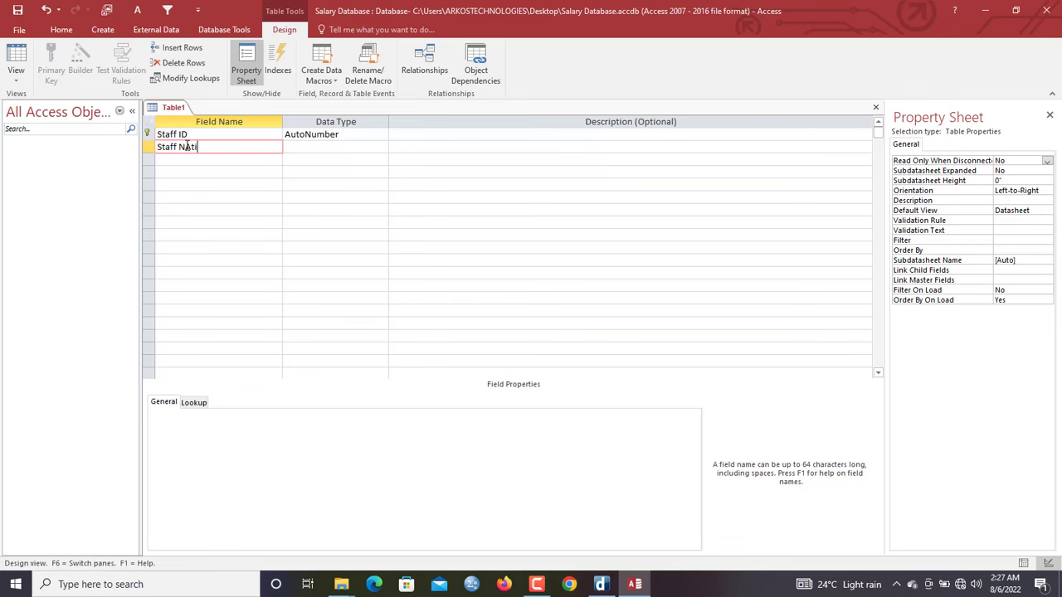
# Correct the field name to 'Staff NationalID' and add a 'Type' field below it
pyautogui.press('BackSpace')
pyautogui.press('BackSpace')
pyautogui.press('BackSpace')
pyautogui.write('ationalID')
pyautogui.press('Tab')
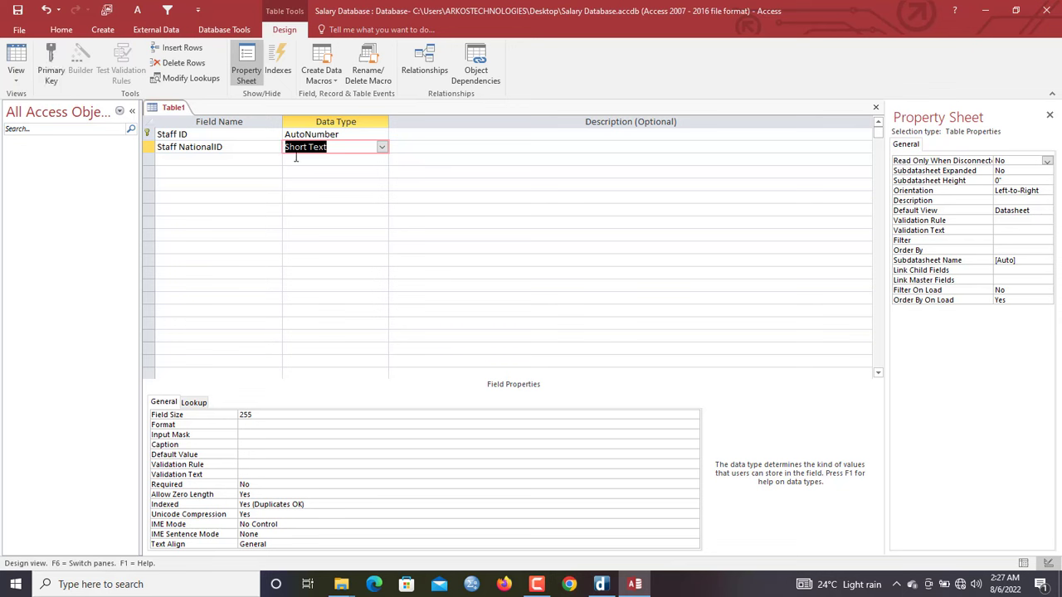
pyautogui.click(182, 160)
pyautogui.write('Ty')
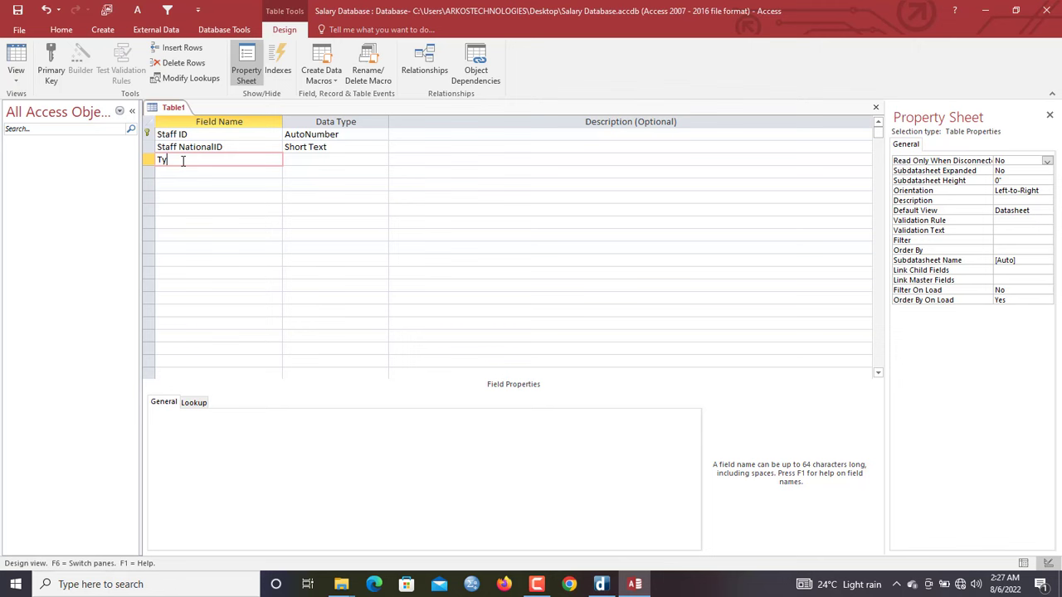
pyautogui.write('pe')
pyautogui.press('Tab')
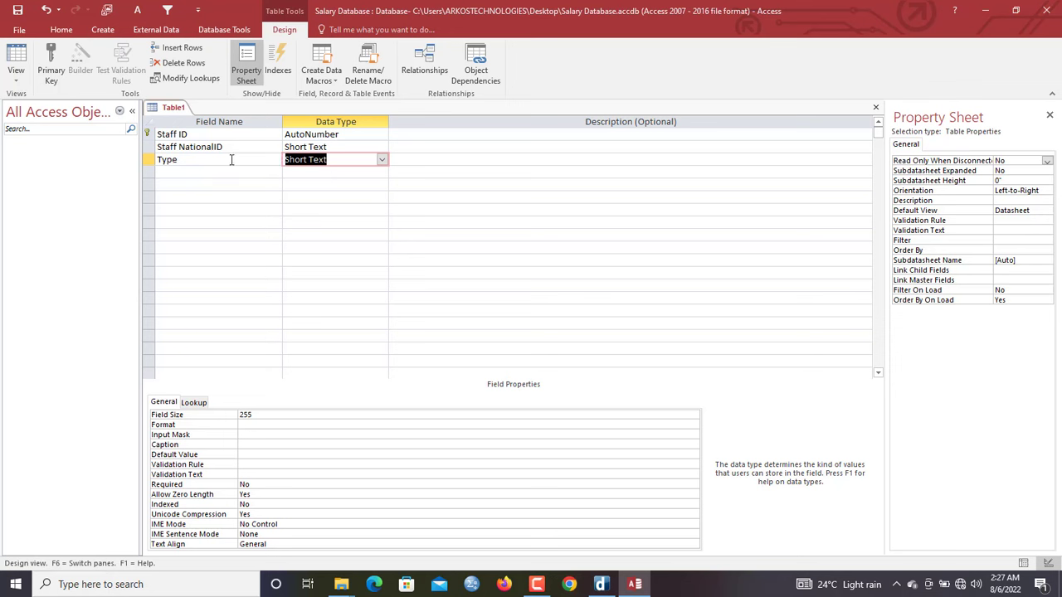
# Start the Lookup Wizard for Type, choosing to type in the values yourself
pyautogui.click(382, 159)
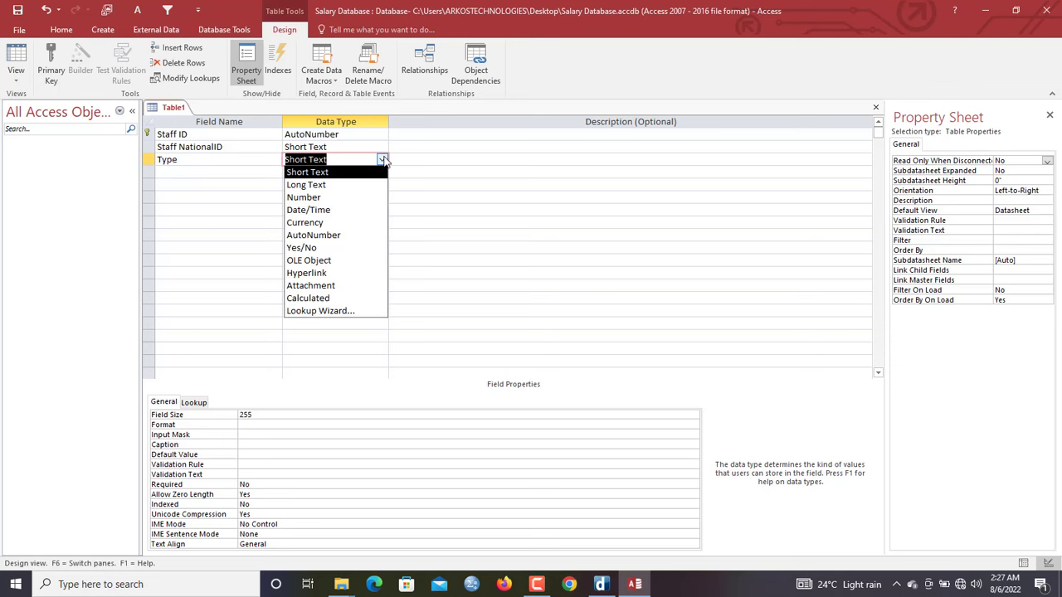
pyautogui.click(332, 310)
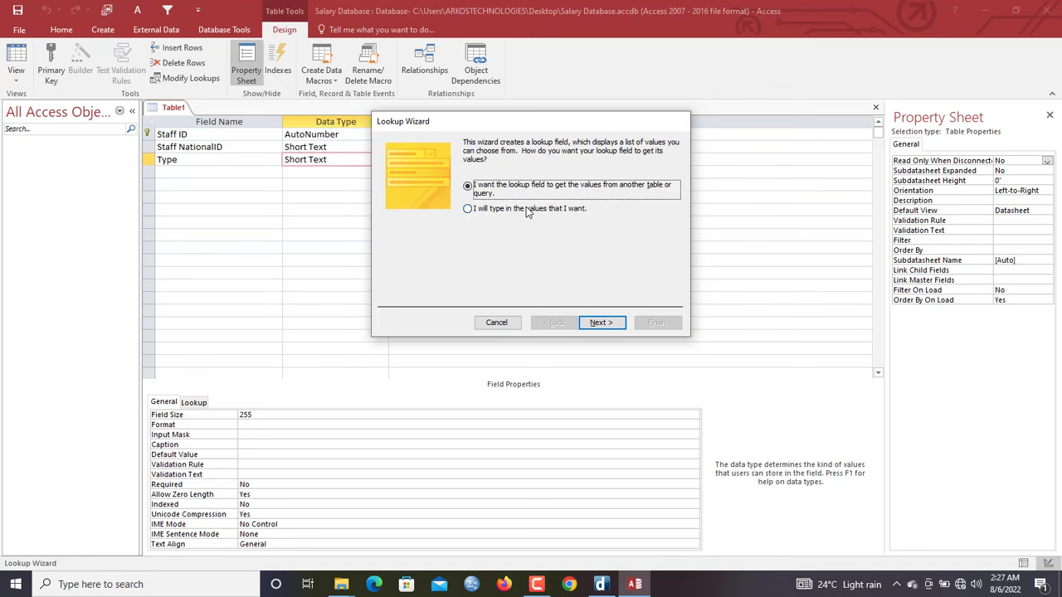
pyautogui.moveTo(500, 124); pyautogui.dragTo(456, 125)
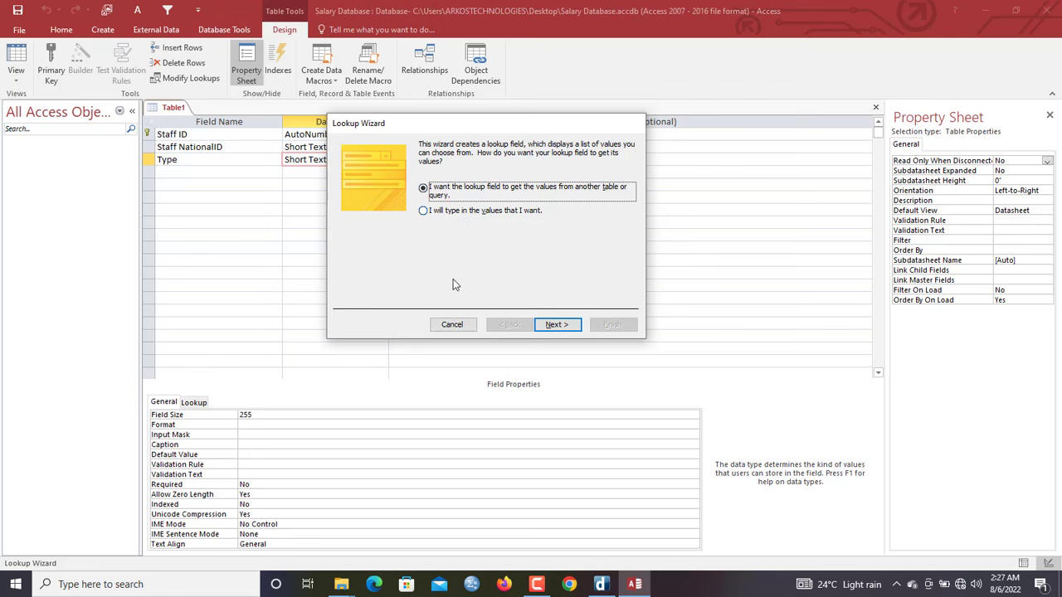
pyautogui.click(452, 212)
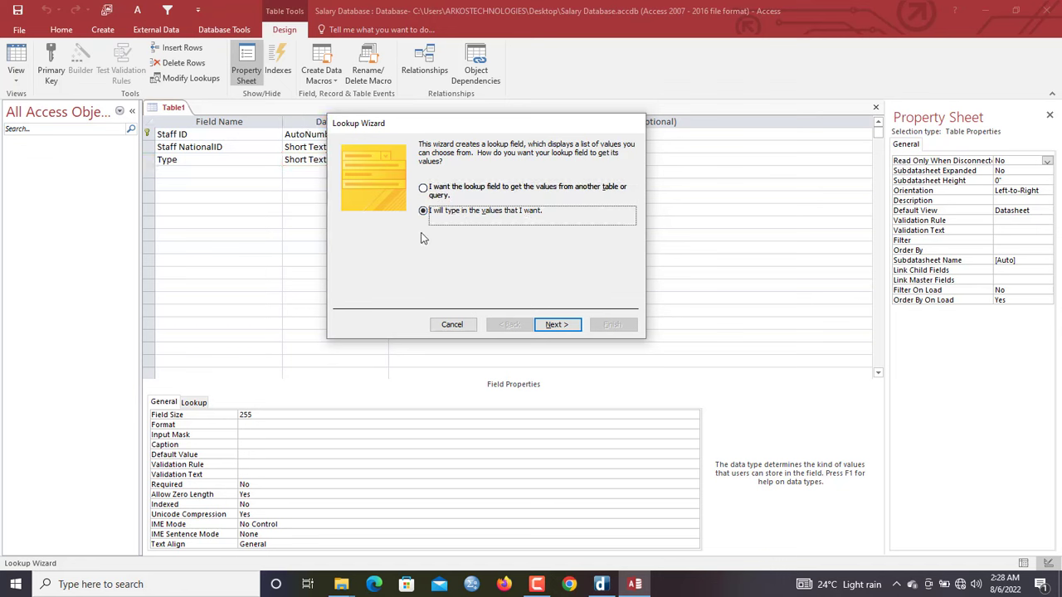
pyautogui.moveTo(507, 129); pyautogui.dragTo(553, 124)
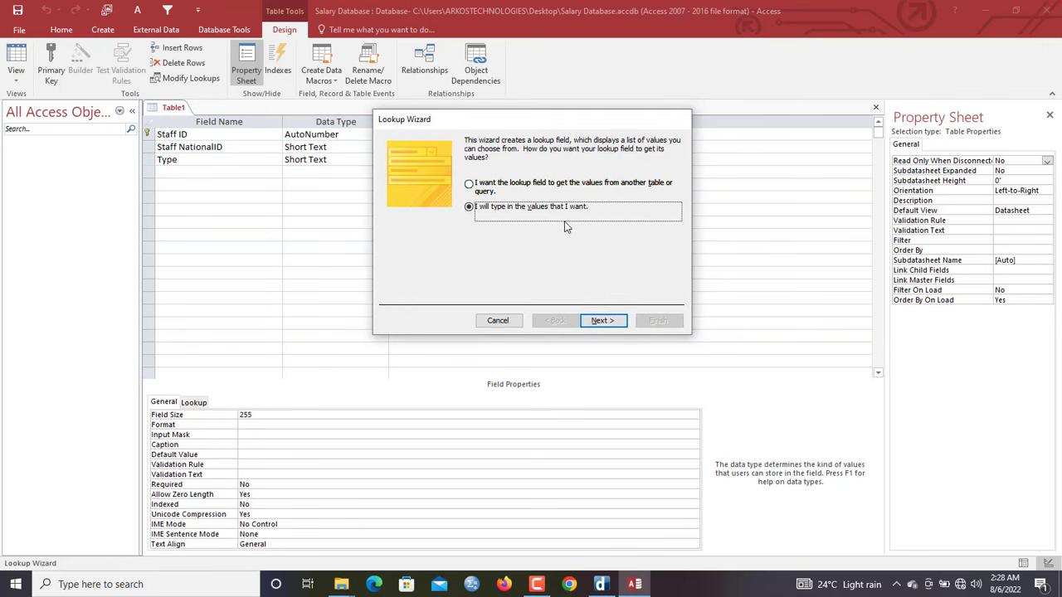
pyautogui.click(603, 321)
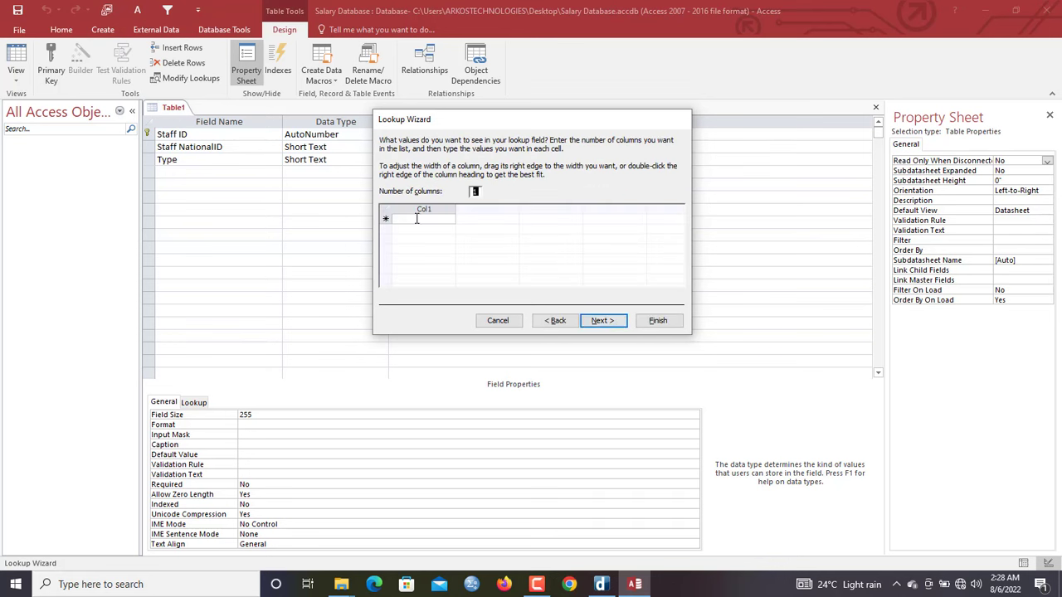
# Enter GHANA CARD, VOTER ID, DRIVERS LICENSE, NHIS and PASSPORT as the lookup values
pyautogui.click(417, 218)
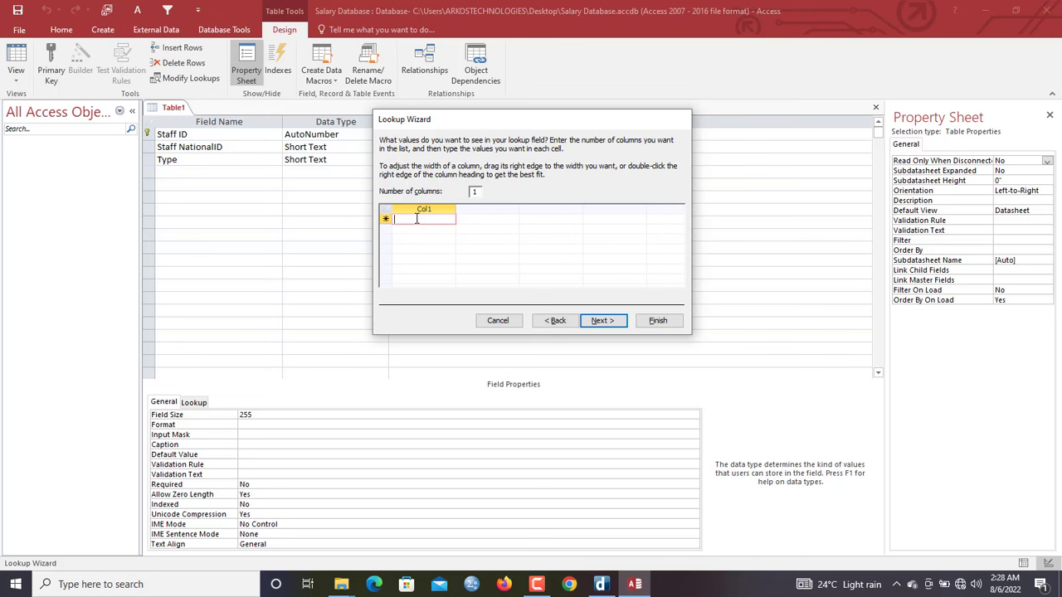
pyautogui.press('capslock')
pyautogui.write('GHANA')
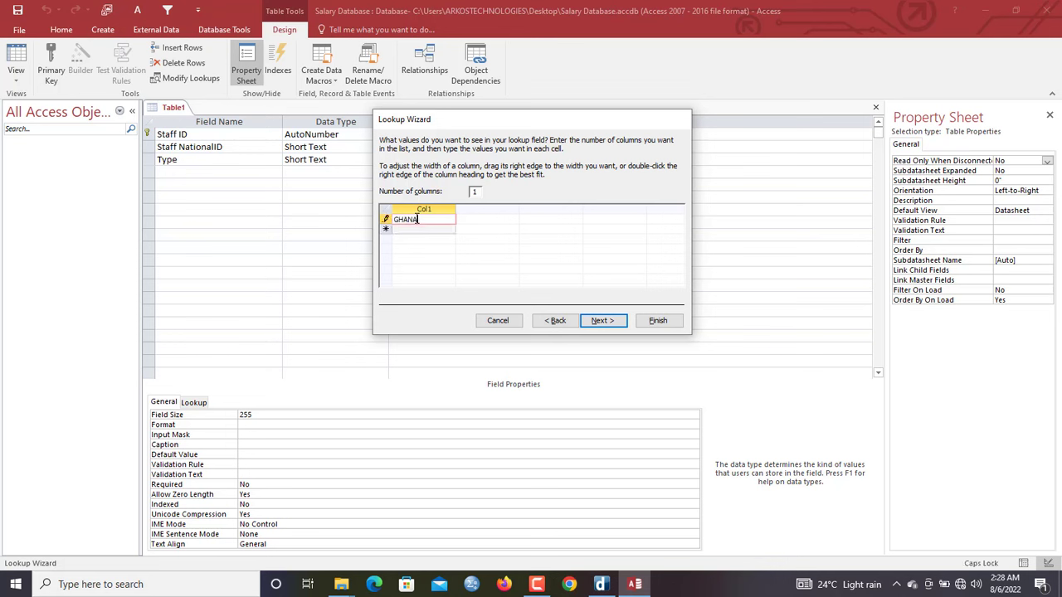
pyautogui.write(' CARD')
pyautogui.press('Return')
pyautogui.write('VOT')
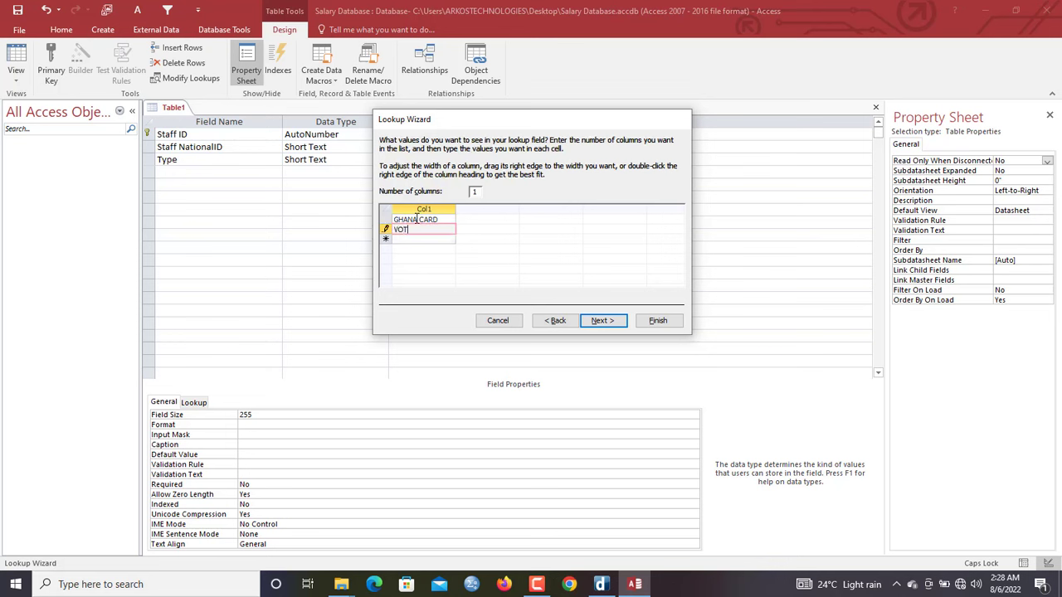
pyautogui.write('ER ID')
pyautogui.press('Return')
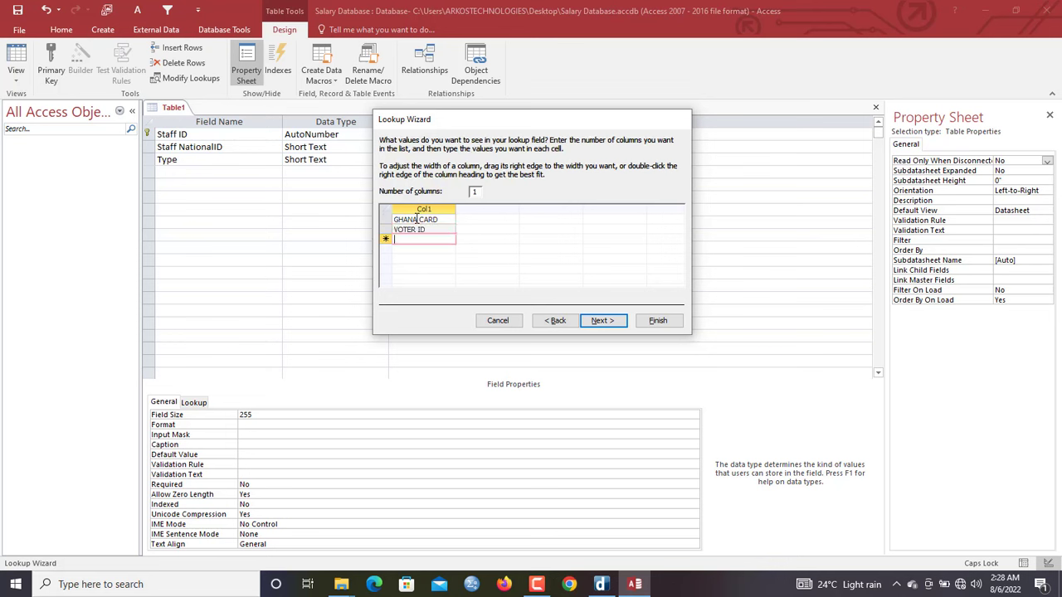
pyautogui.write('DRIV')
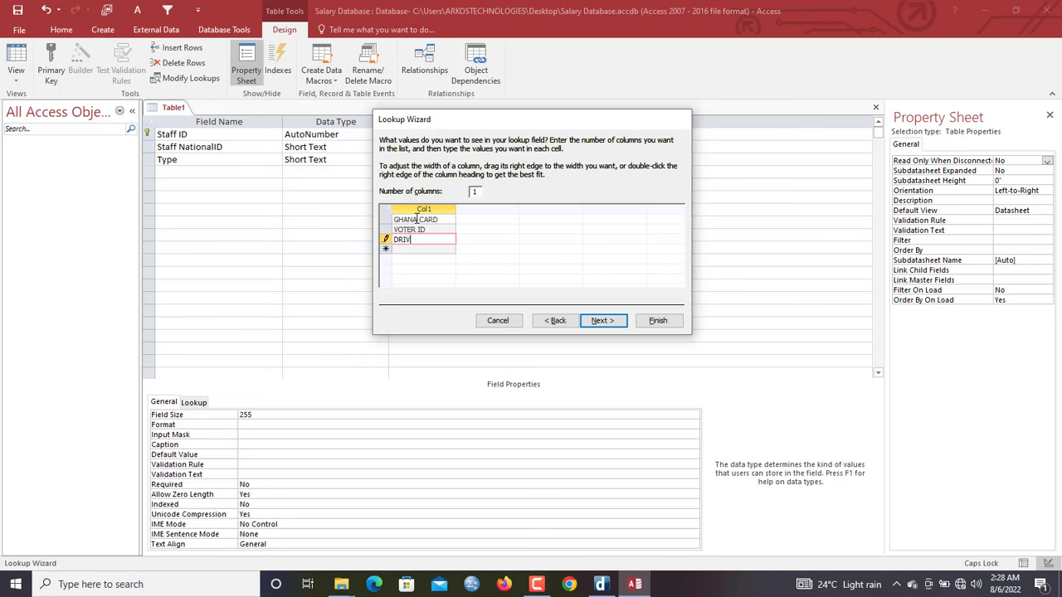
pyautogui.write('EER')
pyautogui.write(' LICENSE')
pyautogui.press('Return')
pyautogui.write('NHIS')
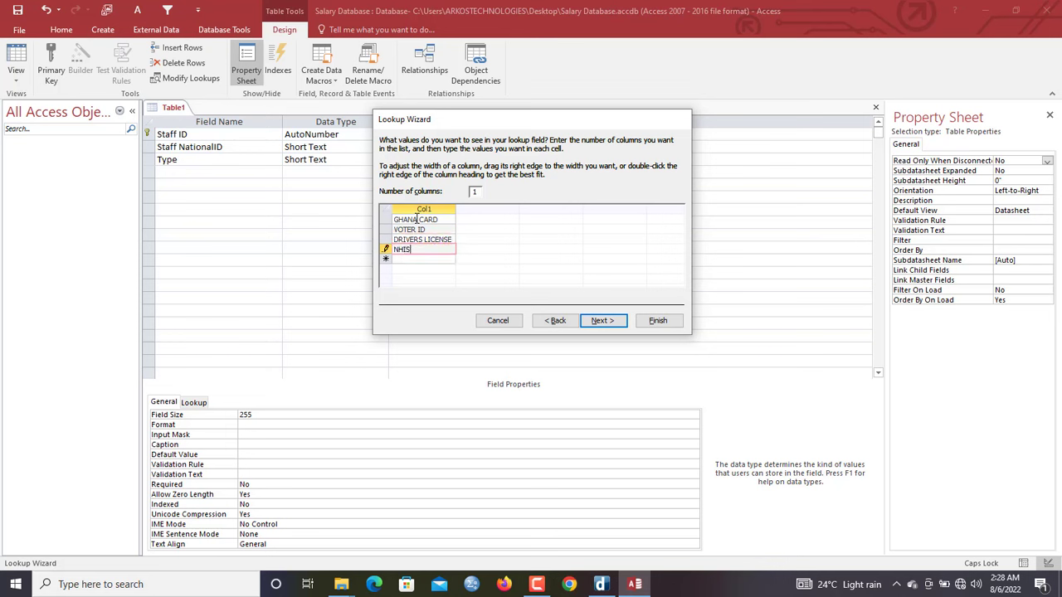
pyautogui.click(422, 259)
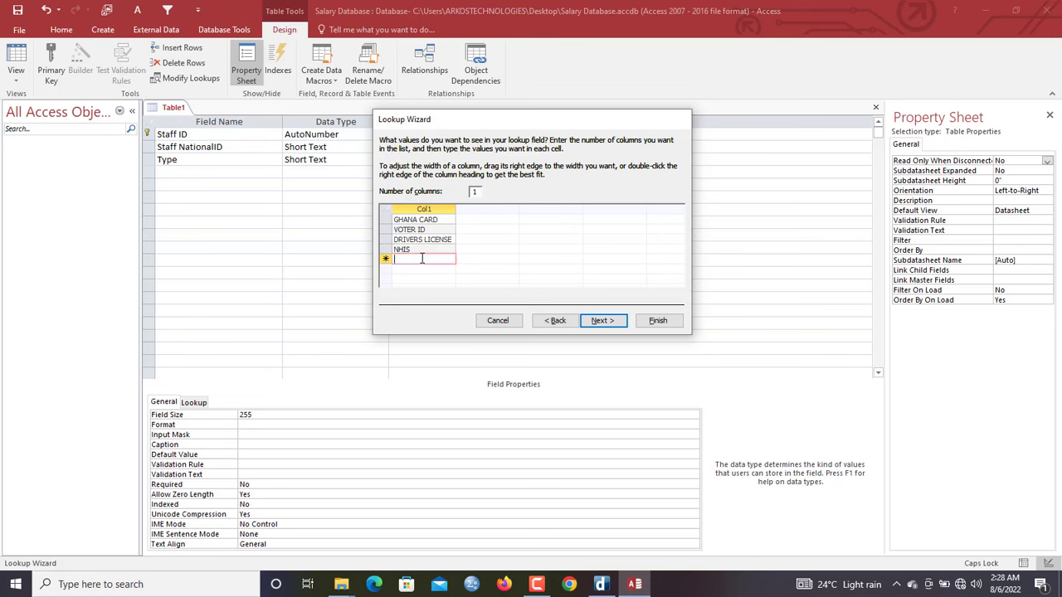
pyautogui.write('PPASSPORT')
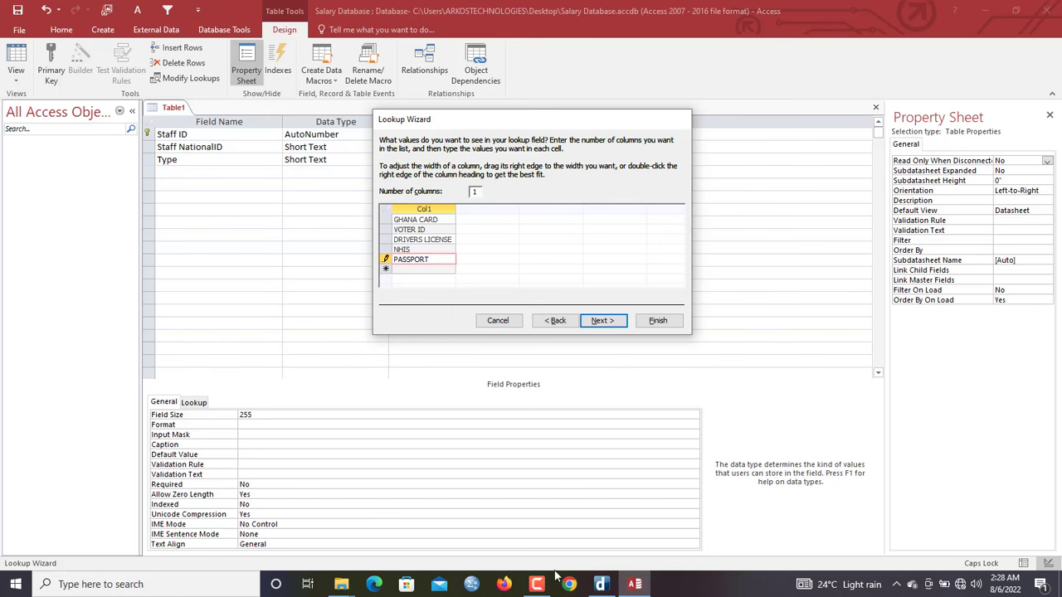
# Tick Limit To List and finish the Type lookup field
pyautogui.click(602, 321)
pyautogui.click(490, 187)
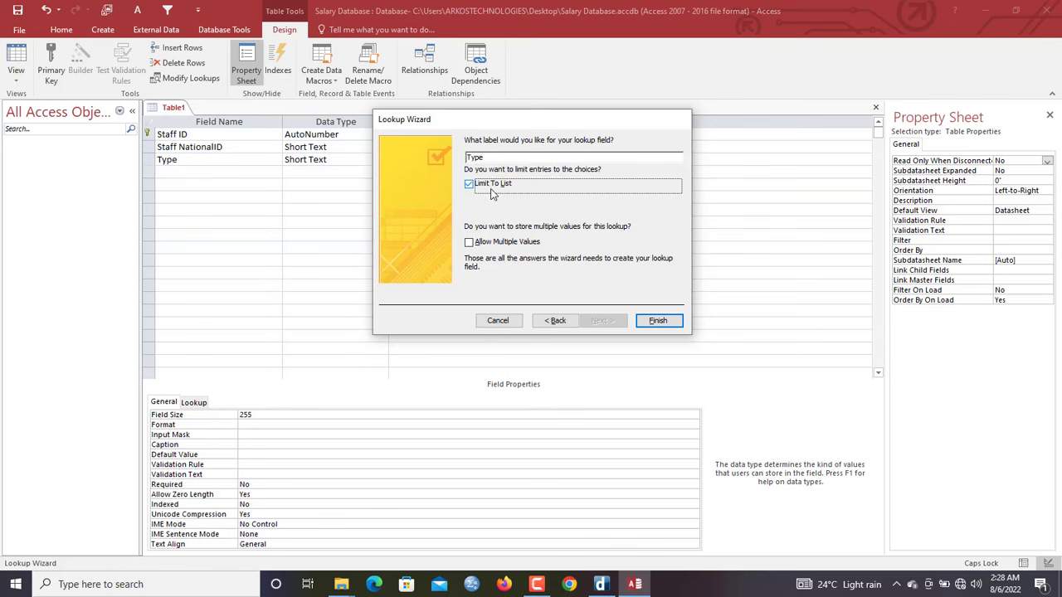
pyautogui.click(655, 320)
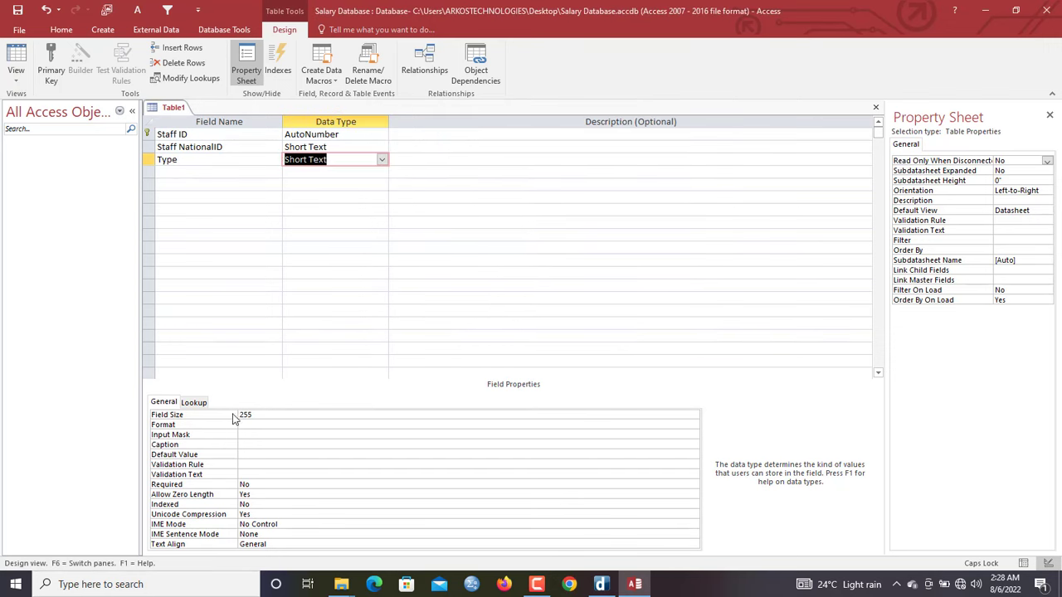
# Set the Required property of Staff NationalID to Yes
pyautogui.click(327, 147)
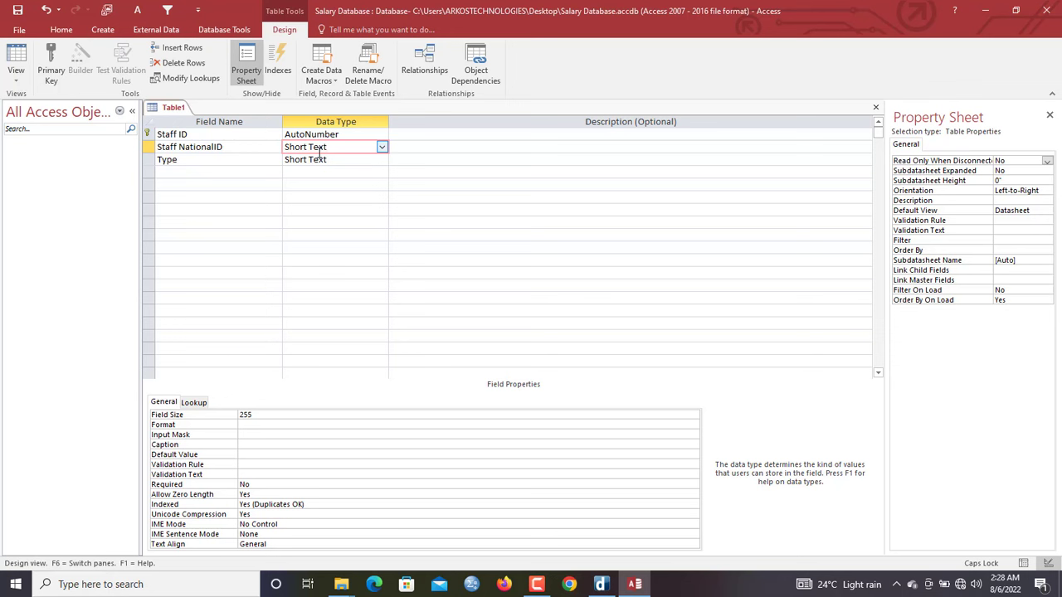
pyautogui.click(246, 483)
pyautogui.click(231, 482)
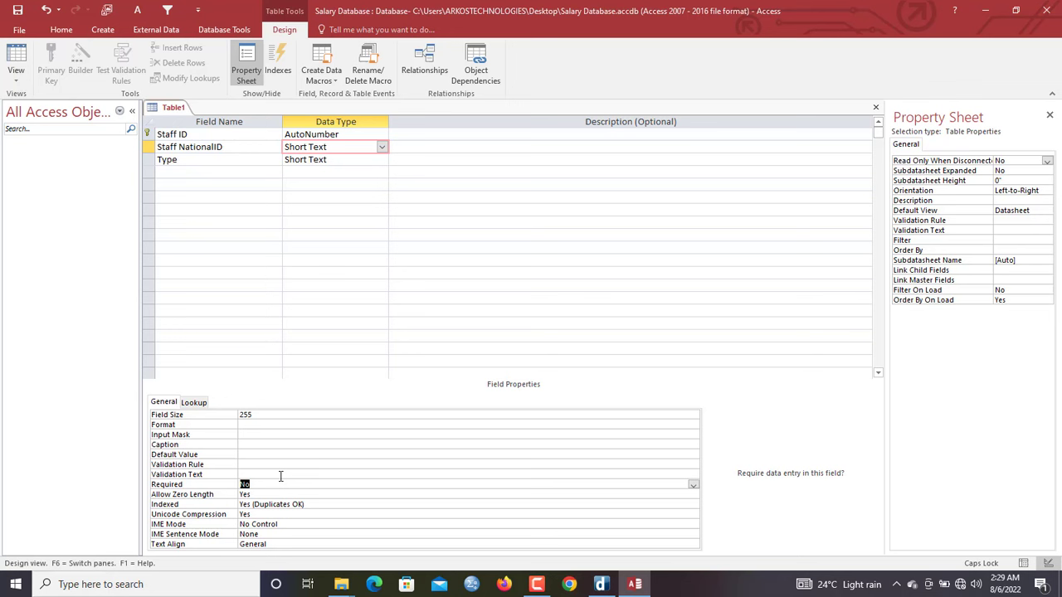
pyautogui.write('y')
pyautogui.click(287, 484)
pyautogui.click(203, 161)
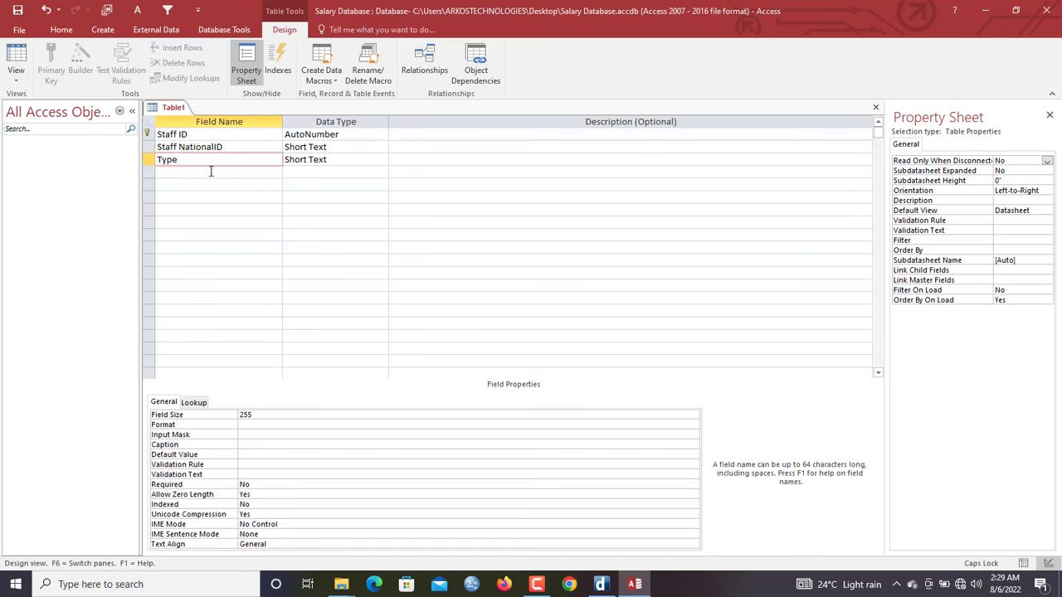
# Add FirstName and LastName fields as Short Text
pyautogui.click(199, 171)
pyautogui.write('fIRS')
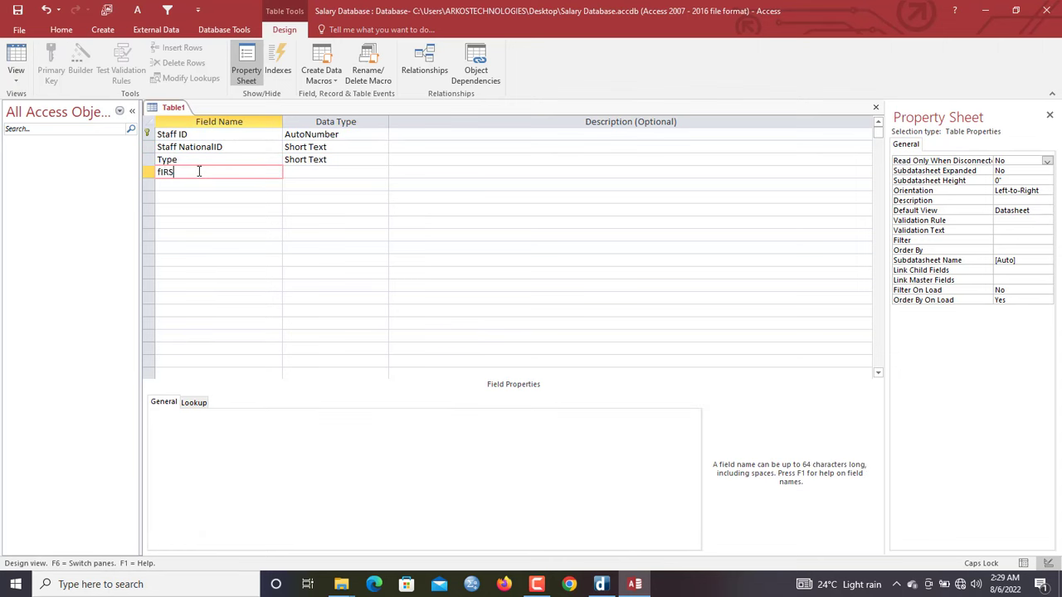
pyautogui.press('BackSpace')
pyautogui.press('BackSpace')
pyautogui.press('BackSpace')
pyautogui.press('BackSpace')
pyautogui.write('F')
pyautogui.press('capslock')
pyautogui.write('irstName')
pyautogui.press('Tab')
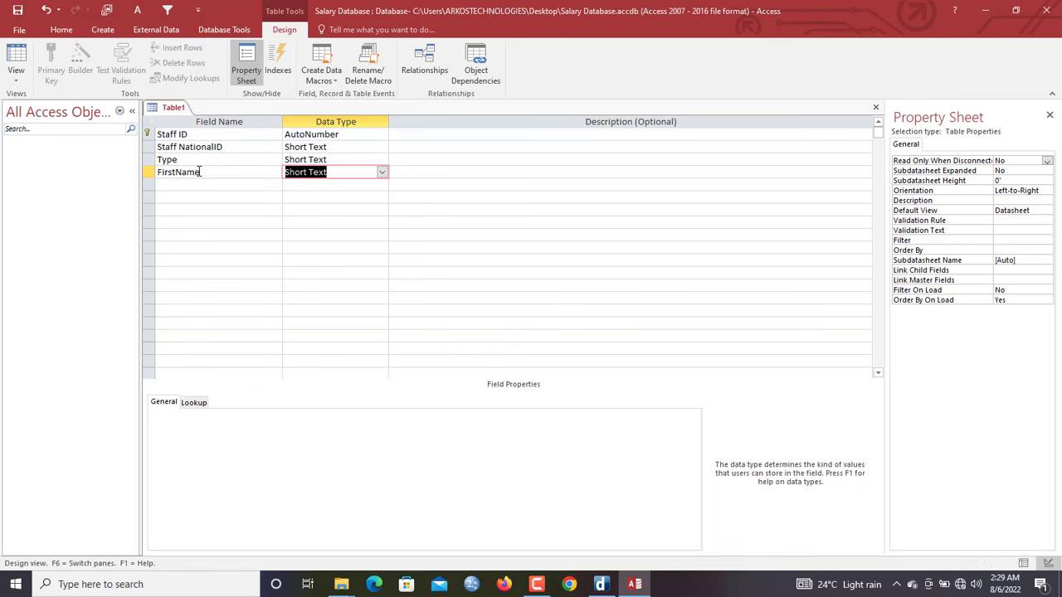
pyautogui.click(198, 184)
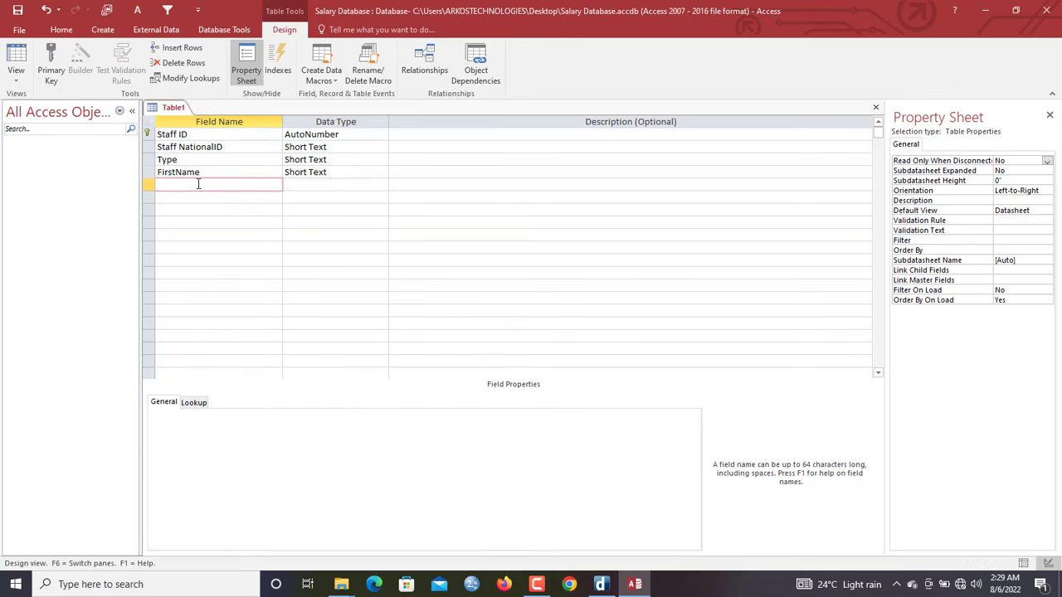
pyautogui.write('LastName')
pyautogui.press('Tab')
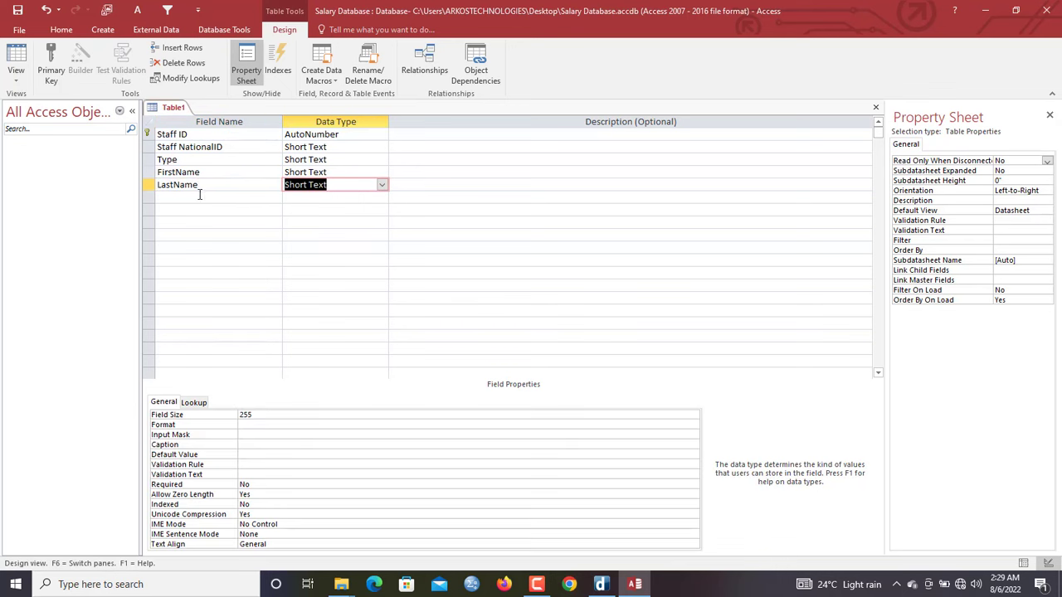
# Add a Birthdate field with the Date/Time data type
pyautogui.click(201, 197)
pyautogui.write('Birthdate')
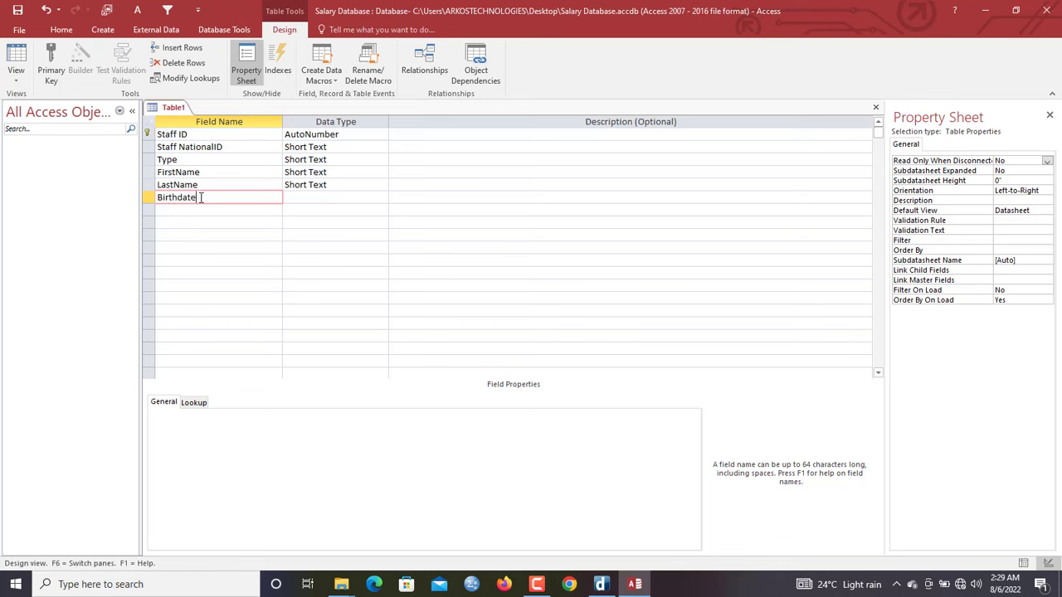
pyautogui.press('Tab')
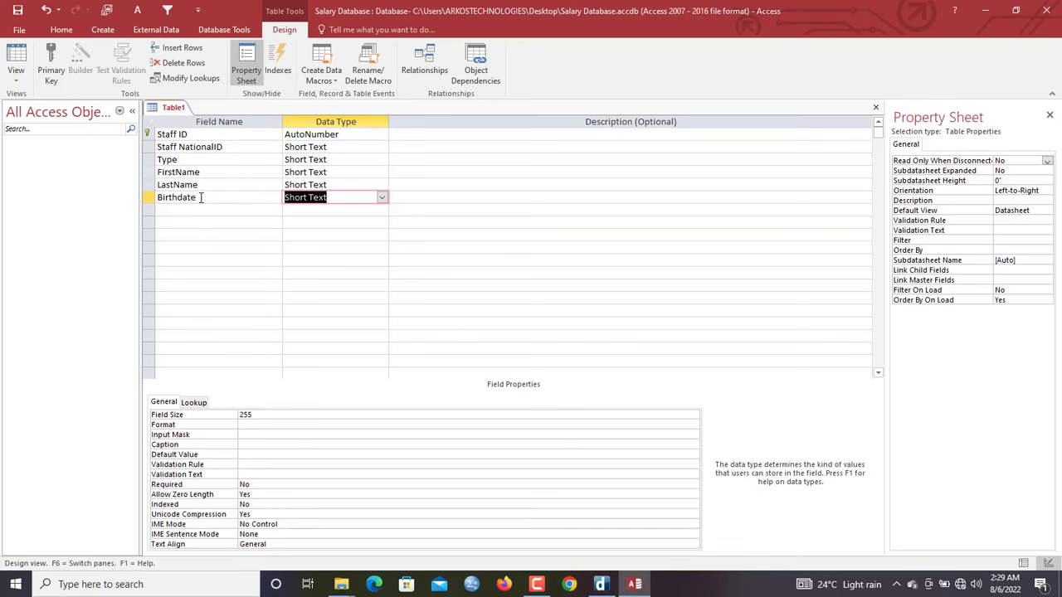
pyautogui.click(382, 199)
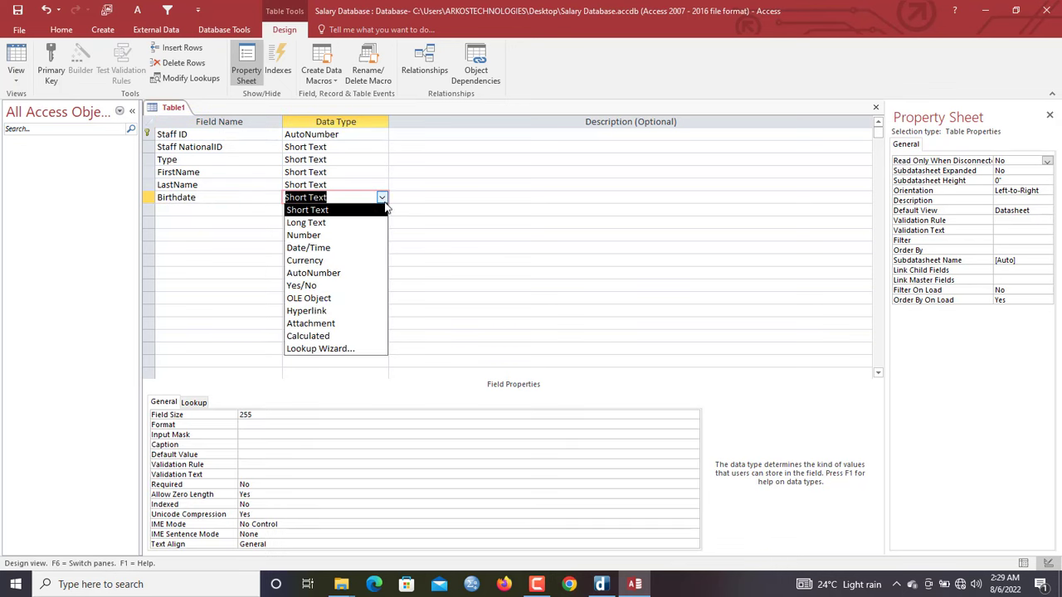
pyautogui.click(346, 248)
pyautogui.click(196, 210)
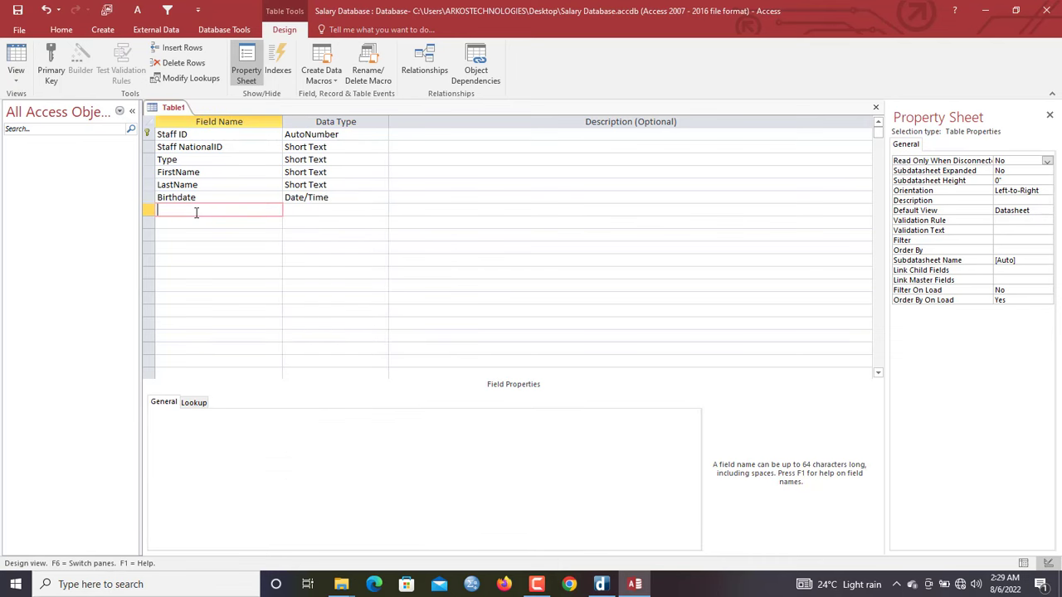
# Name the field Gender and start a typed-value Lookup Wizard for it
pyautogui.write('T')
pyautogui.write('Ge nd')
pyautogui.press('BackSpace')
pyautogui.press('BackSpace')
pyautogui.press('BackSpace')
pyautogui.press('Tab')
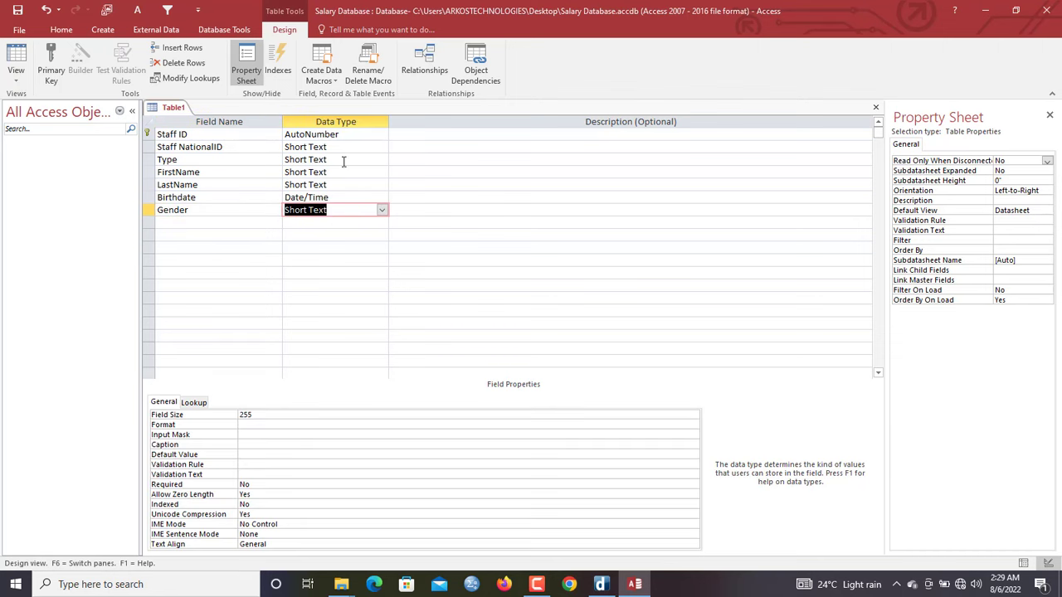
pyautogui.click(382, 210)
pyautogui.click(321, 373)
pyautogui.click(500, 214)
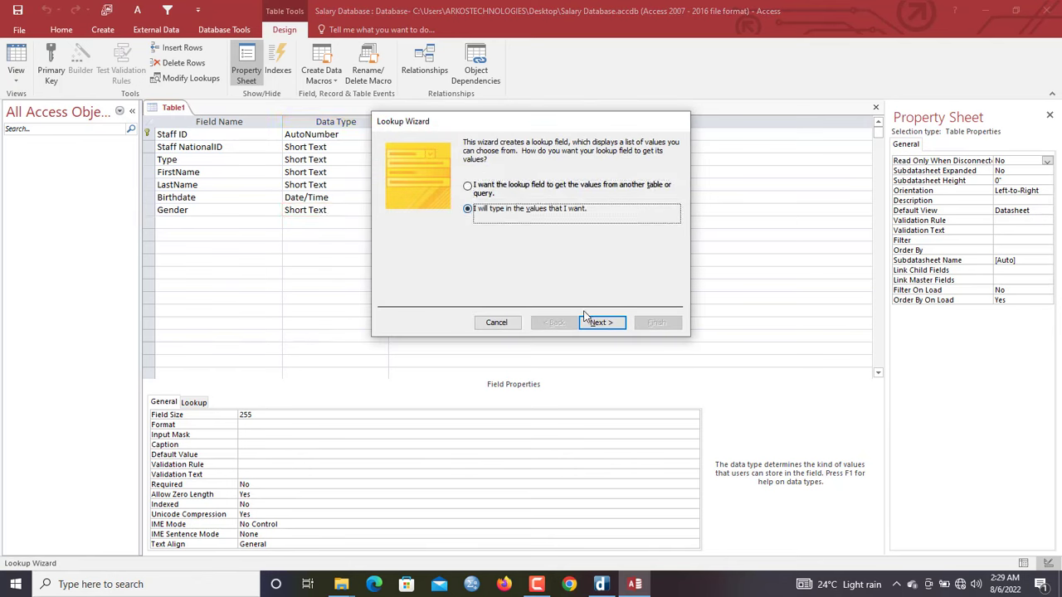
pyautogui.click(601, 322)
# Enter MALE and FEM as Gender's lookup values and finish the wizard
pyautogui.click(424, 221)
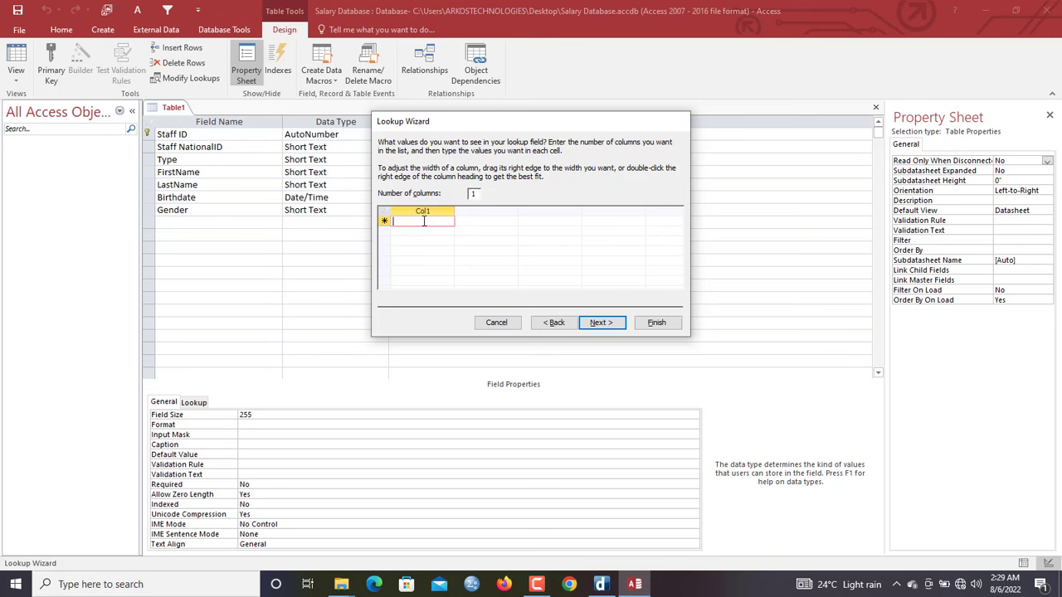
pyautogui.write('mal')
pyautogui.press('BackSpace')
pyautogui.press('BackSpace')
pyautogui.press('BackSpace')
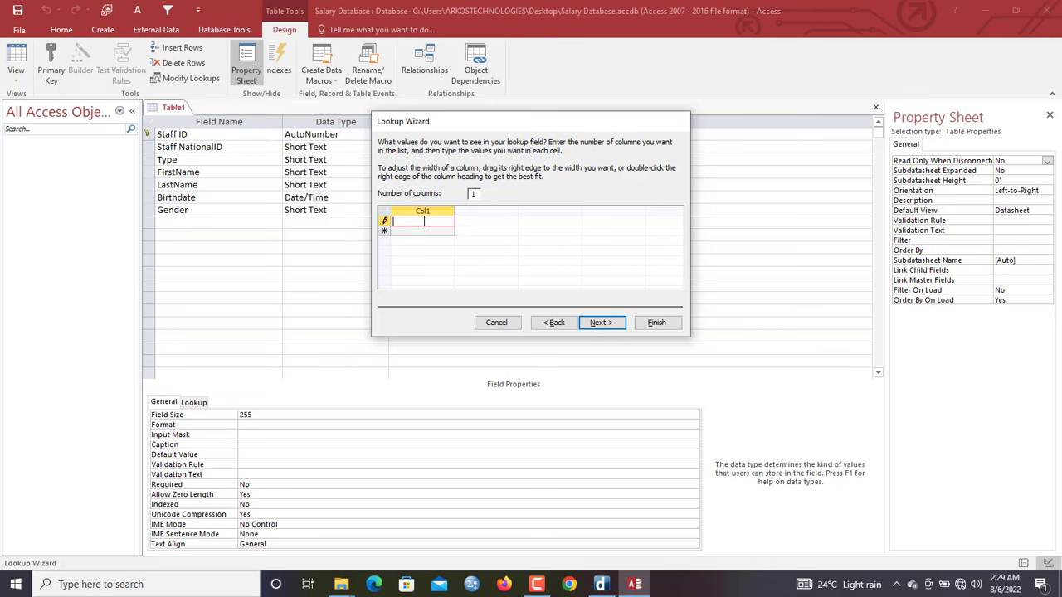
pyautogui.press('capslock')
pyautogui.write('MALE')
pyautogui.press('Return')
pyautogui.write('FEM')
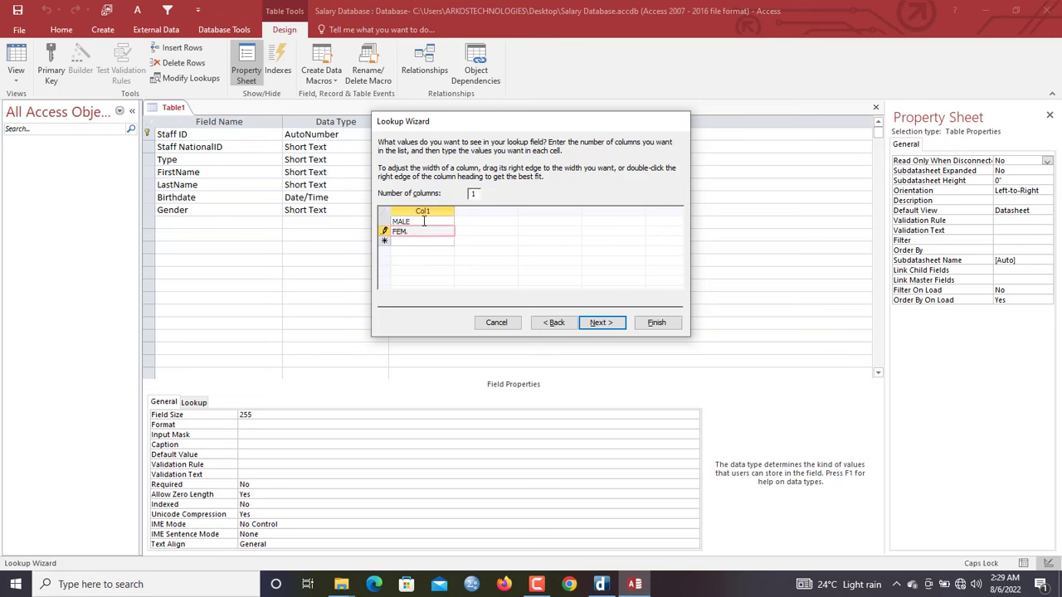
pyautogui.click(658, 323)
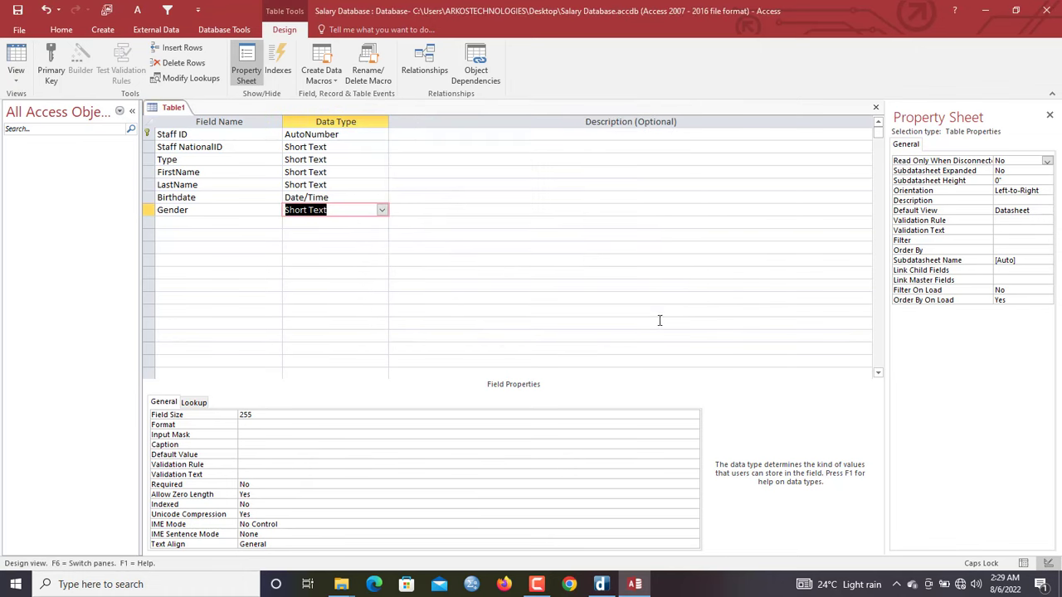
# Add a Telephone field with Field Size 10
pyautogui.click(217, 223)
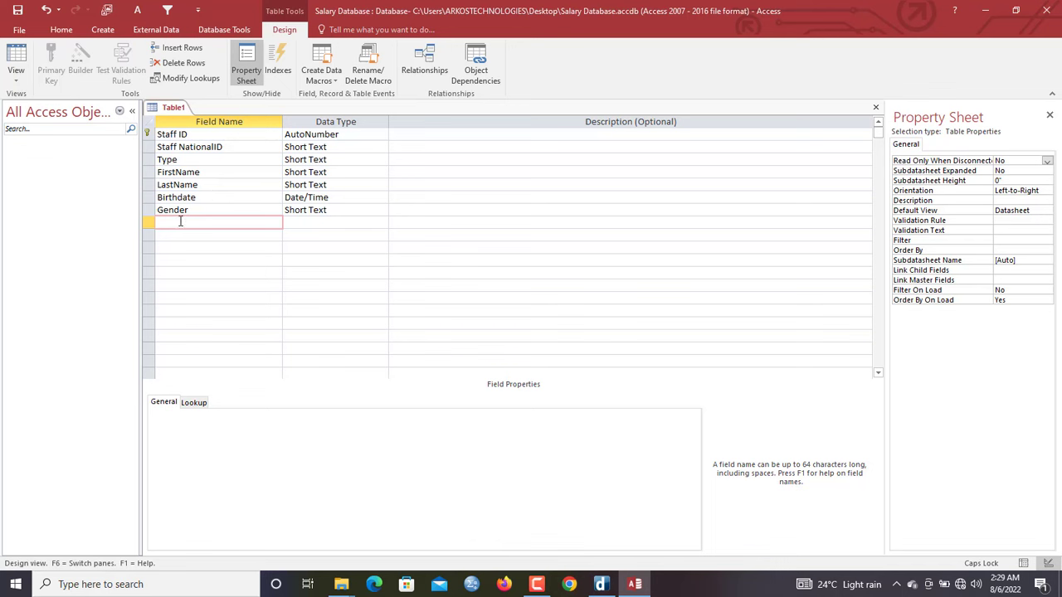
pyautogui.write('t')
pyautogui.write('T')
pyautogui.press('capslock')
pyautogui.write('elephone')
pyautogui.press('Tab')
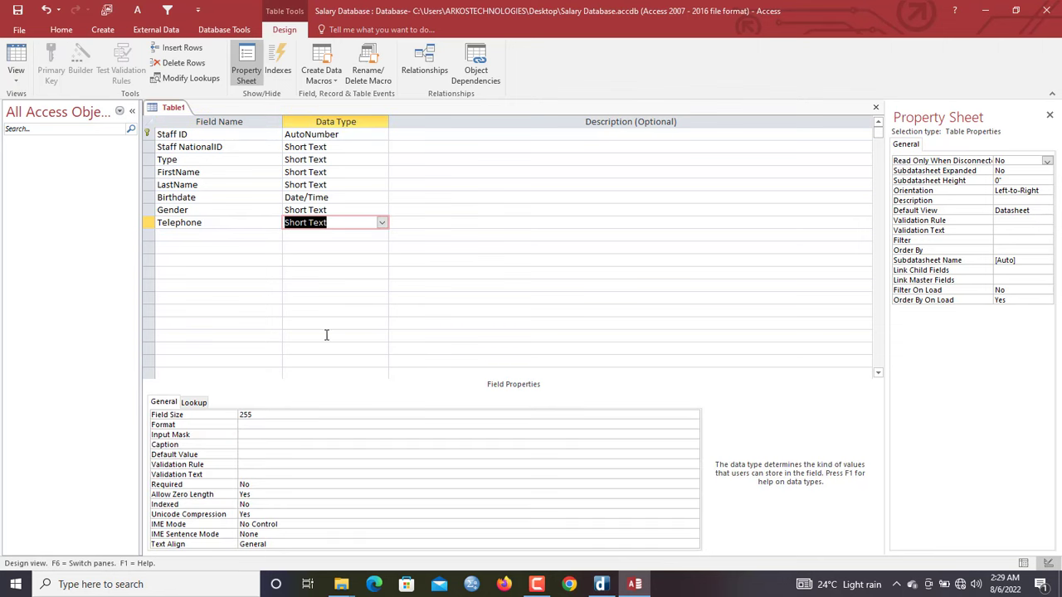
pyautogui.click(270, 413)
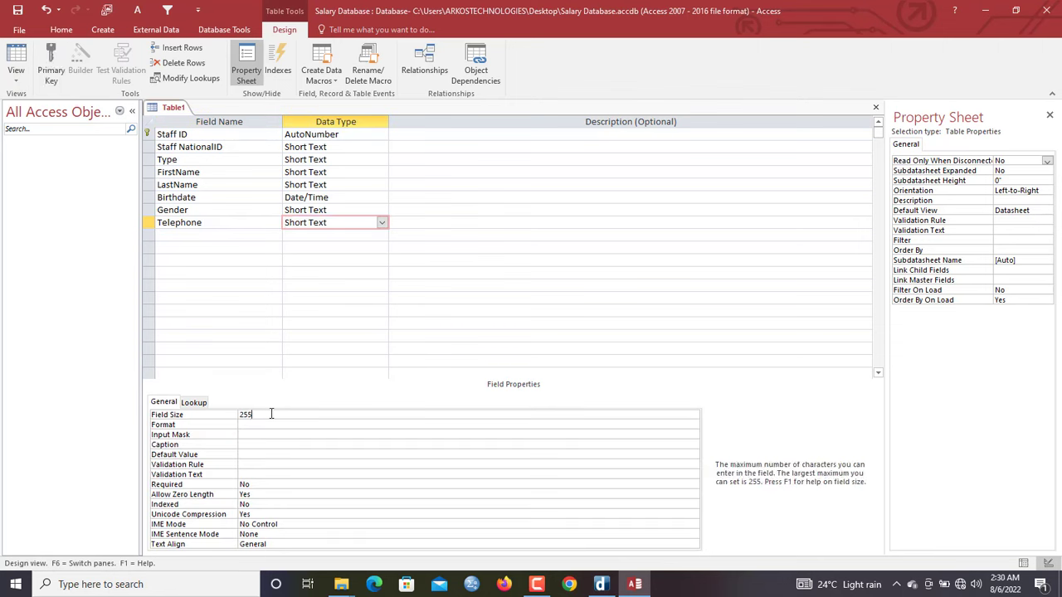
pyautogui.moveTo(271, 413); pyautogui.dragTo(214, 404)
pyautogui.write('10')
# Add an 'Email address' field below Telephone
pyautogui.click(169, 236)
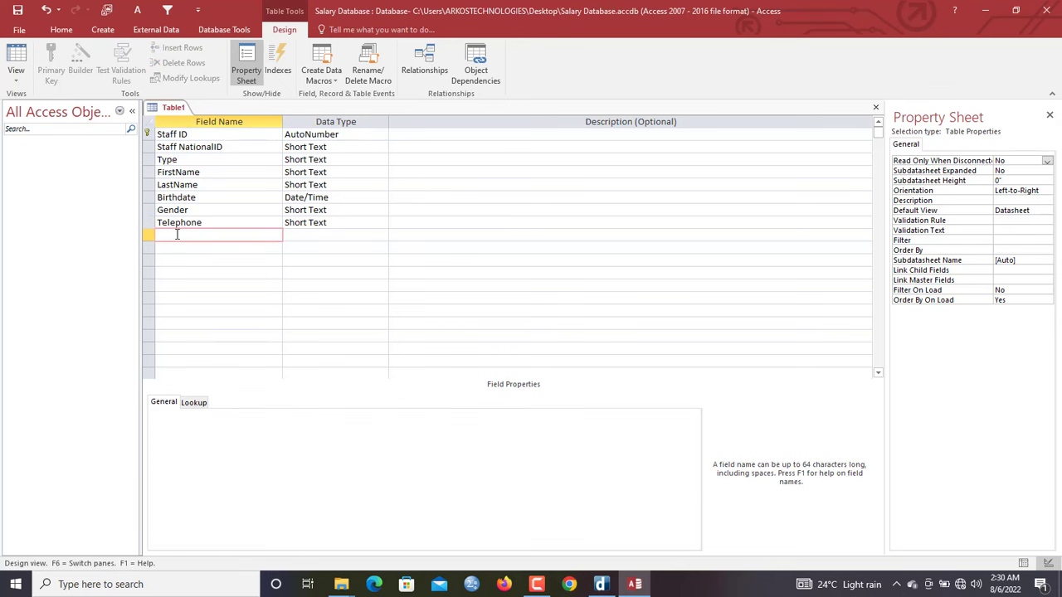
pyautogui.write('Email')
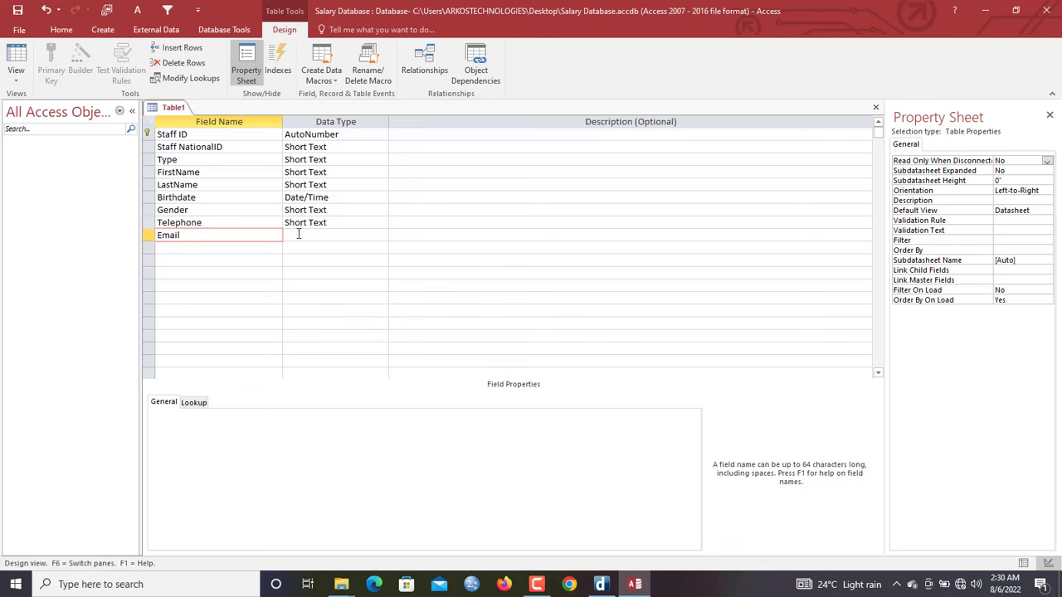
pyautogui.write(' address')
pyautogui.press('Tab')
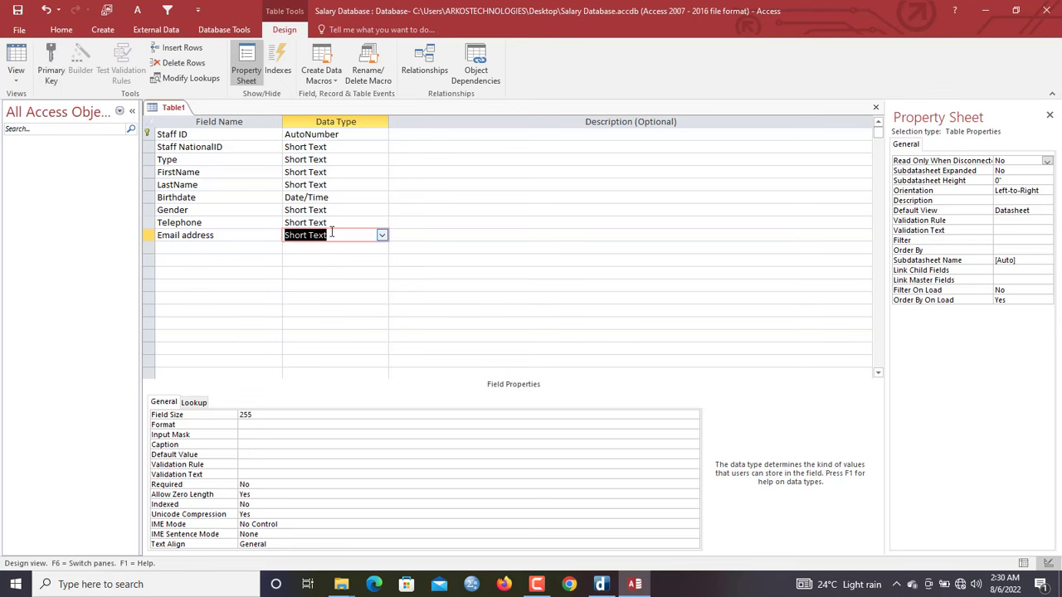
# Add an 'Employee Photo' field with the Attachment data type
pyautogui.click(184, 247)
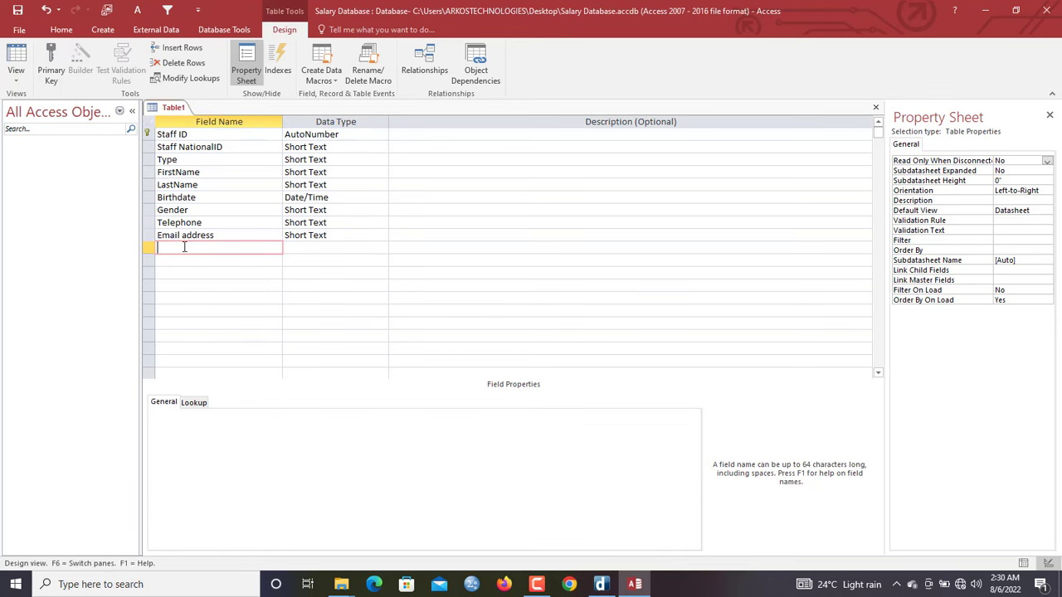
pyautogui.write('Employee Photo')
pyautogui.press('Tab')
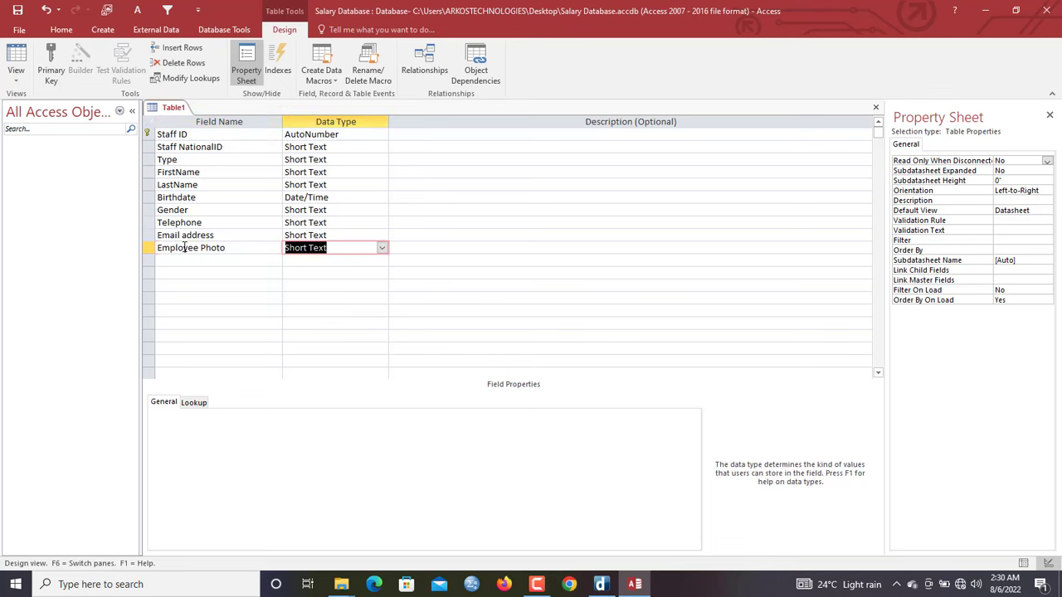
pyautogui.click(381, 247)
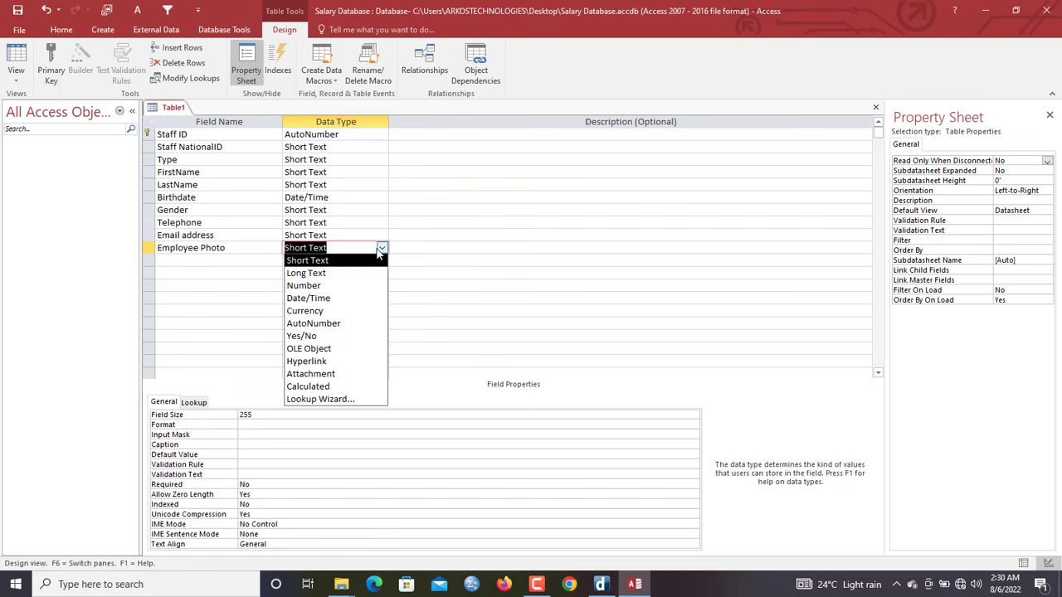
pyautogui.click(320, 374)
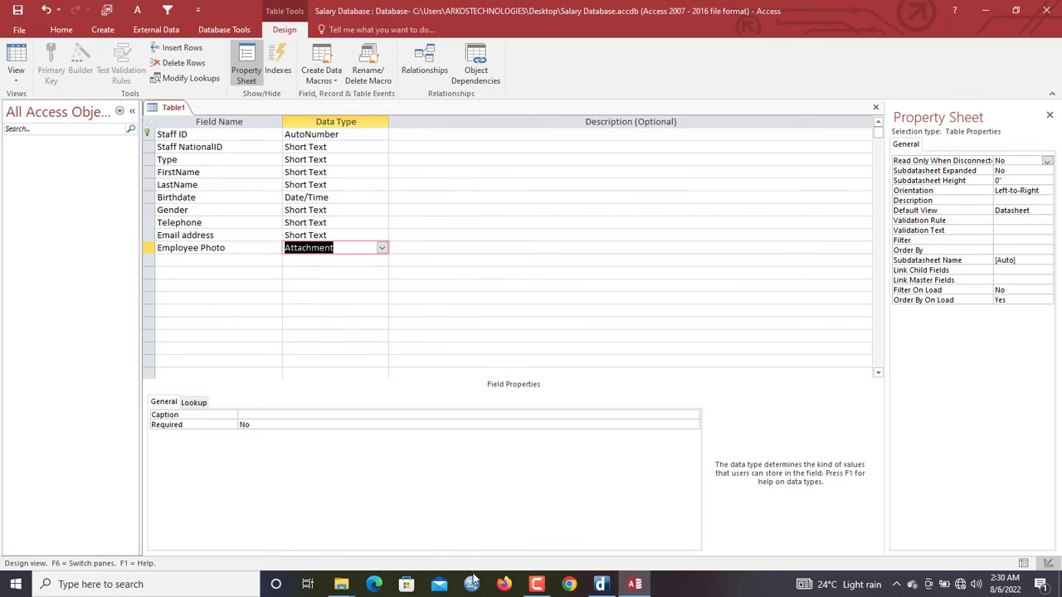
pyautogui.moveTo(537, 585)
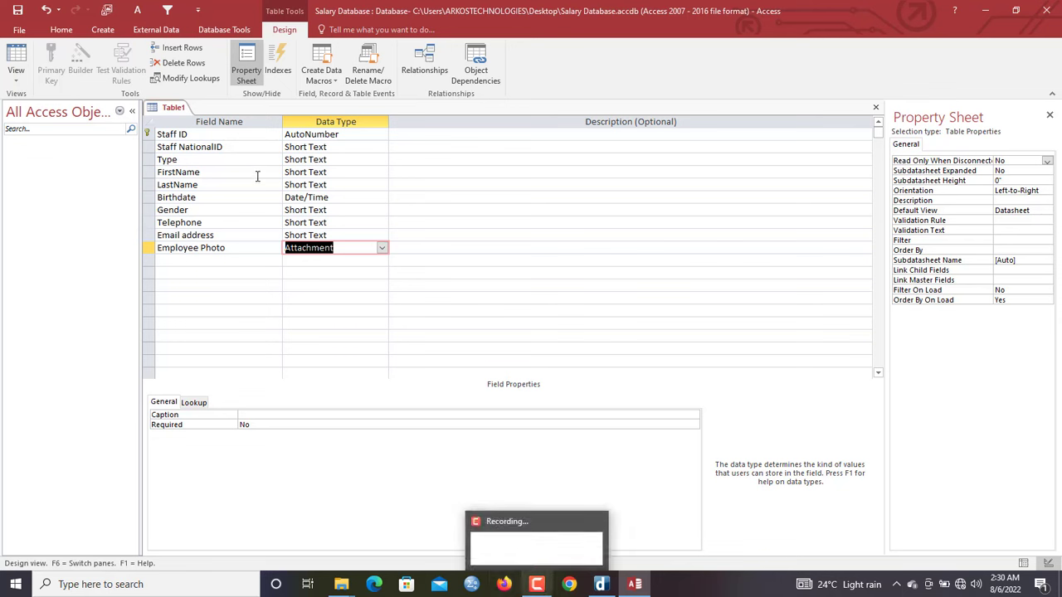
# Save the table as 'Employee tb'
pyautogui.rightClick(172, 109)
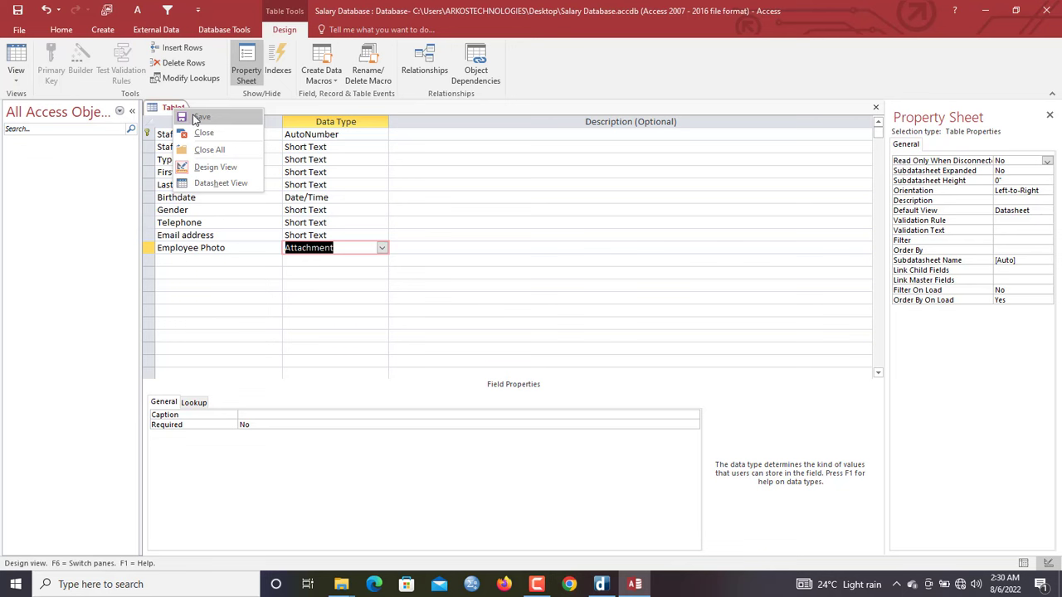
pyautogui.click(199, 117)
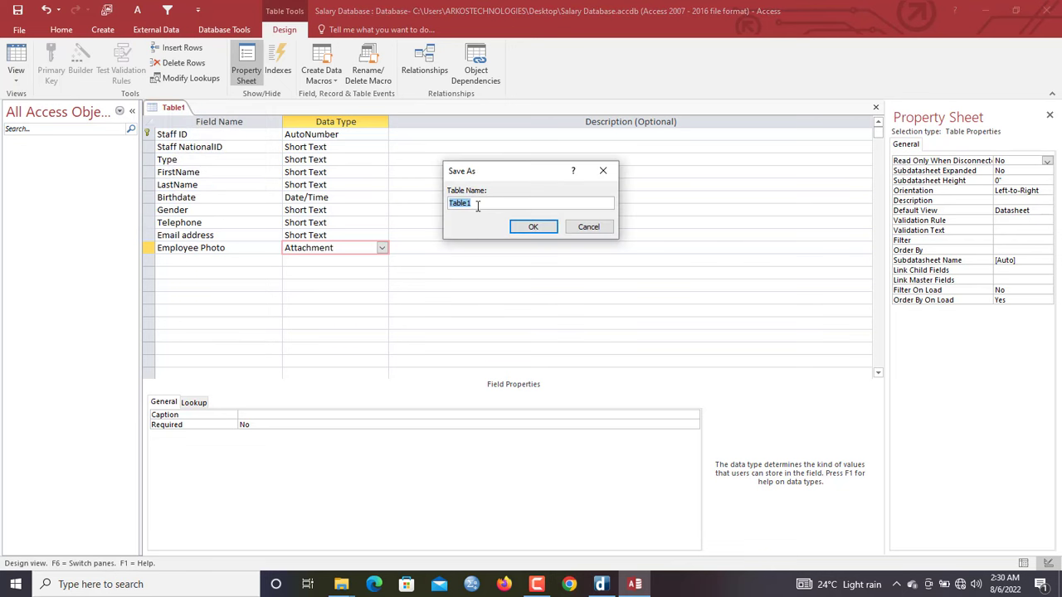
pyautogui.write('Employee tb')
pyautogui.press('Return')
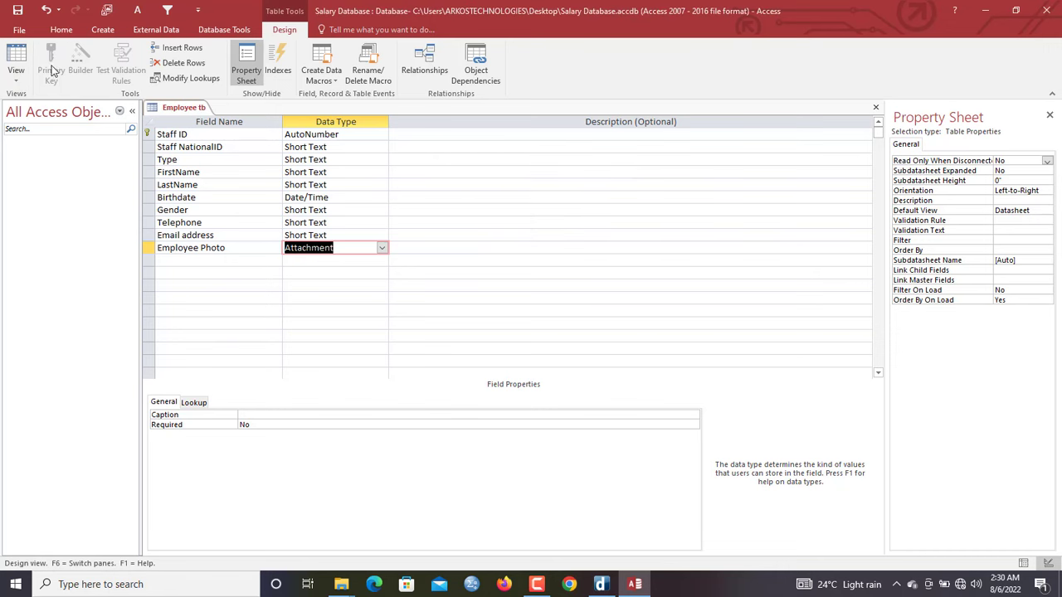
# Switch to Datasheet View and auto-fit the Email address column width
pyautogui.click(21, 56)
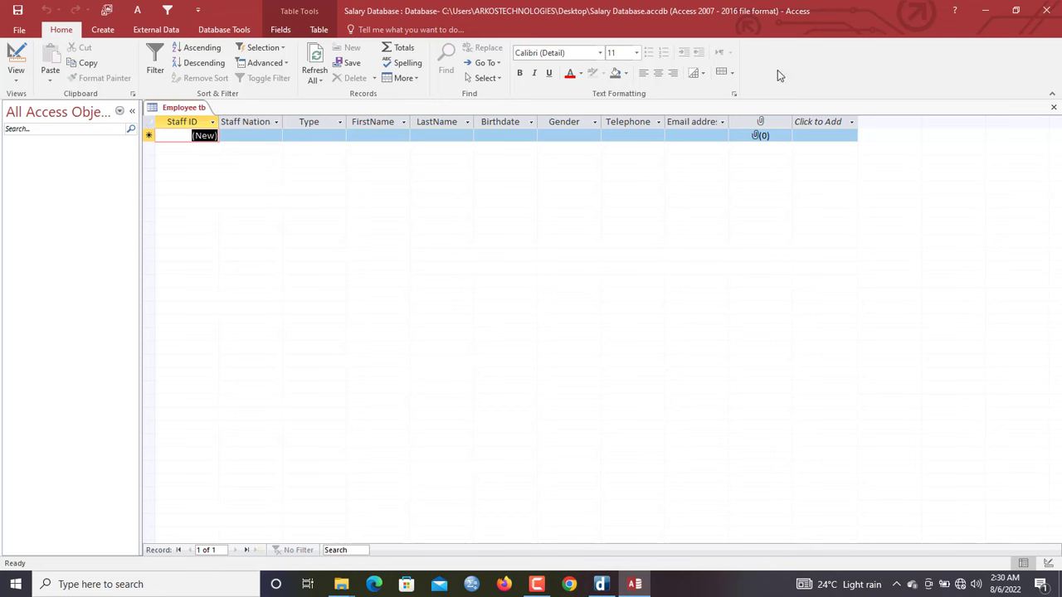
pyautogui.click(727, 123)
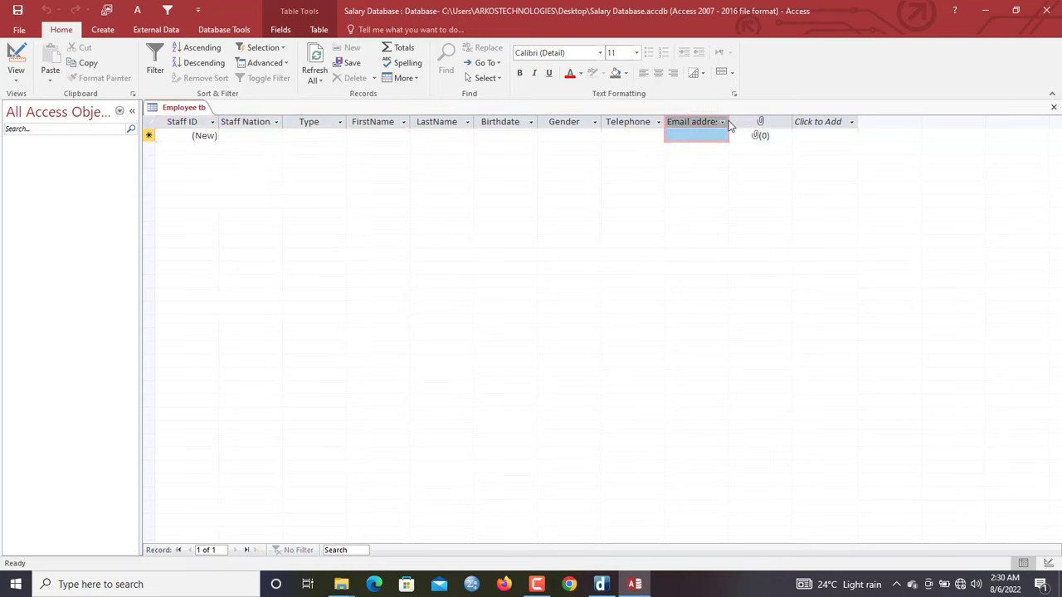
pyautogui.click(731, 123)
pyautogui.doubleClick(729, 121)
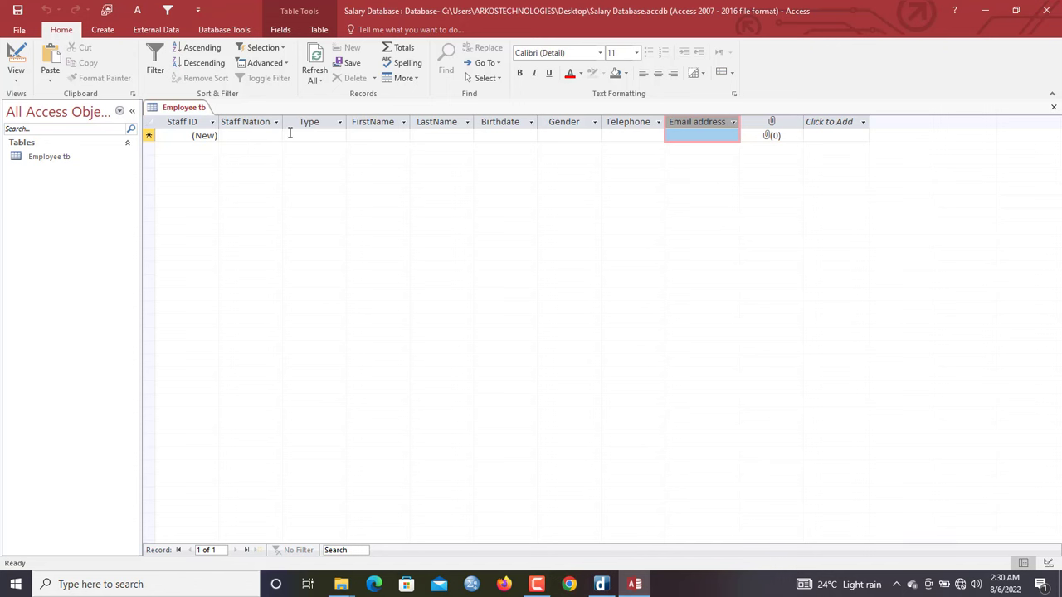
# Widen the Staff NationalID column and enter the first record's national ID with type VOTER ID
pyautogui.click(242, 136)
pyautogui.click(304, 135)
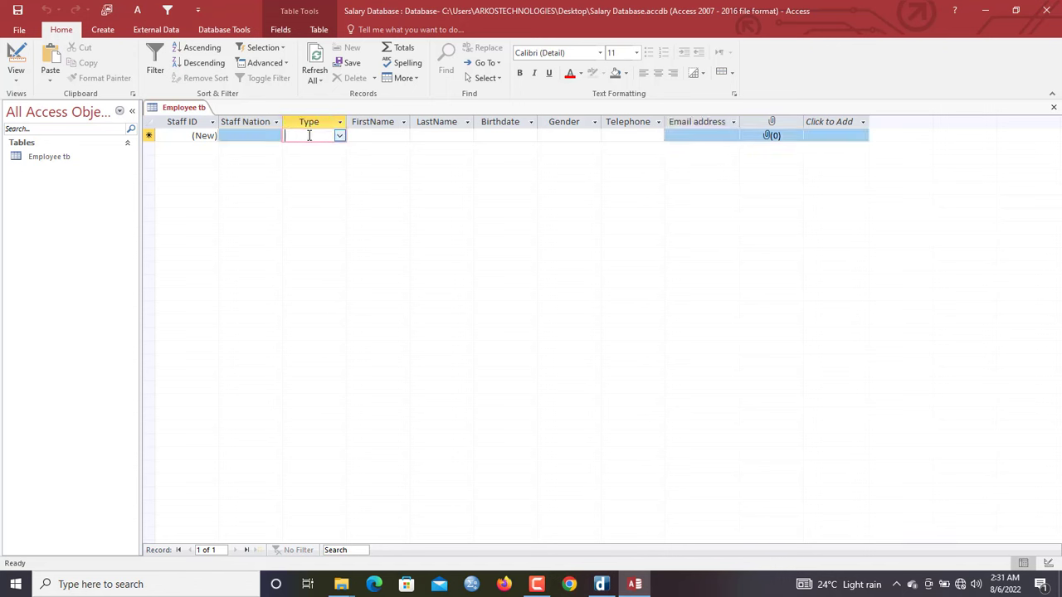
pyautogui.click(253, 135)
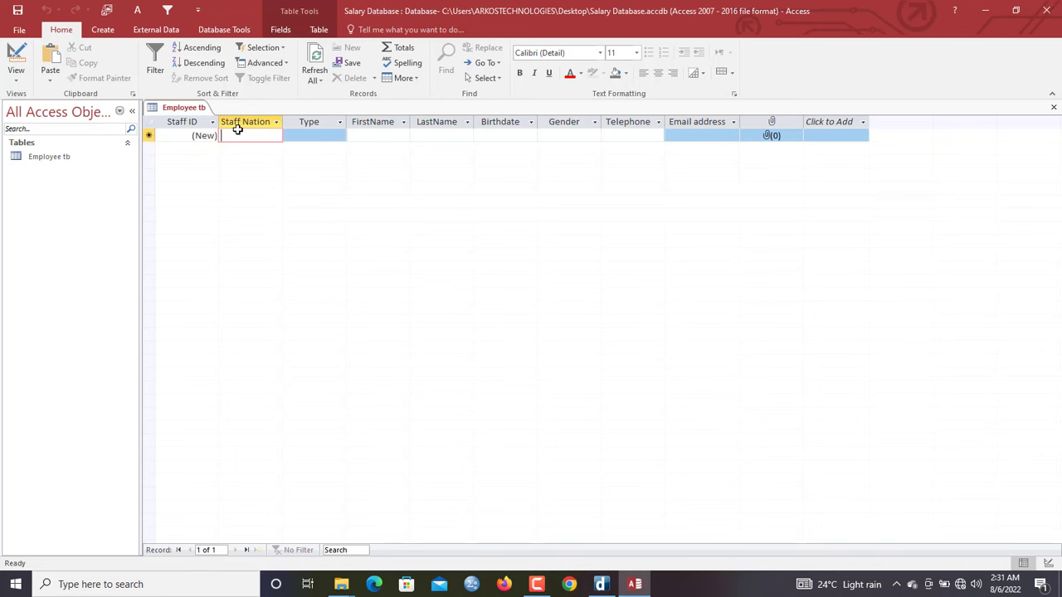
pyautogui.doubleClick(282, 123)
pyautogui.click(262, 138)
pyautogui.click(253, 136)
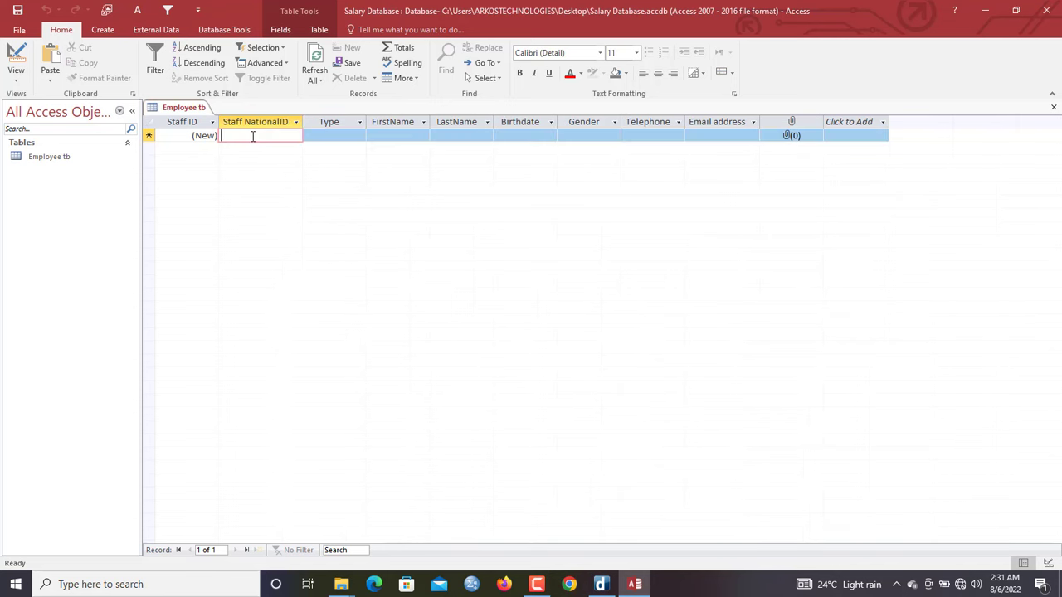
pyautogui.write('0030')
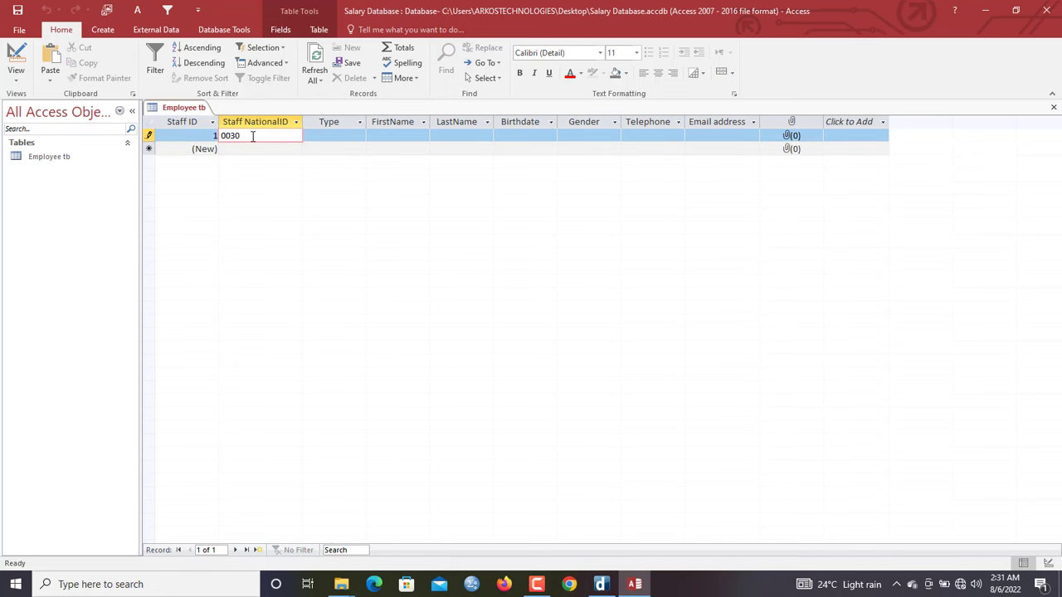
pyautogui.press('Tab')
pyautogui.click(359, 135)
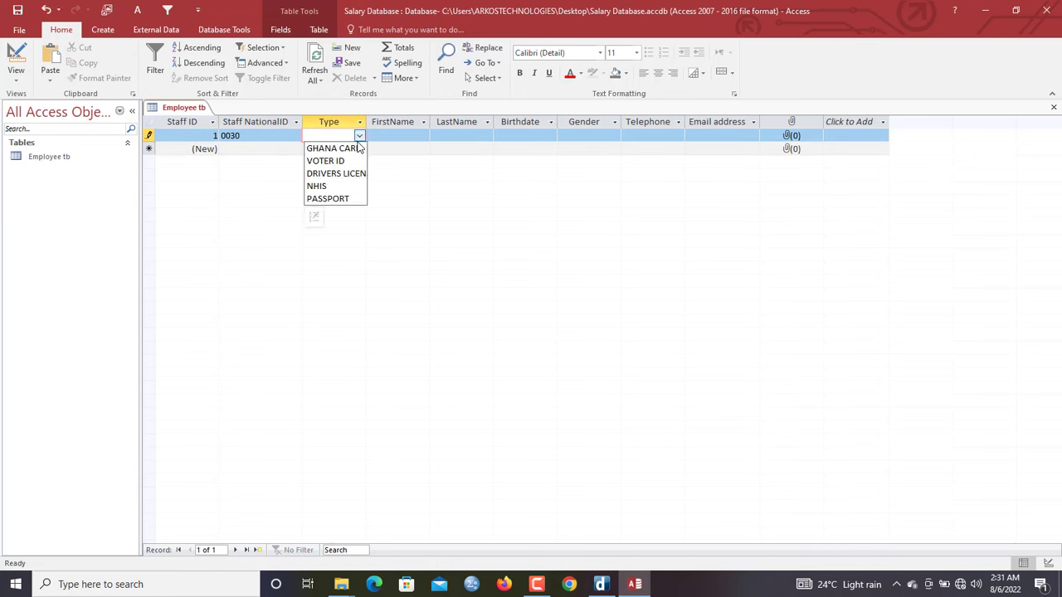
pyautogui.click(347, 164)
pyautogui.press('Tab')
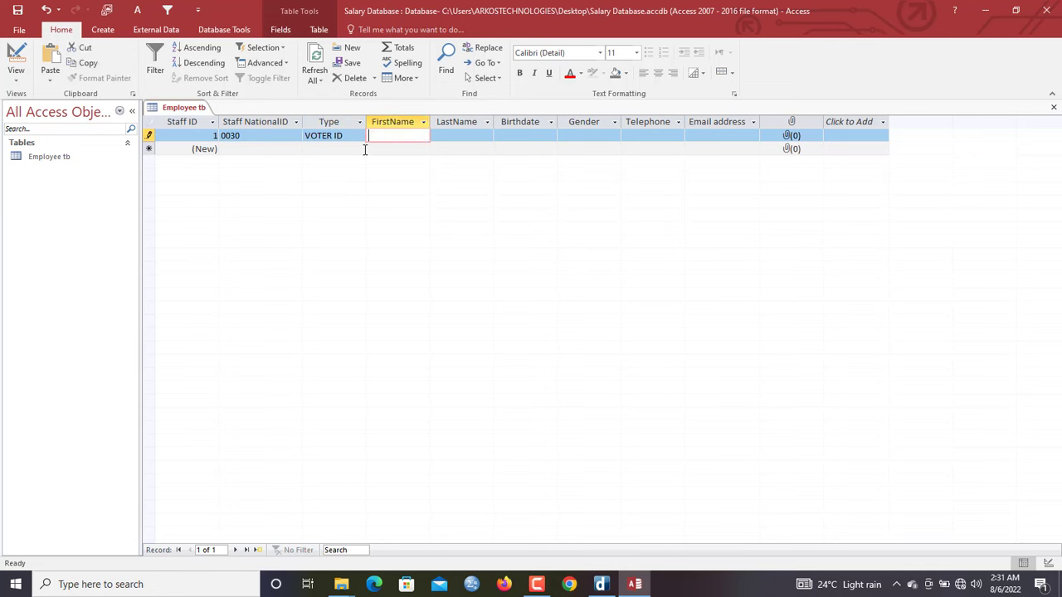
# Fill in the first employee's first name, last name, birthdate and FEMALE gender
pyautogui.press('Tab')
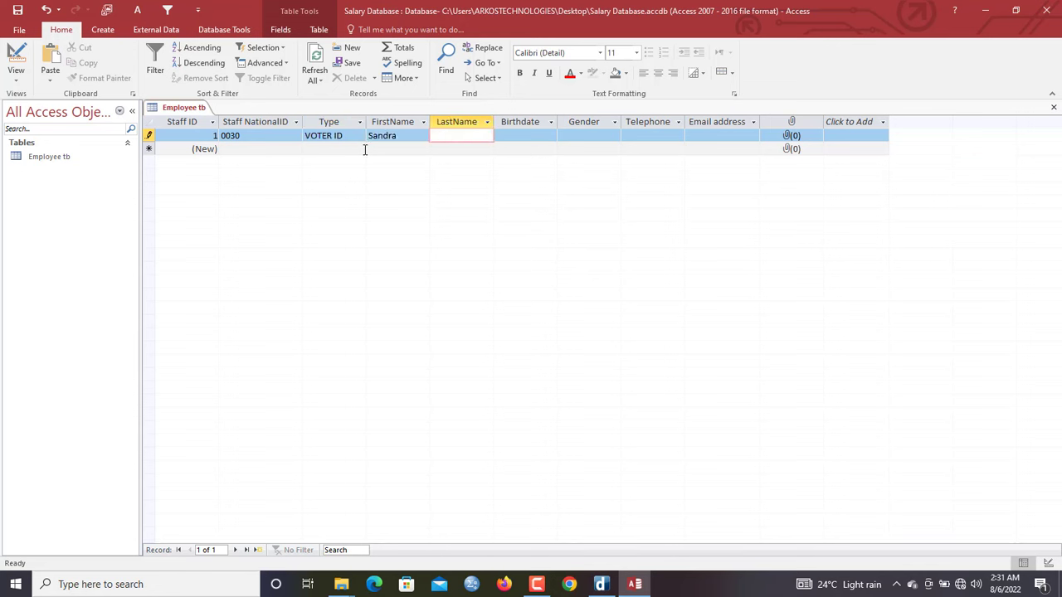
pyautogui.press('Tab')
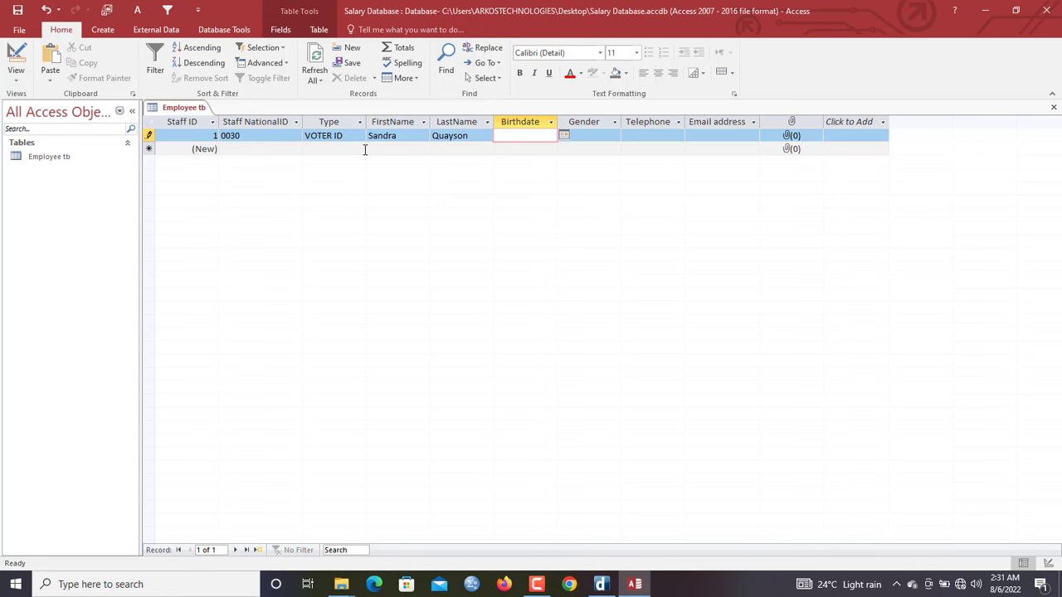
pyautogui.write('20/04/1996')
pyautogui.press('Tab')
pyautogui.write('F')
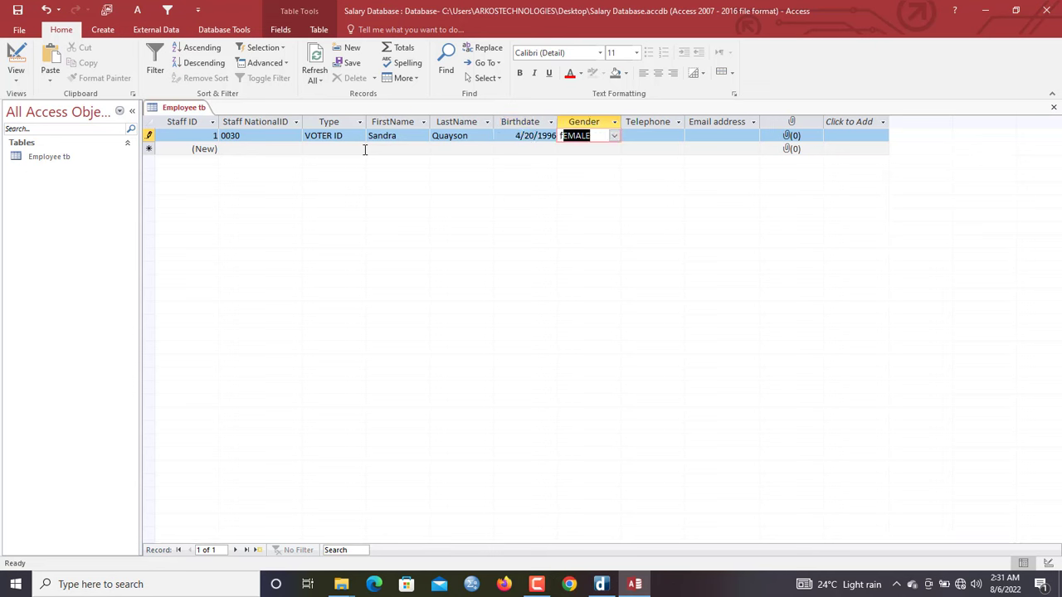
pyautogui.press('Tab')
# Enter the first employee's telephone, then the second employee's national ID, VOTER ID type and names
pyautogui.write('0203')
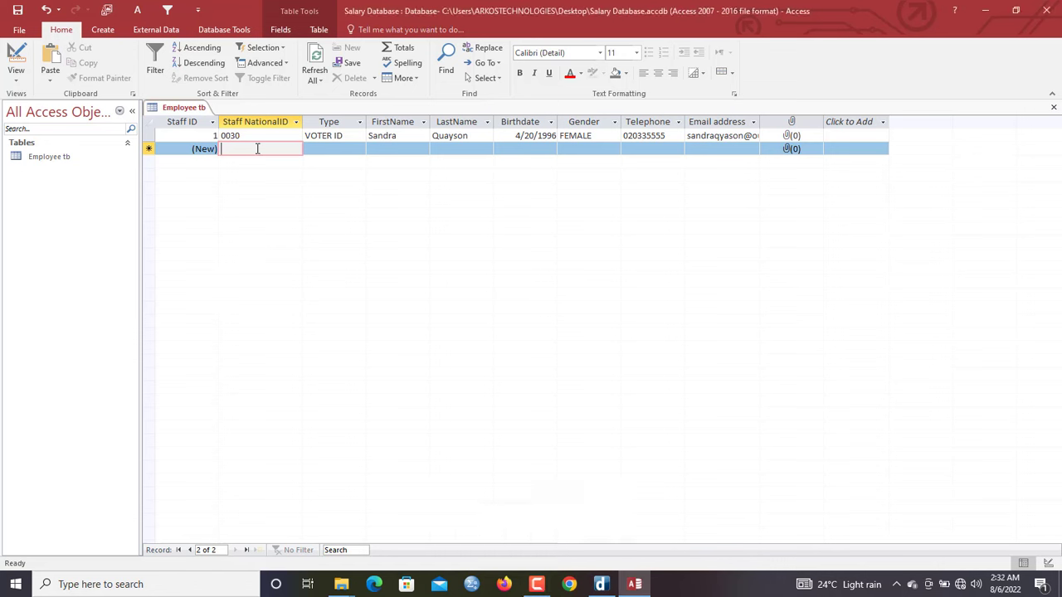
pyautogui.write('0020')
pyautogui.press('Tab')
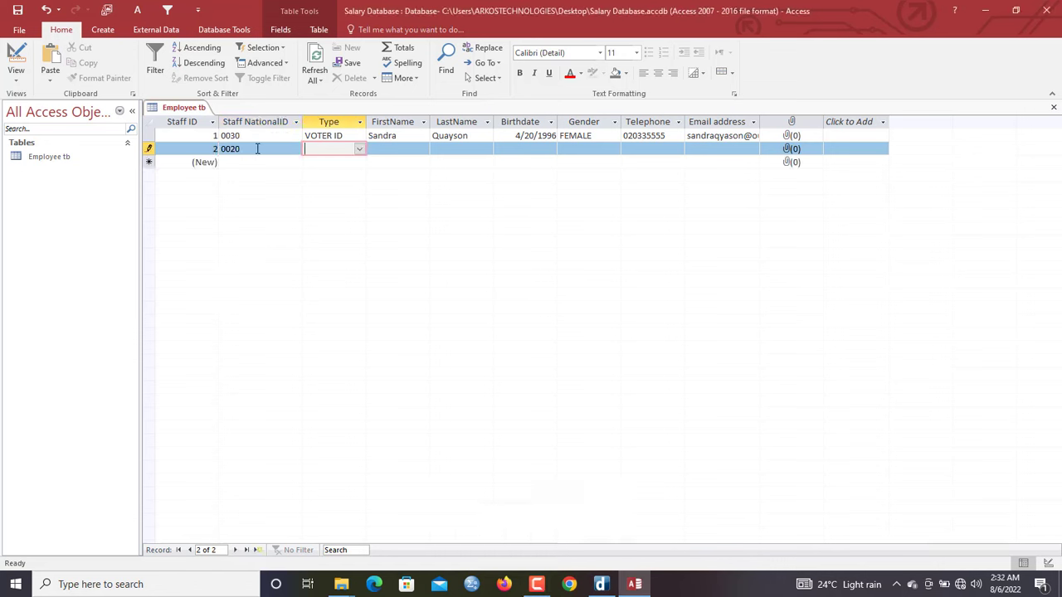
pyautogui.write('voTER ID')
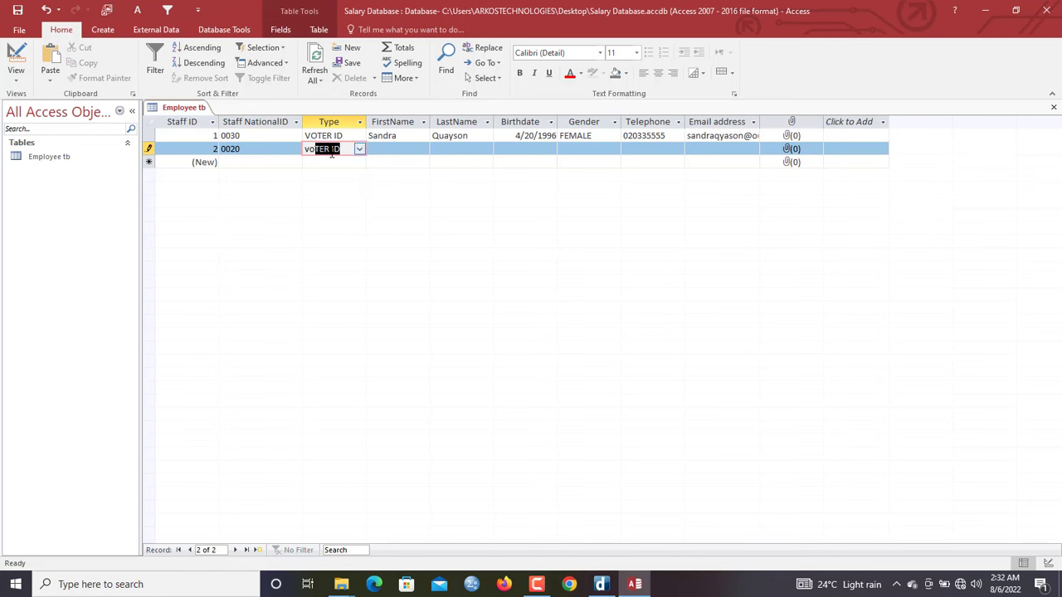
pyautogui.press('Tab')
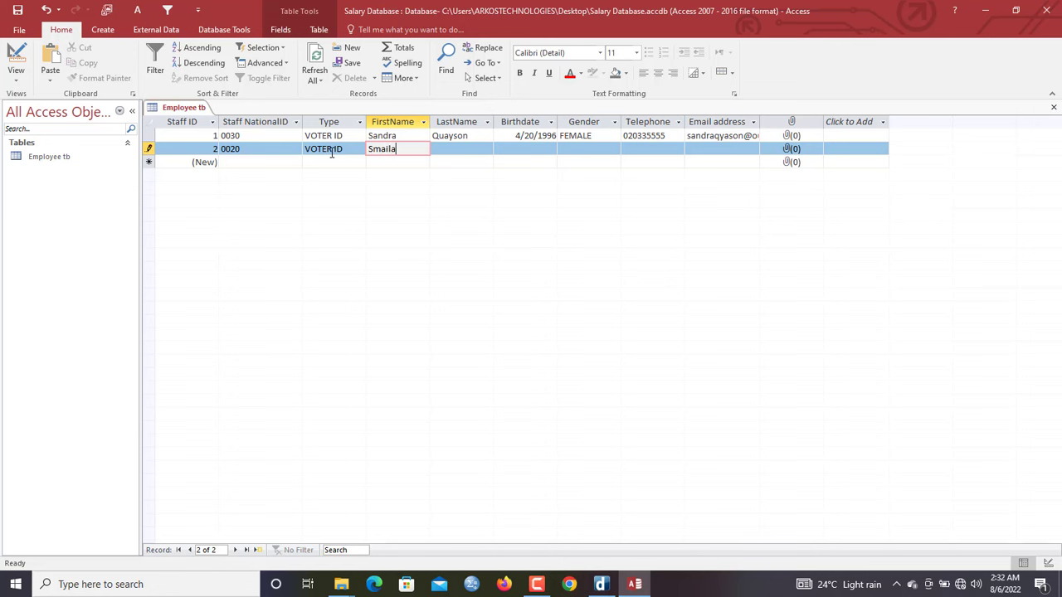
pyautogui.press('Tab')
pyautogui.write('Arko')
pyautogui.press('Tab')
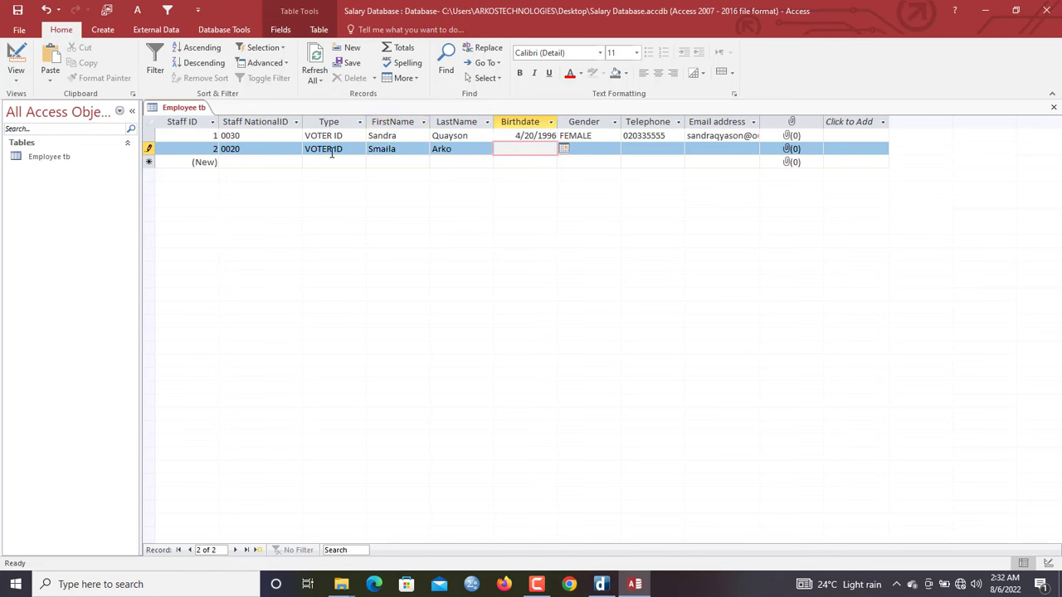
# Complete the second employee's birthdate, MALE gender, telephone and e-mail, then Refresh All
pyautogui.write('20/05/1996')
pyautogui.press('Tab')
pyautogui.write('MALE')
pyautogui.press('Tab')
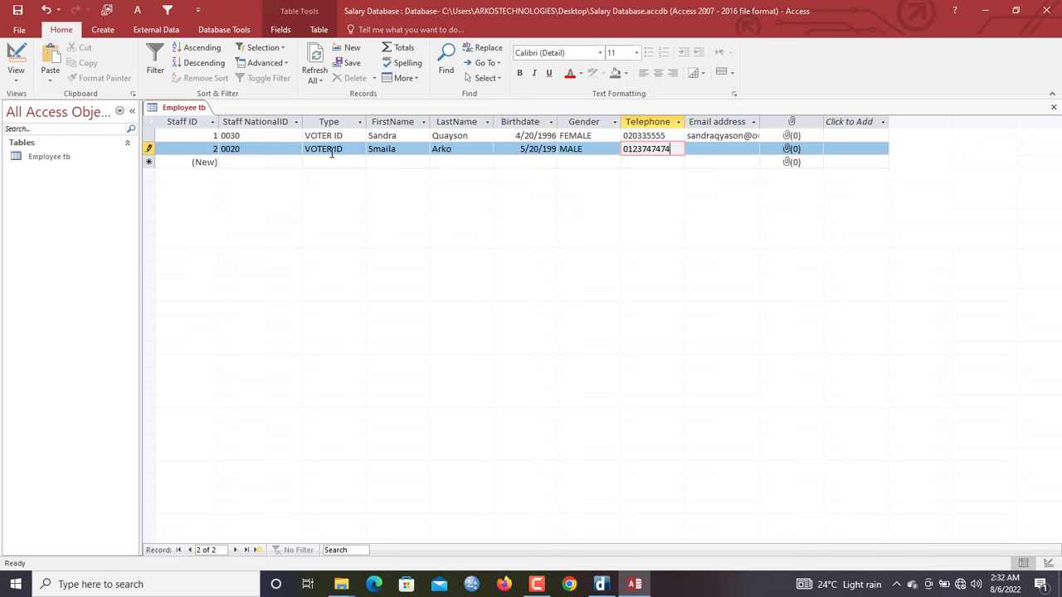
pyautogui.press('Tab')
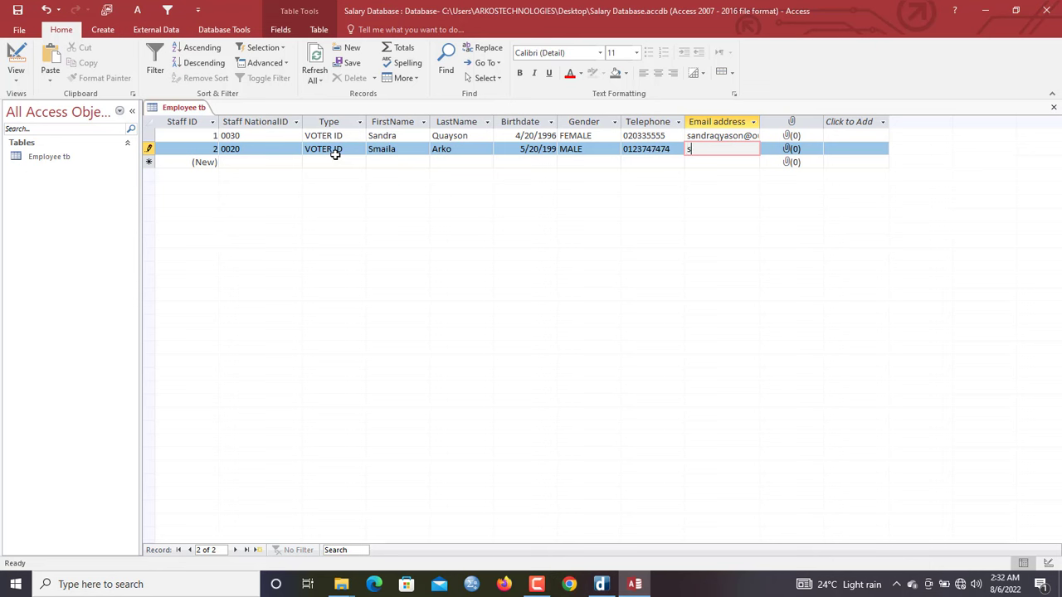
pyautogui.press('Tab')
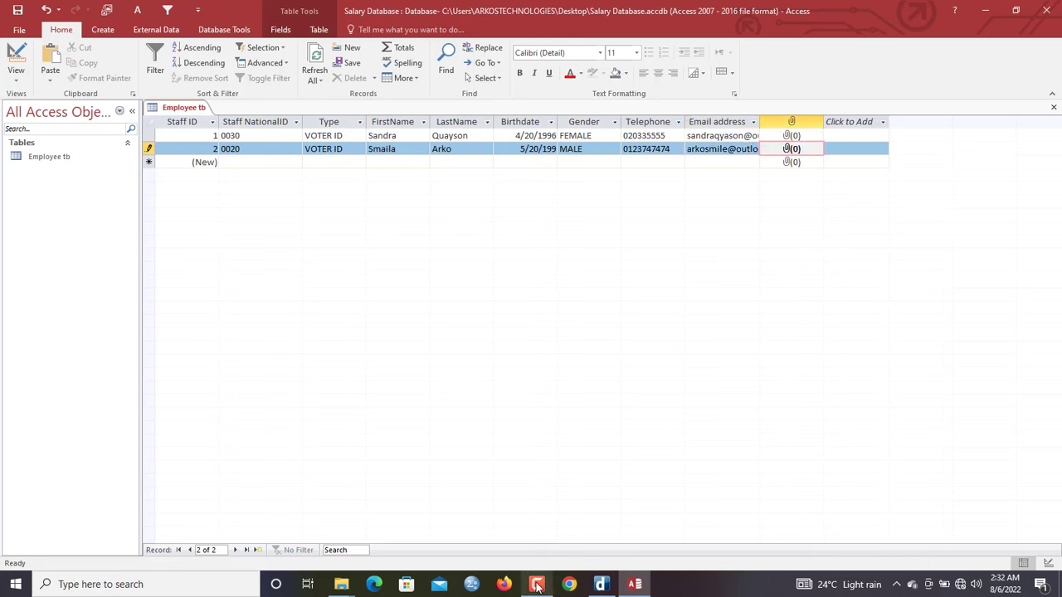
pyautogui.click(314, 60)
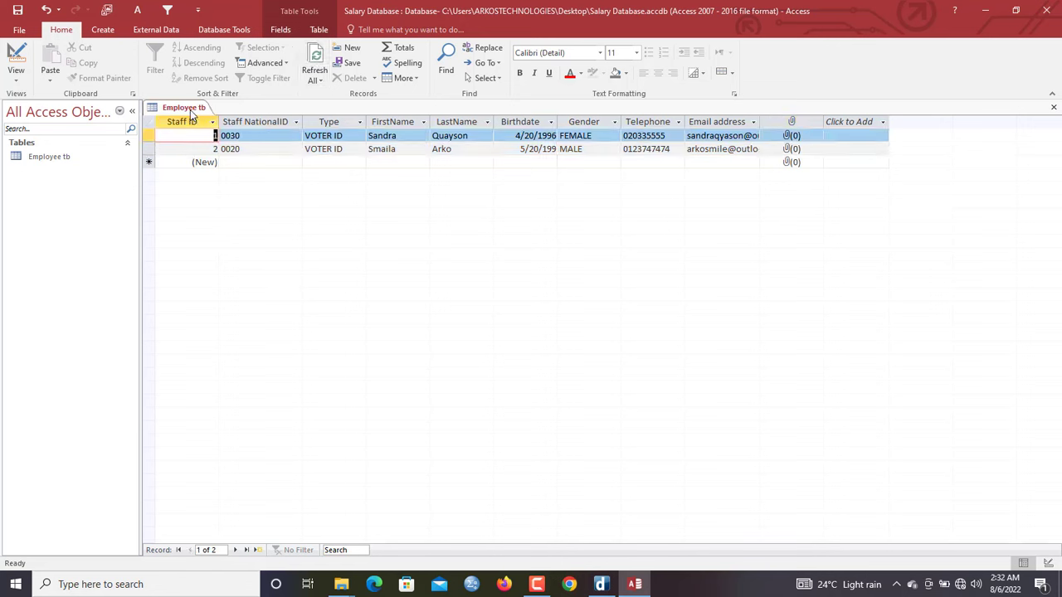
# Run the Form Wizard with all Employee tb fields, Columnar layout, and 'Open the form' selected
pyautogui.click(190, 113)
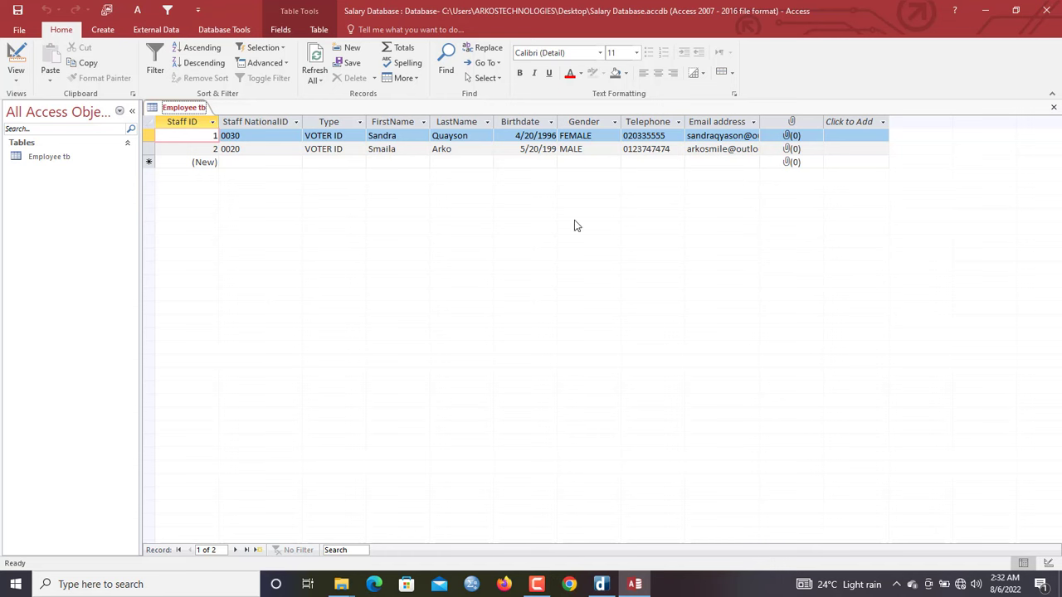
pyautogui.click(106, 29)
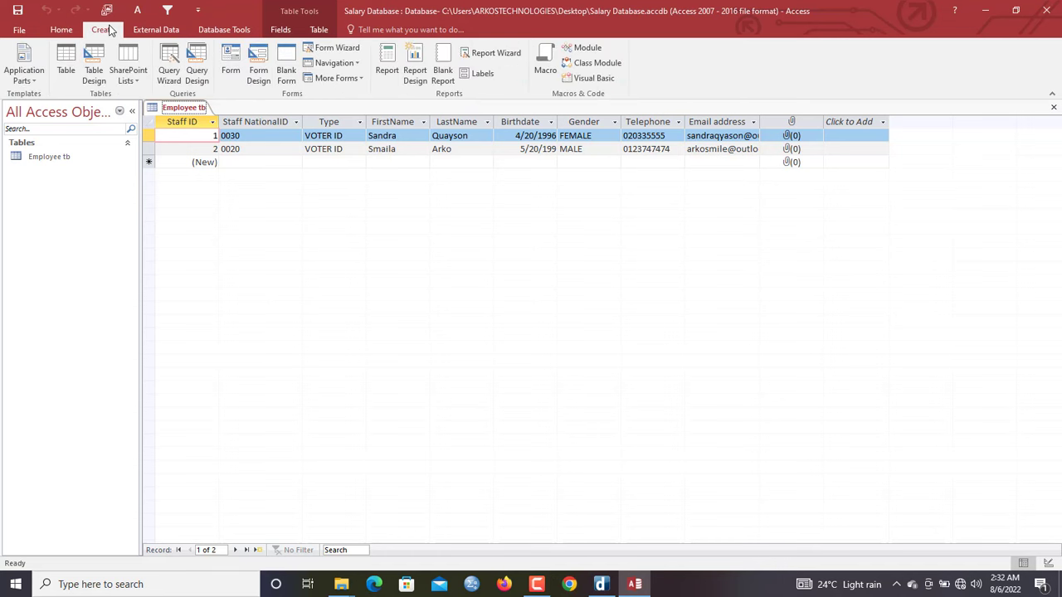
pyautogui.click(328, 48)
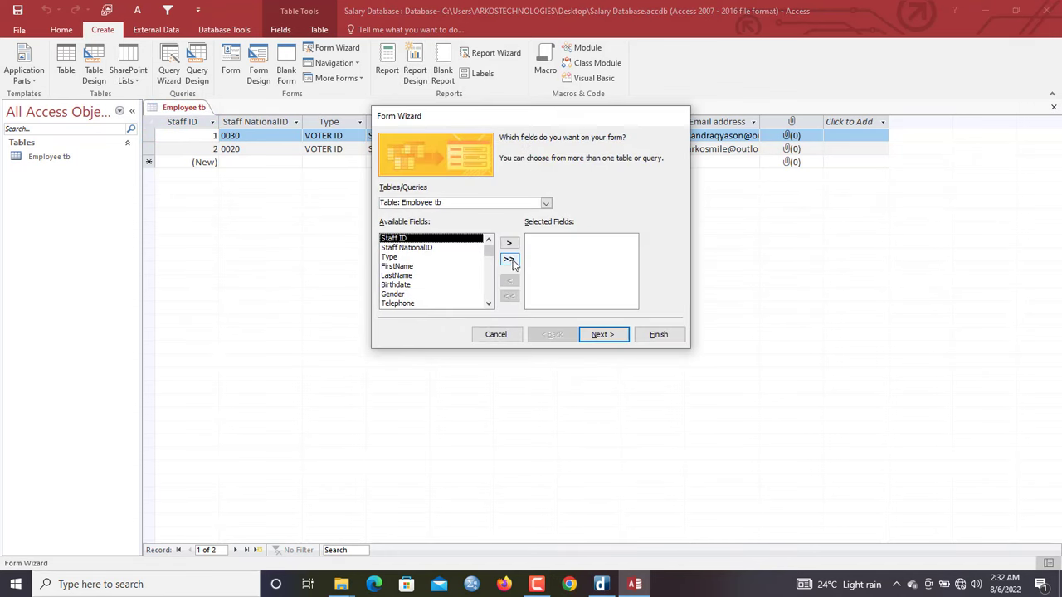
pyautogui.click(509, 259)
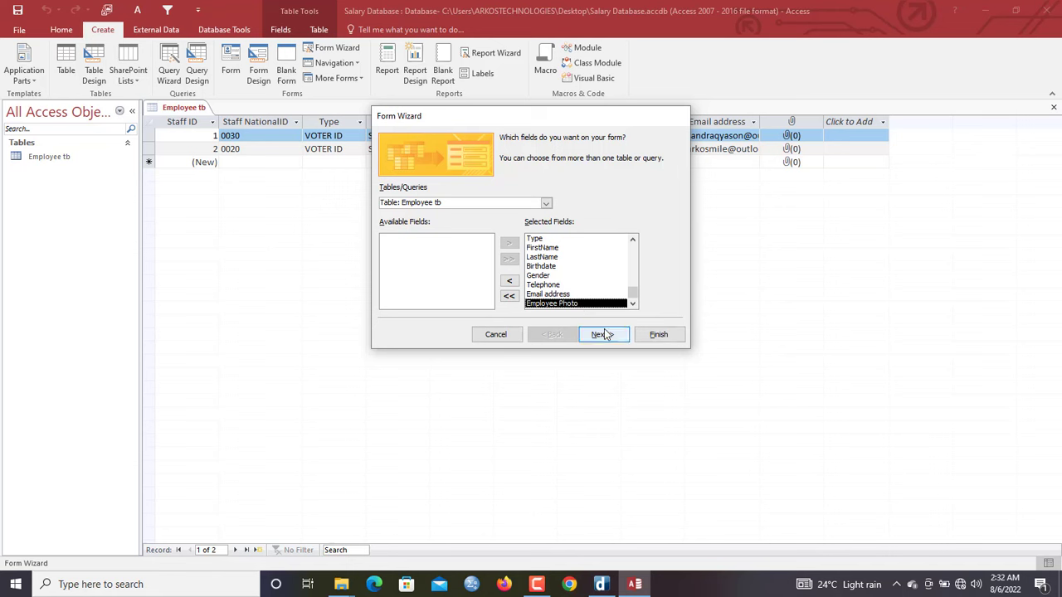
pyautogui.click(604, 335)
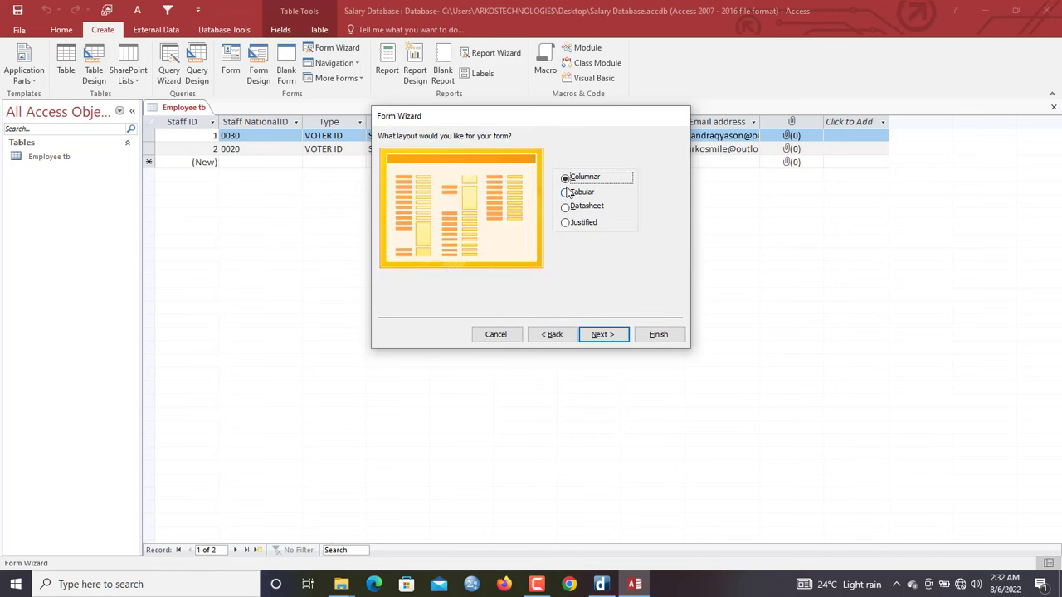
pyautogui.click(604, 334)
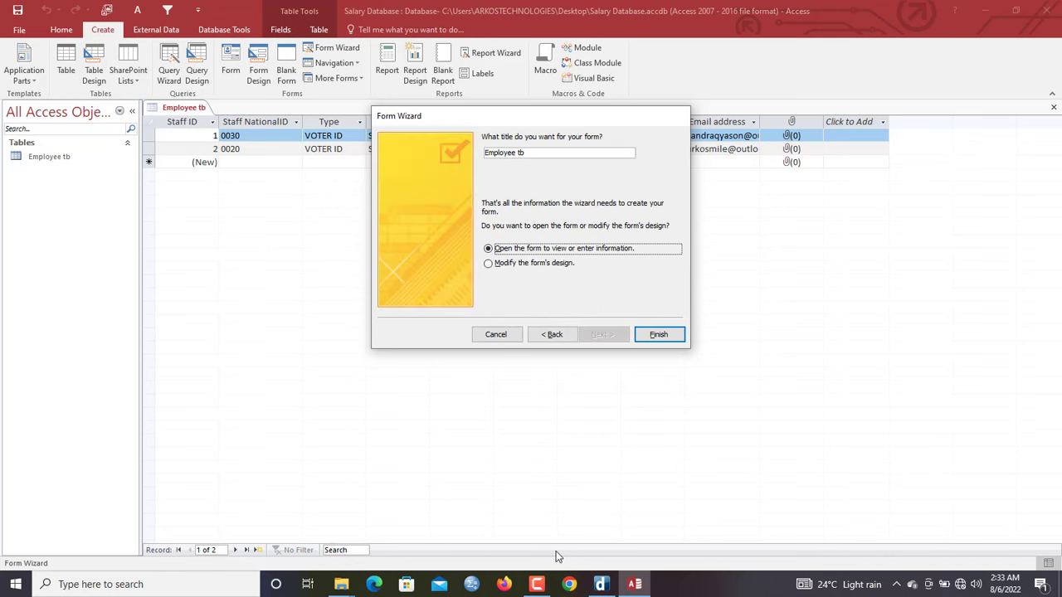
pyautogui.moveTo(539, 594)
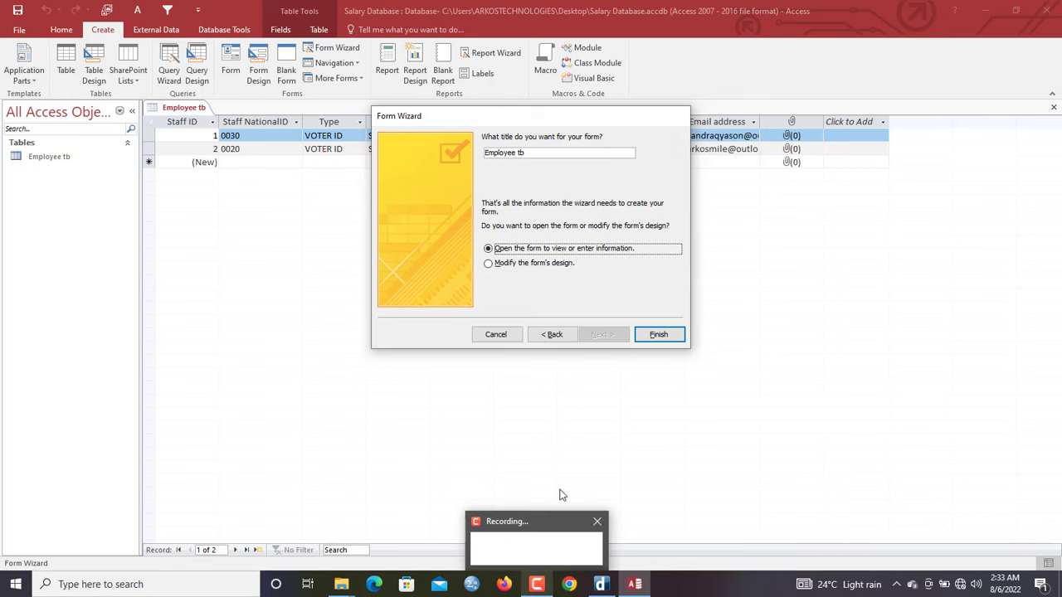
pyautogui.moveTo(582, 117); pyautogui.dragTo(587, 299)
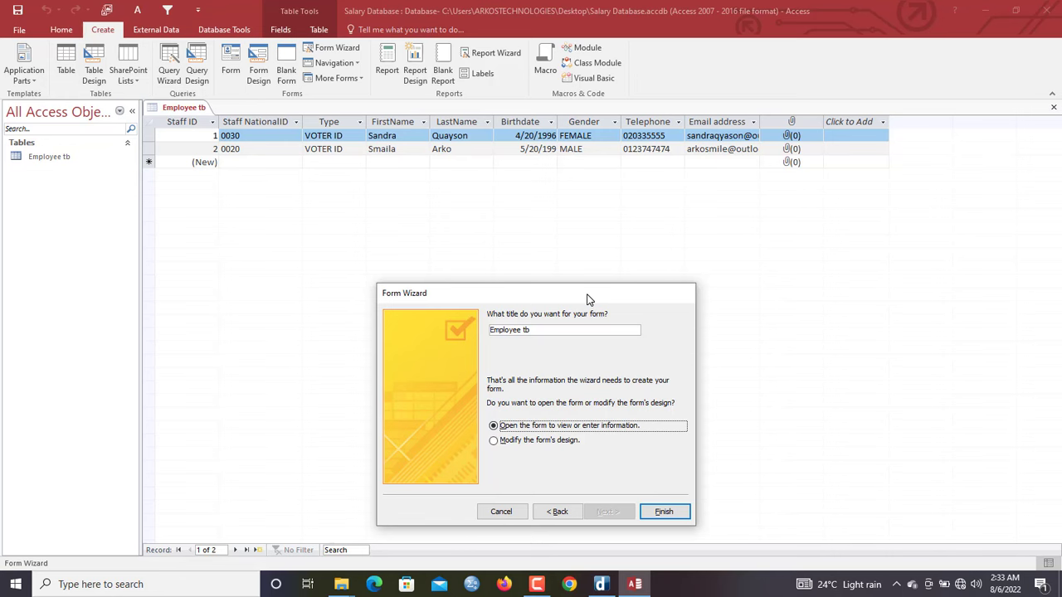
pyautogui.moveTo(586, 300); pyautogui.dragTo(560, 197)
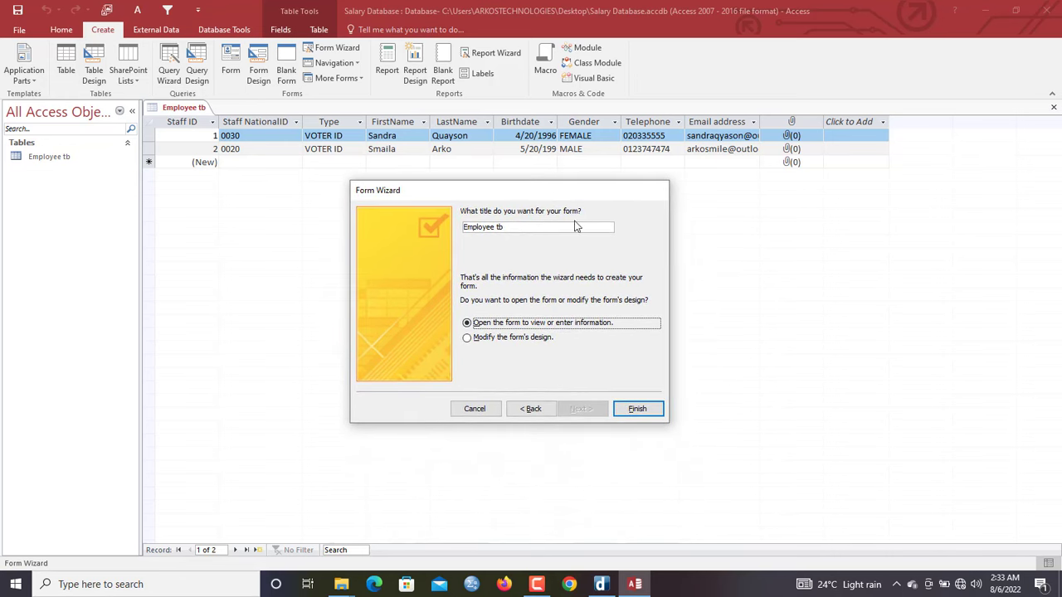
pyautogui.click(537, 337)
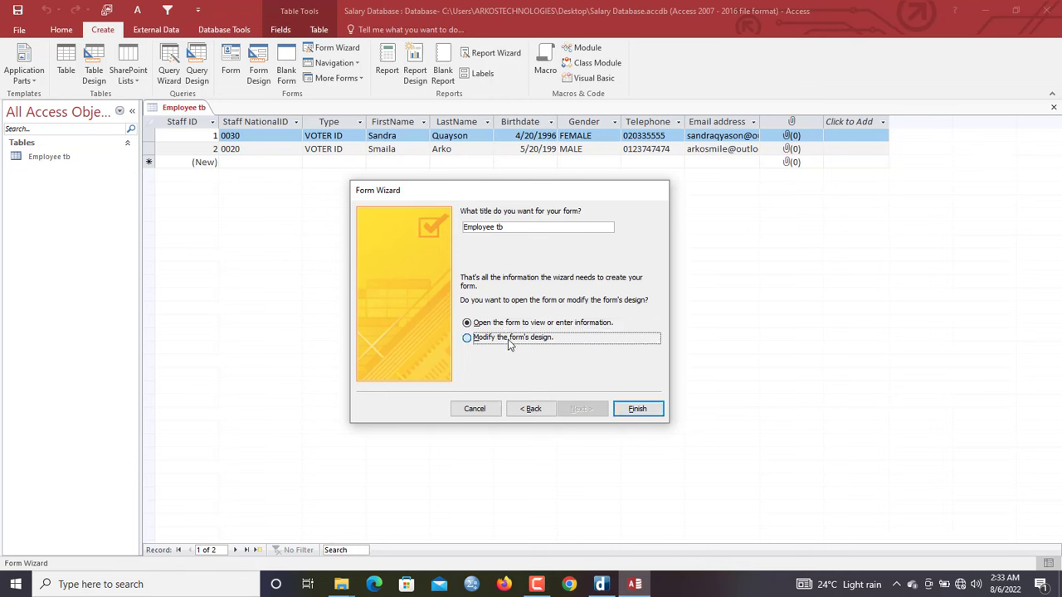
pyautogui.click(504, 325)
pyautogui.click(504, 324)
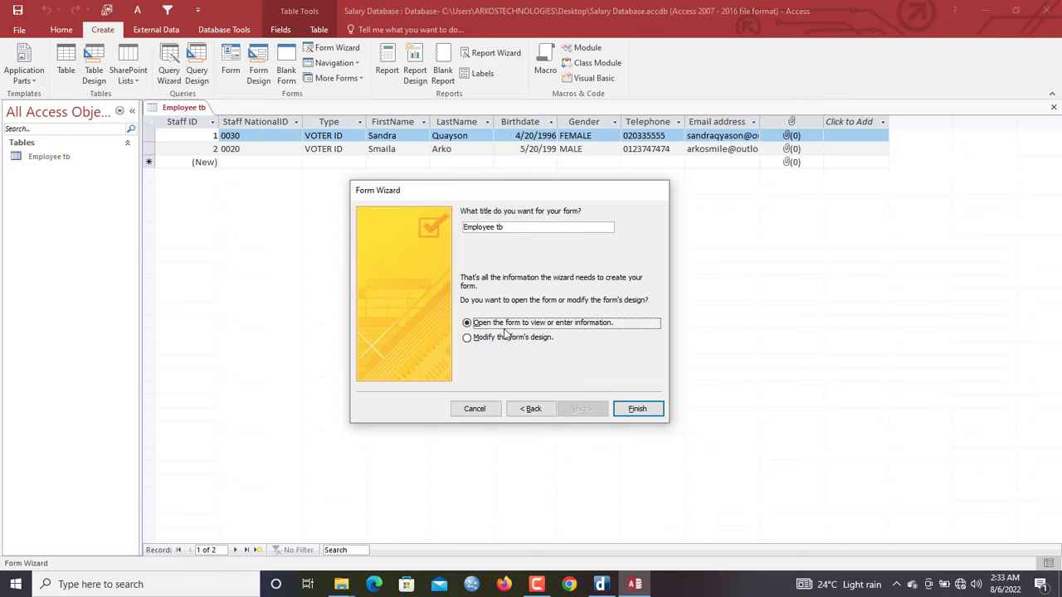
# Finish the wizard to create and open the Employee tb form in Form View
pyautogui.click(635, 409)
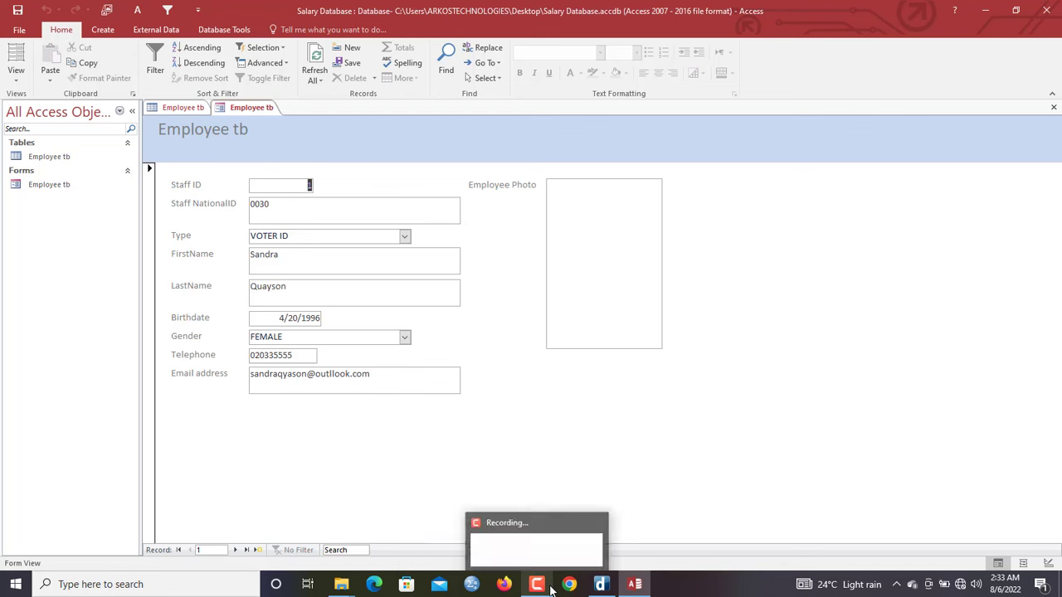
# Switch the Employee tb form to Design View and select all the detail-section controls
pyautogui.rightClick(267, 129)
pyautogui.click(308, 168)
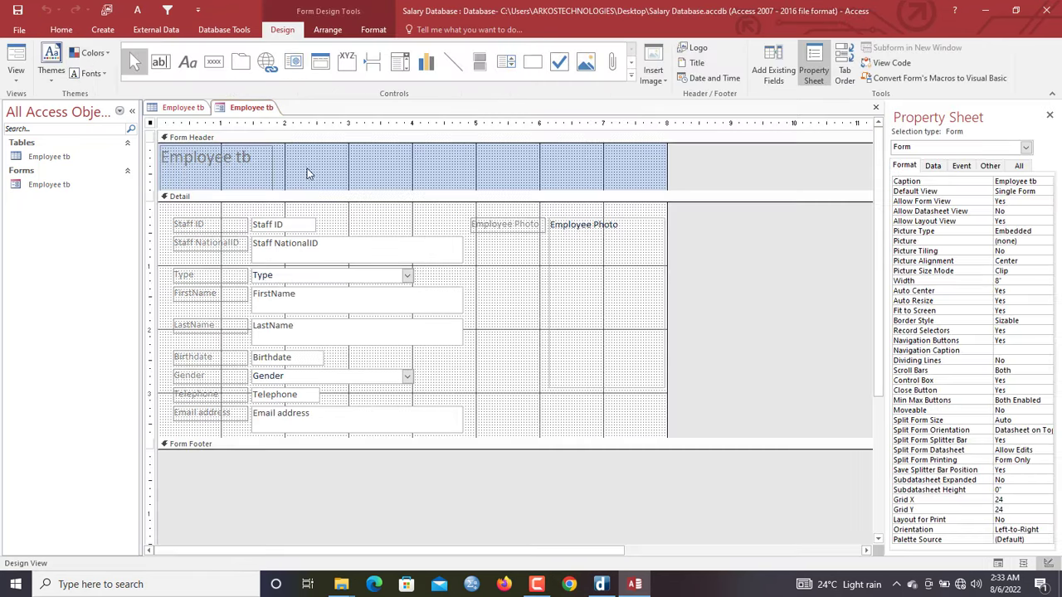
pyautogui.moveTo(323, 218); pyautogui.dragTo(280, 424)
pyautogui.rightClick(292, 423)
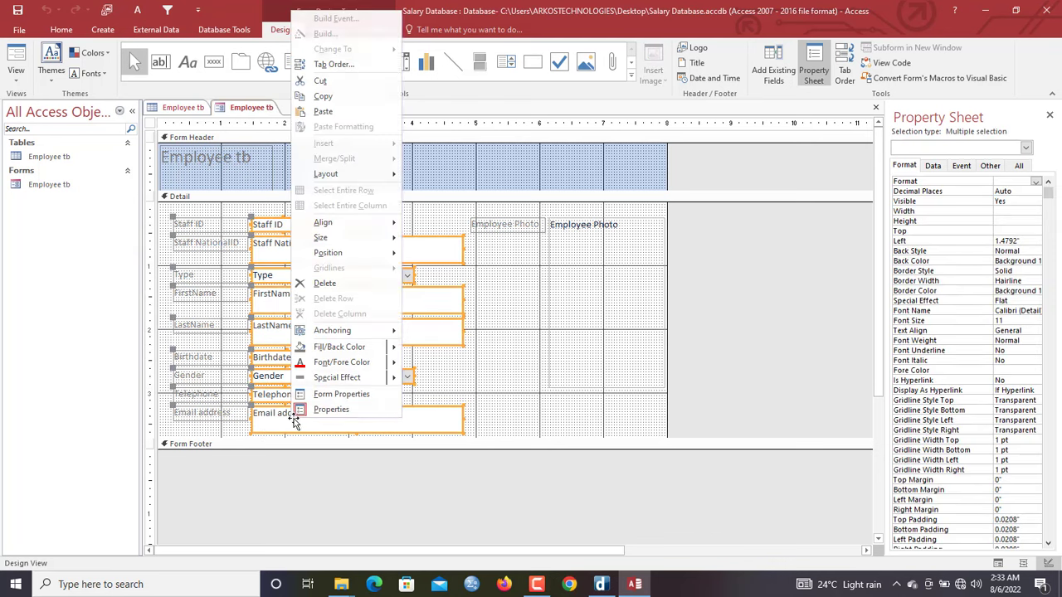
pyautogui.moveTo(384, 243)
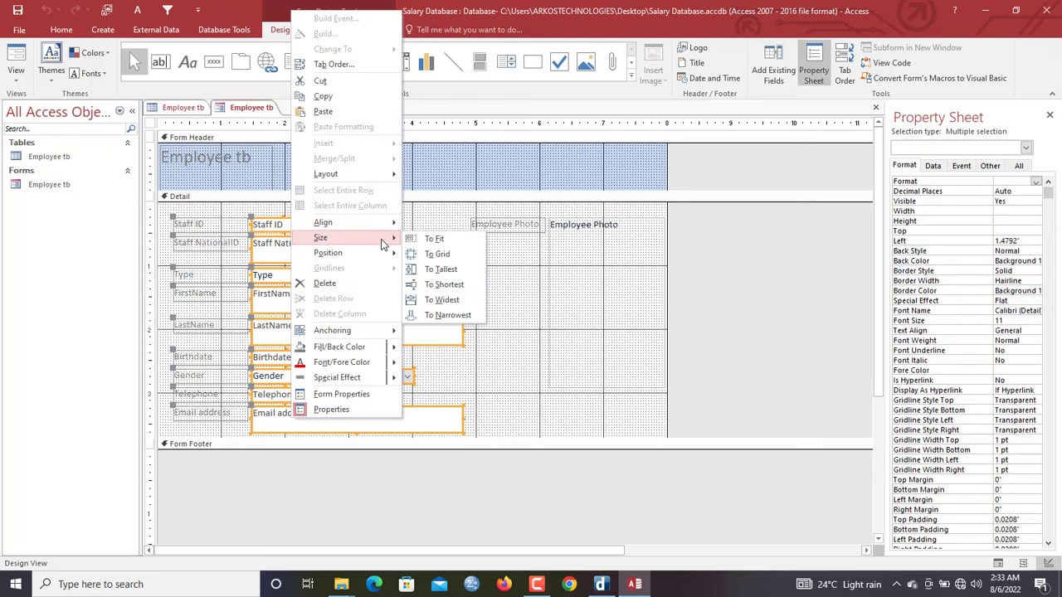
pyautogui.click(419, 209)
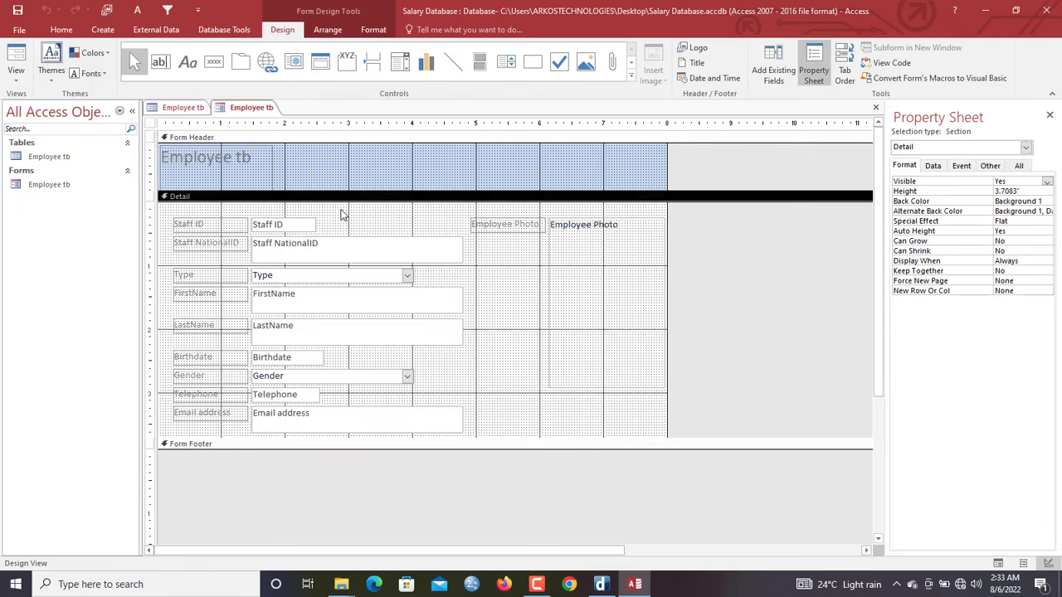
# Reselect the detail controls and size them To Shortest for one common height
pyautogui.moveTo(328, 208); pyautogui.dragTo(282, 427)
pyautogui.rightClick(281, 423)
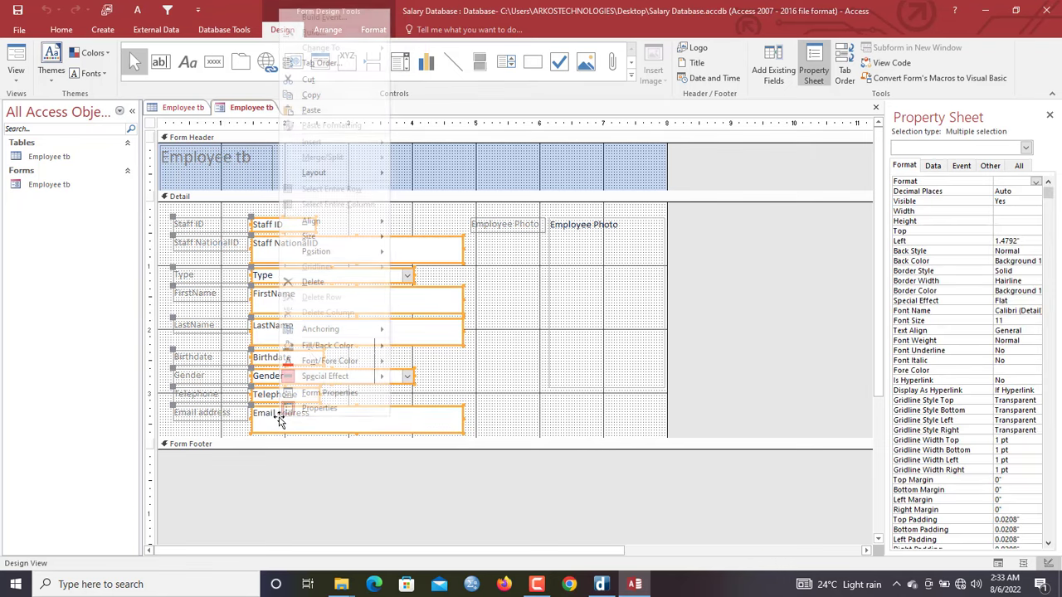
pyautogui.moveTo(349, 240)
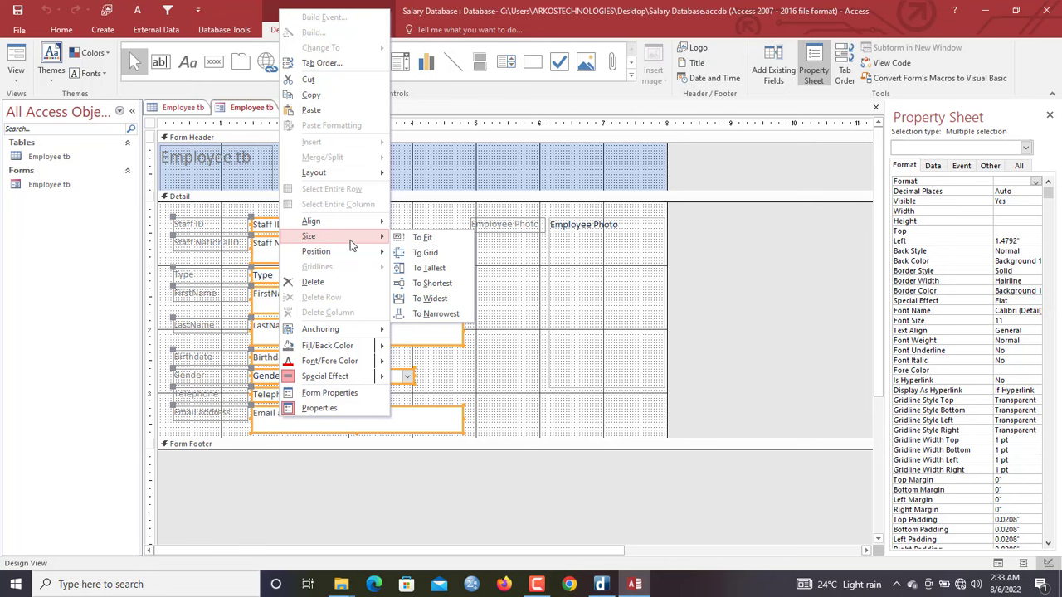
pyautogui.click(438, 285)
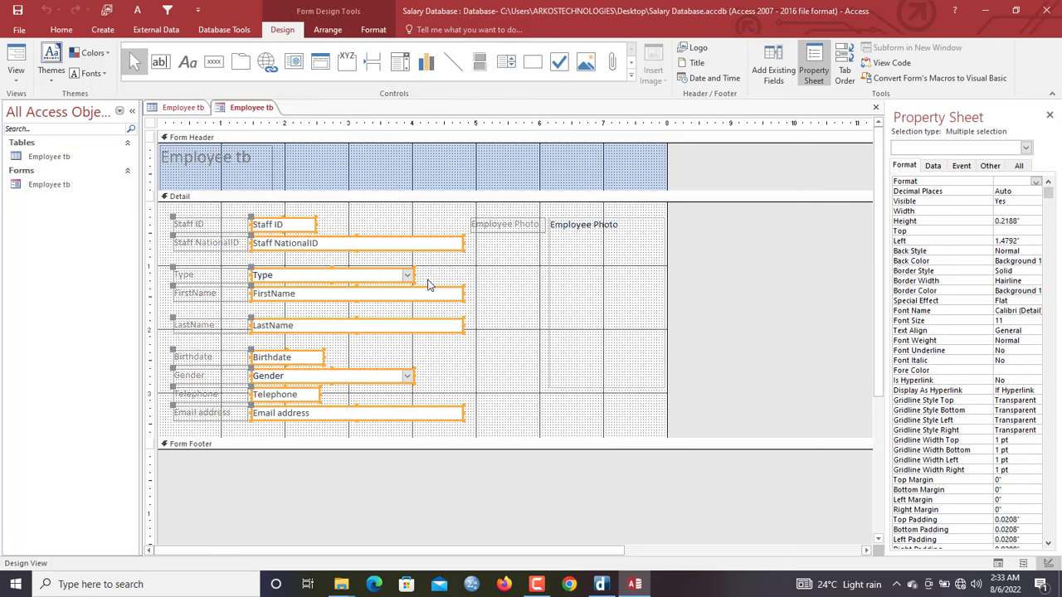
# Size the field boxes To Widest, then narrow them all to 2.4375" wide
pyautogui.rightClick(379, 276)
pyautogui.moveTo(452, 394)
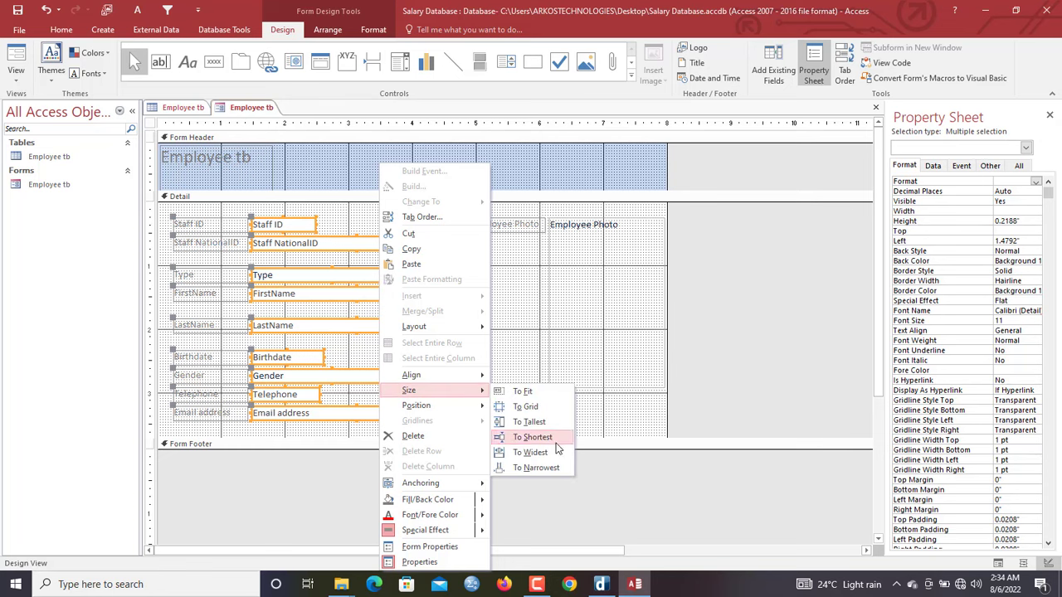
pyautogui.click(549, 453)
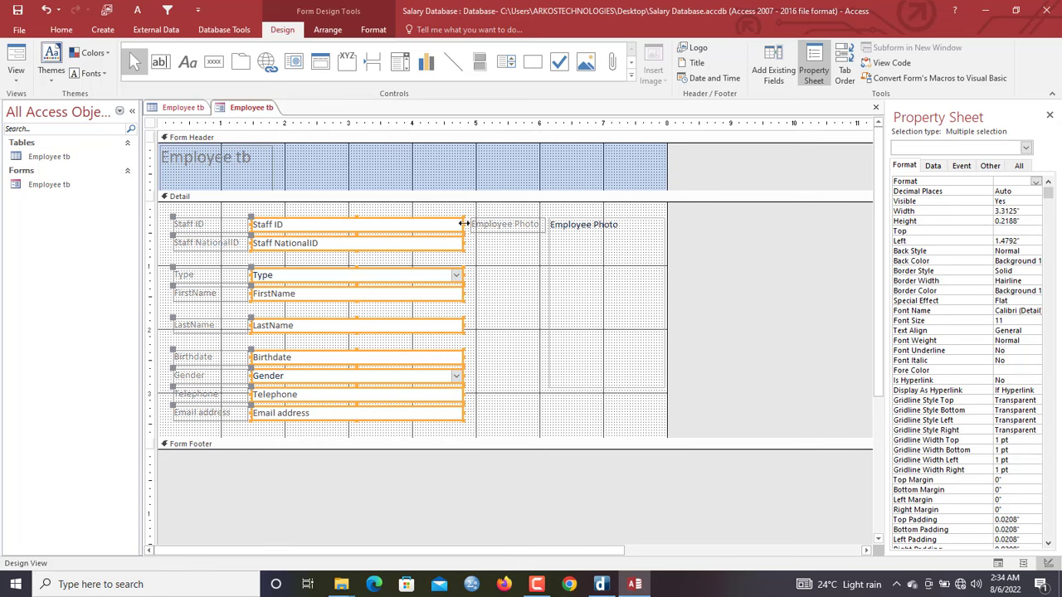
pyautogui.moveTo(462, 224); pyautogui.dragTo(409, 222)
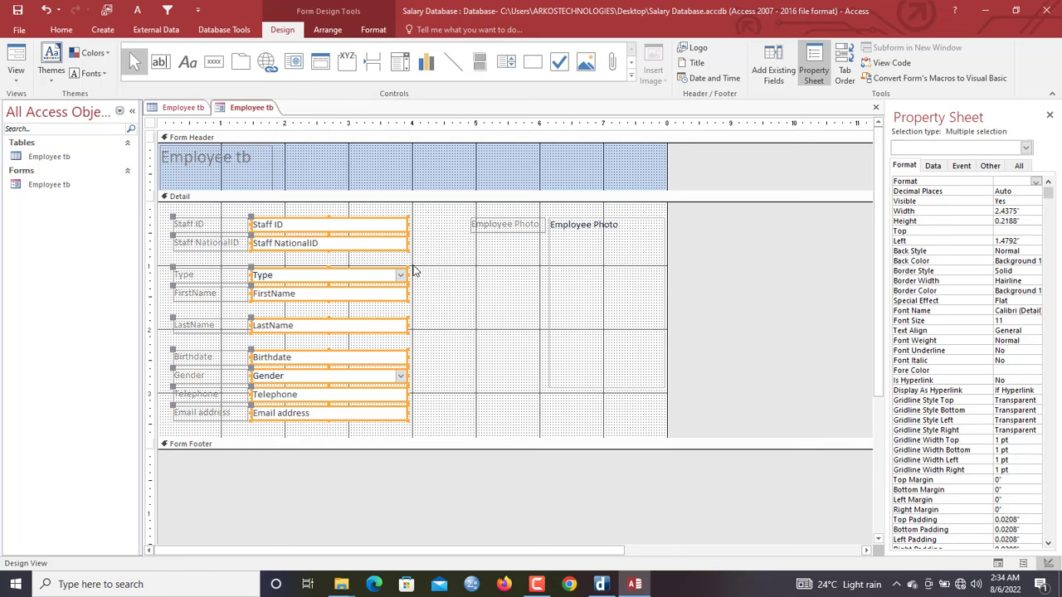
pyautogui.moveTo(433, 275); pyautogui.dragTo(225, 307)
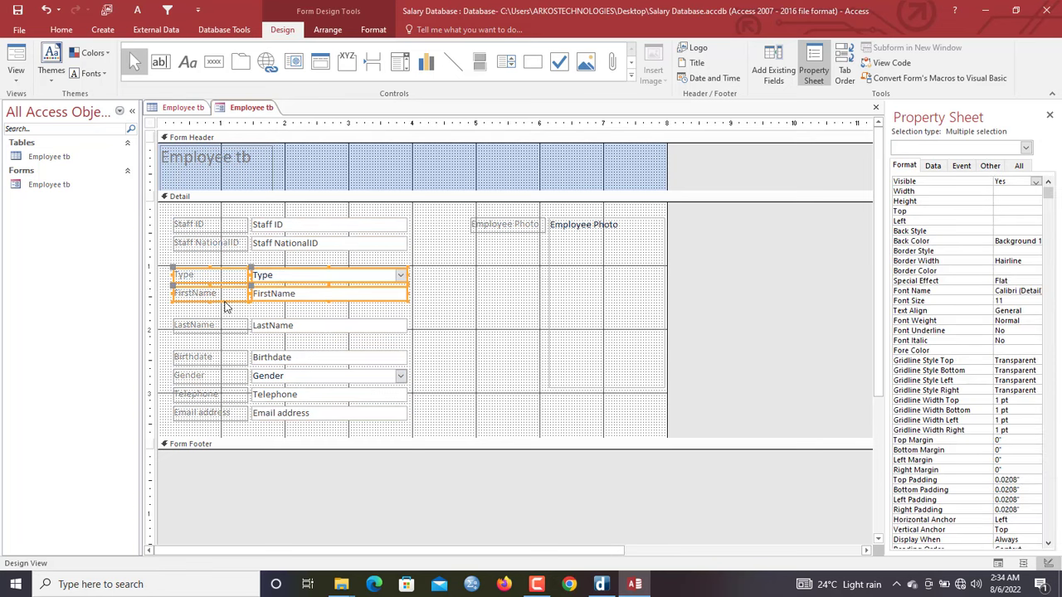
# Nudge the Type, FirstName, LastName and Birthdate–Email address rows up to close the gaps
pyautogui.press('Up')
pyautogui.press('Up')
pyautogui.press('Up')
pyautogui.press('Up')
pyautogui.press('Up')
pyautogui.press('Up')
pyautogui.press('Up')
pyautogui.press('Up')
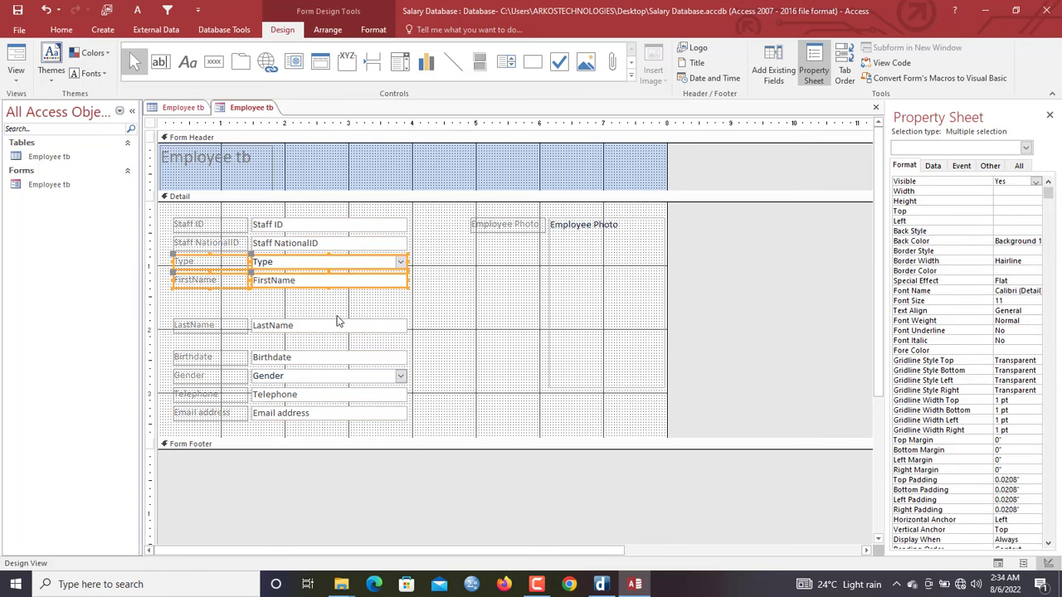
pyautogui.click(338, 320)
pyautogui.press('Up')
pyautogui.press('Up')
pyautogui.press('Up')
pyautogui.press('Up')
pyautogui.press('Up')
pyautogui.press('Up')
pyautogui.press('Up')
pyautogui.press('Up')
pyautogui.press('Up')
pyautogui.press('Up')
pyautogui.press('Up')
pyautogui.press('Up')
pyautogui.press('Up')
pyautogui.press('Up')
pyautogui.press('Up')
pyautogui.press('Up')
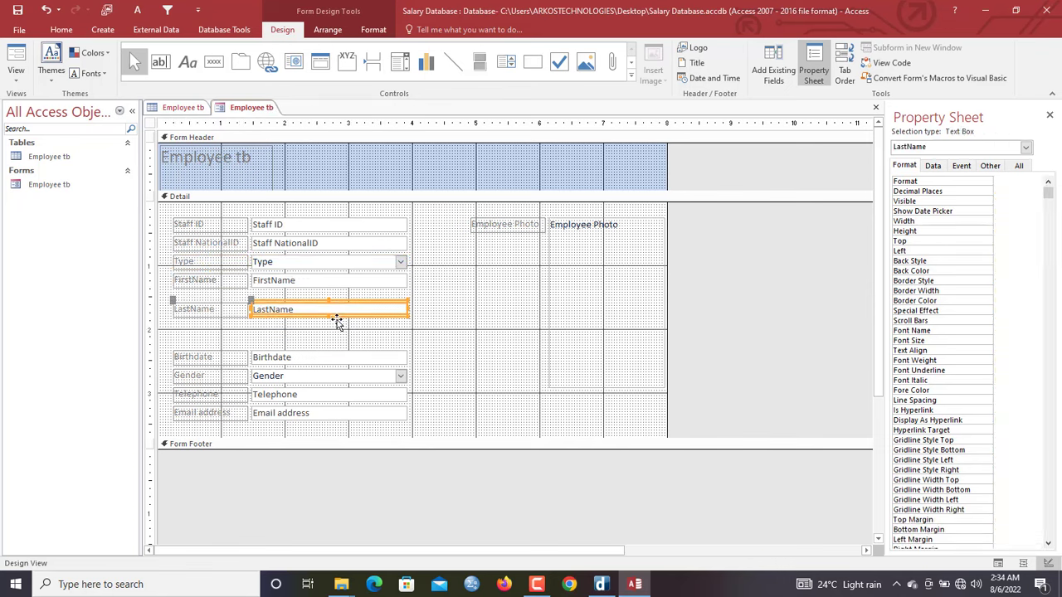
pyautogui.moveTo(391, 335); pyautogui.dragTo(224, 415)
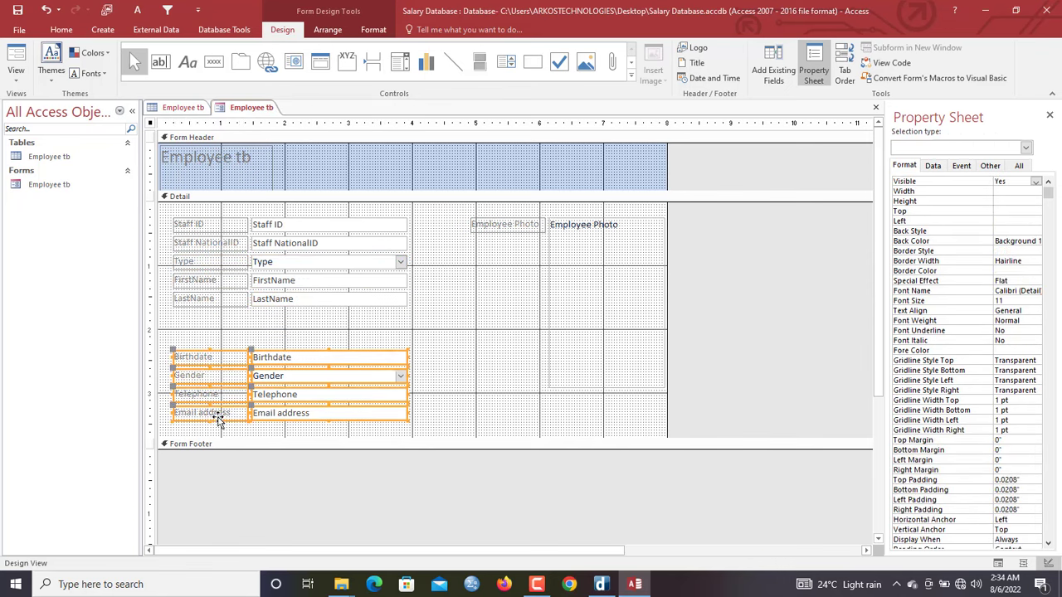
pyautogui.press('Up')
pyautogui.press('Up')
pyautogui.press('Up')
pyautogui.press('Up')
pyautogui.press('Up')
pyautogui.press('Up')
pyautogui.press('Up')
pyautogui.press('Up')
pyautogui.press('Up')
pyautogui.press('Up')
pyautogui.press('Up')
pyautogui.press('Up')
pyautogui.press('Up')
pyautogui.press('Up')
pyautogui.press('Up')
pyautogui.press('Up')
pyautogui.press('Up')
pyautogui.press('Up')
pyautogui.press('Up')
pyautogui.press('Up')
pyautogui.press('Up')
pyautogui.press('Up')
pyautogui.press('Up')
pyautogui.press('Up')
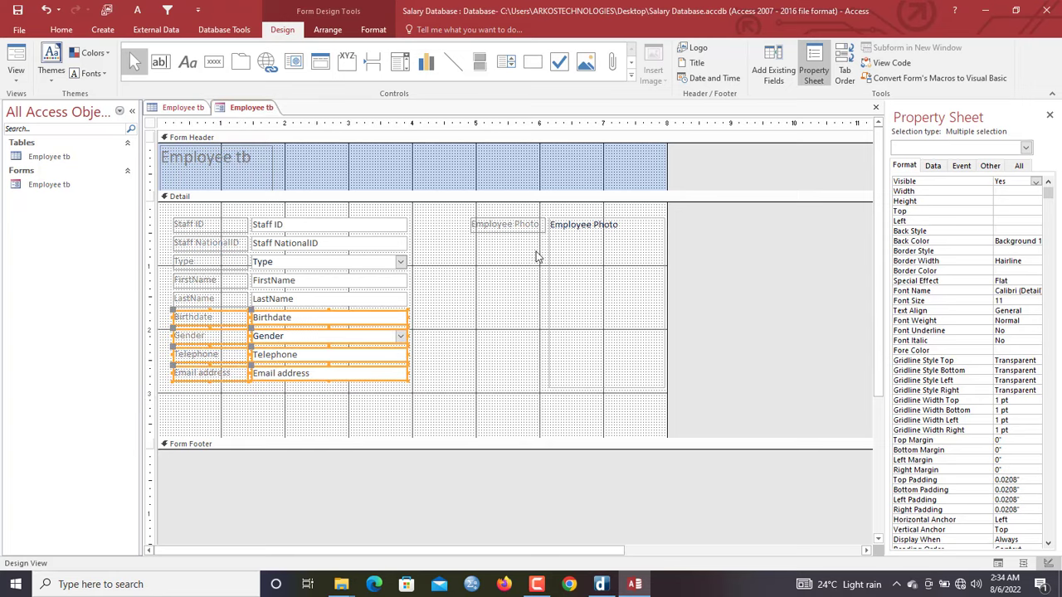
# Select the Employee Photo label and box, and widen the form's design area
pyautogui.click(500, 237)
pyautogui.click(621, 281)
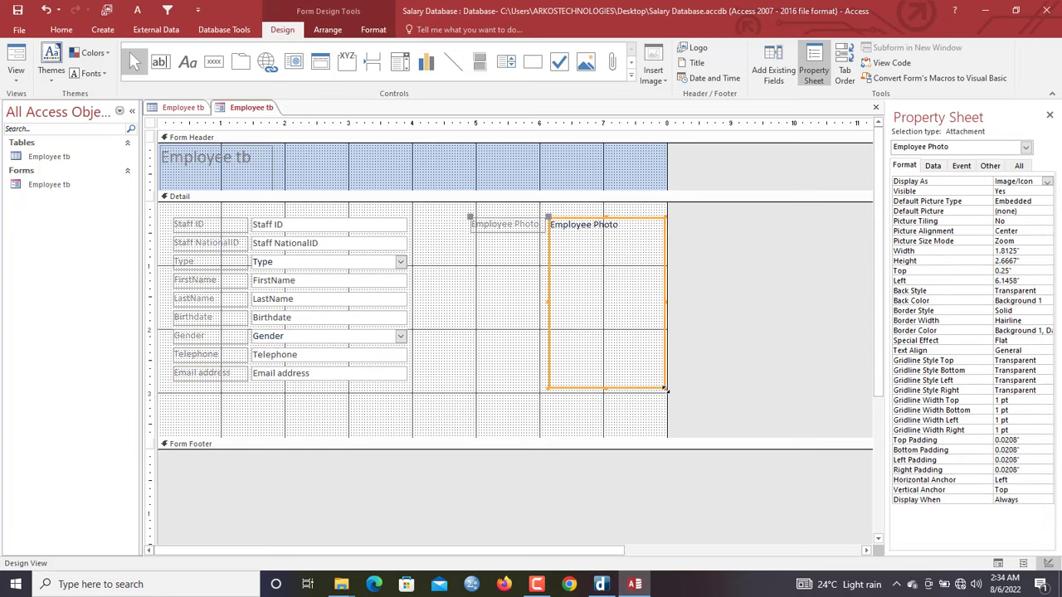
pyautogui.moveTo(667, 388); pyautogui.dragTo(659, 330)
# Move the Employee Photo box and place its label directly above it
pyautogui.click(668, 260)
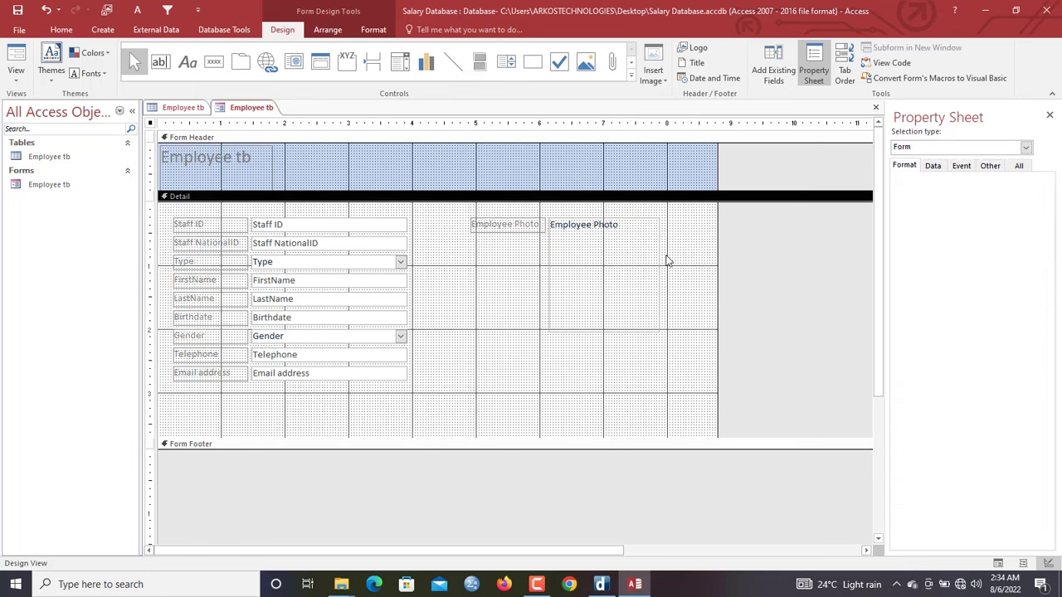
pyautogui.moveTo(631, 257); pyautogui.dragTo(542, 274)
pyautogui.click(435, 245)
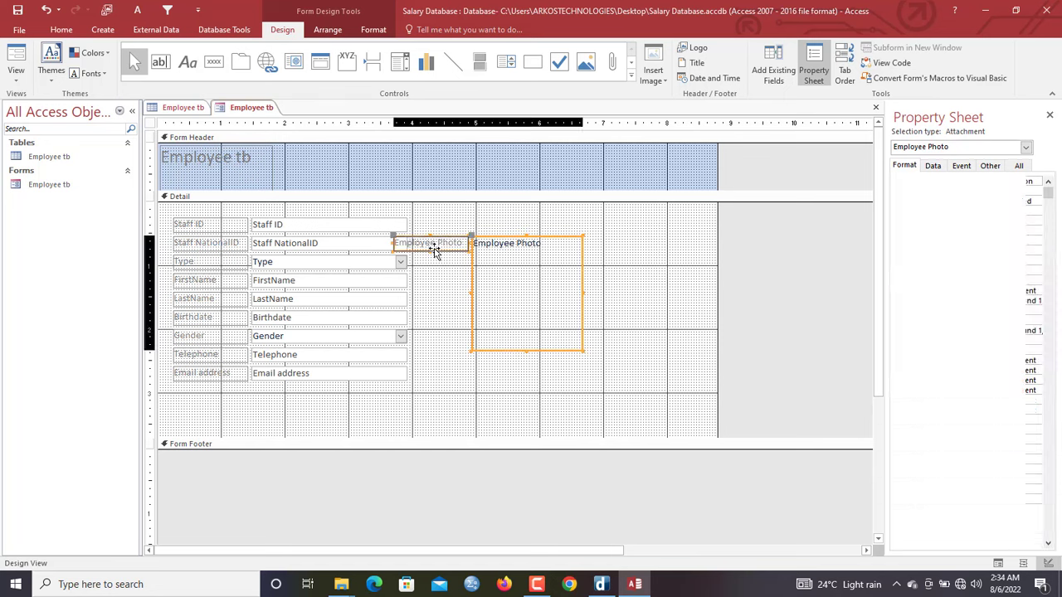
pyautogui.moveTo(396, 240); pyautogui.dragTo(473, 224)
# Rename the photo label 'Upload Photo', widen it, and move label and box right together
pyautogui.doubleClick(496, 226)
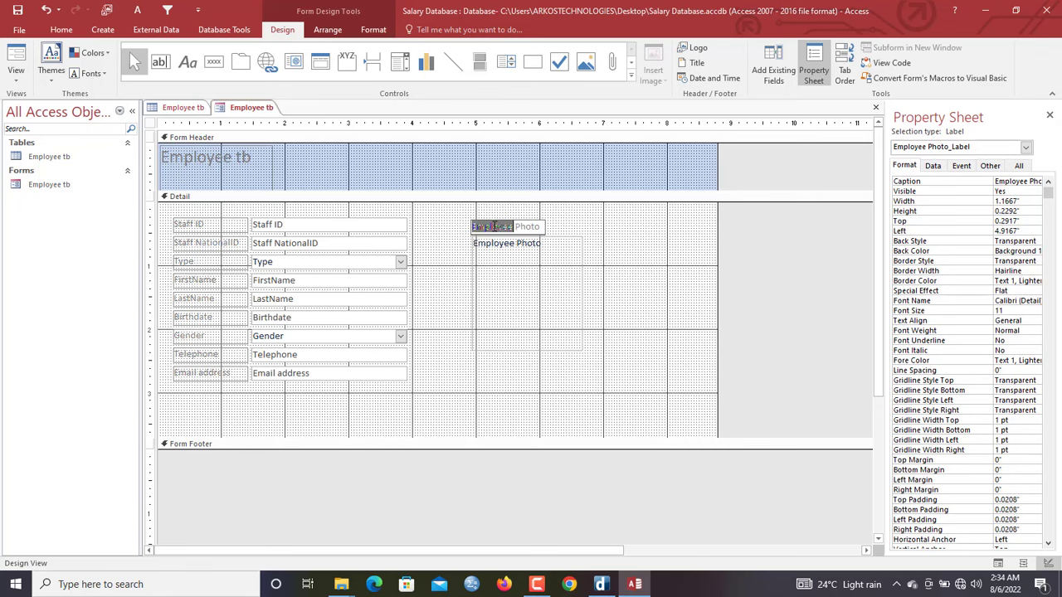
pyautogui.moveTo(544, 227); pyautogui.dragTo(451, 223)
pyautogui.write('U')
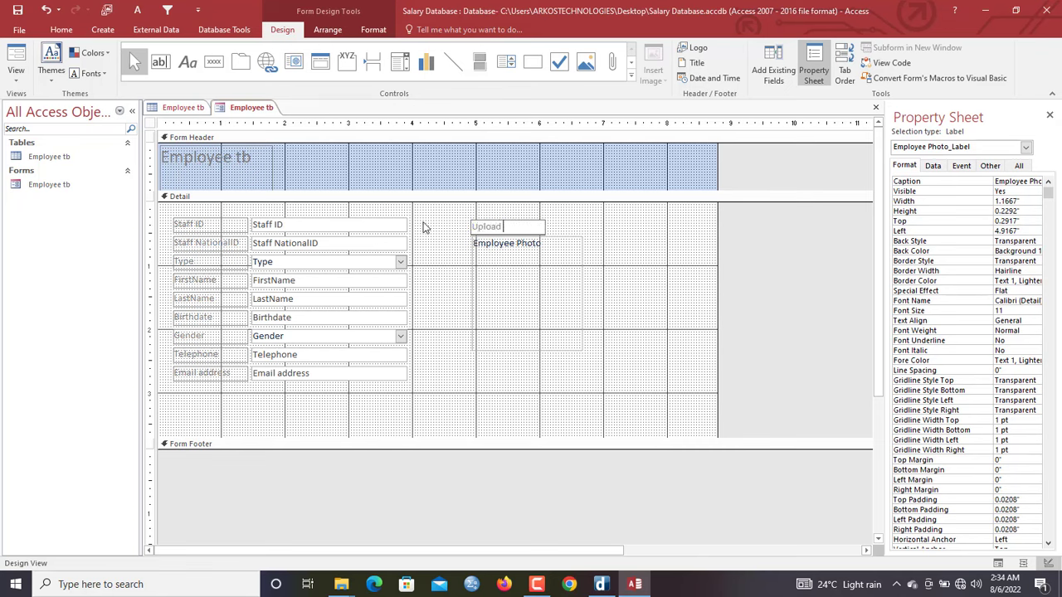
pyautogui.click(599, 224)
pyautogui.click(544, 230)
pyautogui.moveTo(544, 230); pyautogui.dragTo(580, 230)
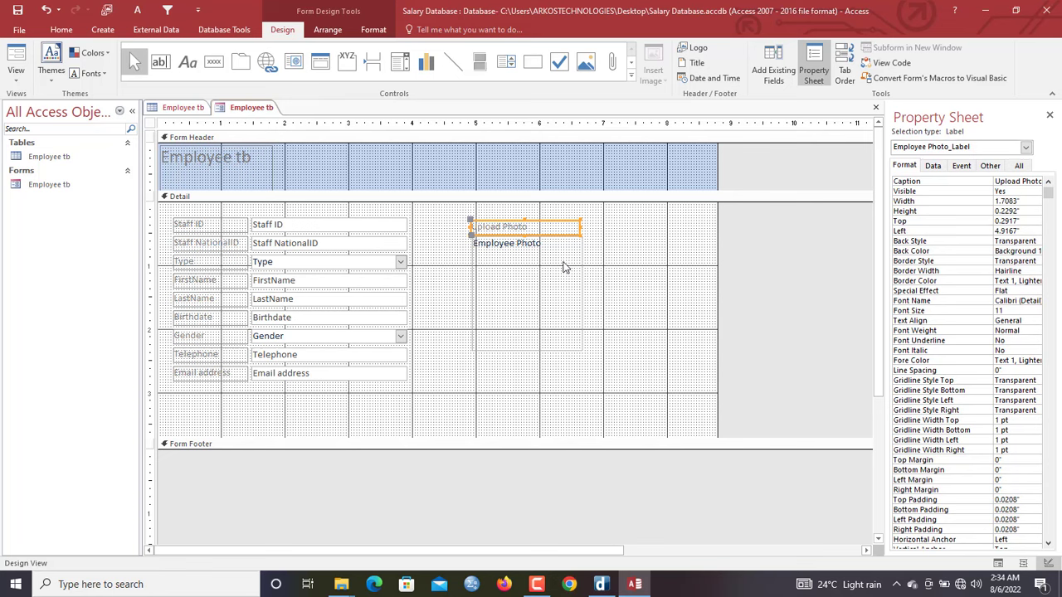
pyautogui.keyDown('shift'); pyautogui.click(563, 267); pyautogui.keyUp('shift')
pyautogui.moveTo(561, 266); pyautogui.dragTo(671, 262)
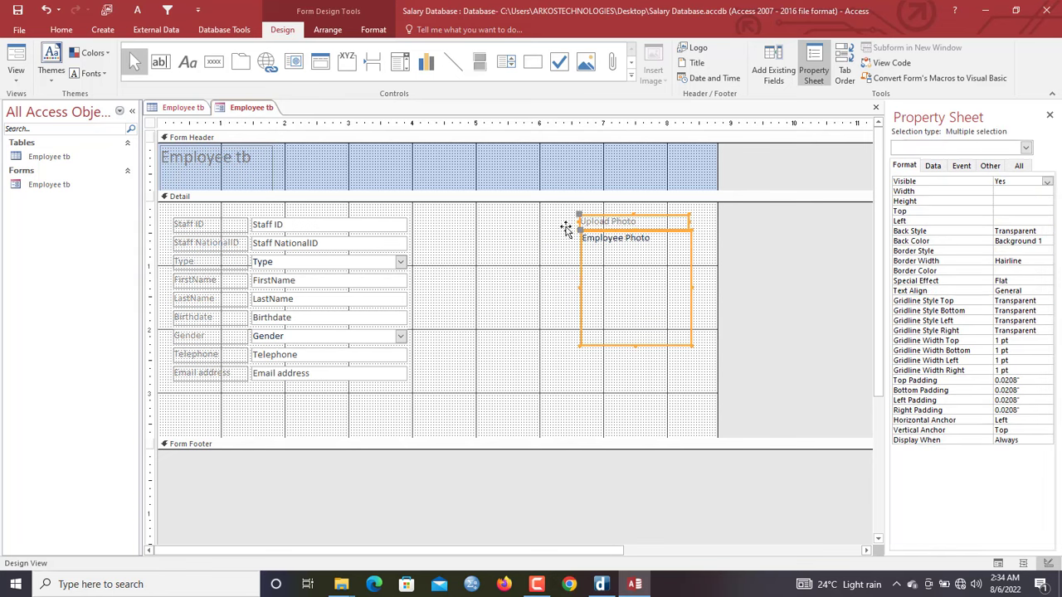
# Change the header title from 'Employee tb' to 'Employee profile' and widen it onto one line
pyautogui.click(268, 171)
pyautogui.moveTo(268, 171); pyautogui.dragTo(123, 154)
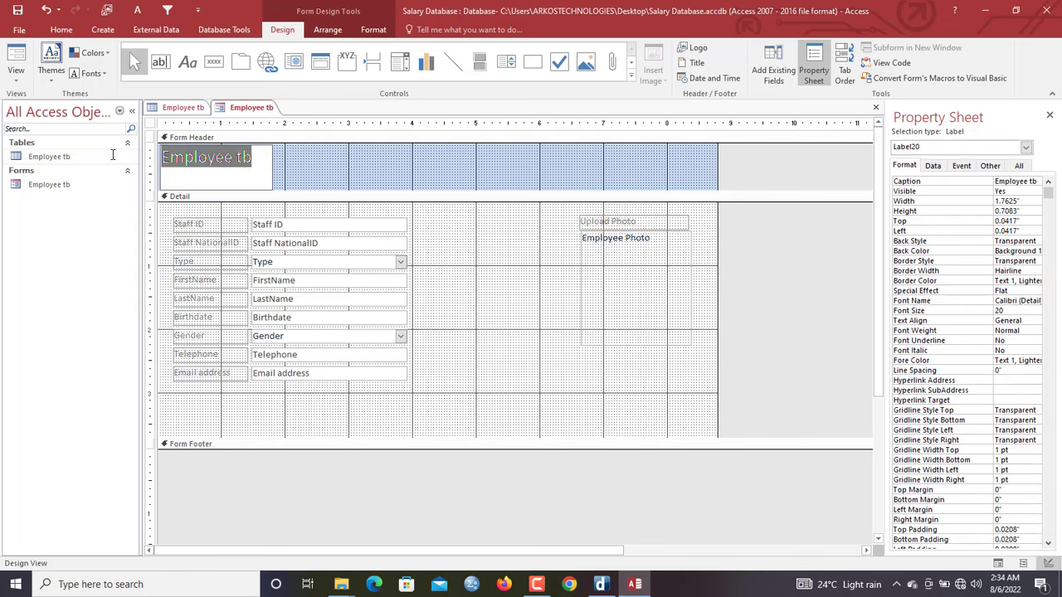
pyautogui.write('Employe')
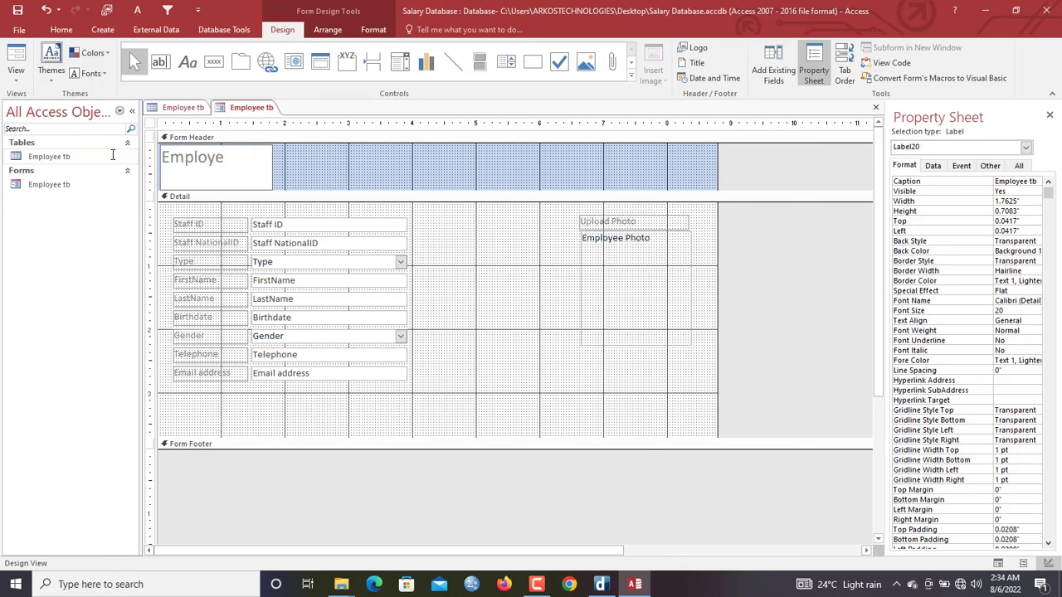
pyautogui.write('e informat')
pyautogui.press('BackSpace')
pyautogui.press('BackSpace')
pyautogui.press('BackSpace')
pyautogui.press('BackSpace')
pyautogui.press('BackSpace')
pyautogui.press('BackSpace')
pyautogui.press('BackSpace')
pyautogui.write('profile')
pyautogui.click(365, 161)
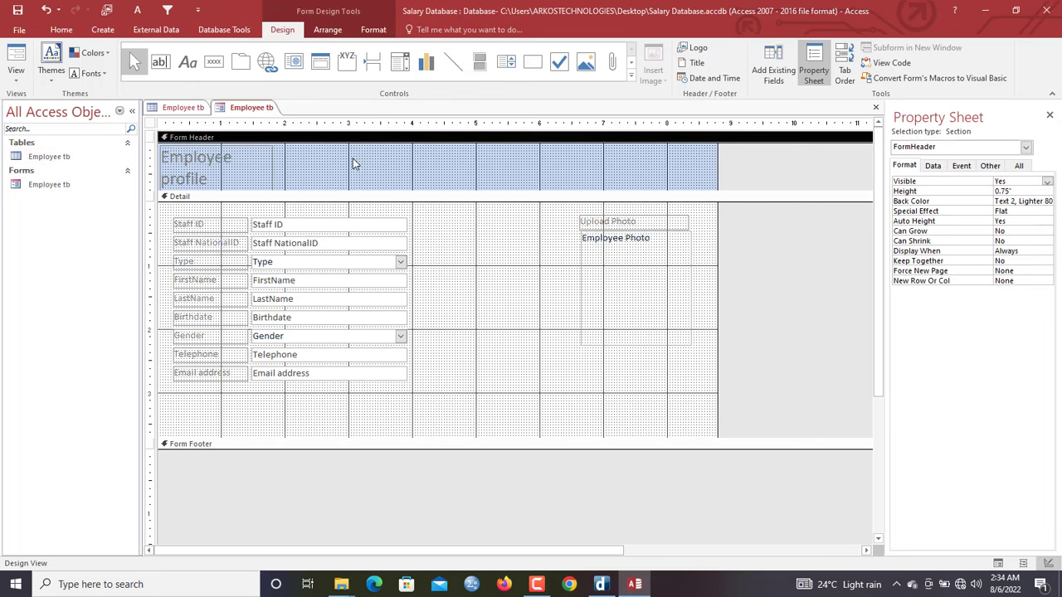
pyautogui.click(267, 168)
pyautogui.moveTo(271, 165); pyautogui.dragTo(383, 175)
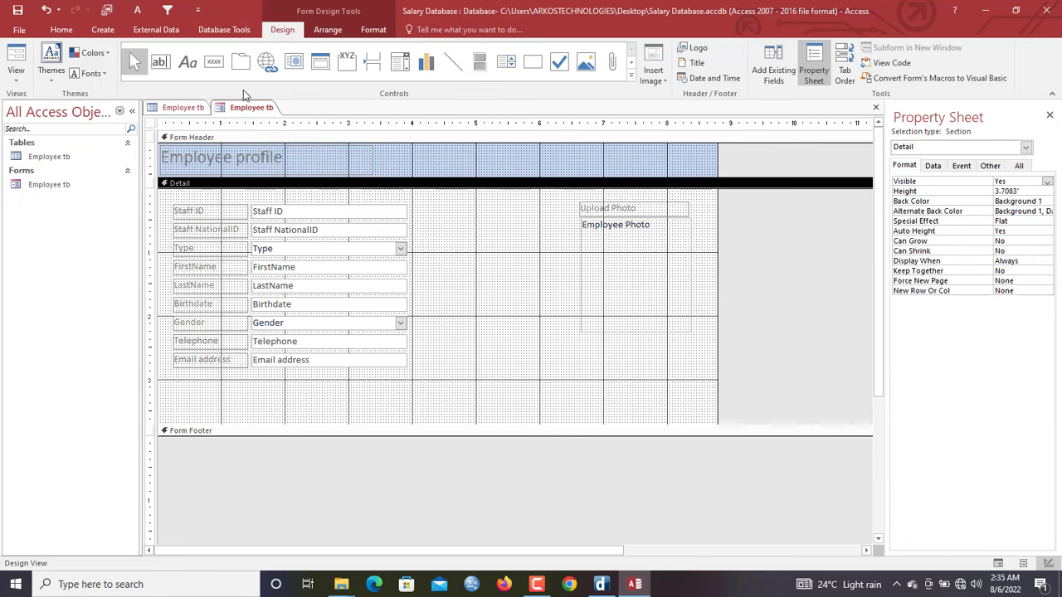
pyautogui.rightClick(259, 110)
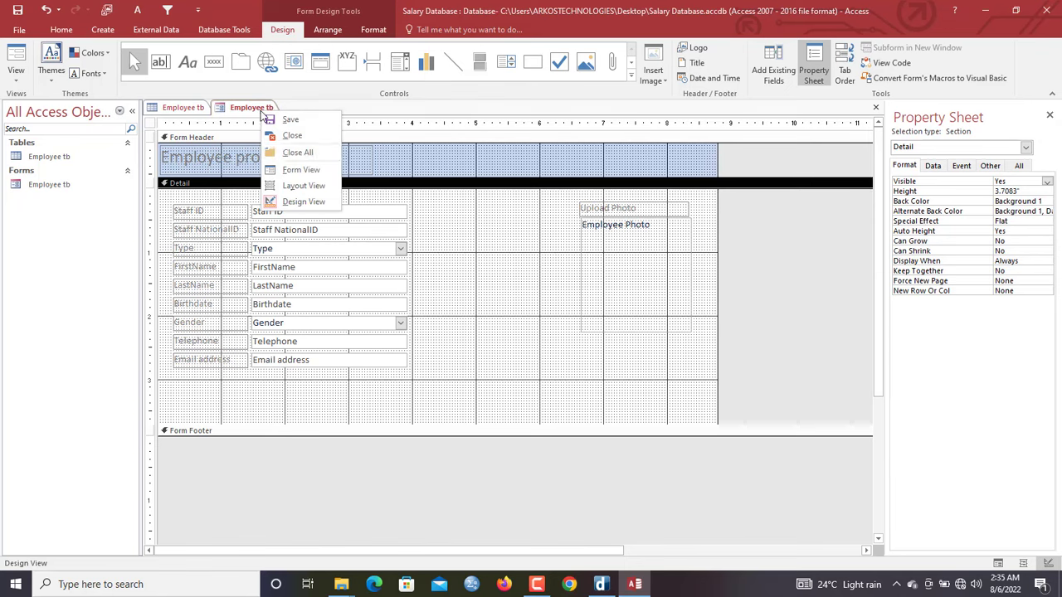
pyautogui.click(308, 169)
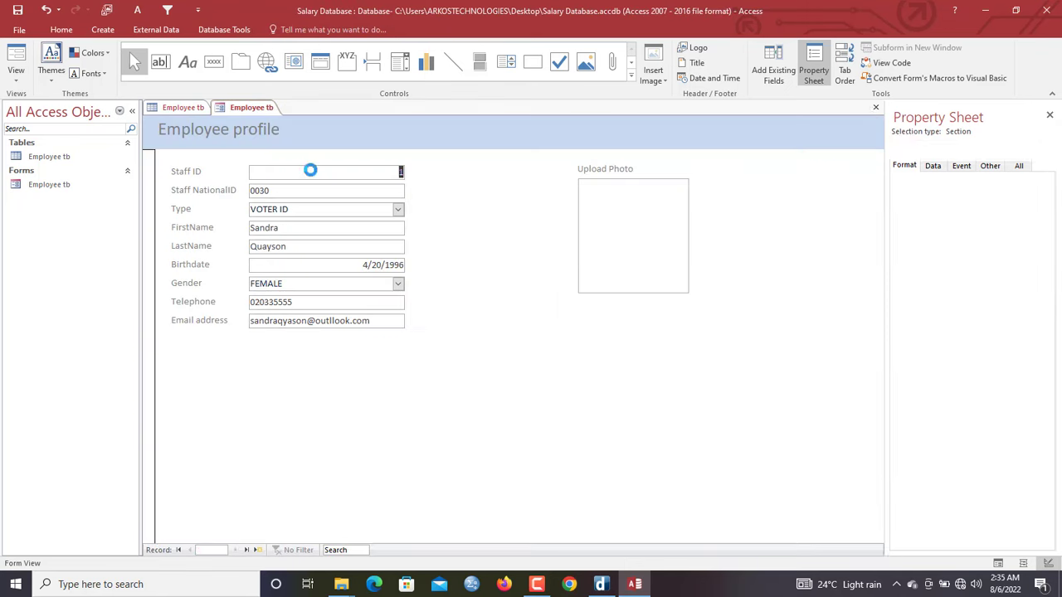
pyautogui.click(144, 184)
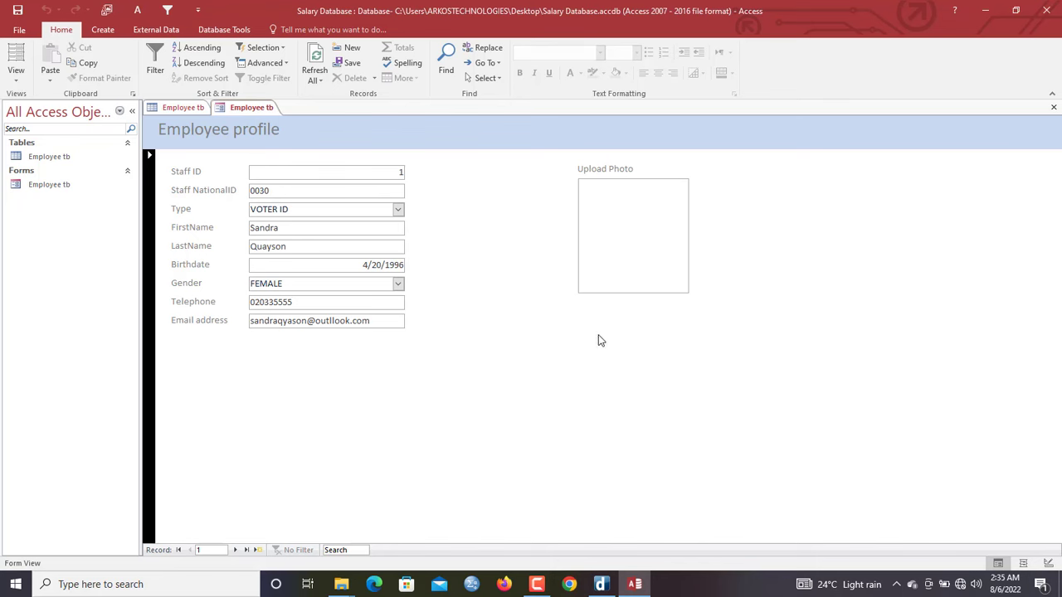
pyautogui.click(652, 193)
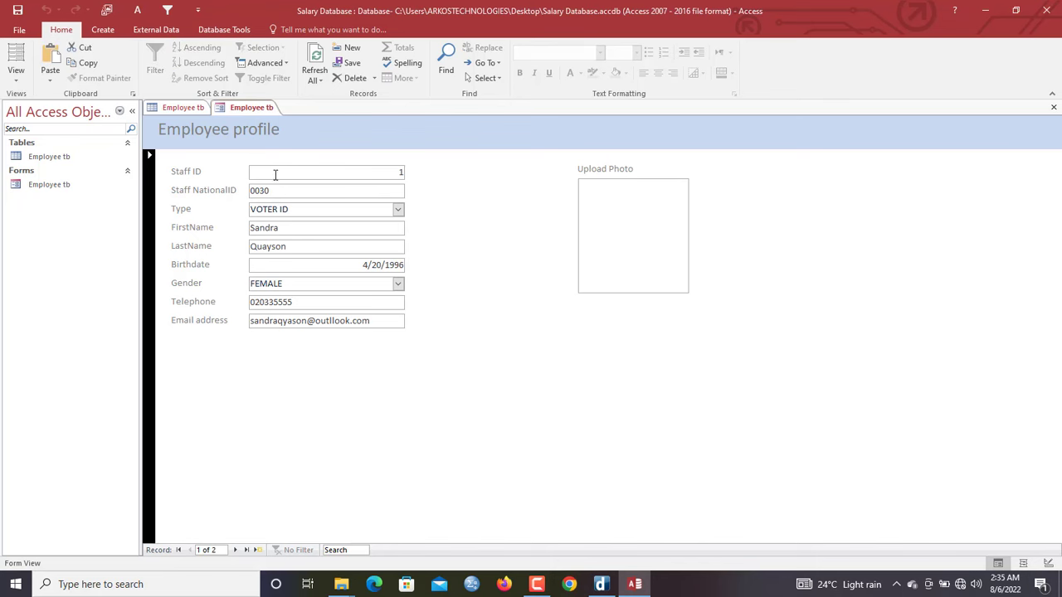
pyautogui.rightClick(340, 147)
pyautogui.click(378, 180)
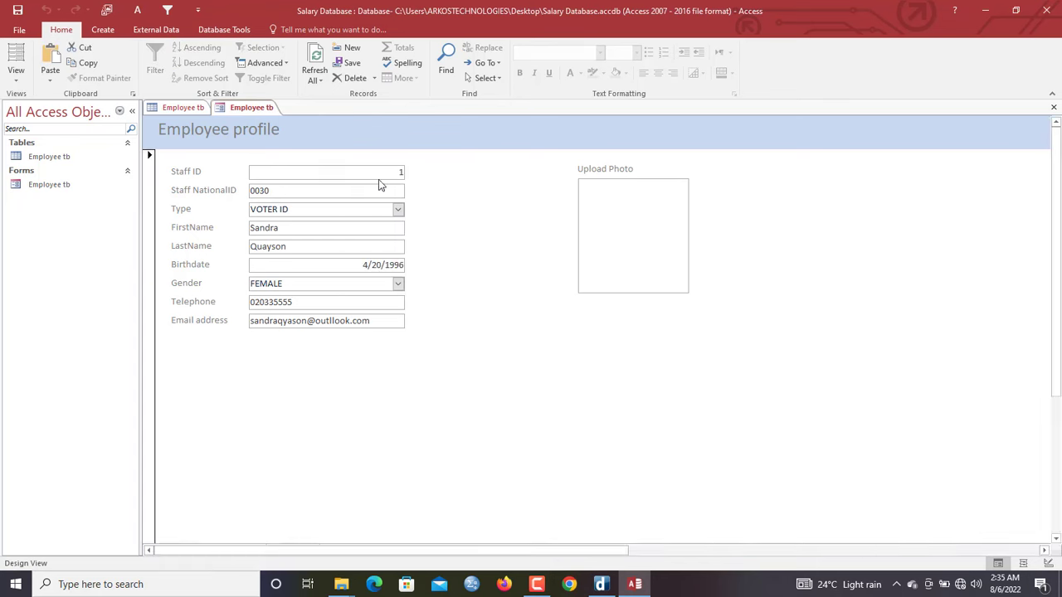
pyautogui.moveTo(423, 206); pyautogui.dragTo(365, 365)
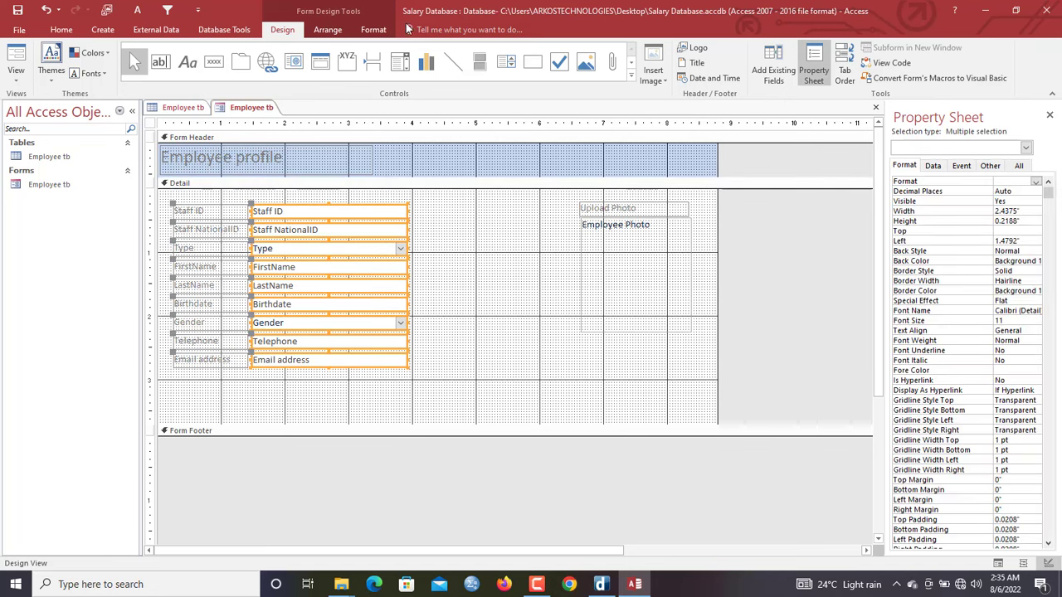
# Left-align the field box text and centre the Upload Photo caption and photo box
pyautogui.click(373, 30)
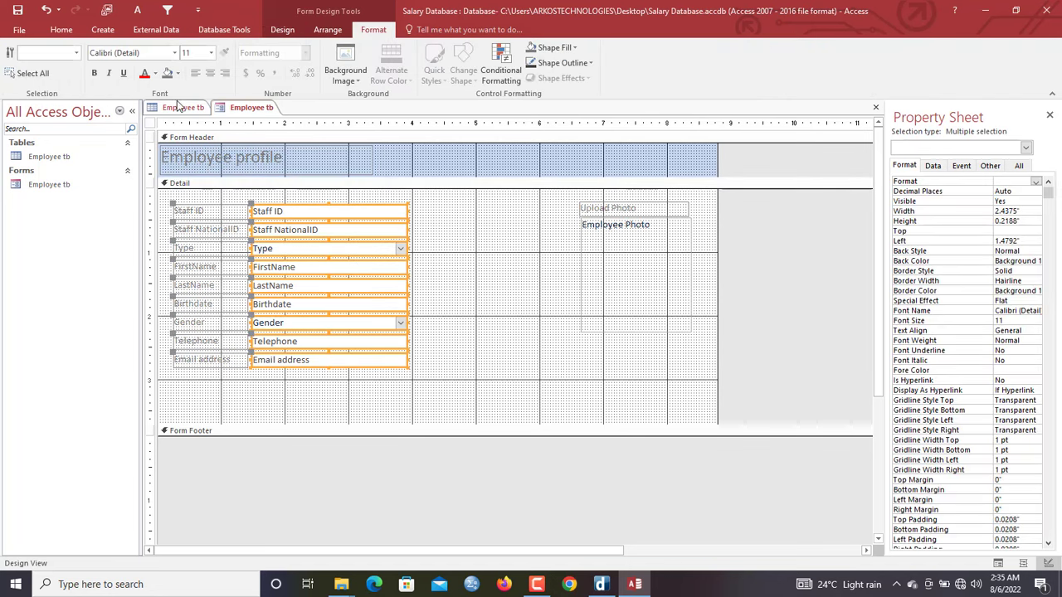
pyautogui.click(194, 74)
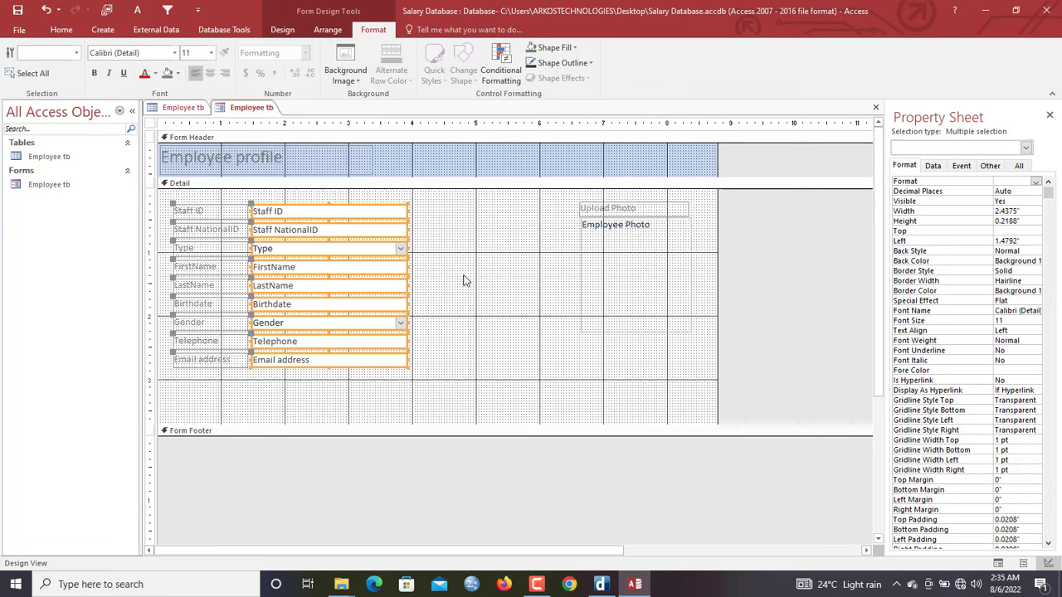
pyautogui.click(651, 278)
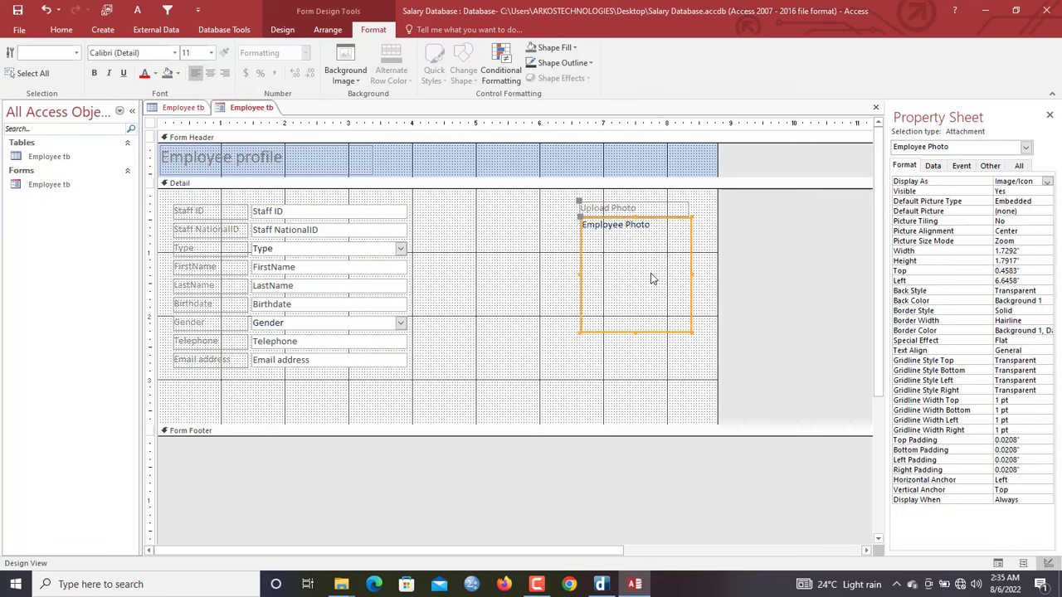
pyautogui.keyDown('shift'); pyautogui.click(631, 210); pyautogui.keyUp('shift')
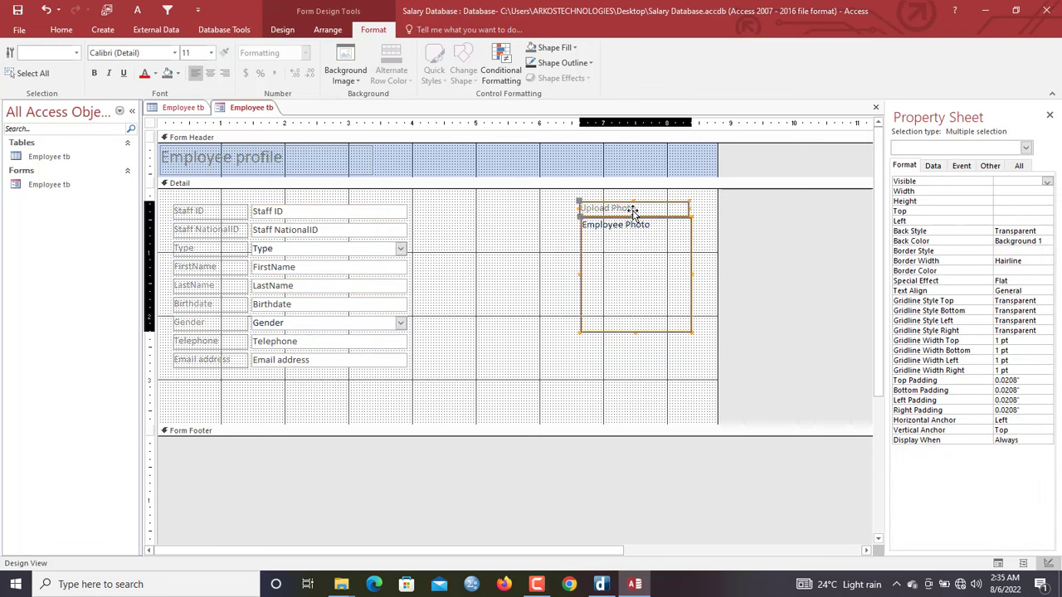
pyautogui.click(211, 73)
# Make the text of all detail-section labels and fields black
pyautogui.click(575, 330)
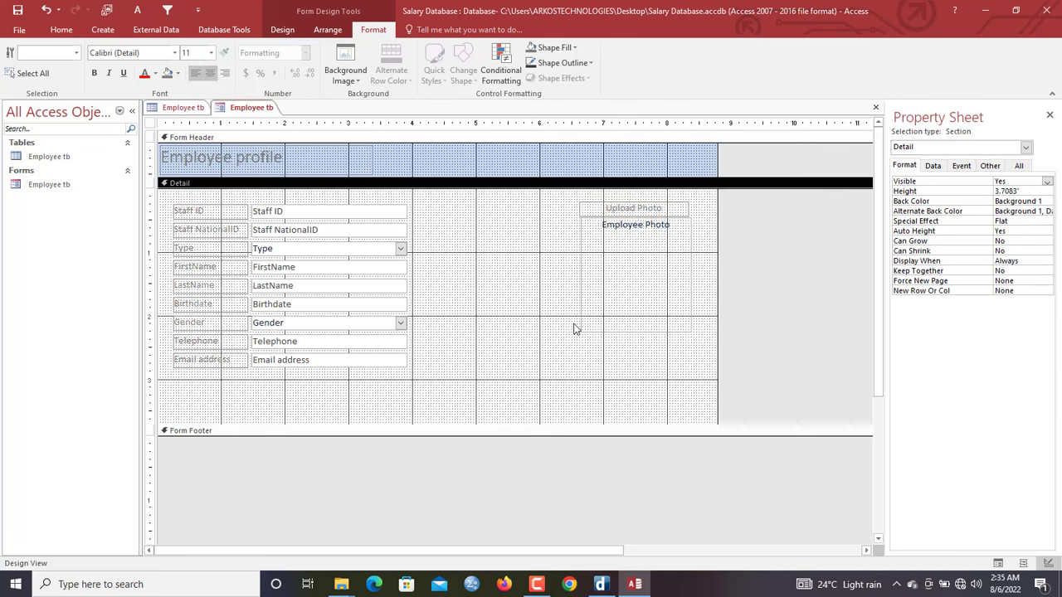
pyautogui.moveTo(695, 402); pyautogui.dragTo(214, 187)
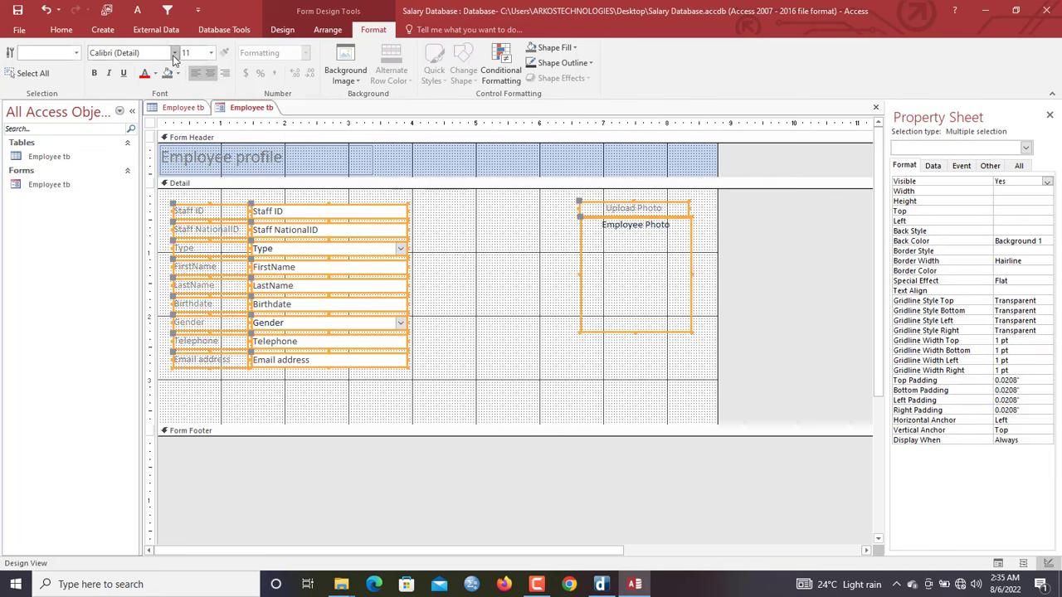
pyautogui.click(154, 80)
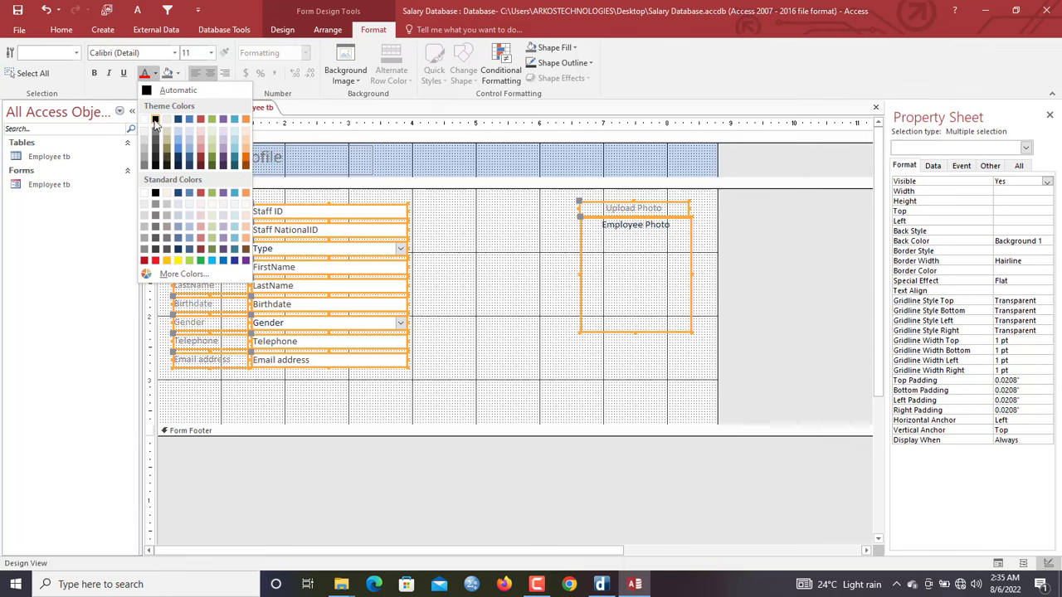
pyautogui.click(157, 120)
# Set the Employee profile title's font colour to orange (Accent 2)
pyautogui.click(458, 217)
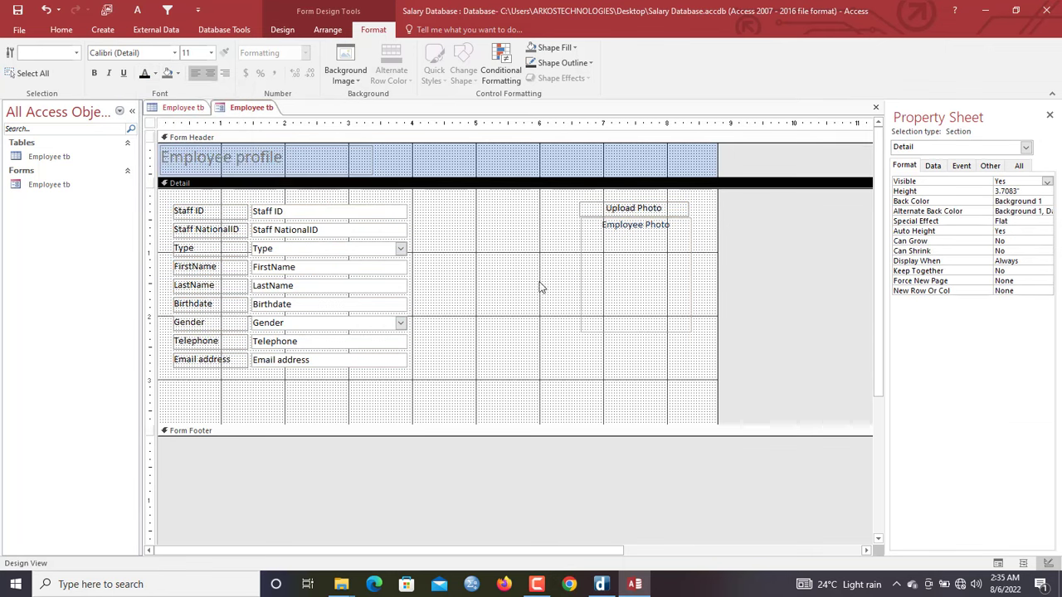
pyautogui.click(225, 155)
pyautogui.click(155, 73)
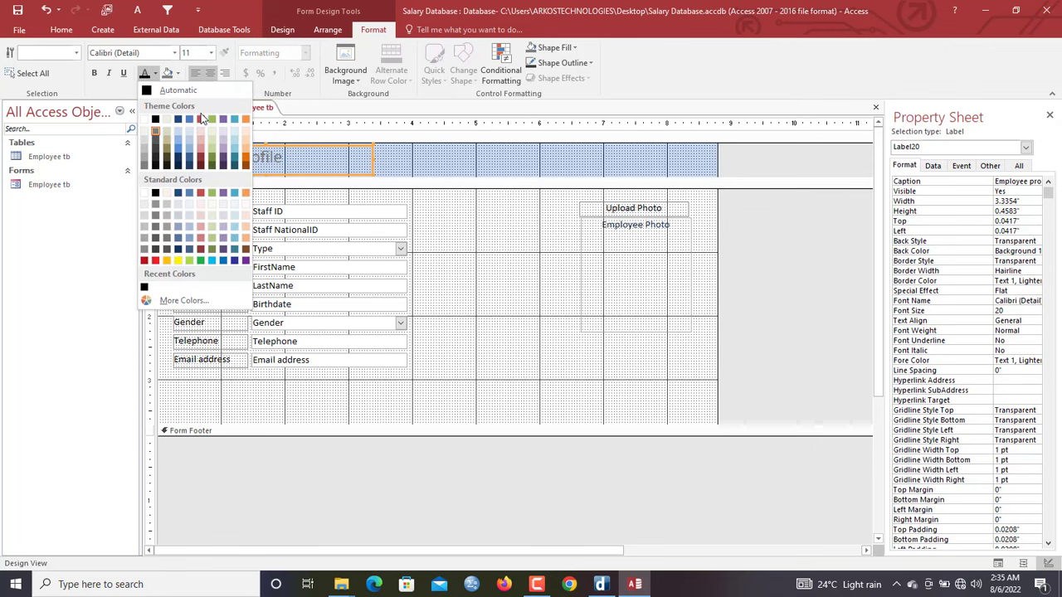
pyautogui.click(201, 120)
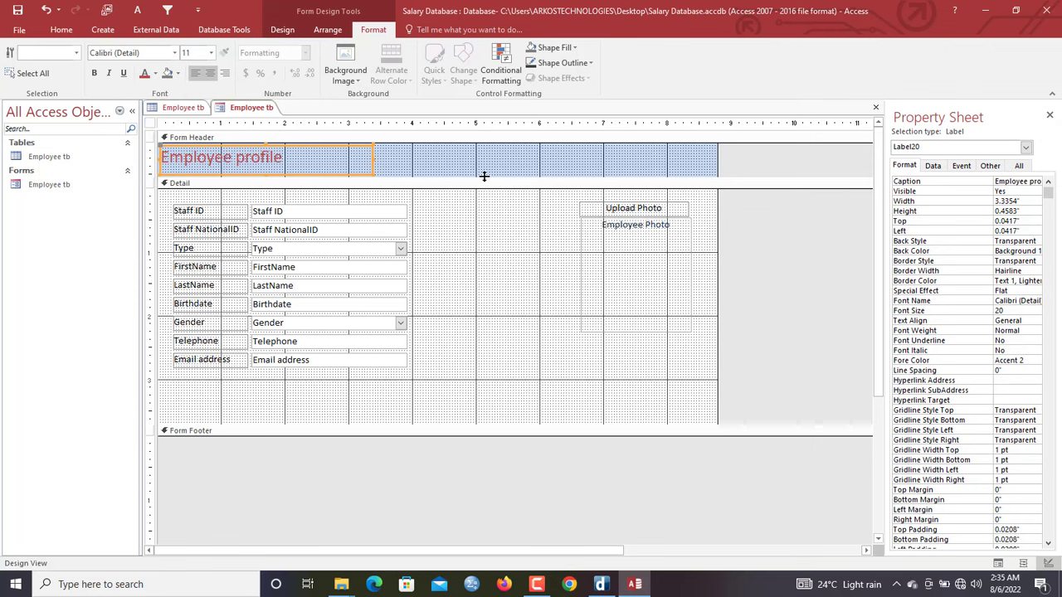
# Preview the form in Form View, return to Design View, and set Record Selectors to No
pyautogui.click(504, 272)
pyautogui.click(150, 123)
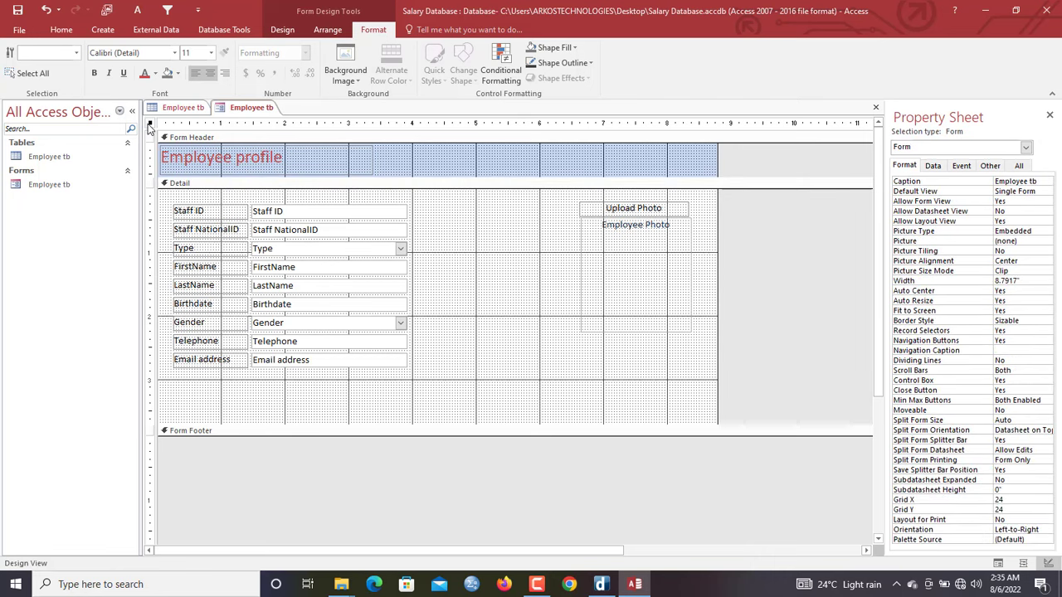
pyautogui.rightClick(249, 107)
pyautogui.click(287, 162)
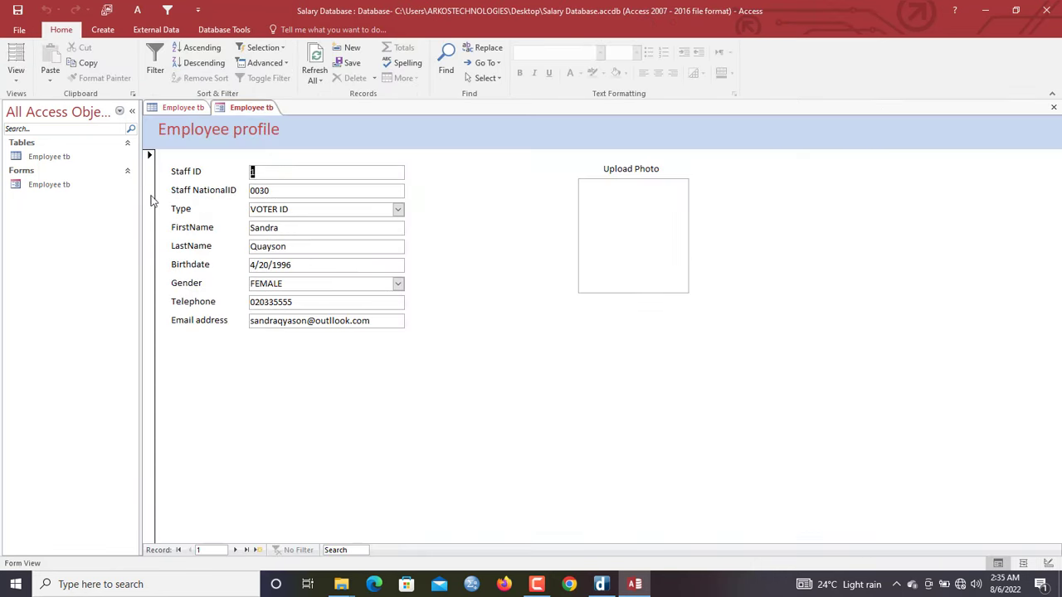
pyautogui.rightClick(263, 115)
pyautogui.click(306, 156)
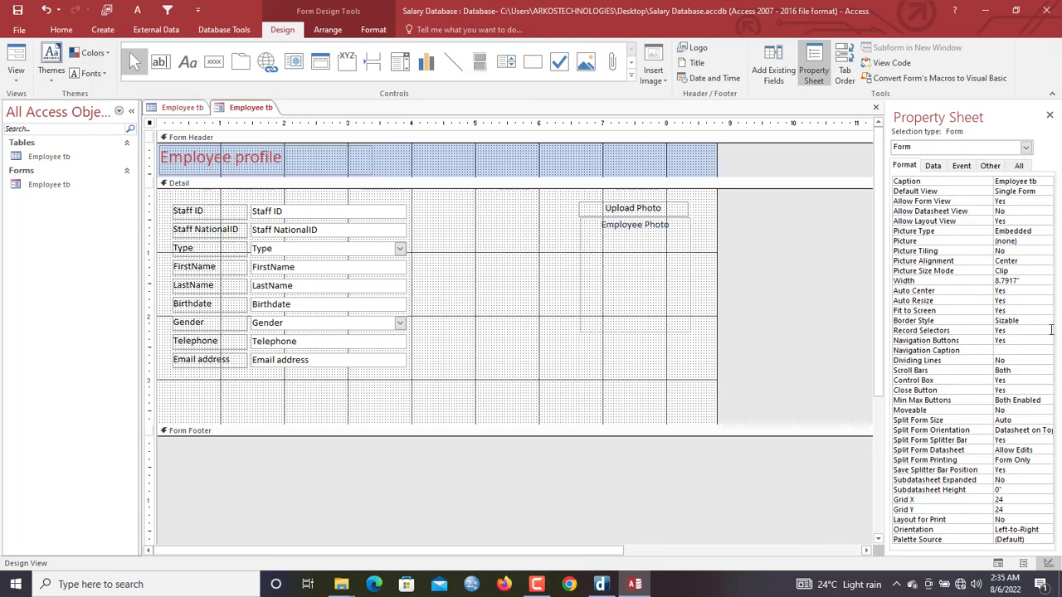
pyautogui.doubleClick(1014, 330)
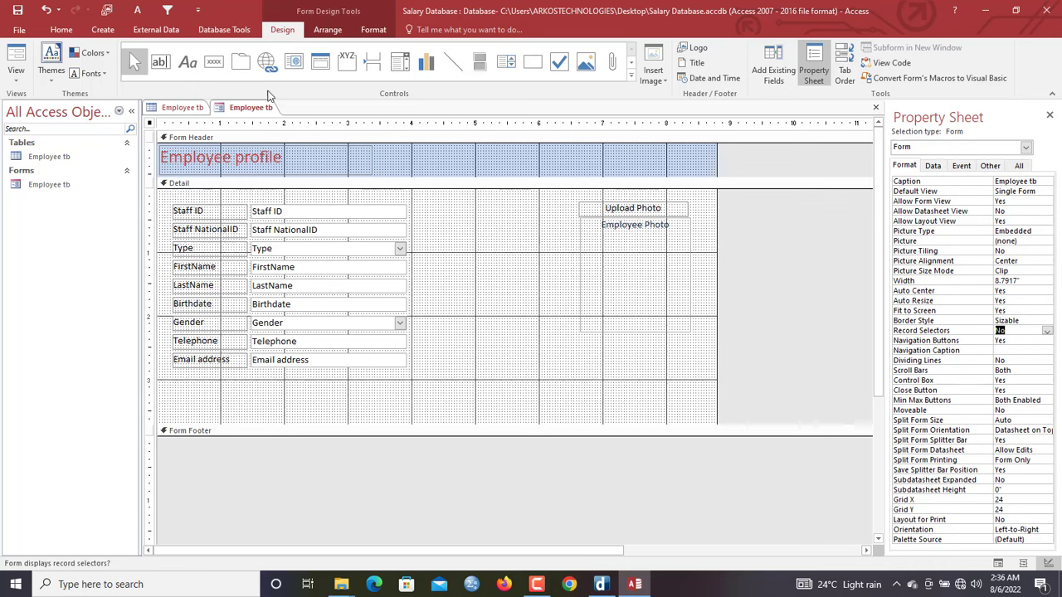
pyautogui.rightClick(259, 116)
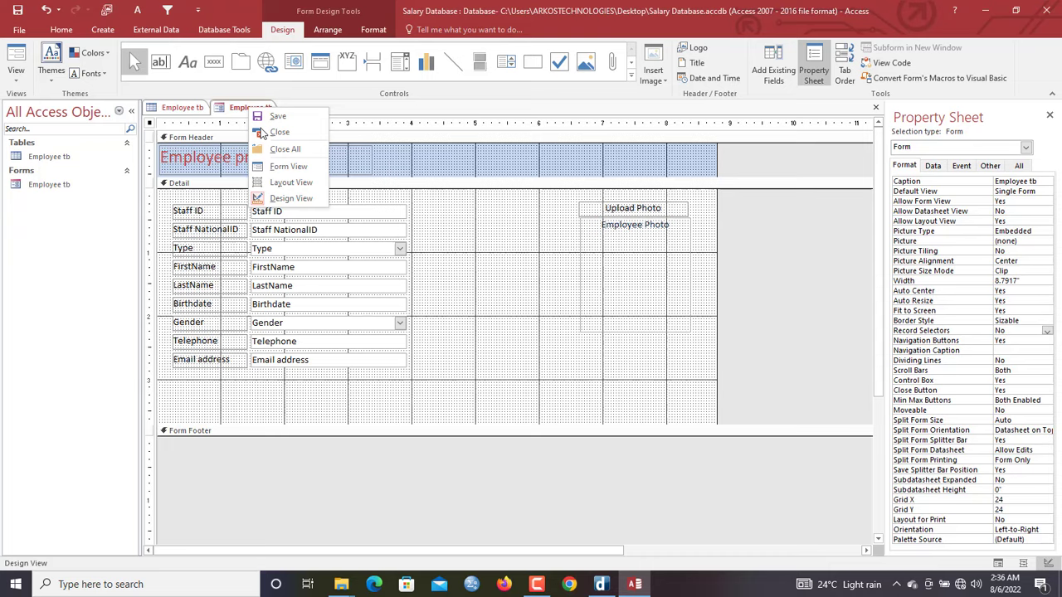
# In Form View, search the records for 'arko' to show the second employee, then head back to design
pyautogui.click(292, 169)
pyautogui.click(355, 549)
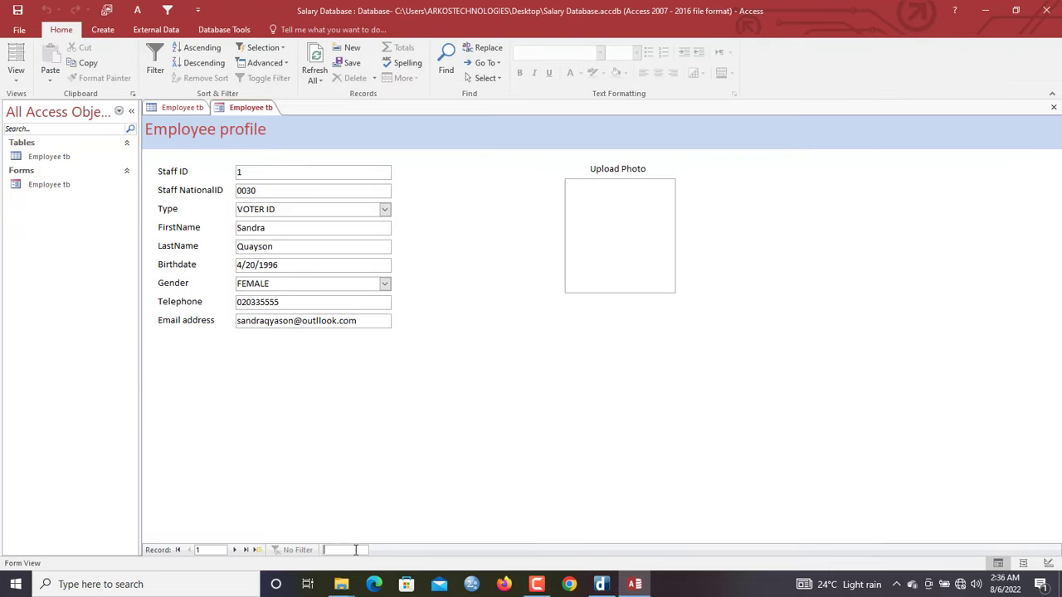
pyautogui.write('arko')
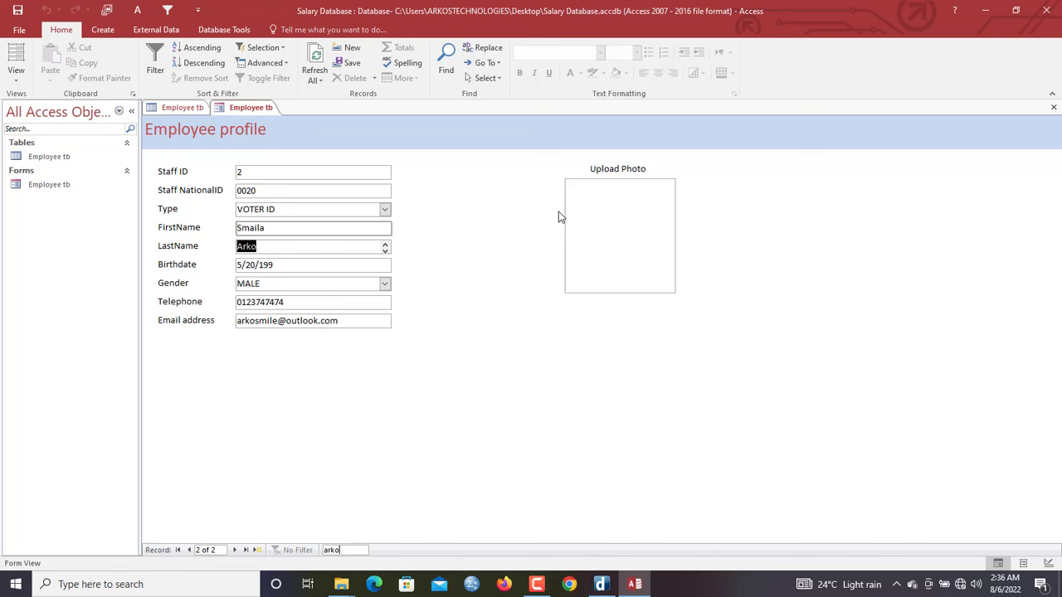
pyautogui.rightClick(433, 152)
# Set the Employee Photo box's Default Picture to DCE from the Pictures folder
pyautogui.click(465, 192)
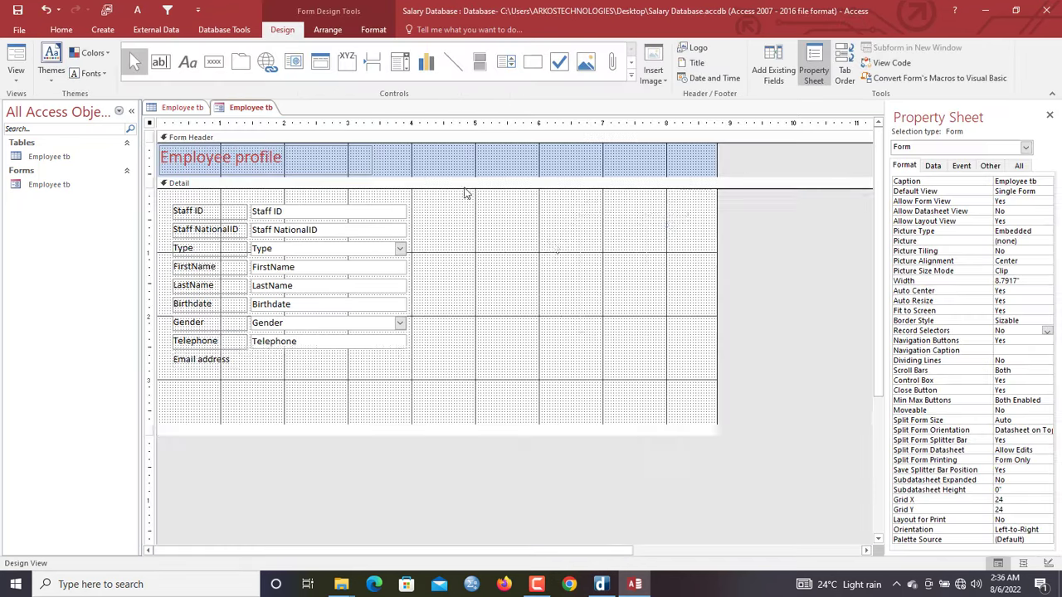
pyautogui.click(638, 281)
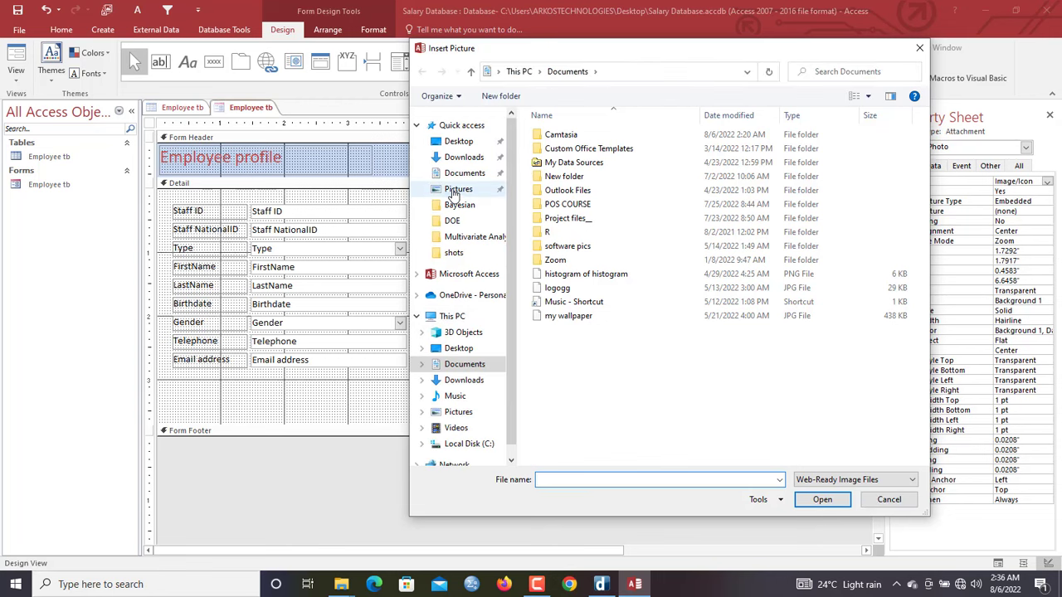
pyautogui.click(458, 189)
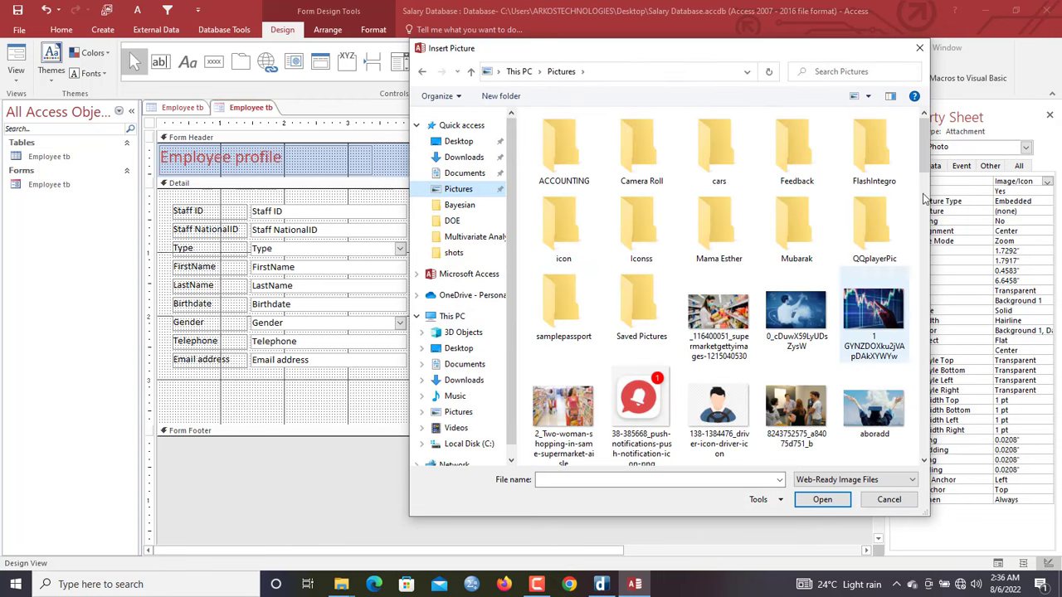
pyautogui.moveTo(924, 145); pyautogui.dragTo(930, 240)
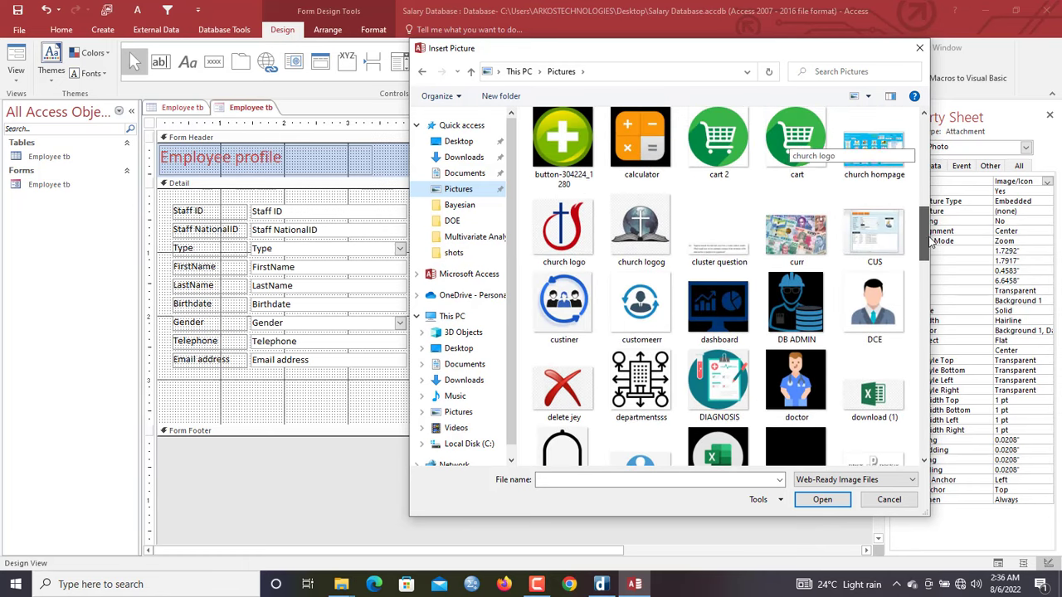
pyautogui.click(864, 307)
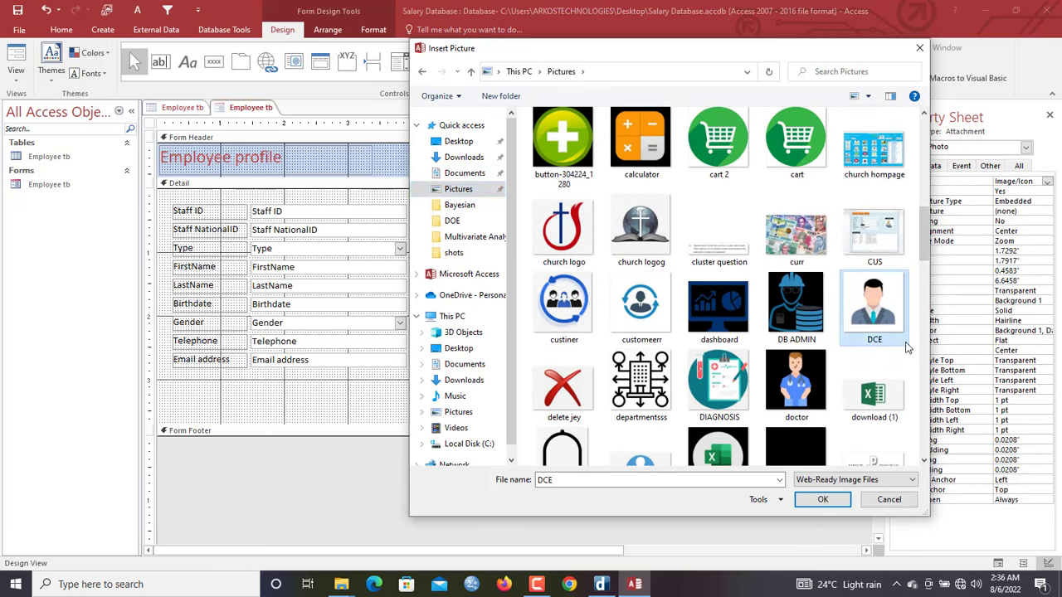
pyautogui.click(822, 499)
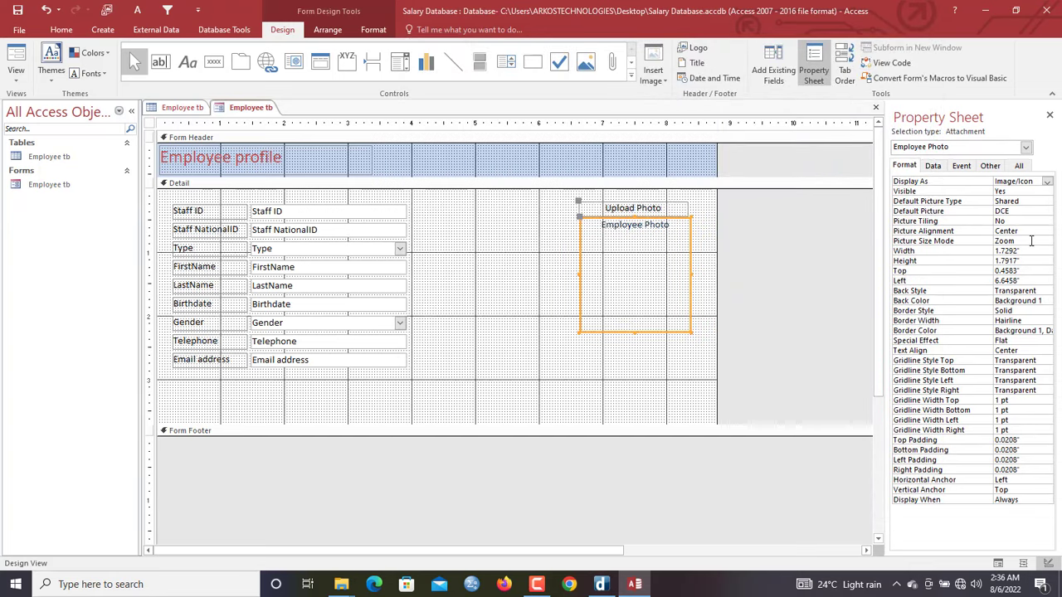
# Set the photo box's Picture Size Mode to Stretch
pyautogui.click(1033, 240)
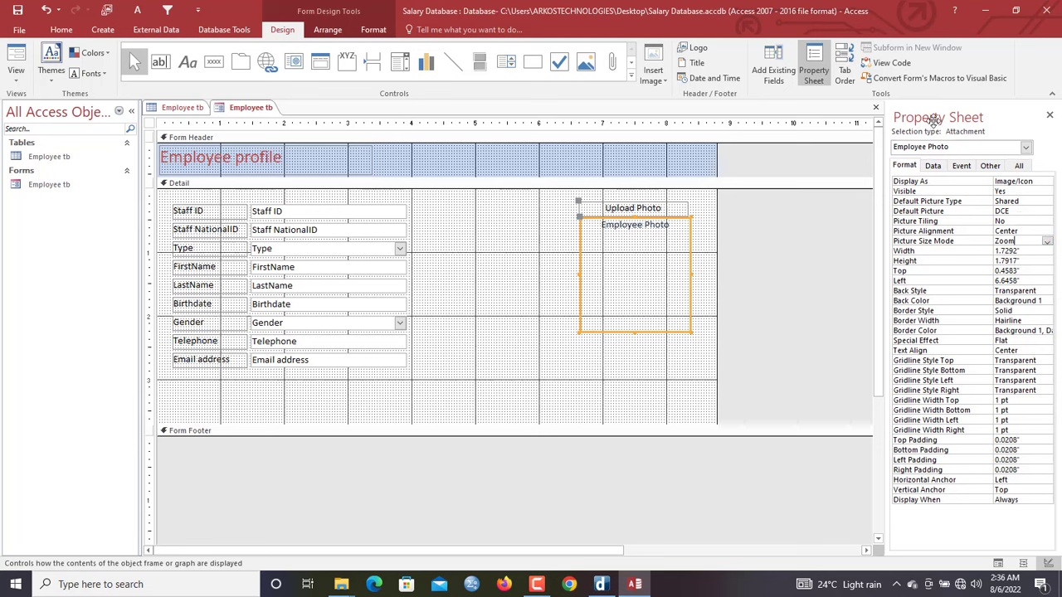
pyautogui.click(1047, 241)
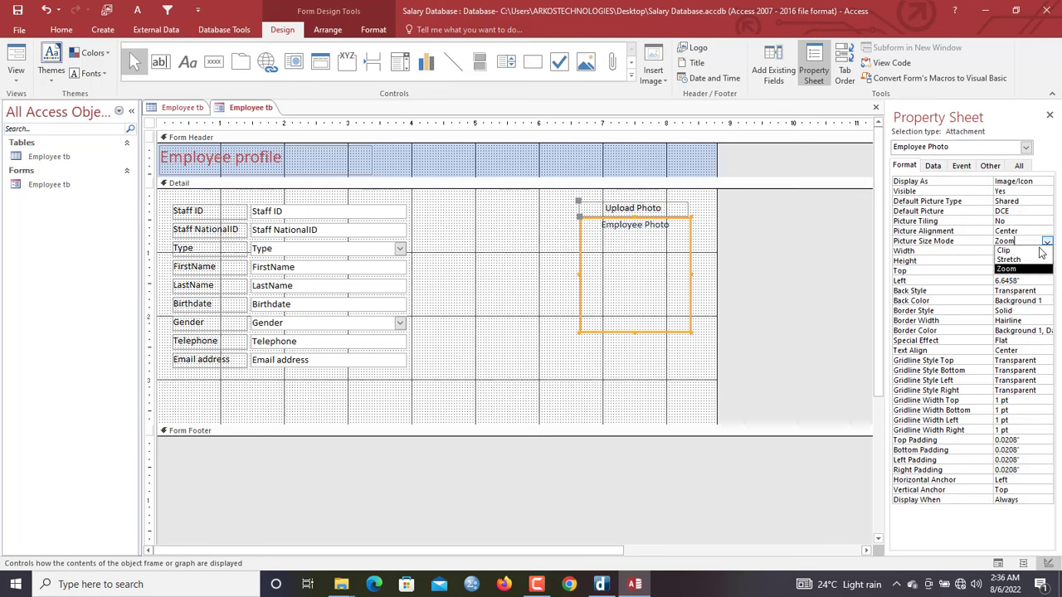
pyautogui.click(1028, 261)
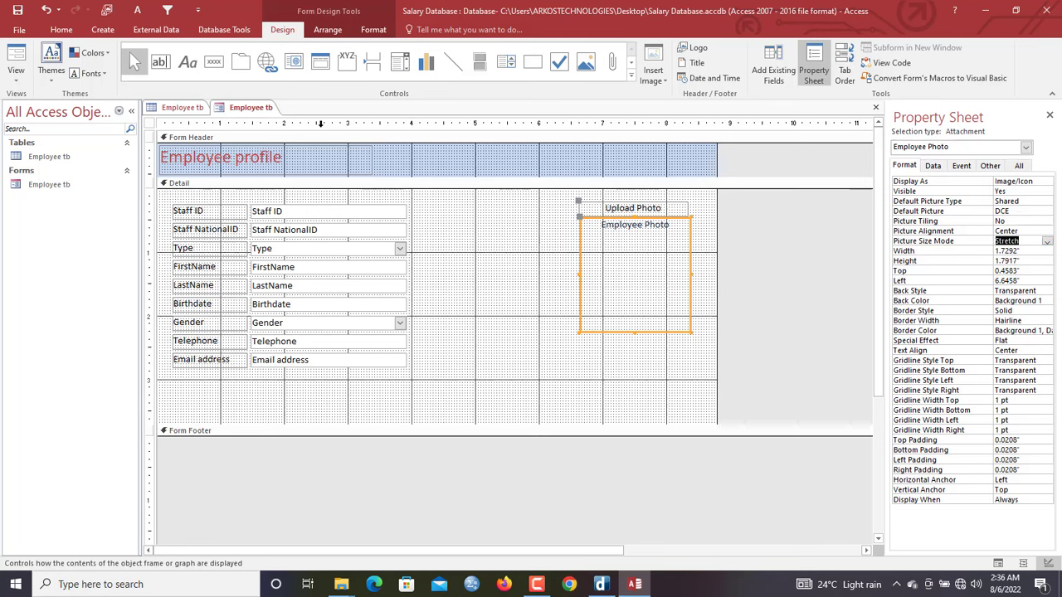
pyautogui.rightClick(259, 113)
pyautogui.click(295, 168)
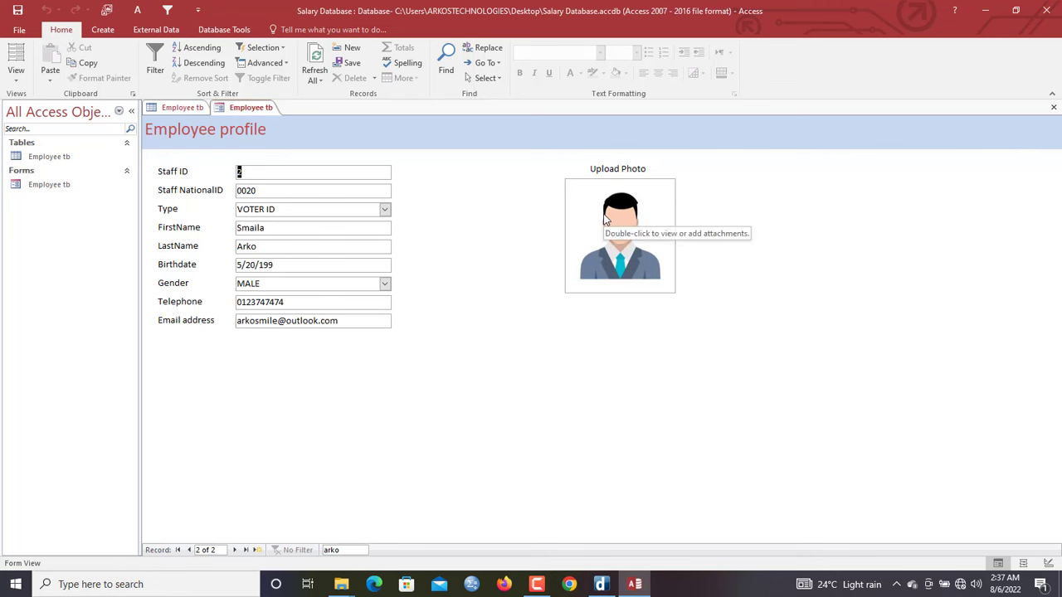
pyautogui.click(606, 218)
pyautogui.doubleClick(605, 217)
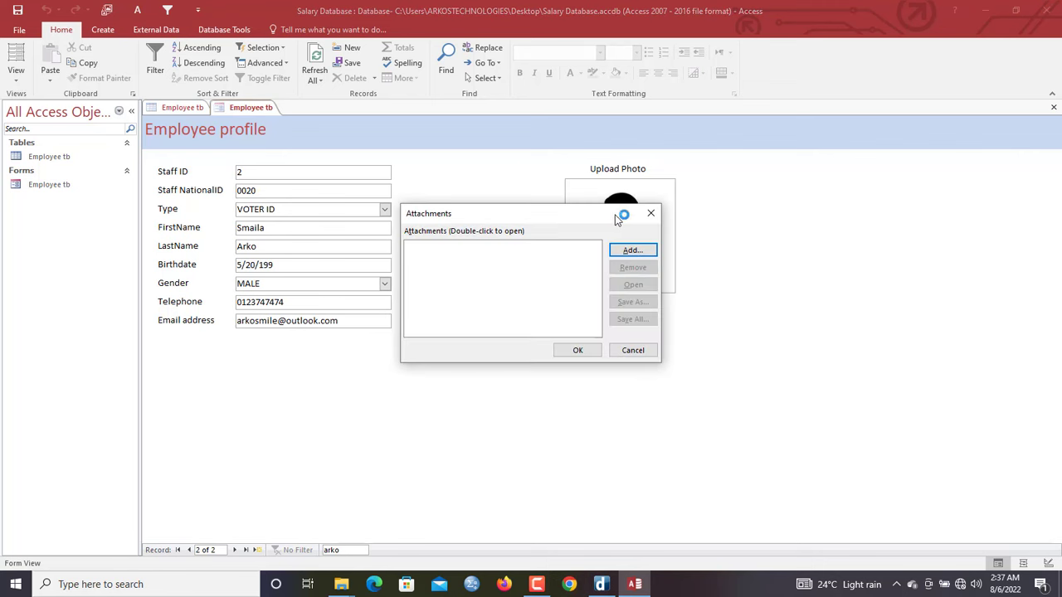
pyautogui.moveTo(607, 217); pyautogui.dragTo(621, 191)
pyautogui.click(652, 184)
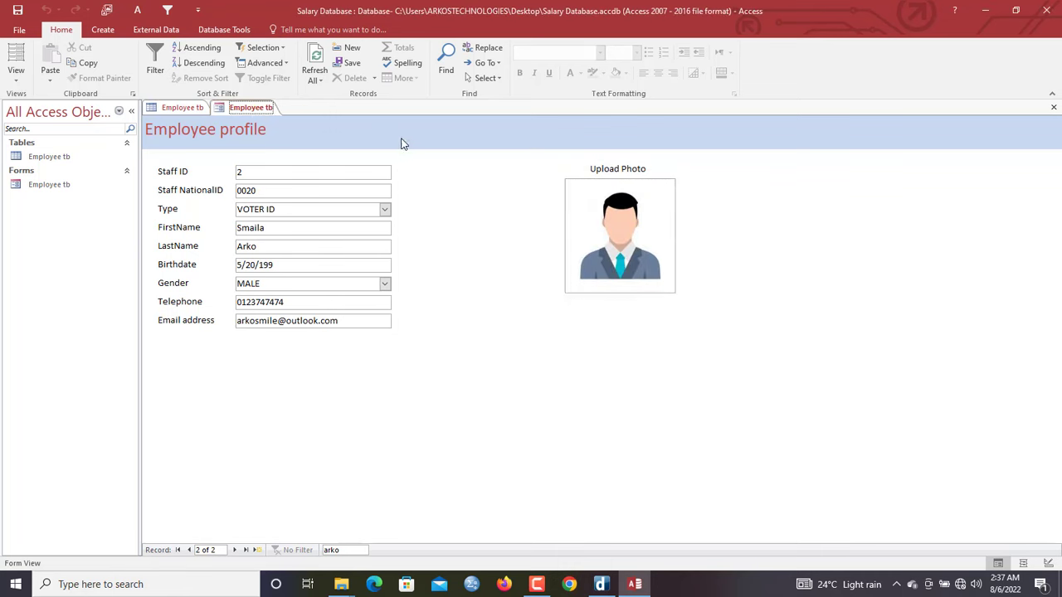
pyautogui.click(232, 110)
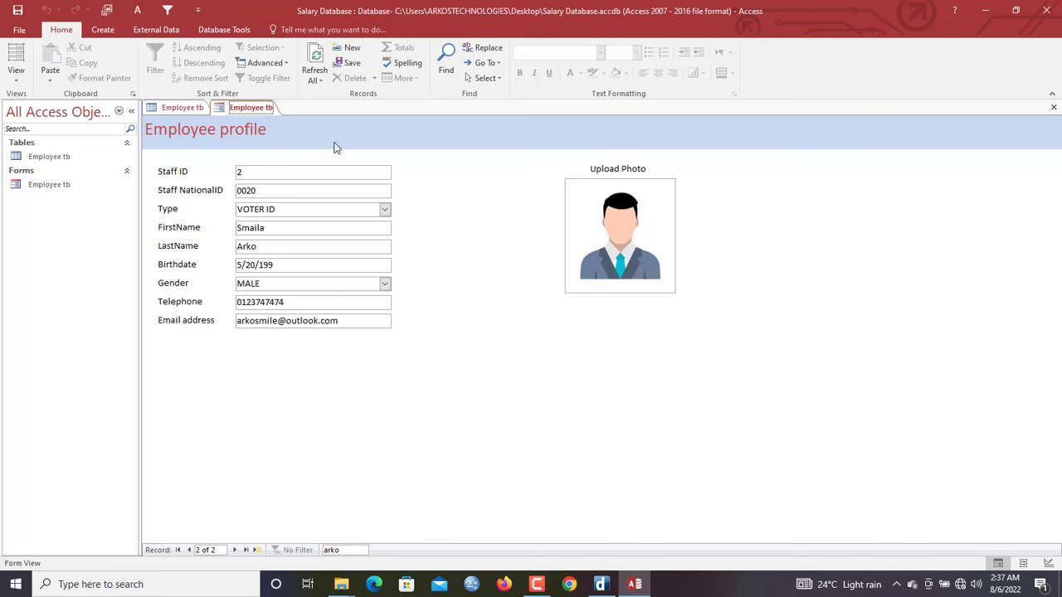
pyautogui.rightClick(261, 116)
# Draw a button below Email address running Record Operations > Add New Record, labelled 'New', and widen it
pyautogui.click(296, 157)
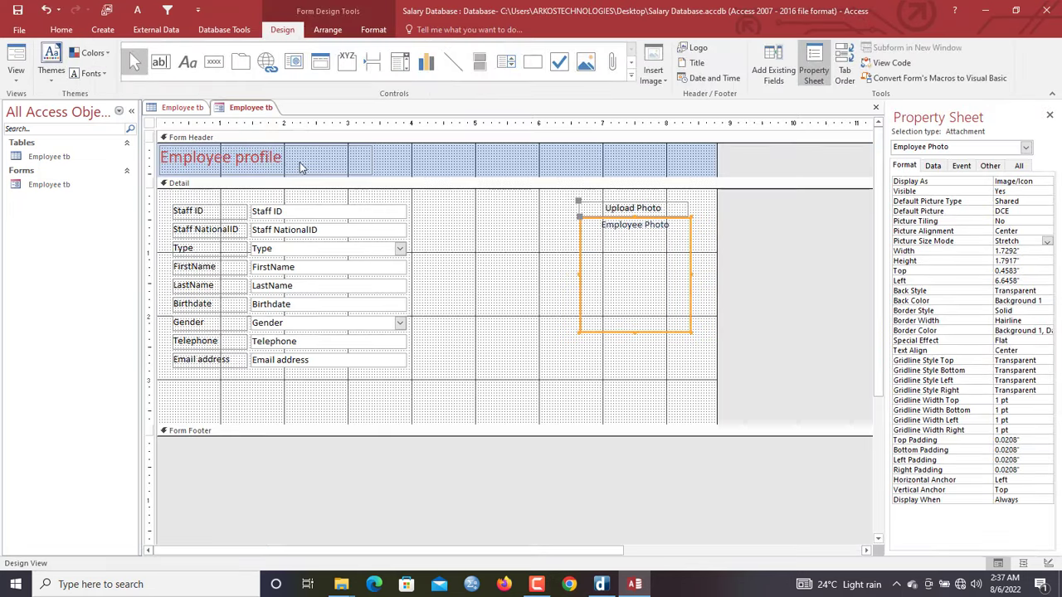
pyautogui.click(213, 61)
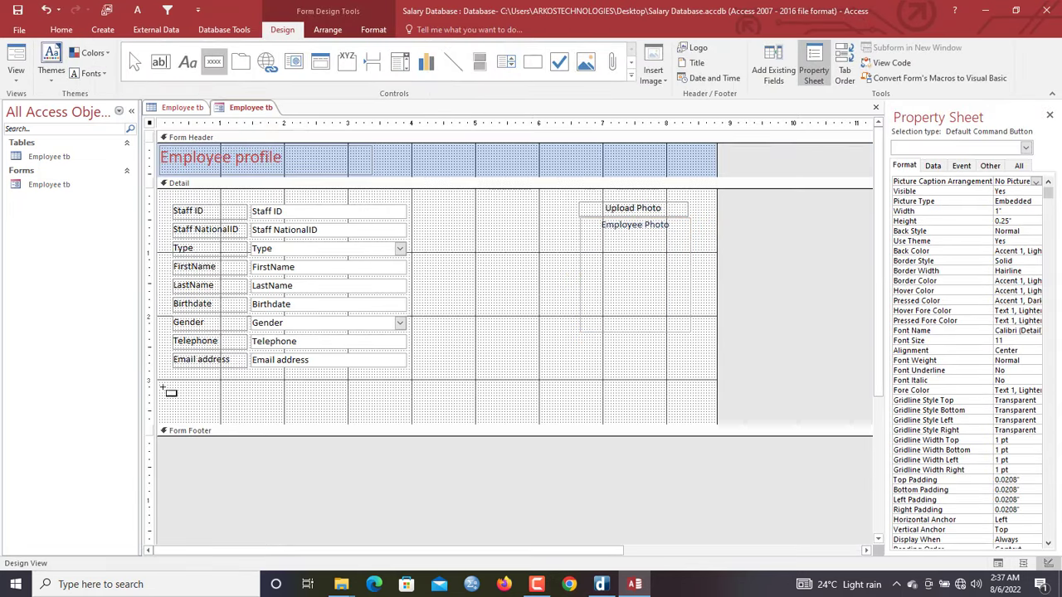
pyautogui.moveTo(178, 379); pyautogui.dragTo(268, 399)
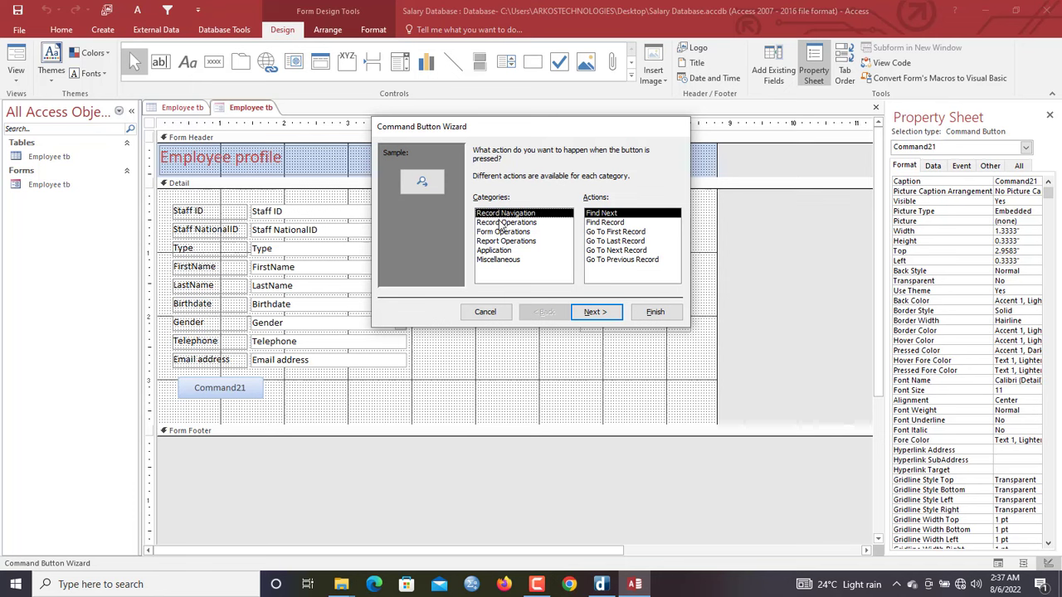
pyautogui.click(528, 223)
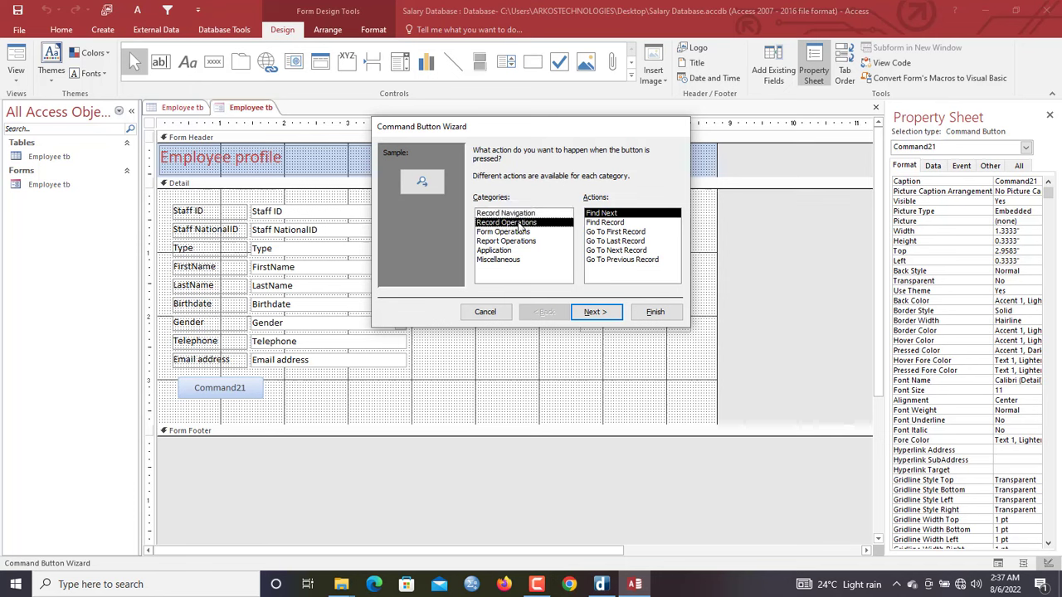
pyautogui.click(595, 312)
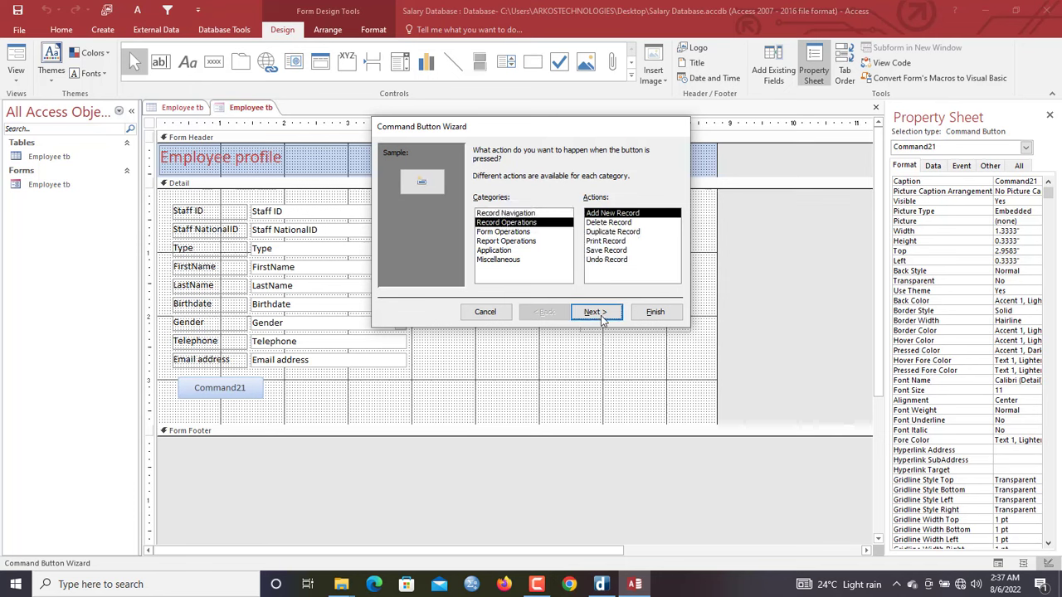
pyautogui.click(490, 203)
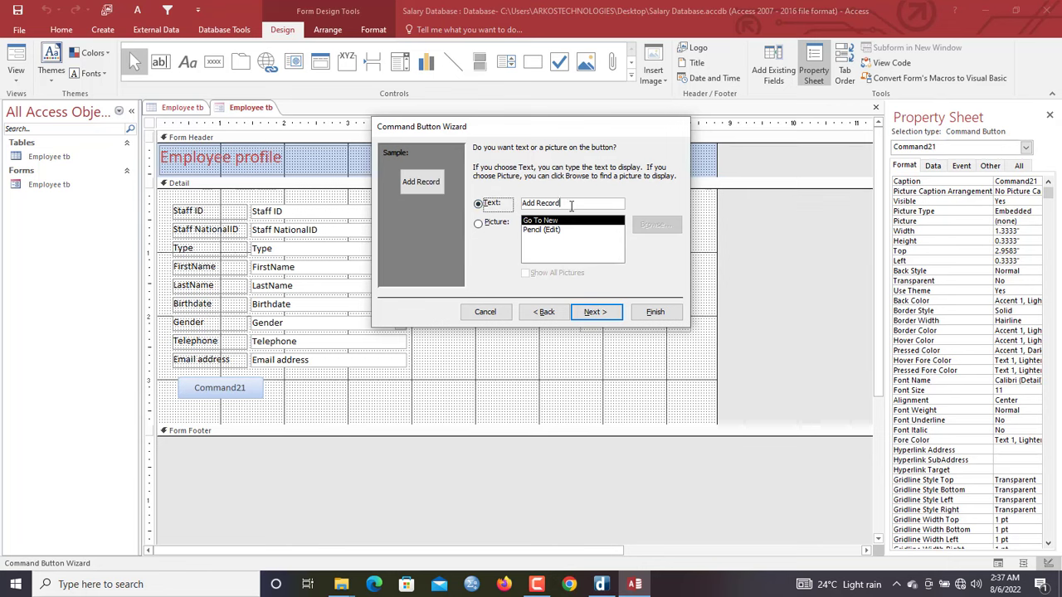
pyautogui.click(490, 207)
pyautogui.write('New')
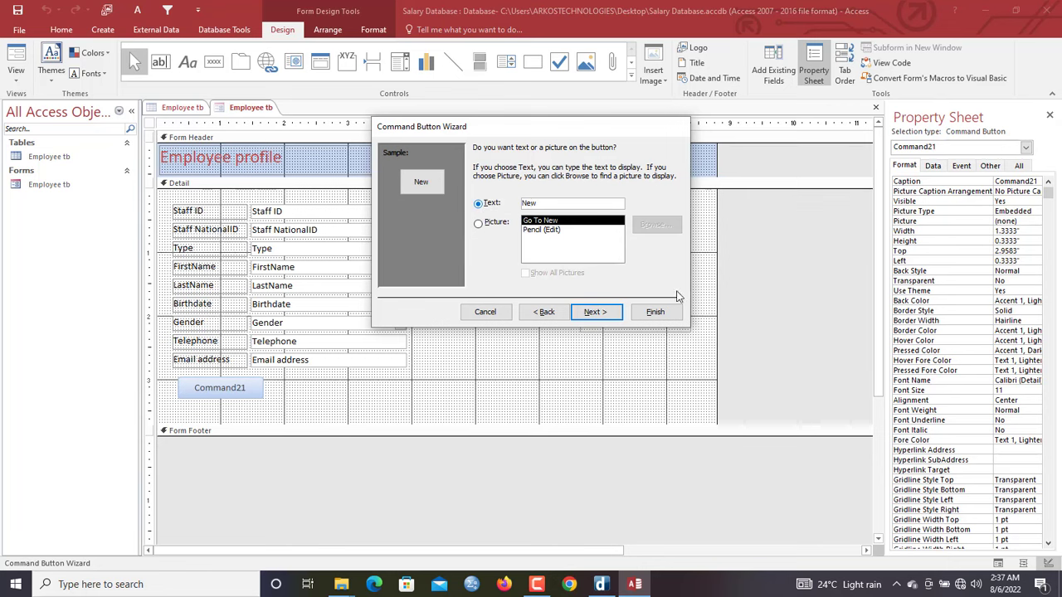
pyautogui.click(660, 312)
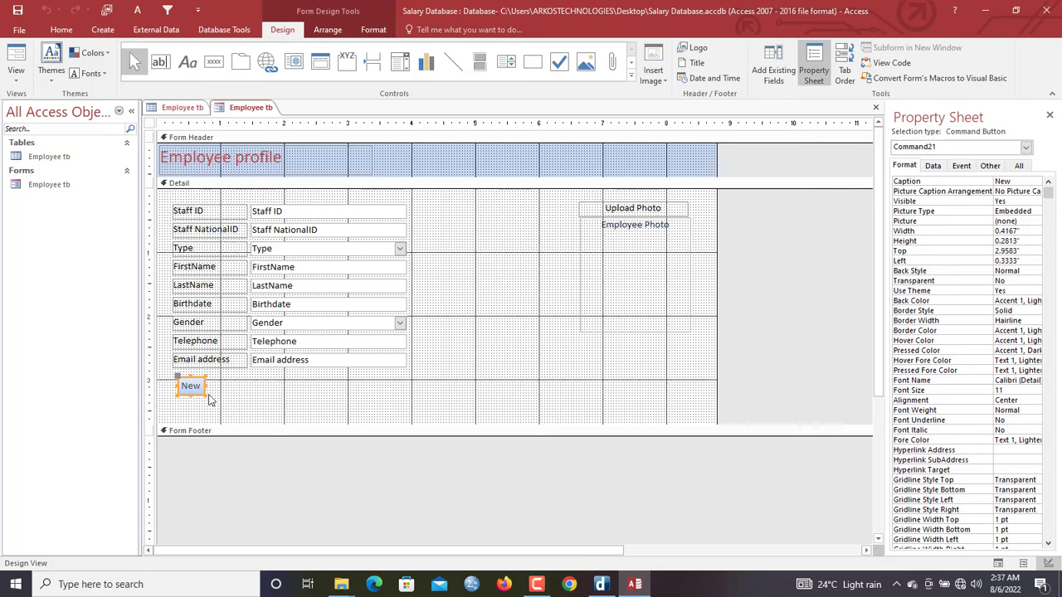
pyautogui.moveTo(206, 396); pyautogui.dragTo(235, 398)
pyautogui.click(259, 398)
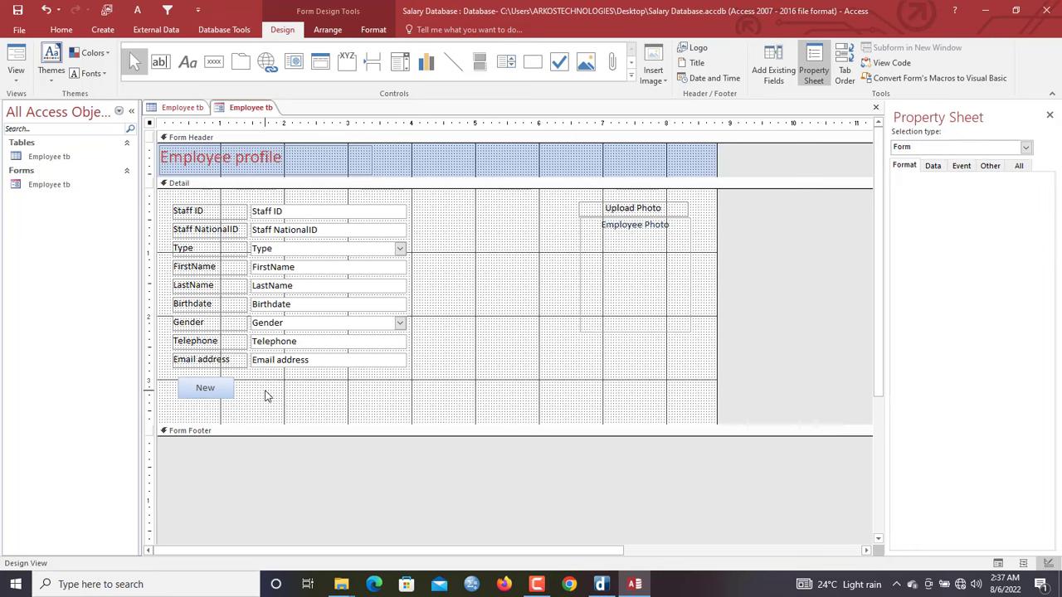
pyautogui.click(213, 61)
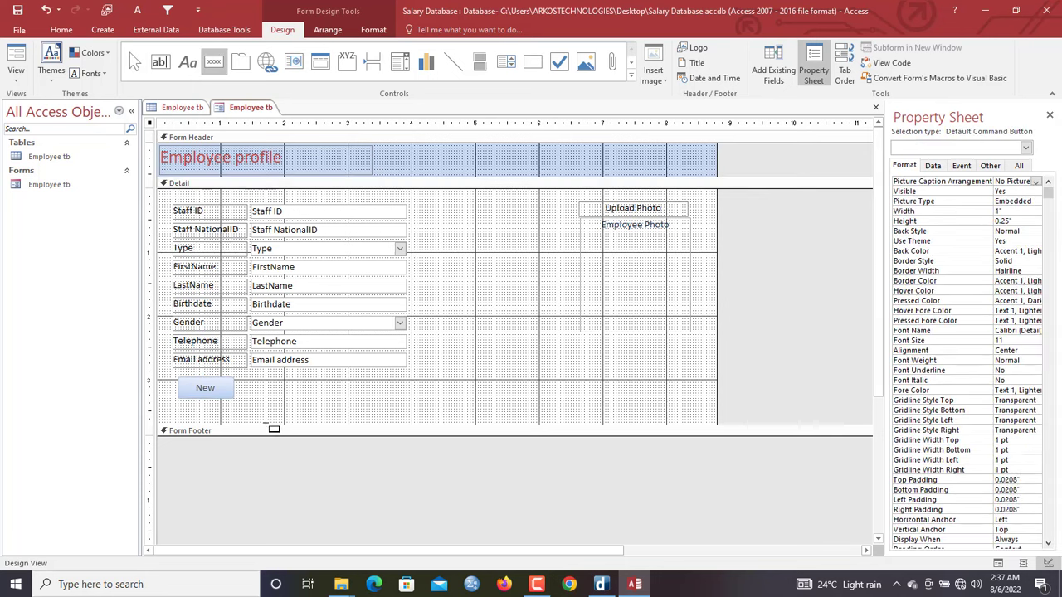
# Draw a button beside New running Form Operations > Refresh Form Data, labelled 'Save', sized to match New
pyautogui.moveTo(239, 377); pyautogui.dragTo(293, 396)
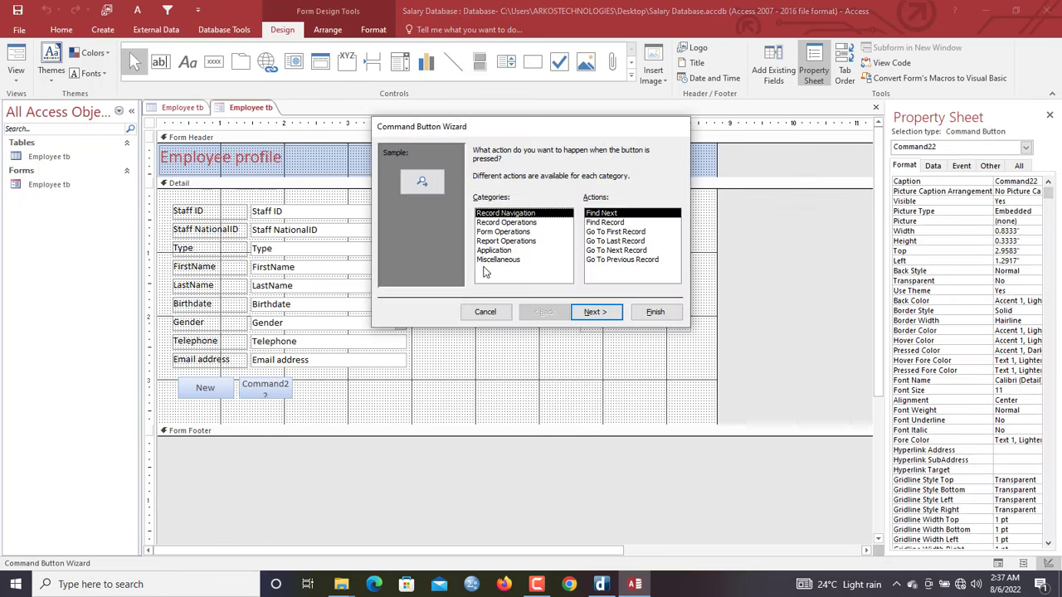
pyautogui.click(510, 233)
pyautogui.click(615, 259)
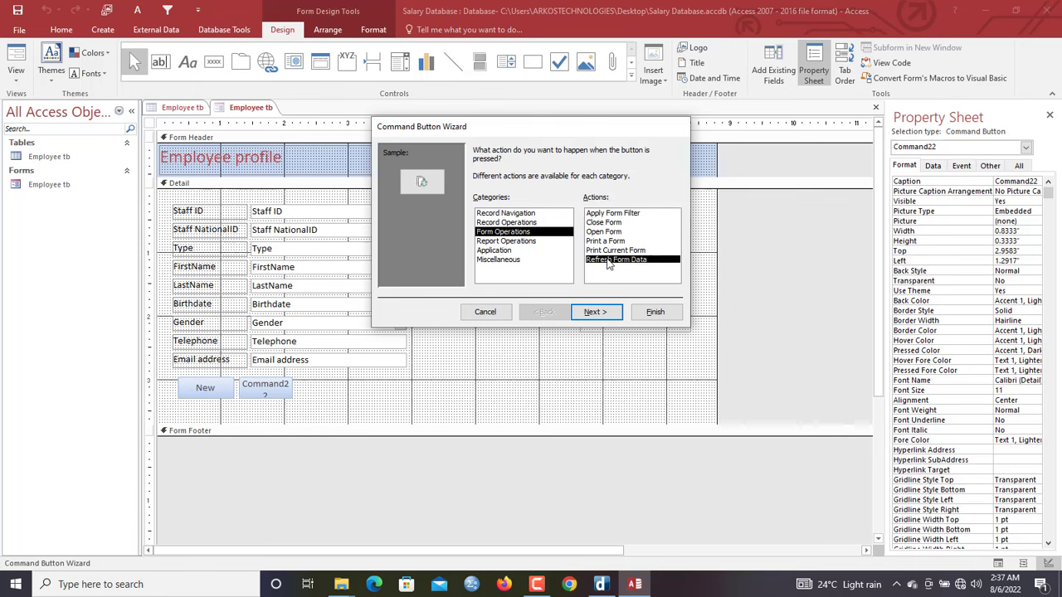
pyautogui.click(599, 312)
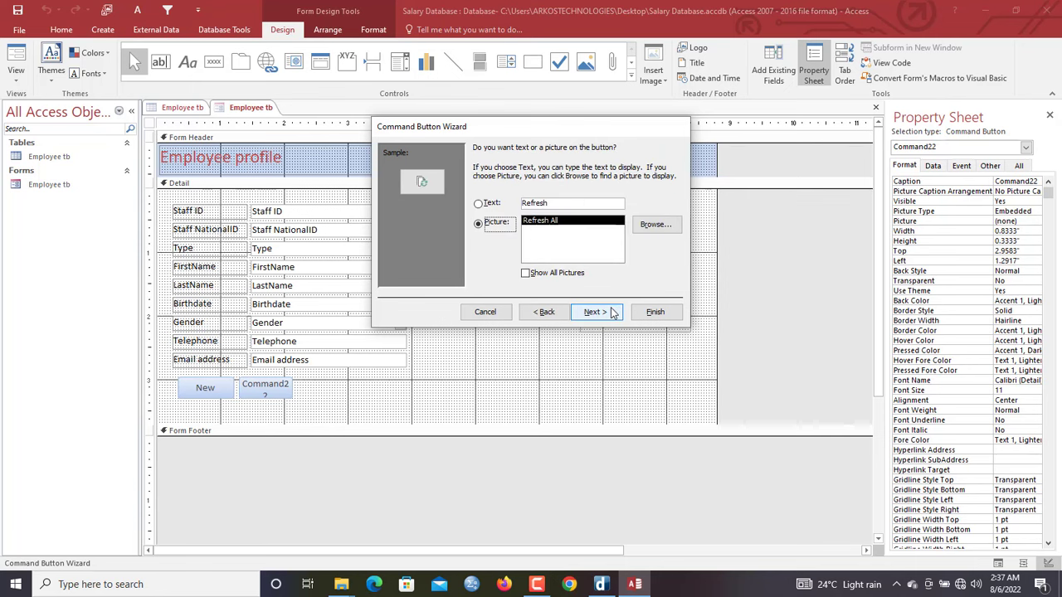
pyautogui.click(478, 203)
pyautogui.write('Save')
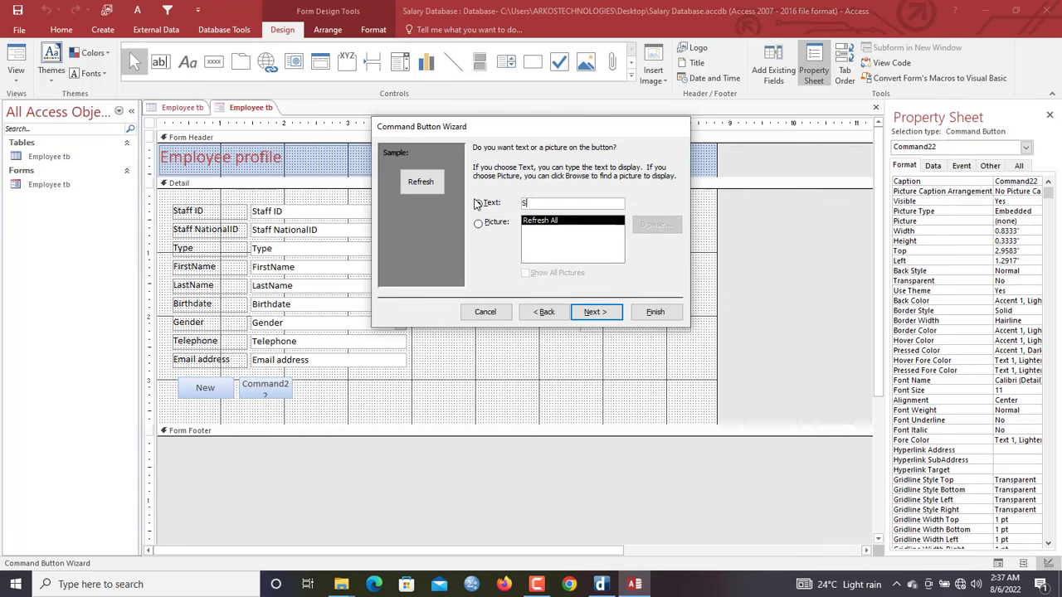
pyautogui.click(653, 313)
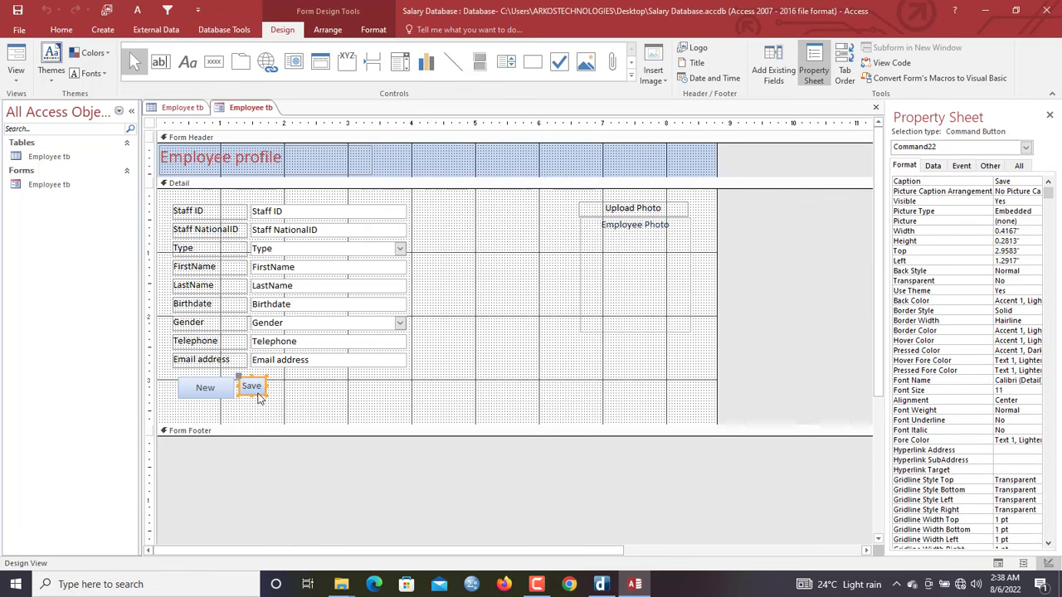
pyautogui.moveTo(264, 395); pyautogui.dragTo(298, 400)
pyautogui.click(325, 401)
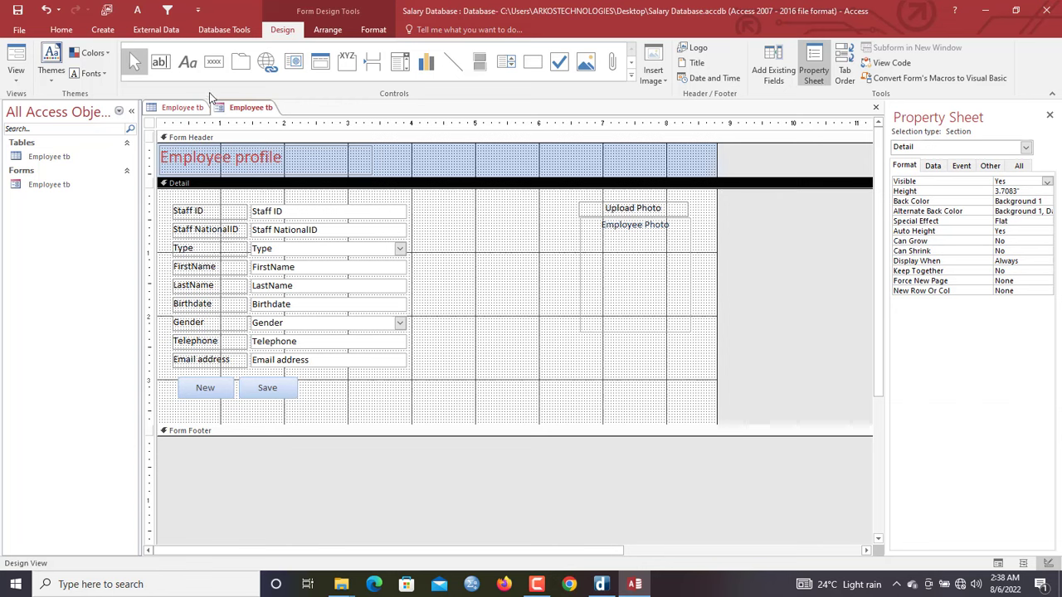
pyautogui.click(213, 62)
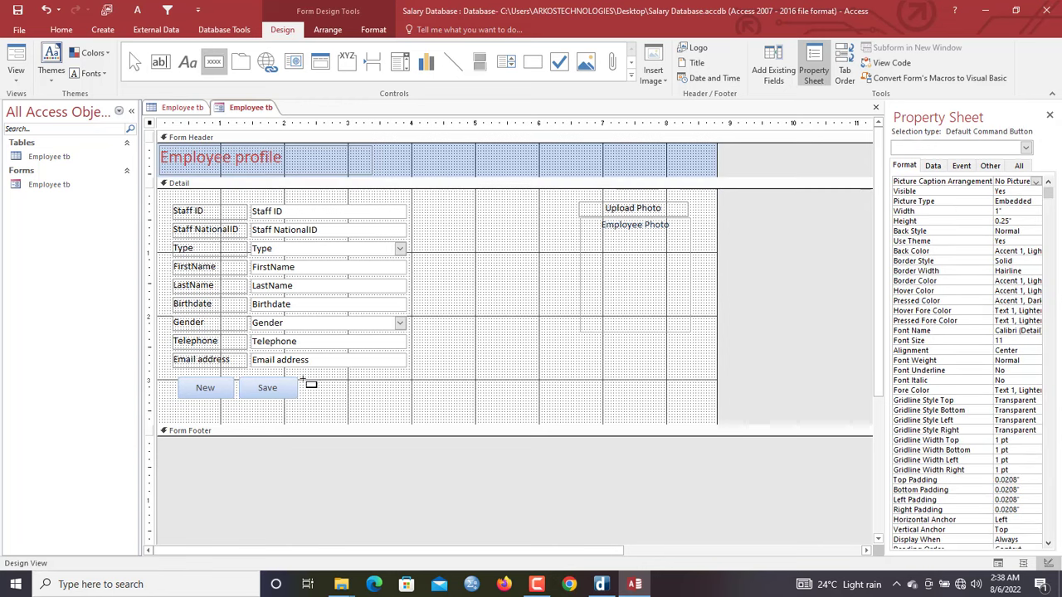
# Add a 'Delete' text button beside Save that deletes the current record, sized like the others
pyautogui.moveTo(303, 379); pyautogui.dragTo(374, 402)
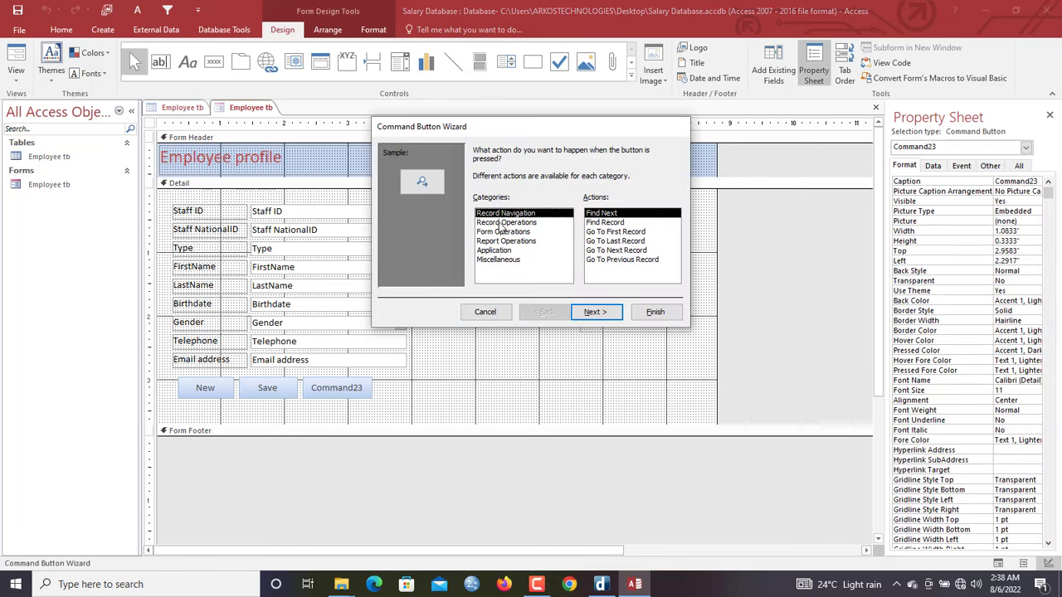
pyautogui.click(502, 222)
pyautogui.click(603, 222)
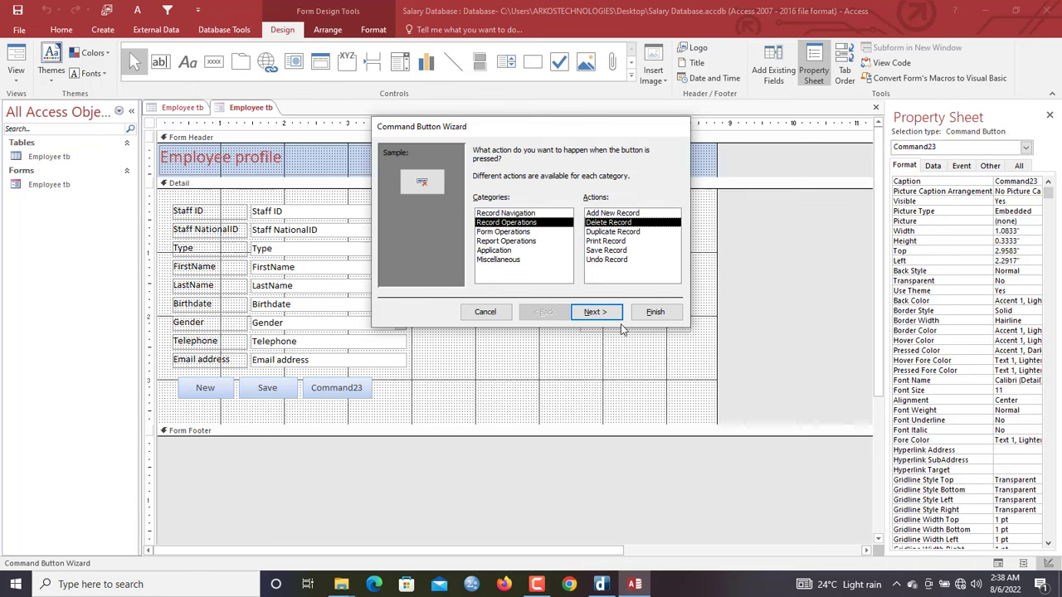
pyautogui.click(596, 312)
pyautogui.click(495, 204)
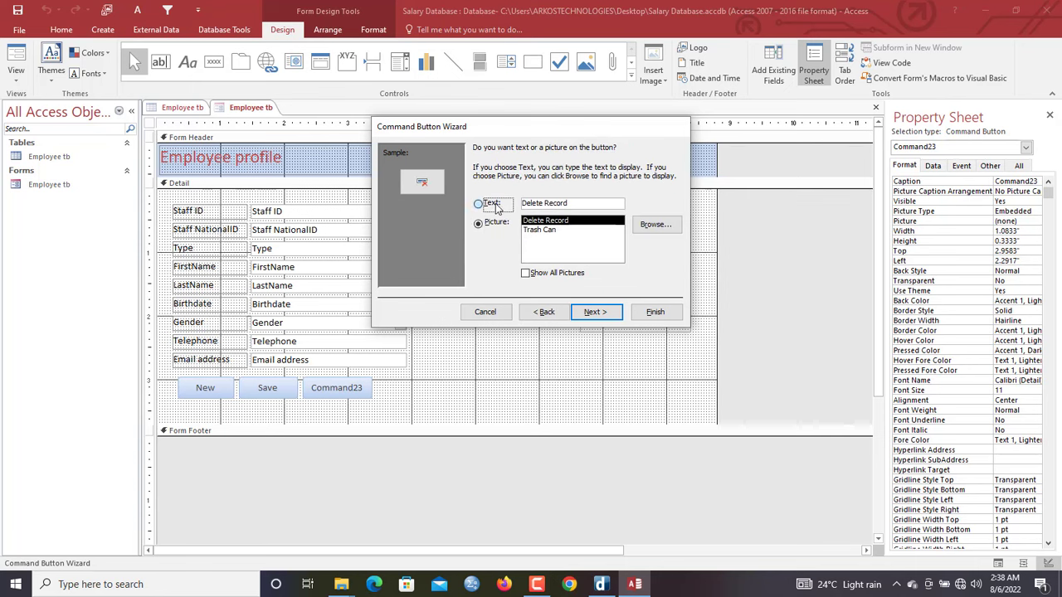
pyautogui.moveTo(578, 204); pyautogui.dragTo(523, 204)
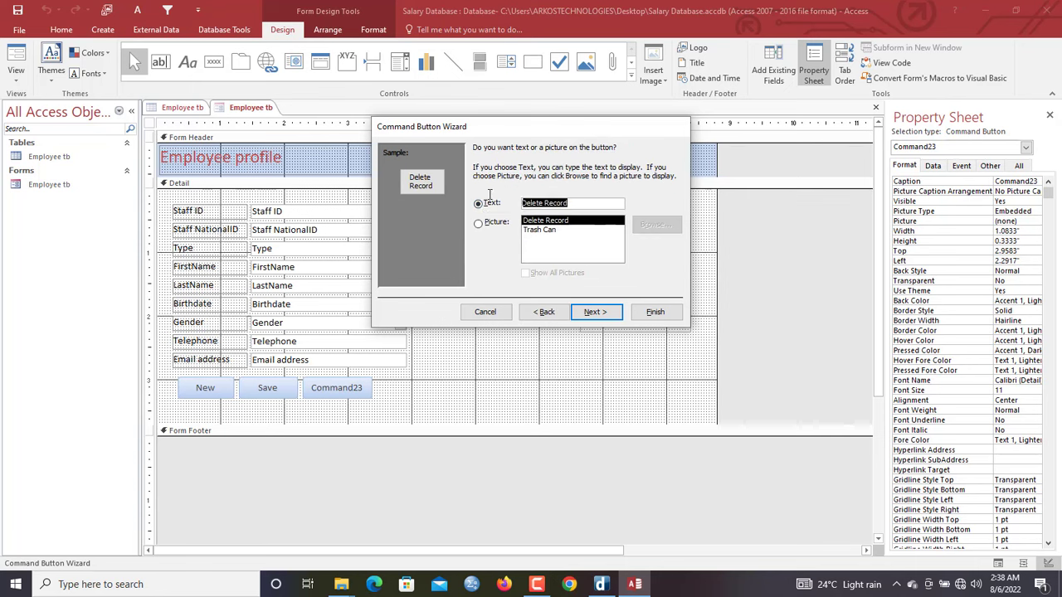
pyautogui.write('Delete')
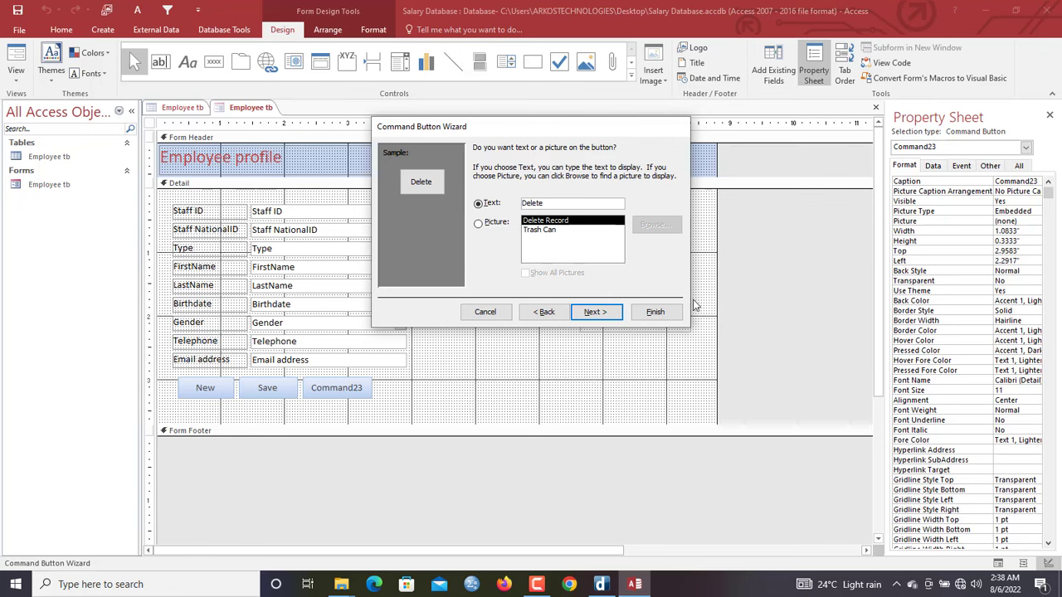
pyautogui.click(661, 312)
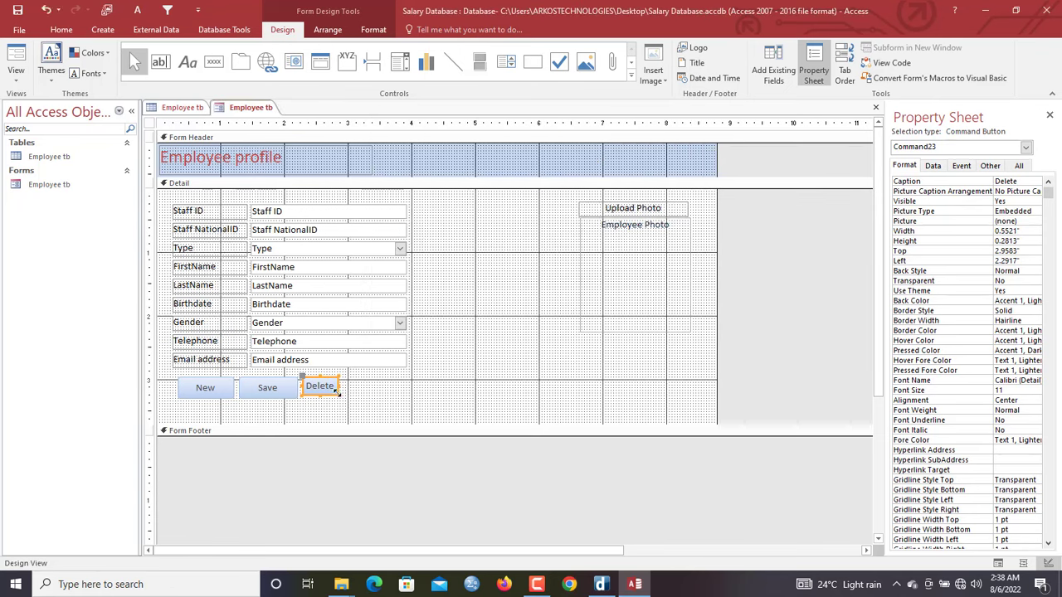
pyautogui.moveTo(339, 397); pyautogui.dragTo(365, 399)
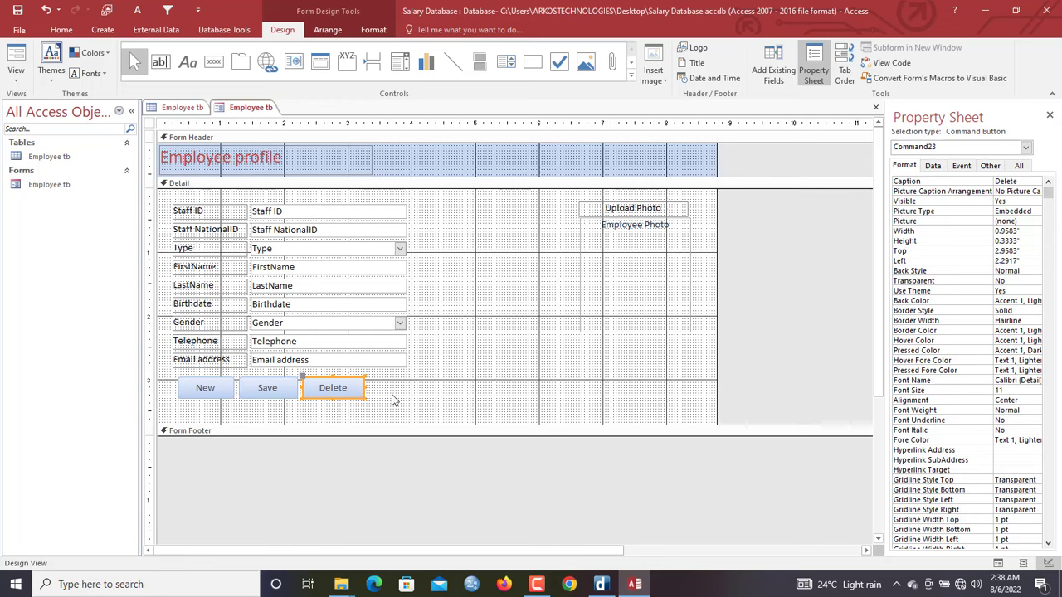
pyautogui.click(391, 398)
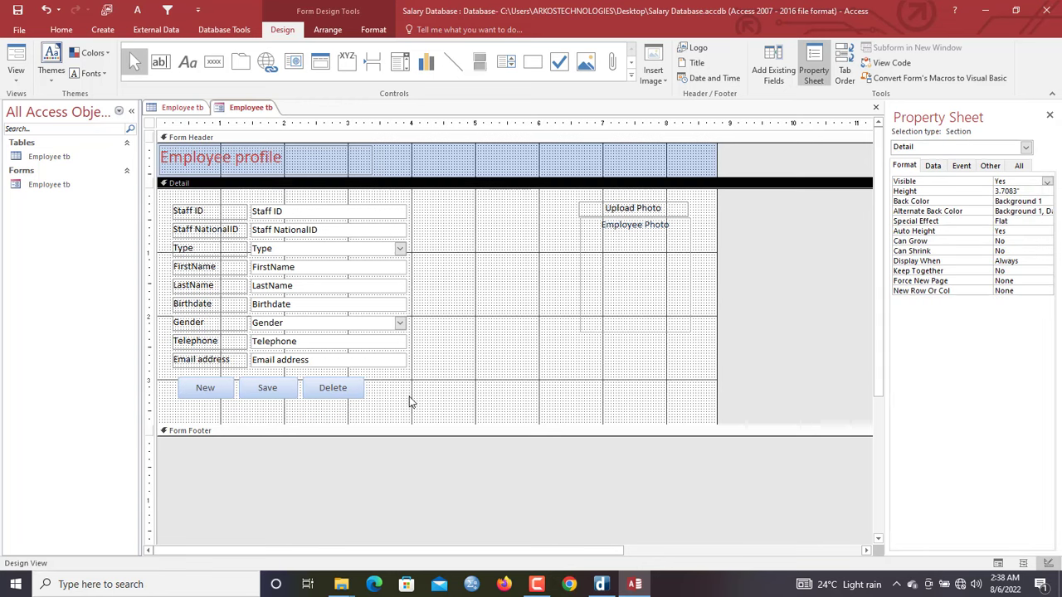
pyautogui.moveTo(411, 397); pyautogui.dragTo(192, 390)
pyautogui.click(373, 30)
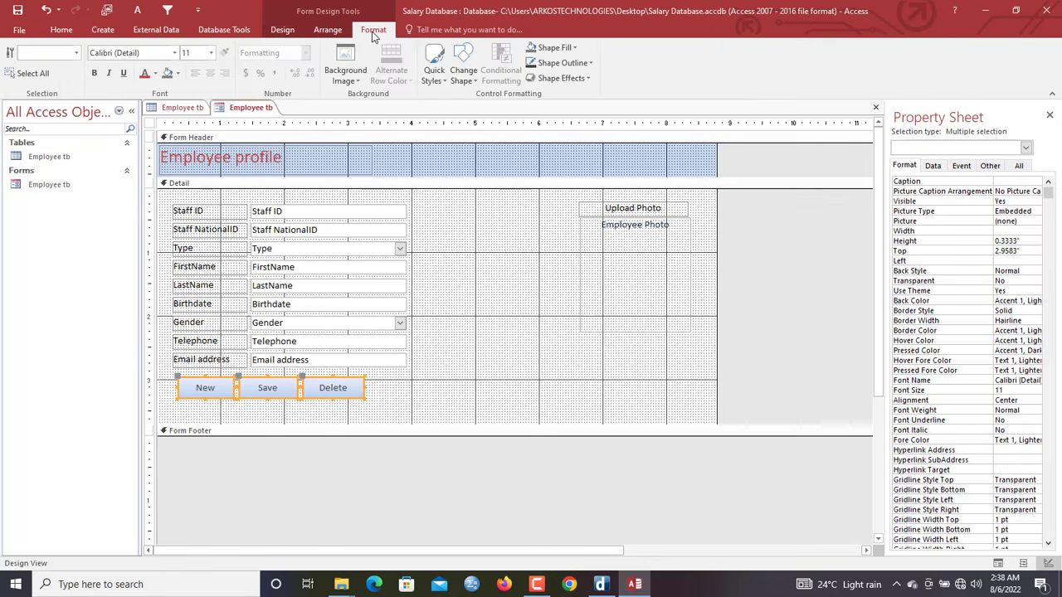
pyautogui.click(463, 73)
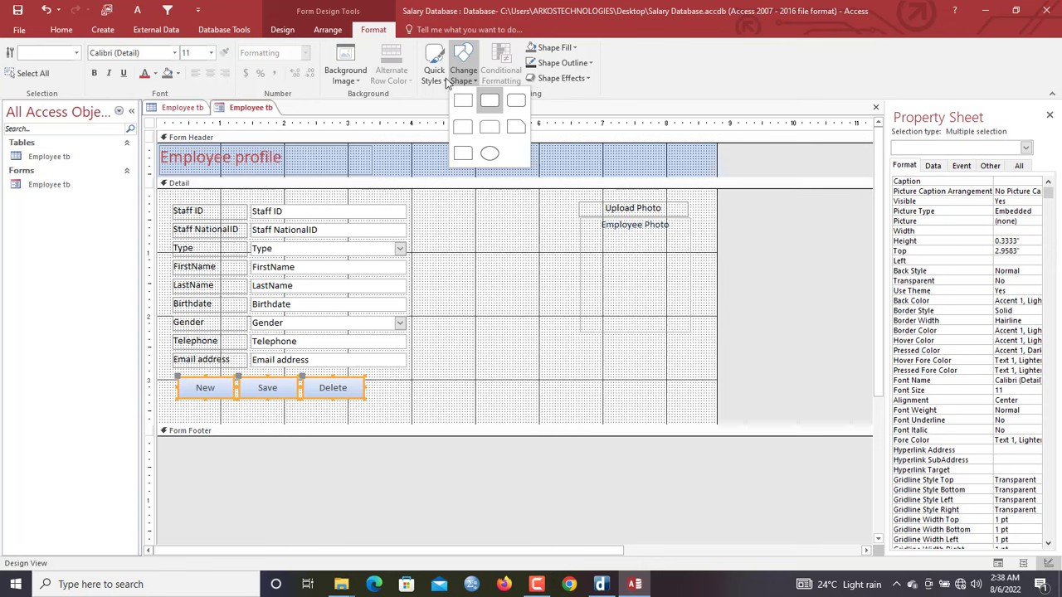
pyautogui.click(440, 79)
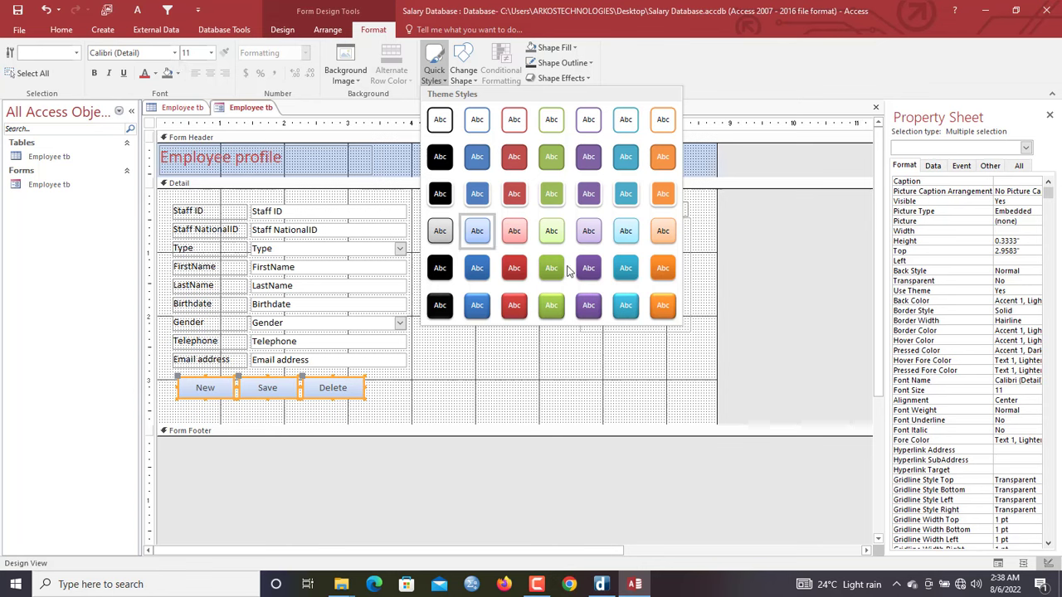
pyautogui.press('Escape')
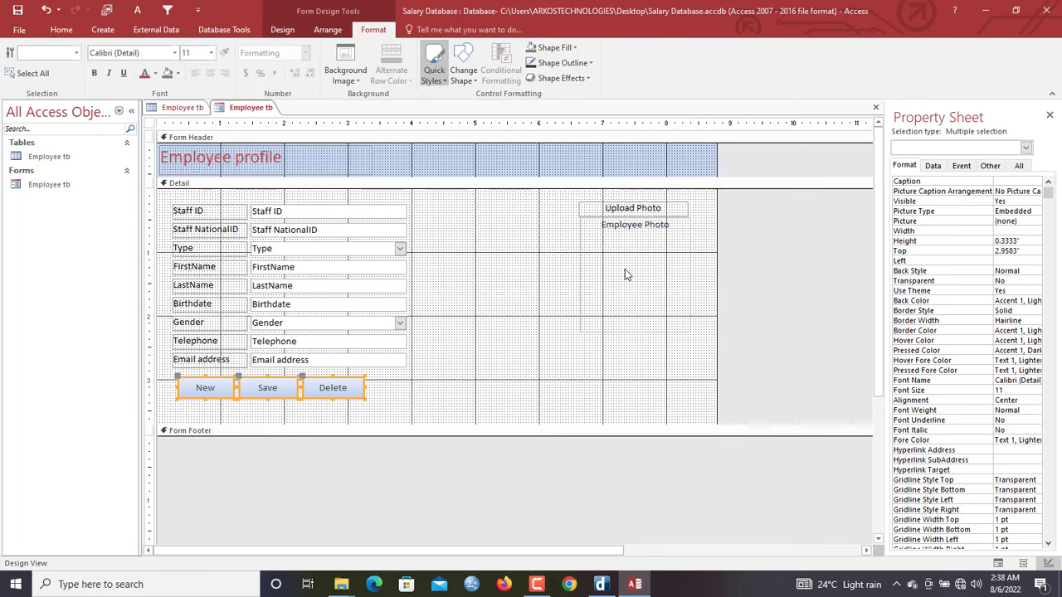
pyautogui.click(541, 70)
pyautogui.press('Escape')
pyautogui.click(452, 253)
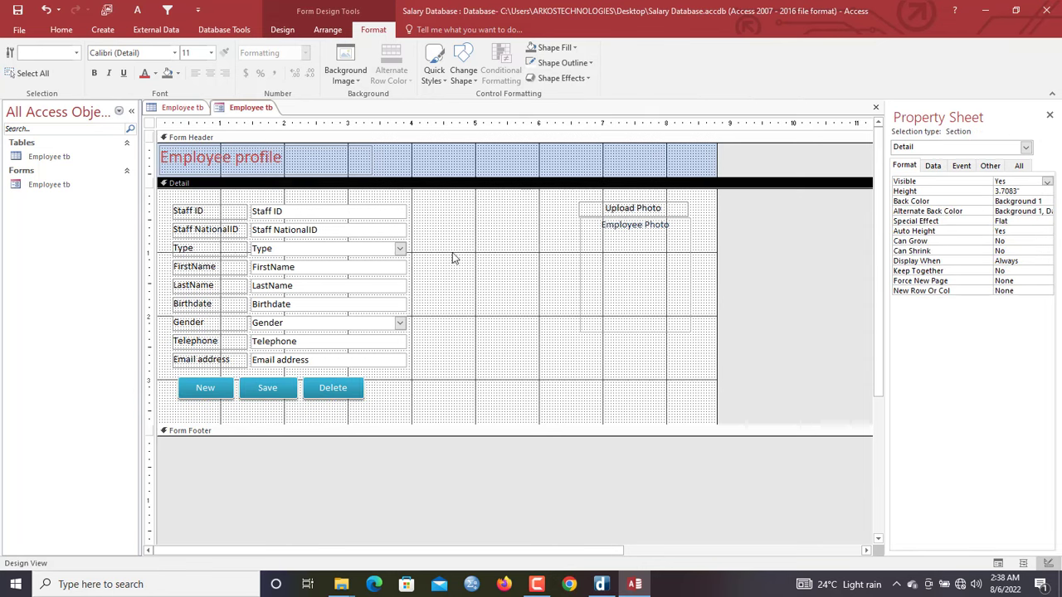
pyautogui.click(282, 29)
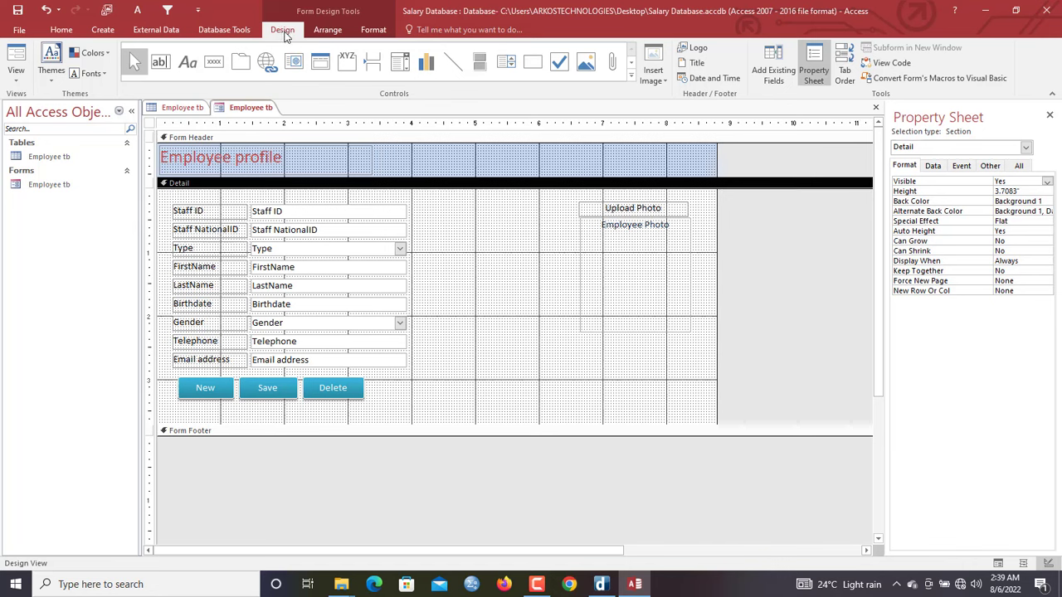
pyautogui.click(55, 81)
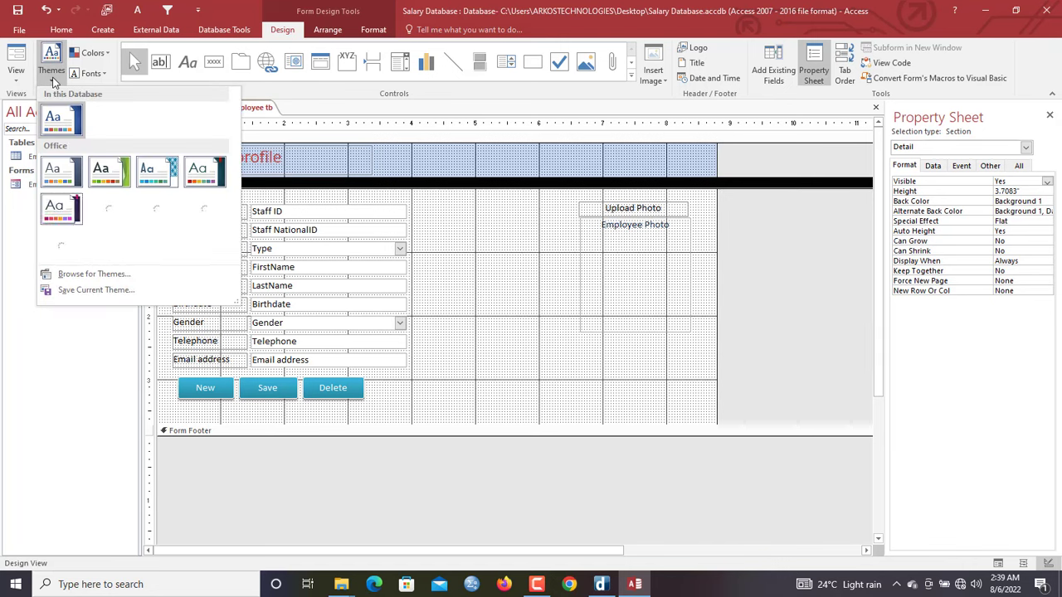
pyautogui.click(546, 281)
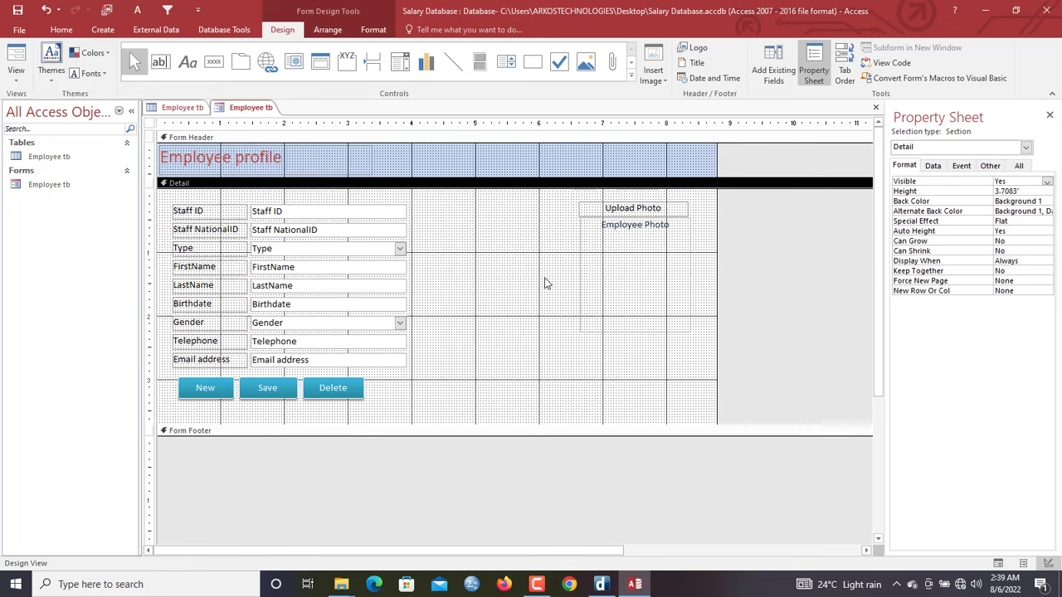
pyautogui.rightClick(245, 108)
# In Form View, start a new record, enter the Staff NationalID, and choose DRIVERS LICENSE as ID type
pyautogui.click(250, 168)
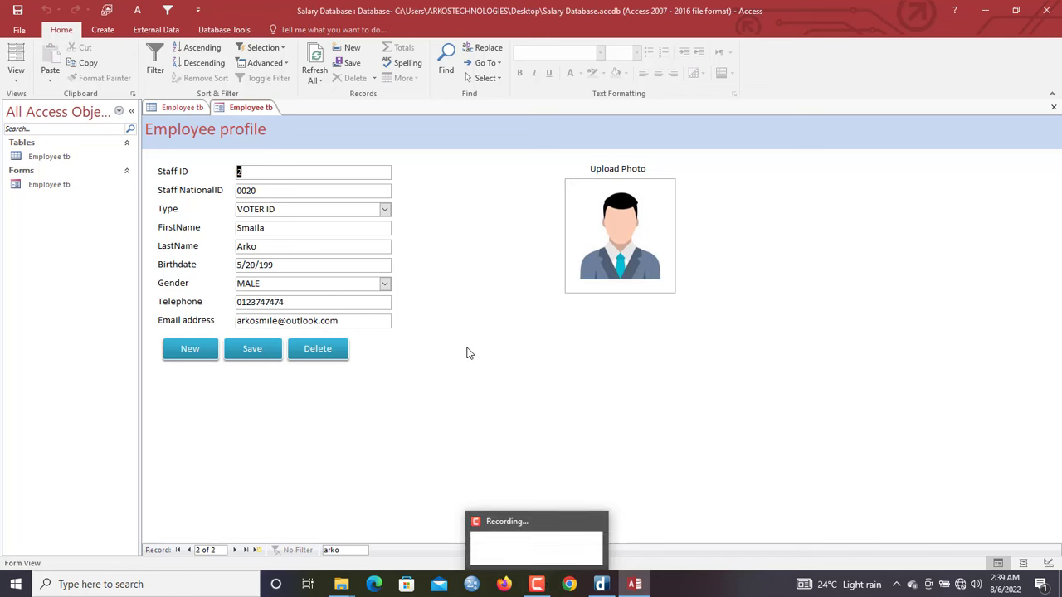
pyautogui.click(198, 351)
pyautogui.click(273, 192)
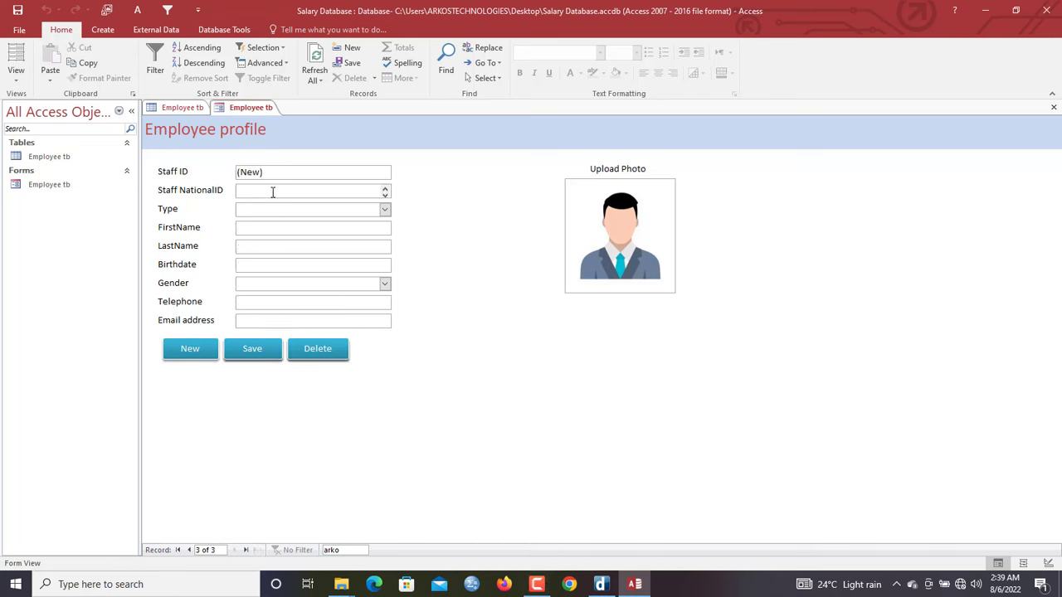
pyautogui.write('9')
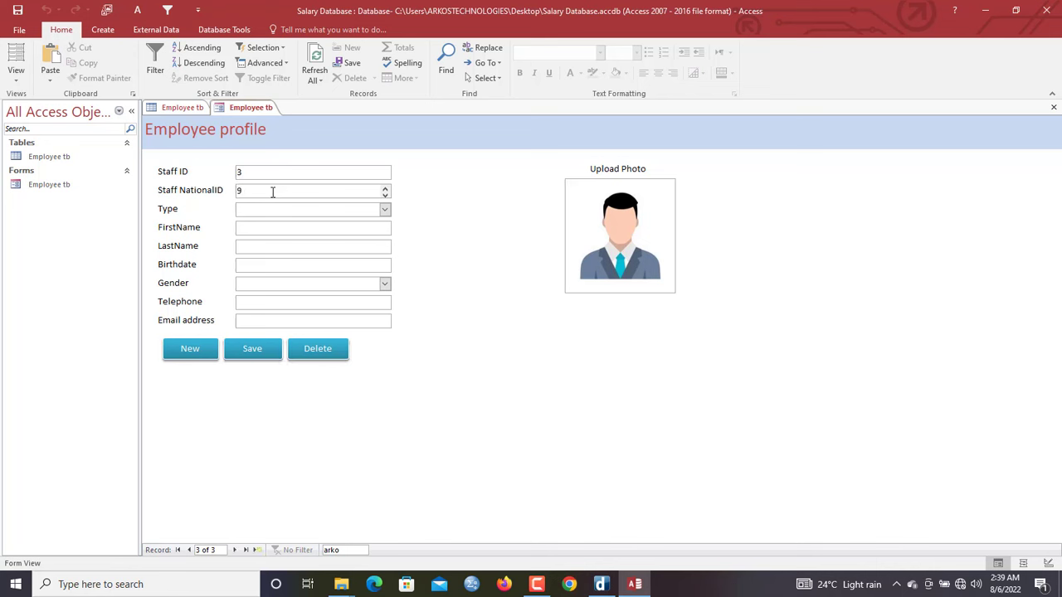
pyautogui.write('9761')
pyautogui.press('Tab')
pyautogui.moveTo(537, 588)
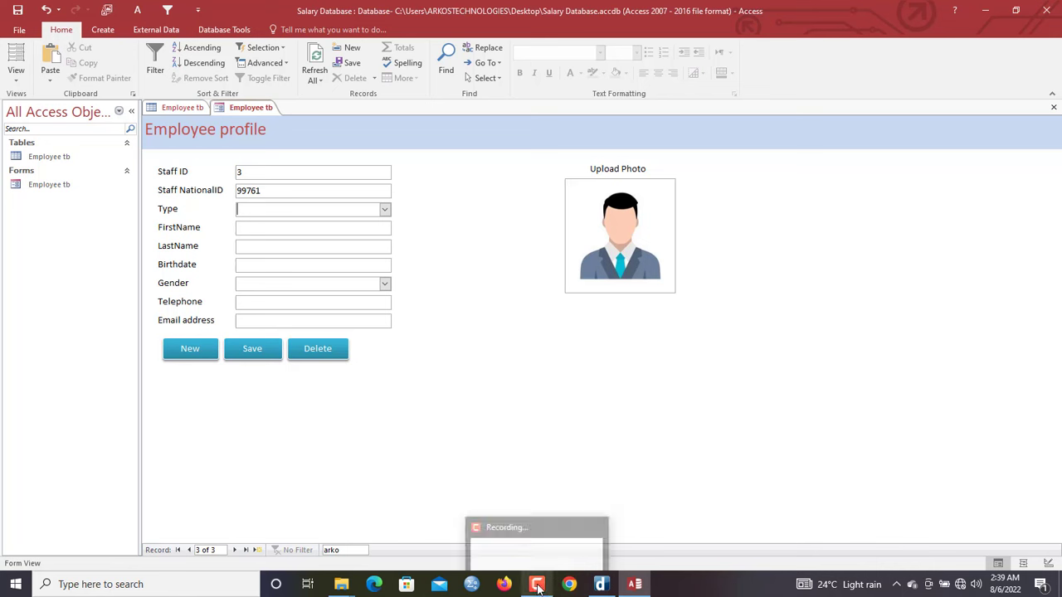
pyautogui.click(386, 209)
pyautogui.click(334, 254)
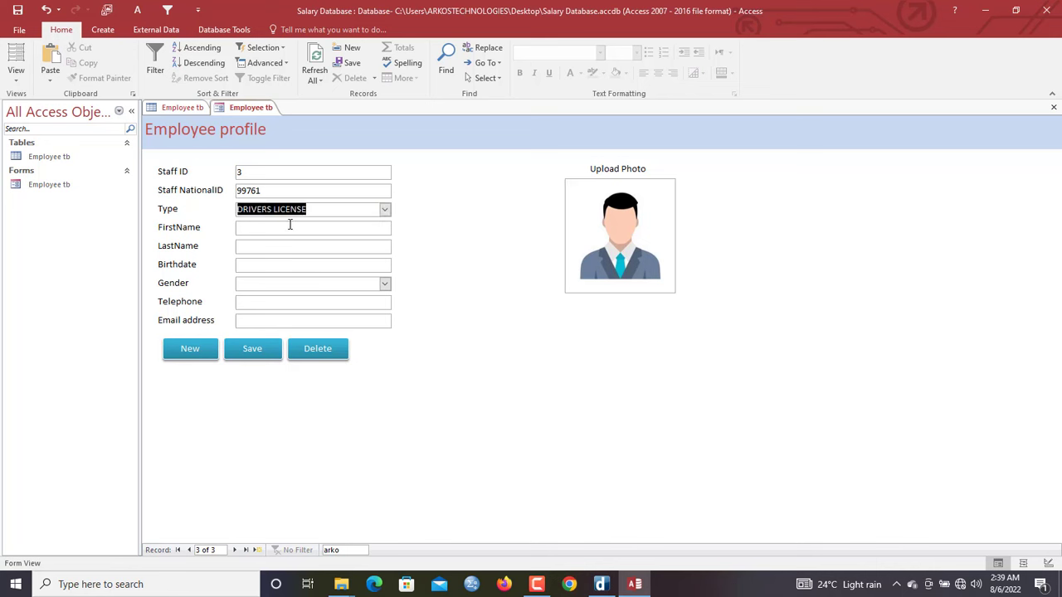
# Fill in the employee's names, set gender to MALE, and enter their e-mail address
pyautogui.click(289, 227)
pyautogui.press('Tab')
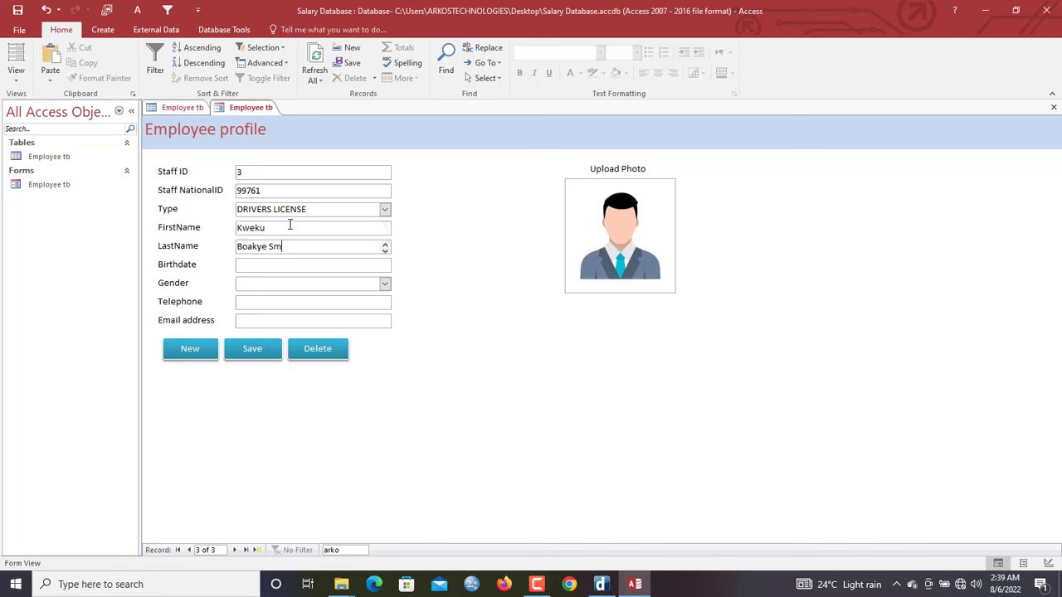
pyautogui.press('Tab')
pyautogui.press('Tab')
pyautogui.click(384, 284)
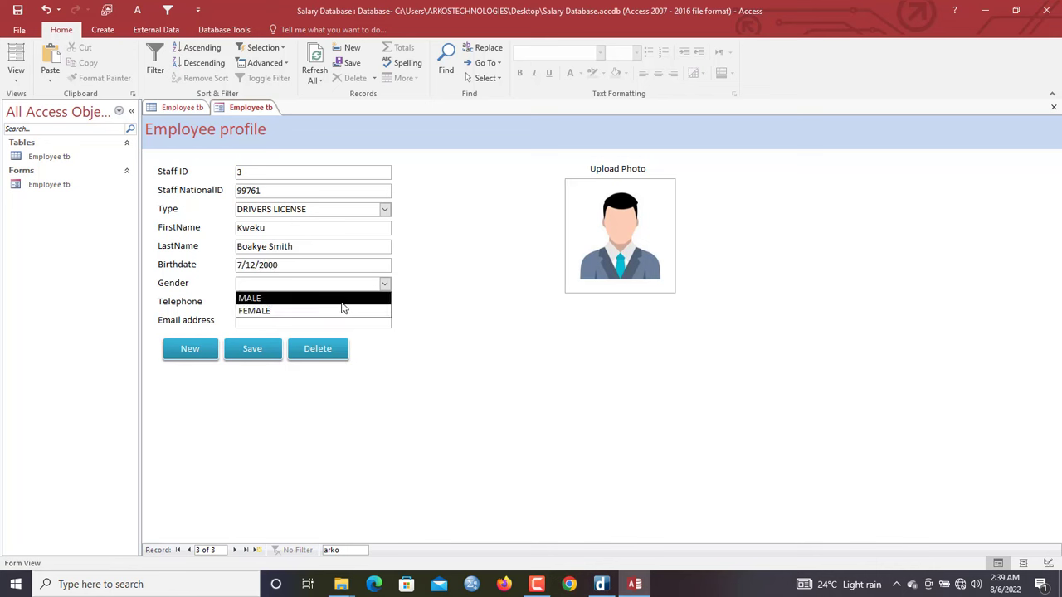
pyautogui.click(343, 299)
pyautogui.click(347, 302)
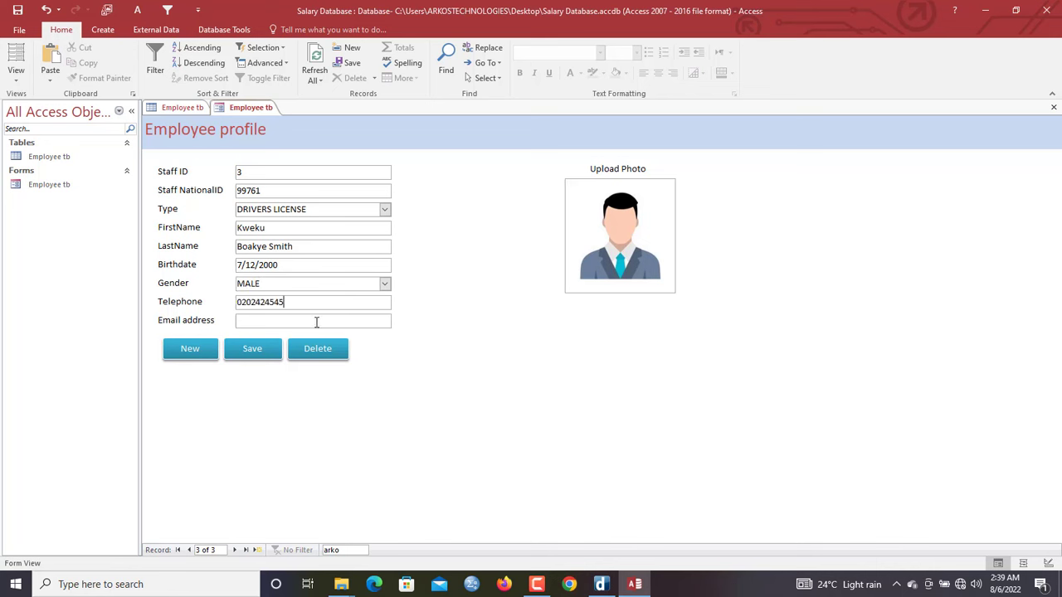
pyautogui.click(315, 322)
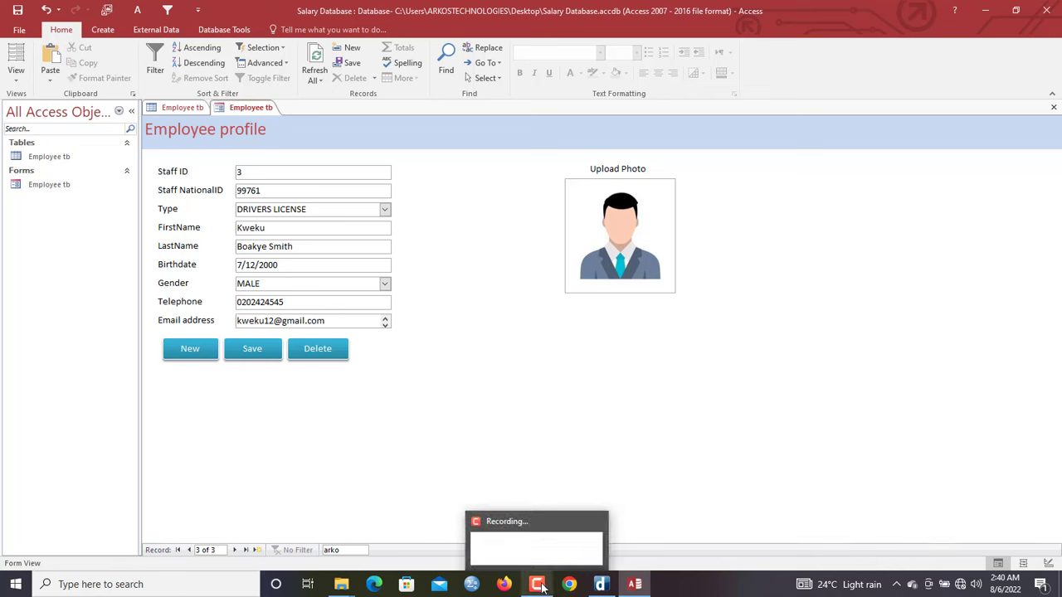
# Save the record, refresh Employee tb to see record 3, and widen the Email address column
pyautogui.click(251, 356)
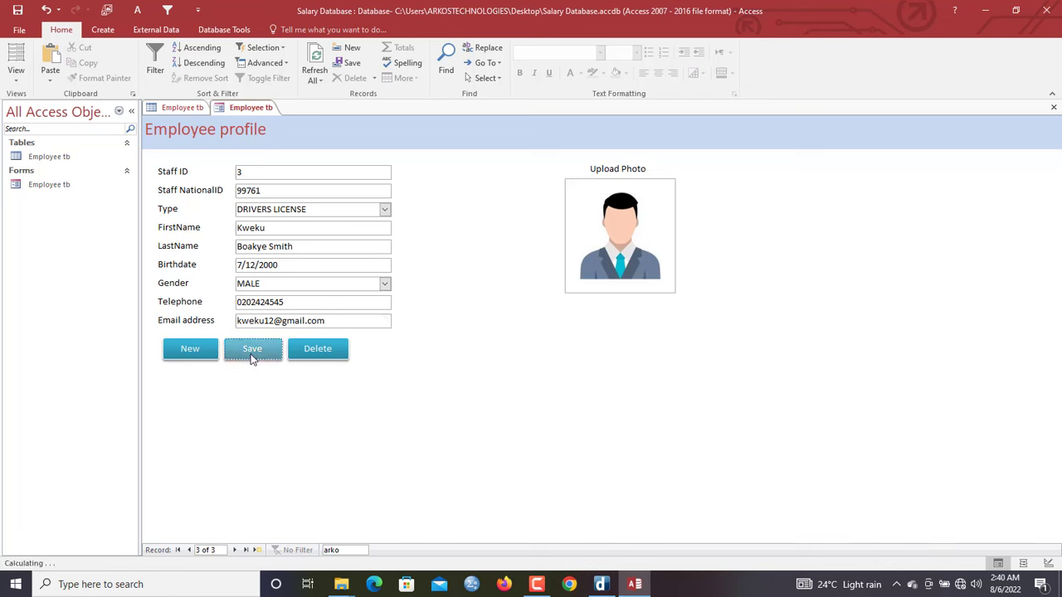
pyautogui.click(184, 107)
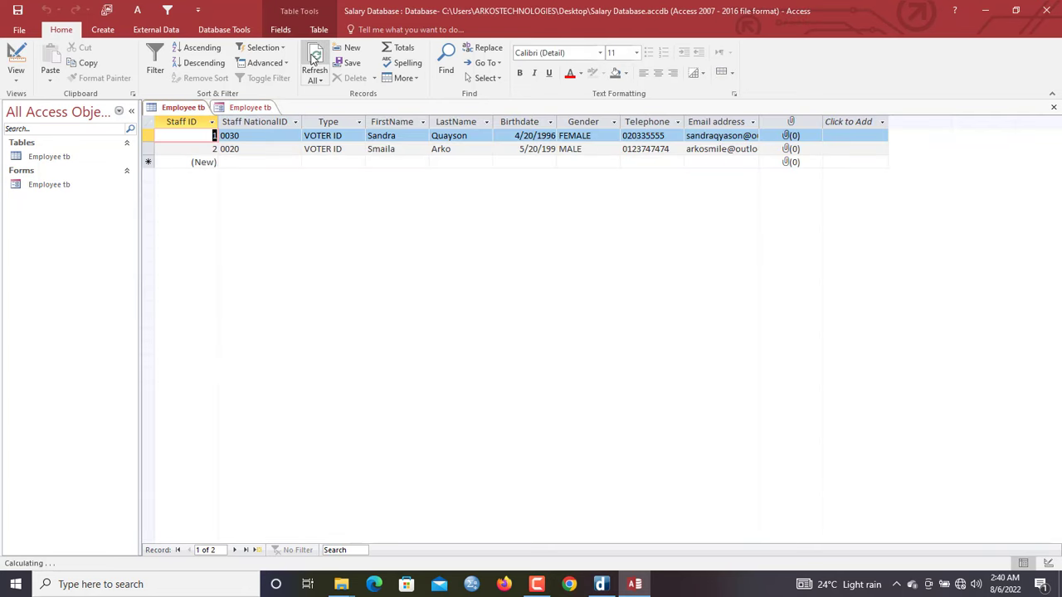
pyautogui.click(313, 58)
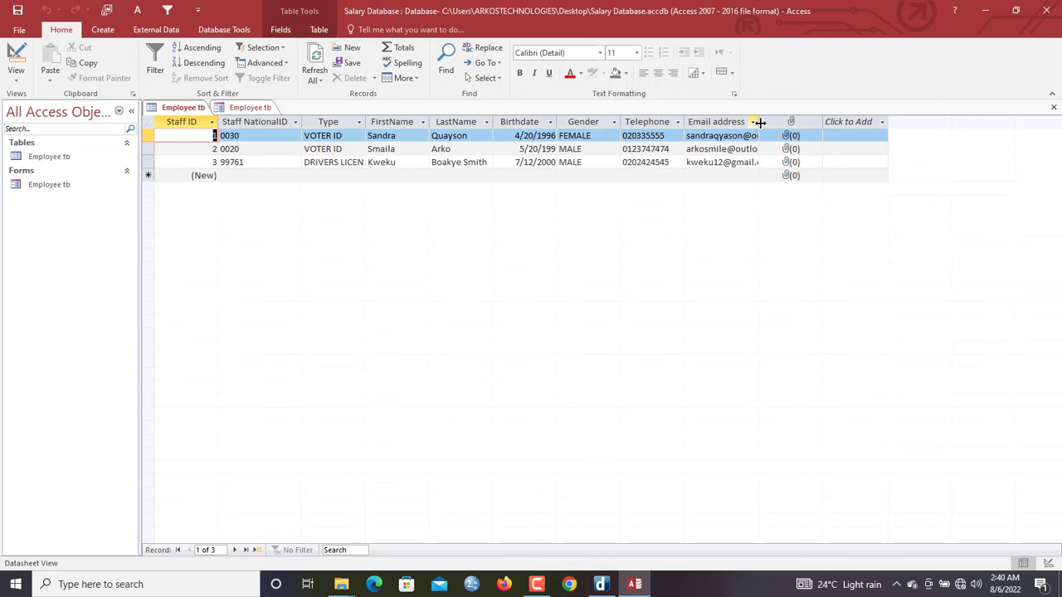
pyautogui.moveTo(758, 121); pyautogui.dragTo(795, 121)
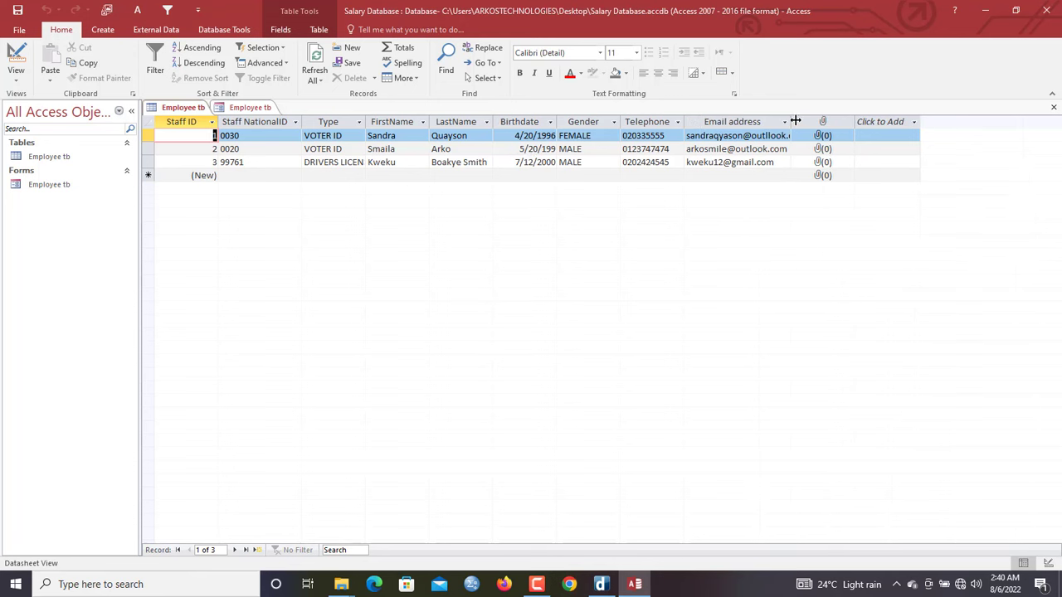
pyautogui.click(257, 109)
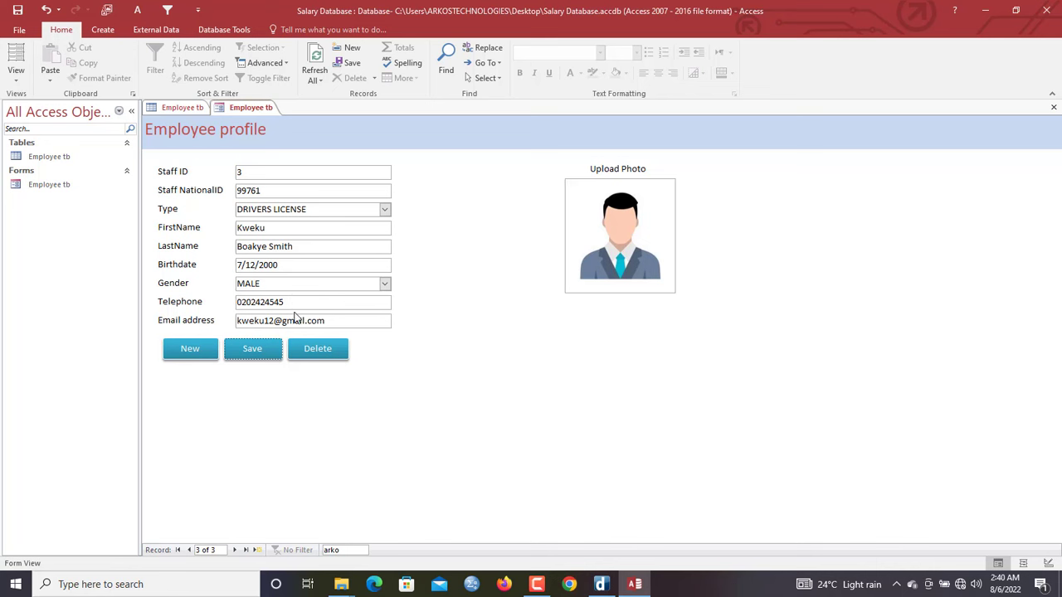
# Save the Employee profile form, then close all objects, saving the Employee tb layout changes
pyautogui.rightClick(247, 111)
pyautogui.click(260, 123)
pyautogui.moveTo(537, 584)
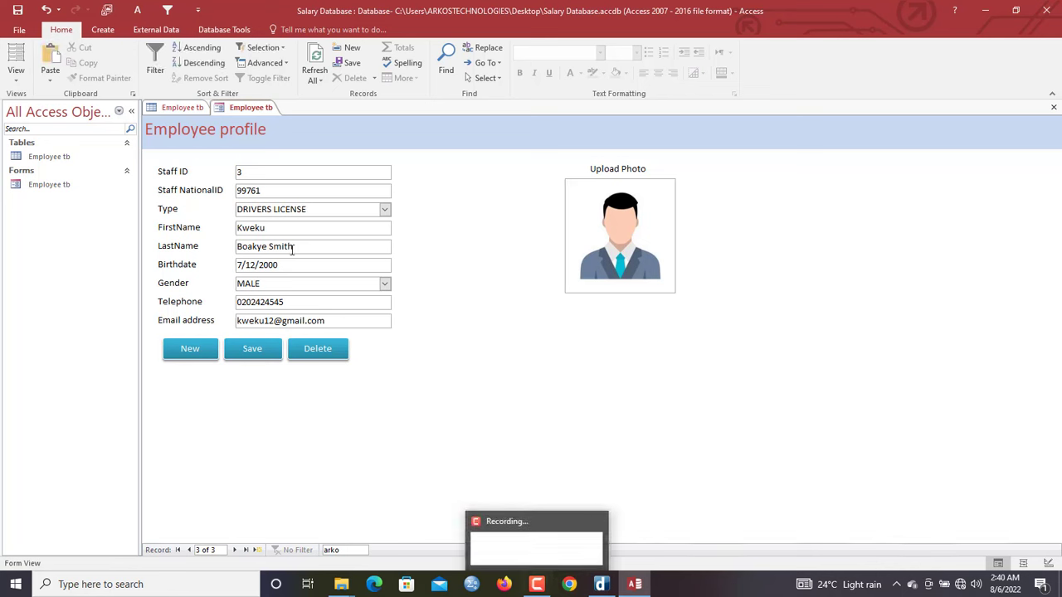
pyautogui.rightClick(250, 112)
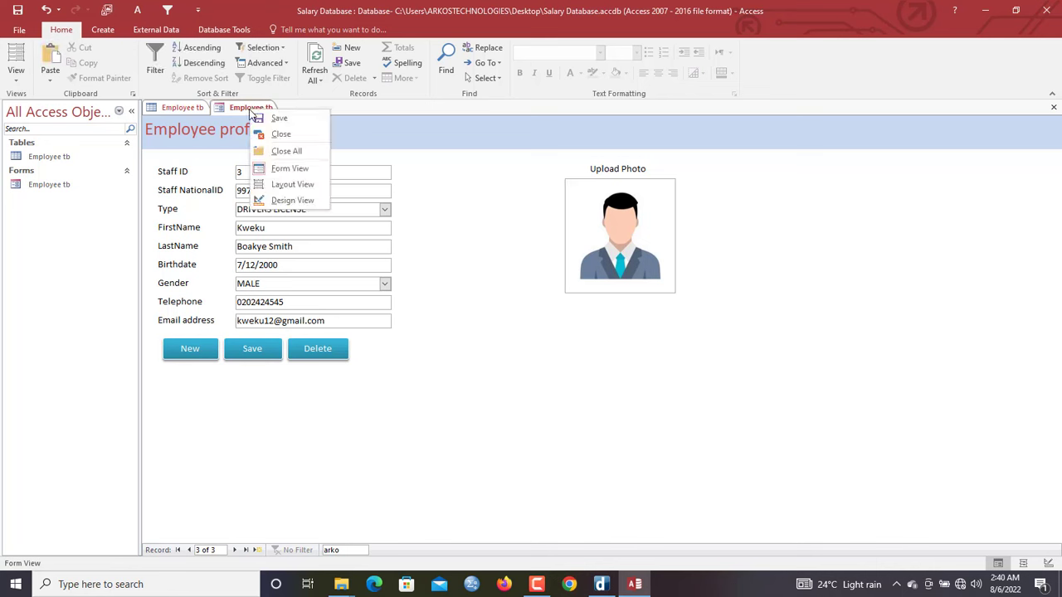
pyautogui.click(281, 154)
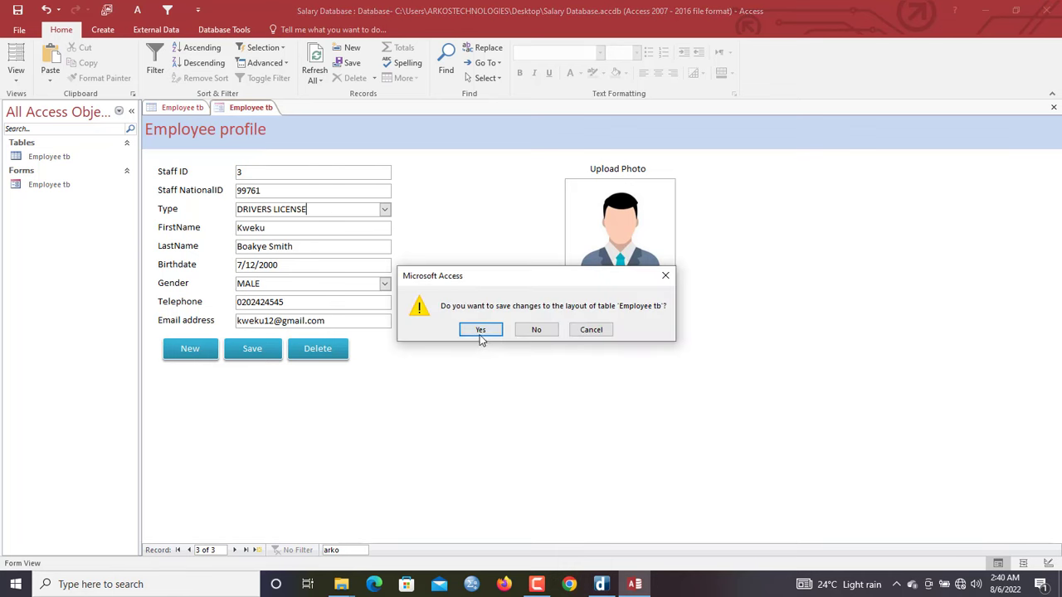
pyautogui.click(485, 335)
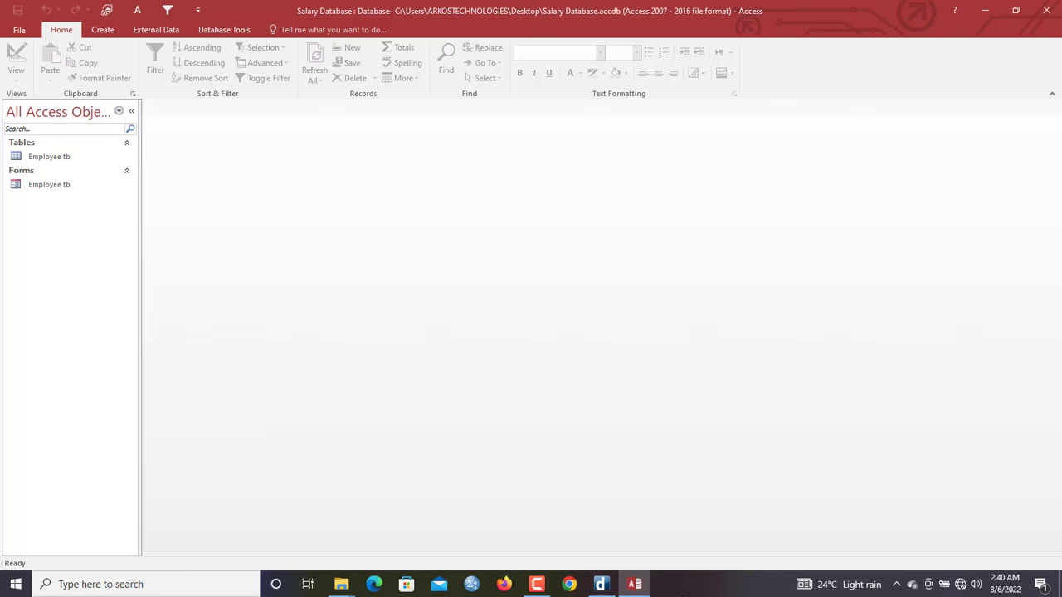
# Start a new table in Design View with TransactionID as an AutoNumber field
pyautogui.click(104, 30)
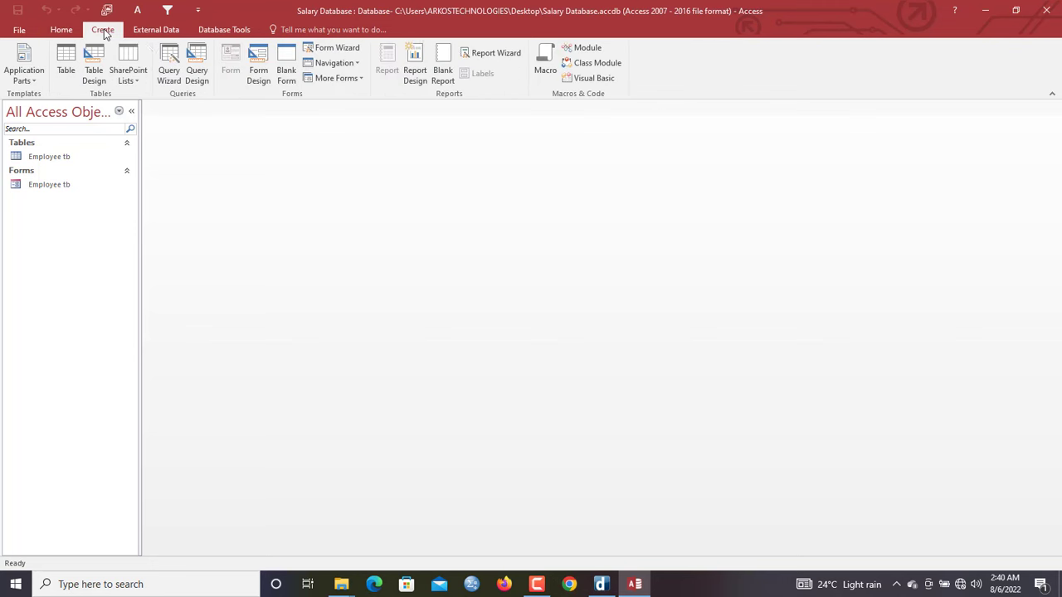
pyautogui.click(94, 71)
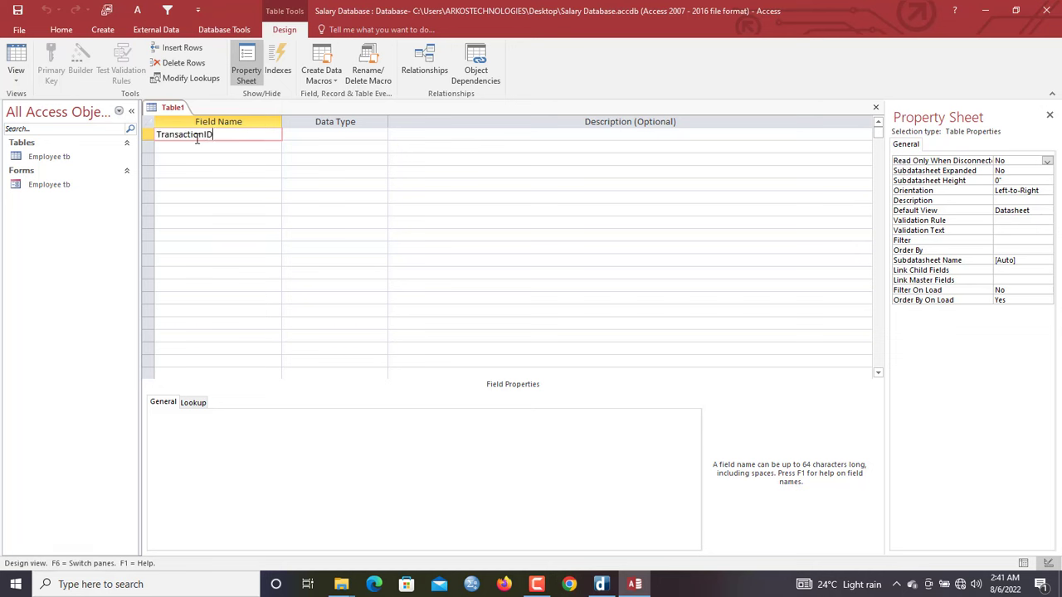
pyautogui.press('Tab')
pyautogui.write('au')
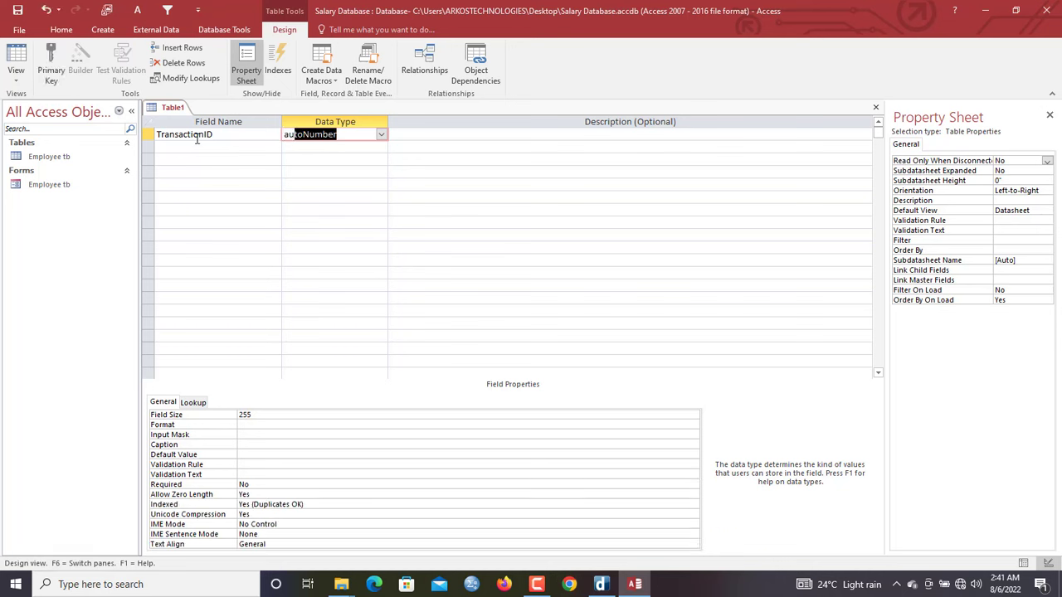
pyautogui.click(381, 134)
pyautogui.click(352, 213)
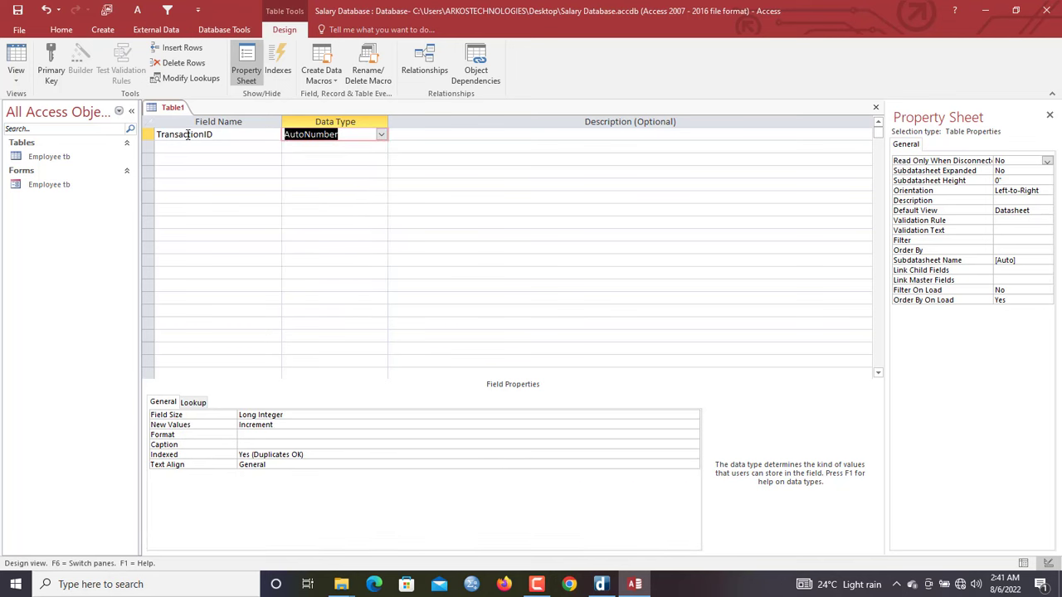
# Make TransactionID the primary key and set its Format property to 000
pyautogui.click(150, 133)
pyautogui.click(52, 66)
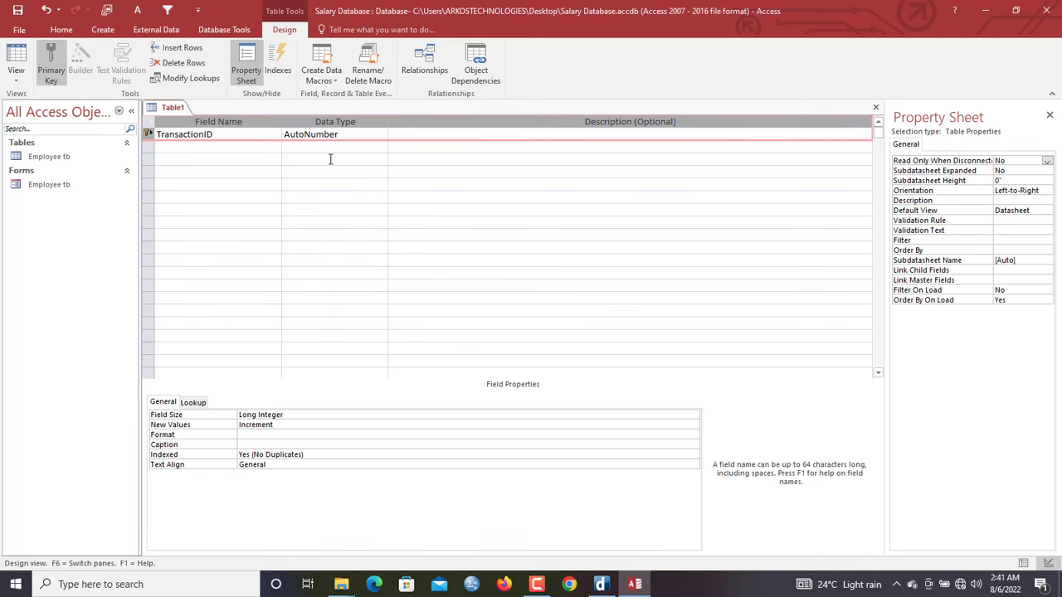
pyautogui.click(232, 146)
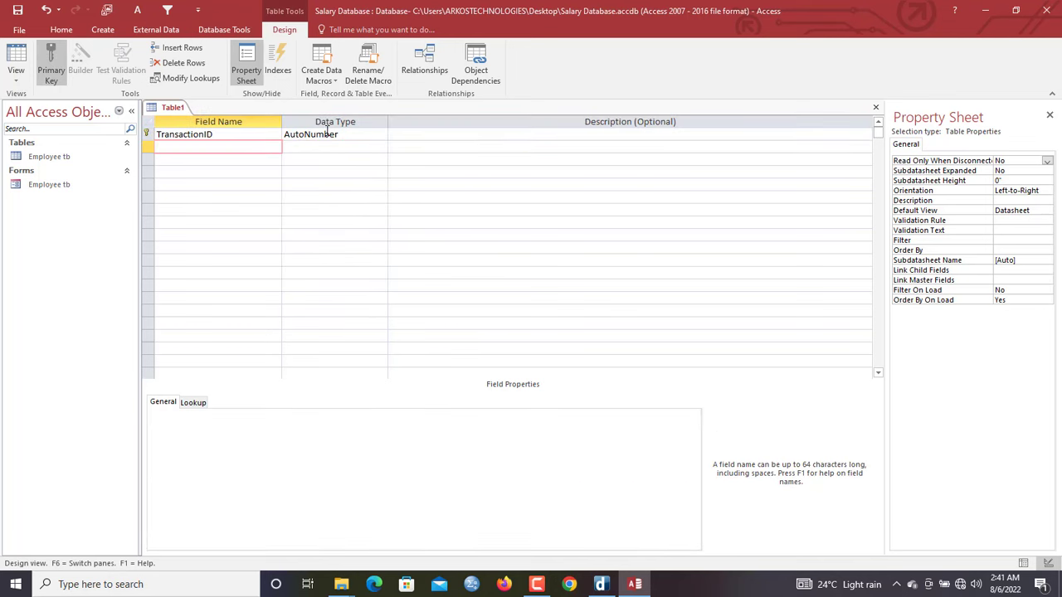
pyautogui.click(330, 133)
pyautogui.click(274, 435)
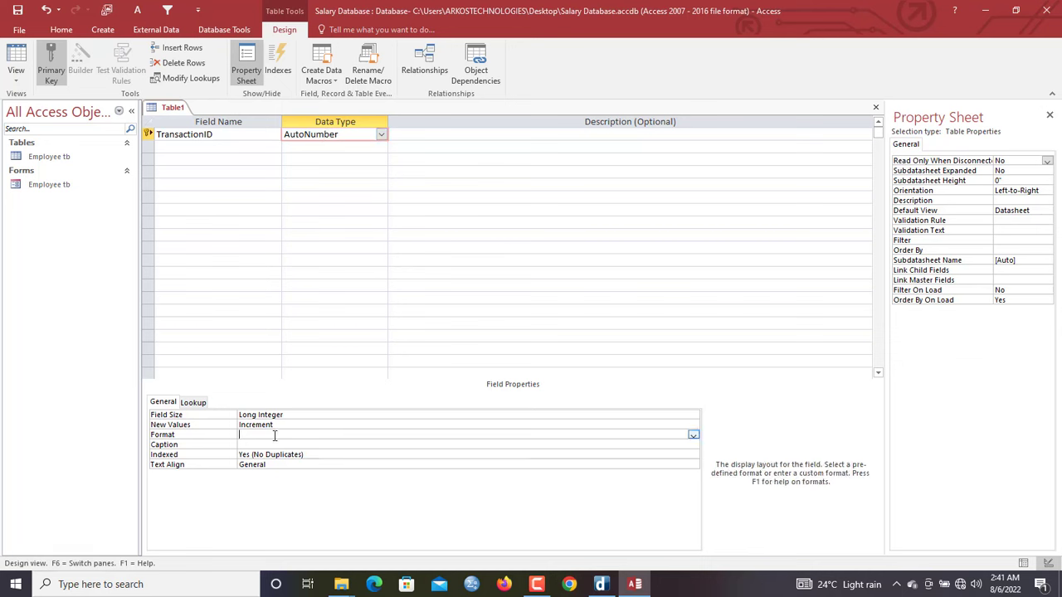
pyautogui.write('000')
pyautogui.click(192, 147)
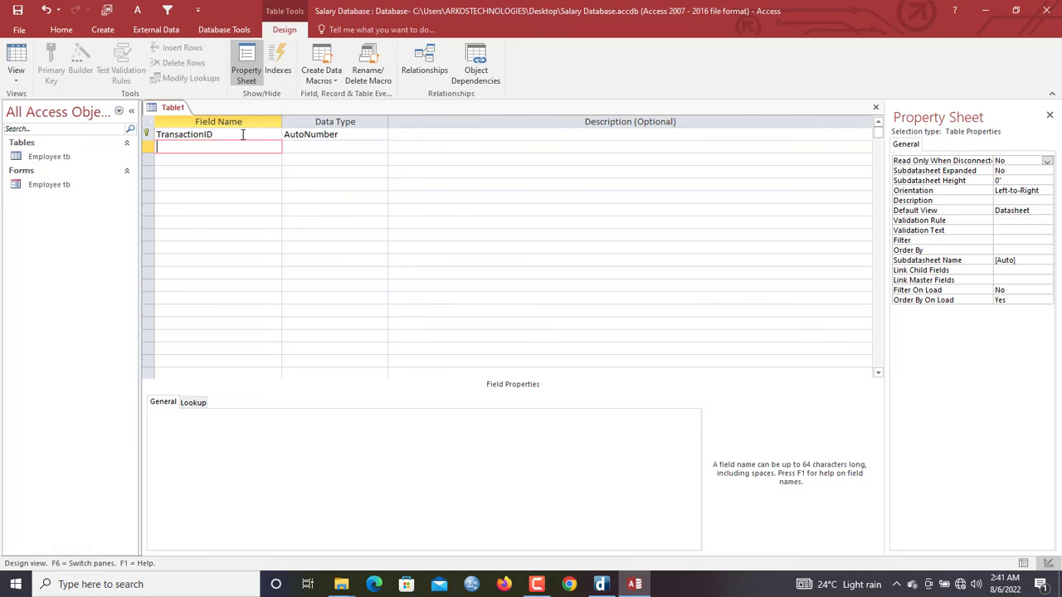
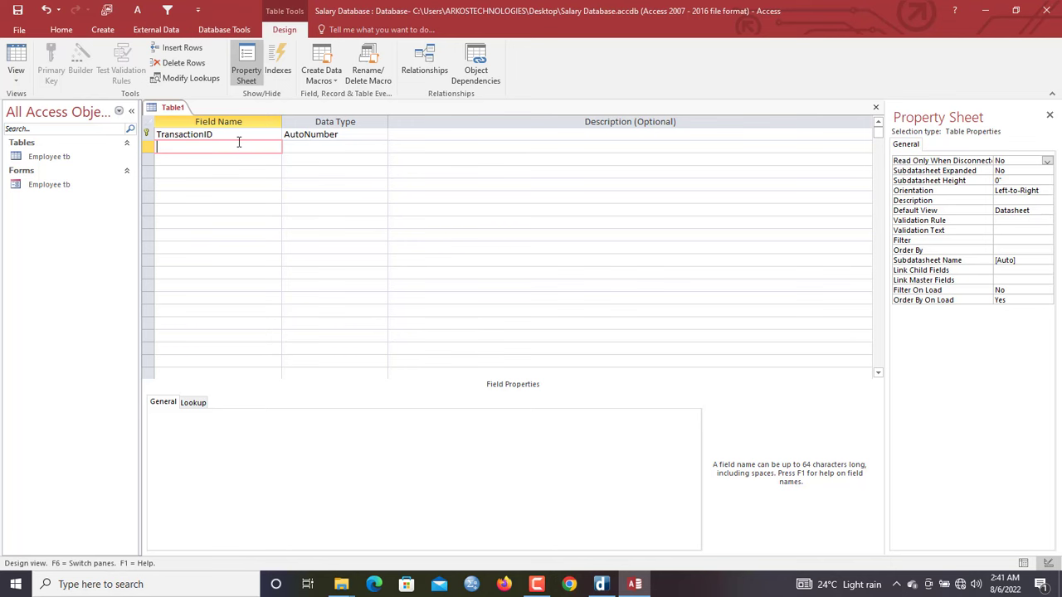
# Check the Staff ID and Staff NationalID columns in Employee tb, then close it
pyautogui.doubleClick(48, 157)
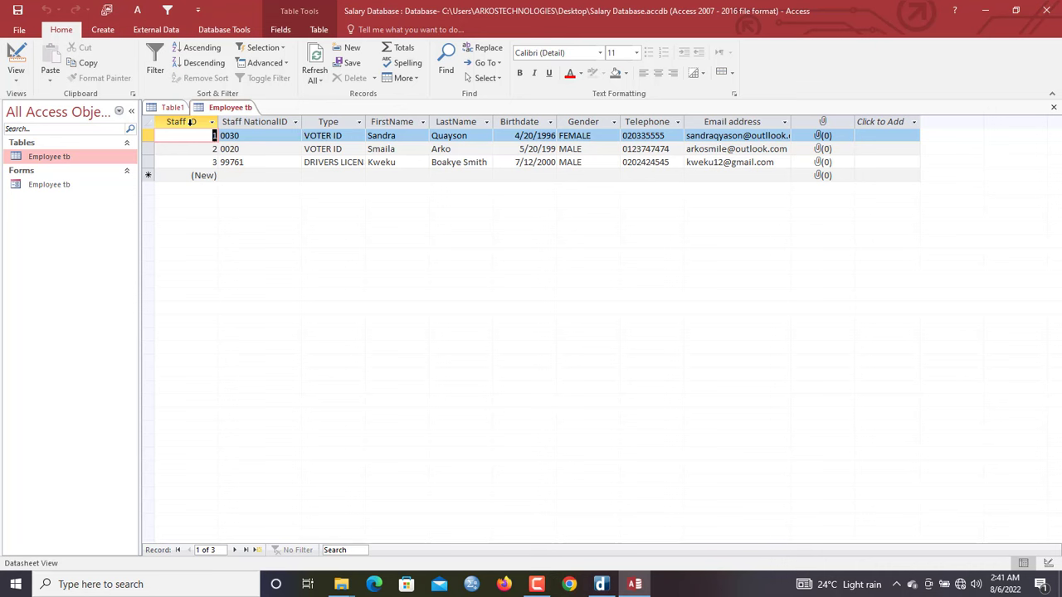
pyautogui.click(189, 122)
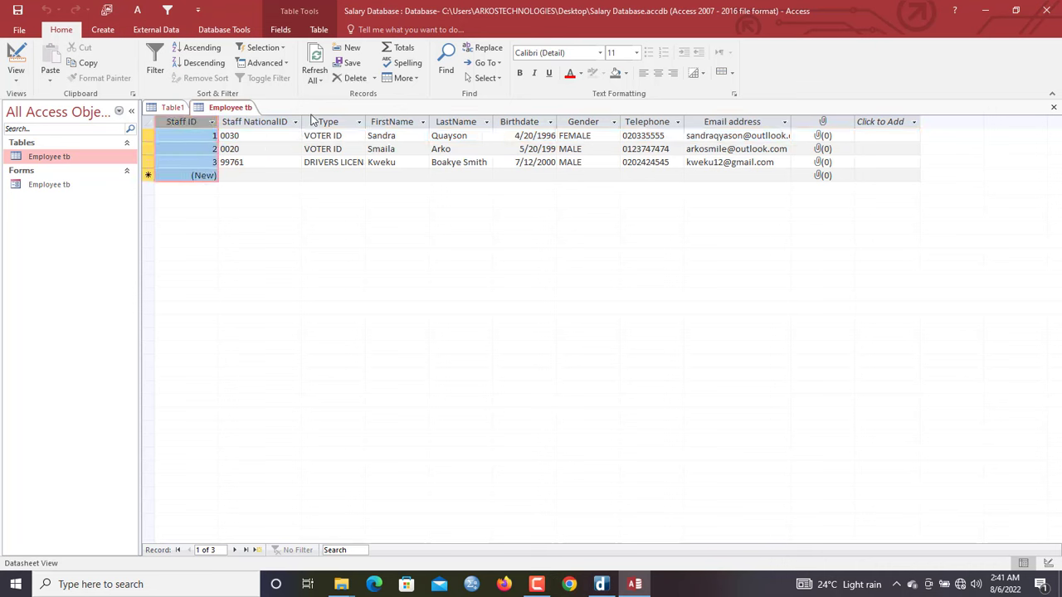
pyautogui.click(259, 122)
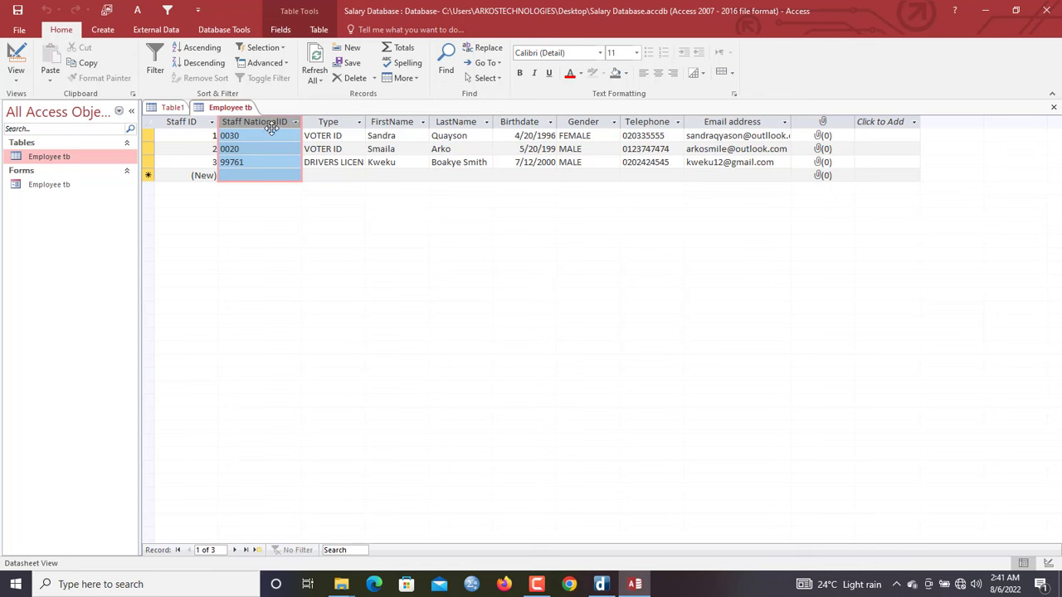
pyautogui.click(189, 122)
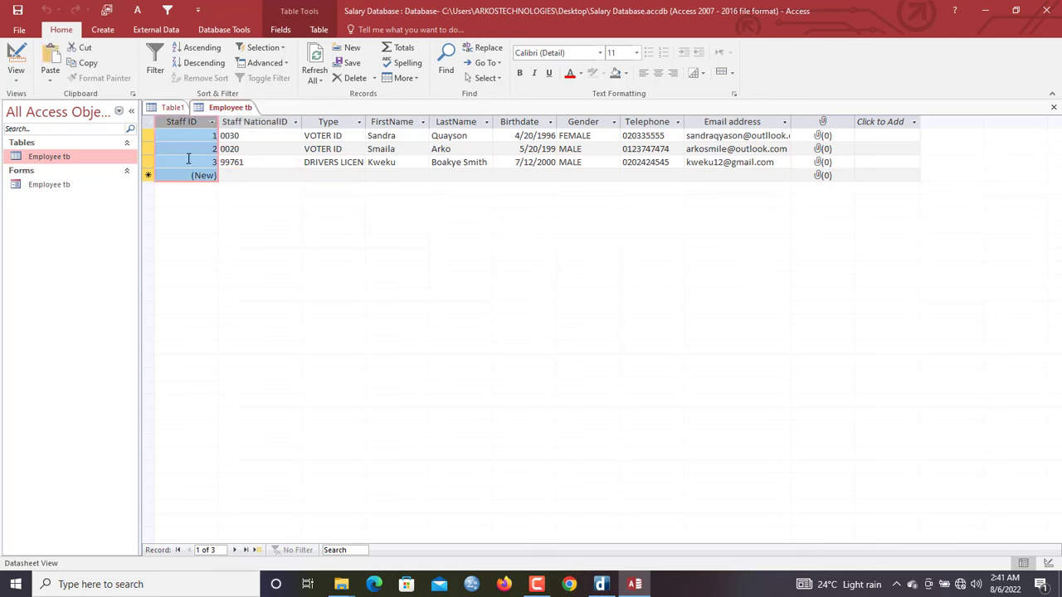
pyautogui.rightClick(226, 112)
pyautogui.click(242, 141)
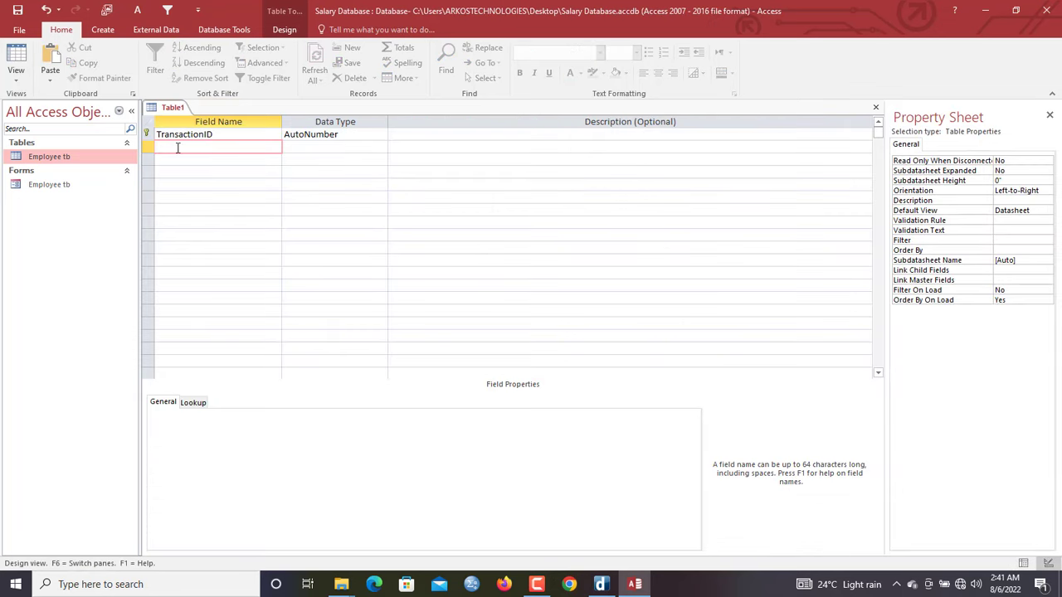
# Name the second field StaffID and give it the Number data type, matching Employee tb
pyautogui.write('StaffID')
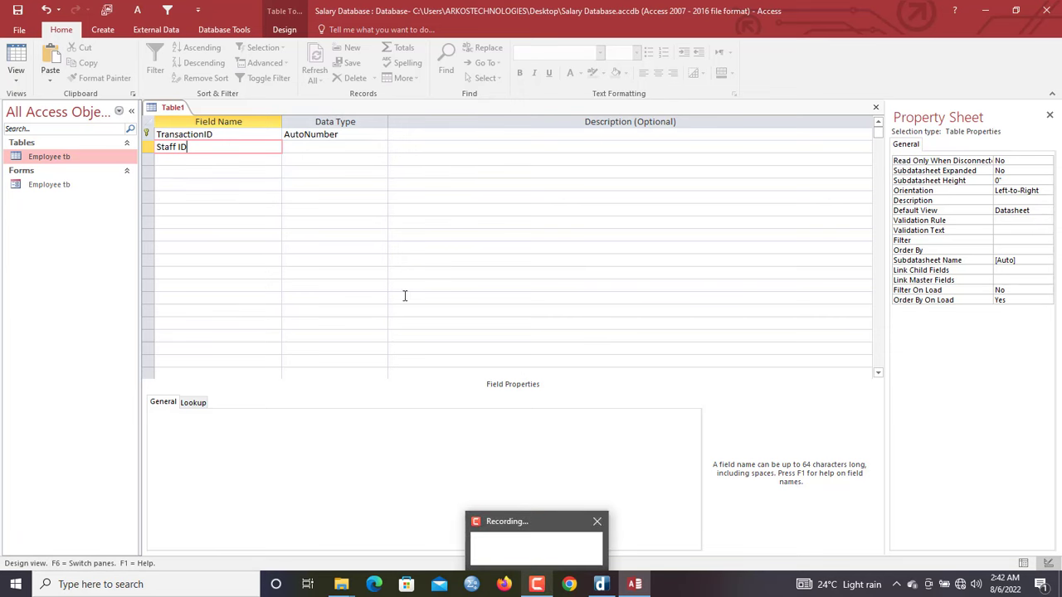
pyautogui.click(354, 146)
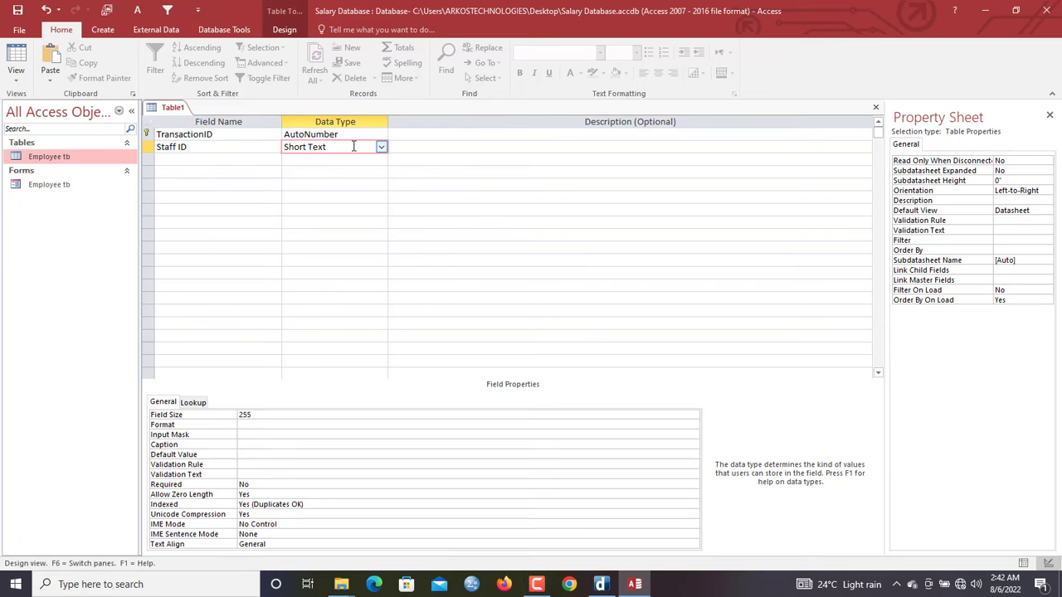
pyautogui.doubleClick(39, 160)
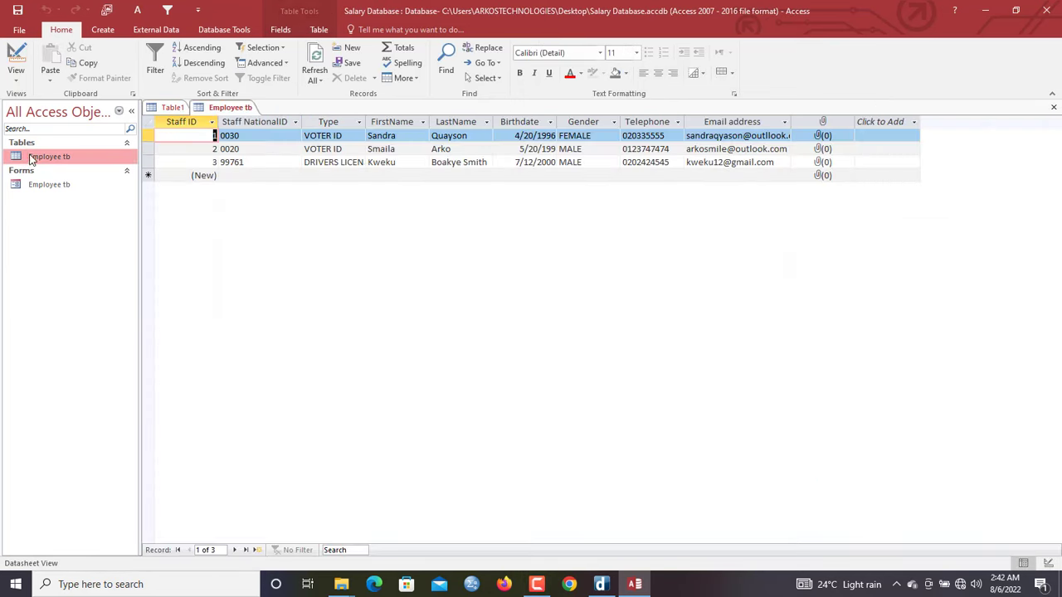
pyautogui.click(196, 121)
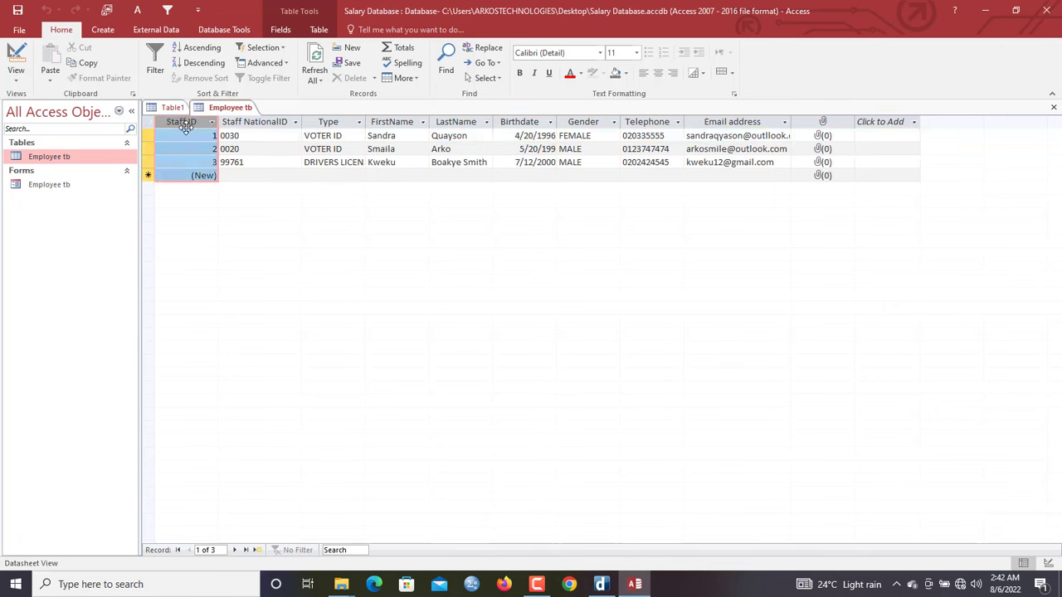
pyautogui.click(173, 110)
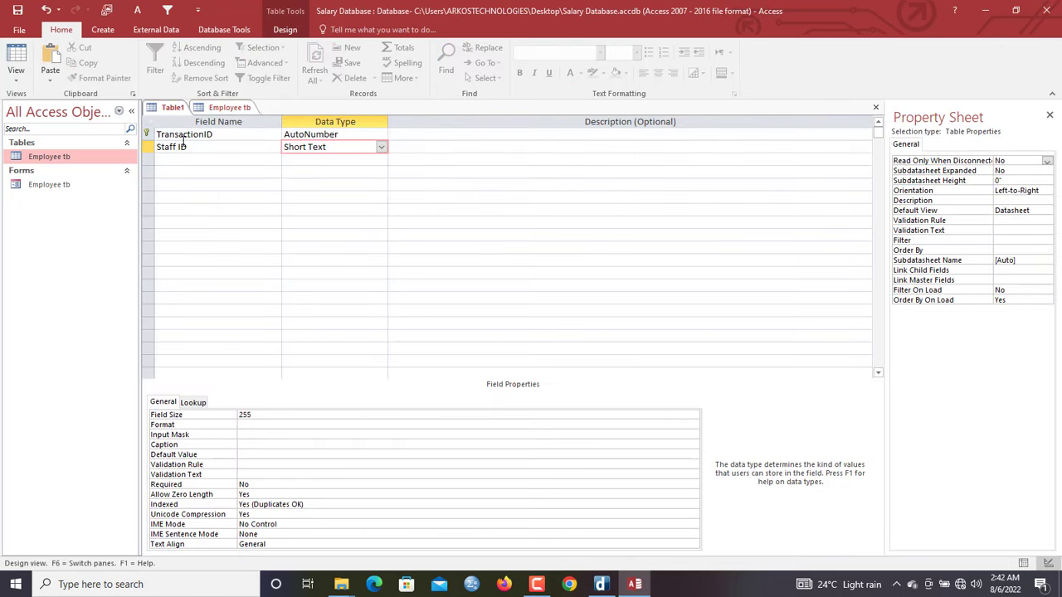
pyautogui.click(222, 108)
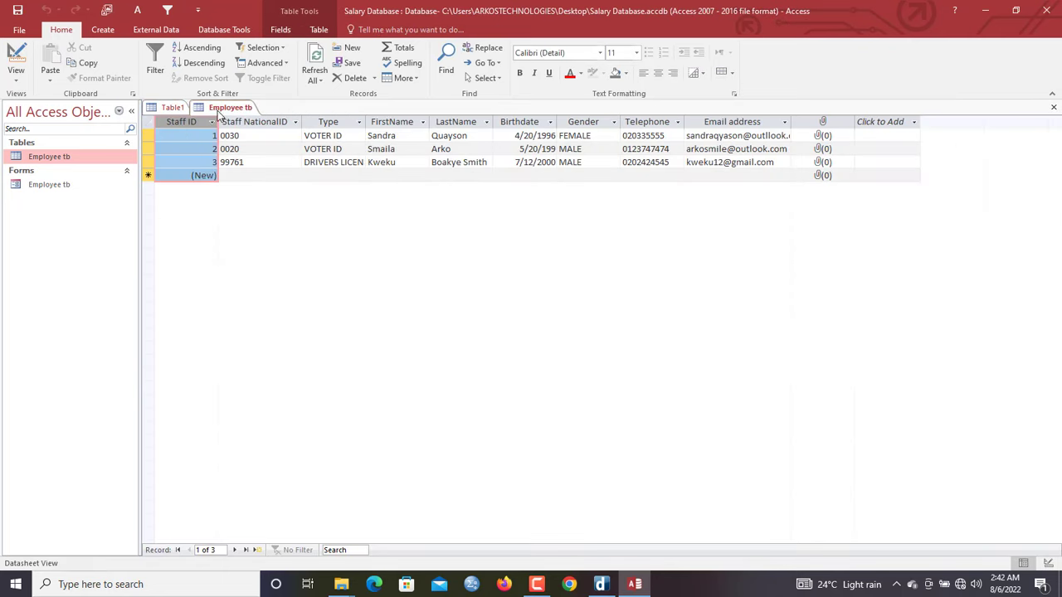
pyautogui.rightClick(222, 108)
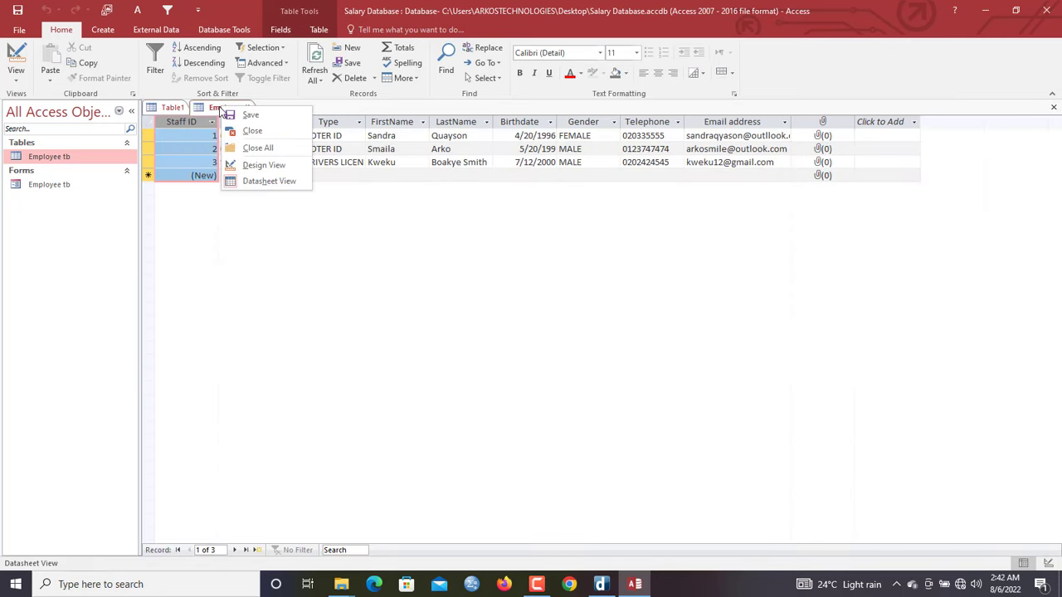
pyautogui.click(172, 107)
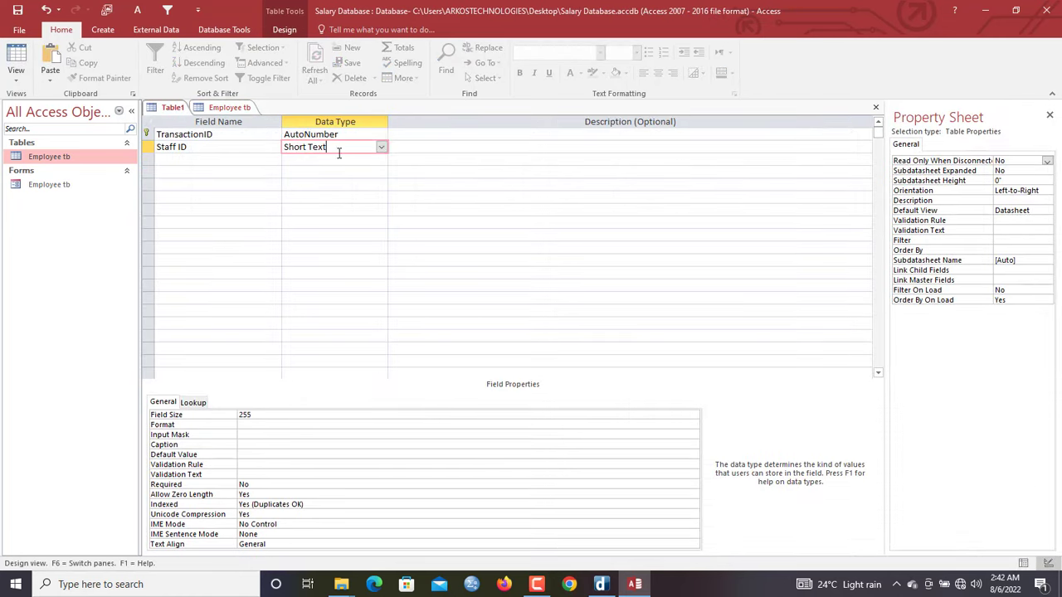
pyautogui.moveTo(334, 150); pyautogui.dragTo(250, 139)
pyautogui.write('number')
pyautogui.press('Tab')
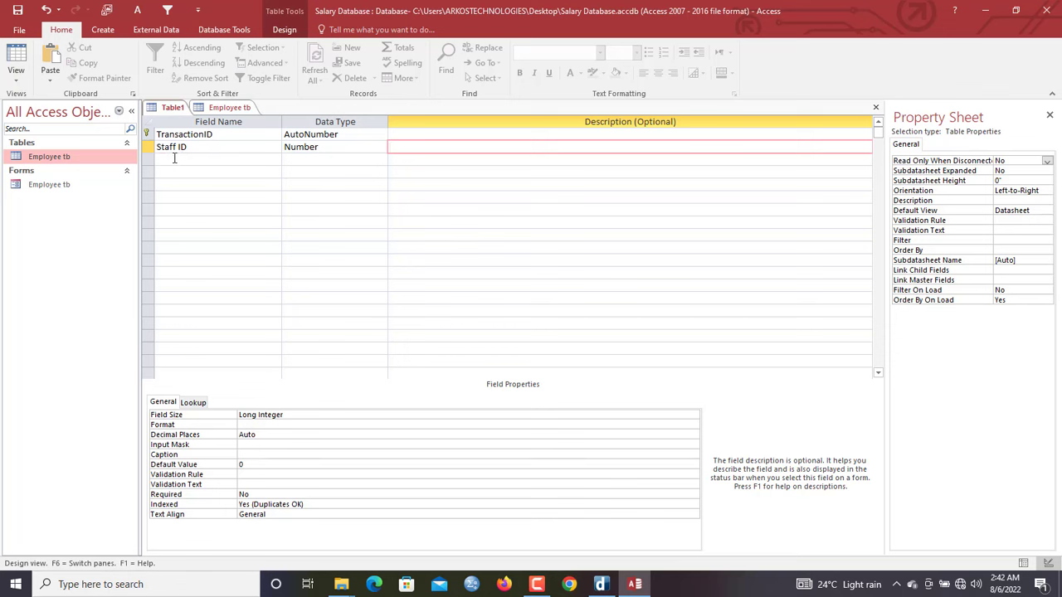
pyautogui.click(174, 159)
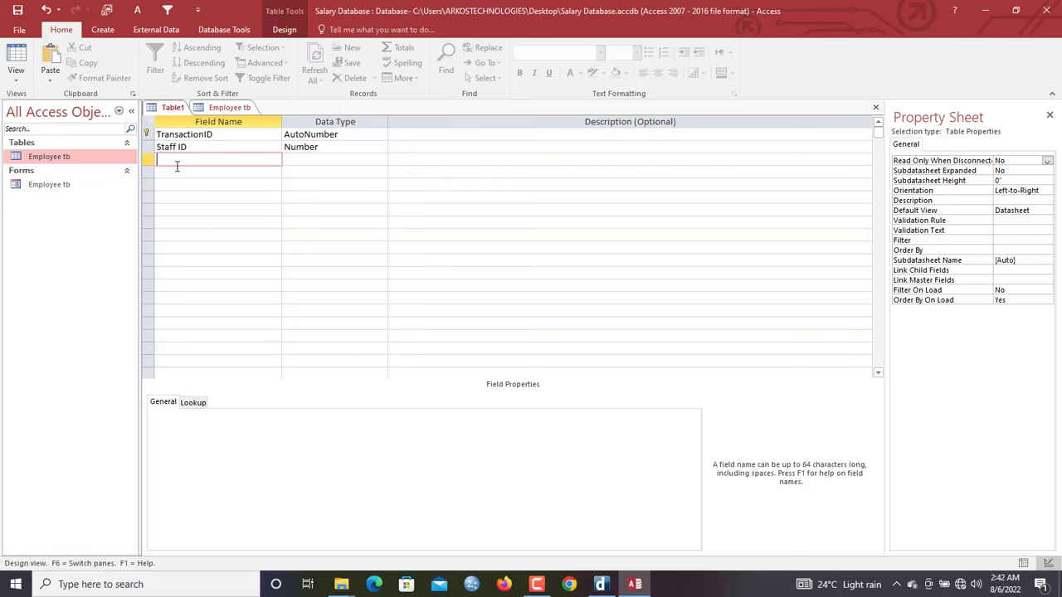
# Add a third field named PaymentDate with the Date/Time data type
pyautogui.write('B')
pyautogui.press('BackSpace')
pyautogui.write('Desi')
pyautogui.press('BackSpace')
pyautogui.press('BackSpace')
pyautogui.press('BackSpace')
pyautogui.press('BackSpace')
pyautogui.write('PaymentDate')
pyautogui.press('Tab')
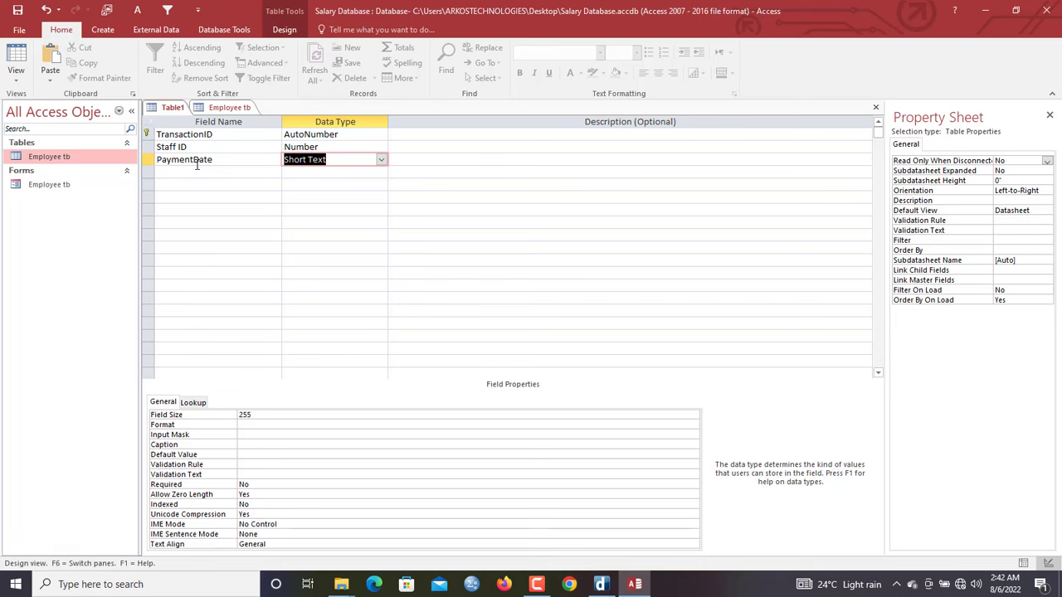
pyautogui.click(195, 160)
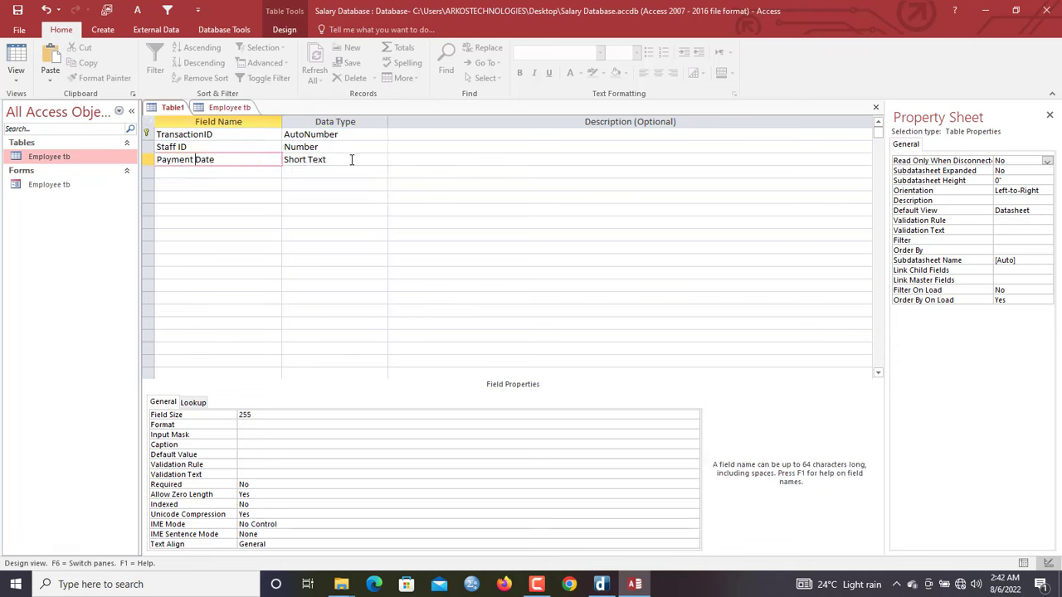
pyautogui.press('Tab')
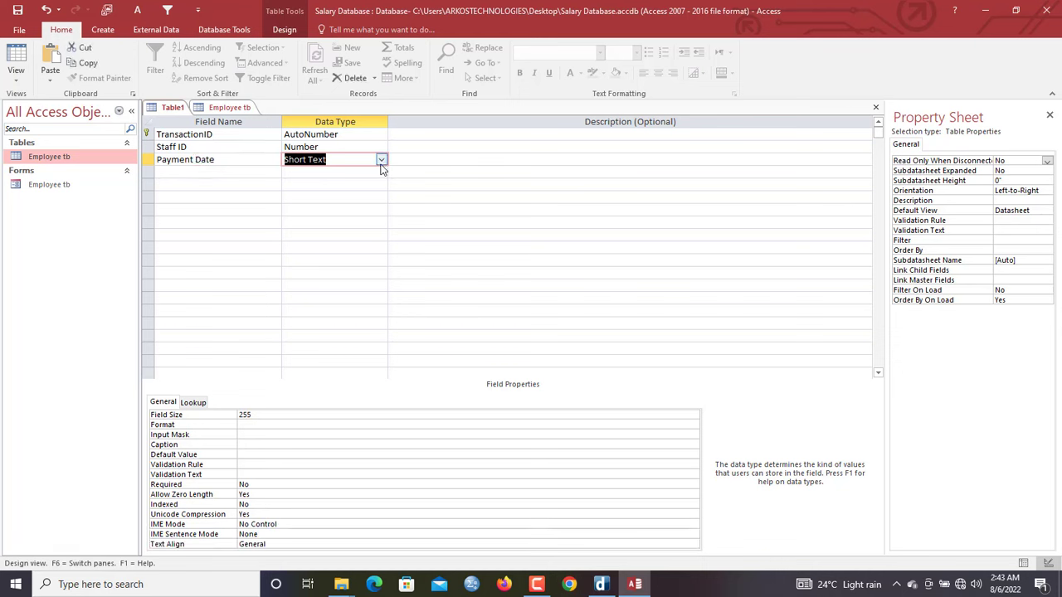
pyautogui.click(381, 159)
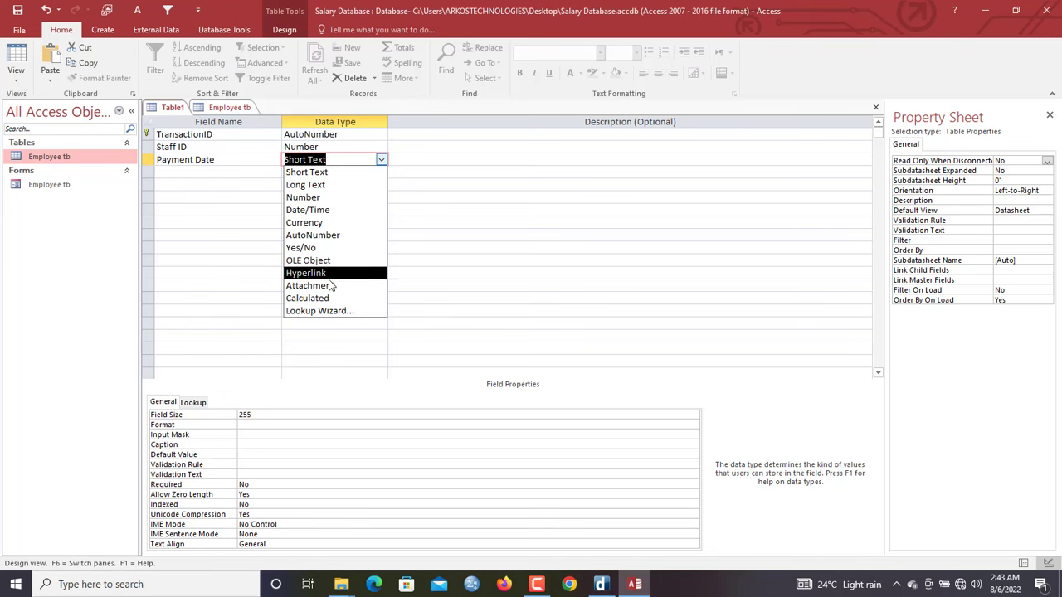
pyautogui.click(326, 210)
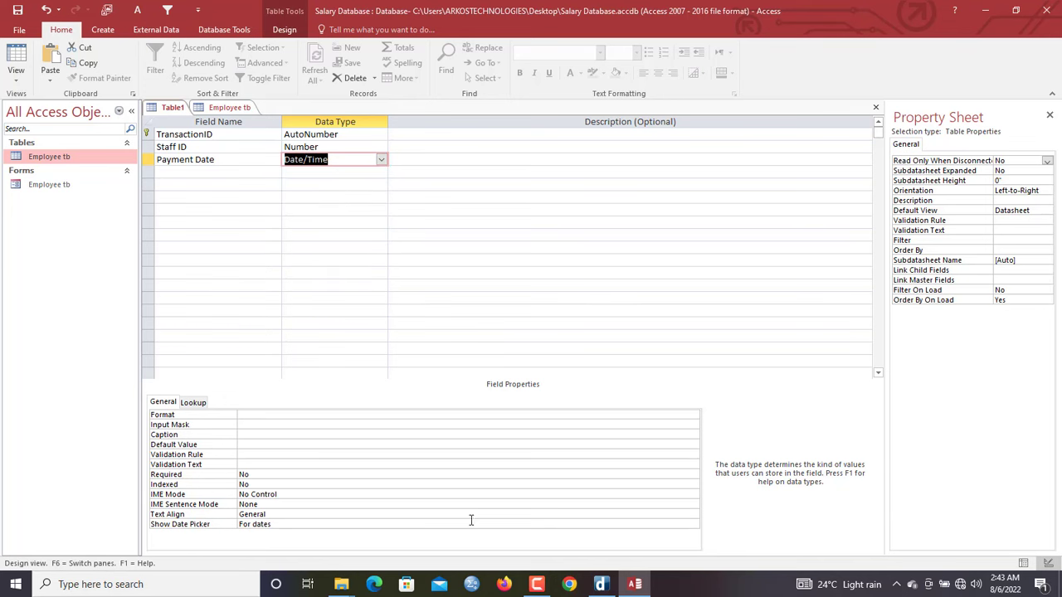
pyautogui.click(203, 173)
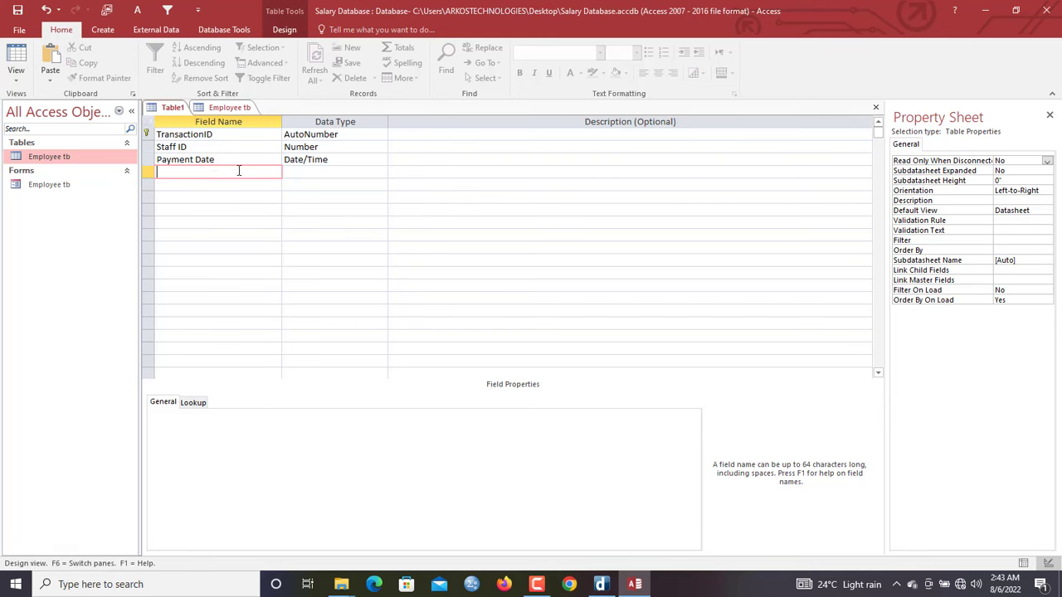
# Enter 'Salary Month-Year' as the fourth field name
pyautogui.click(332, 159)
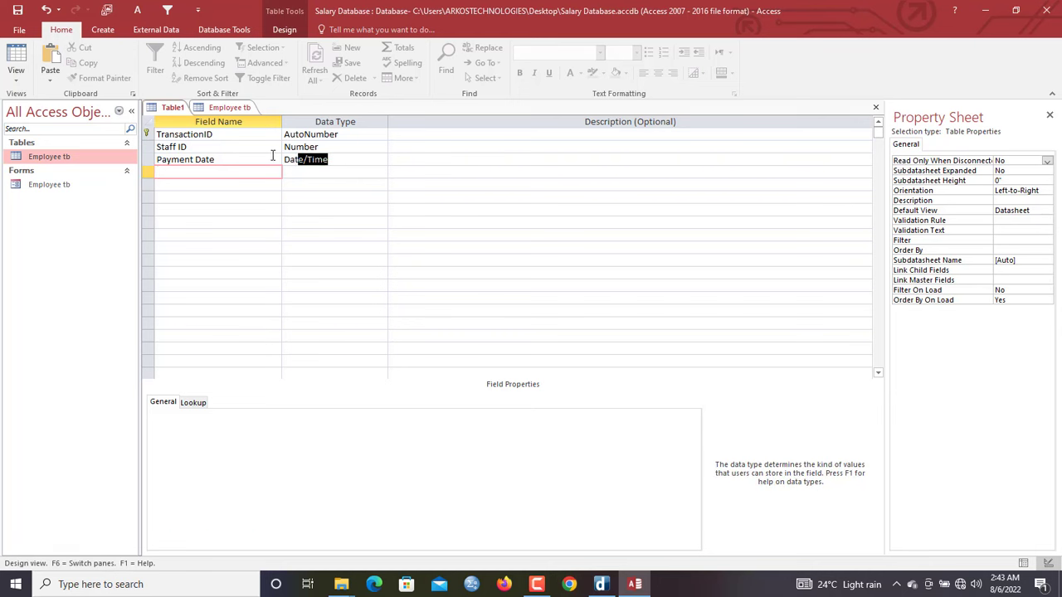
pyautogui.click(174, 172)
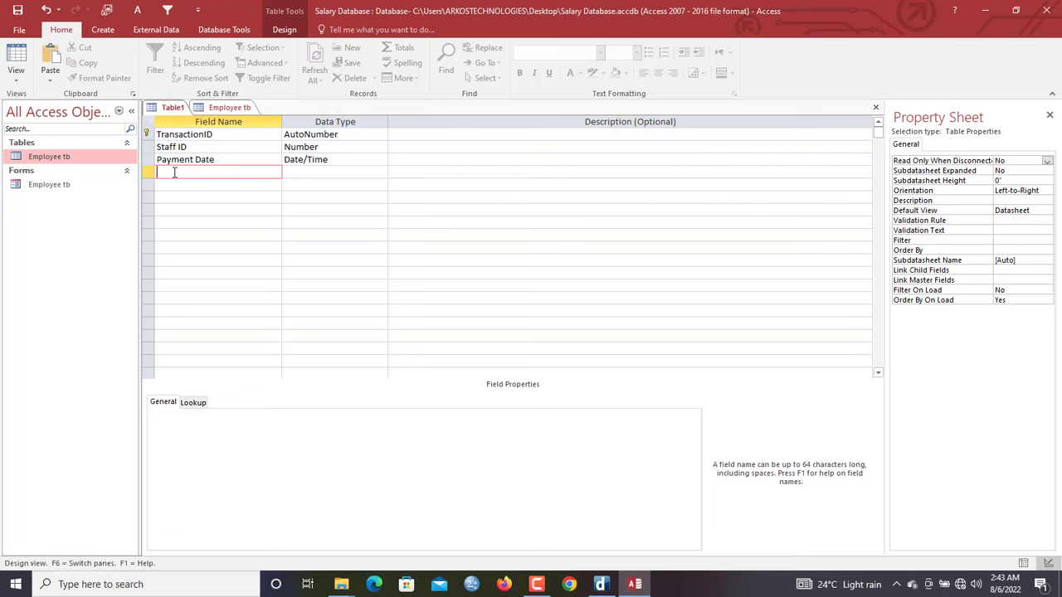
pyautogui.click(293, 172)
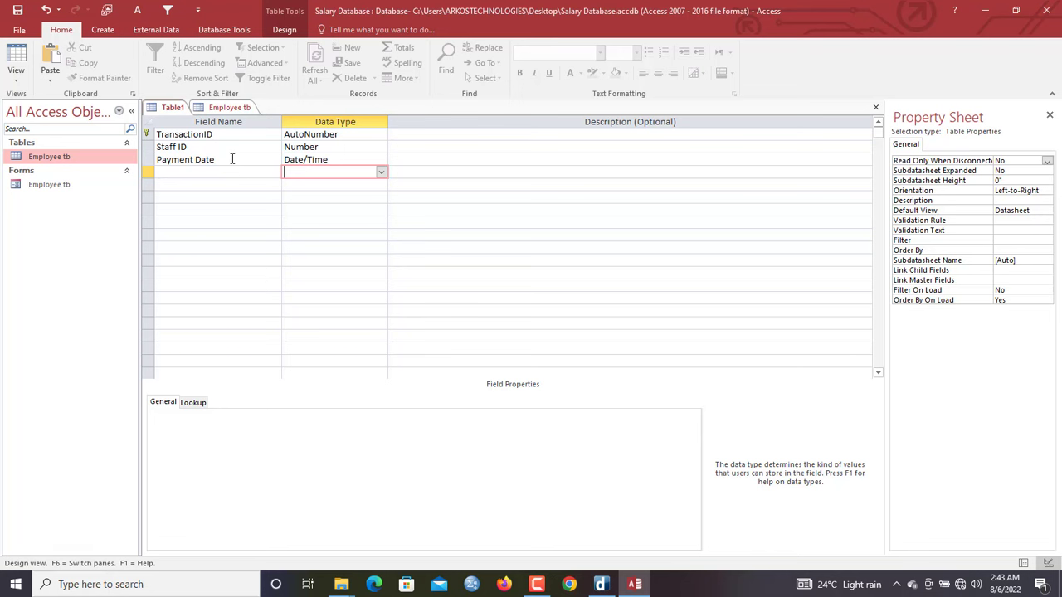
pyautogui.click(174, 171)
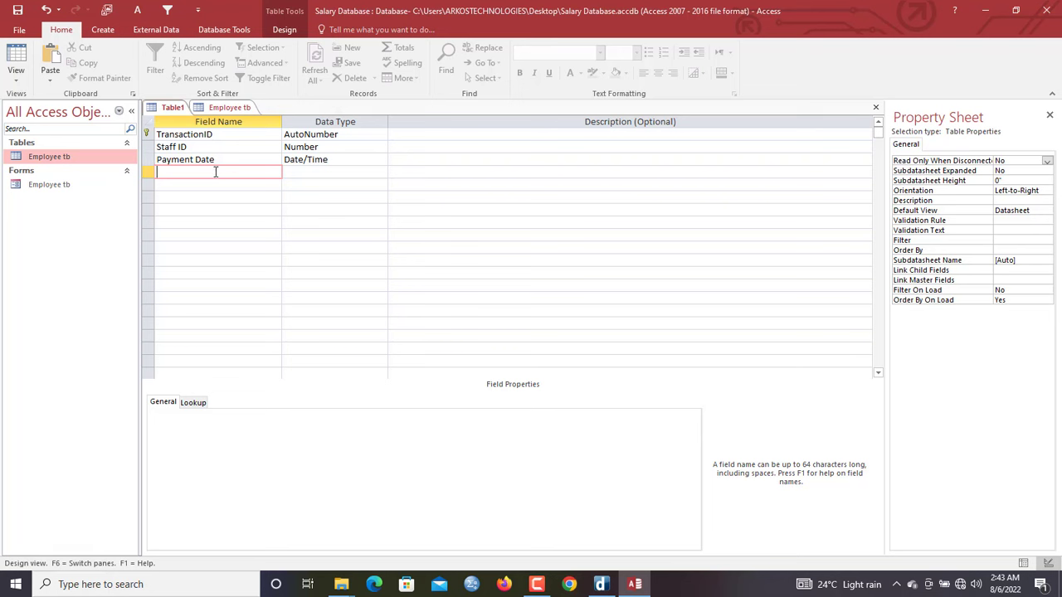
pyautogui.write('Salary Month-Year')
pyautogui.press('Tab')
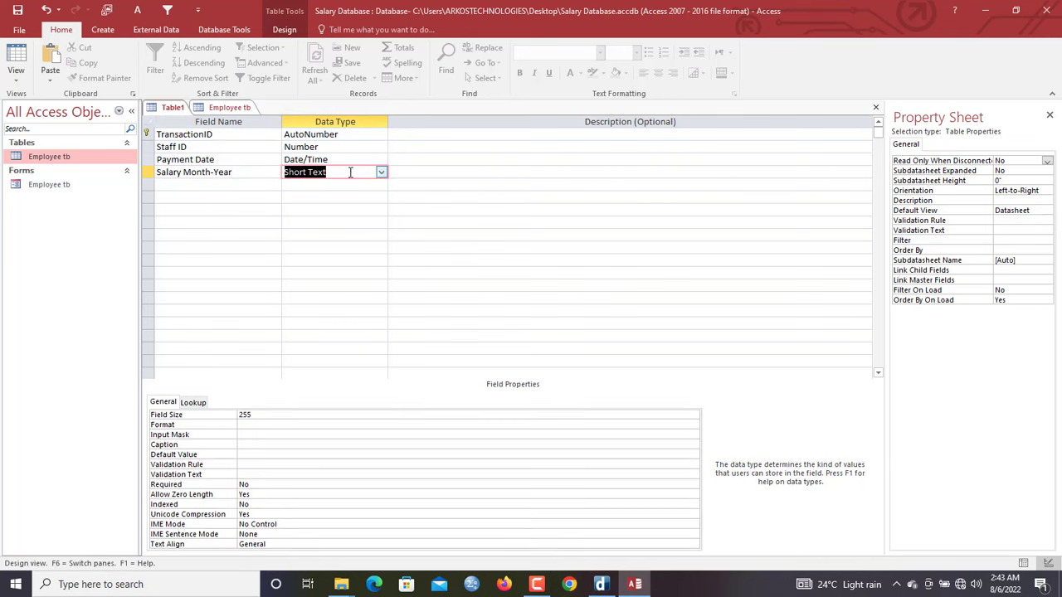
pyautogui.click(381, 173)
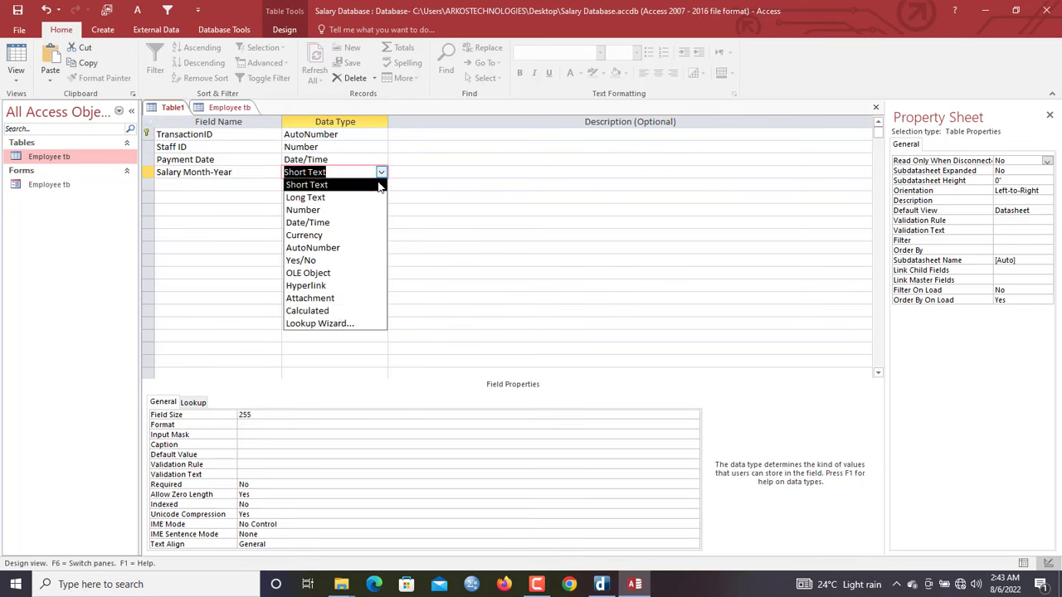
# Start a typed-in lookup list for Salary Month-Year with JAN-22 as the first value
pyautogui.click(332, 324)
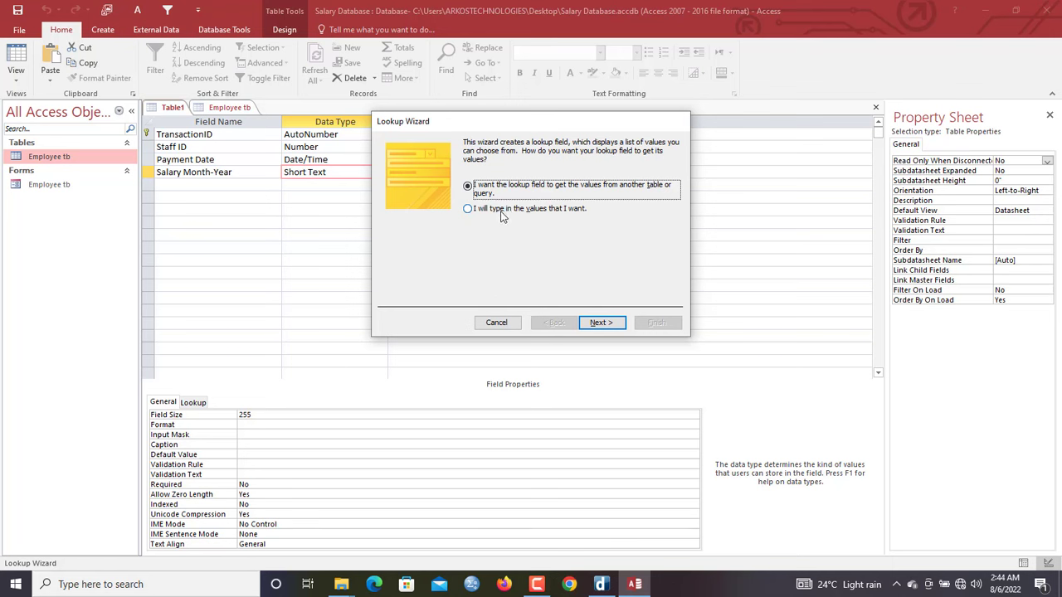
pyautogui.click(501, 214)
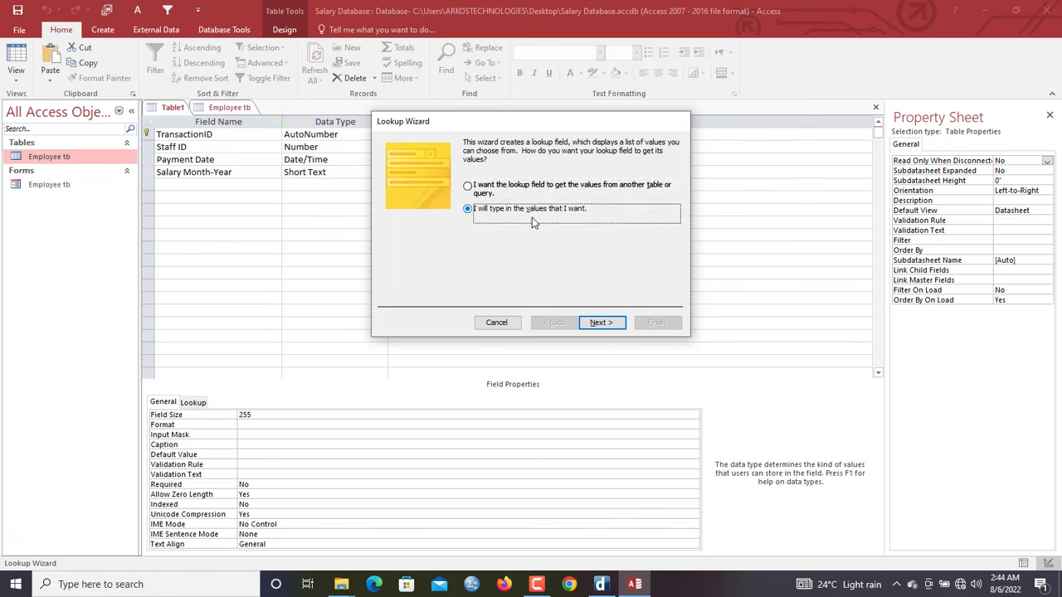
pyautogui.click(601, 322)
pyautogui.click(434, 221)
pyautogui.press('capslock')
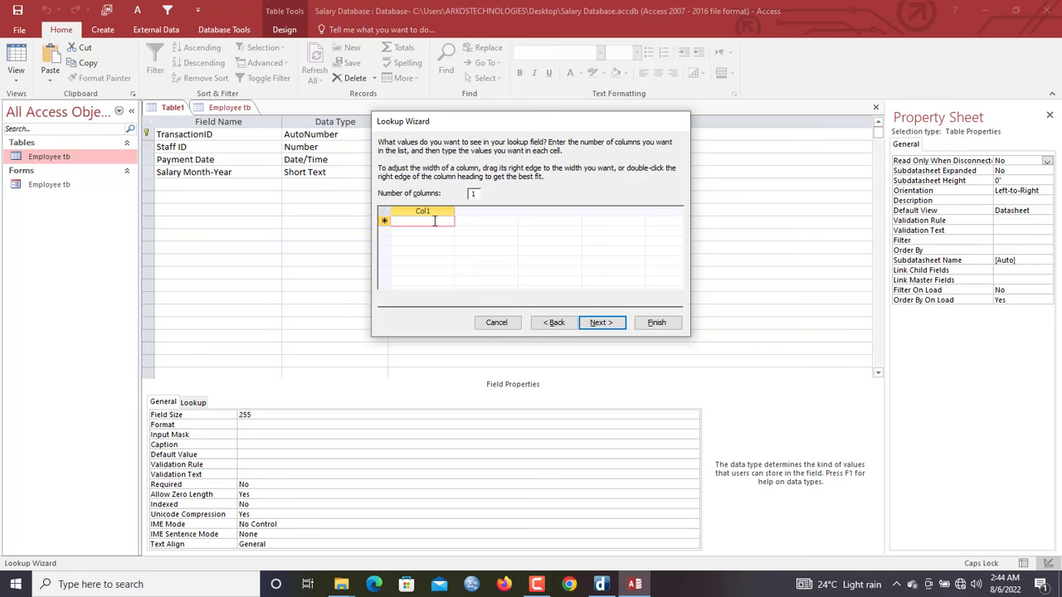
pyautogui.write('A')
pyautogui.press('BackSpace')
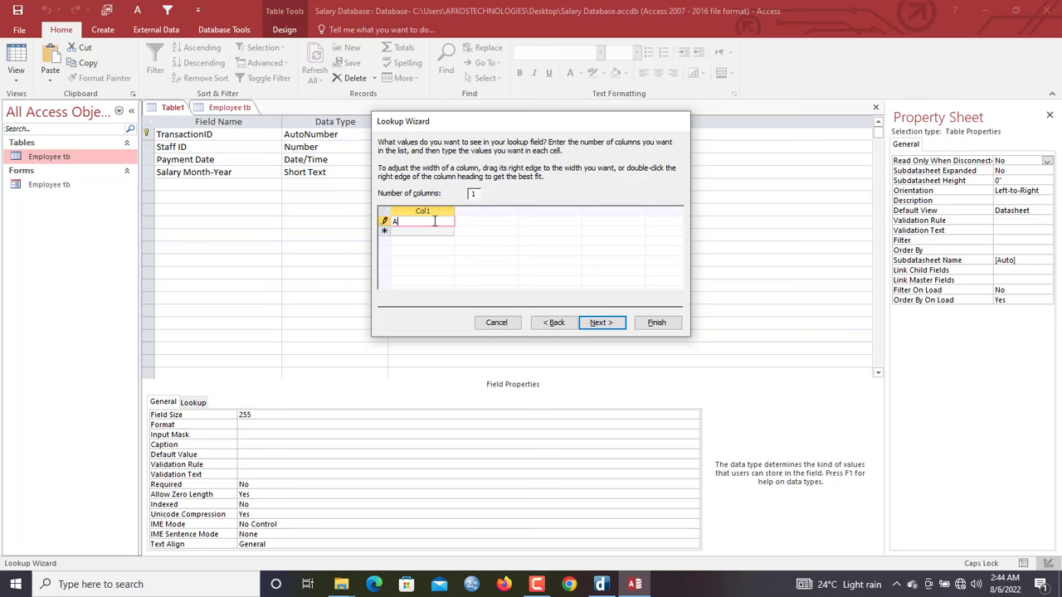
pyautogui.press('BackSpace')
pyautogui.write('JAN')
pyautogui.write('-202')
pyautogui.press('BackSpace')
pyautogui.press('BackSpace')
pyautogui.write('2')
pyautogui.click(429, 233)
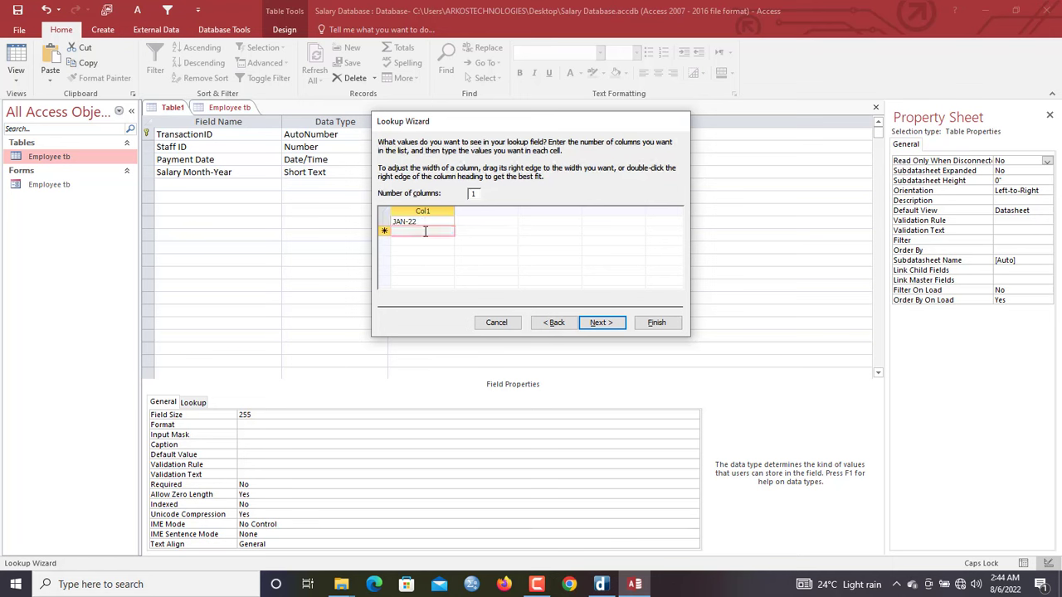
# Add FEB-22 through JUNE-22 to the lookup, limit entries to the list, and finish
pyautogui.write('FEB-22')
pyautogui.click(412, 241)
pyautogui.write('M')
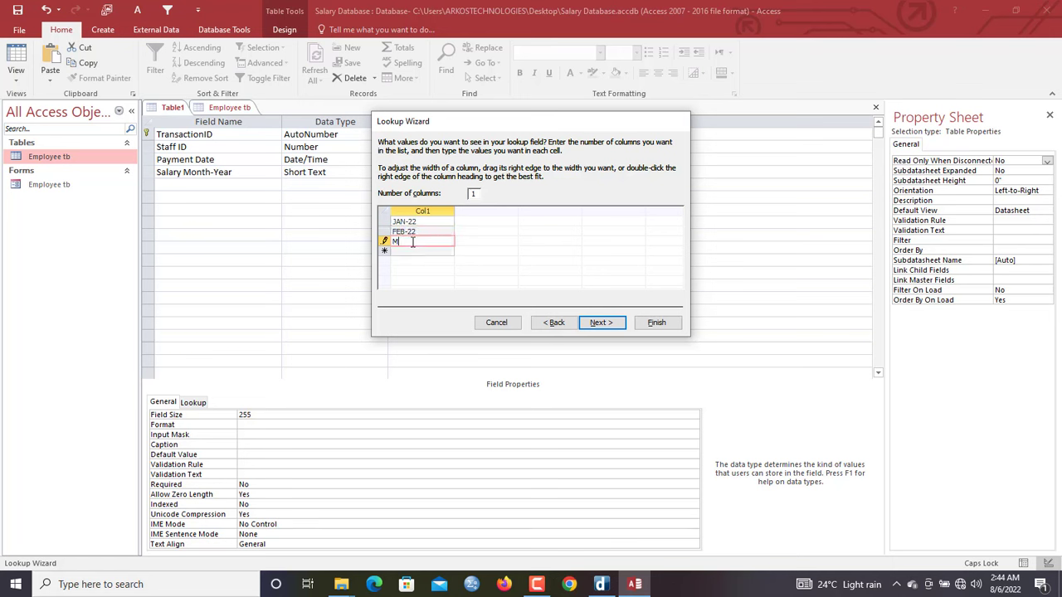
pyautogui.write('AR-22')
pyautogui.click(414, 251)
pyautogui.write('APR')
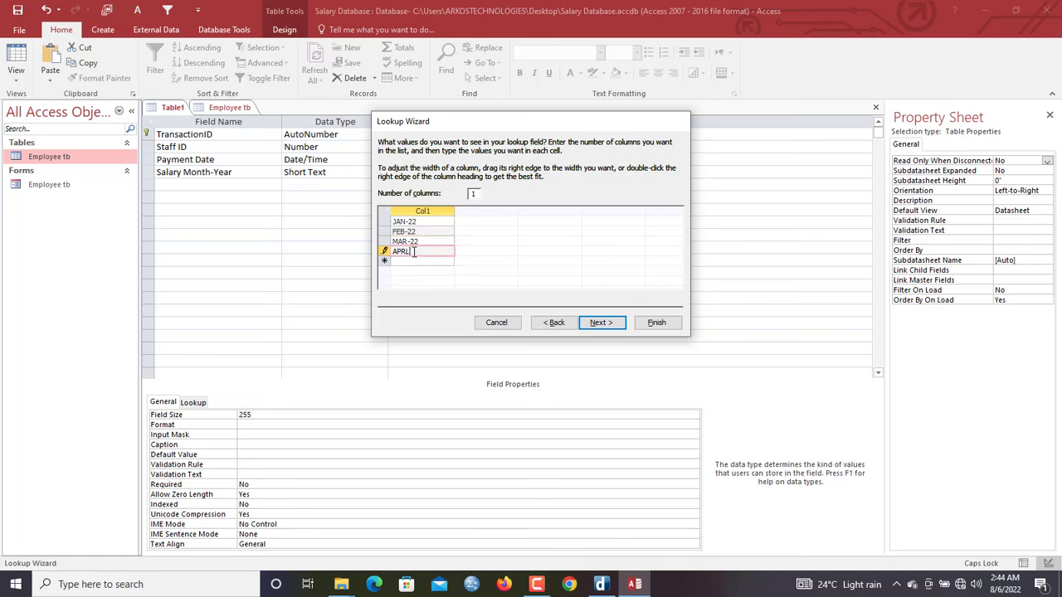
pyautogui.write('-22')
pyautogui.click(415, 261)
pyautogui.write('MAY')
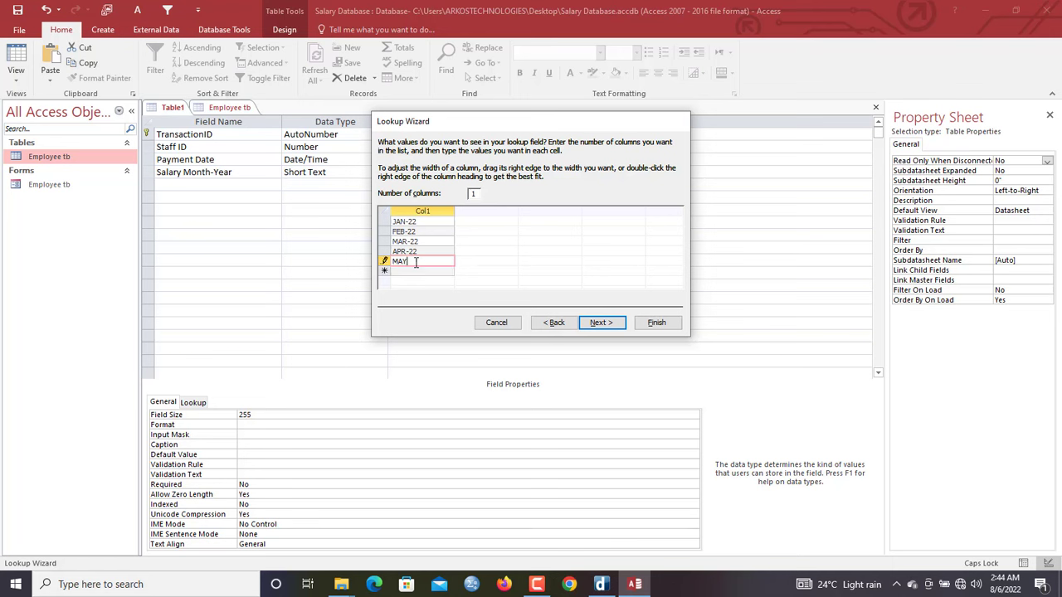
pyautogui.write('-22')
pyautogui.click(419, 270)
pyautogui.write('UN')
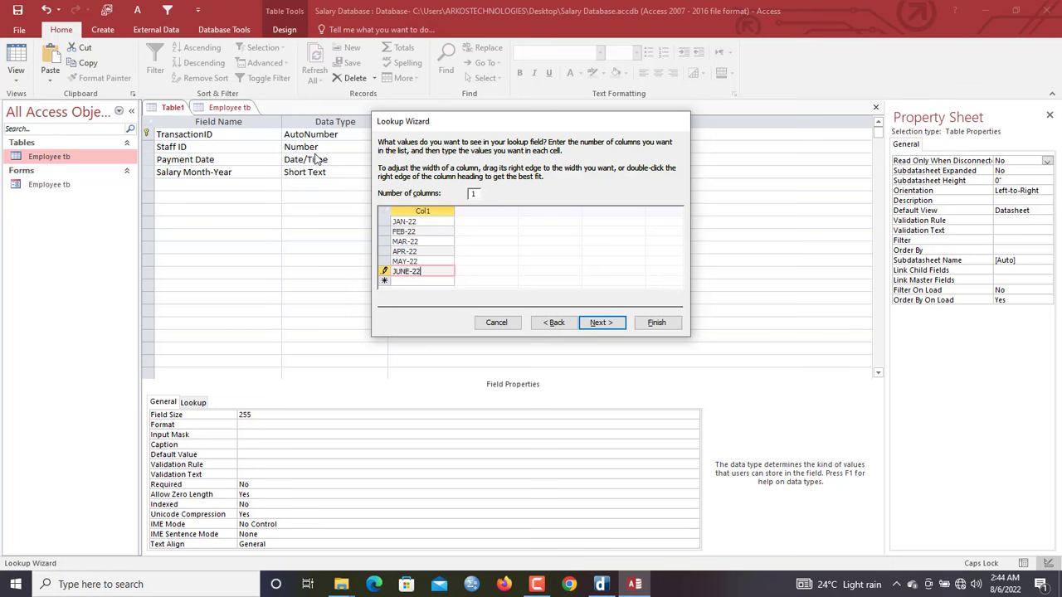
pyautogui.click(608, 324)
pyautogui.click(483, 187)
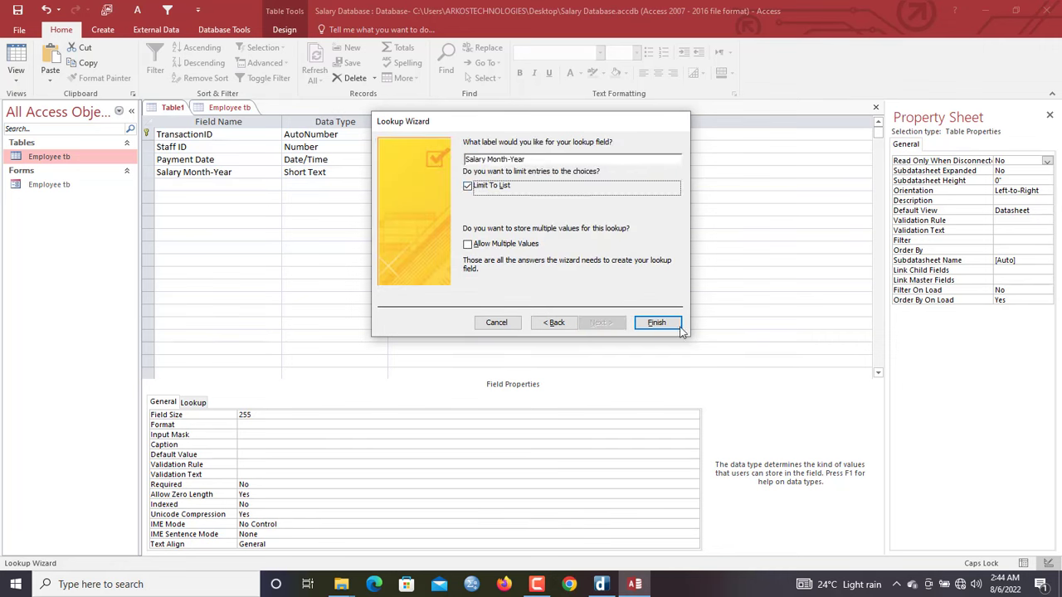
pyautogui.click(655, 322)
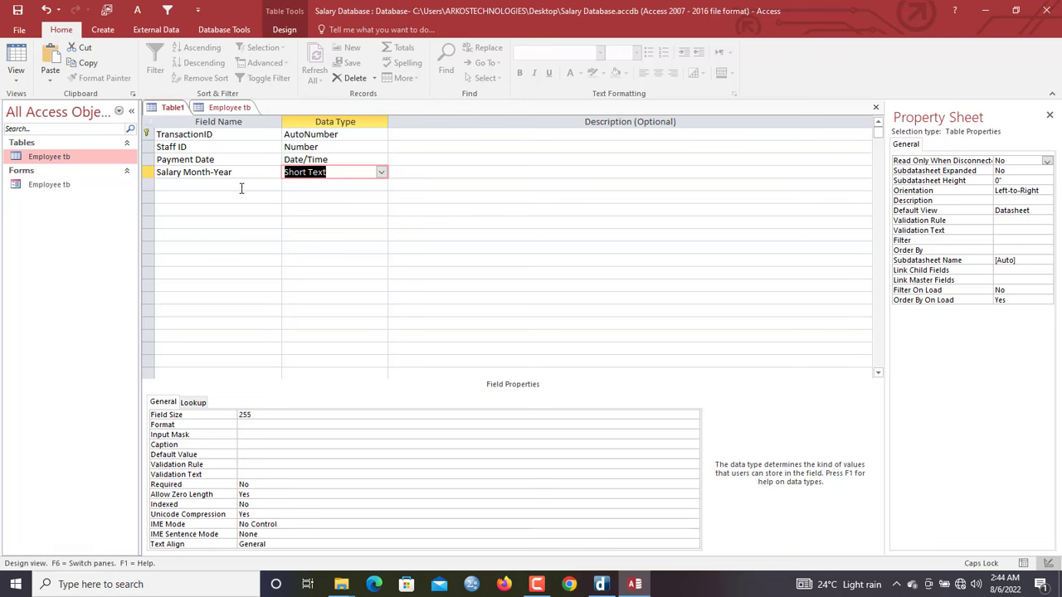
# Add a Basic salary field with the Currency data type
pyautogui.click(180, 185)
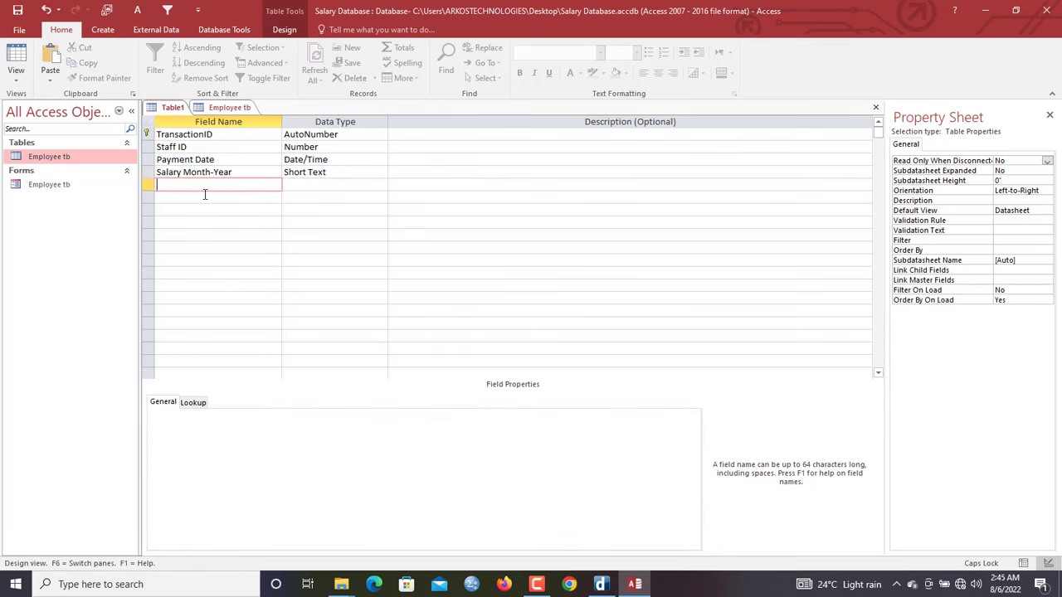
pyautogui.write('bAS')
pyautogui.press('BackSpace')
pyautogui.press('BackSpace')
pyautogui.press('BackSpace')
pyautogui.write('B')
pyautogui.press('capslock')
pyautogui.write('asic salary')
pyautogui.press('Tab')
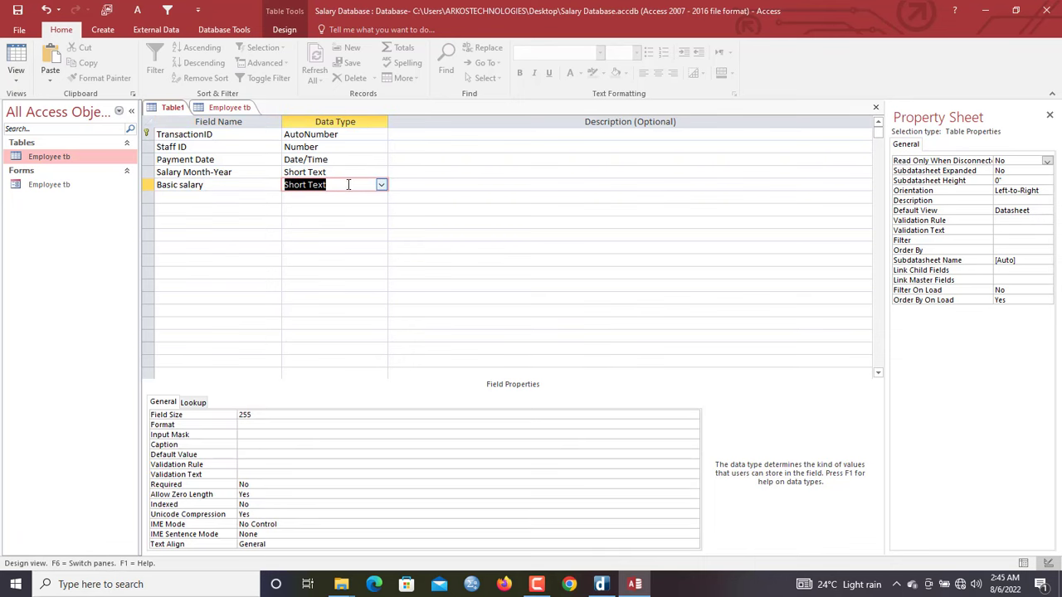
pyautogui.write('currency')
pyautogui.press('Tab')
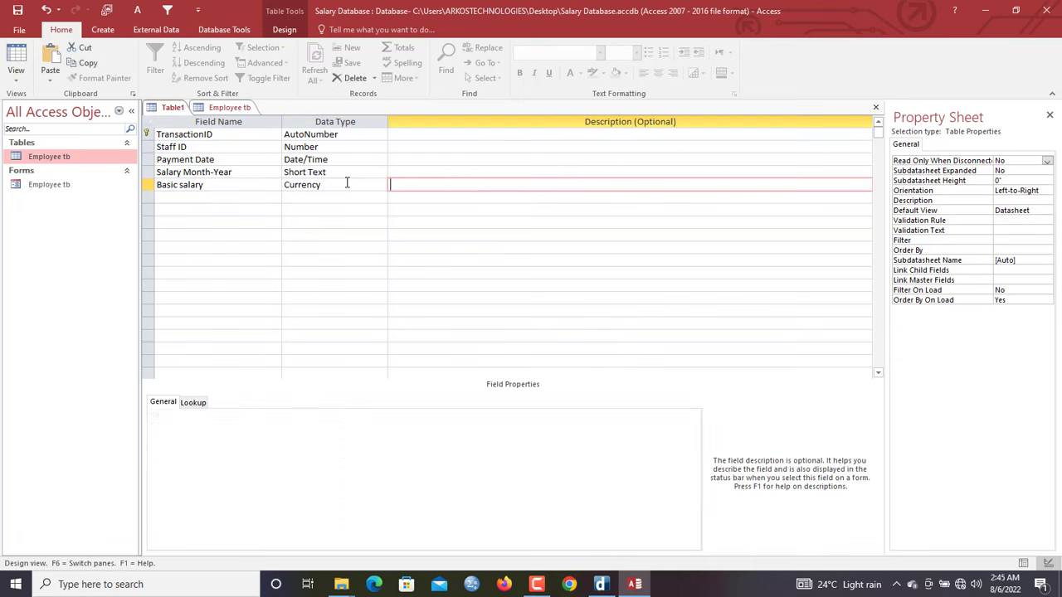
# Give Basic salary validation rule >=0 with text 'Invalid Amount Entered. Please Enter again.'
pyautogui.click(335, 184)
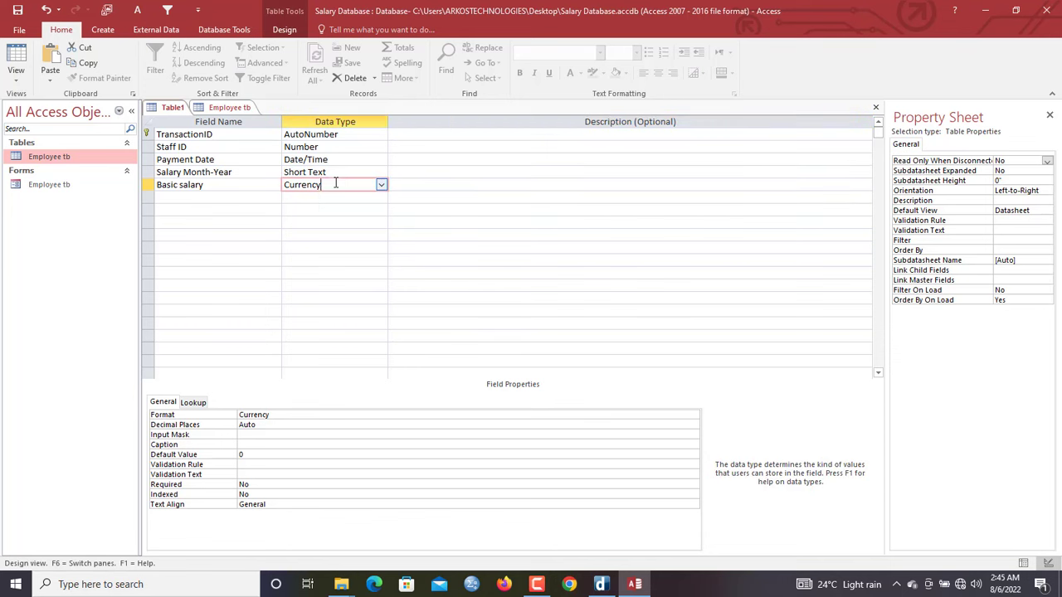
pyautogui.click(256, 456)
pyautogui.click(247, 466)
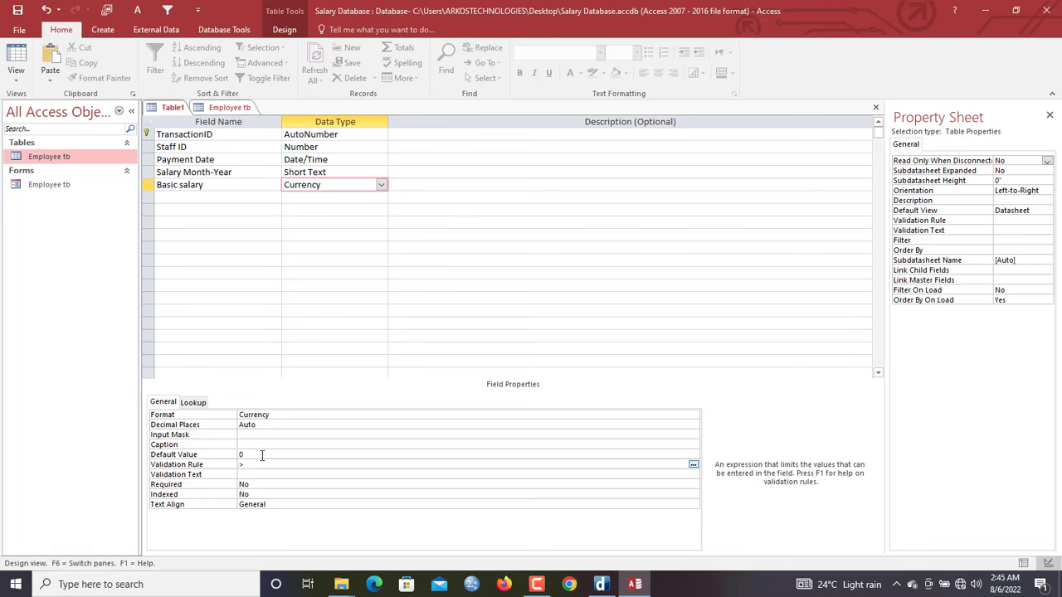
pyautogui.write('>=0')
pyautogui.click(252, 474)
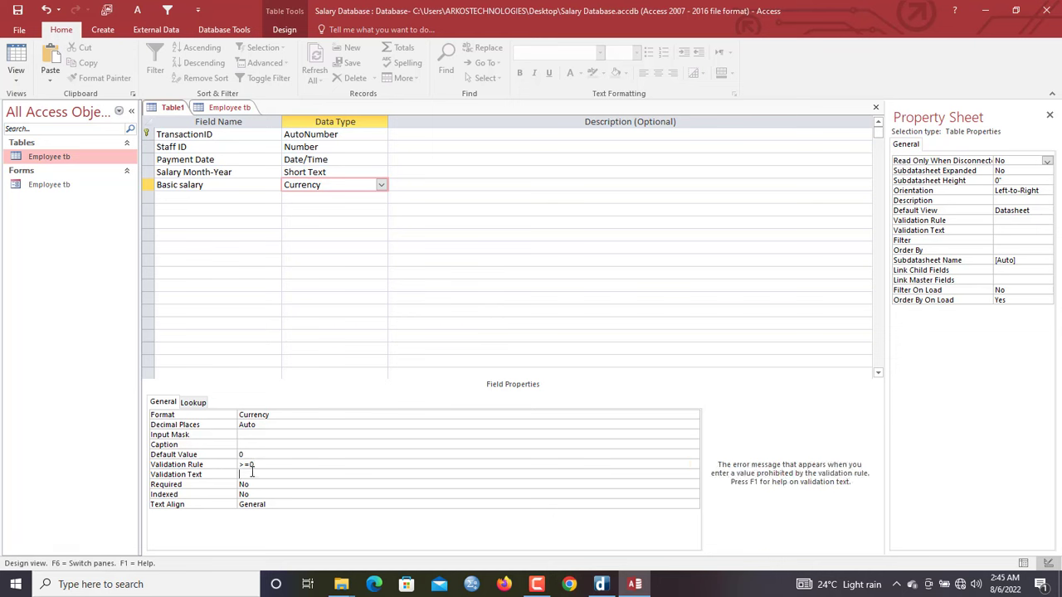
pyautogui.write('INvalalid Amount n')
pyautogui.press('BackSpace')
pyautogui.write('Entered. Please Enter again.')
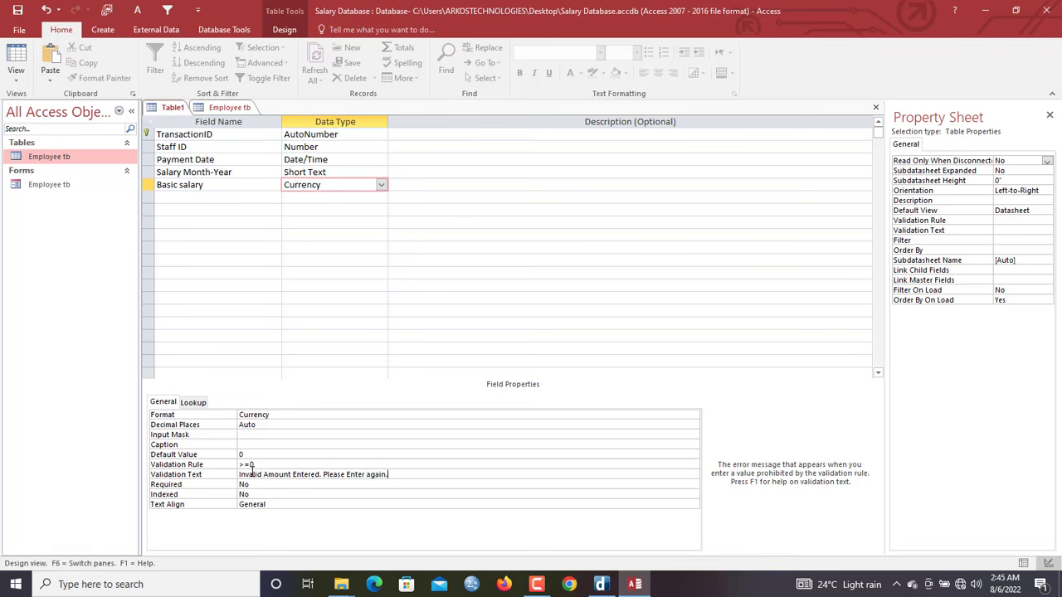
pyautogui.moveTo(548, 589)
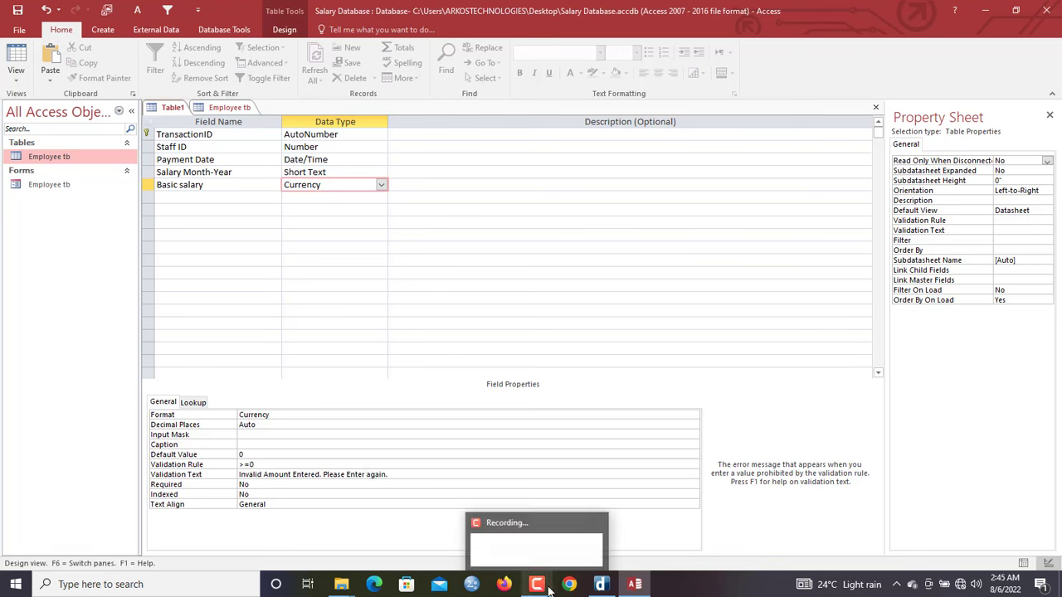
pyautogui.click(197, 199)
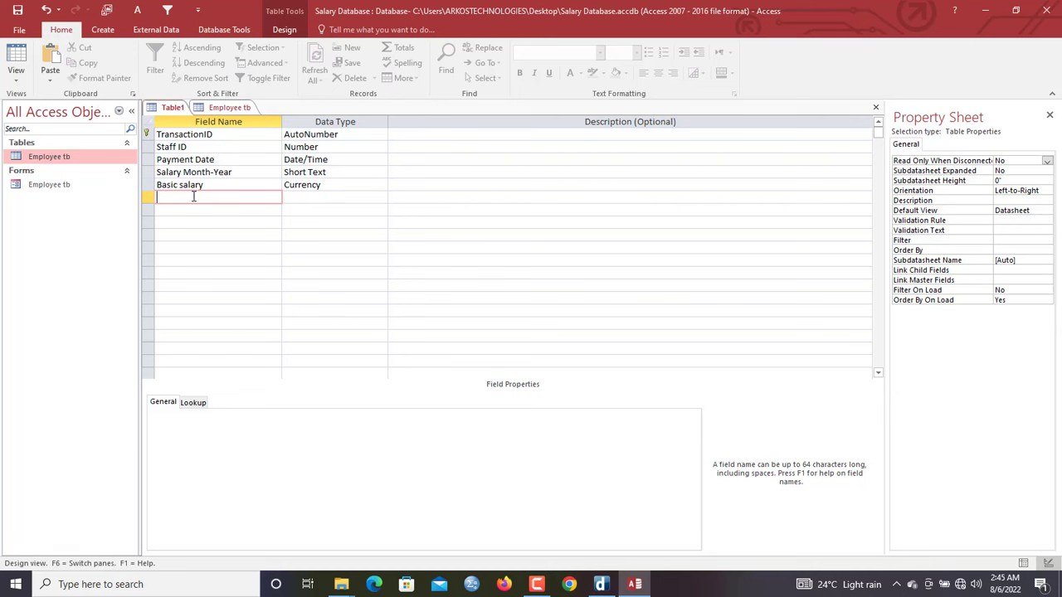
# Add Health allowance, Transport Allowance and Bonus fields, each with the Currency data type
pyautogui.write('Health allowance')
pyautogui.press('Tab')
pyautogui.write('cu')
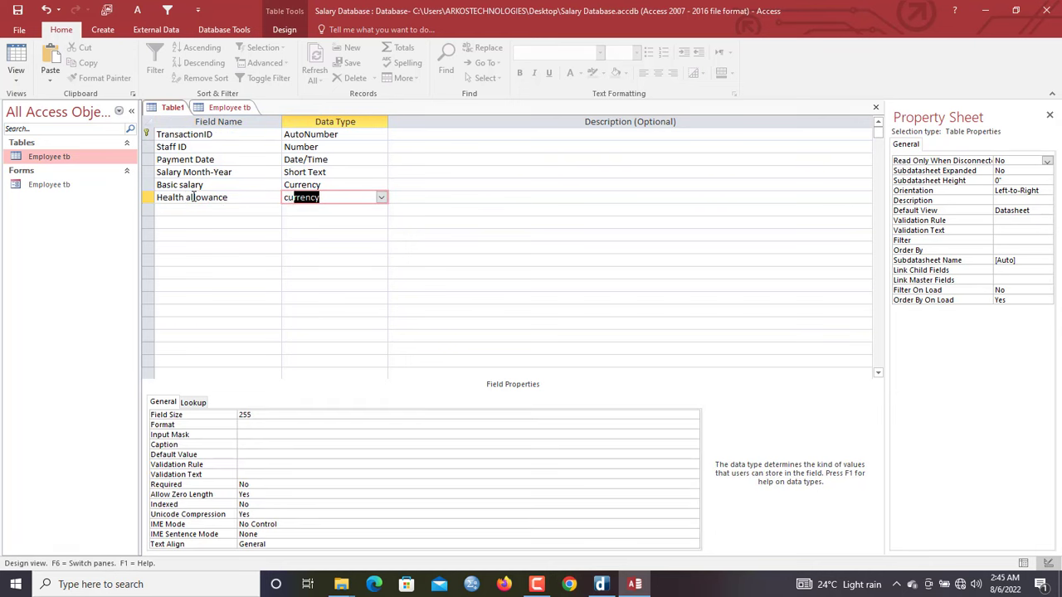
pyautogui.press('Tab')
pyautogui.click(191, 211)
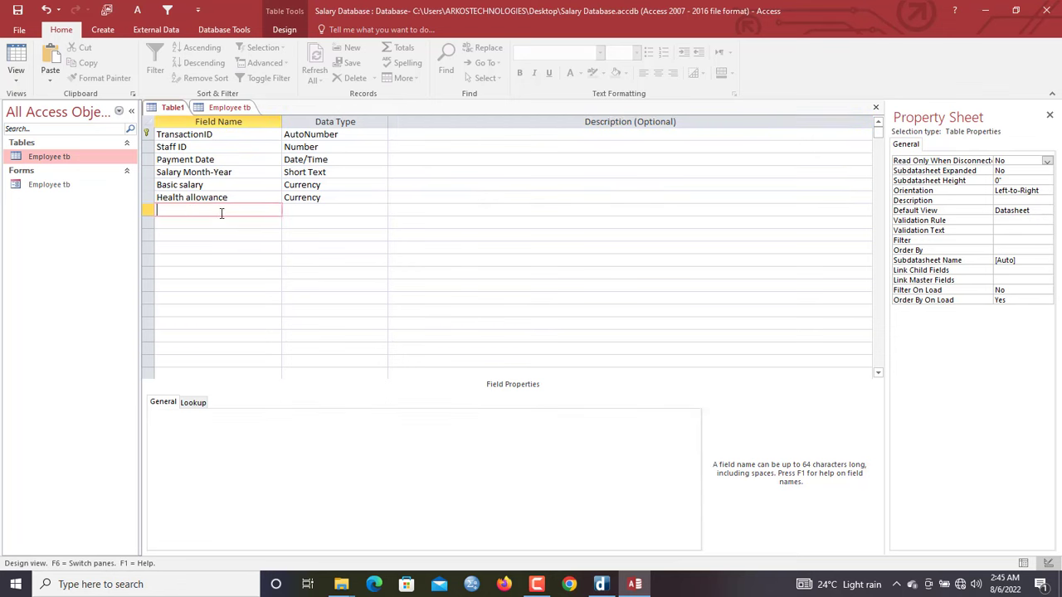
pyautogui.write('Transport Allowance')
pyautogui.press('Tab')
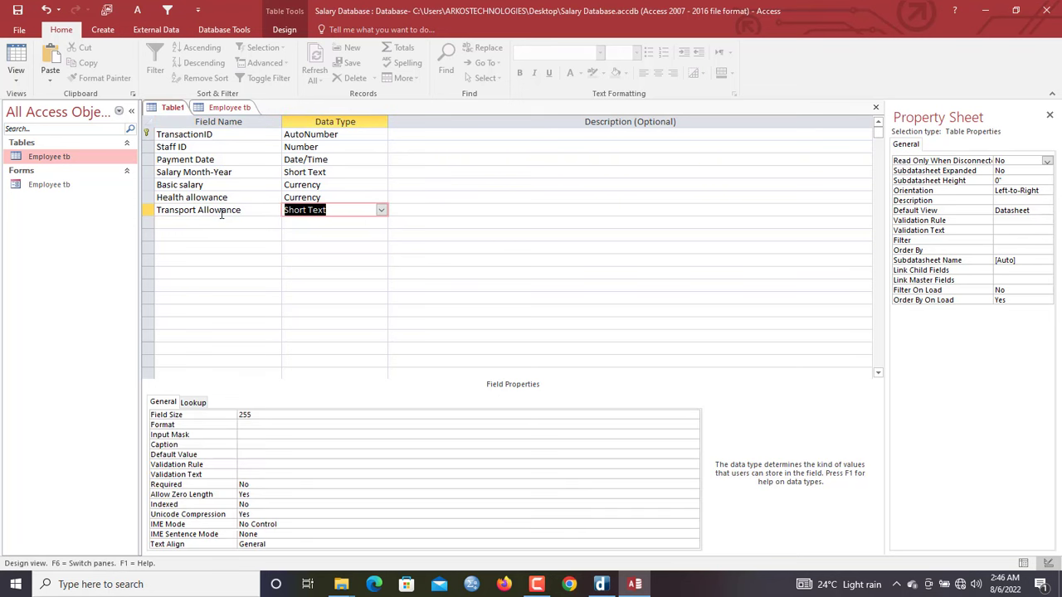
pyautogui.write('currency')
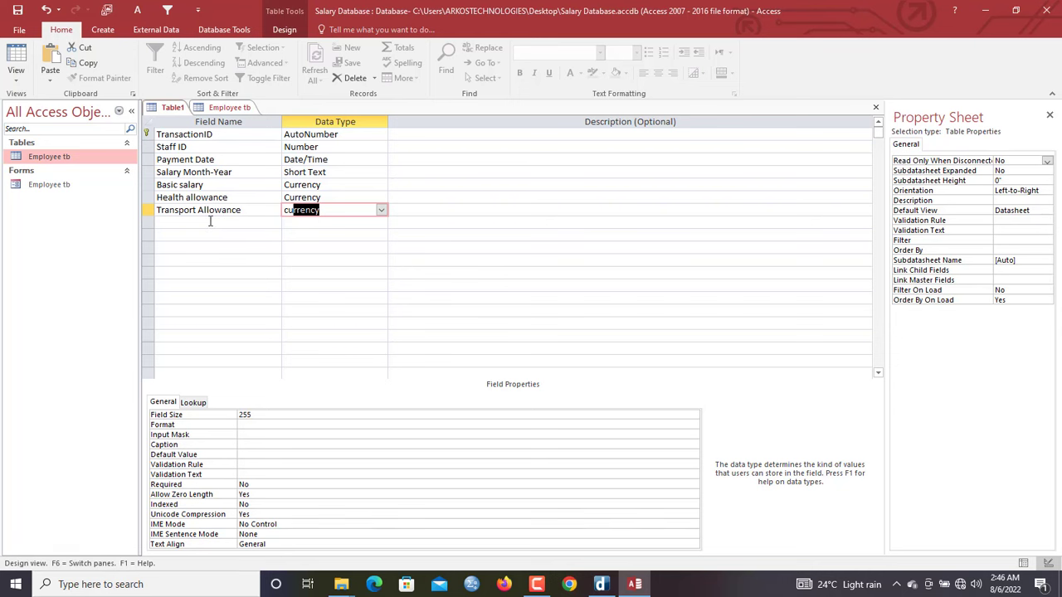
pyautogui.click(210, 222)
pyautogui.write('Bonus')
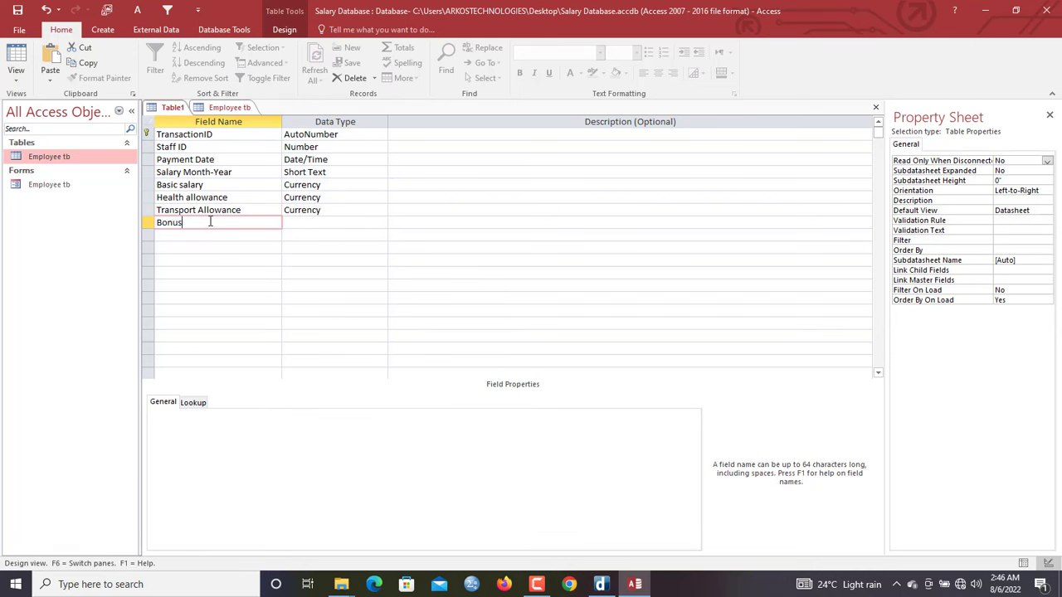
pyautogui.press('Tab')
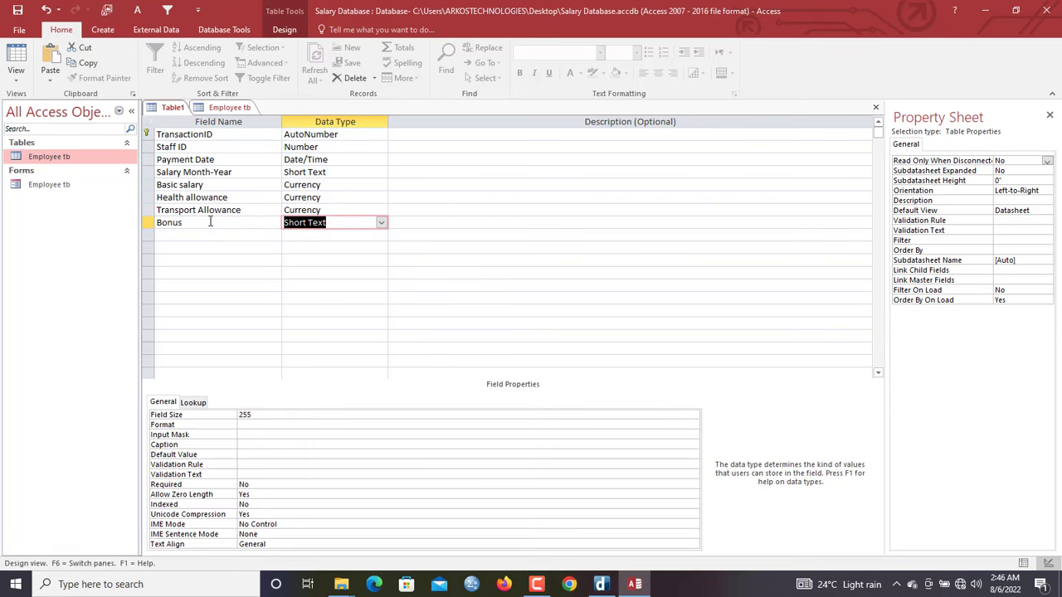
pyautogui.write('currency')
pyautogui.click(189, 236)
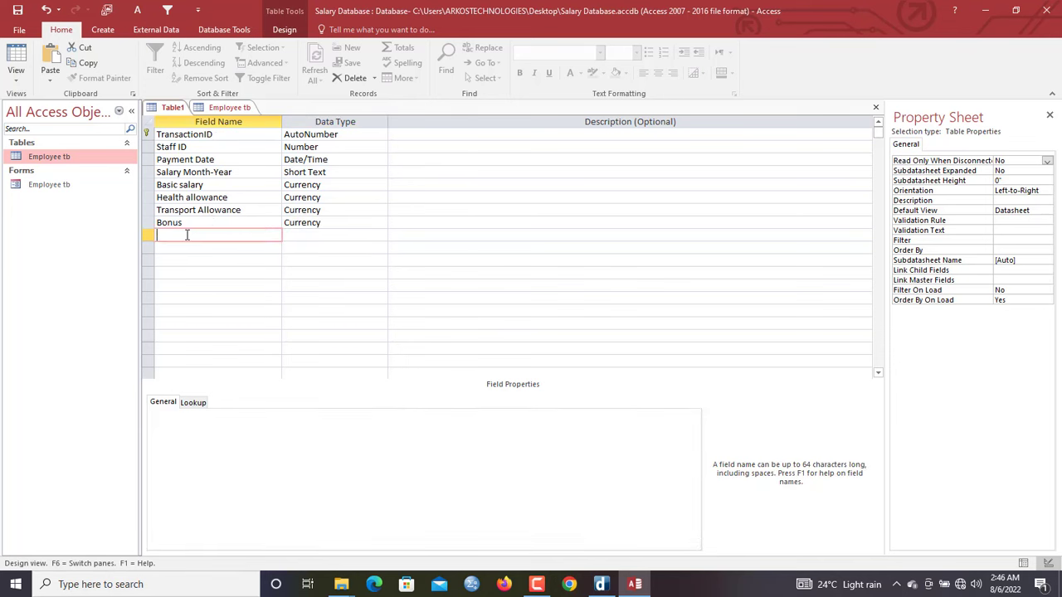
# Save the new table under the name Salaries
pyautogui.rightClick(181, 108)
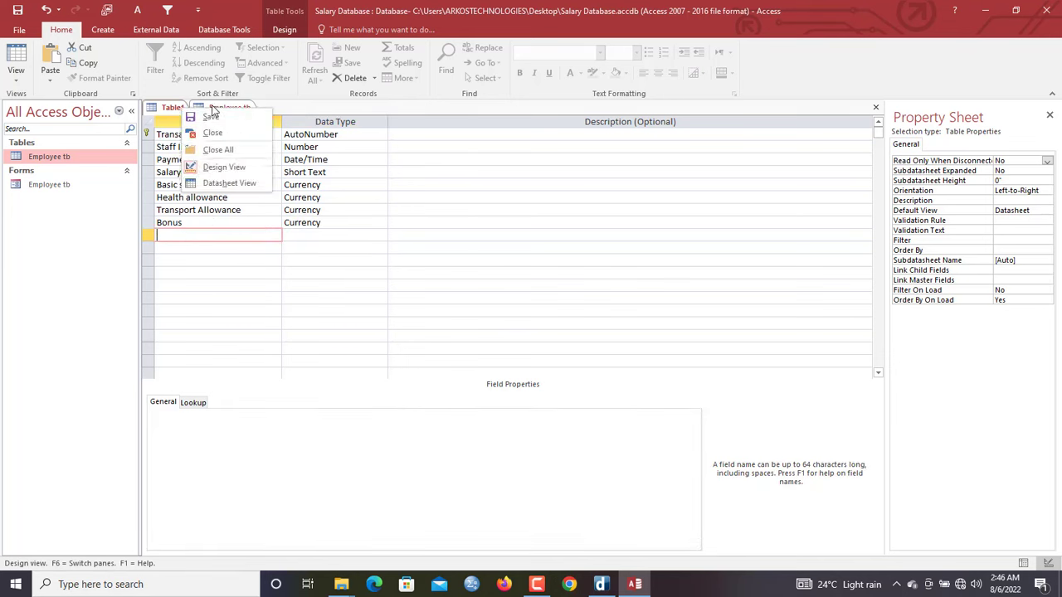
pyautogui.click(211, 116)
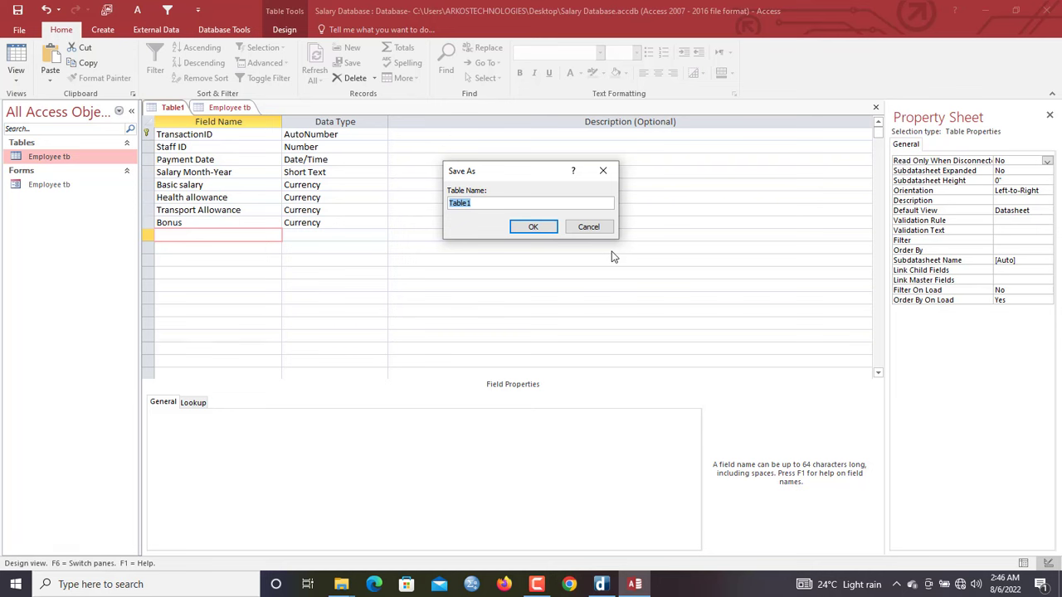
pyautogui.write('Salaries')
pyautogui.press('Return')
# Autofit the Payment Date, Salary Month-Year, Health allowance and Bonus columns in Datasheet View, then return to Design View
pyautogui.click(20, 56)
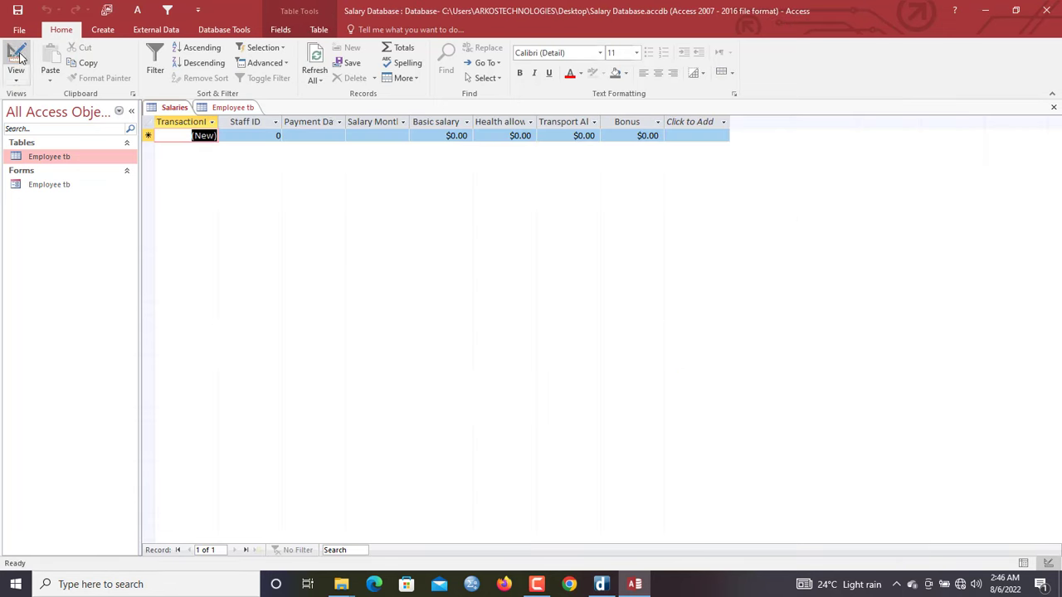
pyautogui.doubleClick(350, 118)
pyautogui.click(415, 135)
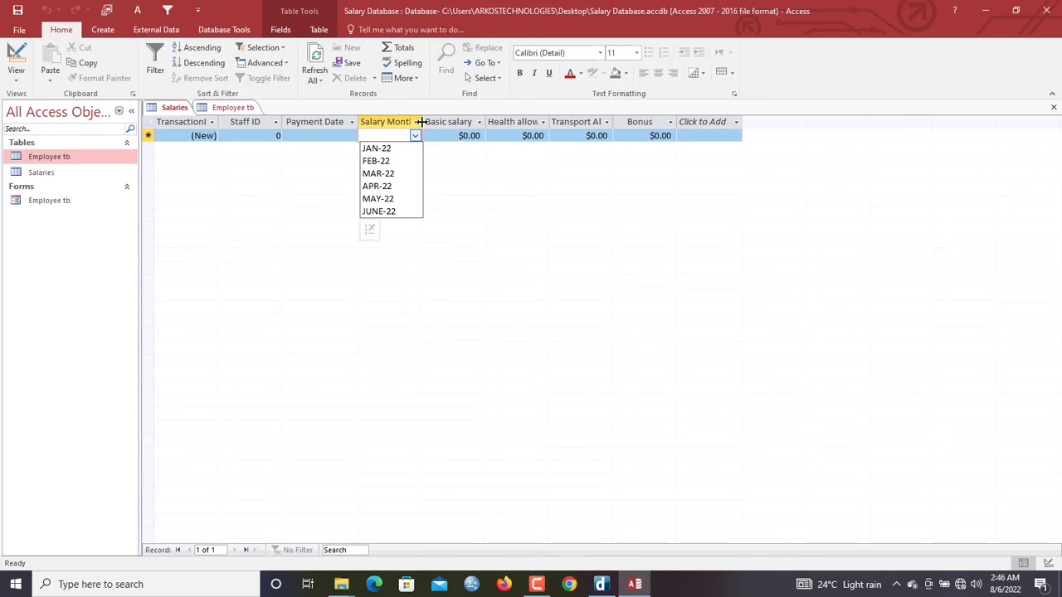
pyautogui.doubleClick(420, 122)
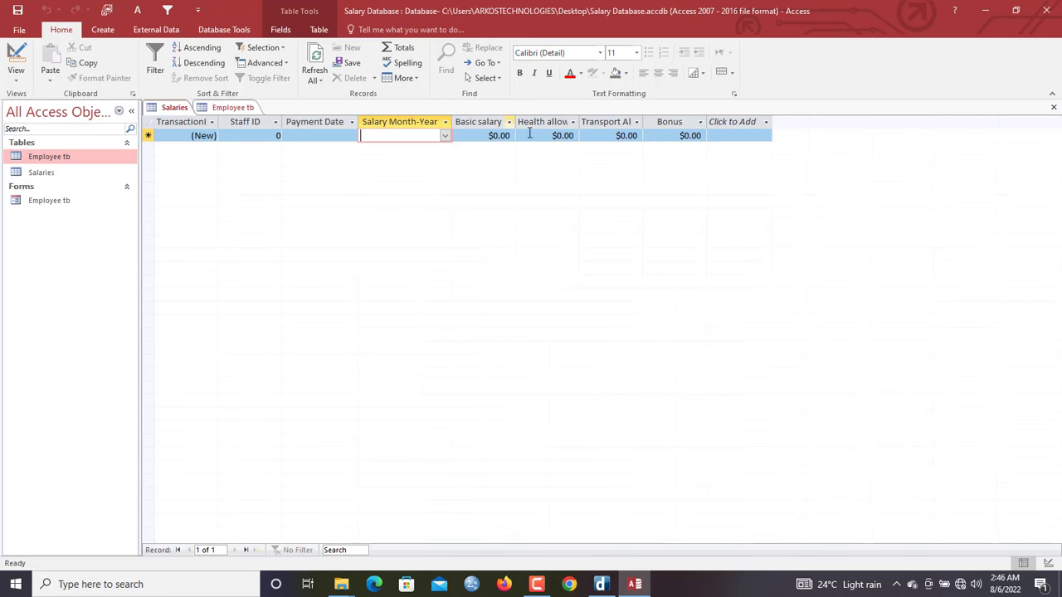
pyautogui.doubleClick(580, 121)
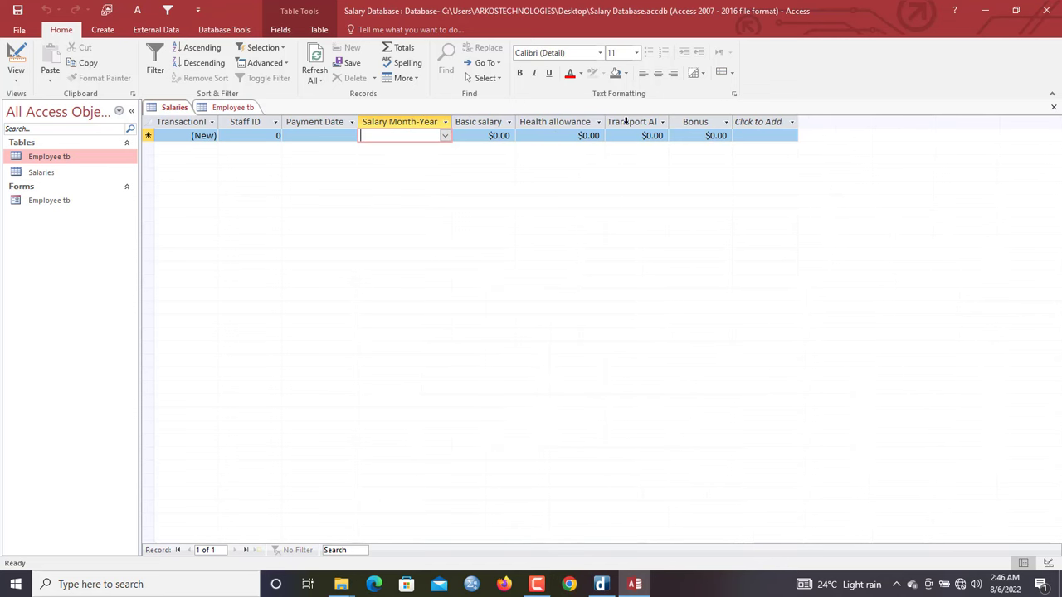
pyautogui.doubleClick(735, 122)
pyautogui.click(735, 122)
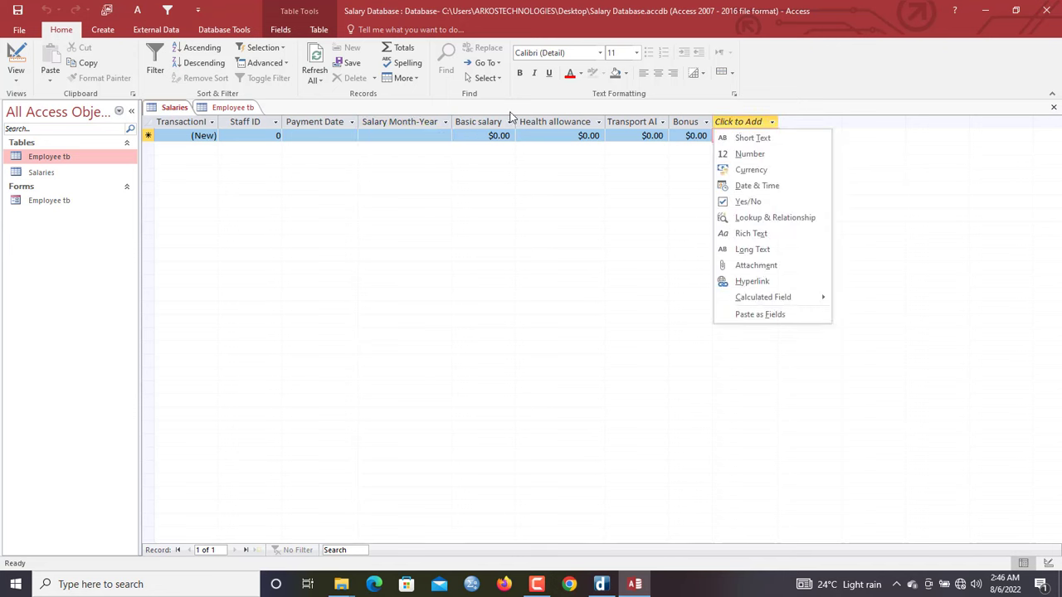
pyautogui.press('Escape')
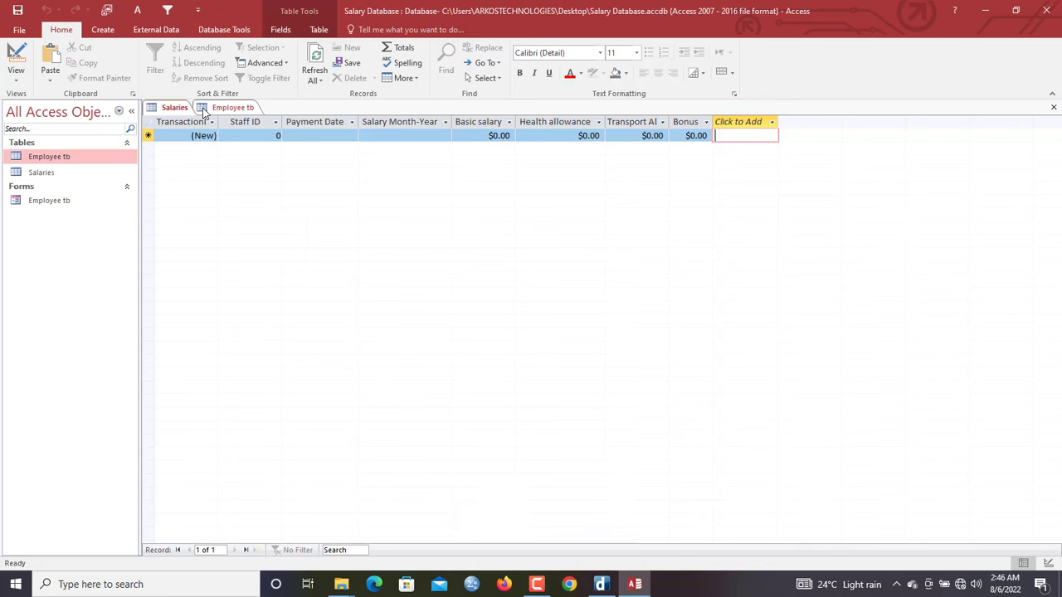
pyautogui.rightClick(173, 108)
pyautogui.click(200, 169)
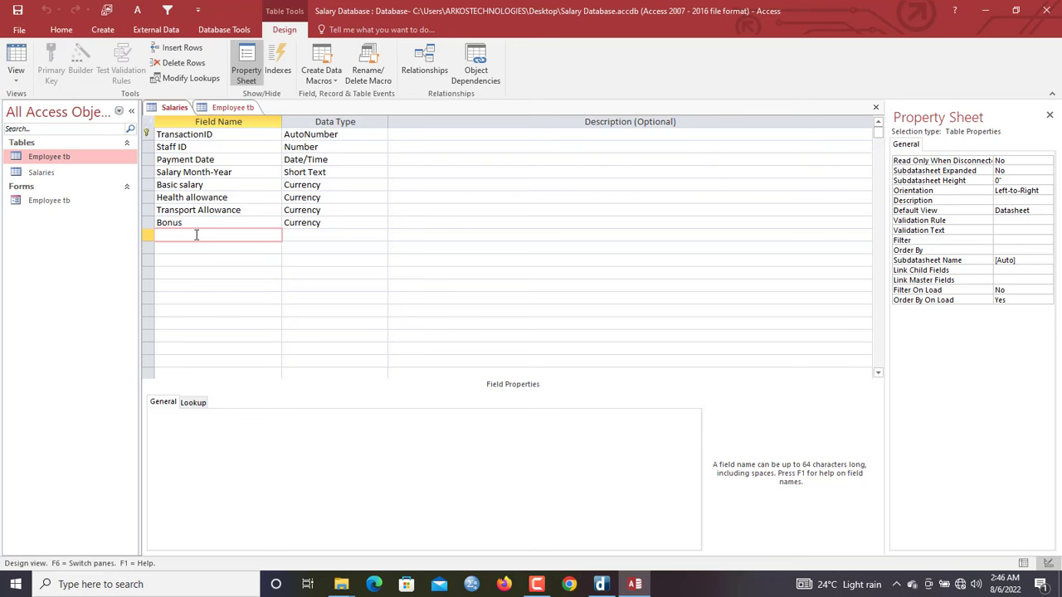
# Add an Advance field with Currency type, then a Tax rate field below it
pyautogui.write('Advance')
pyautogui.press('Tab')
pyautogui.write('cu')
pyautogui.press('Tab')
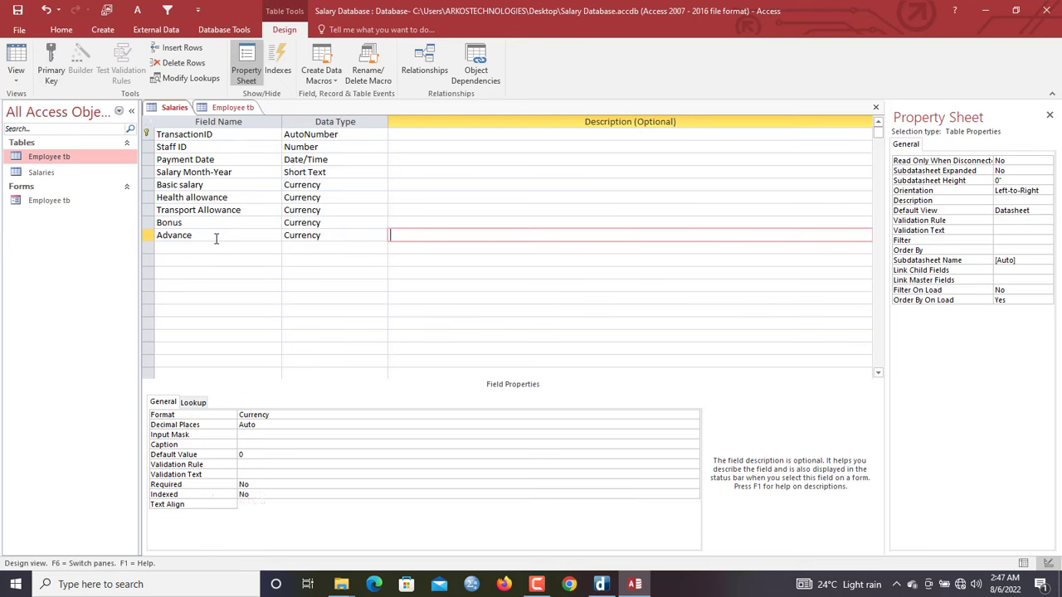
pyautogui.press('Tab')
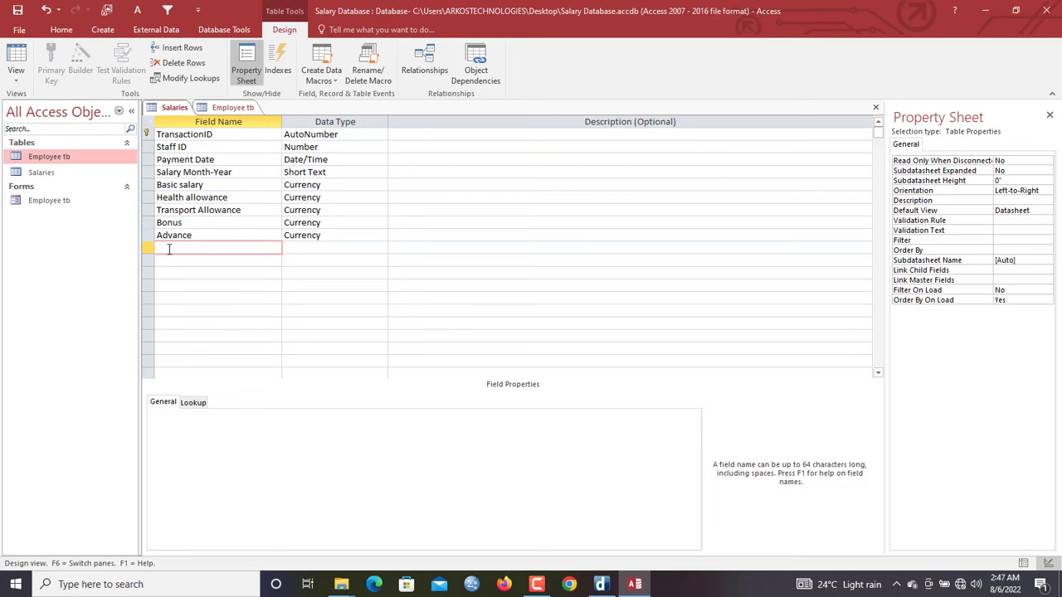
pyautogui.write('Tax rate')
pyautogui.press('Tab')
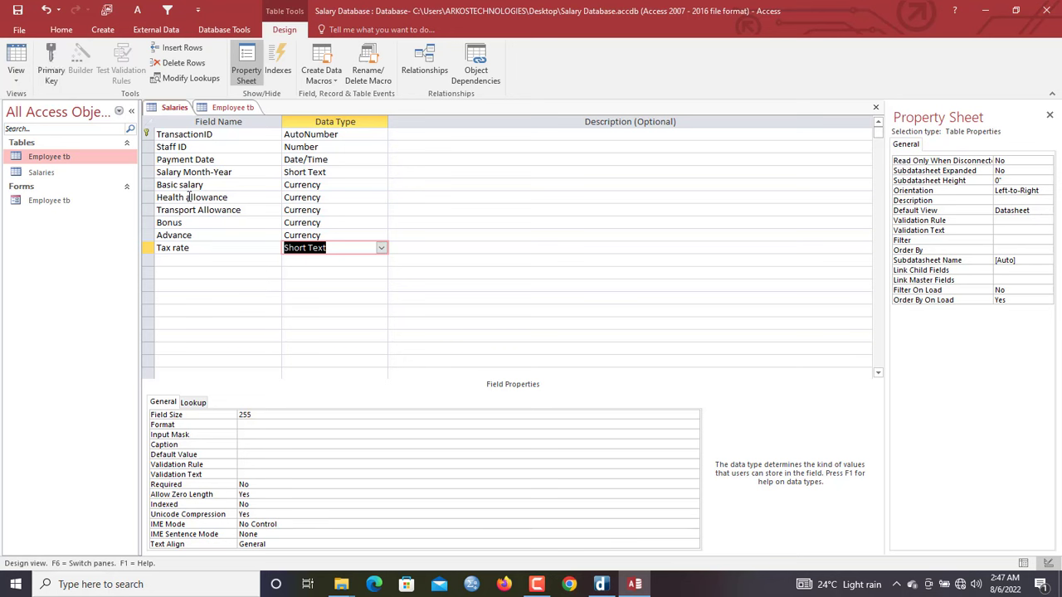
pyautogui.click(380, 248)
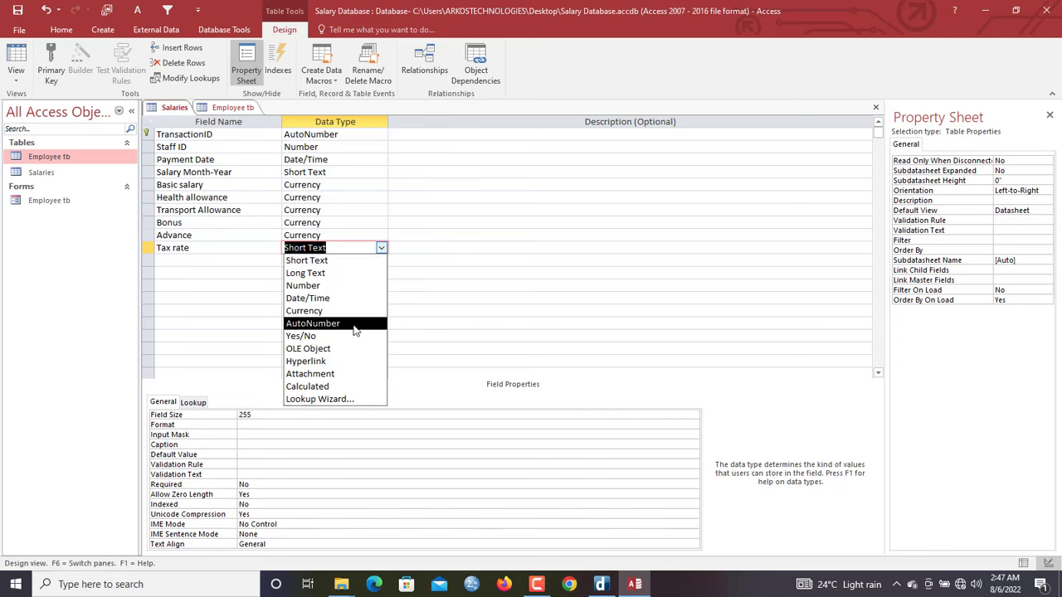
# Make Tax rate a calculated field and begin an IIf expression testing Basic salary
pyautogui.click(343, 386)
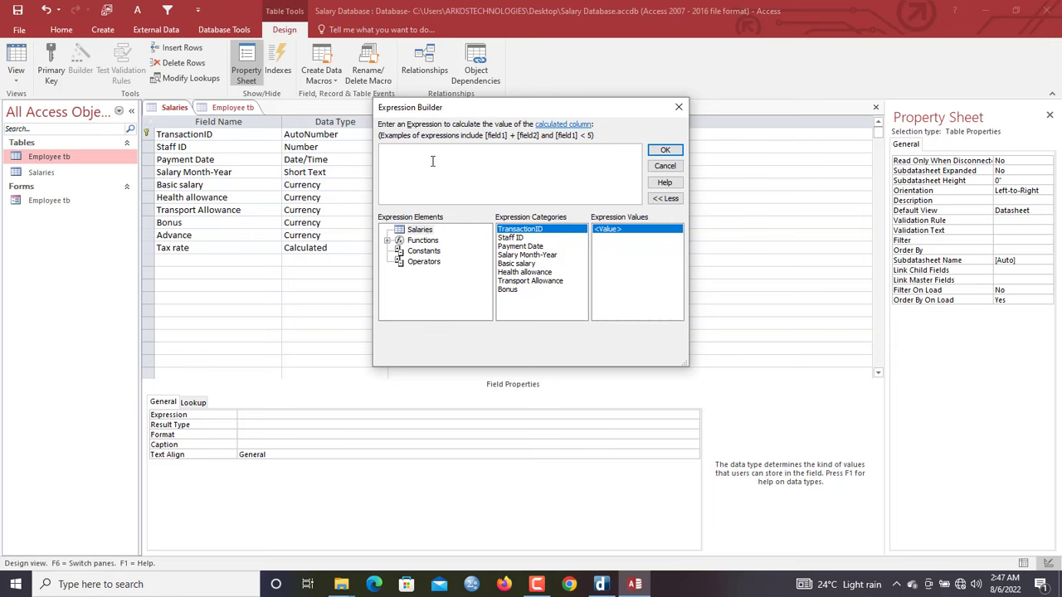
pyautogui.moveTo(438, 111); pyautogui.dragTo(427, 153)
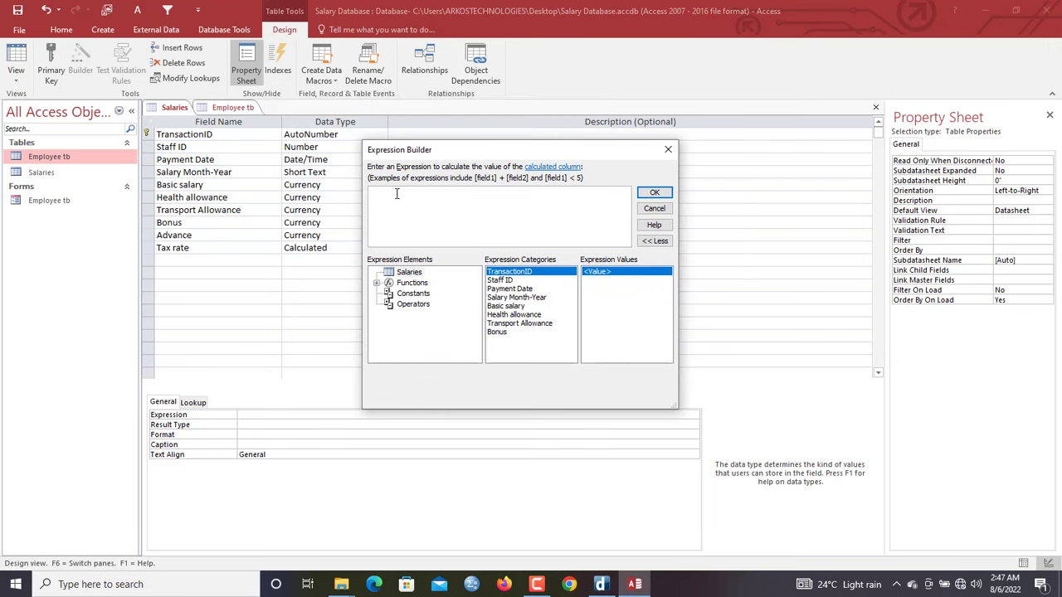
pyautogui.write('ii')
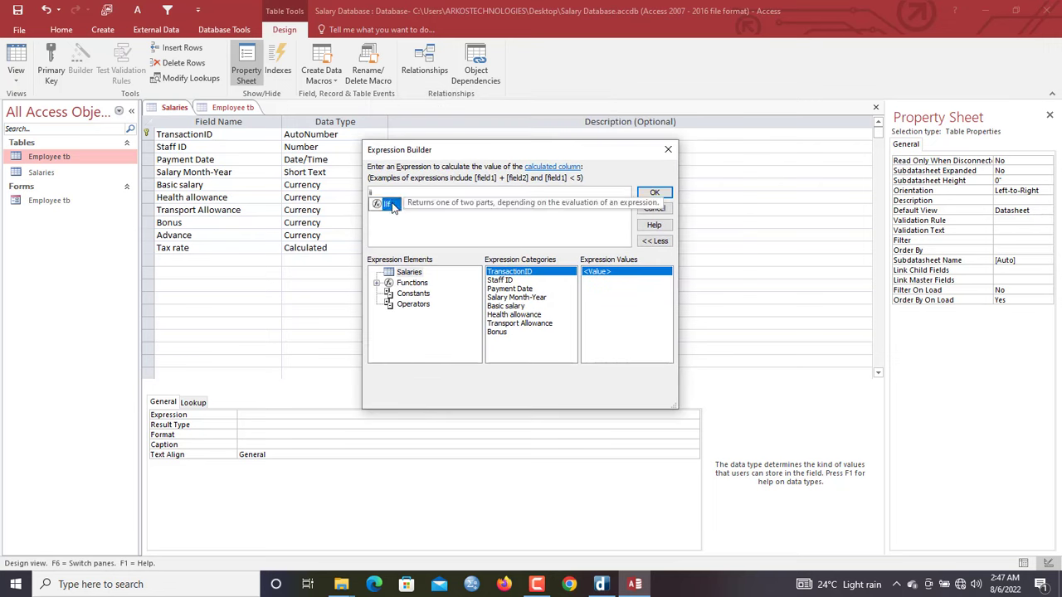
pyautogui.doubleClick(394, 204)
pyautogui.write('ba')
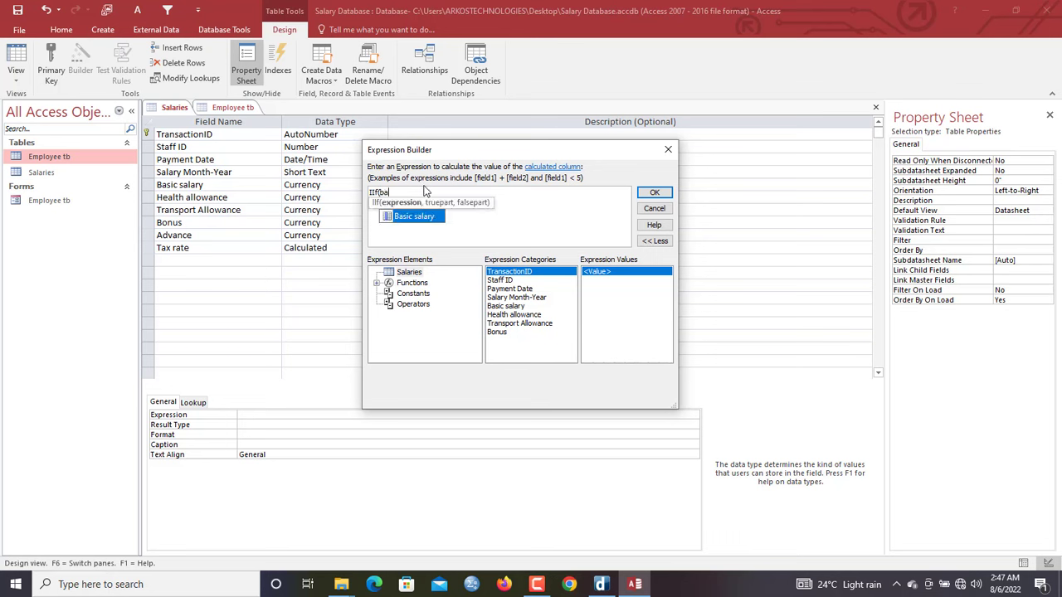
pyautogui.doubleClick(417, 218)
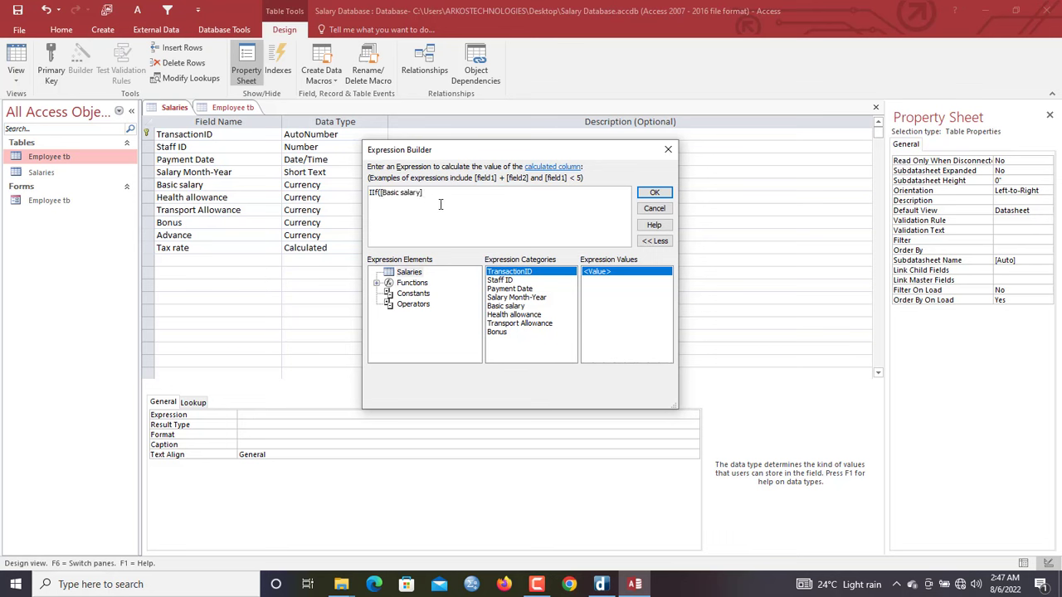
pyautogui.write('<')
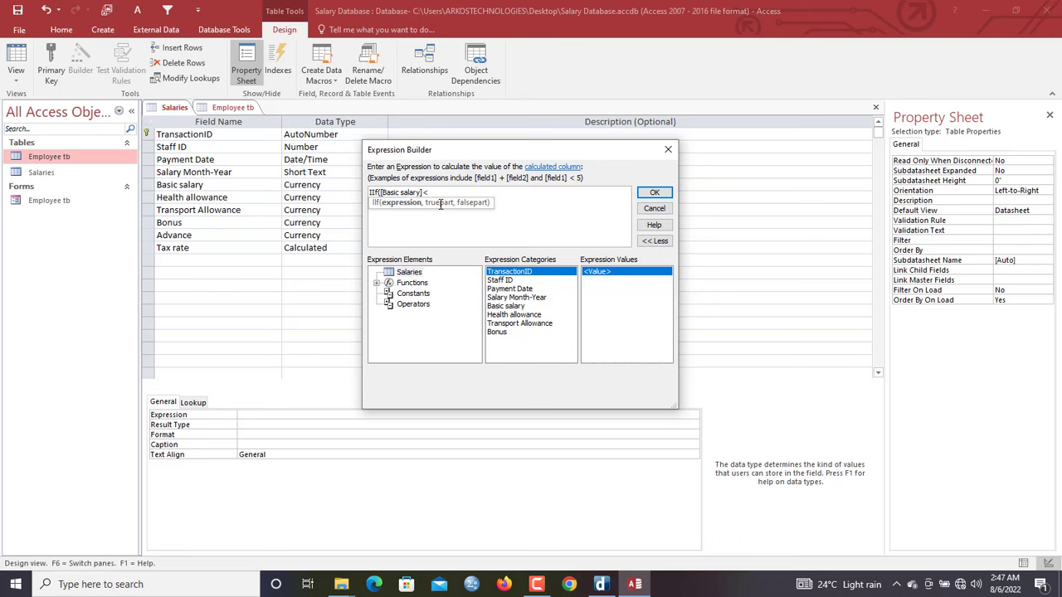
pyautogui.write('600,')
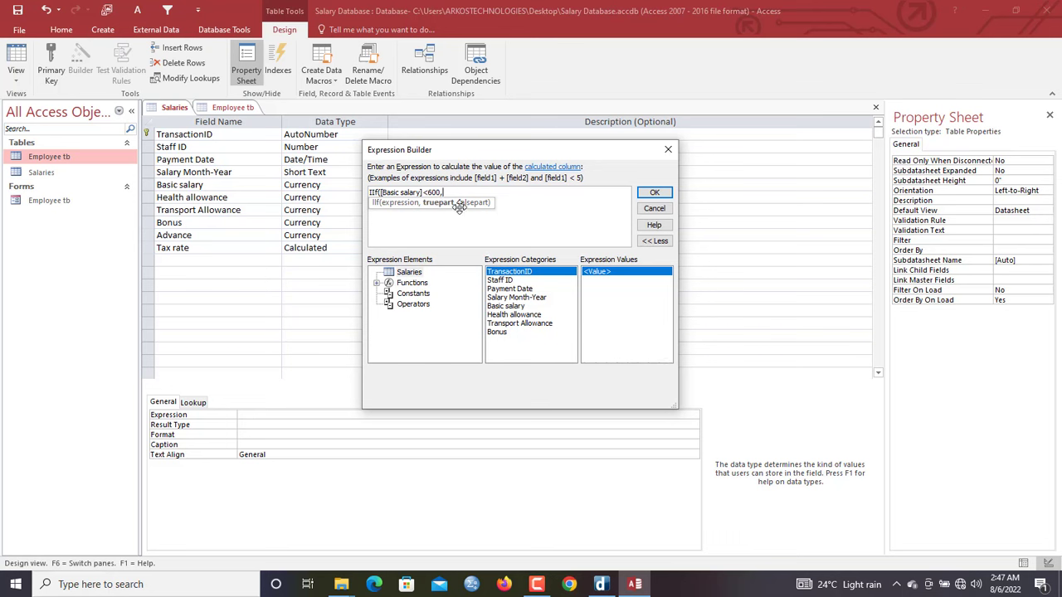
# Complete the nested IIf: 0 below 600, 2.5 for 601–1000, otherwise 3.1
pyautogui.write('0,')
pyautogui.write('IIf(')
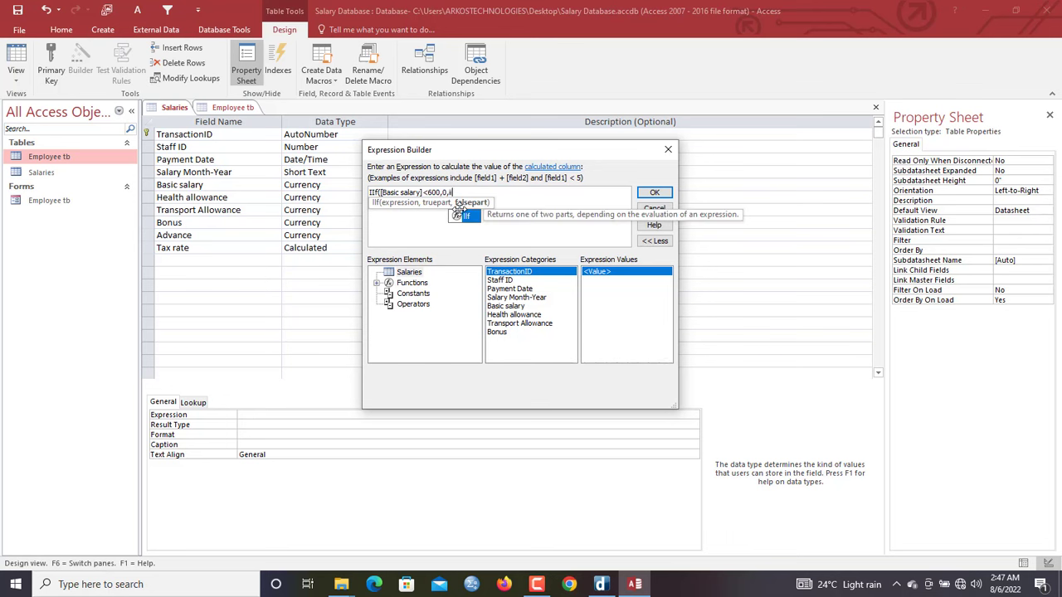
pyautogui.write('ba')
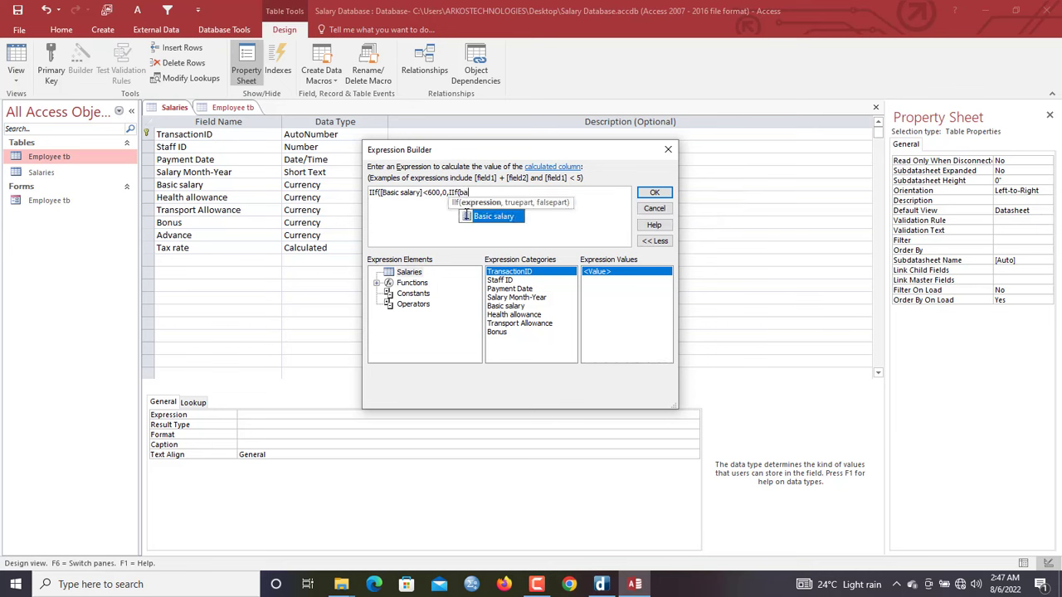
pyautogui.write('s')
pyautogui.doubleClick(489, 218)
pyautogui.write('=601')
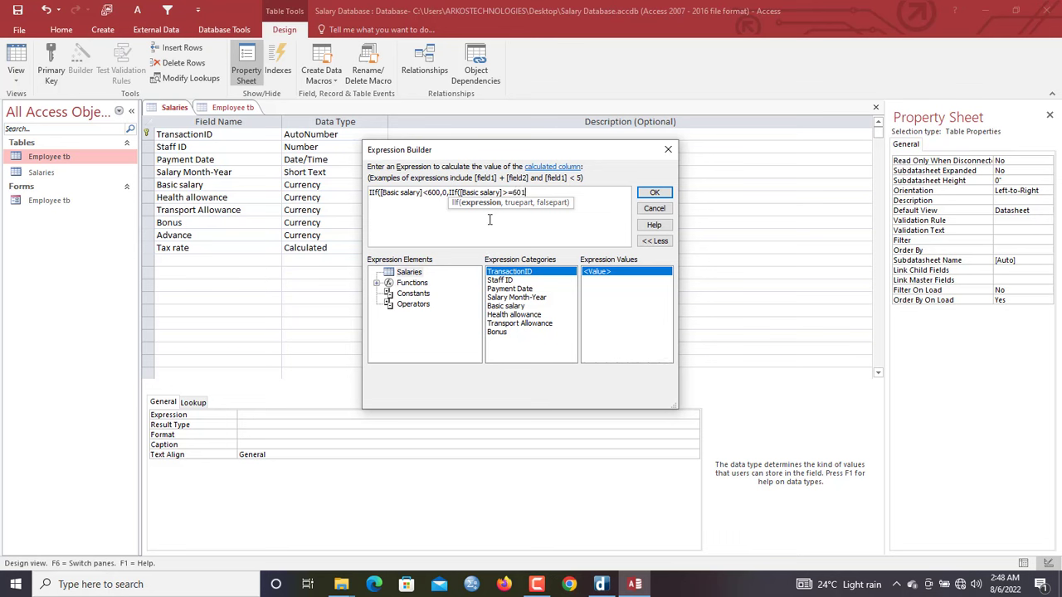
pyautogui.press('capslock')
pyautogui.write('A')
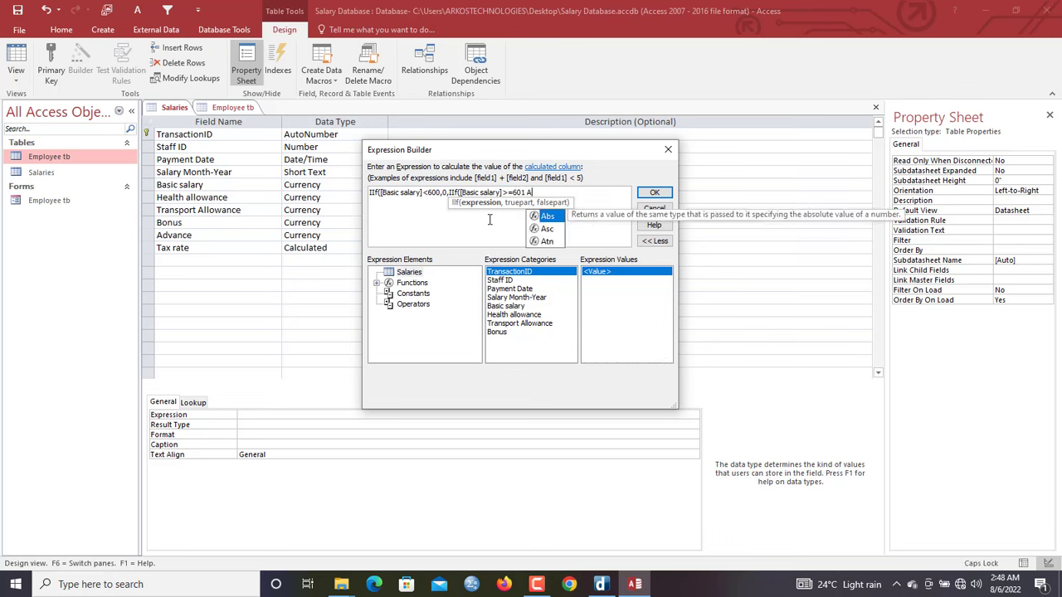
pyautogui.write('ND ba')
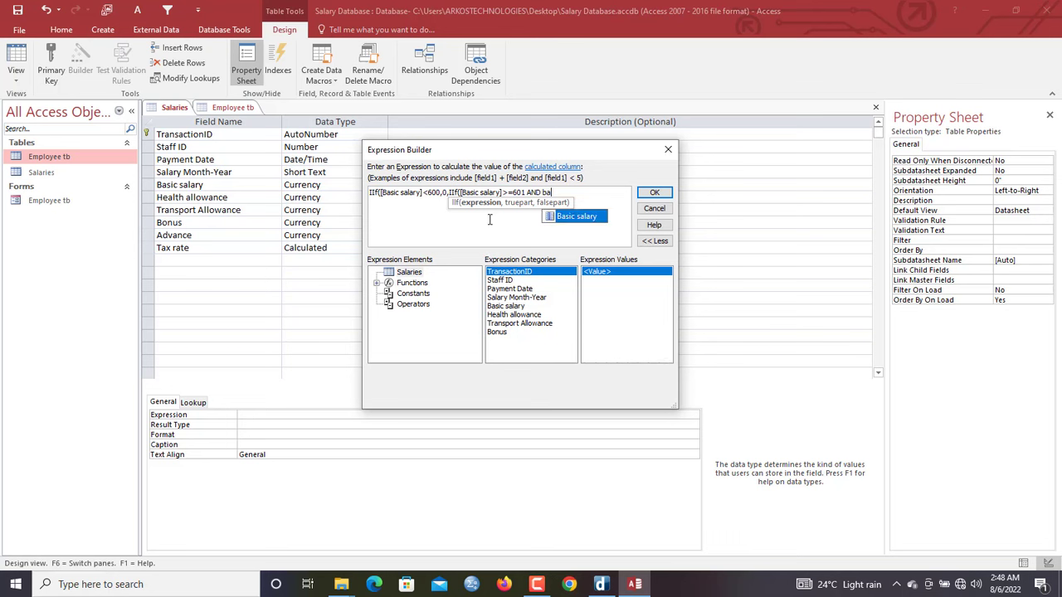
pyautogui.doubleClick(578, 217)
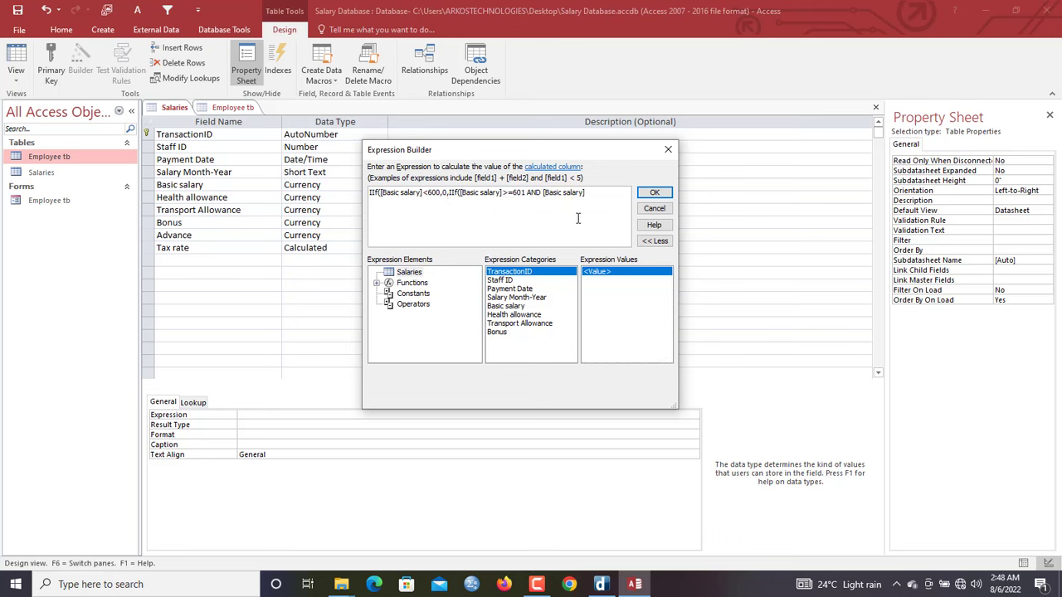
pyautogui.write('<')
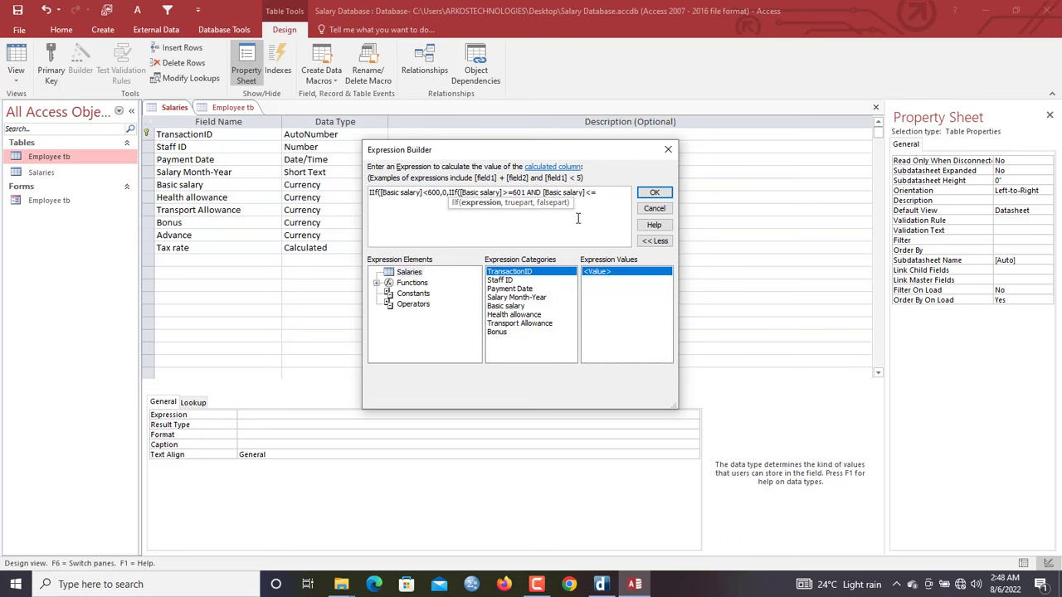
pyautogui.write('=1000,')
pyautogui.write('2.5,')
pyautogui.write('3.1')
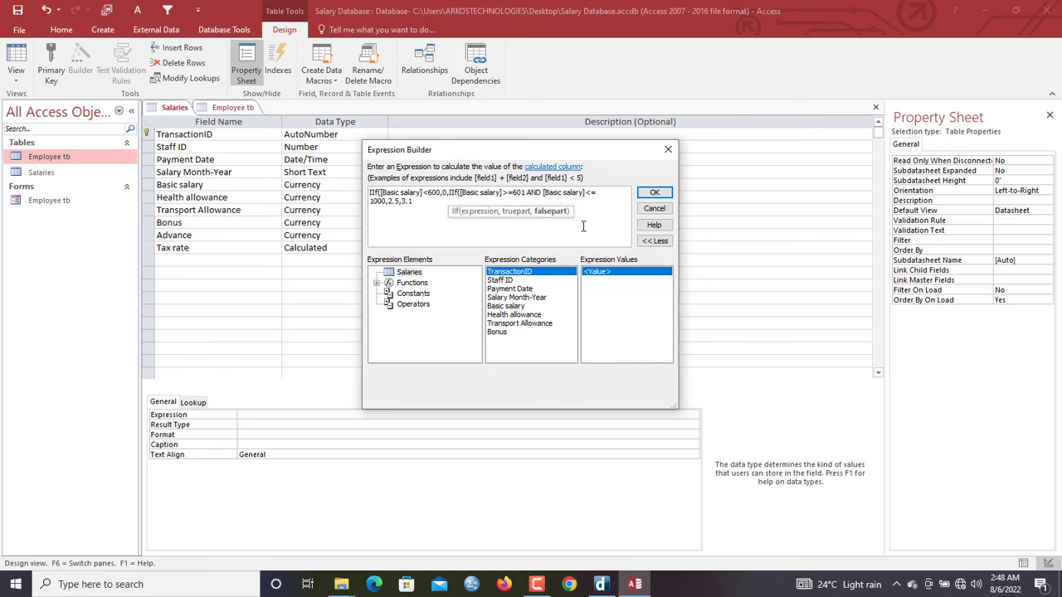
pyautogui.write('))')
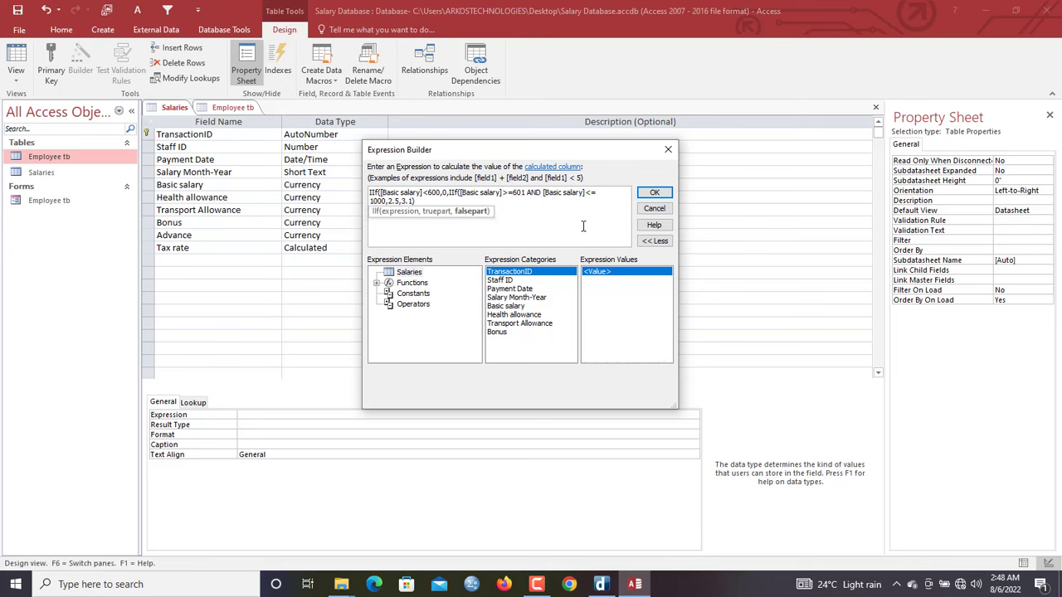
pyautogui.click(653, 194)
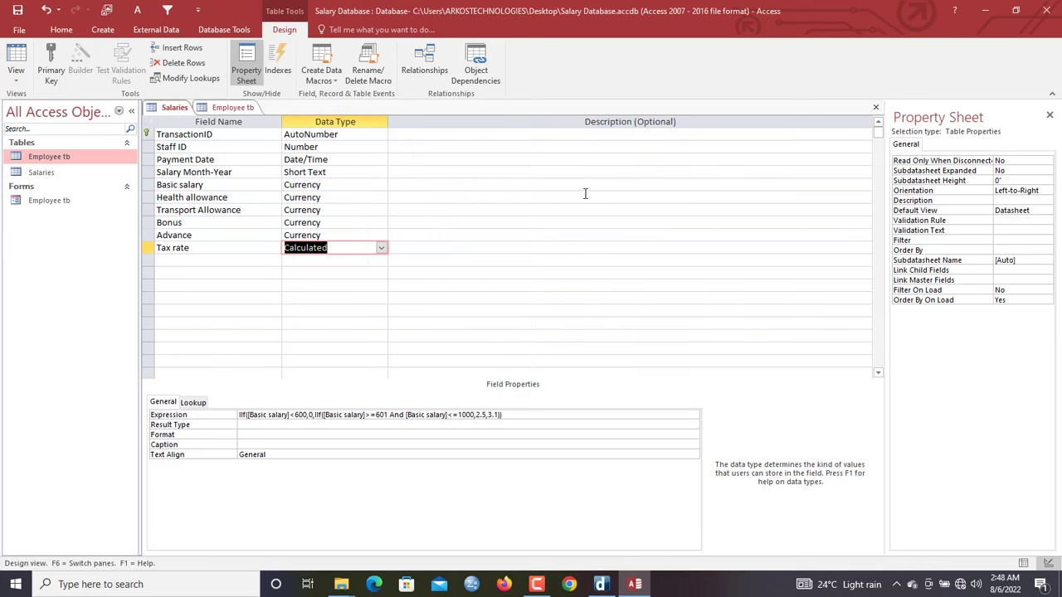
# Correct the Tax rate Expression property so the first condition reads <600
pyautogui.click(245, 259)
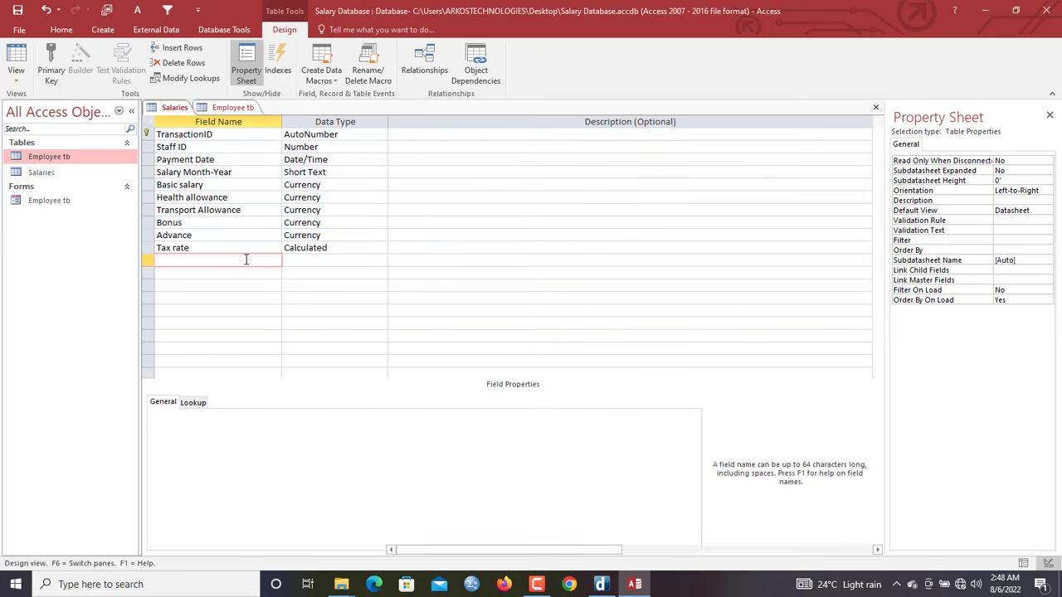
pyautogui.click(342, 247)
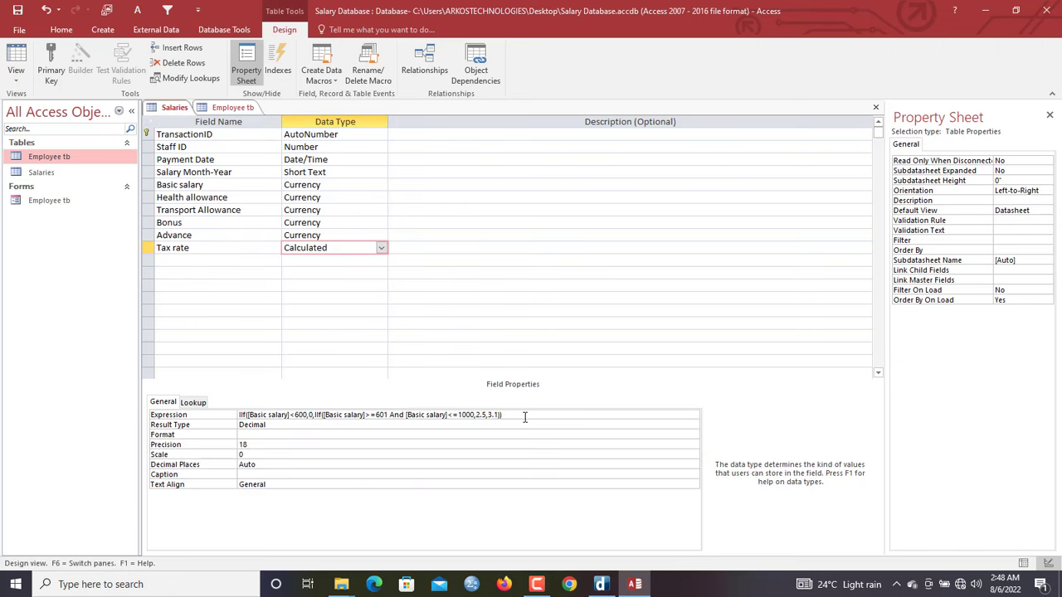
pyautogui.click(525, 414)
pyautogui.moveTo(274, 416); pyautogui.dragTo(427, 415)
pyautogui.click(309, 415)
pyautogui.write('0')
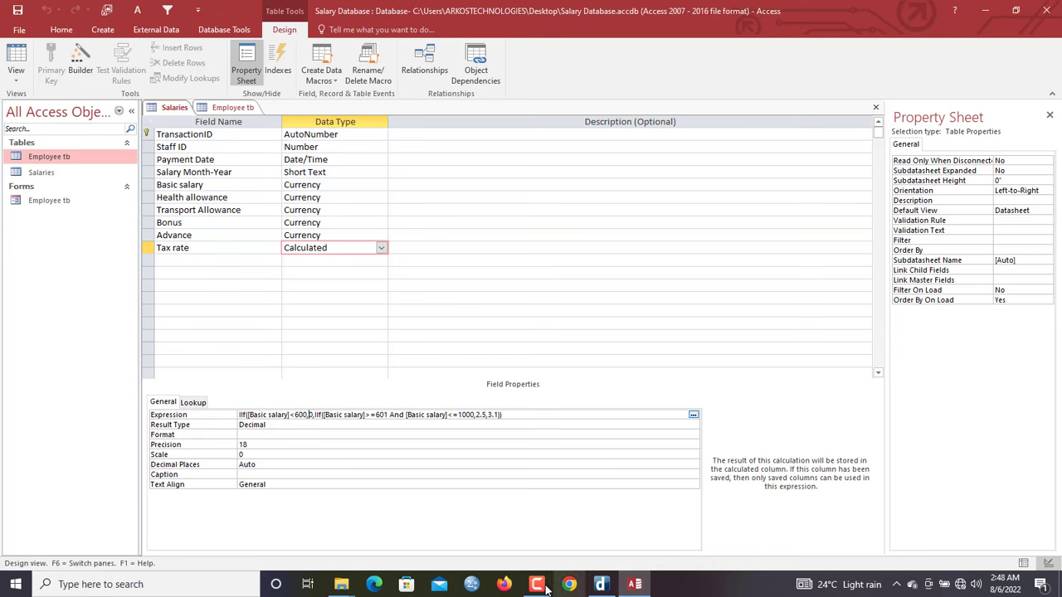
pyautogui.click(199, 263)
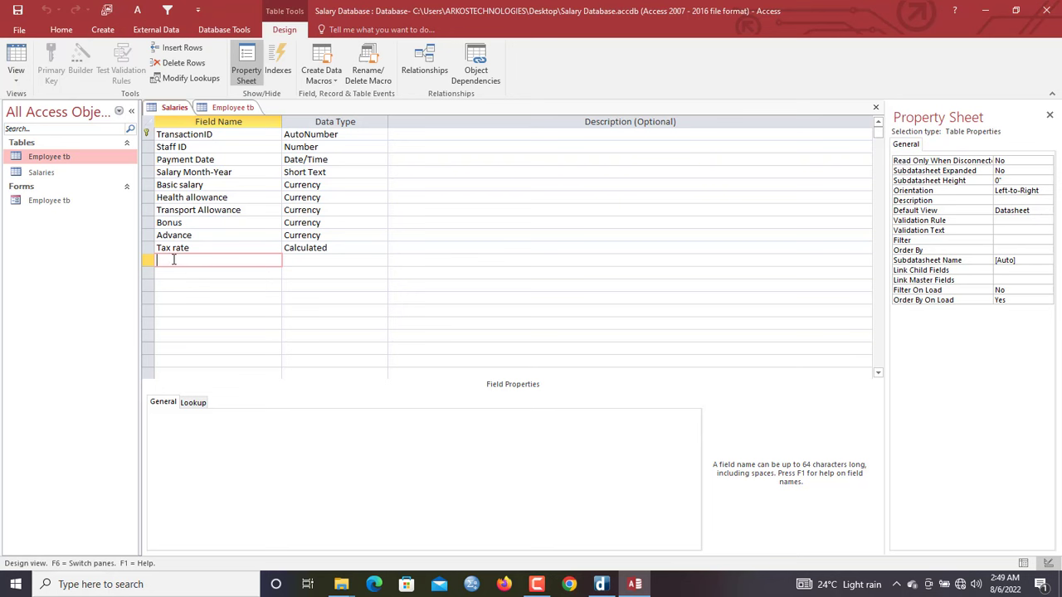
# Add a Gross salary field with the Calculated data type
pyautogui.write('Gross salary')
pyautogui.press('Tab')
pyautogui.write('c')
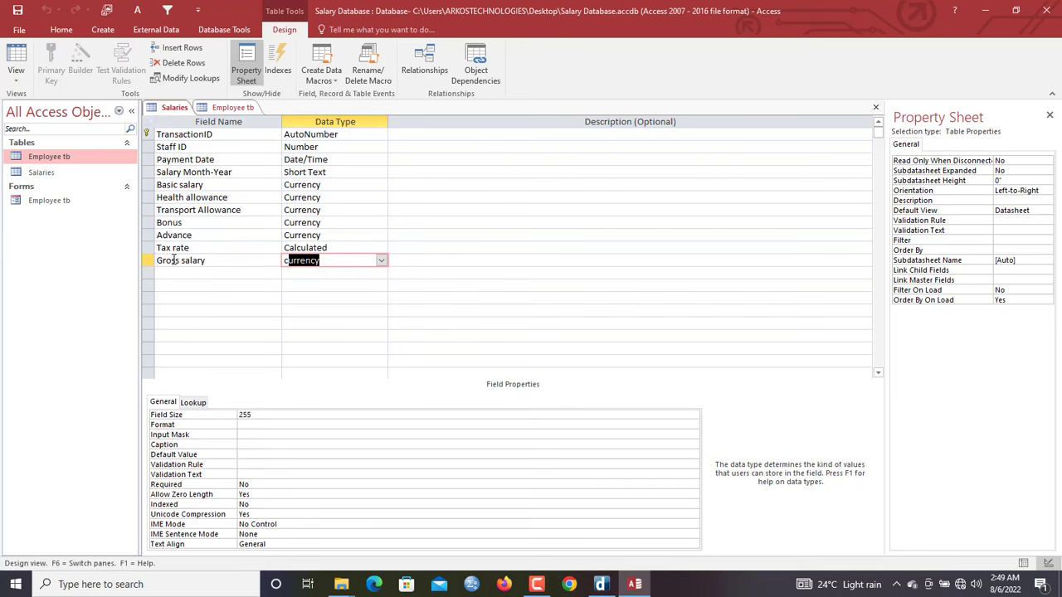
pyautogui.write('alculated')
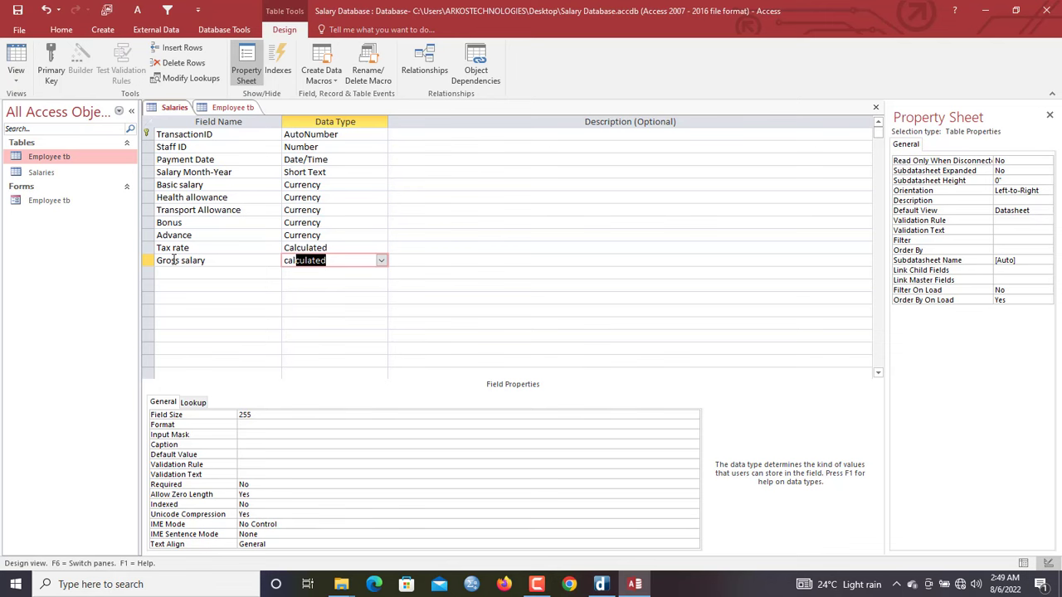
pyautogui.press('Return')
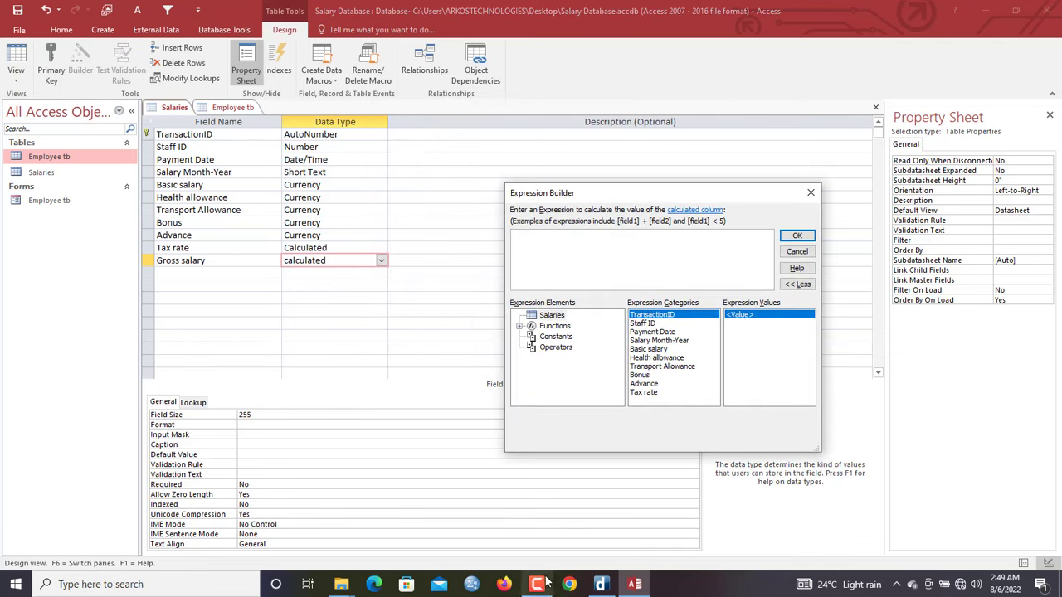
pyautogui.moveTo(545, 583)
pyautogui.moveTo(628, 196); pyautogui.dragTo(534, 159)
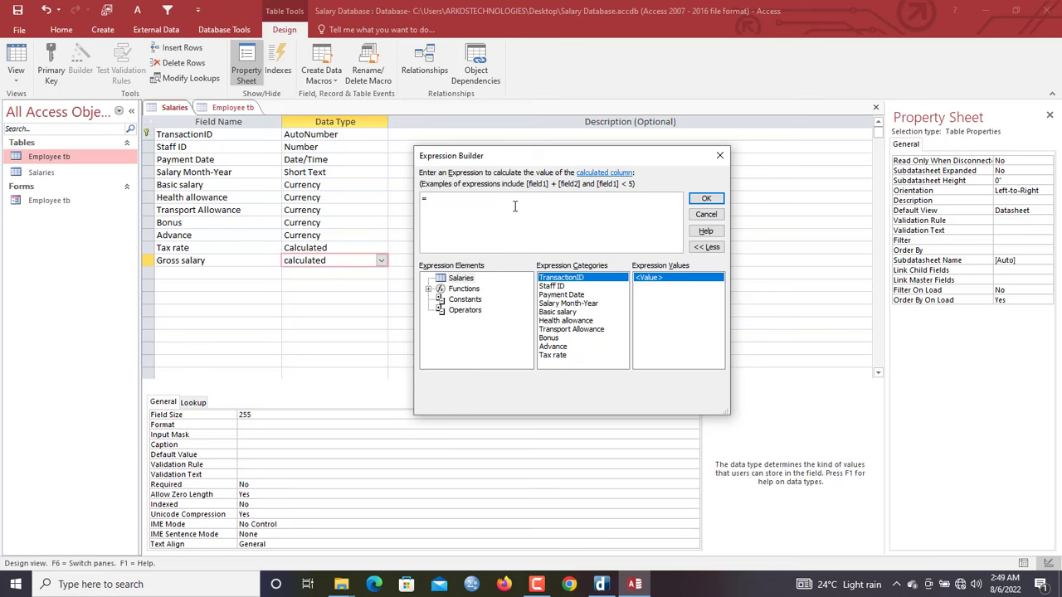
# Set its expression to [Basic salary]+[Health allowance]+[Transport Allowance]+[Bonus]
pyautogui.write('ba')
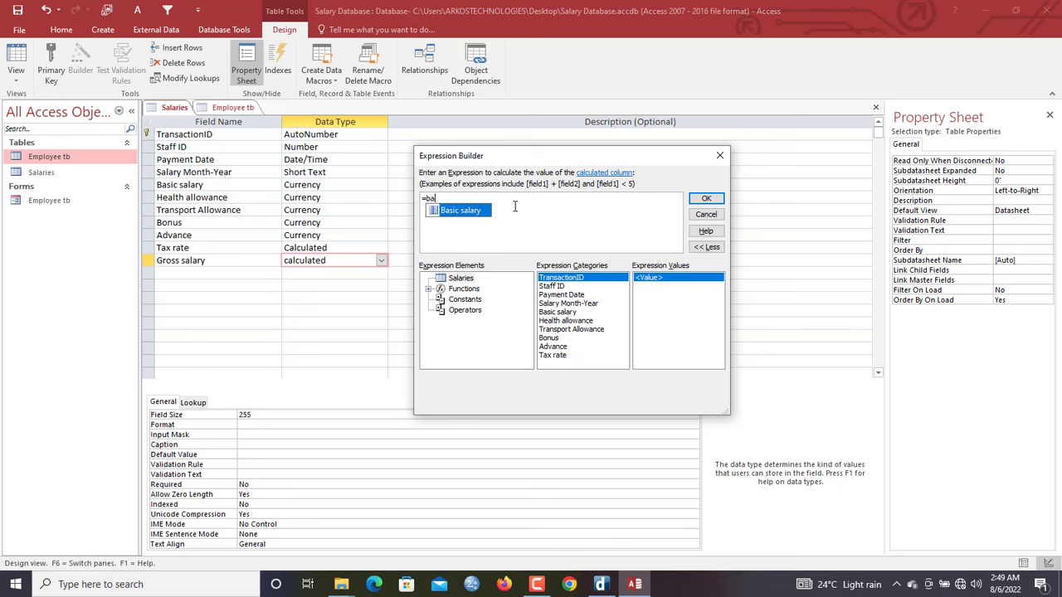
pyautogui.doubleClick(467, 211)
pyautogui.write('+')
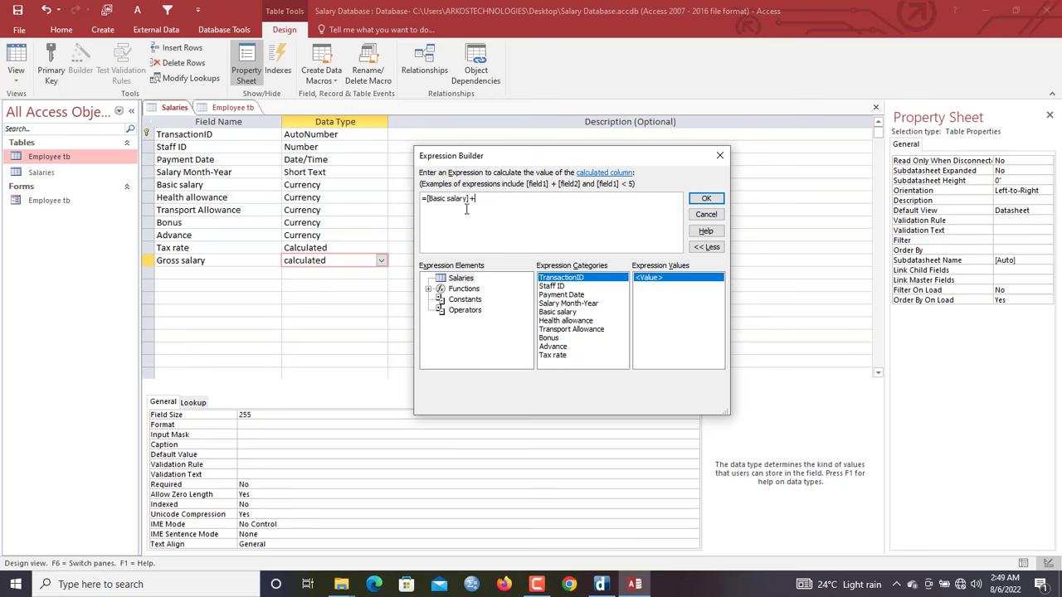
pyautogui.write('h')
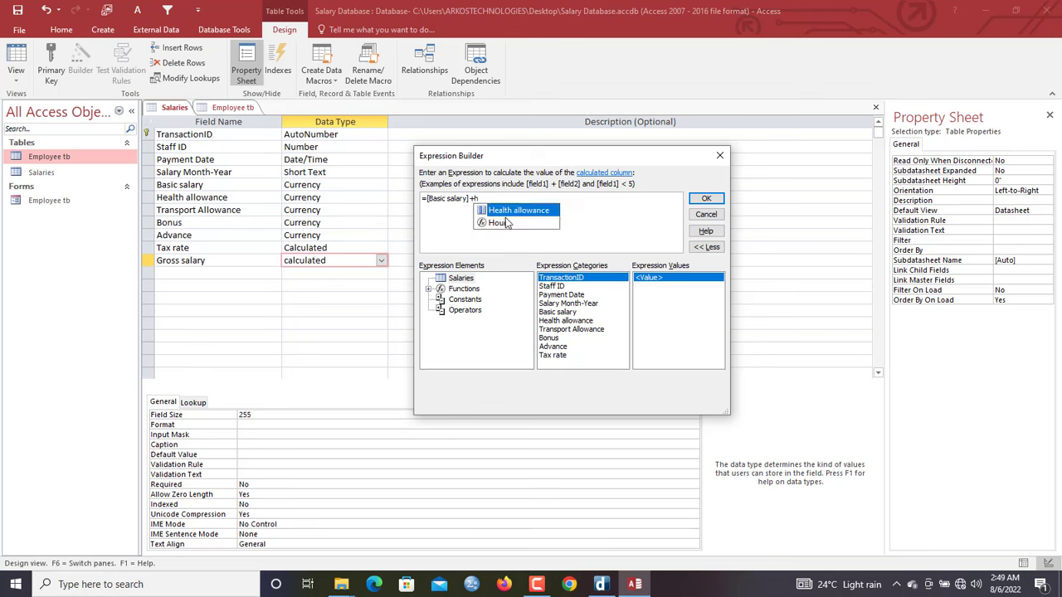
pyautogui.doubleClick(510, 210)
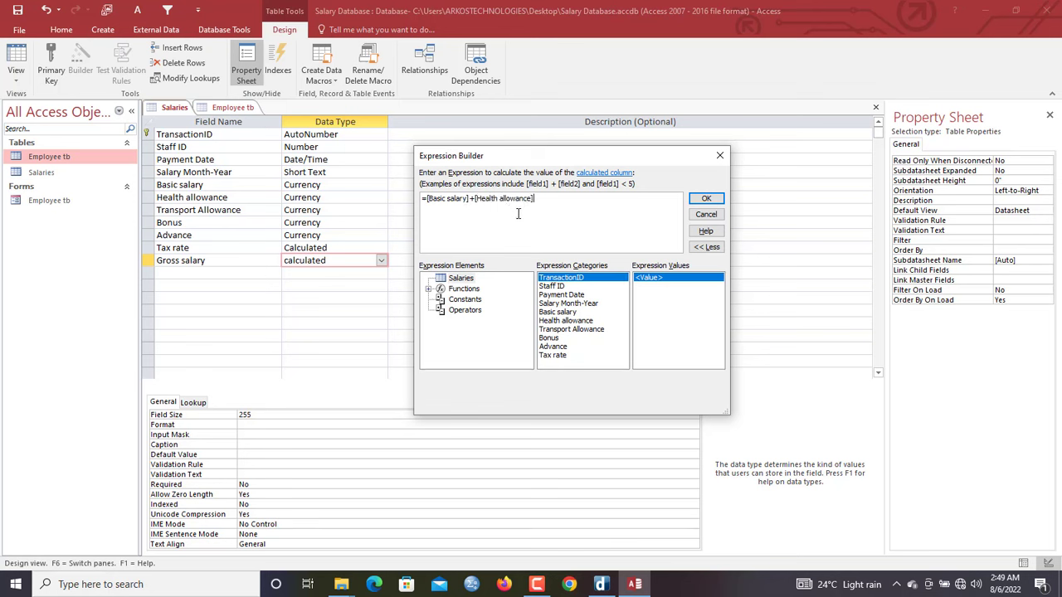
pyautogui.write('+t')
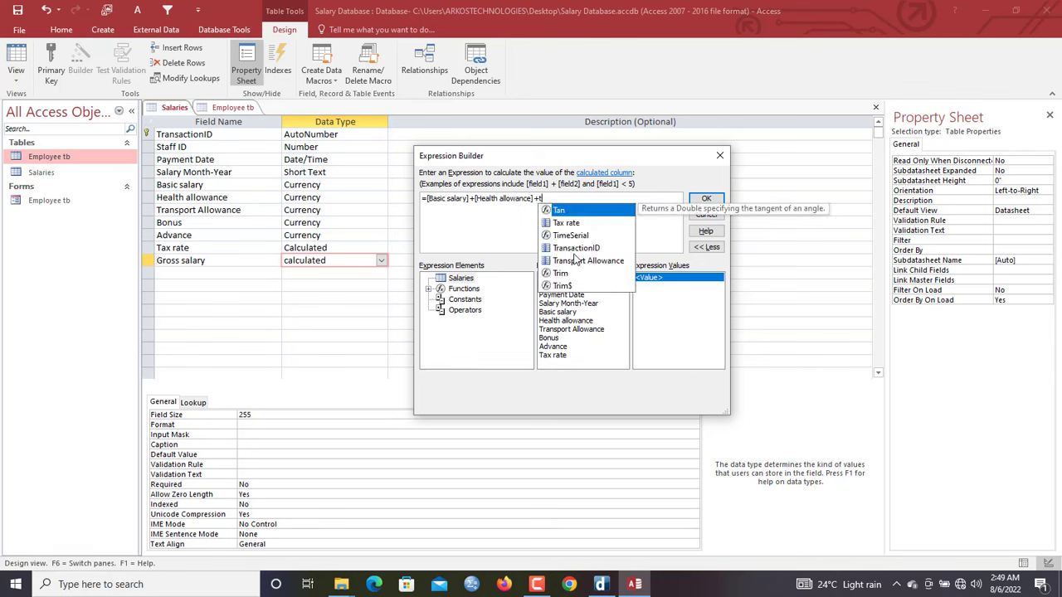
pyautogui.click(574, 262)
pyautogui.doubleClick(574, 262)
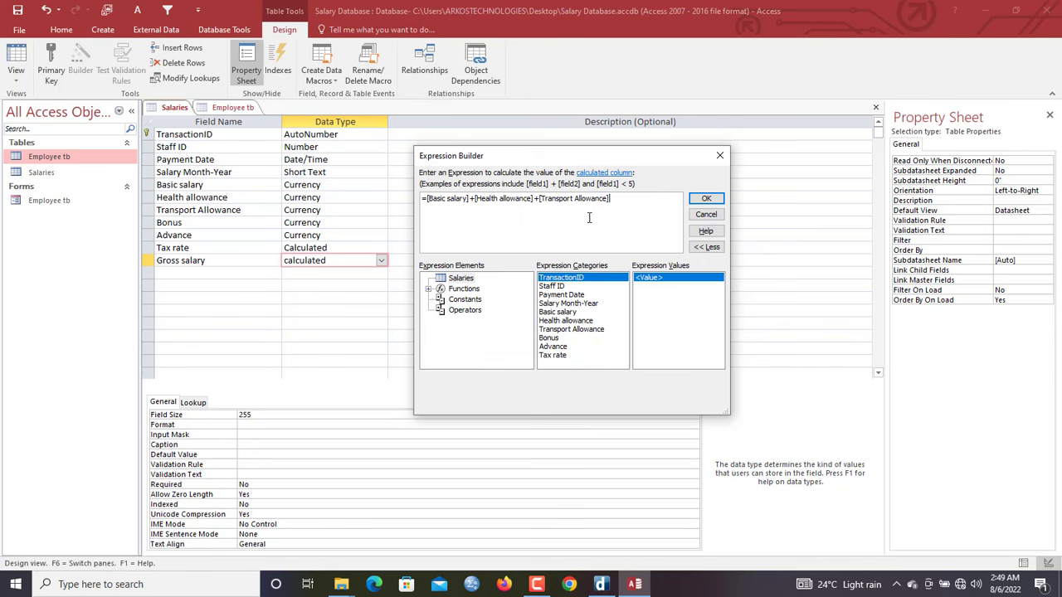
pyautogui.write('+b')
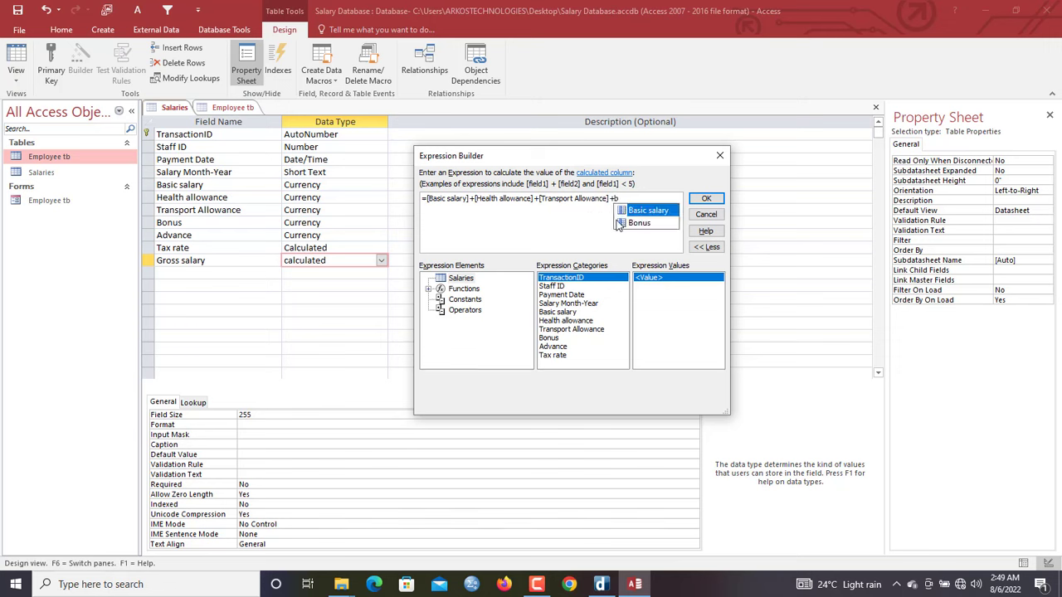
pyautogui.click(635, 224)
pyautogui.doubleClick(635, 223)
pyautogui.click(706, 198)
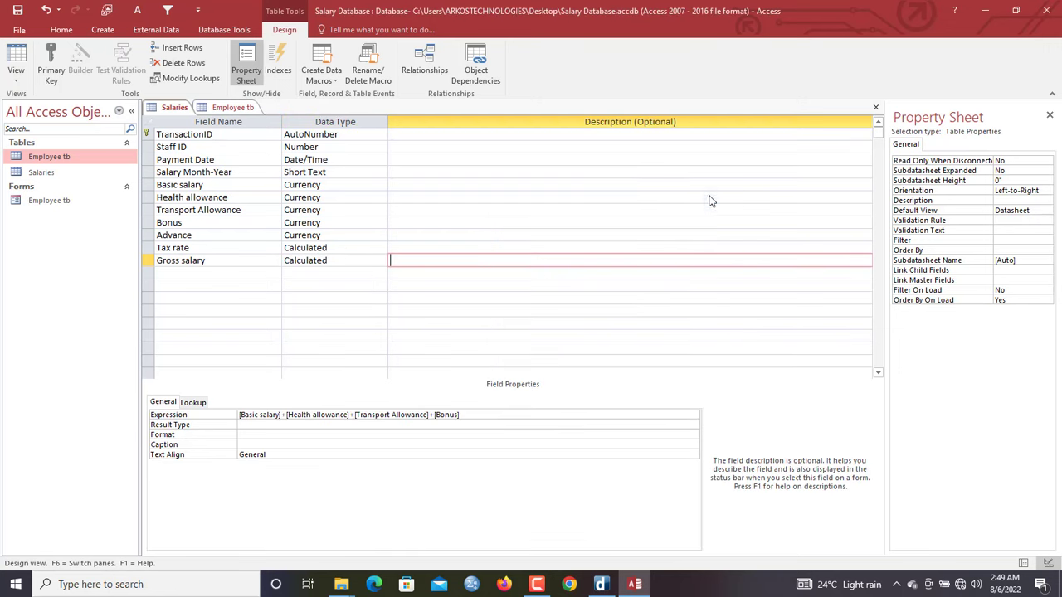
pyautogui.click(207, 274)
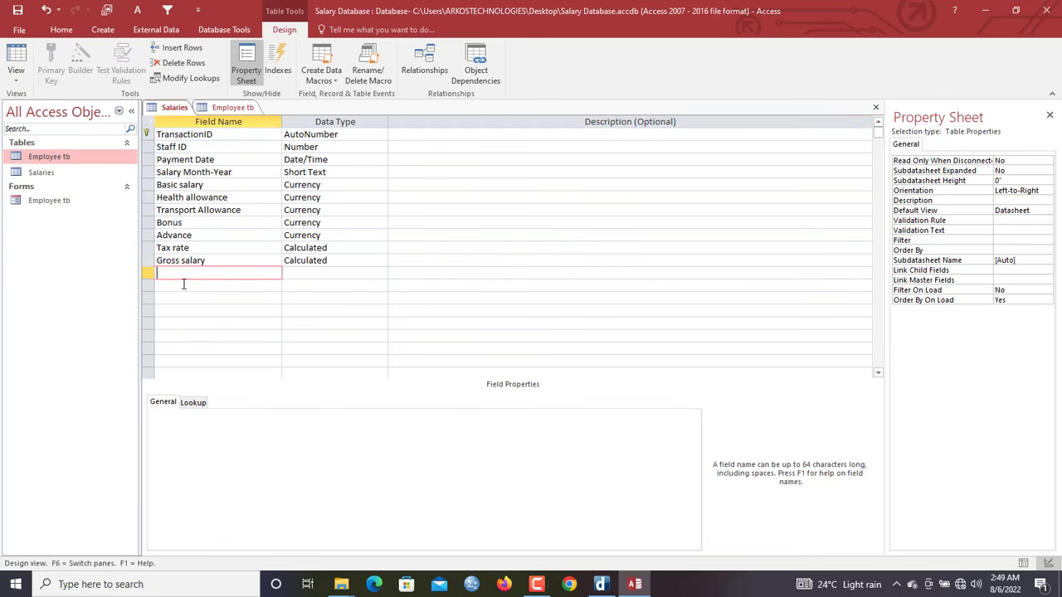
# Add a Net salary field with the Calculated data type after checking the Gross salary formula
pyautogui.write('Net salary')
pyautogui.press('Tab')
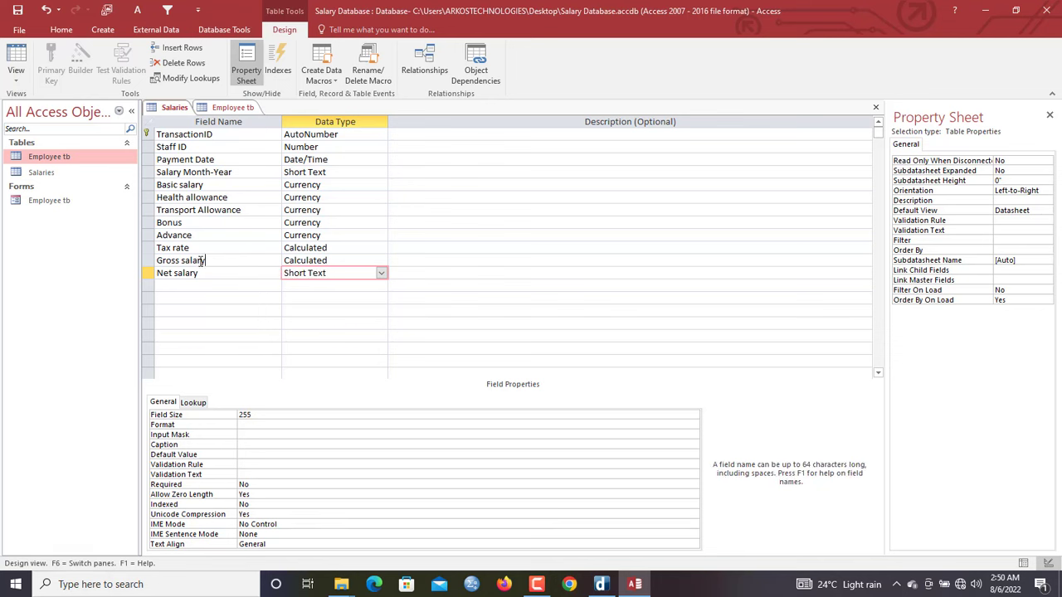
pyautogui.click(205, 260)
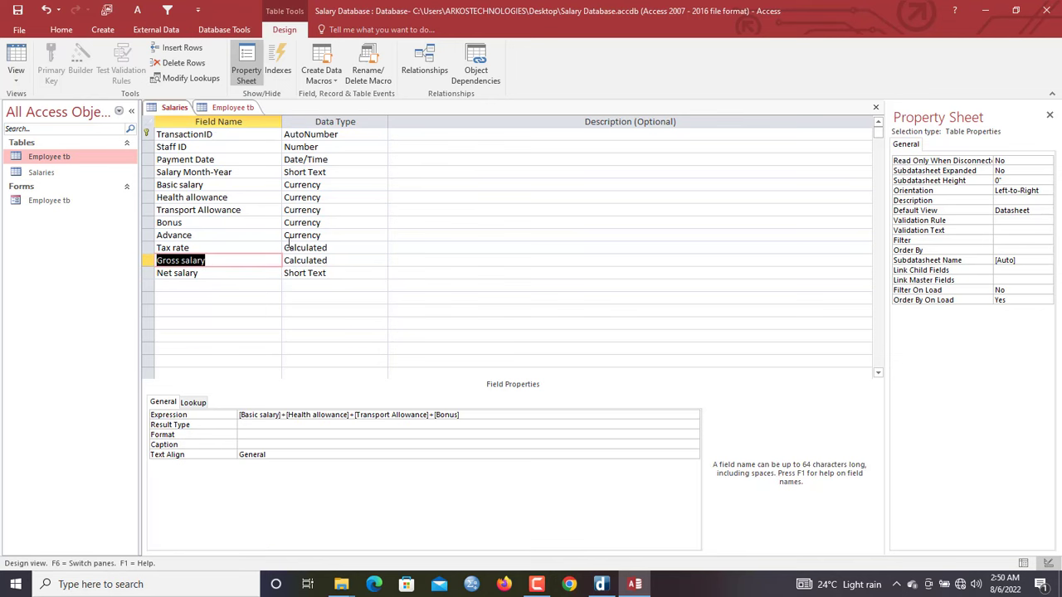
pyautogui.click(334, 273)
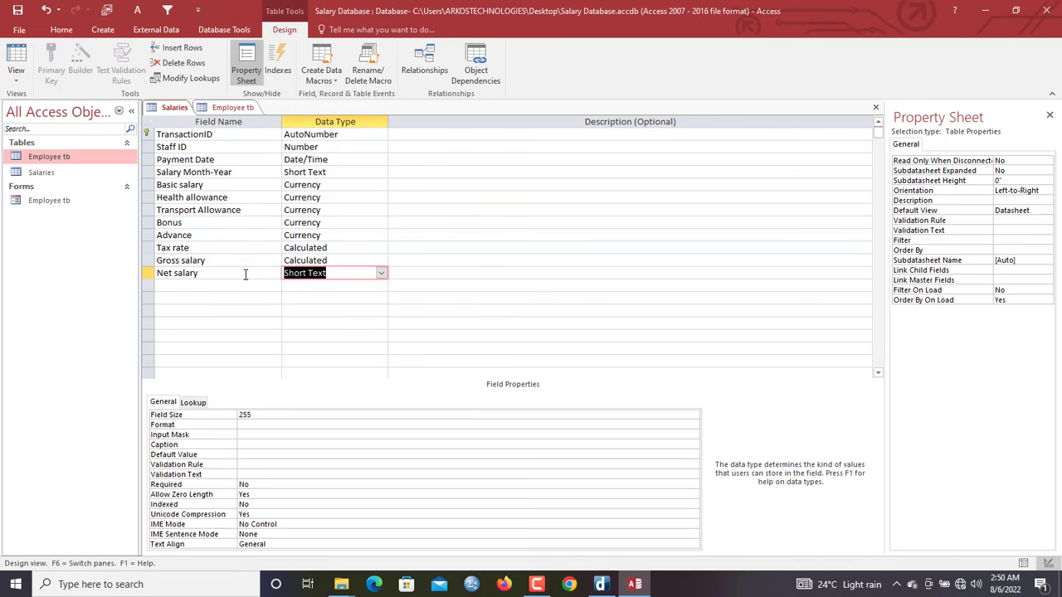
pyautogui.write('calculated')
pyautogui.press('Return')
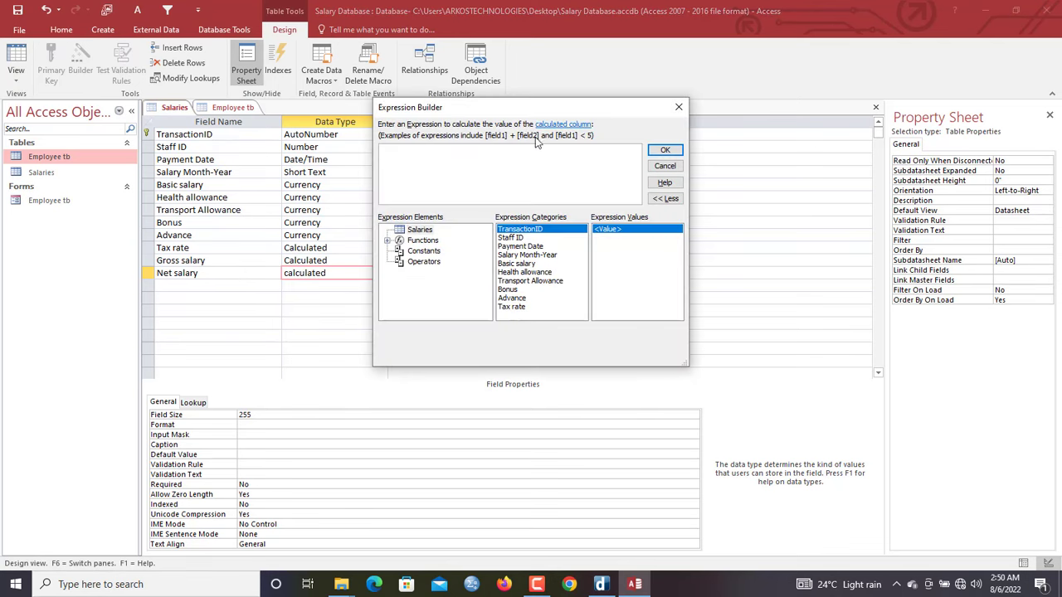
pyautogui.write('gro')
pyautogui.moveTo(511, 110); pyautogui.dragTo(560, 143)
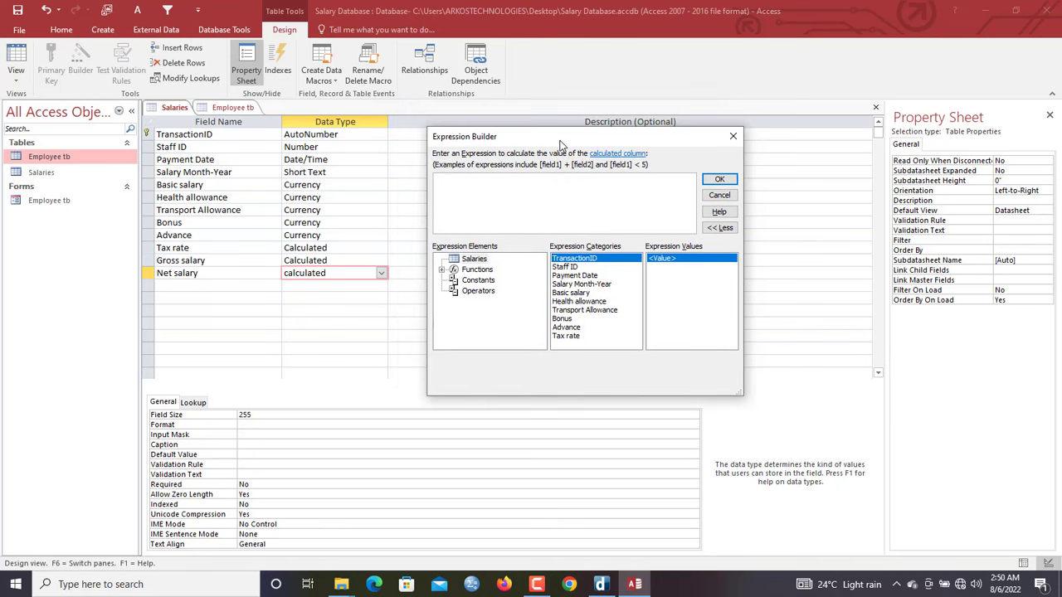
# Build and confirm the expression [Gross salary]-([Advance]+([Tax rate]/100)*[Basic salary])
pyautogui.write('gr')
pyautogui.write('[G')
pyautogui.write('ross sal')
pyautogui.write('ary] -')
pyautogui.write('ad')
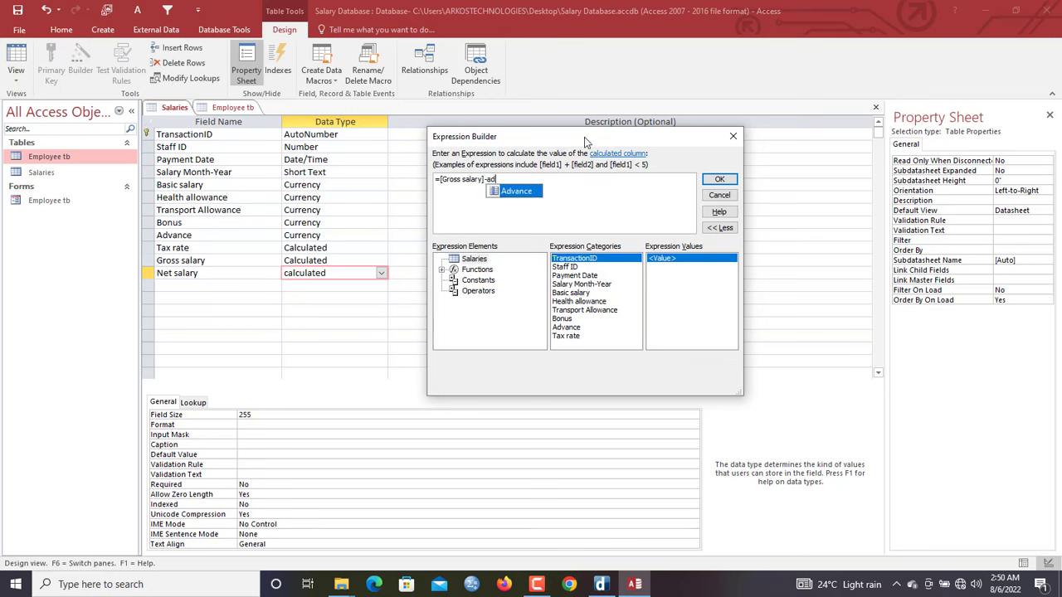
pyautogui.doubleClick(516, 192)
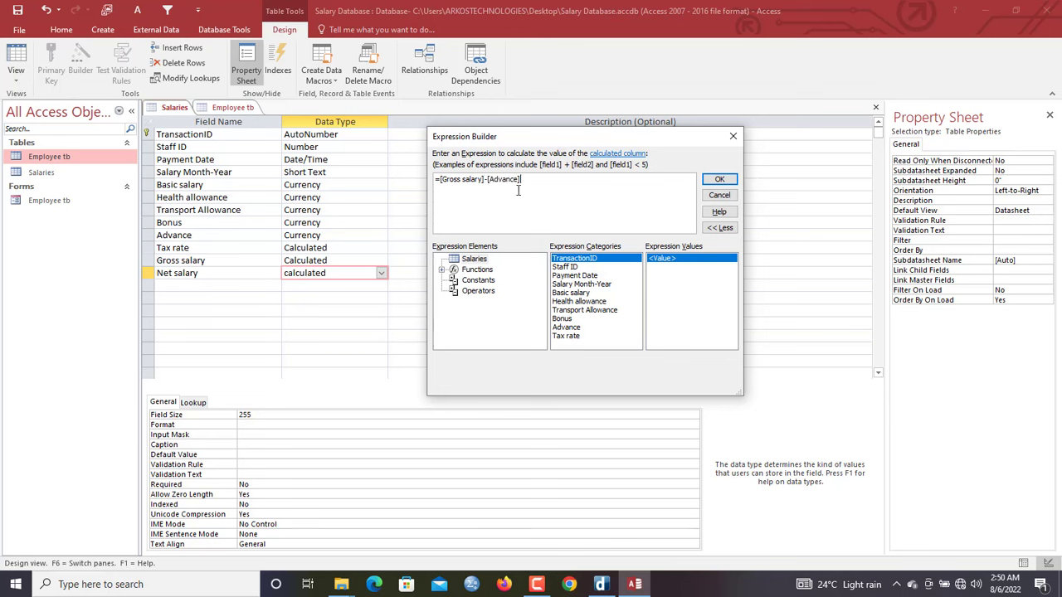
pyautogui.click(488, 179)
pyautogui.write('(')
pyautogui.click(524, 179)
pyautogui.write(')')
pyautogui.write('+')
pyautogui.write('ta')
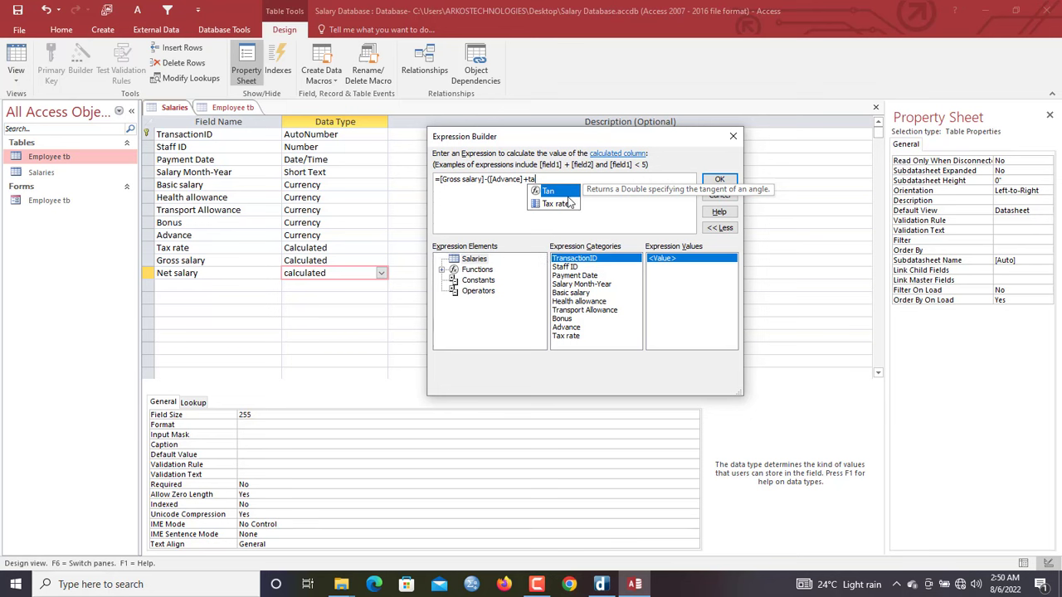
pyautogui.doubleClick(567, 204)
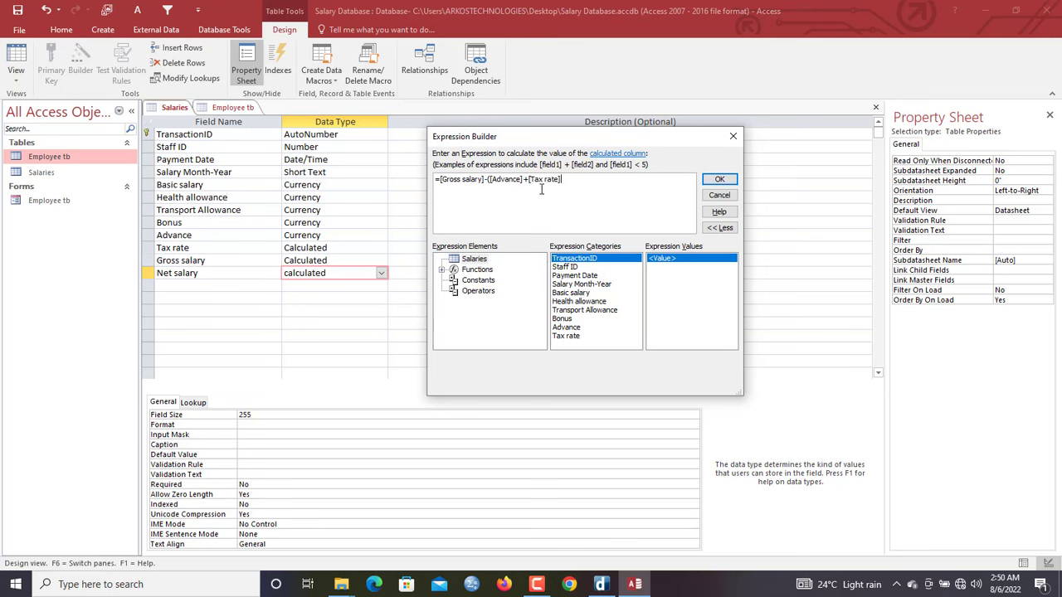
pyautogui.write('(')
pyautogui.write('/100)*ba')
pyautogui.doubleClick(621, 192)
pyautogui.write(')')
pyautogui.click(720, 179)
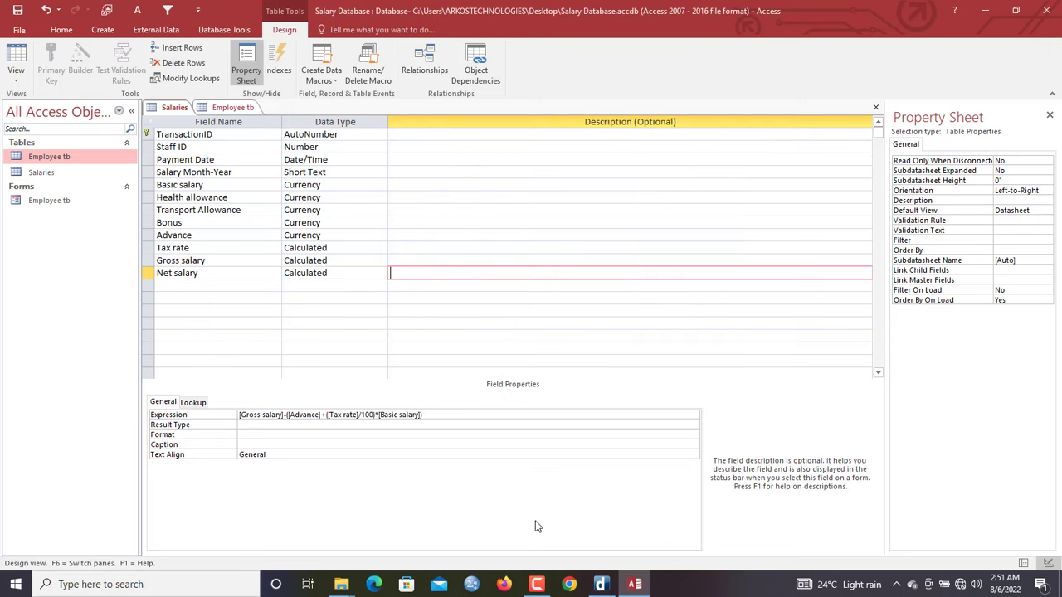
pyautogui.moveTo(537, 584)
# Save the Salaries table design and switch it to Datasheet View
pyautogui.rightClick(174, 109)
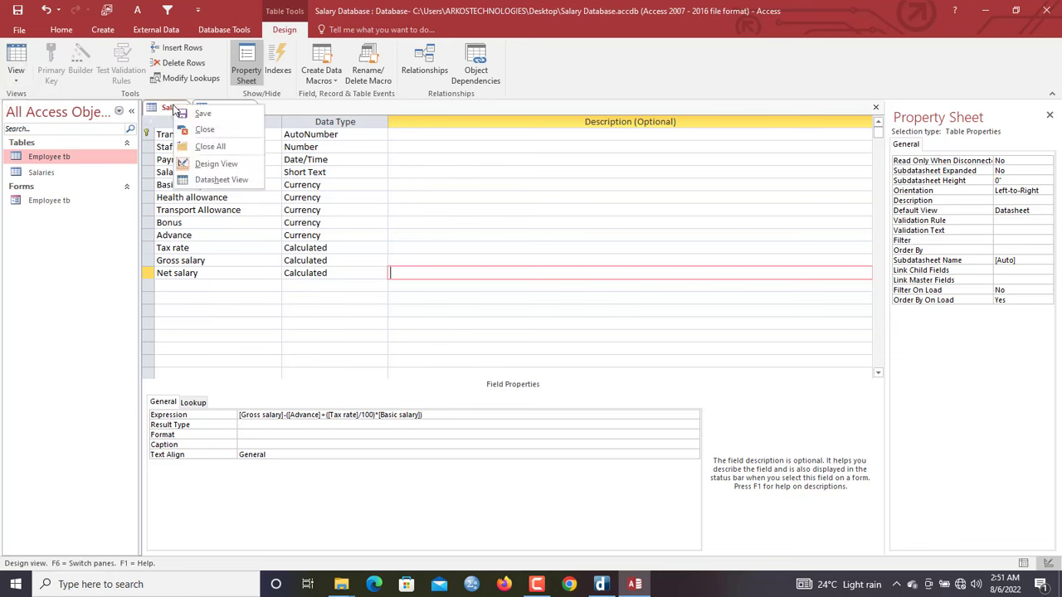
pyautogui.click(221, 179)
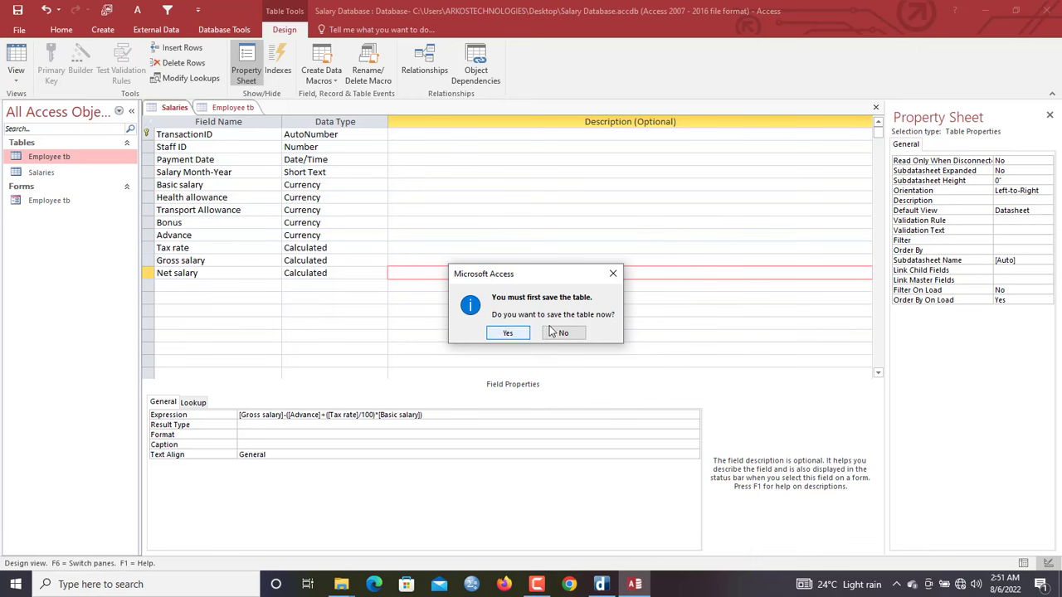
pyautogui.click(511, 333)
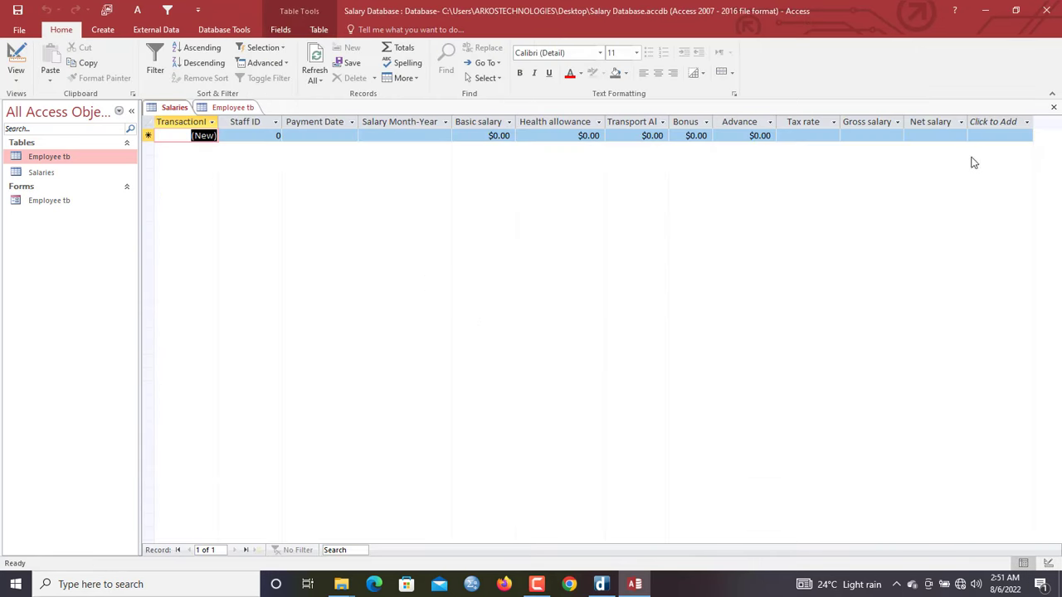
pyautogui.click(259, 136)
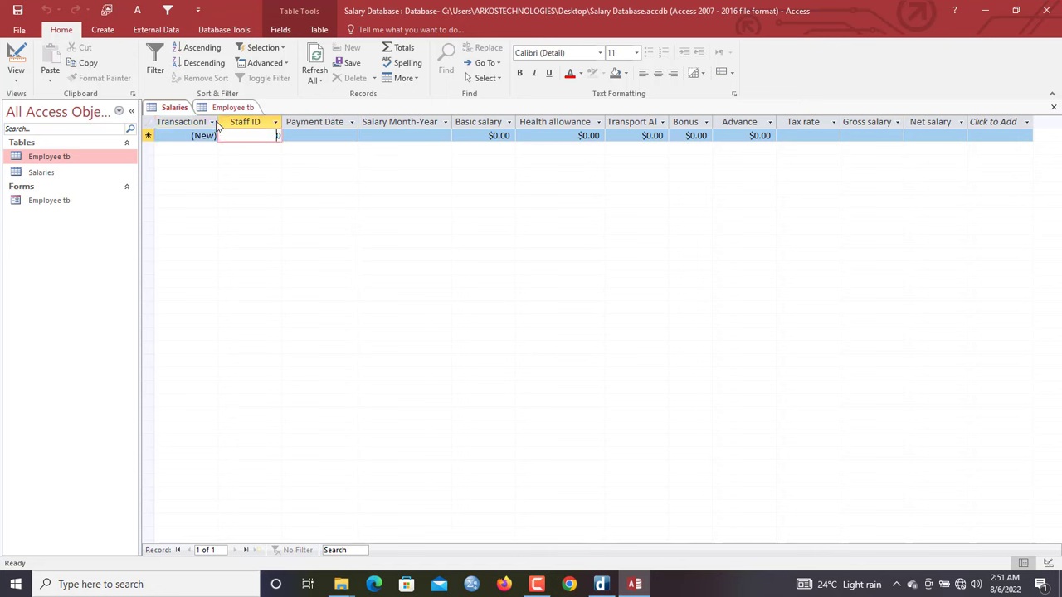
# Close all open tables from the Salaries tab menu
pyautogui.rightClick(166, 117)
pyautogui.press('Escape')
pyautogui.rightClick(168, 113)
pyautogui.click(212, 157)
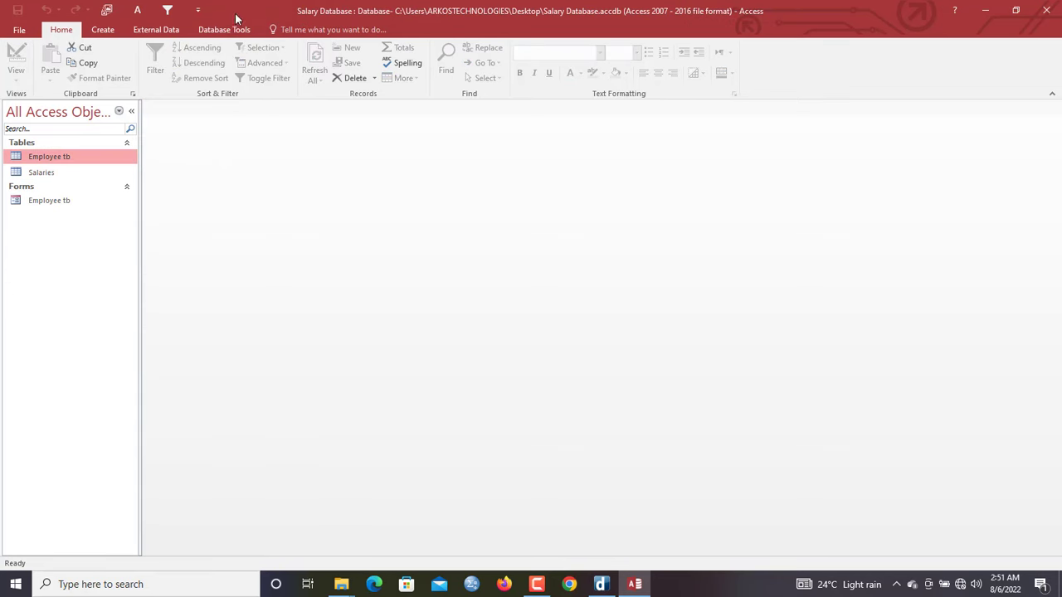
# Add Employee tb and Salaries to the Relationships window and link them on Staff ID
pyautogui.click(224, 29)
pyautogui.click(162, 64)
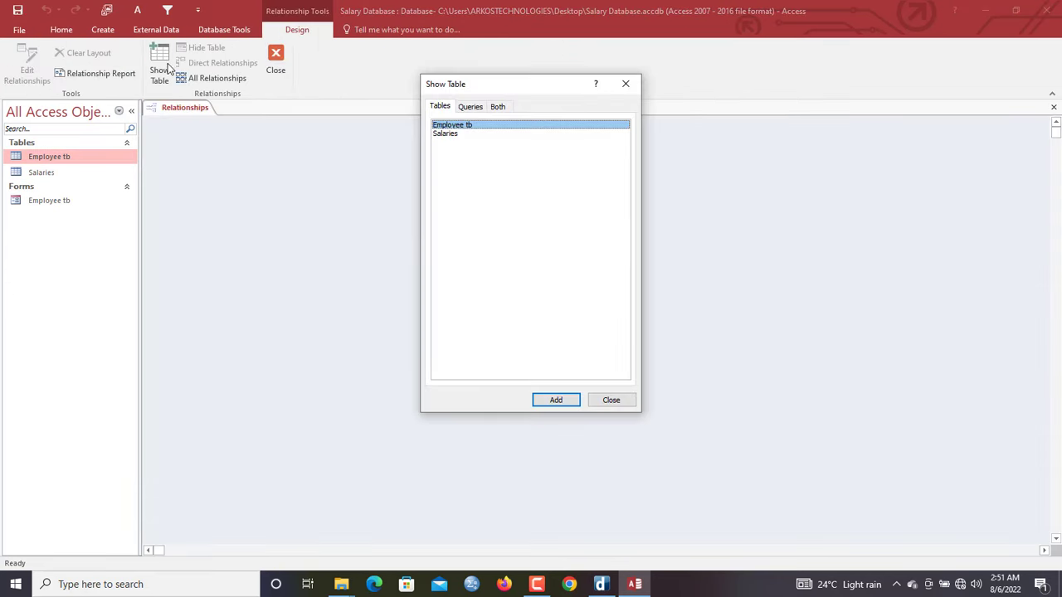
pyautogui.doubleClick(466, 126)
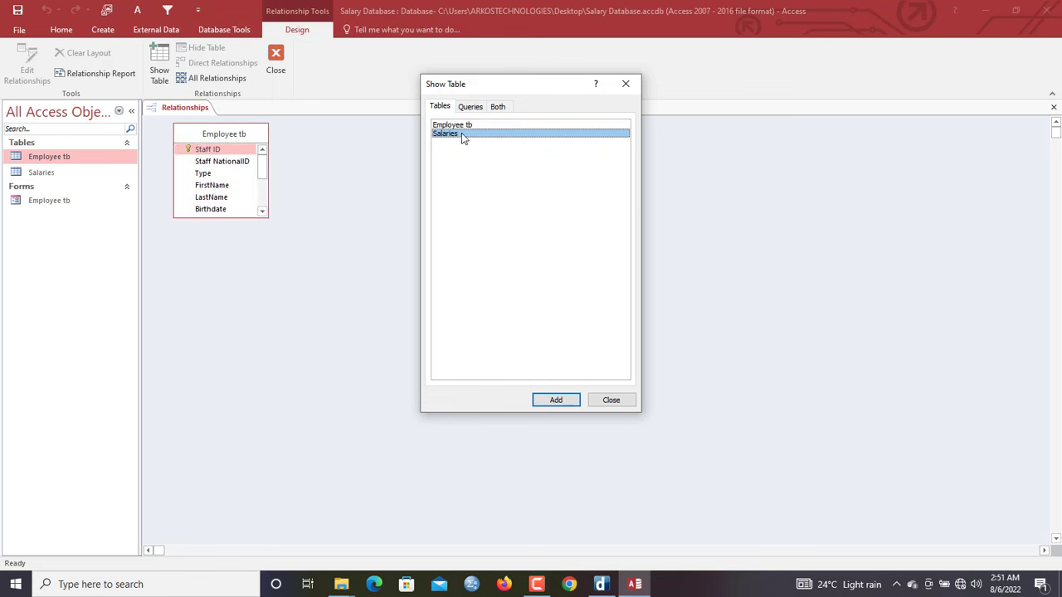
pyautogui.doubleClick(461, 133)
pyautogui.click(628, 85)
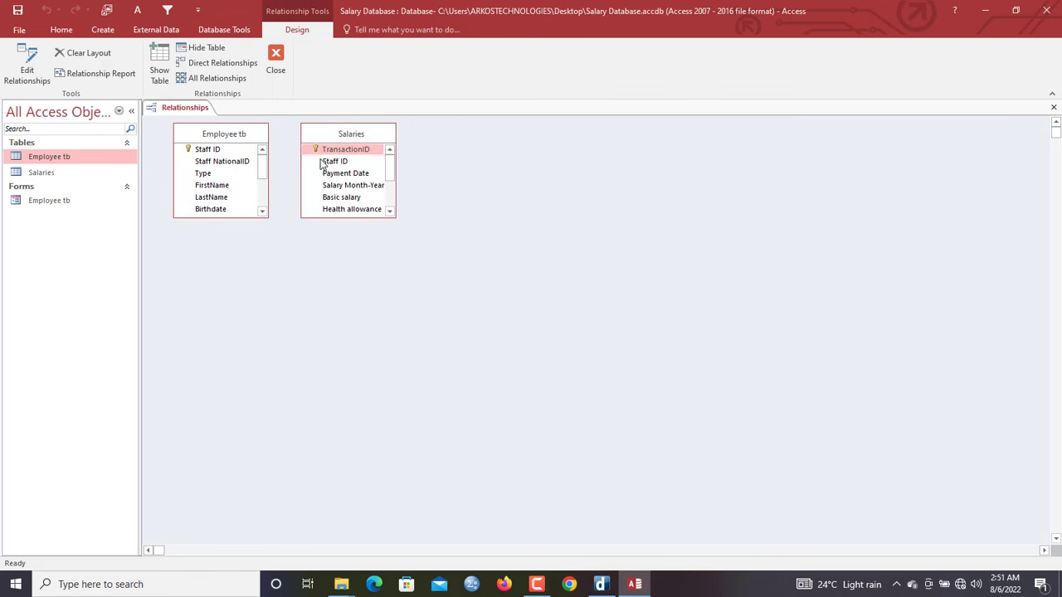
pyautogui.click(325, 163)
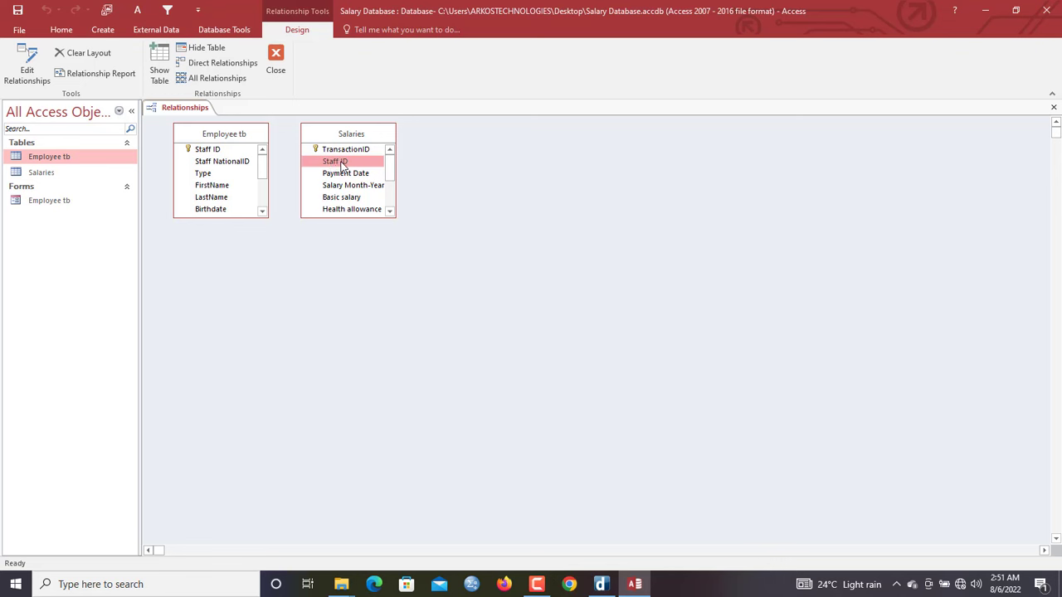
pyautogui.moveTo(342, 164); pyautogui.dragTo(222, 153)
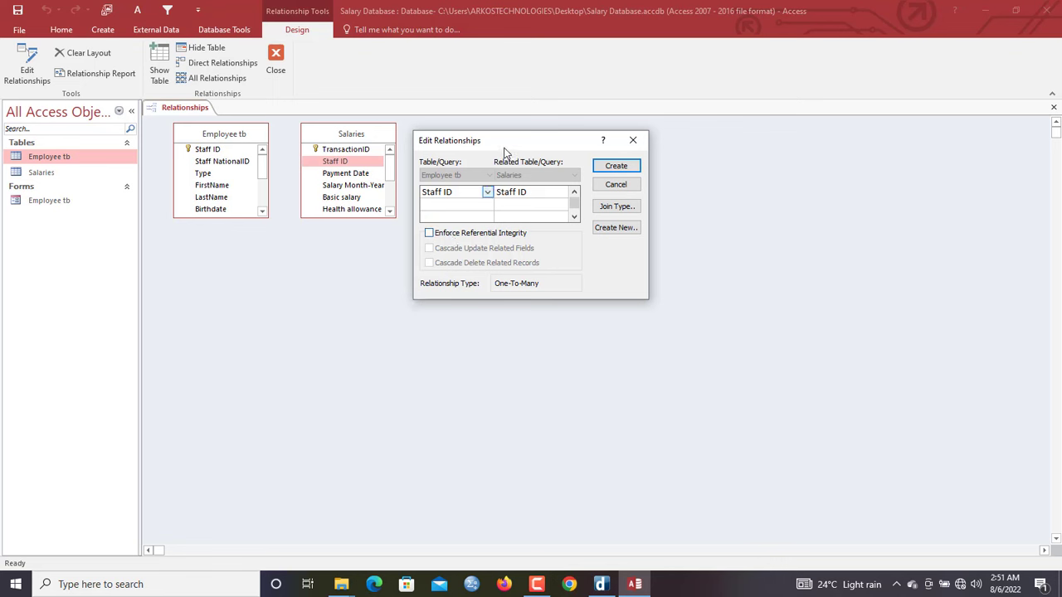
# Enforce referential integrity with cascading updates and deletes, create the link, and close the window
pyautogui.moveTo(504, 152); pyautogui.dragTo(539, 184)
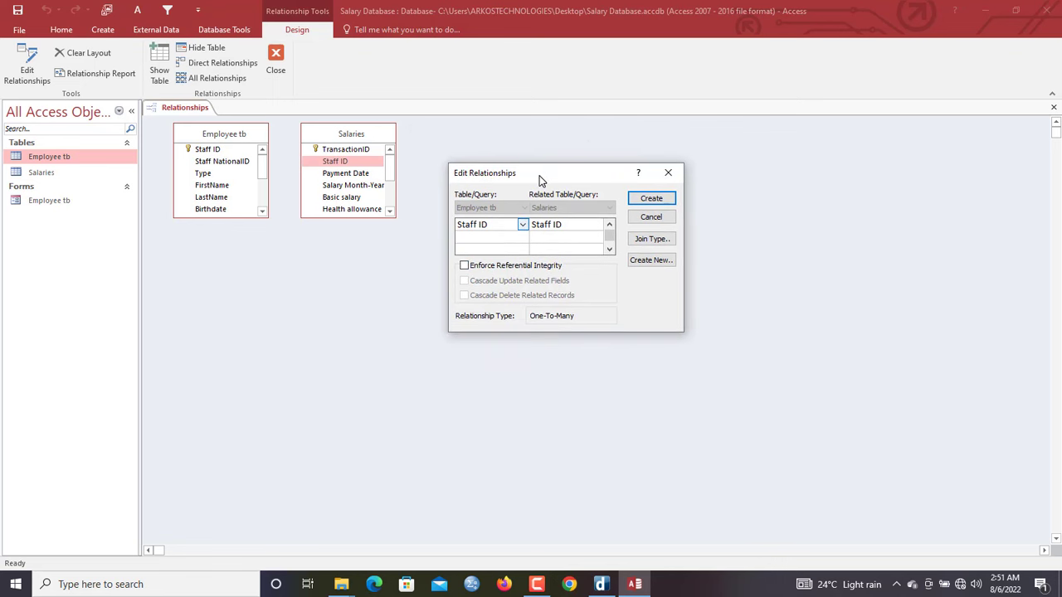
pyautogui.click(509, 269)
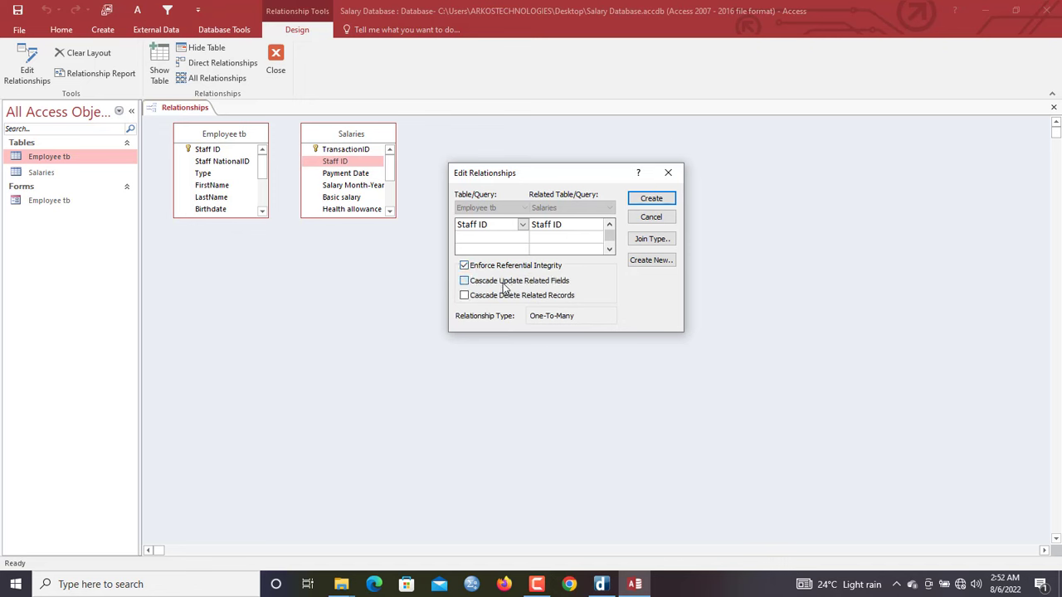
pyautogui.click(498, 284)
pyautogui.click(658, 202)
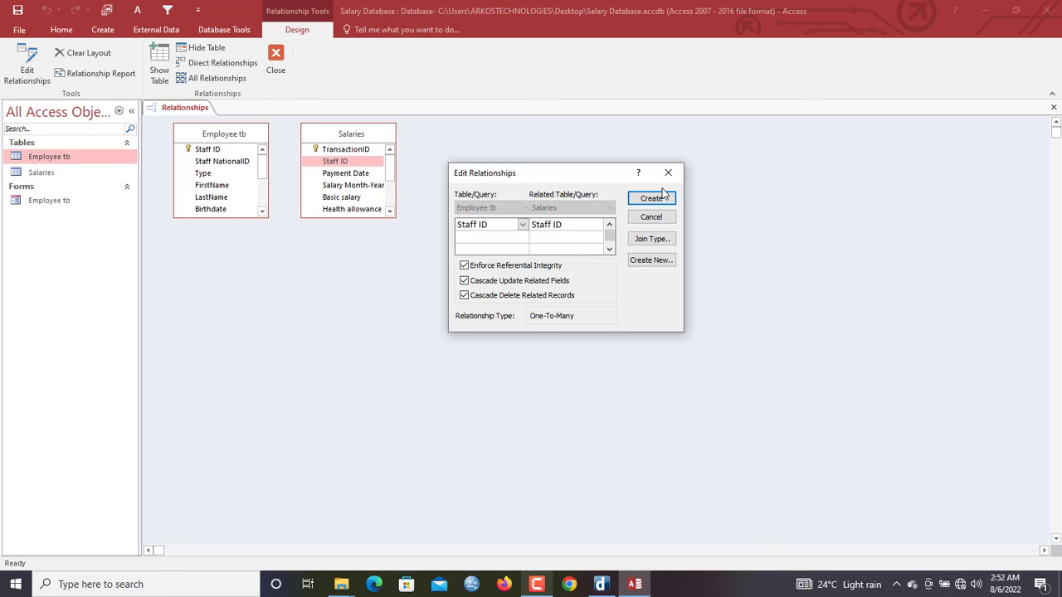
pyautogui.click(664, 196)
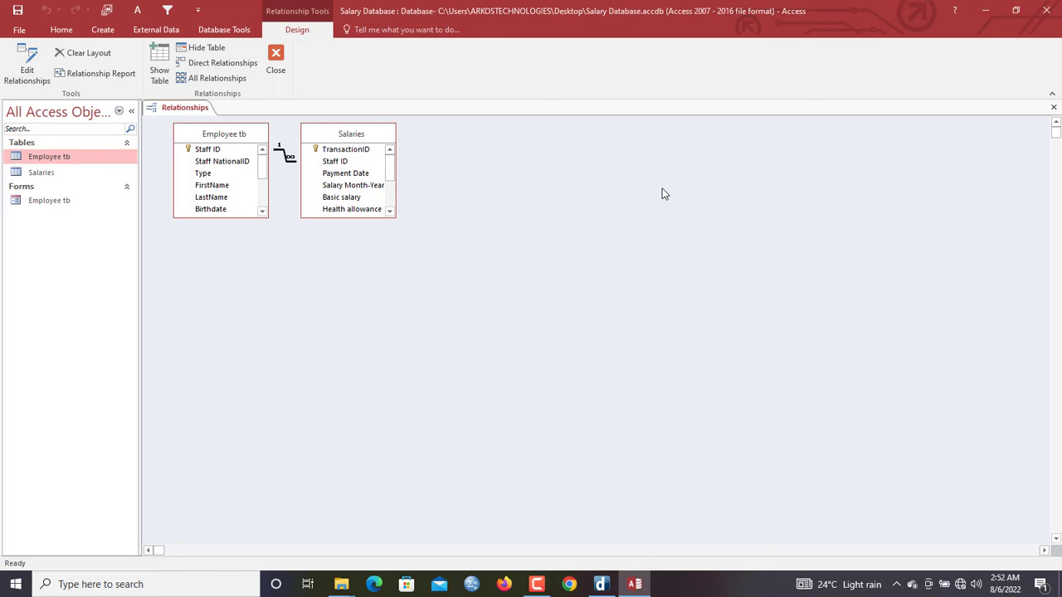
pyautogui.moveTo(344, 133); pyautogui.dragTo(446, 177)
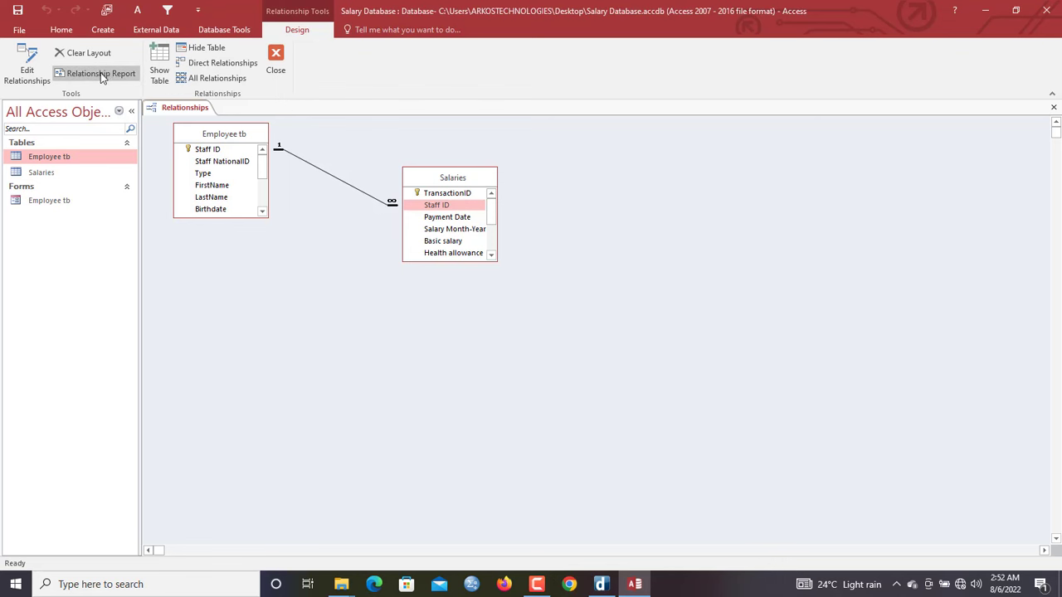
pyautogui.click(274, 71)
# Save the relationships layout, then start a Salaries record for staff 1 dated today for JUNE-22
pyautogui.click(478, 328)
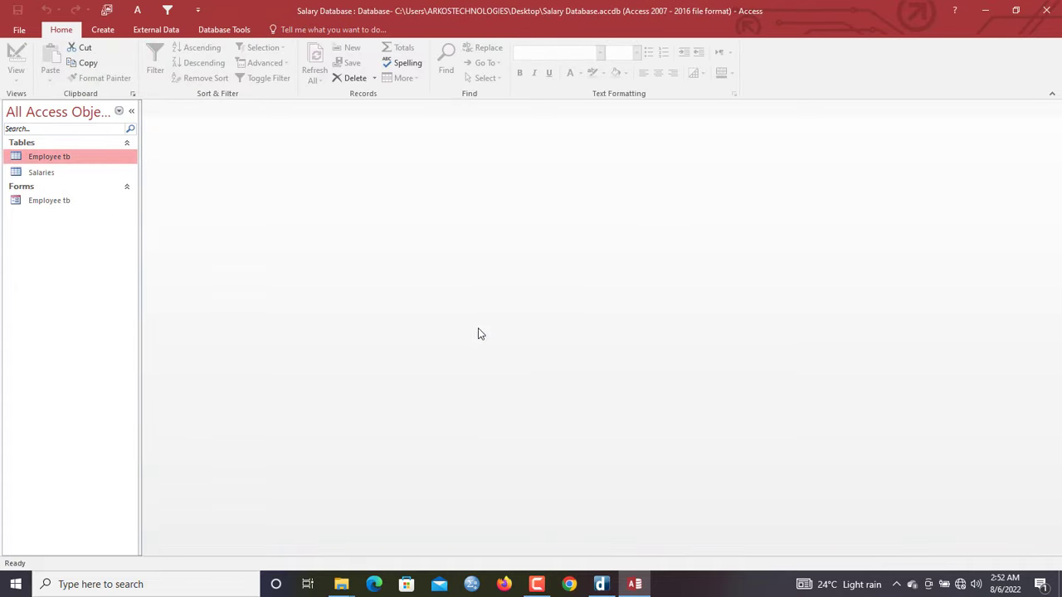
pyautogui.doubleClick(42, 172)
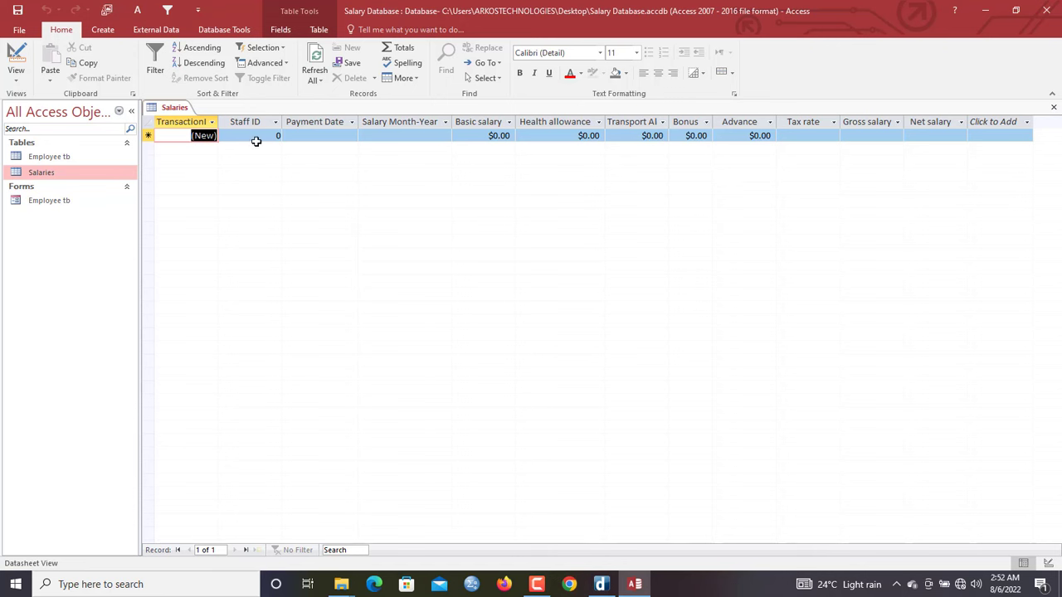
pyautogui.click(256, 138)
pyautogui.write('1')
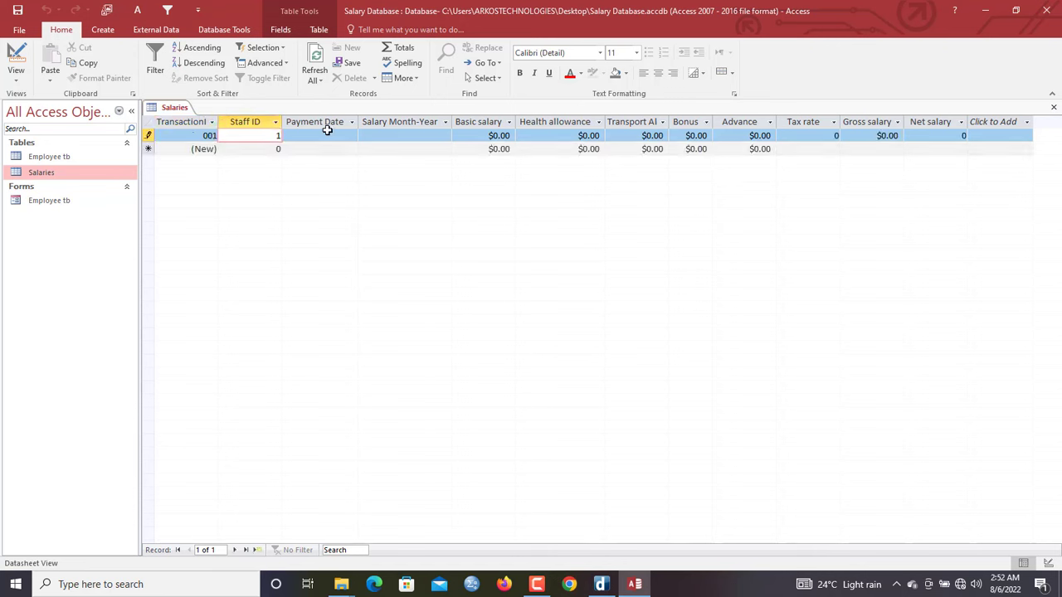
pyautogui.click(328, 133)
pyautogui.click(364, 136)
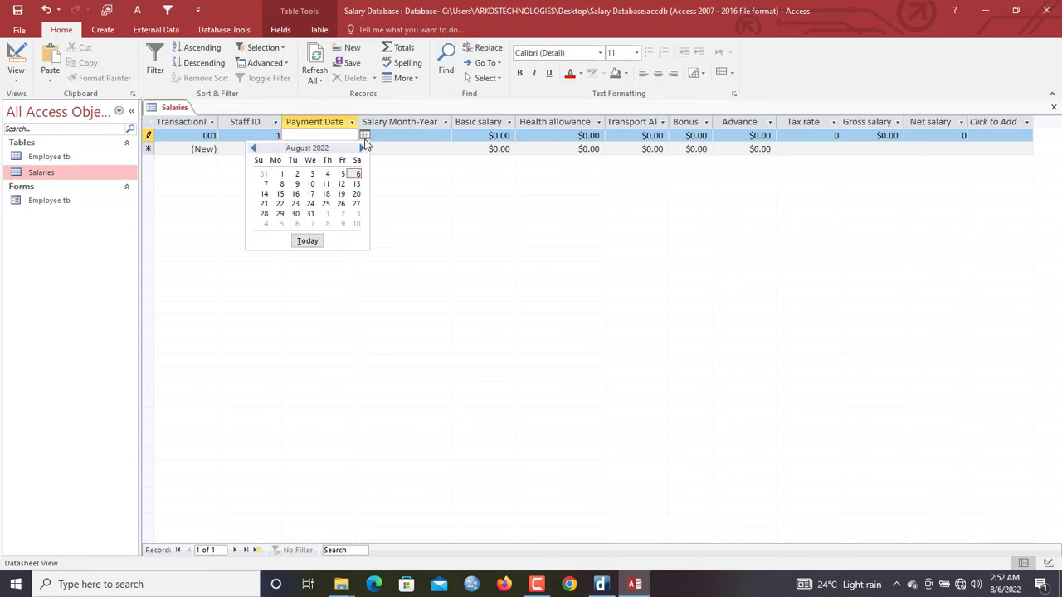
pyautogui.click(307, 241)
pyautogui.click(442, 136)
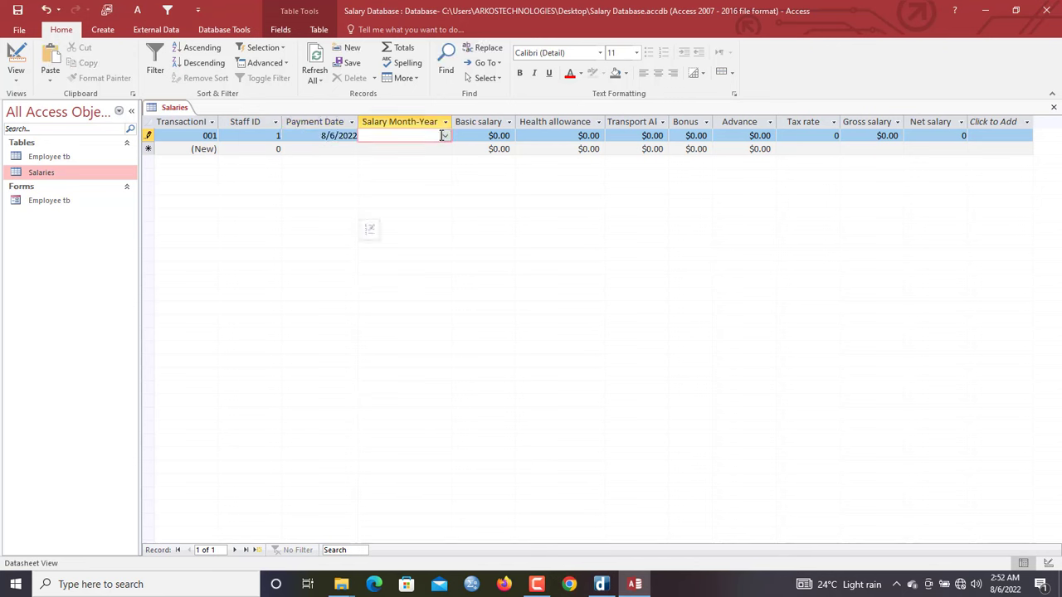
pyautogui.click(445, 136)
pyautogui.click(383, 213)
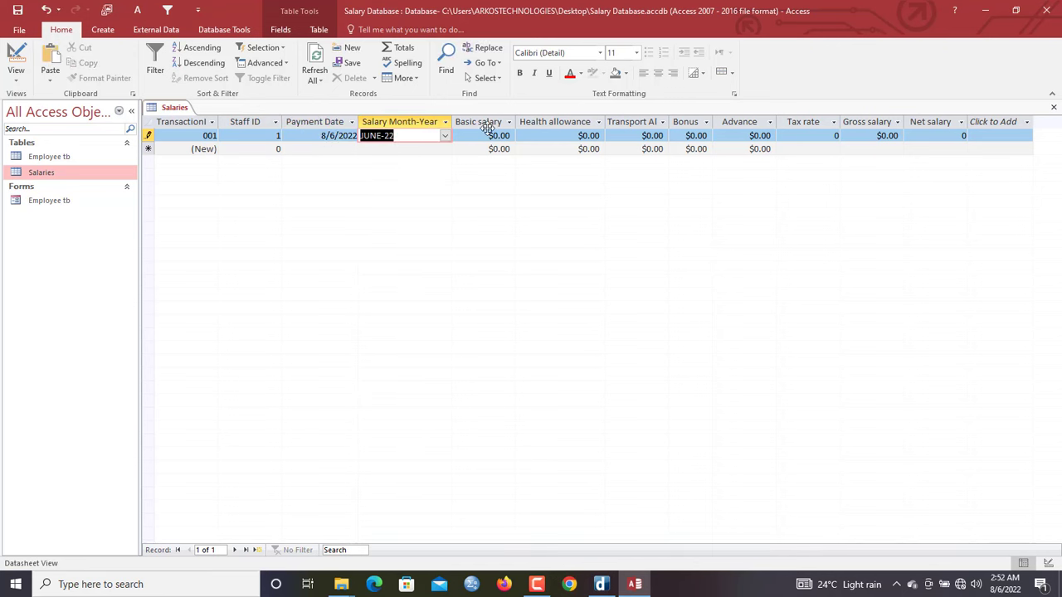
# Enter record 001's basic salary as $1,200.00, correcting the mistyped values
pyautogui.press('Tab')
pyautogui.write('1,2')
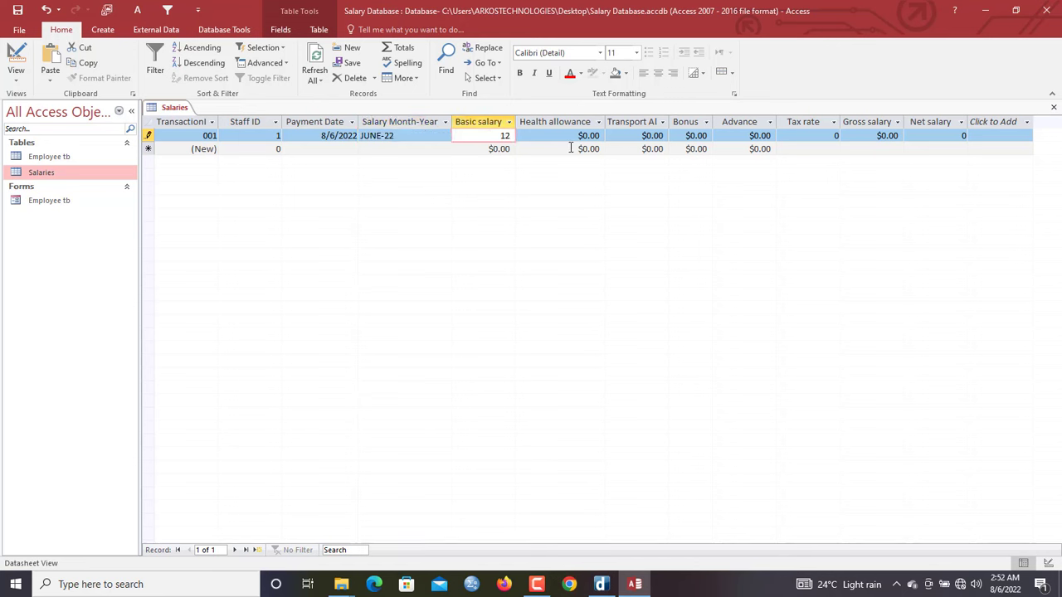
pyautogui.write('00')
pyautogui.press('Tab')
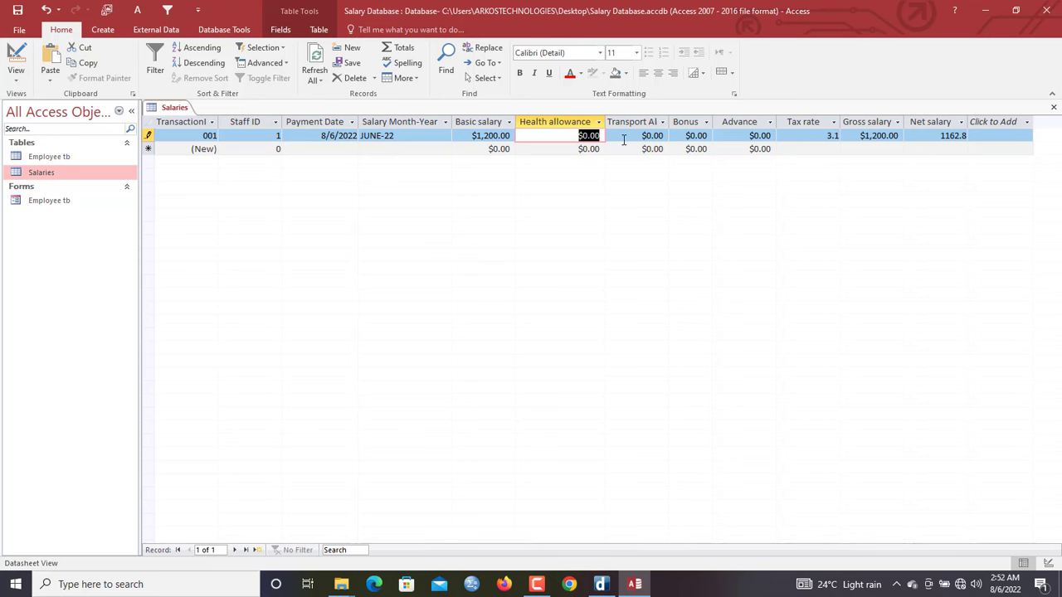
pyautogui.moveTo(468, 136); pyautogui.dragTo(551, 129)
pyautogui.write('1000')
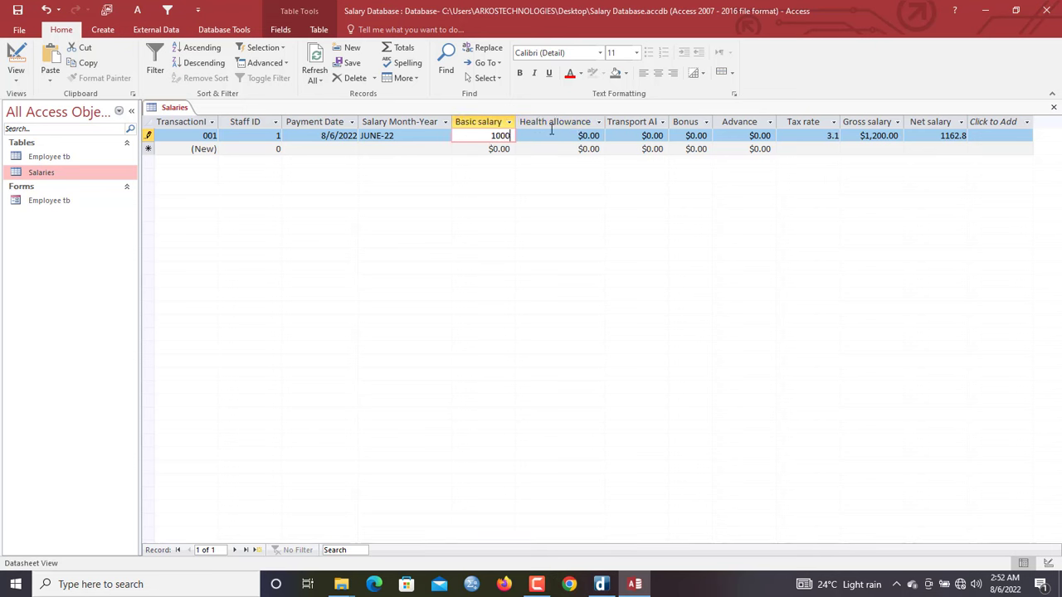
pyautogui.press('Tab')
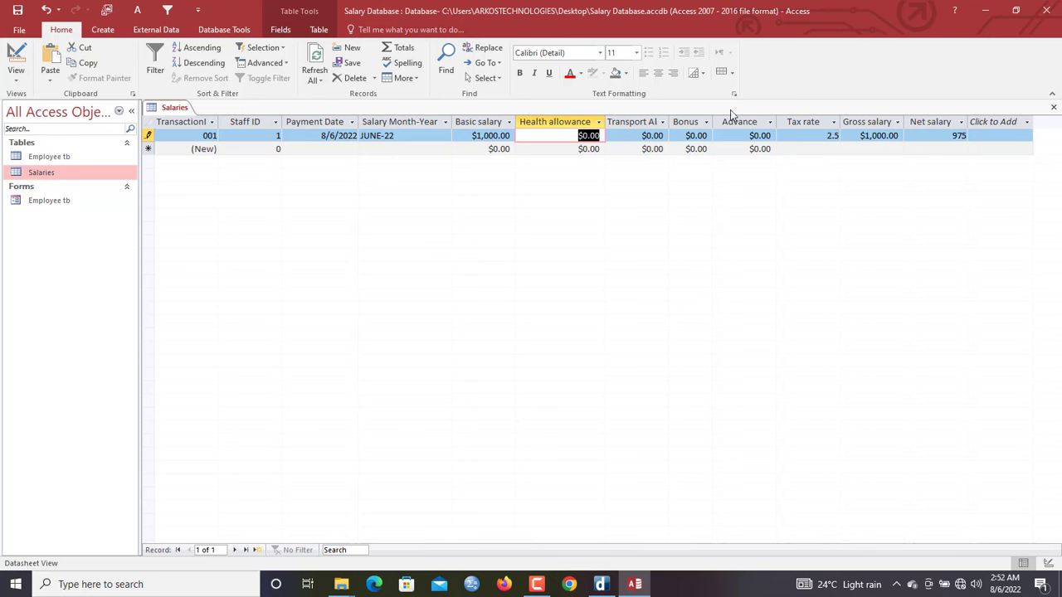
pyautogui.moveTo(461, 137); pyautogui.dragTo(583, 134)
pyautogui.write('400')
pyautogui.press('Tab')
pyautogui.moveTo(471, 133); pyautogui.dragTo(562, 138)
pyautogui.moveTo(632, 139); pyautogui.dragTo(652, 140)
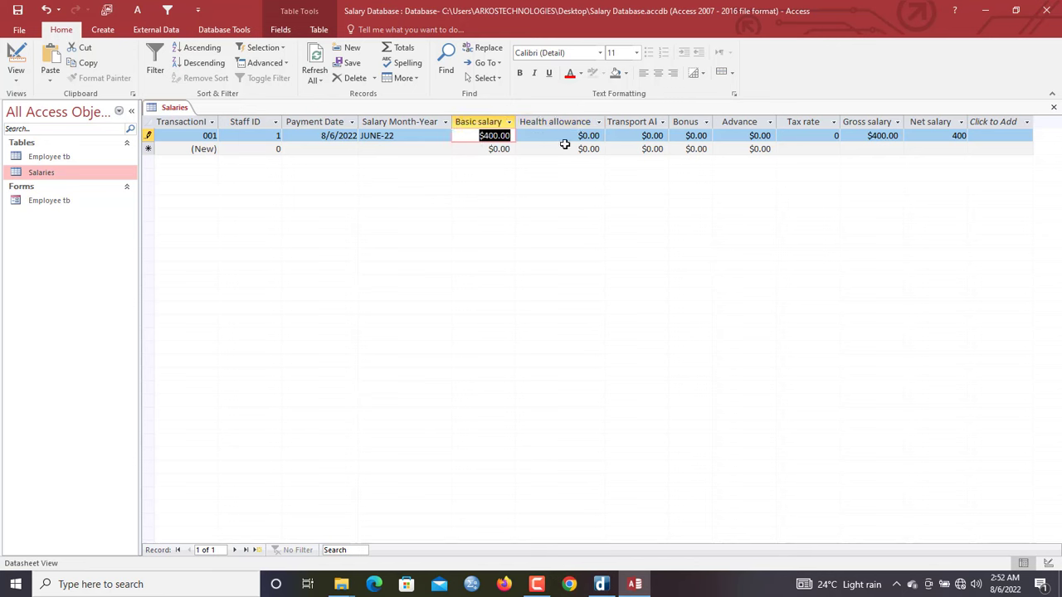
pyautogui.write('1,200')
pyautogui.press('Tab')
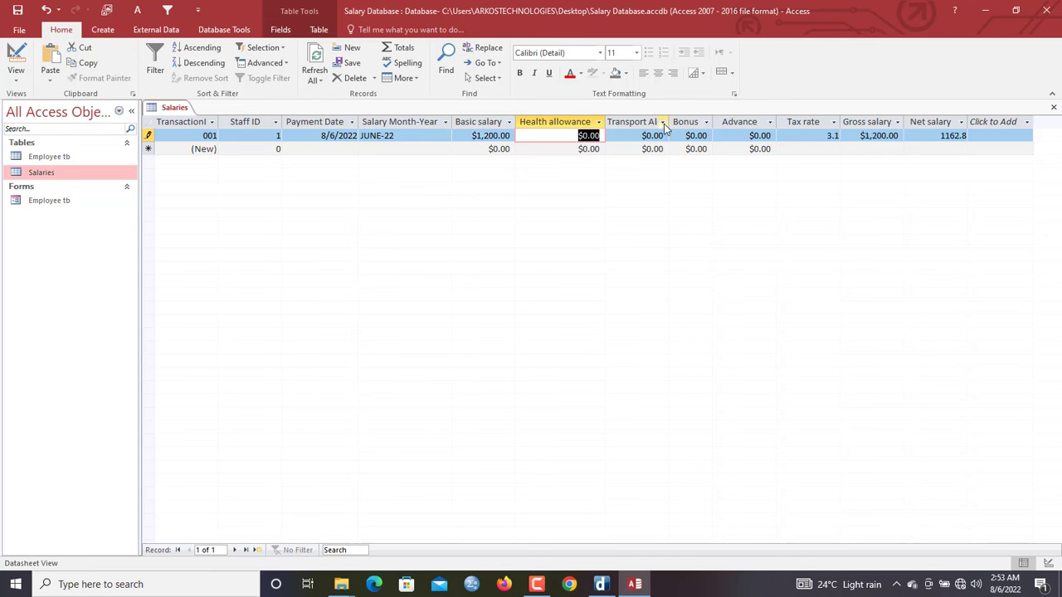
# Fill in health allowance 300, transport 10, bonus 0 and advance 72
pyautogui.write('300')
pyautogui.press('Tab')
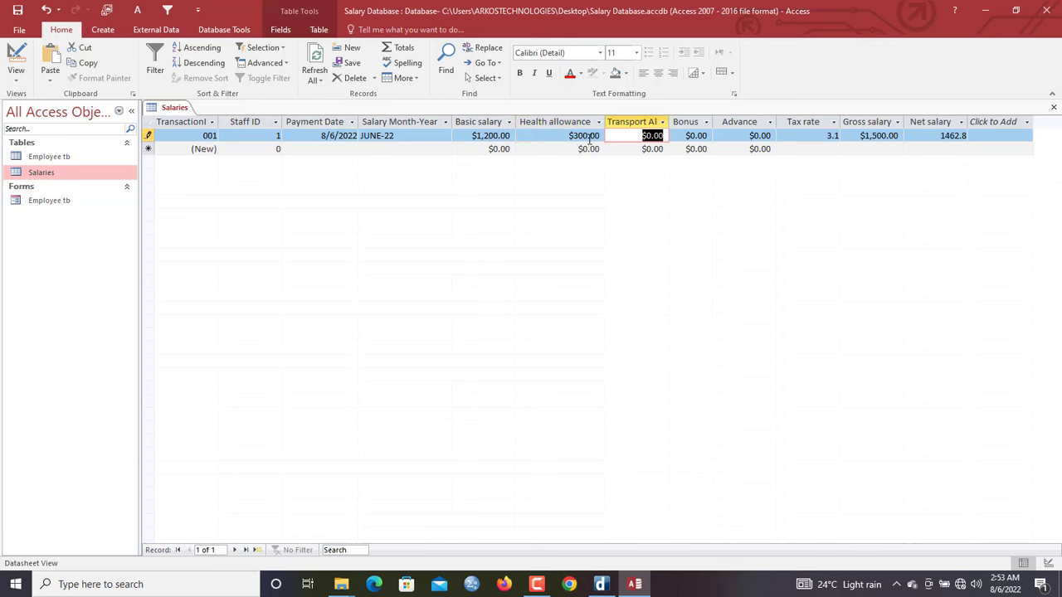
pyautogui.write('10')
pyautogui.press('Tab')
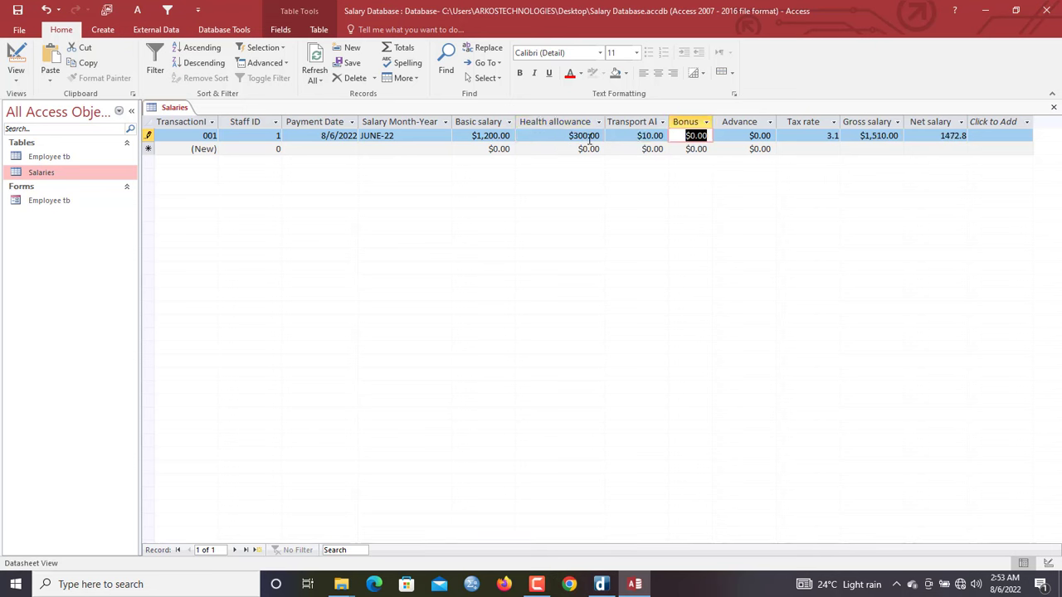
pyautogui.press('Tab')
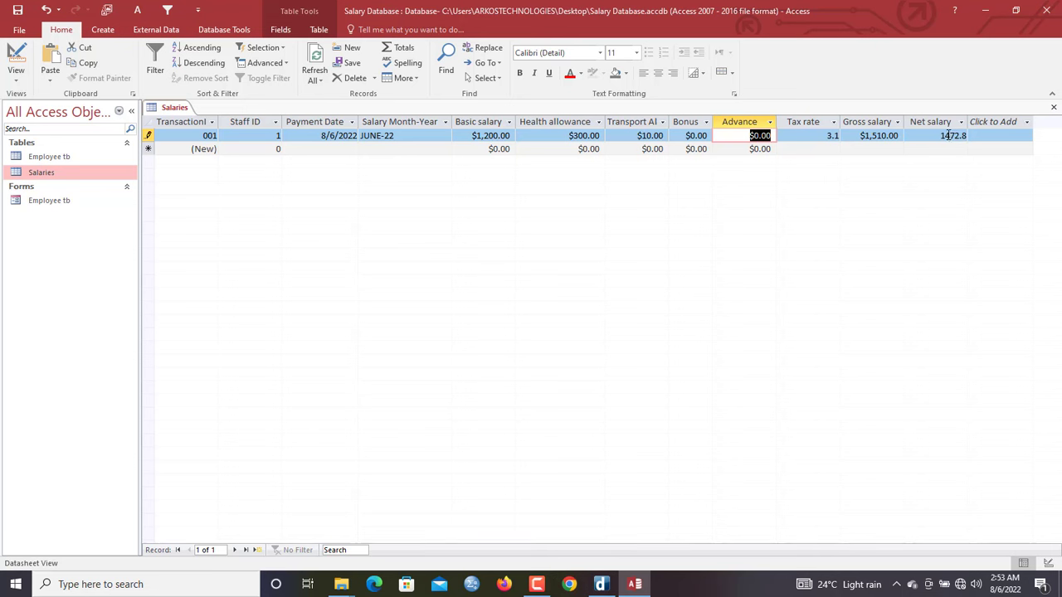
pyautogui.write('72')
pyautogui.press('Tab')
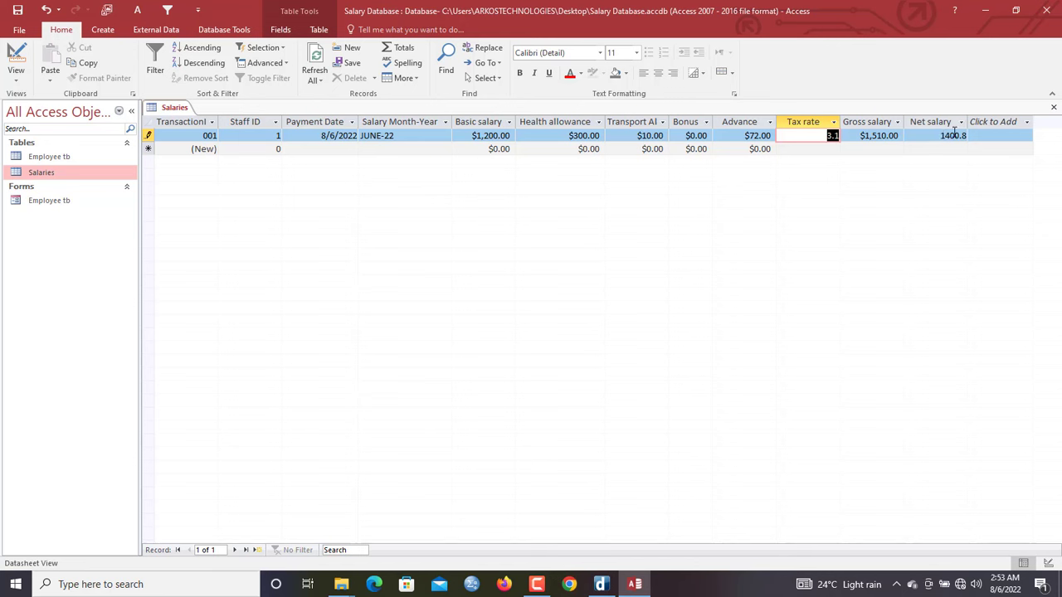
# Start record 002 for staff 1, paid 26 August 2022, for salary month APR-22
pyautogui.click(262, 150)
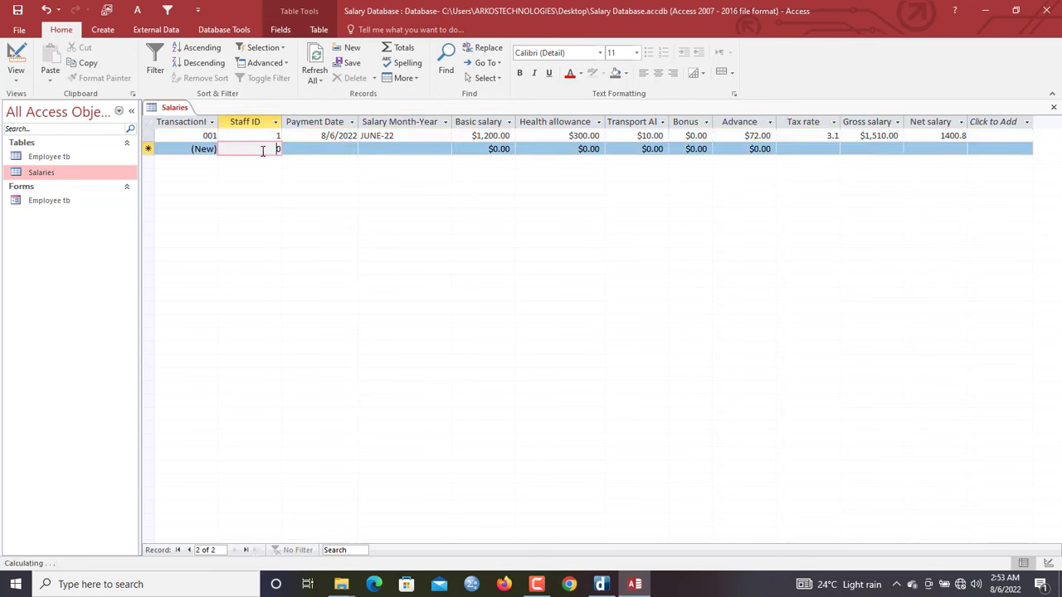
pyautogui.write('1')
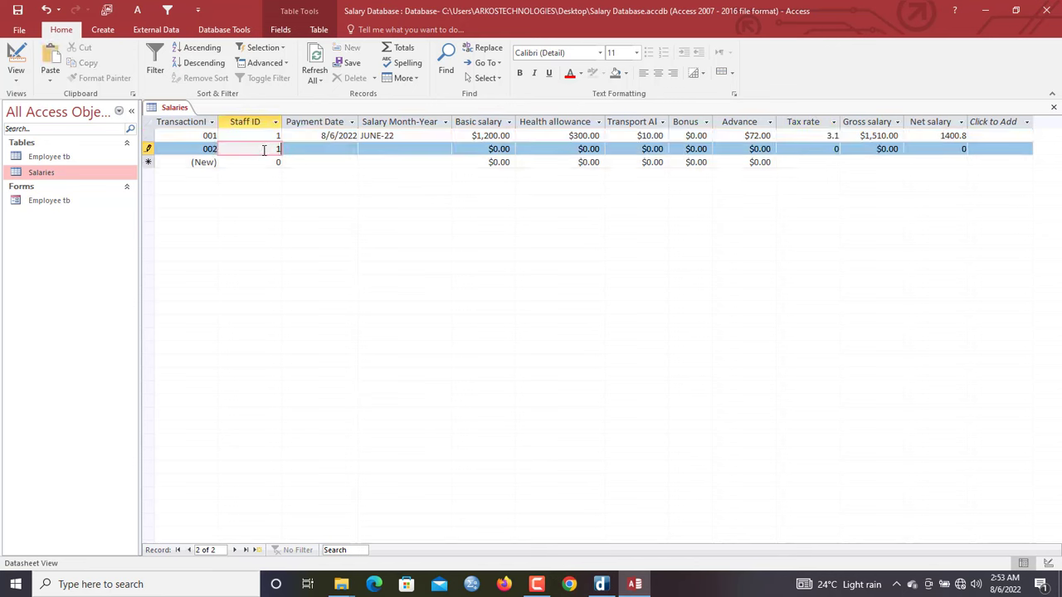
pyautogui.click(338, 150)
pyautogui.click(364, 148)
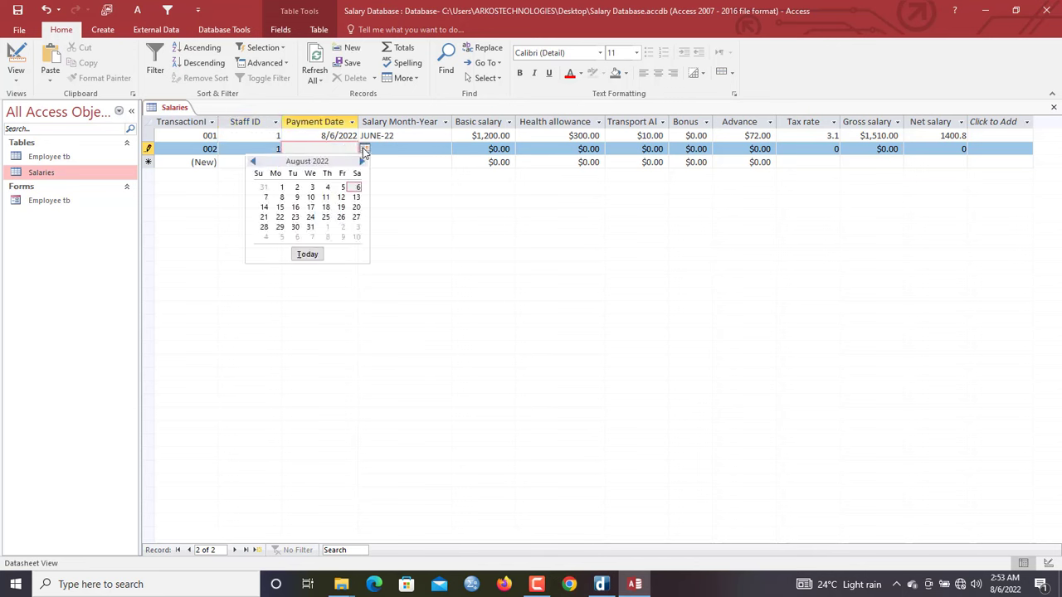
pyautogui.click(343, 213)
pyautogui.click(412, 146)
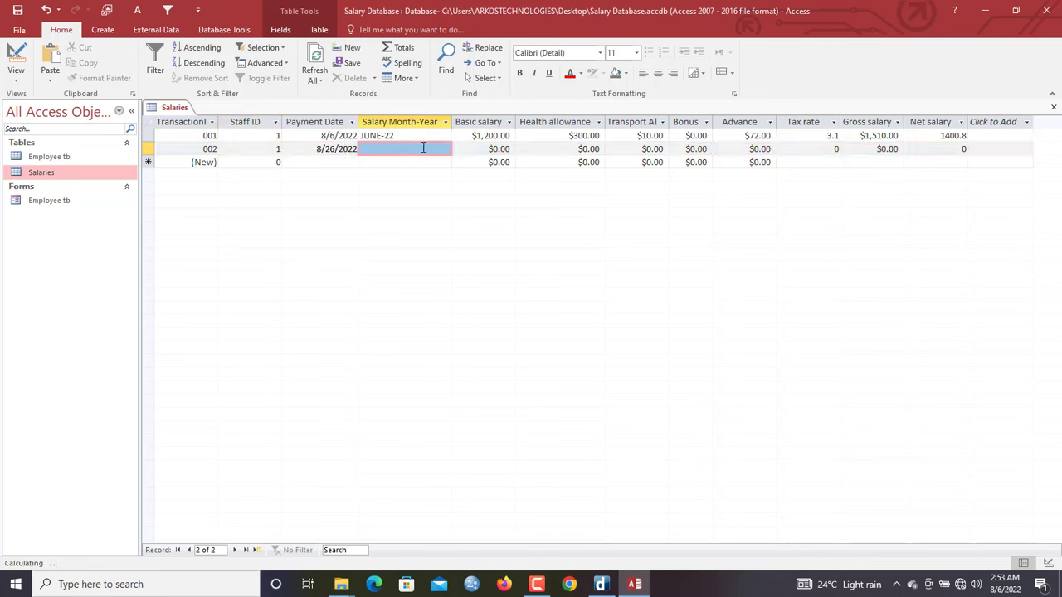
pyautogui.click(443, 149)
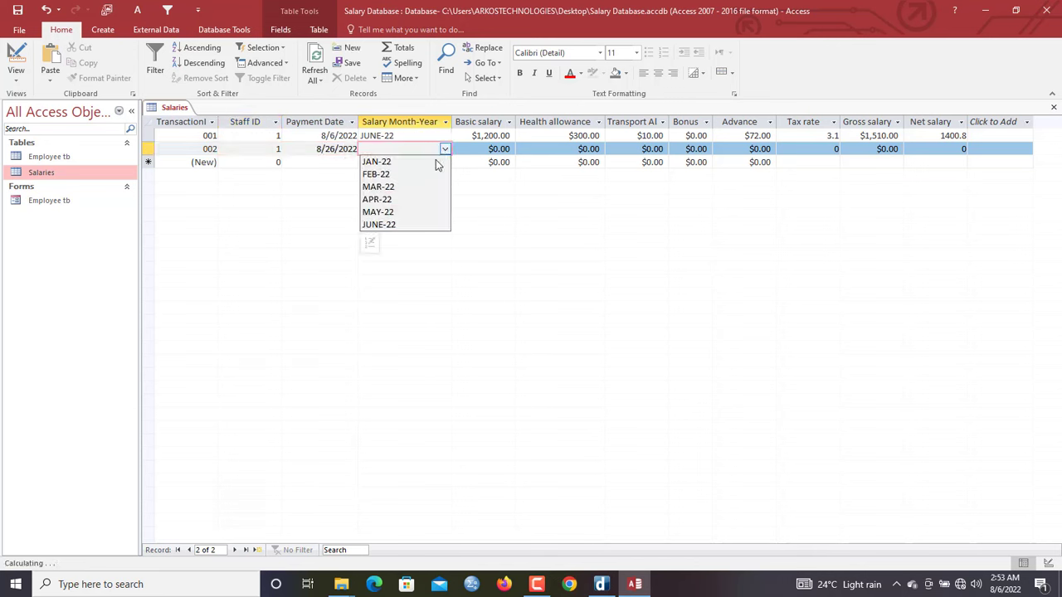
pyautogui.click(415, 199)
# Enter basic $900, health $300, transport 0 and bonus $900, then refresh all records
pyautogui.moveTo(473, 151); pyautogui.dragTo(540, 150)
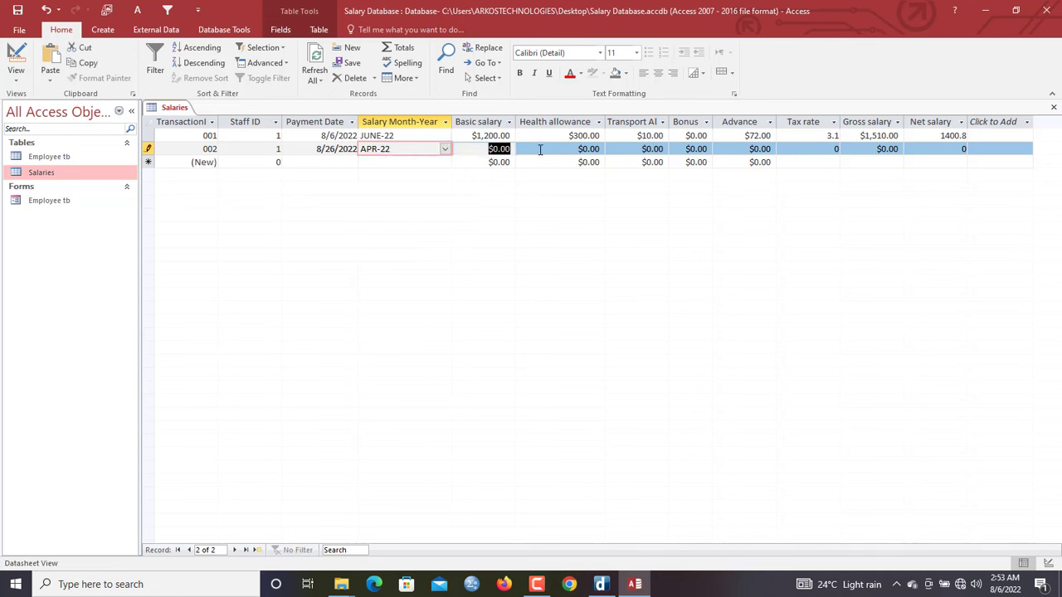
pyautogui.write('900')
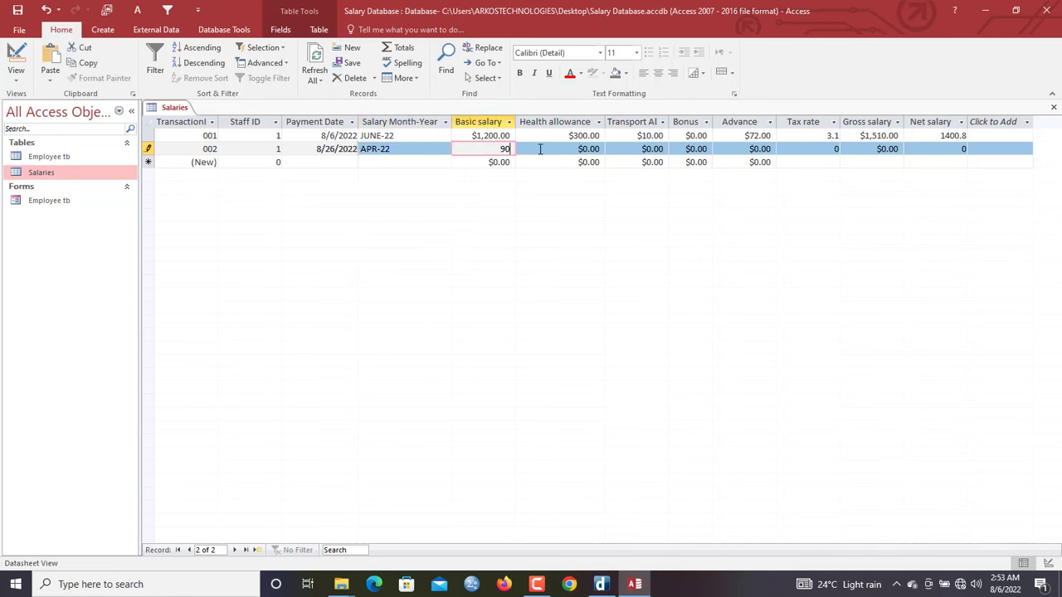
pyautogui.press('Tab')
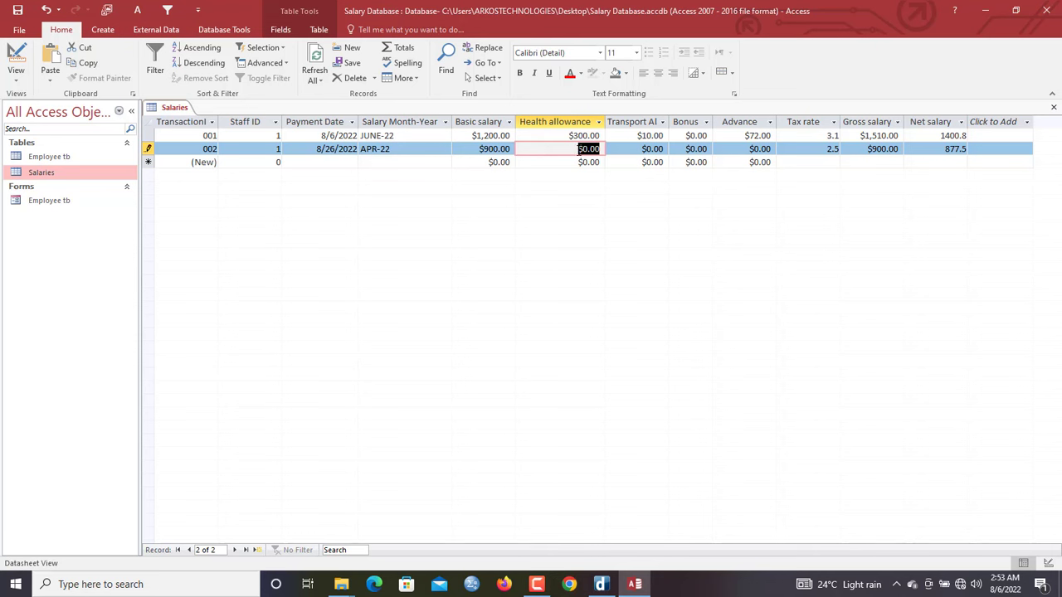
pyautogui.write('300')
pyautogui.press('Tab')
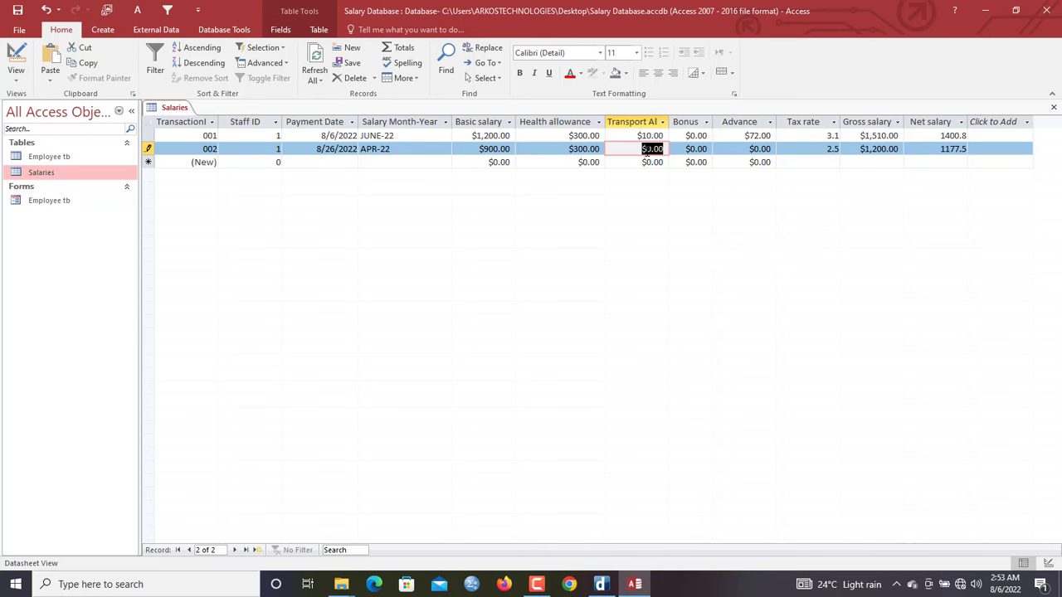
pyautogui.press('Tab')
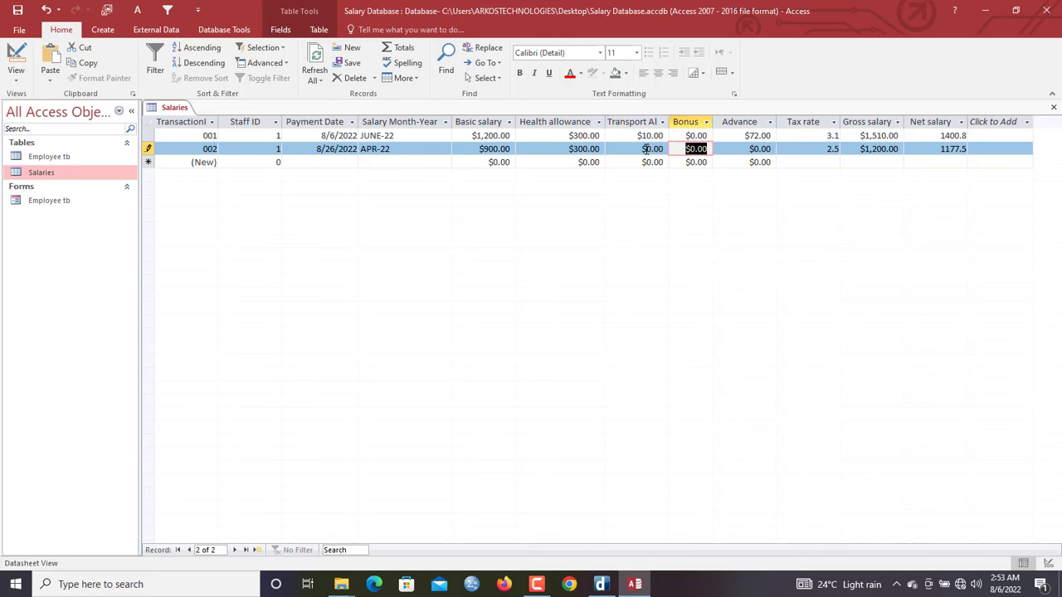
pyautogui.write('900')
pyautogui.press('Tab')
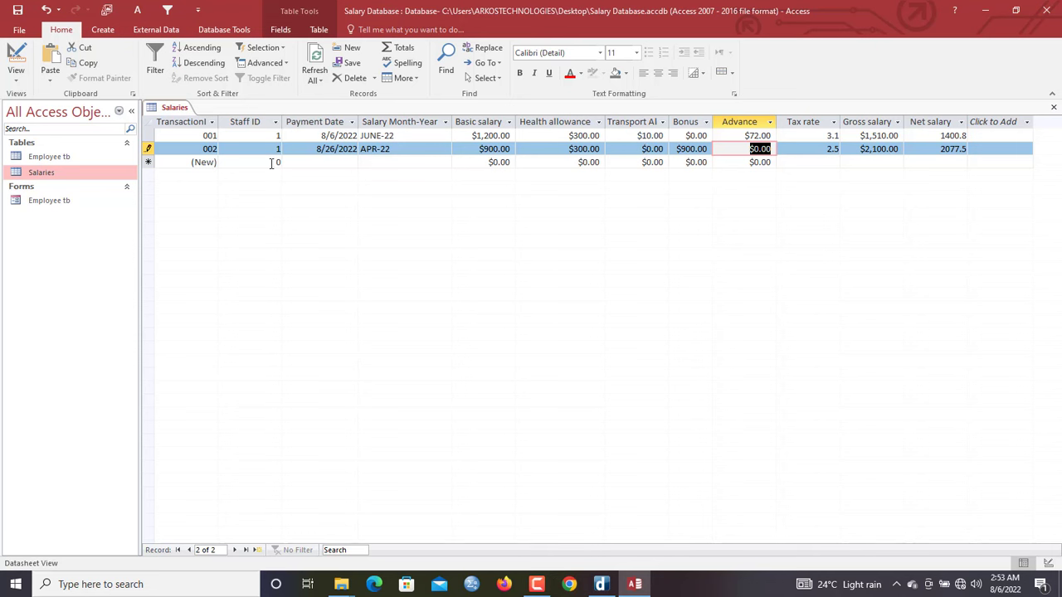
pyautogui.click(315, 64)
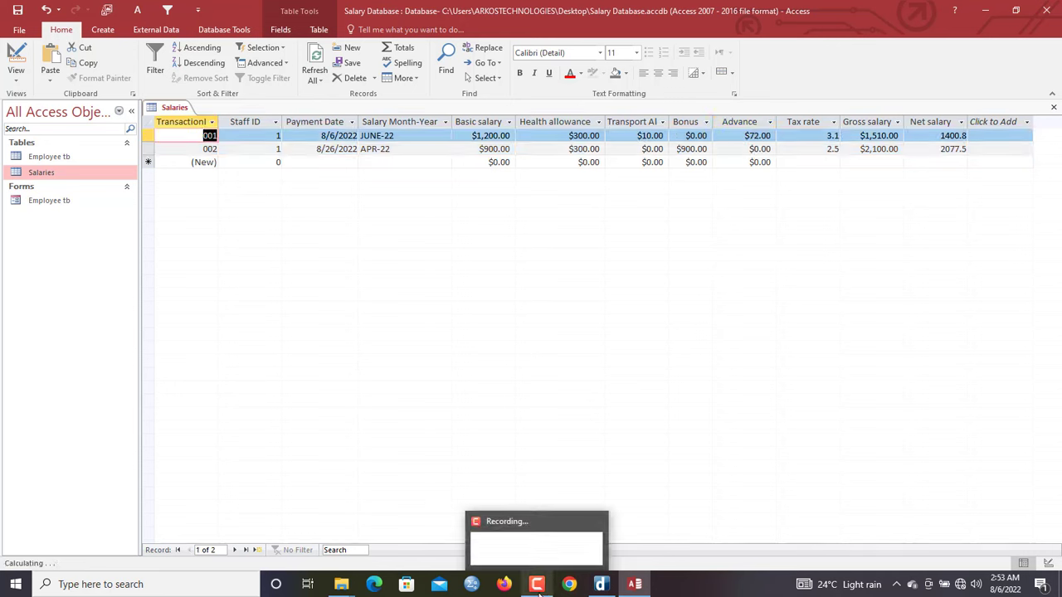
pyautogui.click(184, 110)
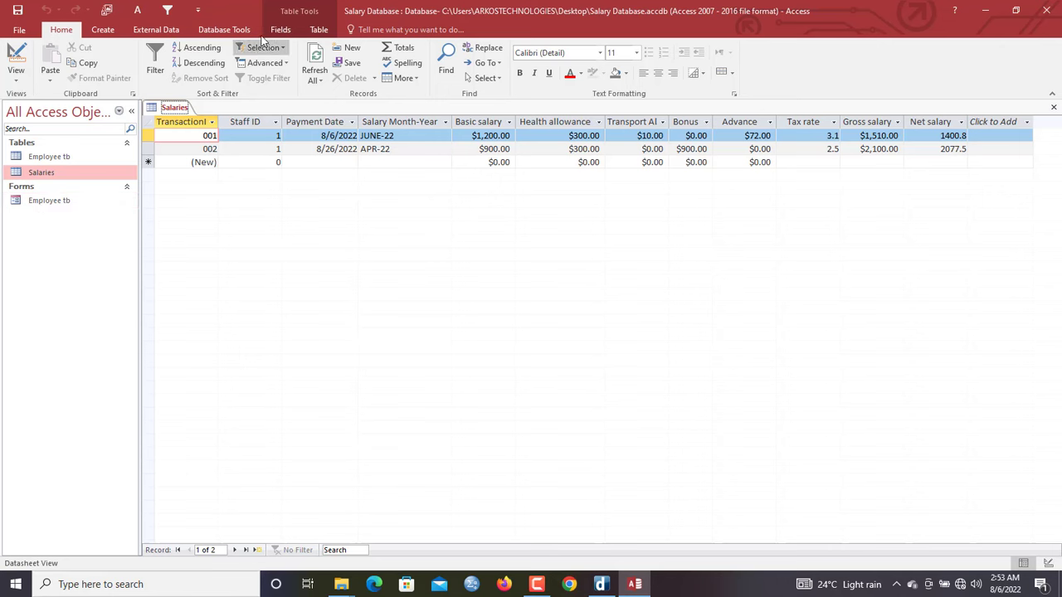
# Launch the Form Wizard and add every field of the Salaries table
pyautogui.click(116, 31)
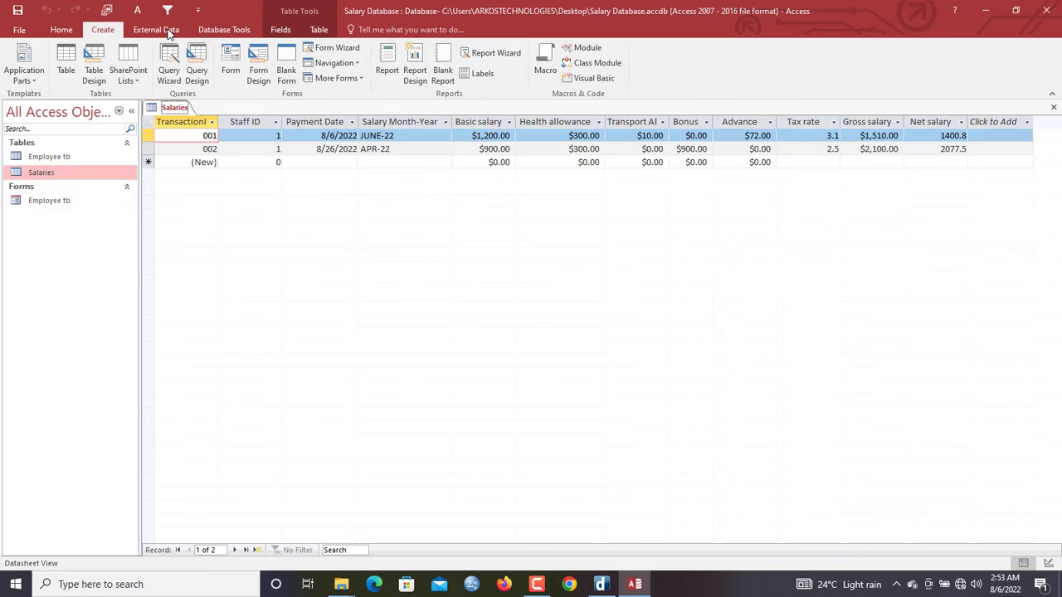
pyautogui.click(333, 47)
pyautogui.click(509, 259)
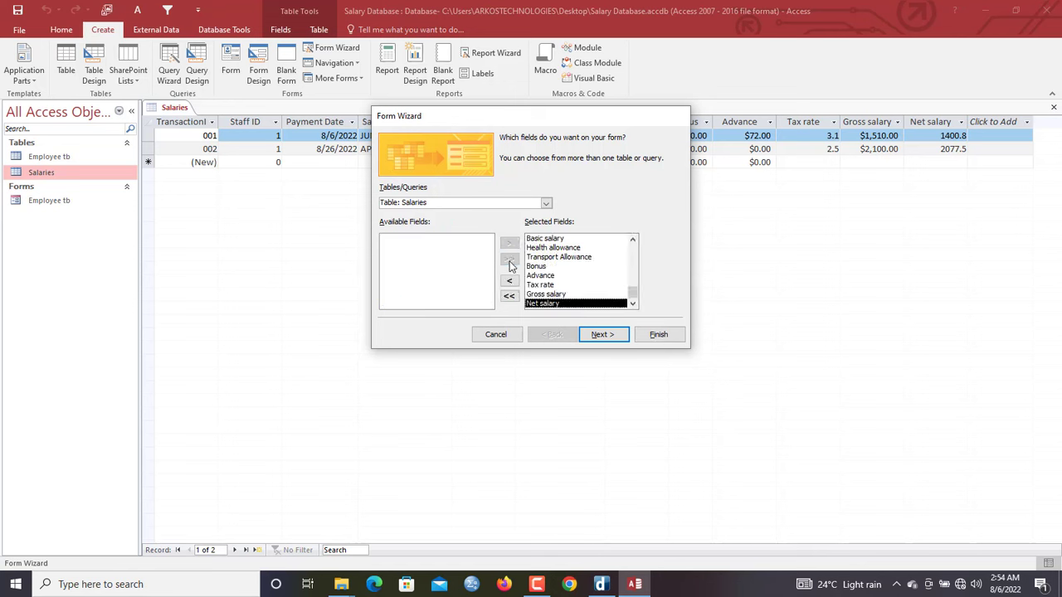
pyautogui.click(600, 334)
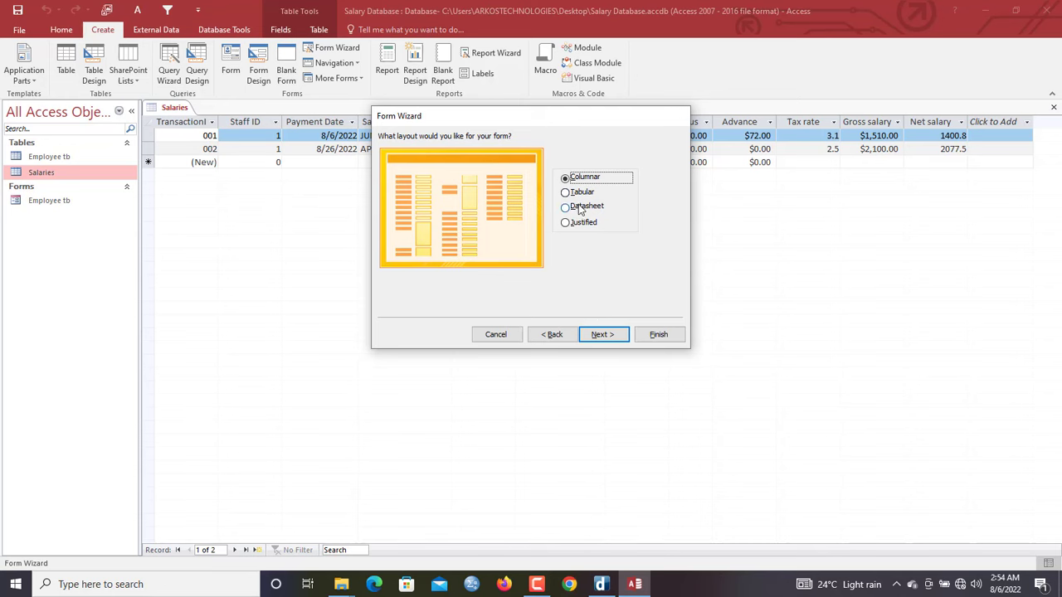
# Keep the Columnar layout and title Salaries, finishing with the form opened for data entry
pyautogui.moveTo(561, 120); pyautogui.dragTo(533, 185)
pyautogui.click(580, 393)
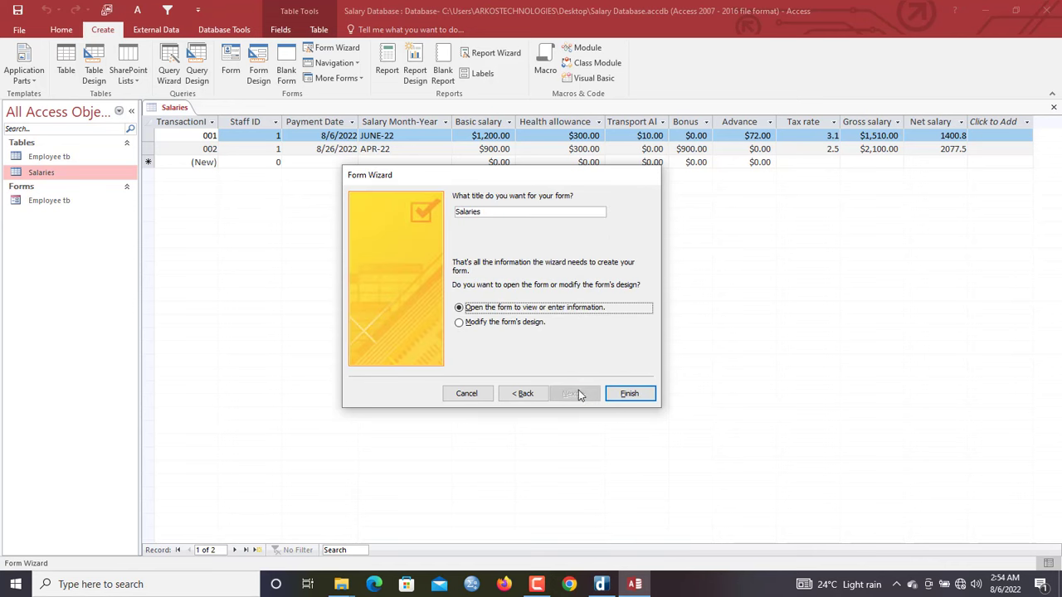
pyautogui.click(478, 329)
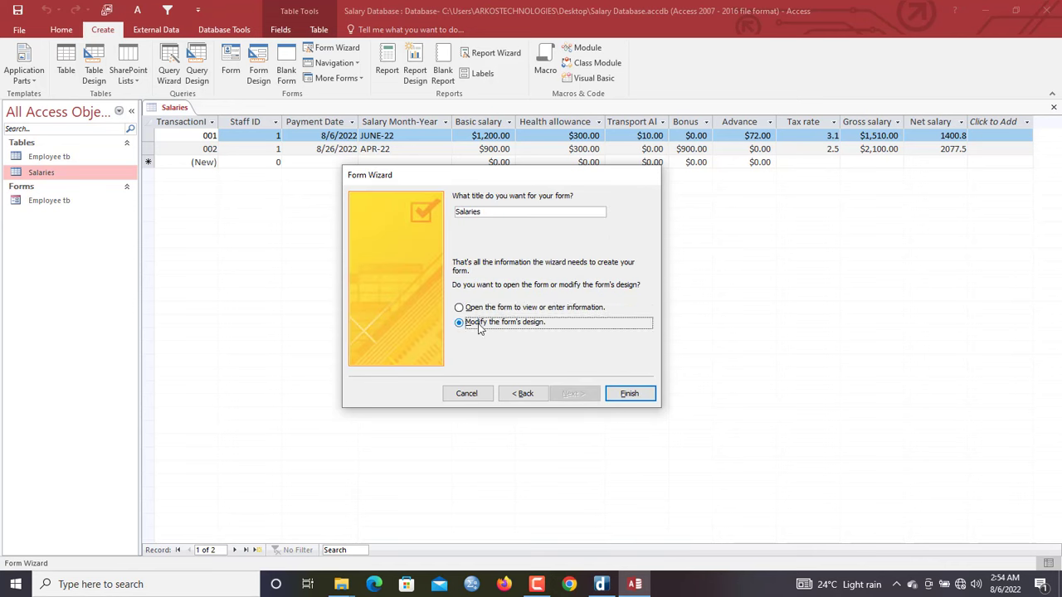
pyautogui.click(527, 309)
pyautogui.click(629, 393)
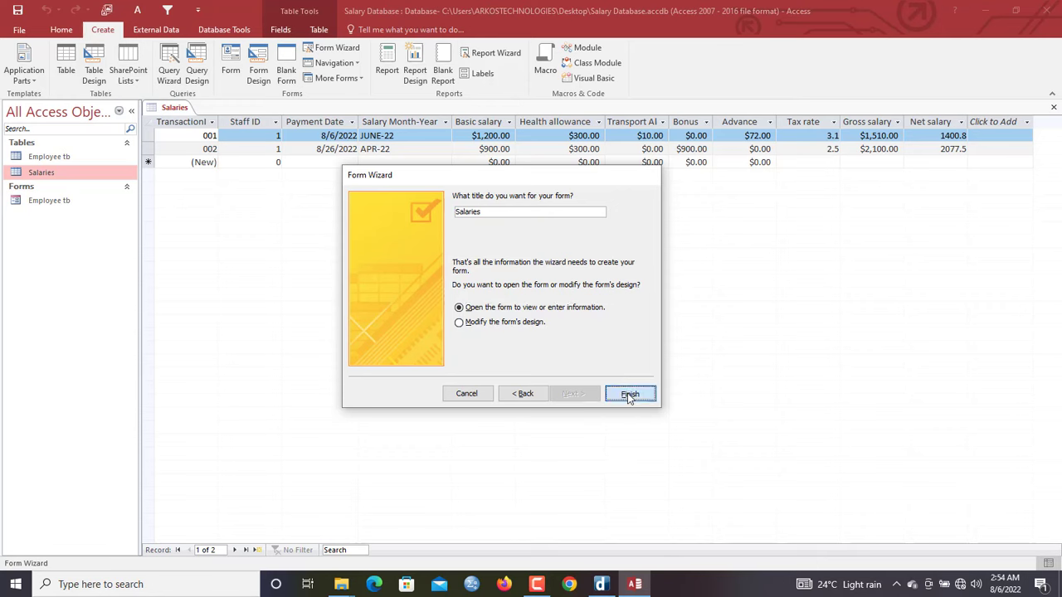
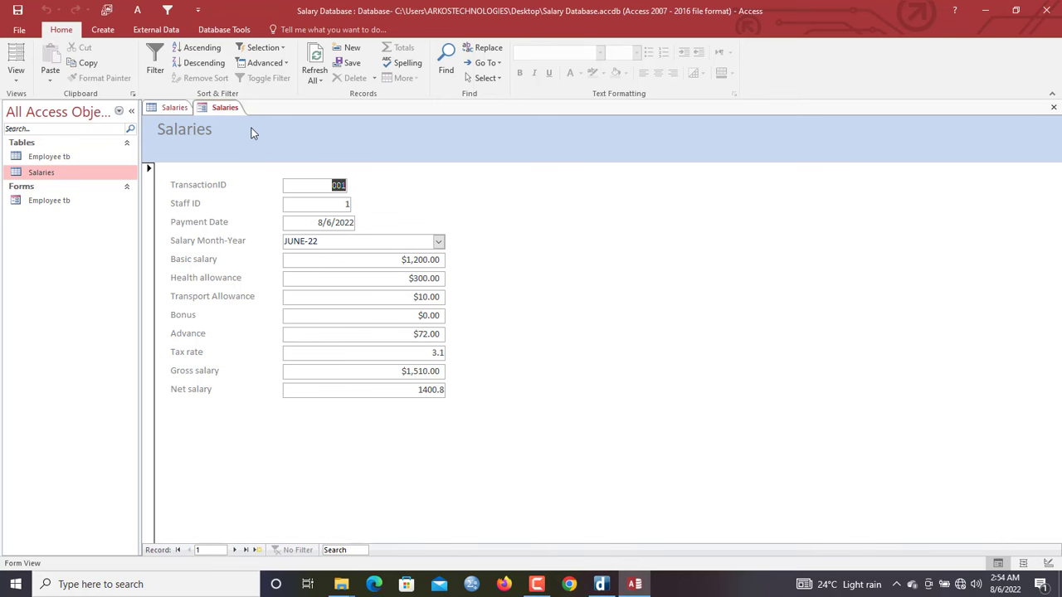
# Open the Salaries form in Design View and adjust the form header's height
pyautogui.rightClick(216, 140)
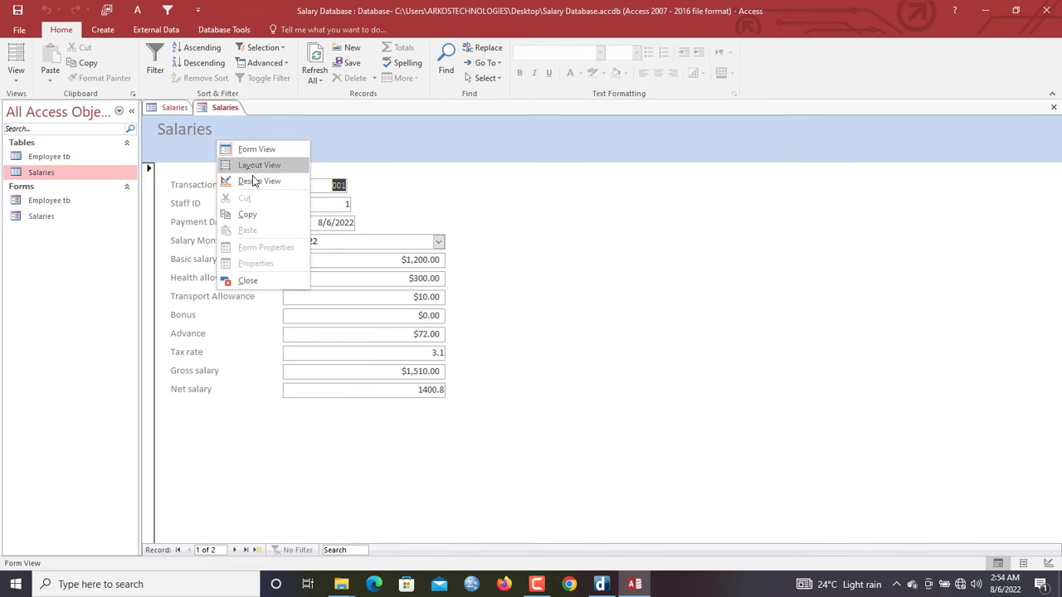
pyautogui.click(257, 184)
pyautogui.click(222, 177)
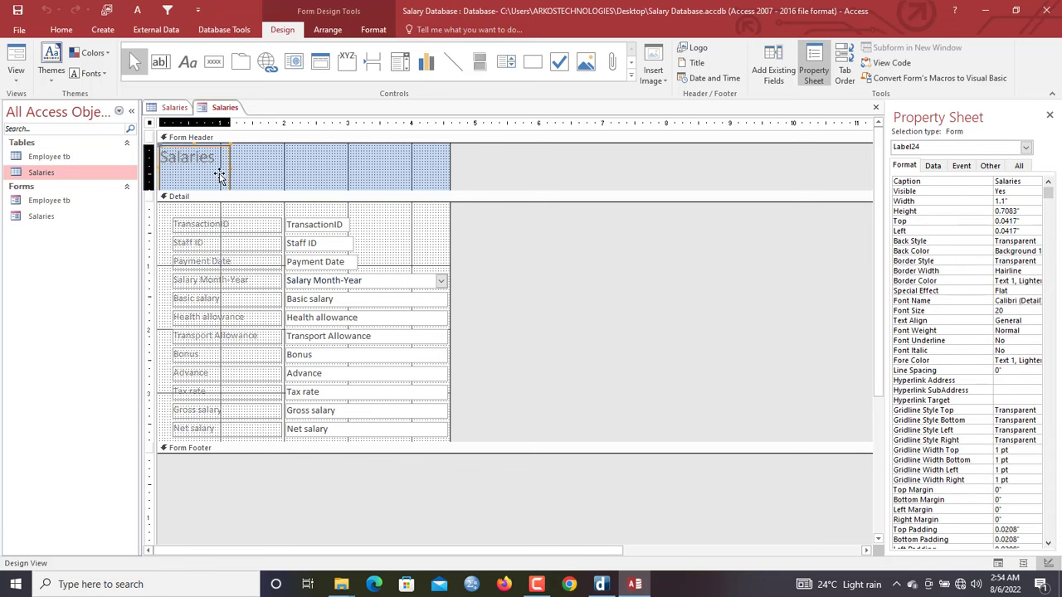
pyautogui.moveTo(248, 190); pyautogui.dragTo(251, 199)
pyautogui.click(229, 187)
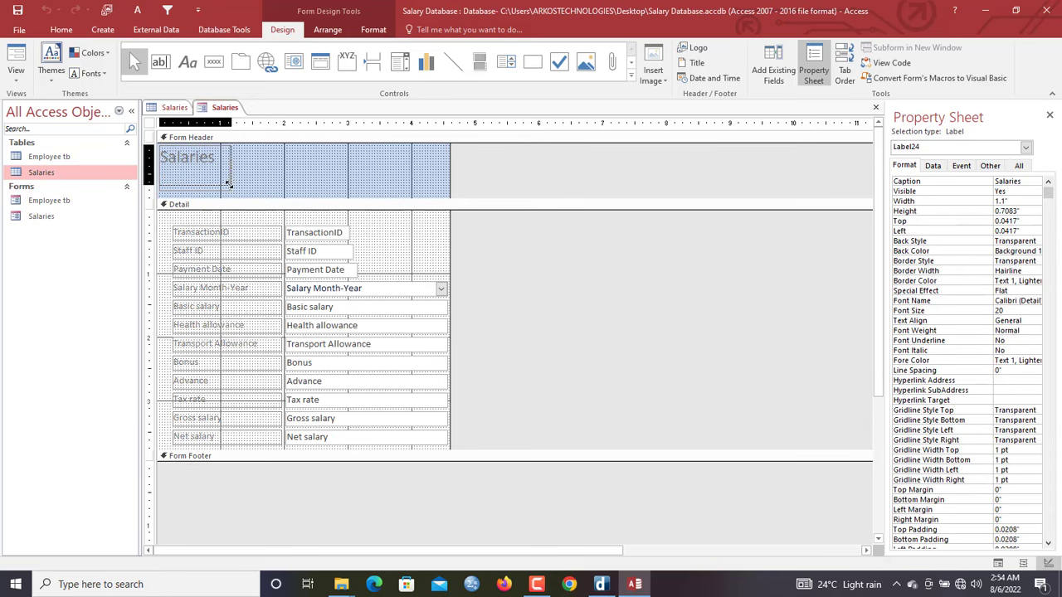
pyautogui.click(240, 169)
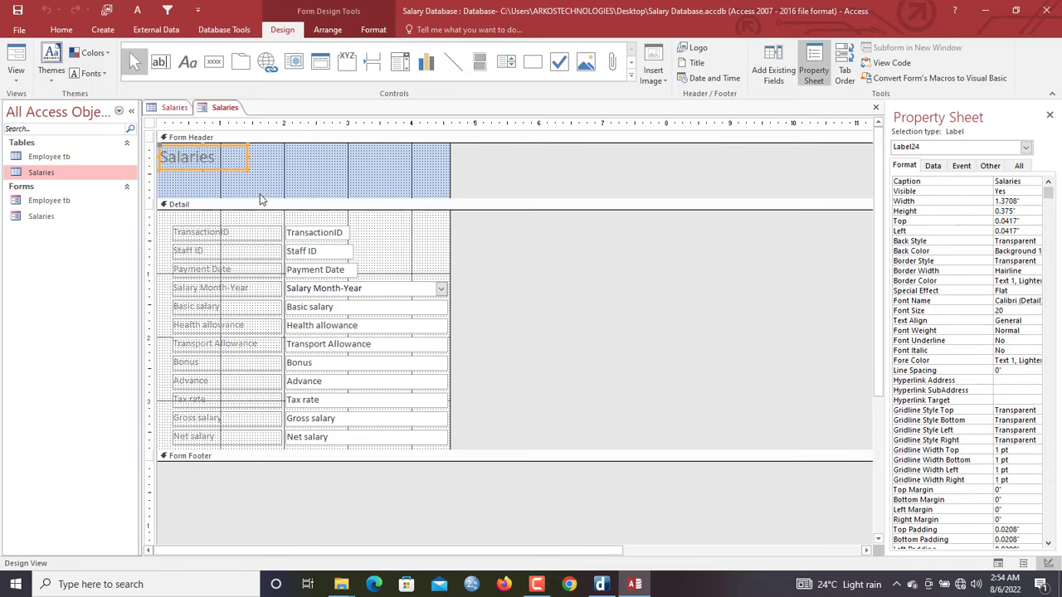
pyautogui.click(259, 197)
pyautogui.click(260, 205)
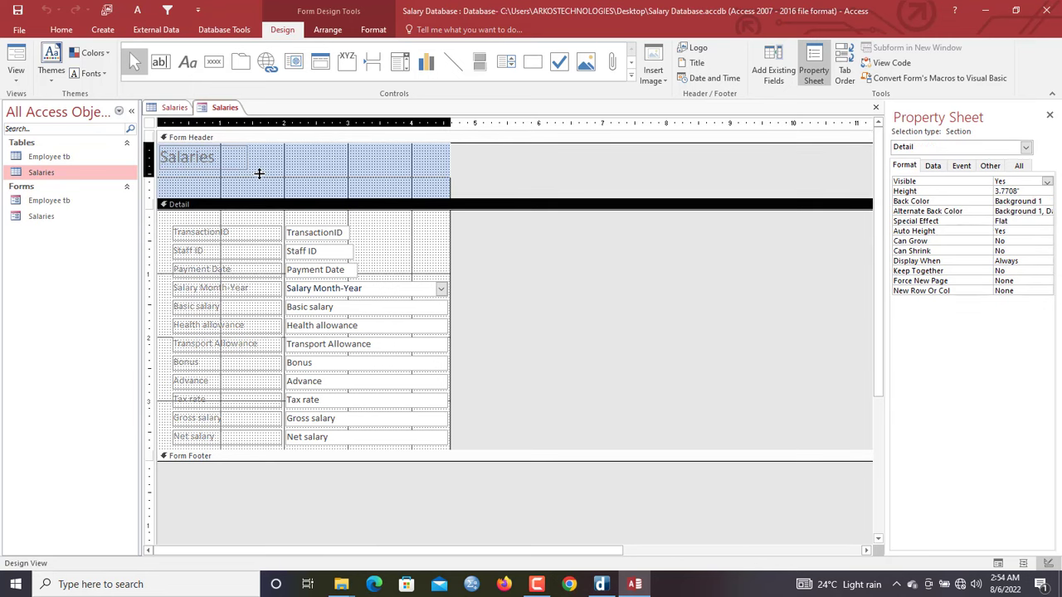
pyautogui.moveTo(259, 172); pyautogui.dragTo(259, 174)
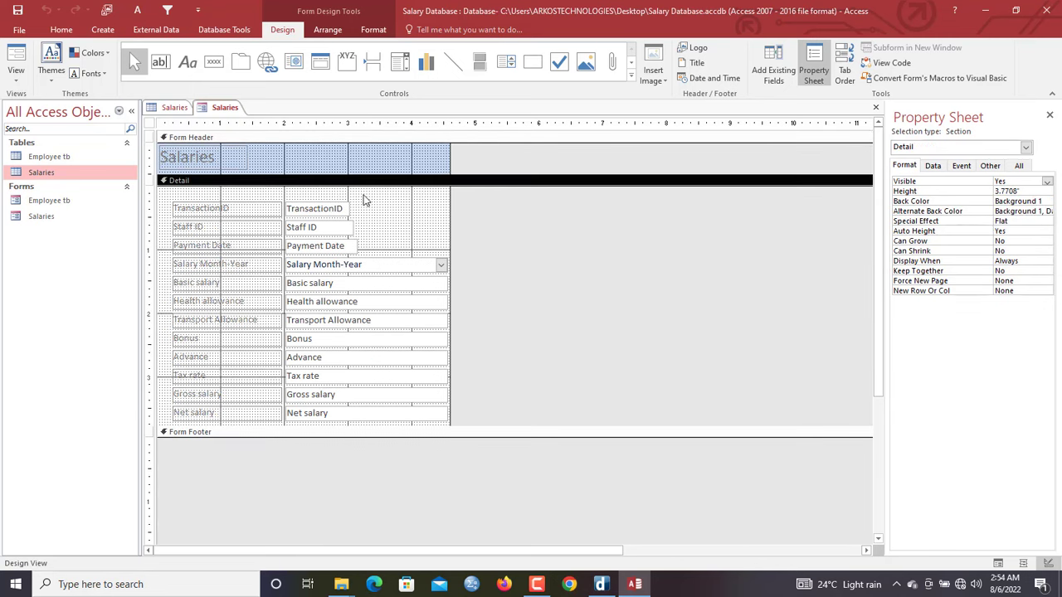
# Size all Detail fields to the widest and nudge them up and left
pyautogui.moveTo(361, 194); pyautogui.dragTo(334, 414)
pyautogui.rightClick(332, 413)
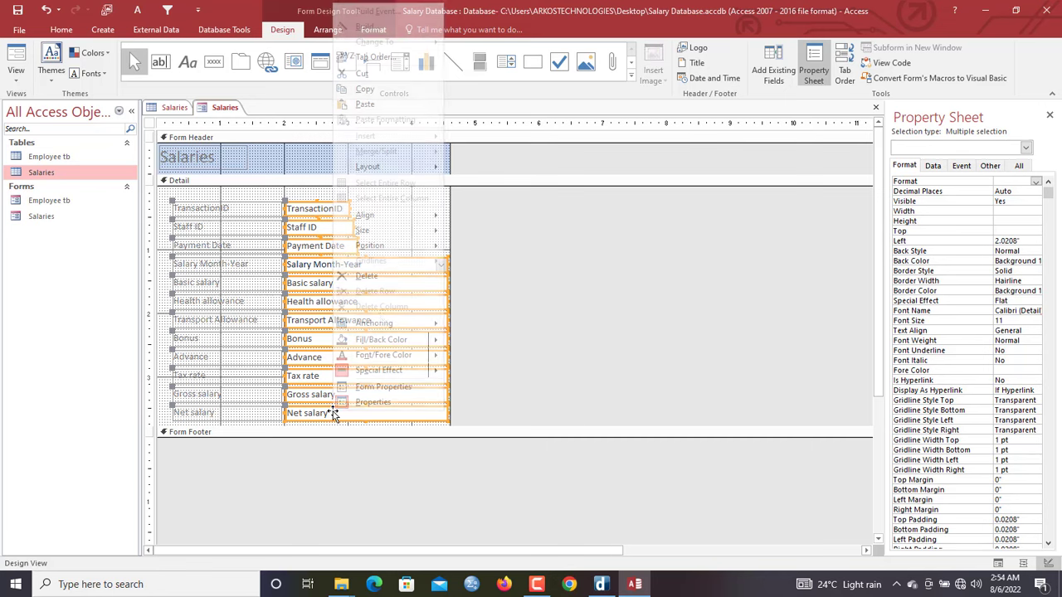
pyautogui.moveTo(401, 239)
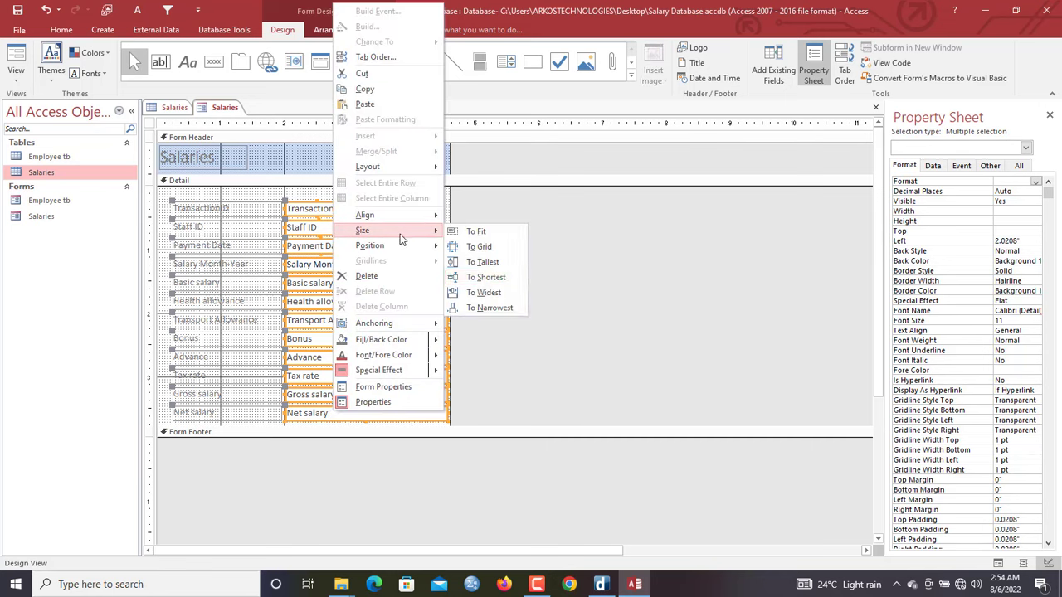
pyautogui.click(486, 293)
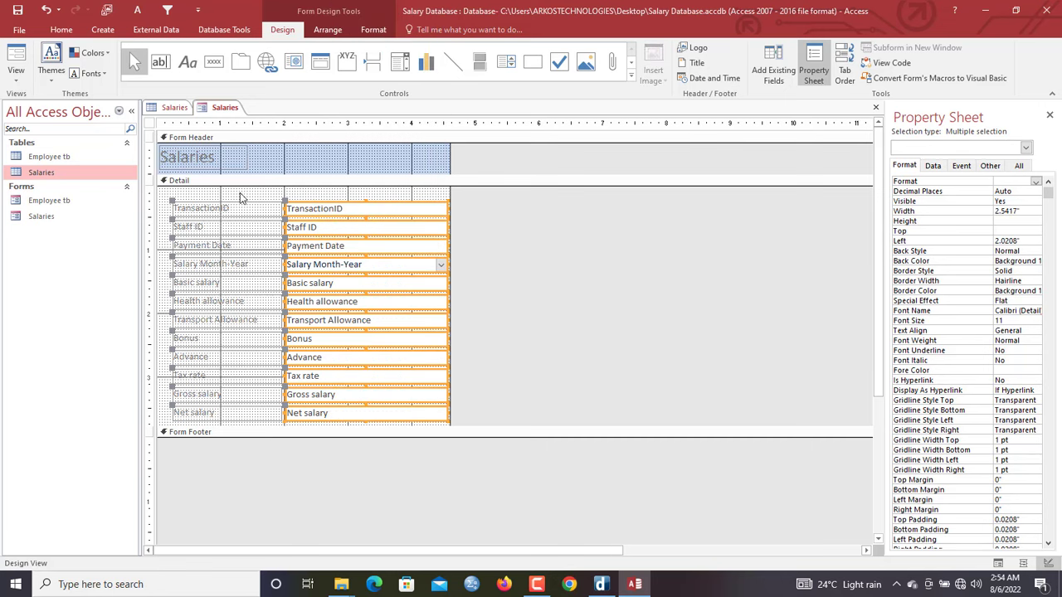
pyautogui.press('Left')
pyautogui.press('Left')
pyautogui.press('Left')
pyautogui.press('Up')
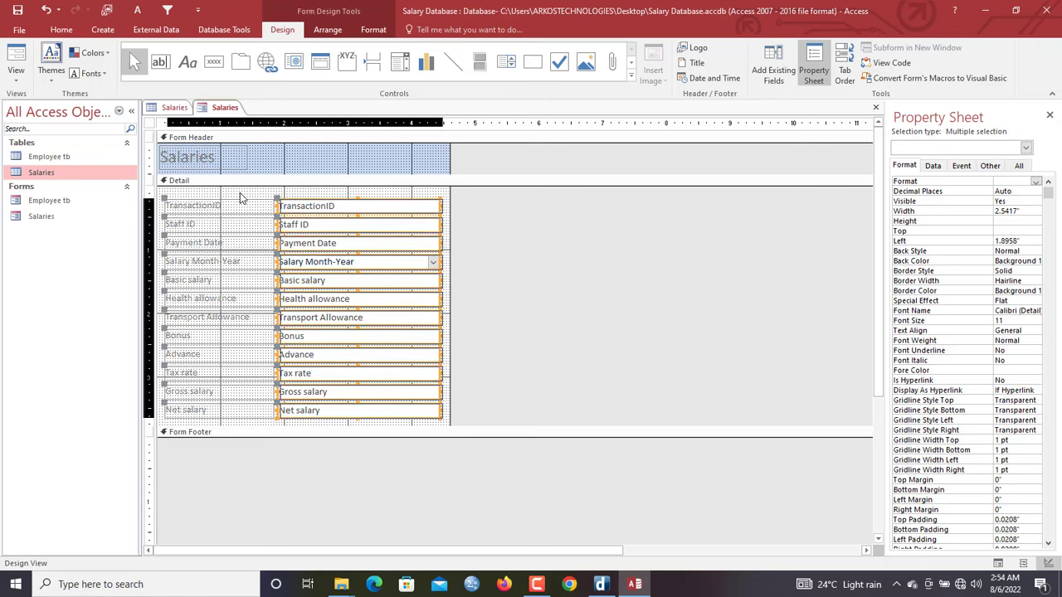
pyautogui.click(304, 157)
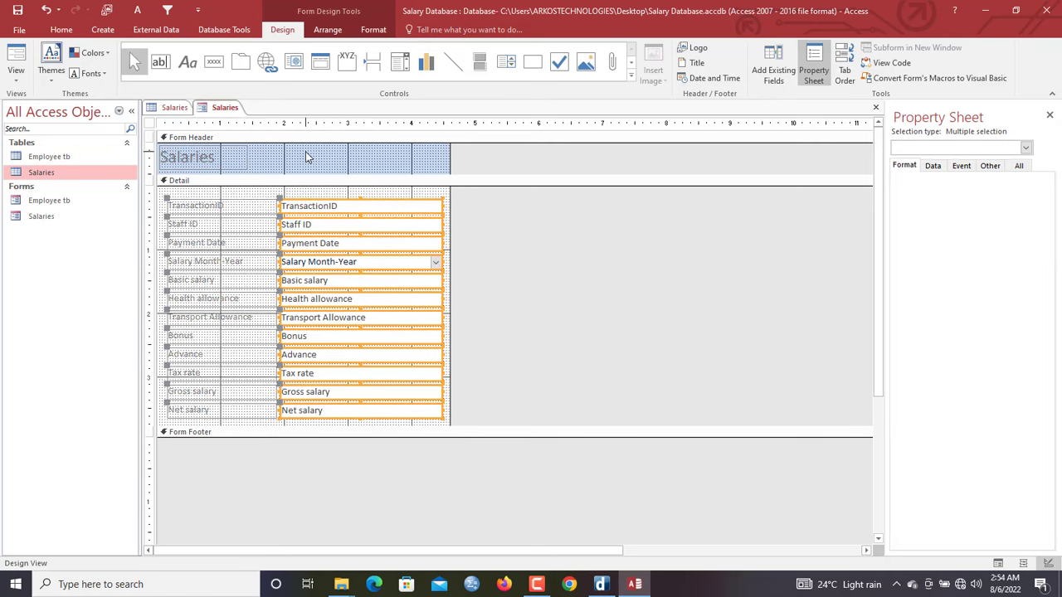
# Make all Detail labels and text boxes black, with bold field labels
pyautogui.click(249, 202)
pyautogui.click(245, 193)
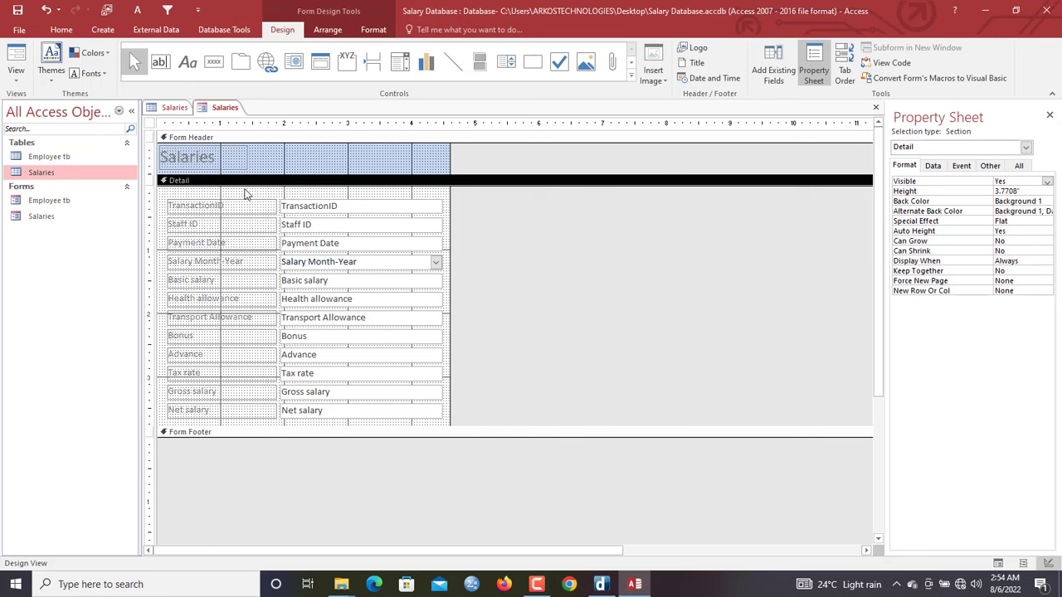
pyautogui.moveTo(245, 193); pyautogui.dragTo(349, 434)
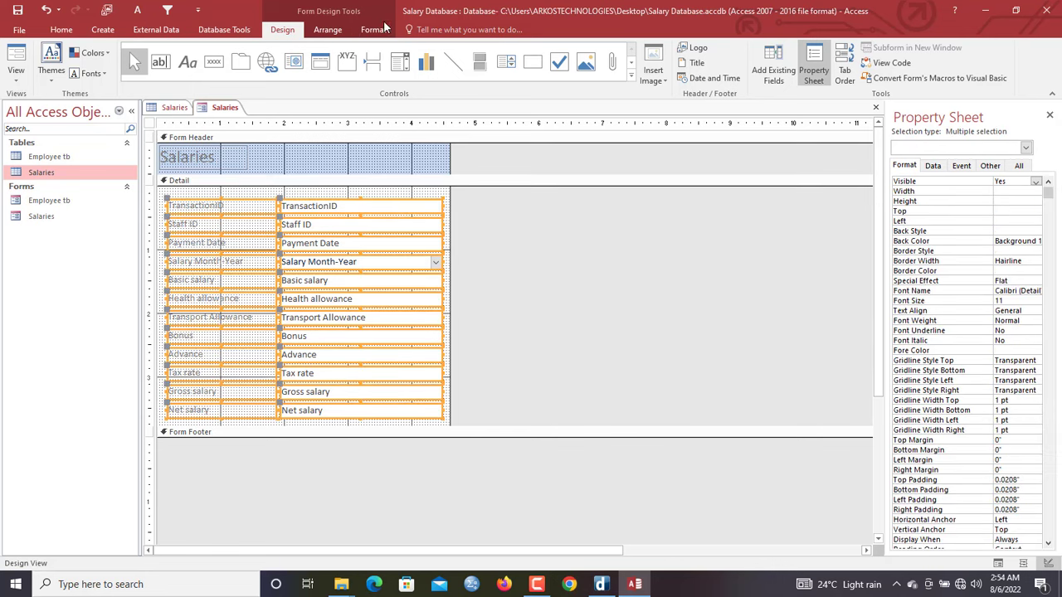
pyautogui.click(373, 29)
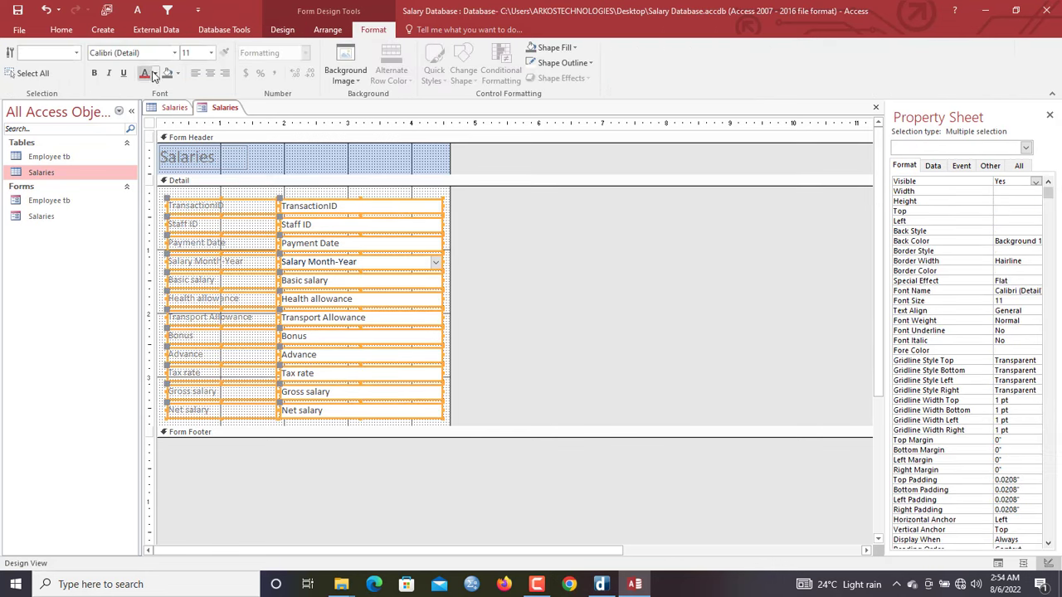
pyautogui.click(154, 74)
pyautogui.click(155, 120)
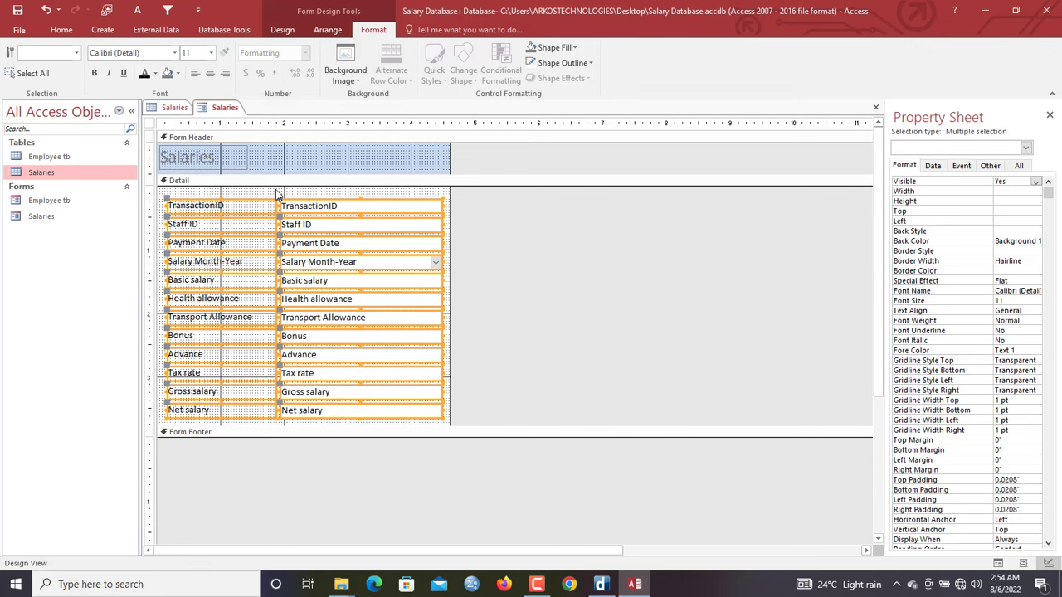
pyautogui.click(277, 192)
pyautogui.moveTo(246, 192); pyautogui.dragTo(223, 437)
pyautogui.hotkey('ctrl', 'b')
pyautogui.click(353, 197)
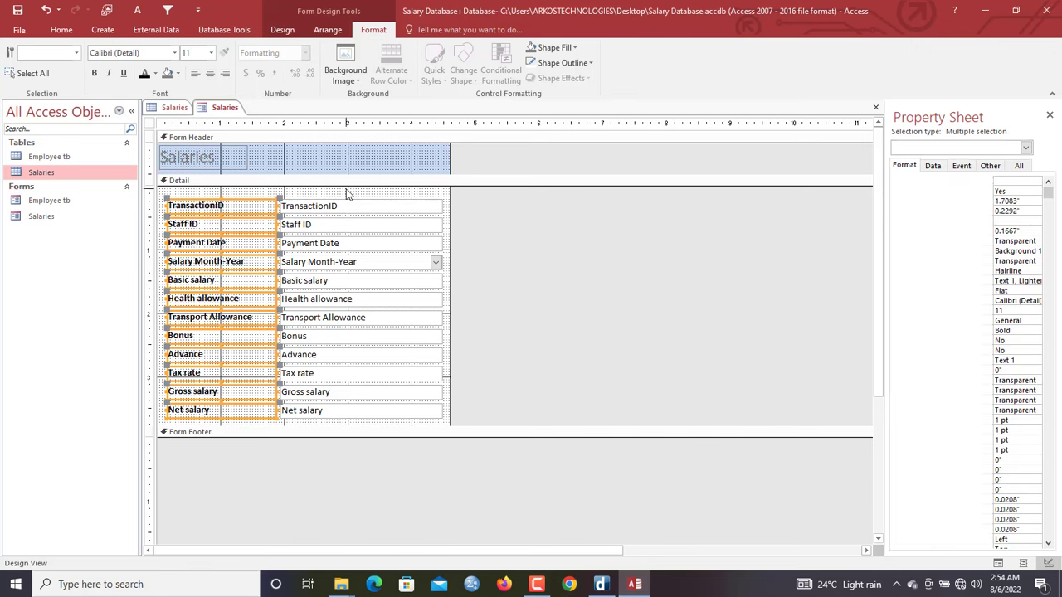
# Fill the Detail section light blue and make the text box backgrounds transparent
pyautogui.click(551, 48)
pyautogui.click(621, 116)
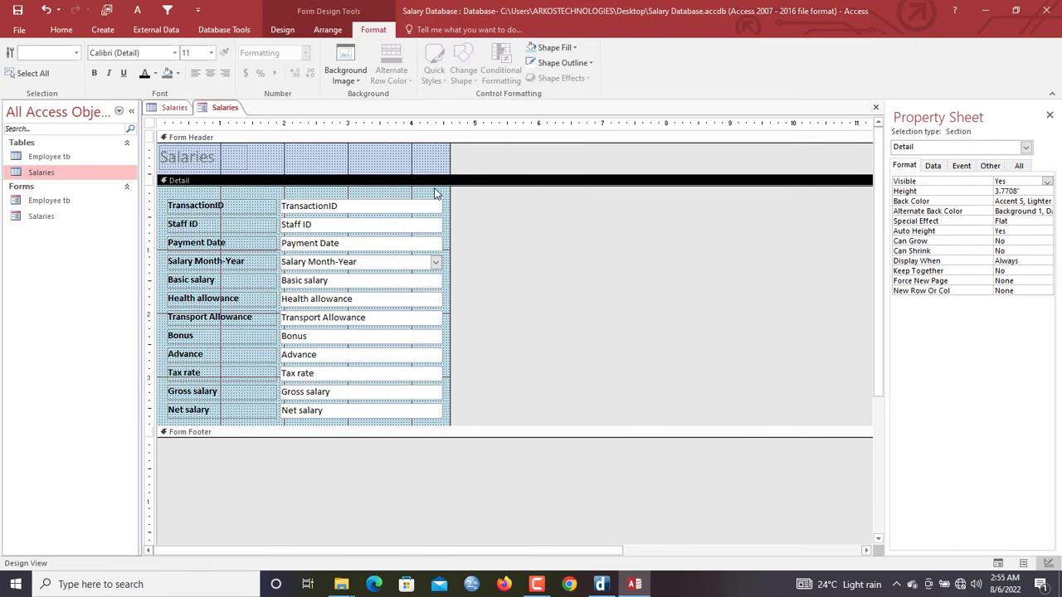
pyautogui.moveTo(423, 196); pyautogui.dragTo(398, 423)
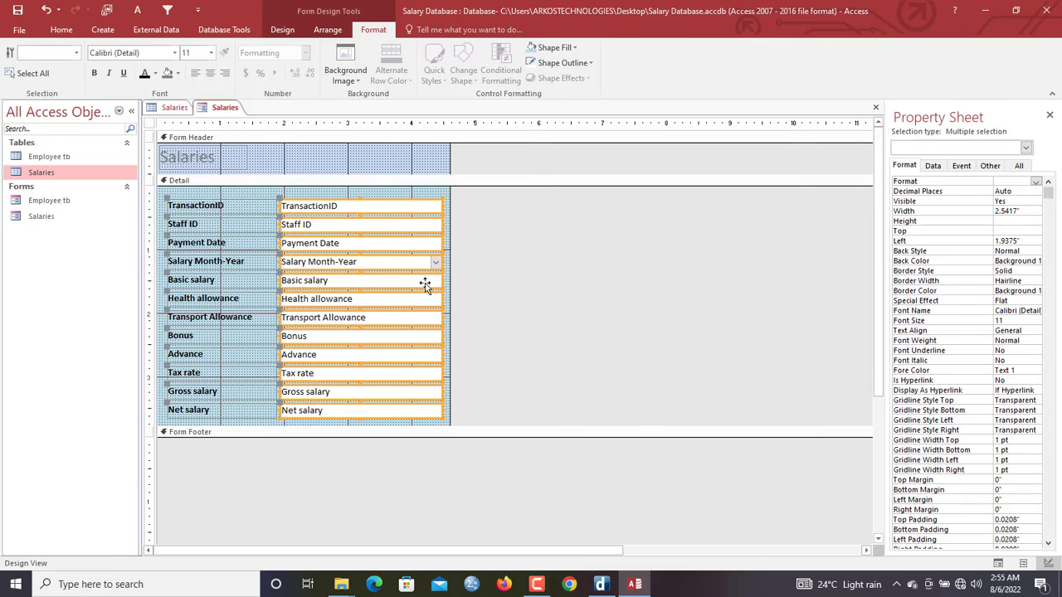
pyautogui.click(178, 74)
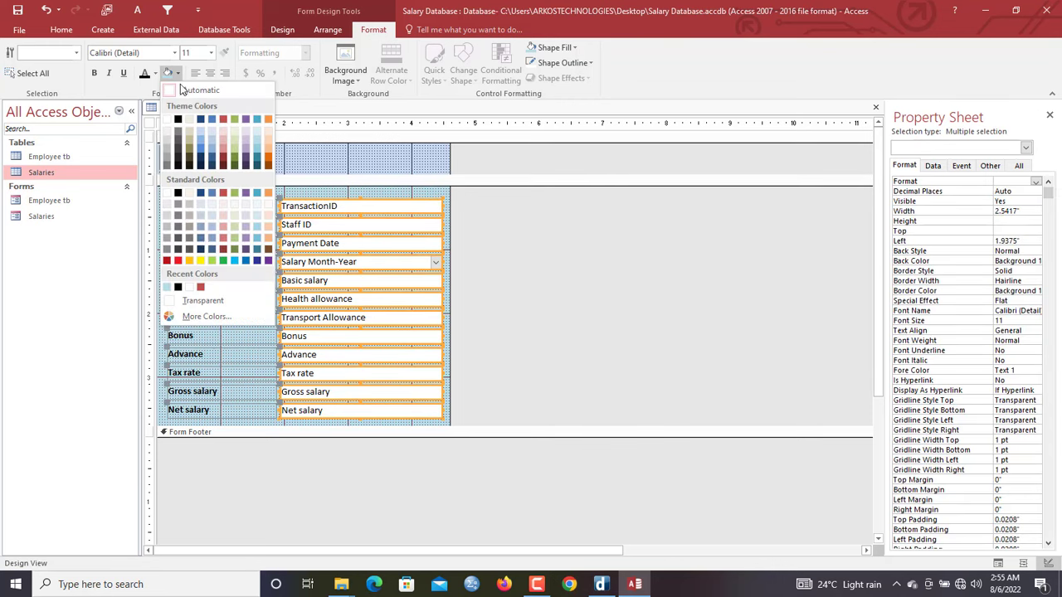
pyautogui.click(203, 301)
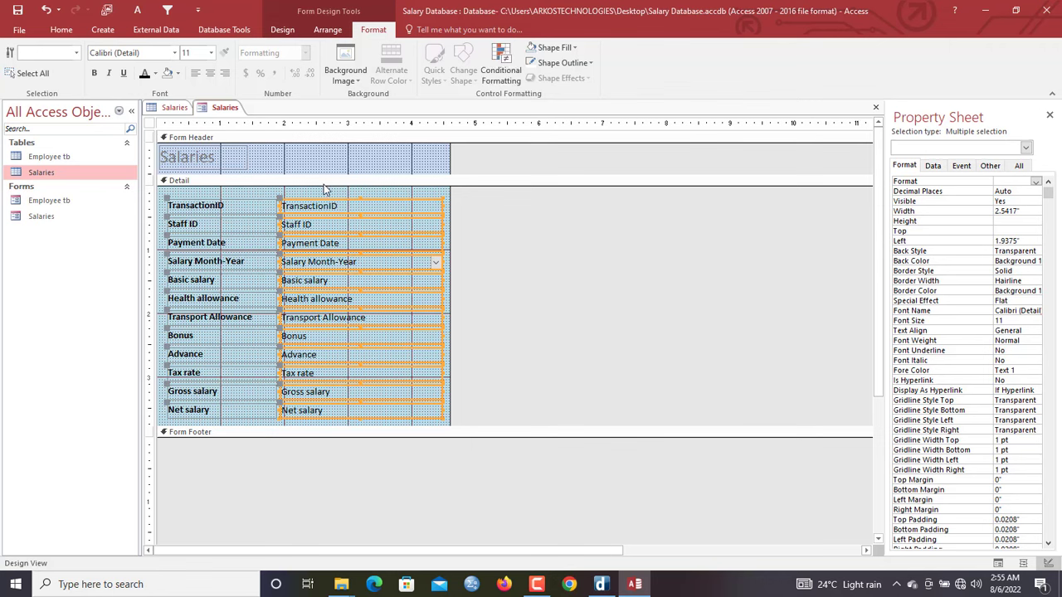
pyautogui.click(335, 196)
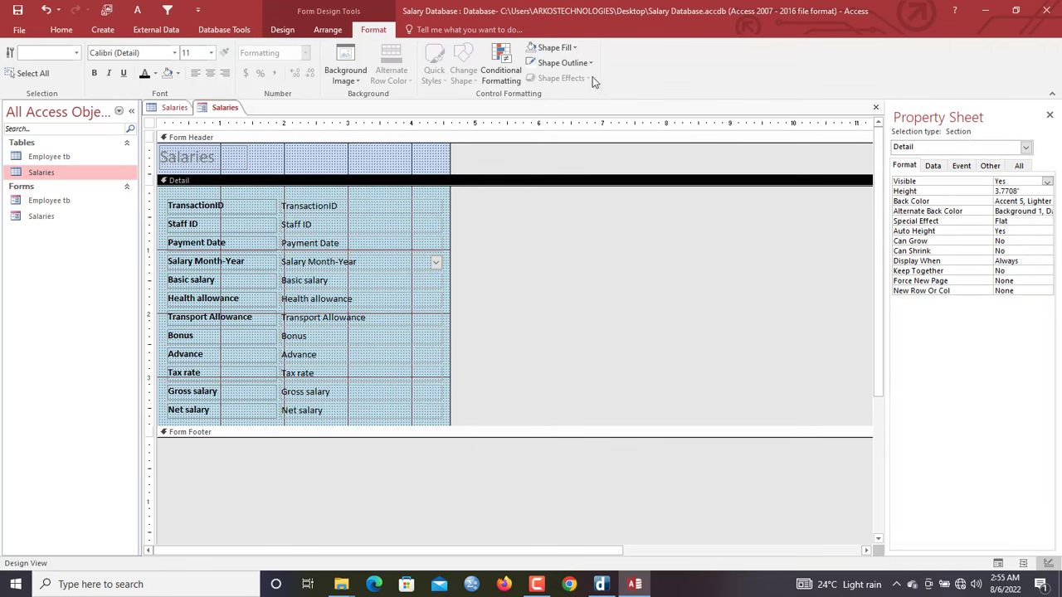
pyautogui.click(550, 47)
pyautogui.click(622, 109)
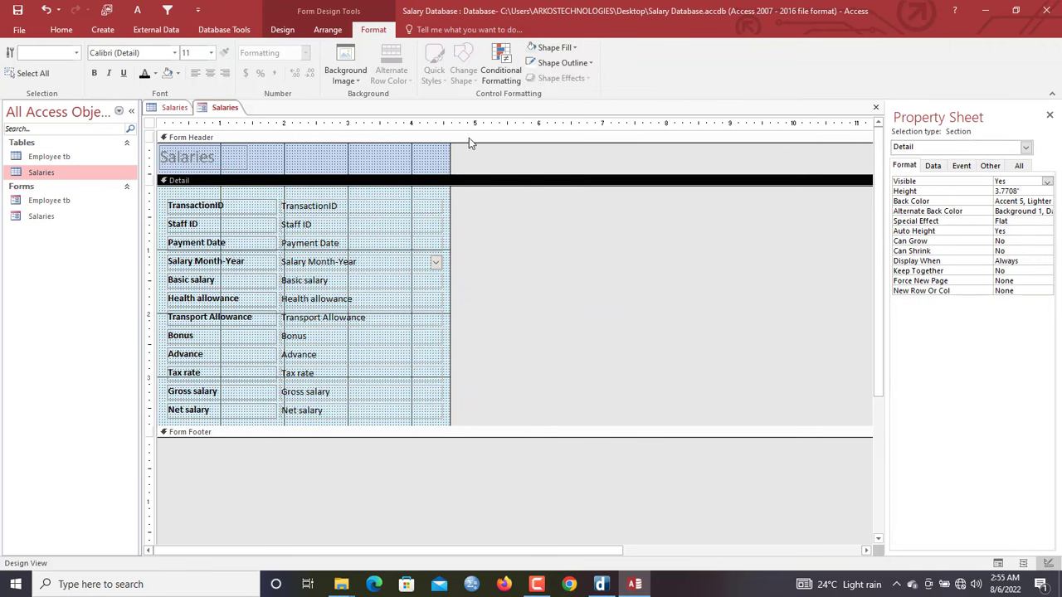
# Give the header the same light blue, nudge the title right, and set Record Selectors to No
pyautogui.click(419, 160)
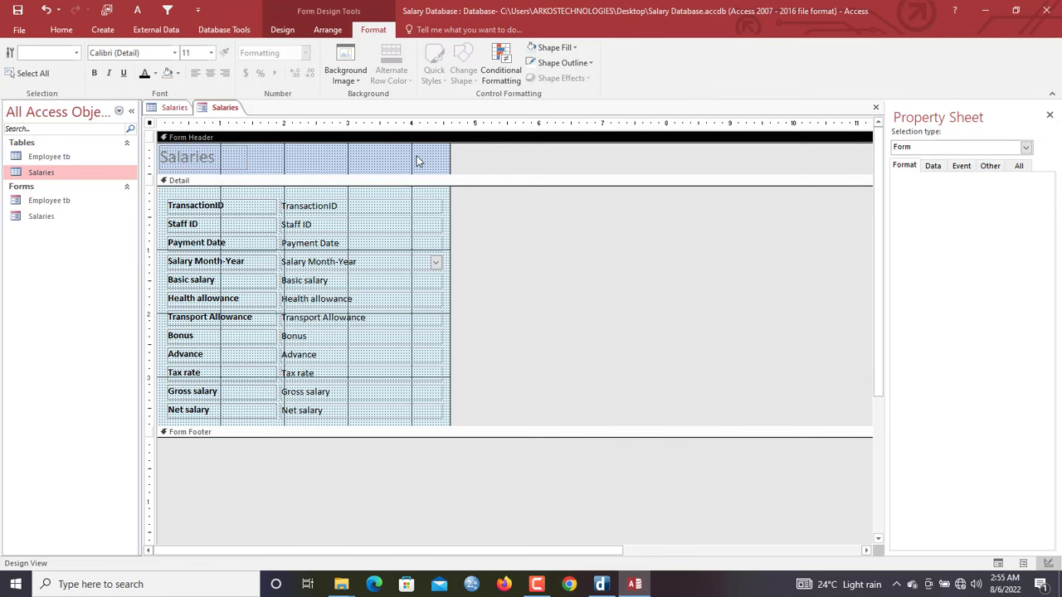
pyautogui.click(166, 73)
pyautogui.click(232, 158)
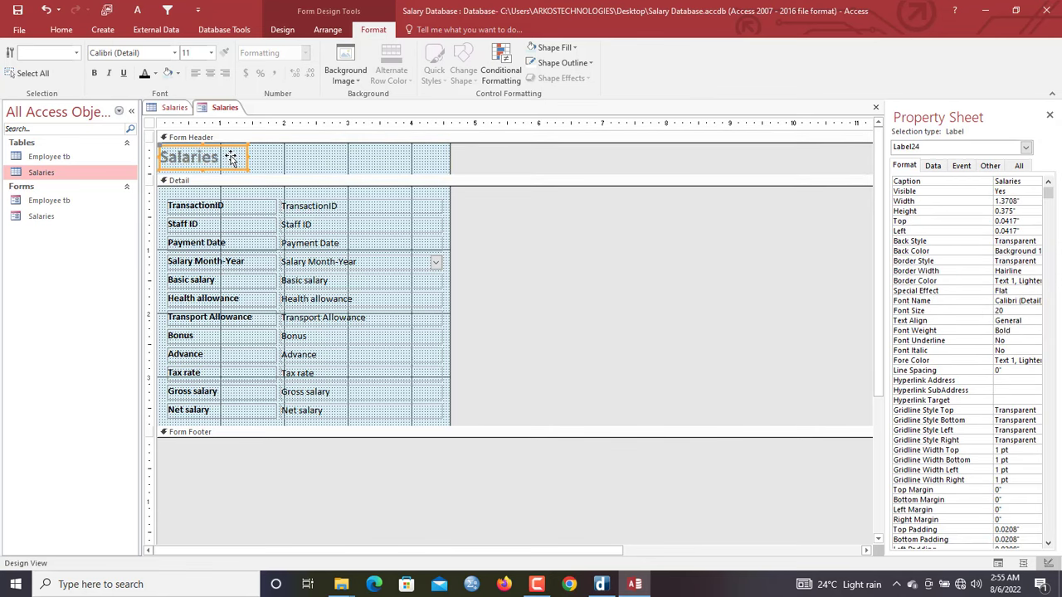
pyautogui.press('Right')
pyautogui.press('Right')
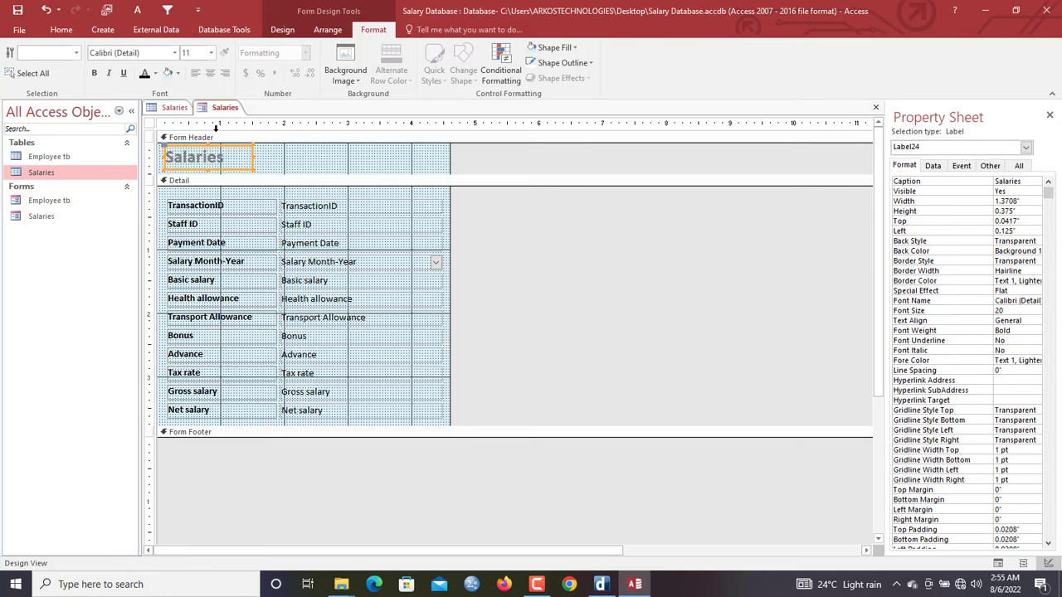
pyautogui.click(151, 123)
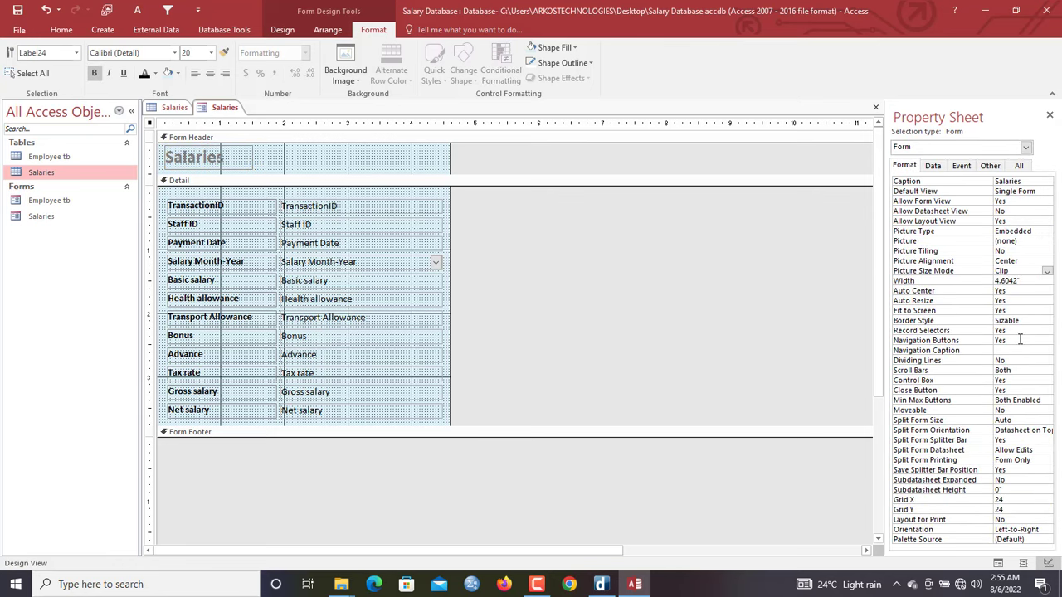
pyautogui.doubleClick(1003, 331)
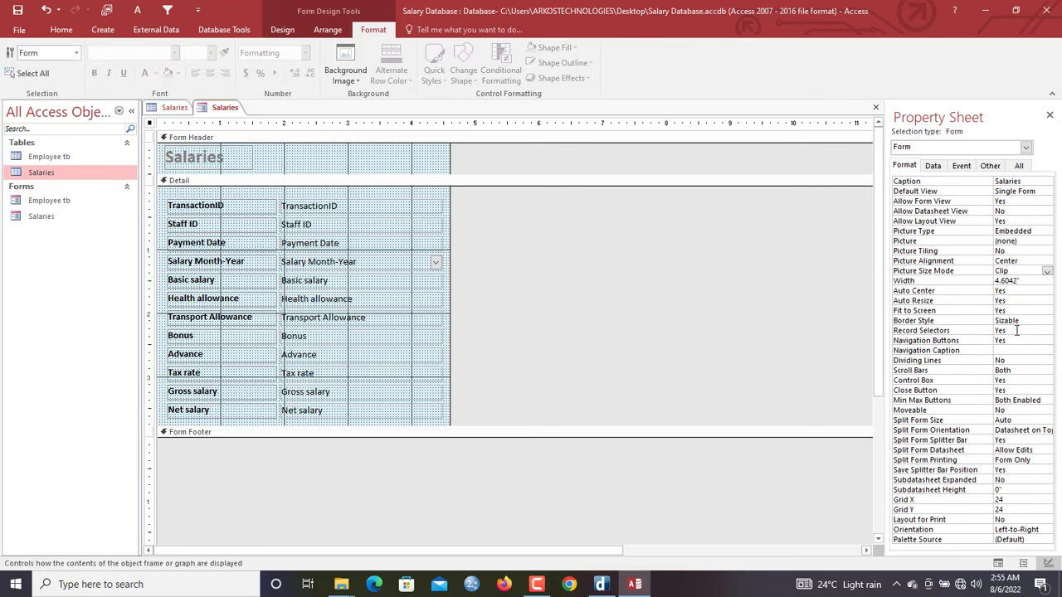
pyautogui.rightClick(222, 107)
# Preview the Salaries form in Form View, stepping from Staff ID to Health allowance
pyautogui.click(259, 165)
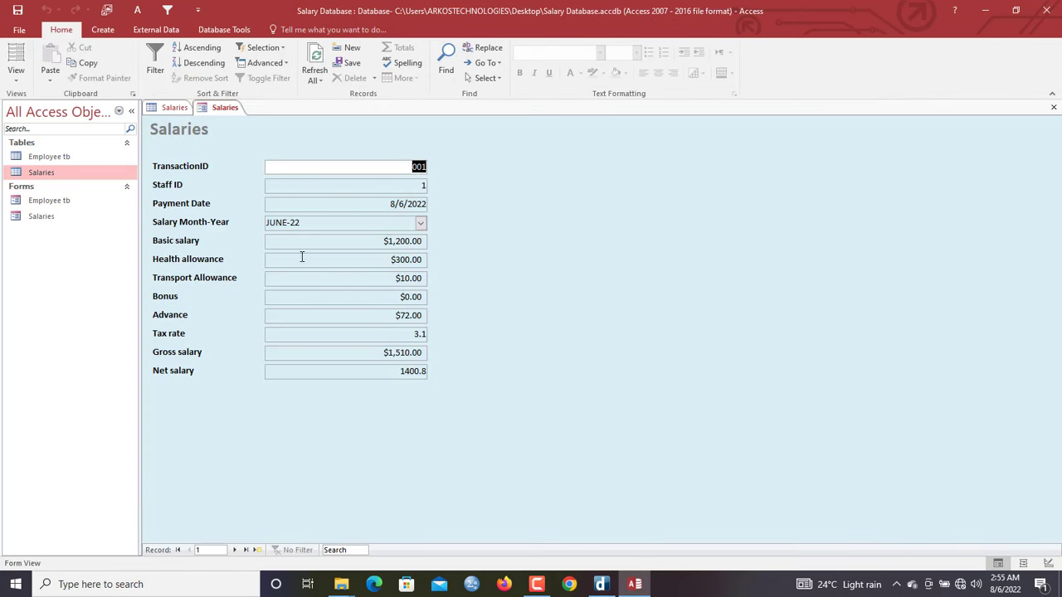
pyautogui.click(374, 187)
pyautogui.click(382, 206)
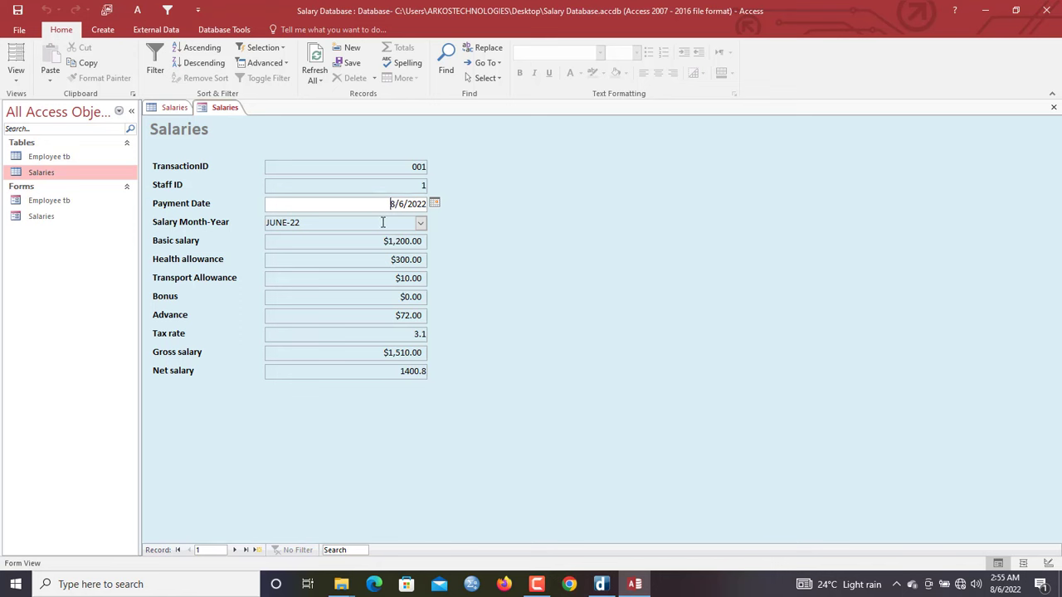
pyautogui.click(382, 222)
pyautogui.click(385, 241)
pyautogui.click(371, 262)
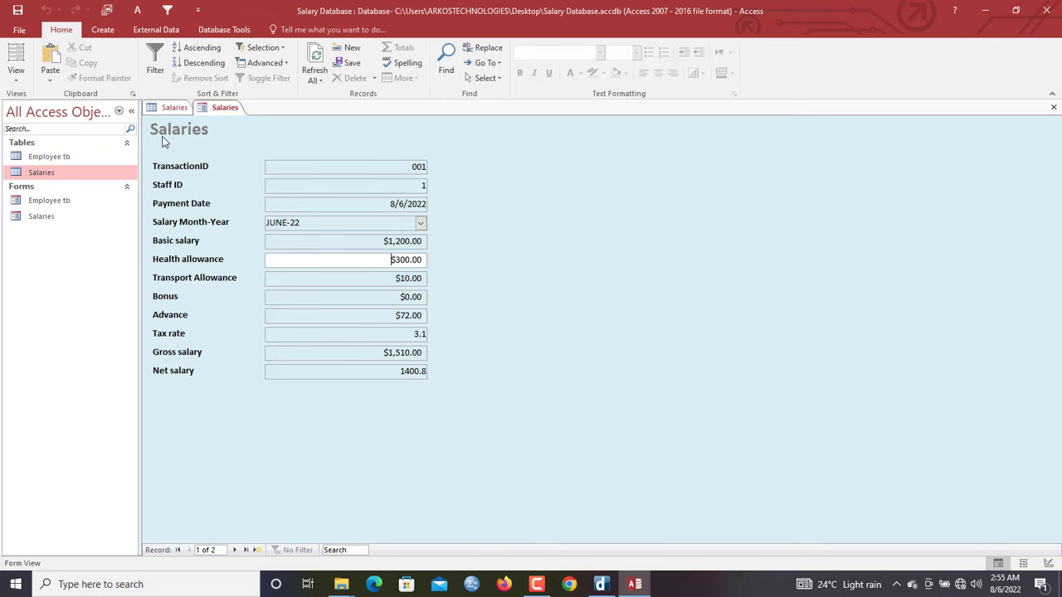
# Back in Design View, stretch the Detail section to 4.25 inches tall
pyautogui.rightClick(297, 141)
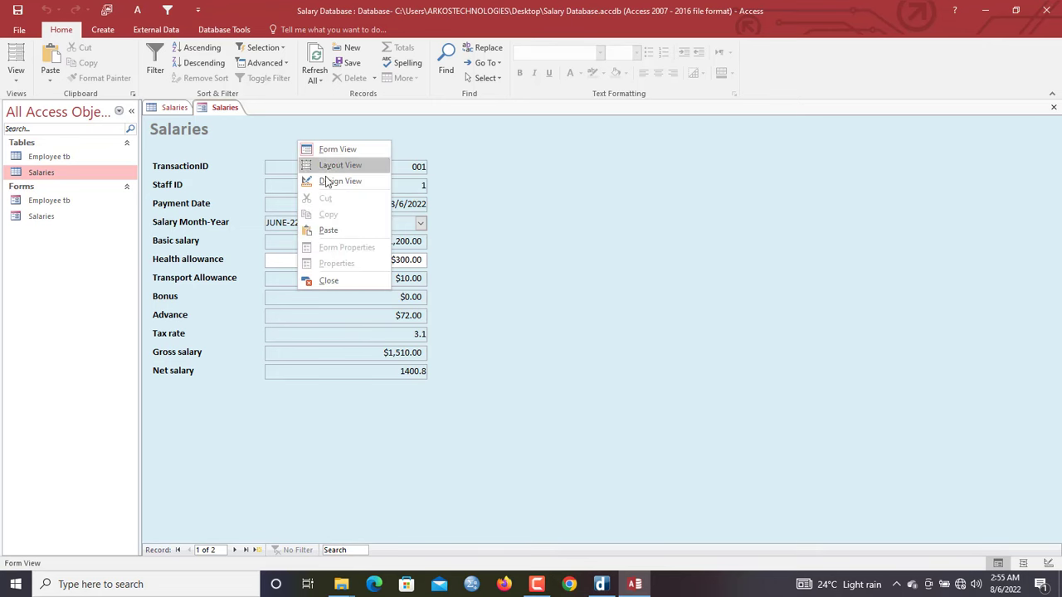
pyautogui.click(329, 182)
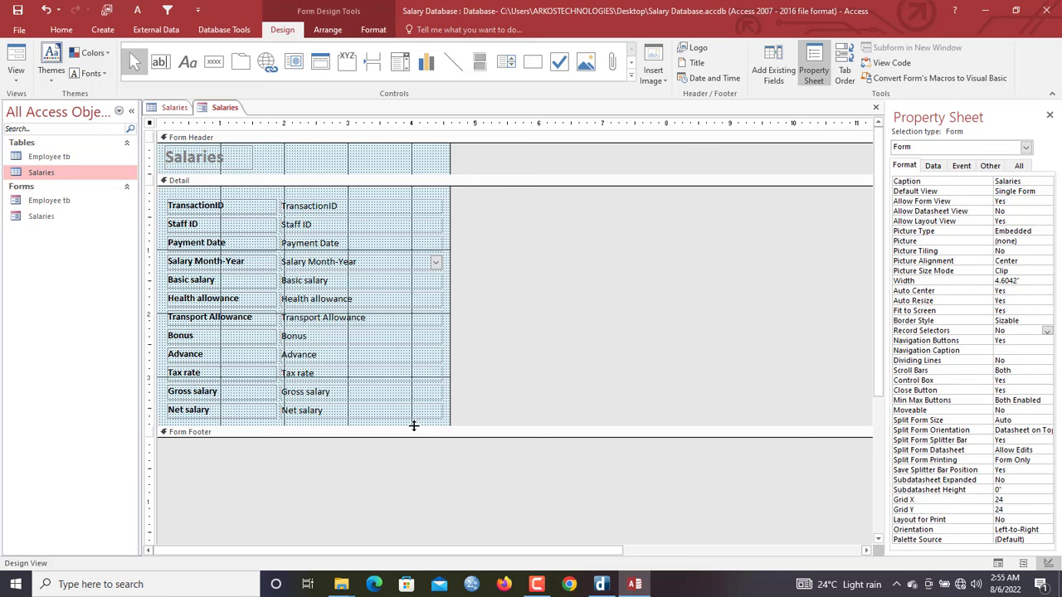
pyautogui.moveTo(413, 426); pyautogui.dragTo(365, 457)
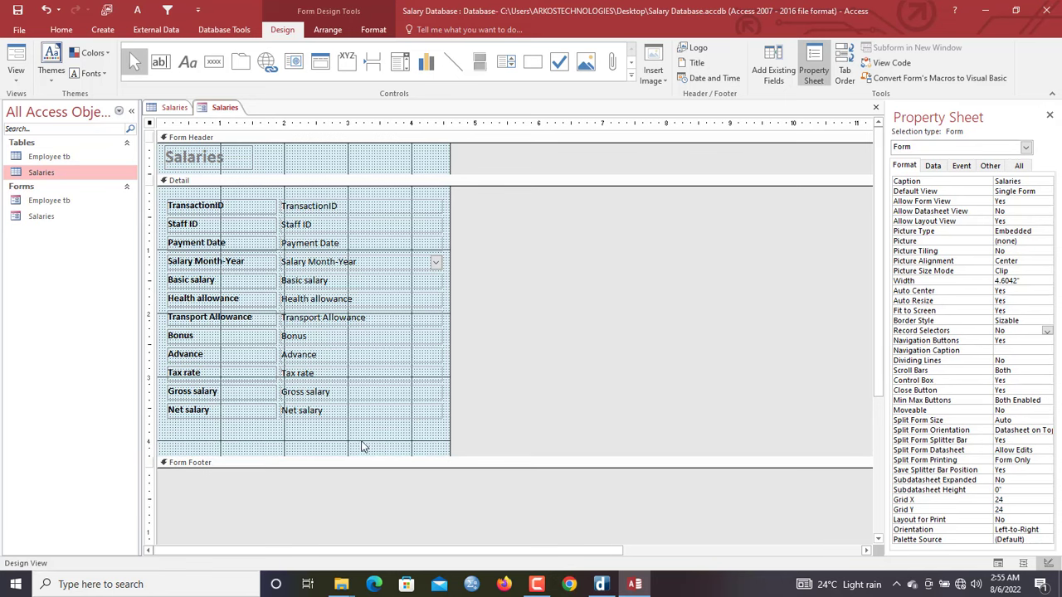
# Add a widened 'New' button below the fields that adds a new record
pyautogui.click(213, 62)
pyautogui.moveTo(177, 432); pyautogui.dragTo(264, 452)
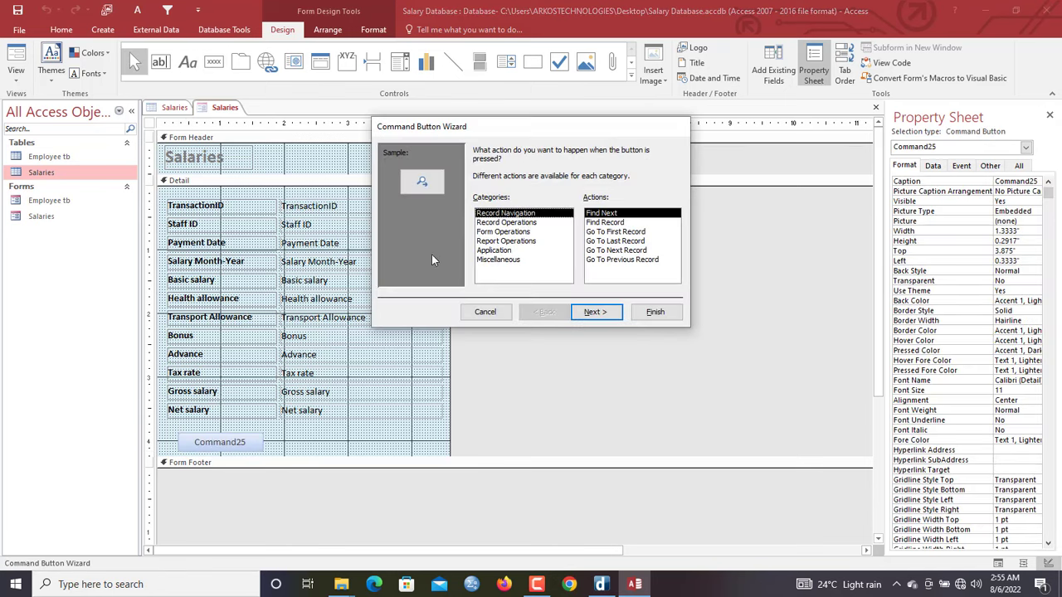
pyautogui.click(519, 222)
pyautogui.click(517, 215)
pyautogui.click(524, 232)
pyautogui.click(527, 223)
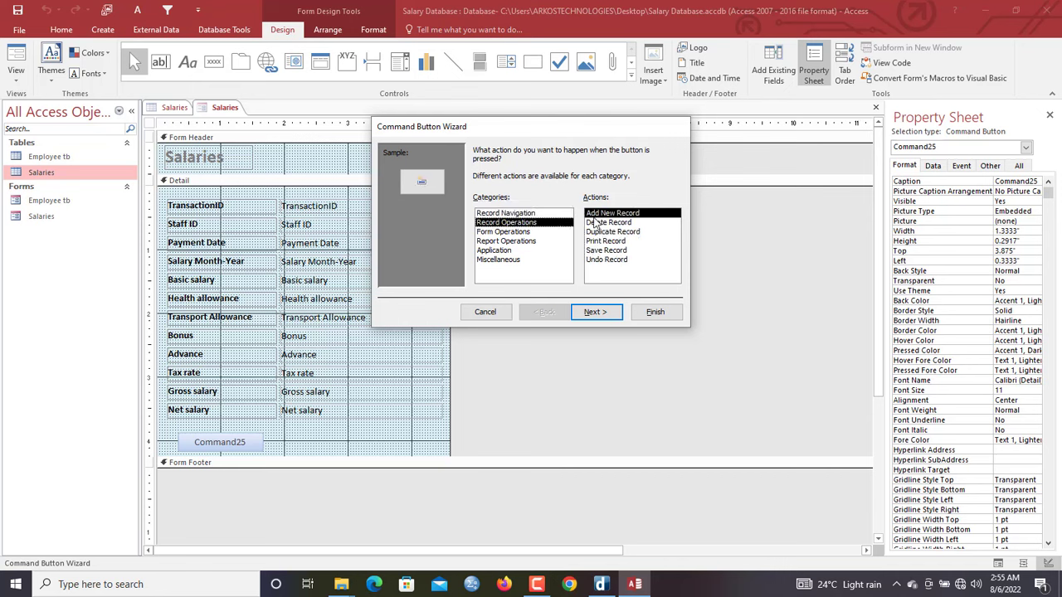
pyautogui.click(597, 313)
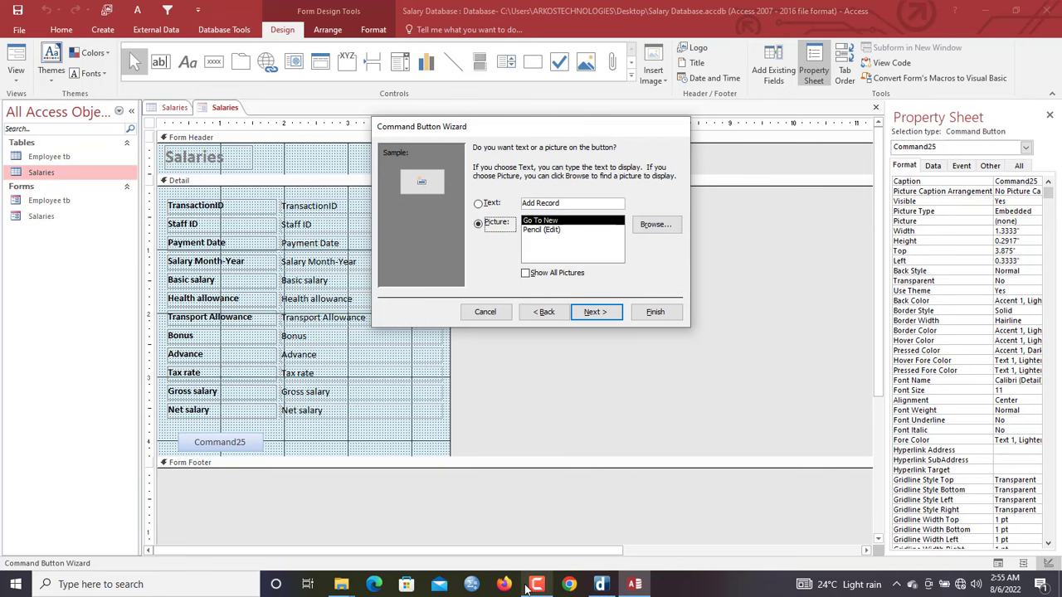
pyautogui.click(489, 203)
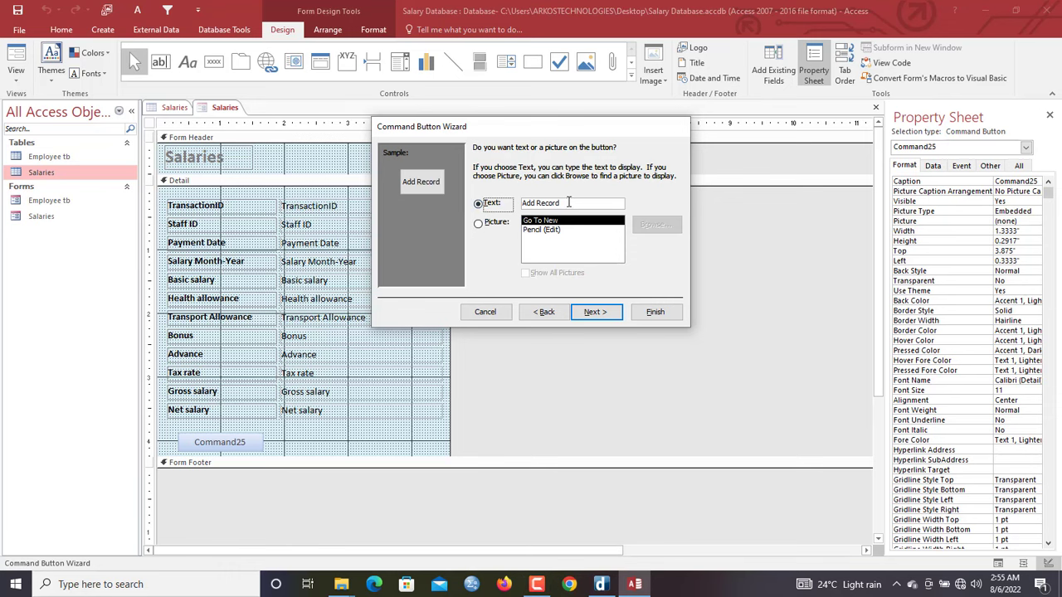
pyautogui.moveTo(572, 203); pyautogui.dragTo(469, 190)
pyautogui.write('New')
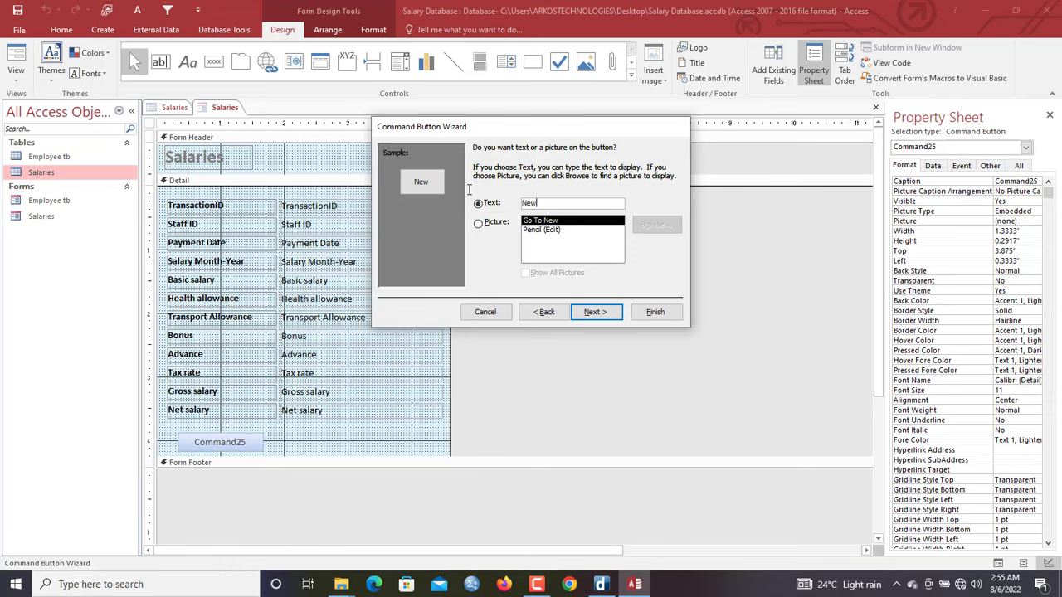
pyautogui.click(655, 312)
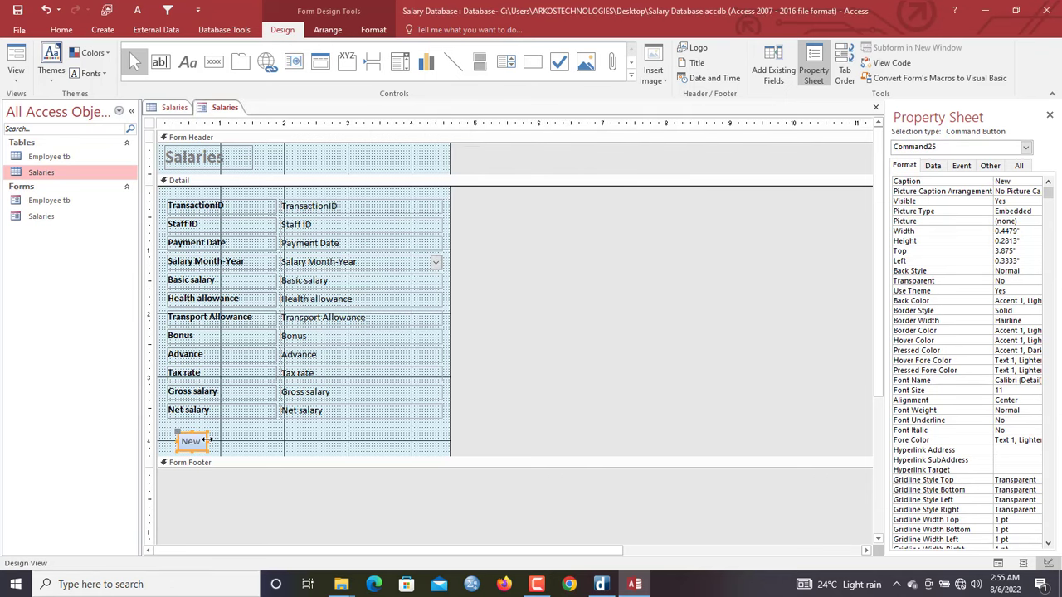
pyautogui.moveTo(207, 439); pyautogui.dragTo(235, 440)
pyautogui.click(258, 448)
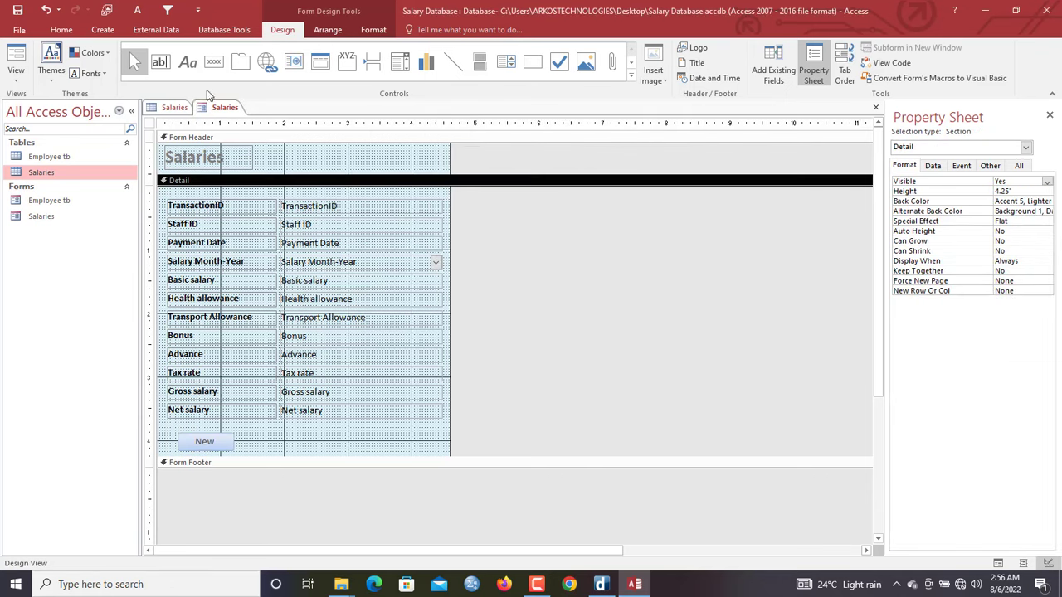
# Add a widened 'Save' button beside New that refreshes the form data
pyautogui.click(213, 62)
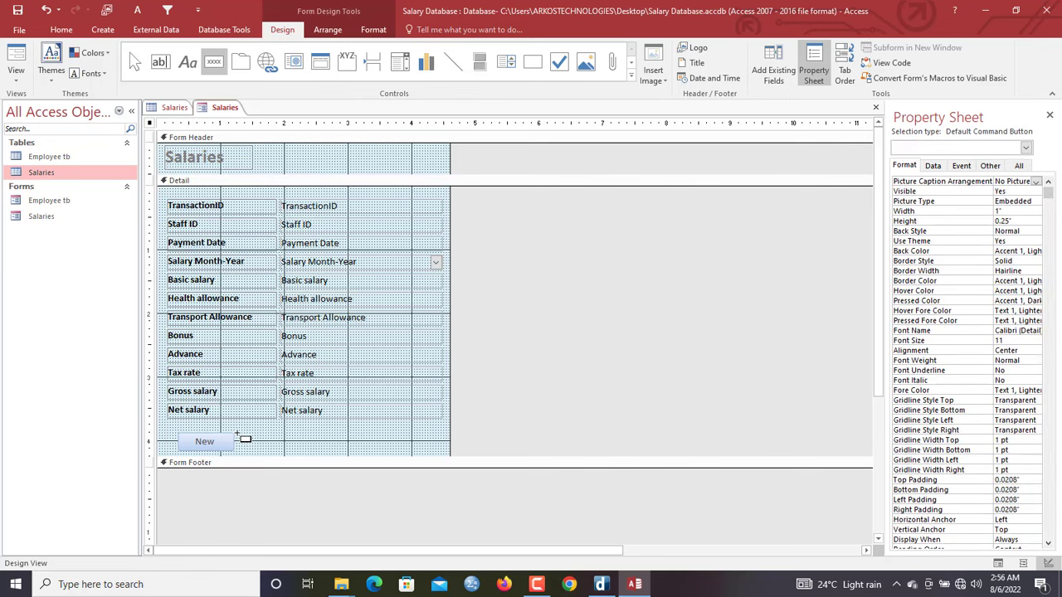
pyautogui.moveTo(238, 433); pyautogui.dragTo(290, 452)
pyautogui.click(509, 232)
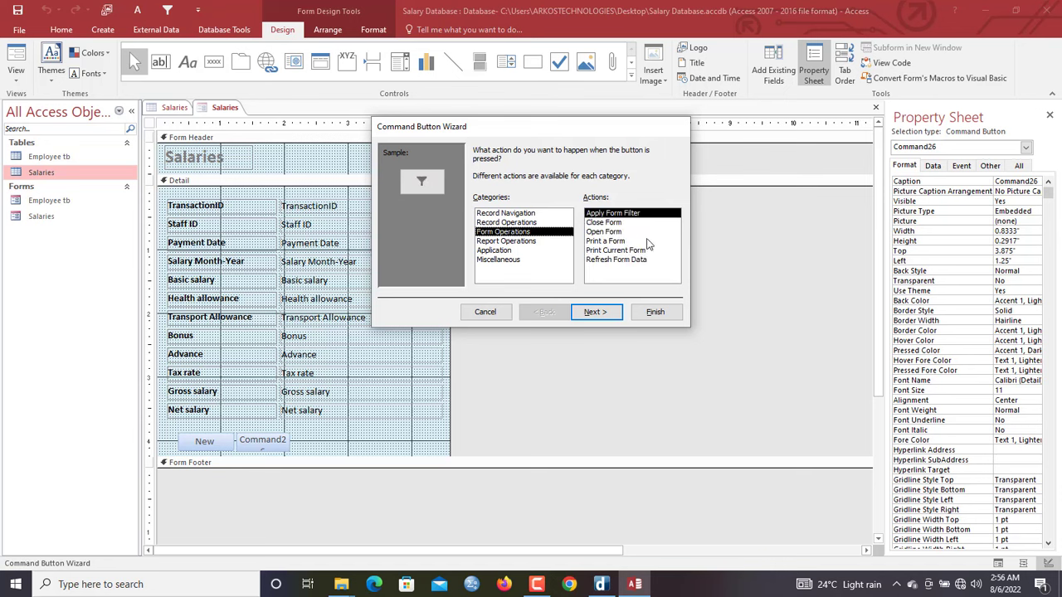
pyautogui.click(615, 260)
pyautogui.click(595, 312)
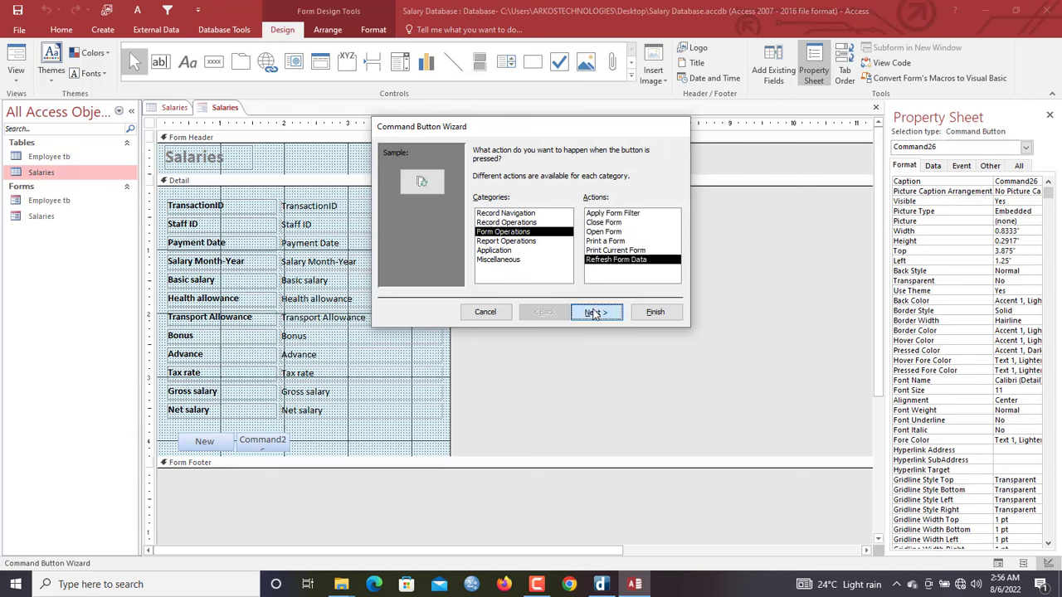
pyautogui.click(492, 205)
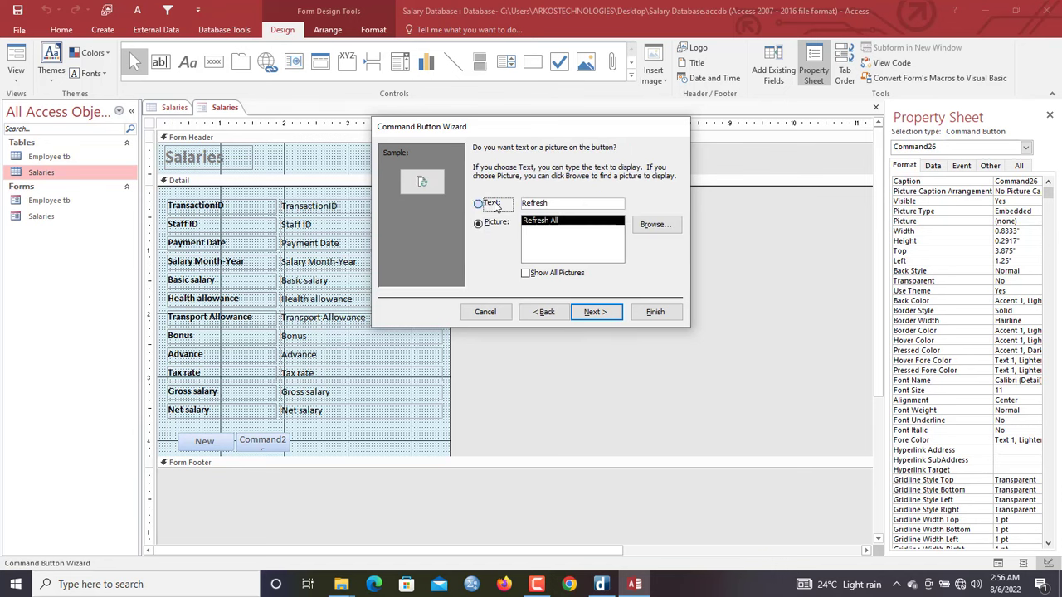
pyautogui.moveTo(578, 203); pyautogui.dragTo(468, 196)
pyautogui.write('z')
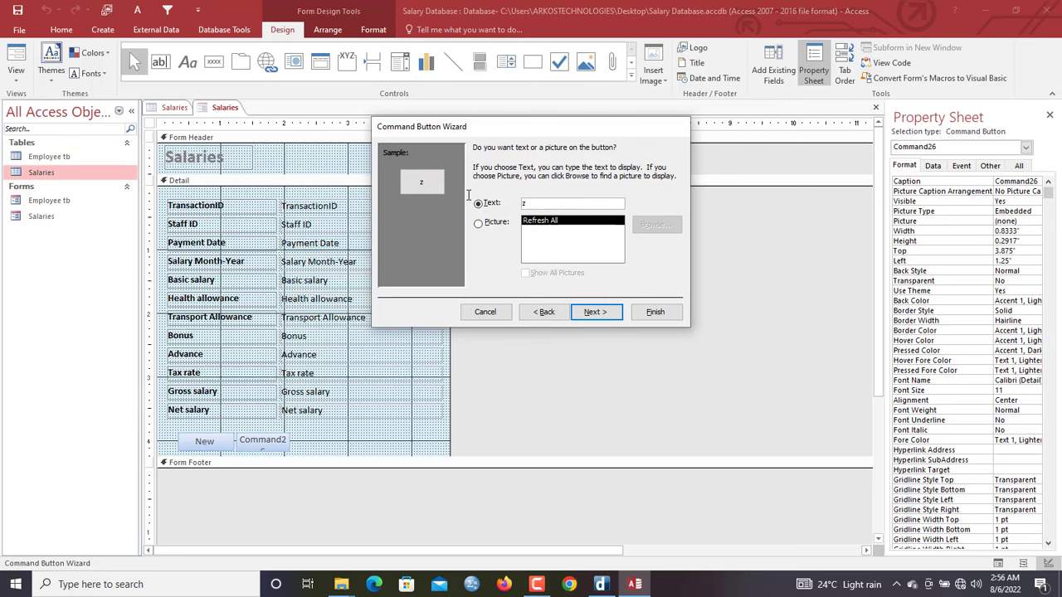
pyautogui.write('Save')
pyautogui.click(655, 312)
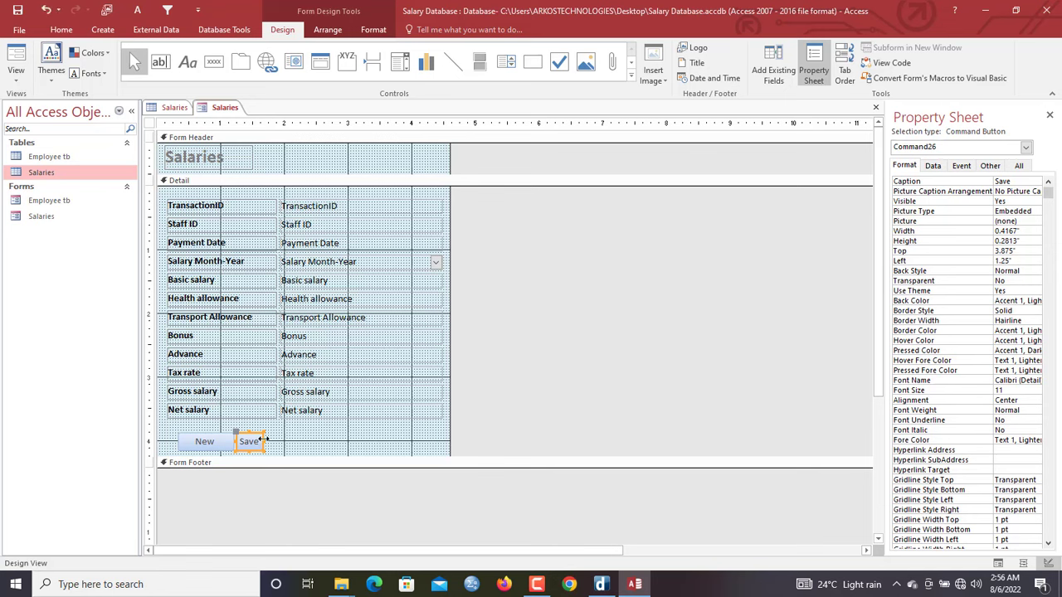
pyautogui.moveTo(262, 439); pyautogui.dragTo(293, 440)
pyautogui.click(310, 440)
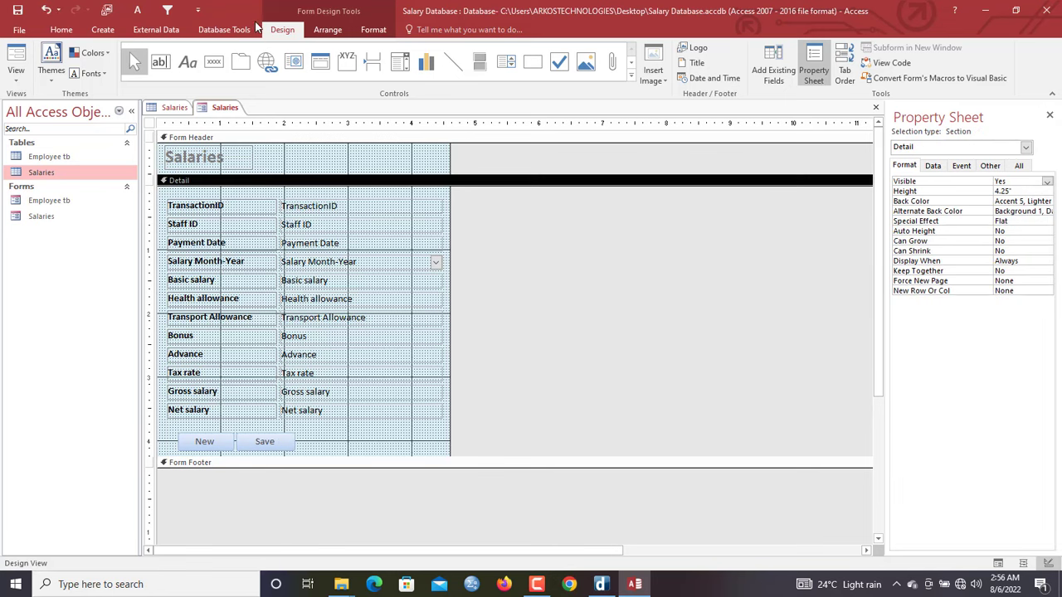
# Add a widened 'Clear' button beside Save that deletes the record
pyautogui.click(213, 61)
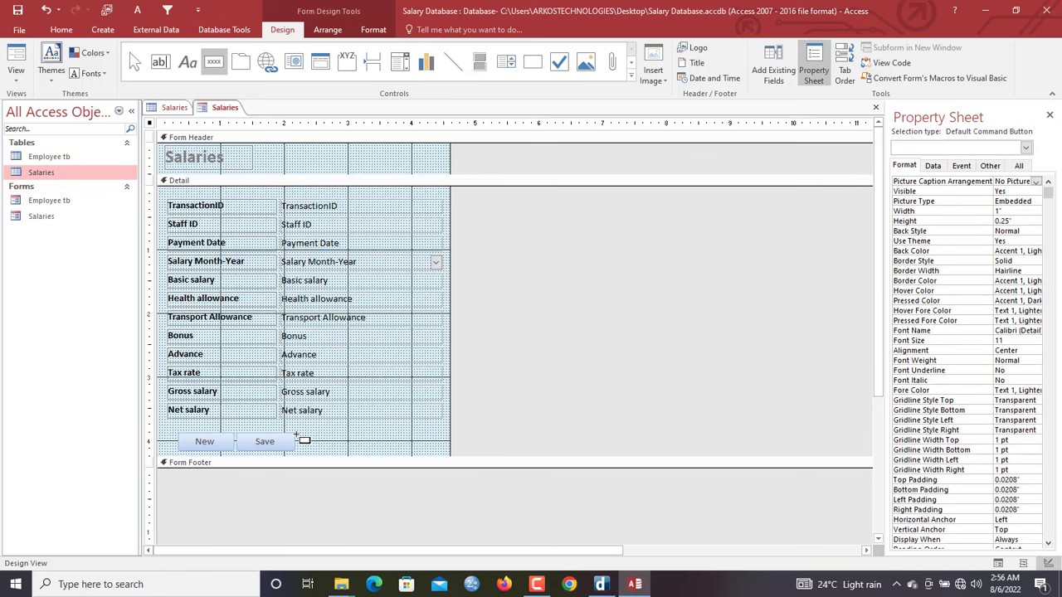
pyautogui.moveTo(299, 431); pyautogui.dragTo(378, 455)
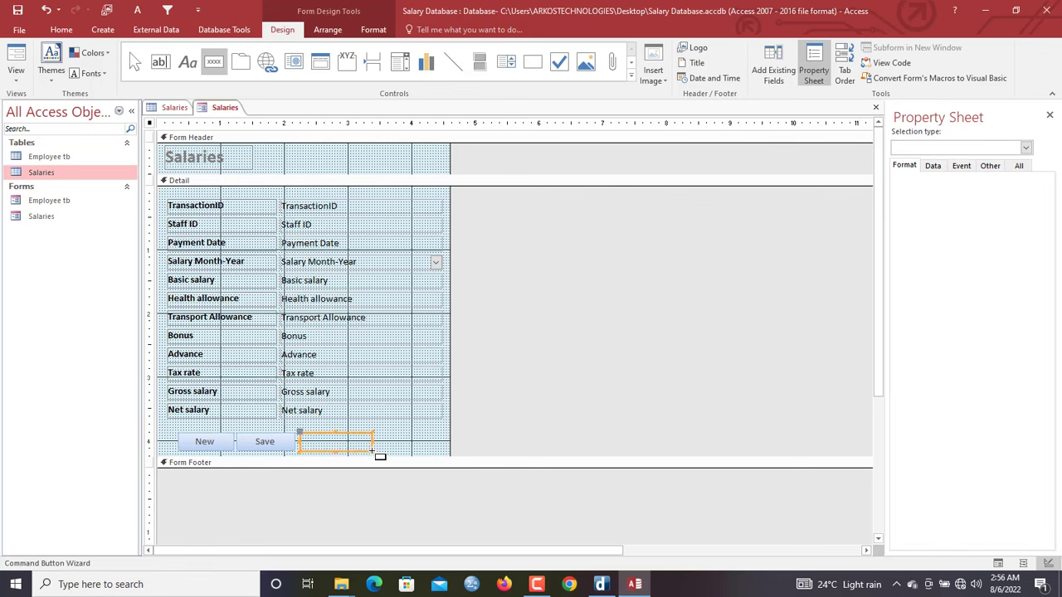
pyautogui.click(514, 223)
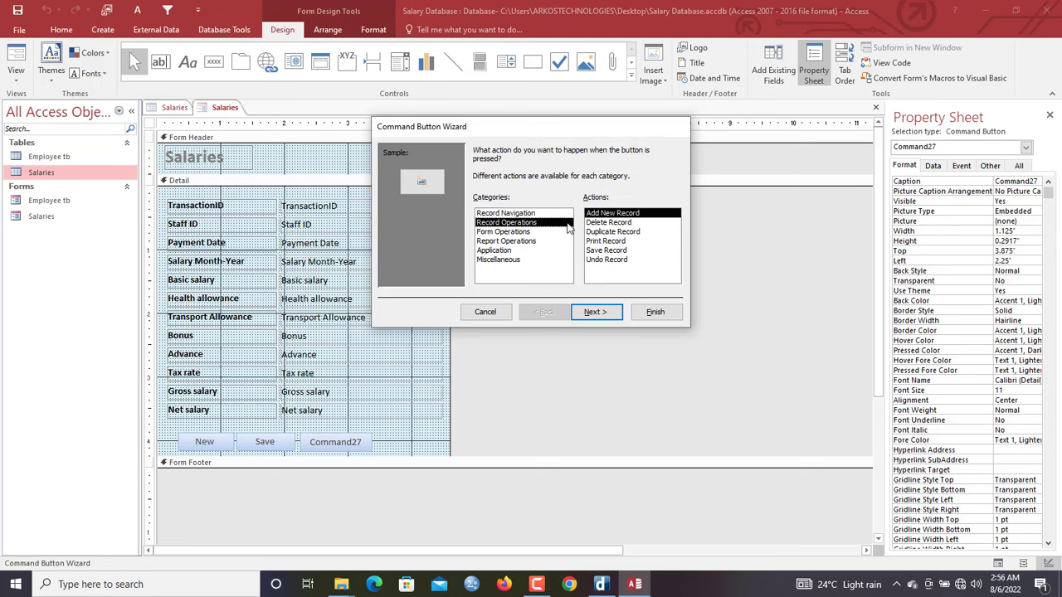
pyautogui.click(616, 224)
pyautogui.click(596, 313)
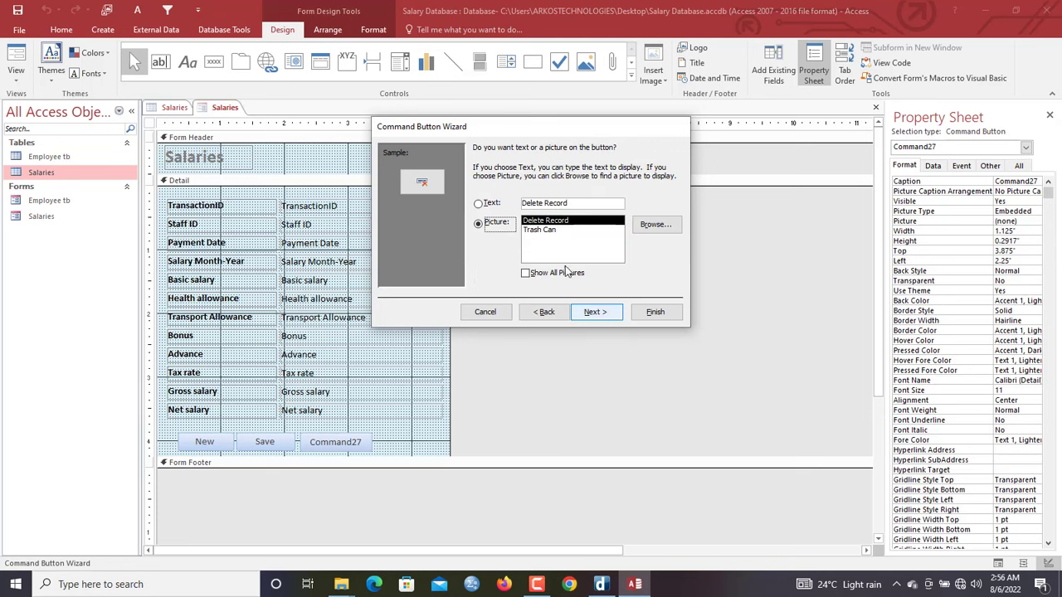
pyautogui.click(492, 204)
pyautogui.moveTo(583, 204); pyautogui.dragTo(516, 199)
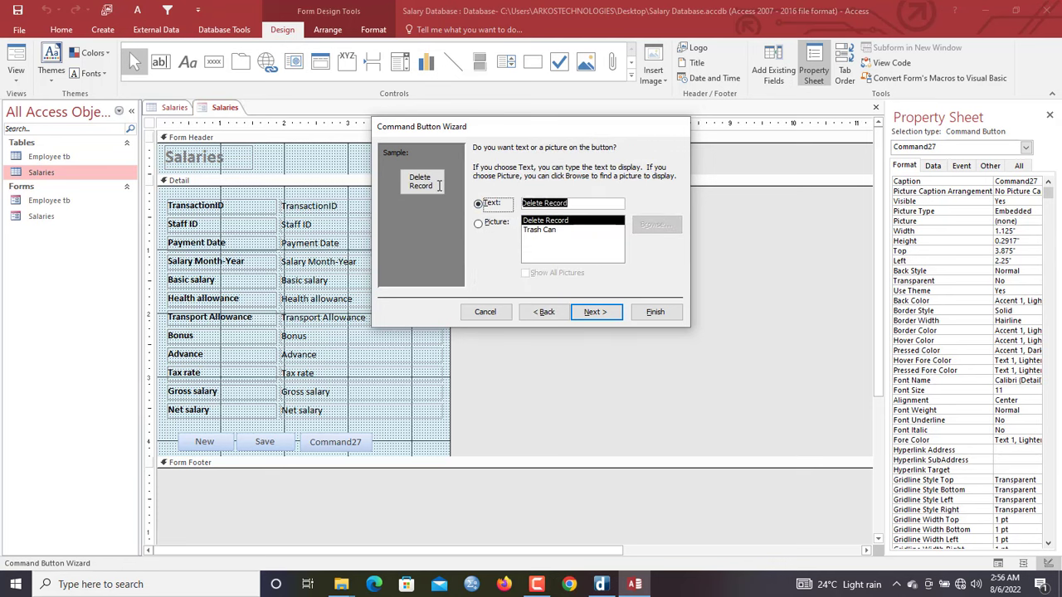
pyautogui.write('Clear')
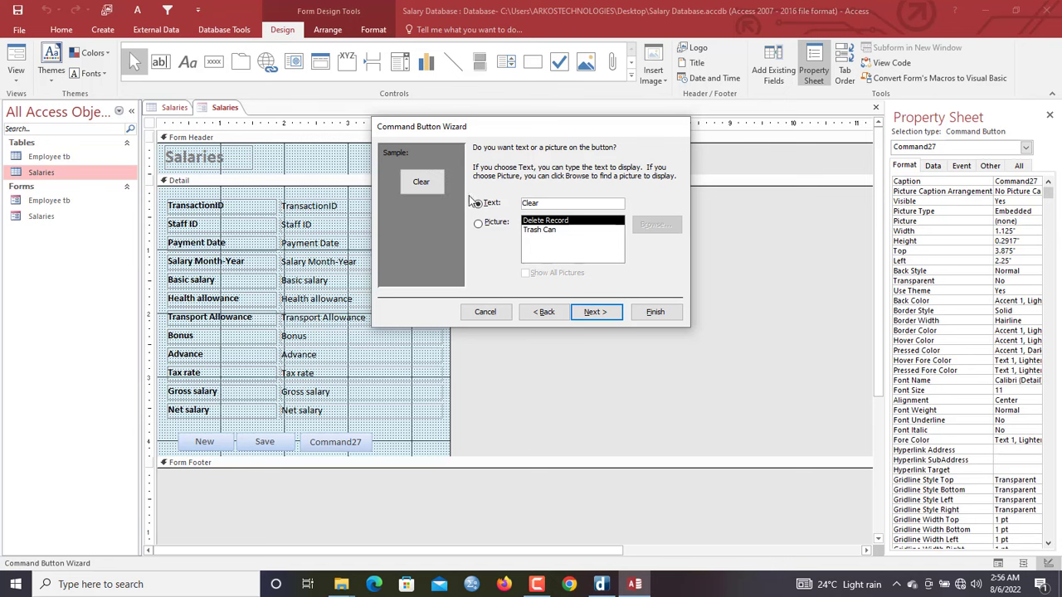
pyautogui.click(670, 311)
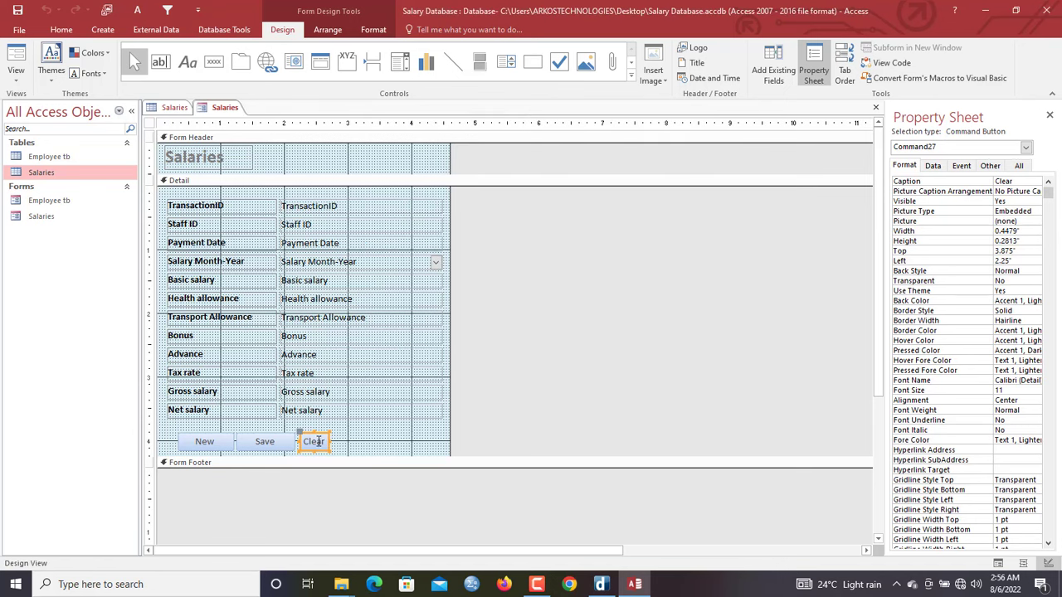
pyautogui.moveTo(330, 441); pyautogui.dragTo(300, 438)
# Draw a rectangle framing the salary fields and widen the form slightly
pyautogui.click(386, 445)
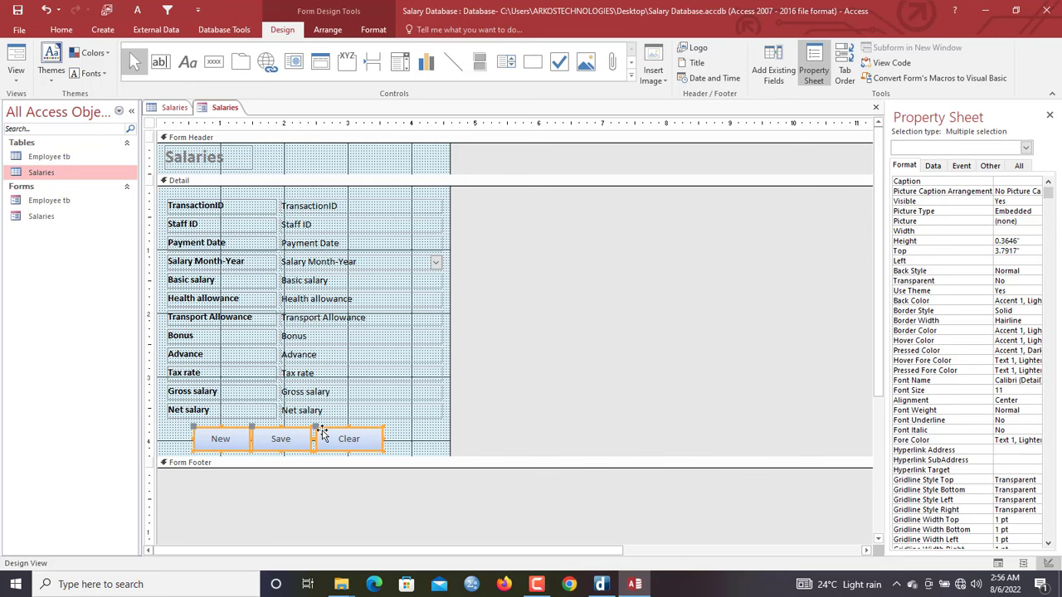
pyautogui.click(414, 438)
pyautogui.click(532, 61)
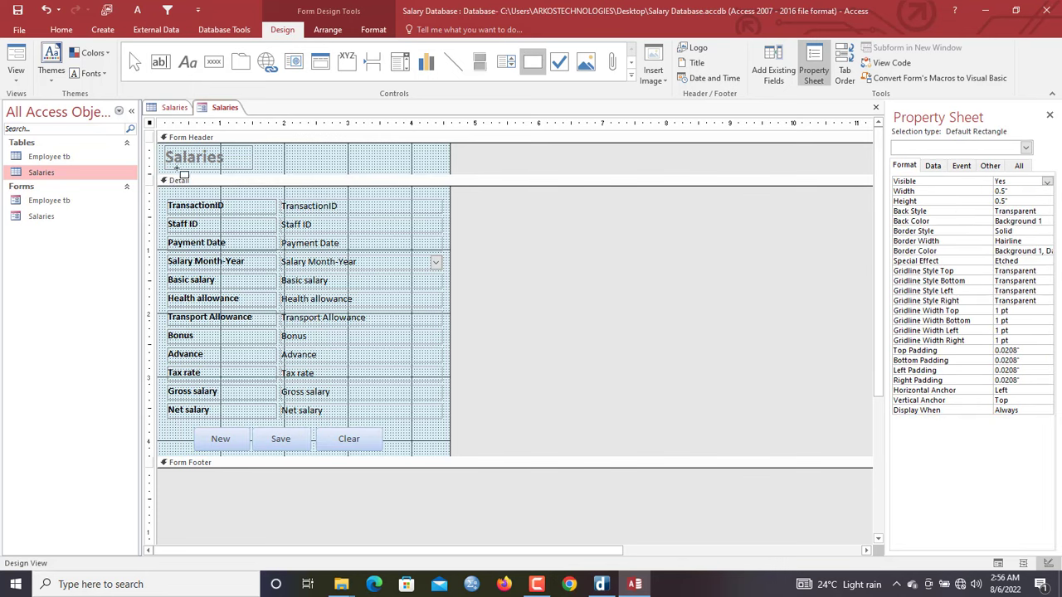
pyautogui.moveTo(164, 193); pyautogui.dragTo(454, 430)
pyautogui.moveTo(448, 159); pyautogui.dragTo(456, 159)
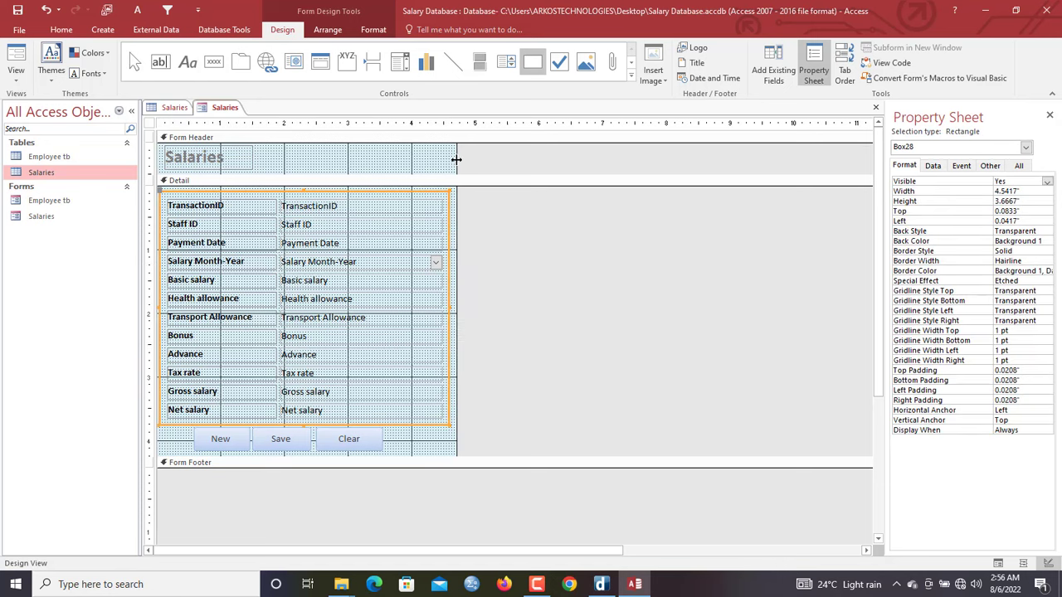
pyautogui.click(406, 168)
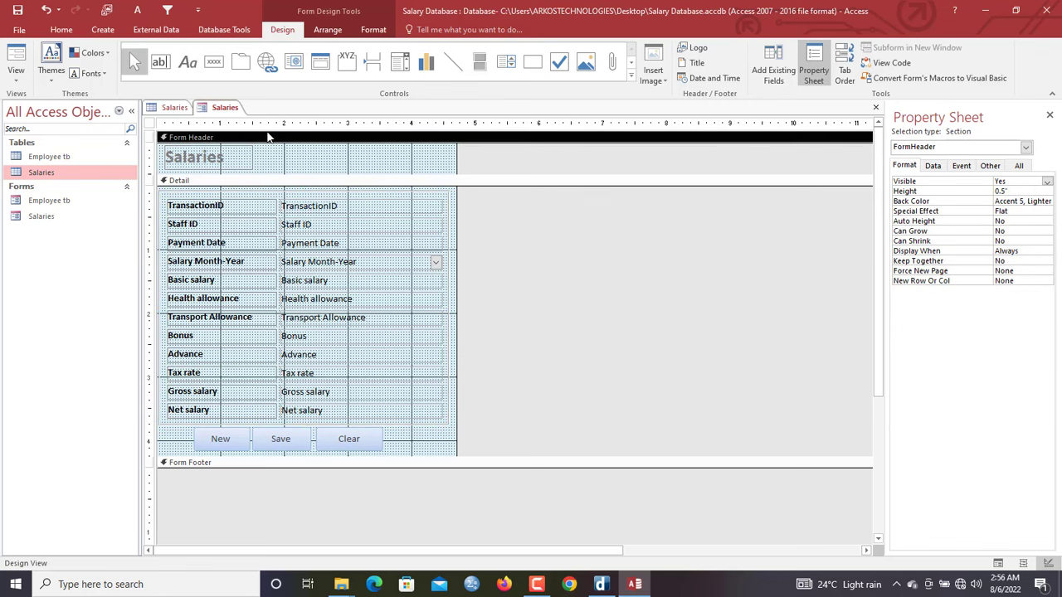
# Check the form in Form View, then nudge every control with the arrow keys in Design View
pyautogui.rightClick(214, 107)
pyautogui.click(246, 164)
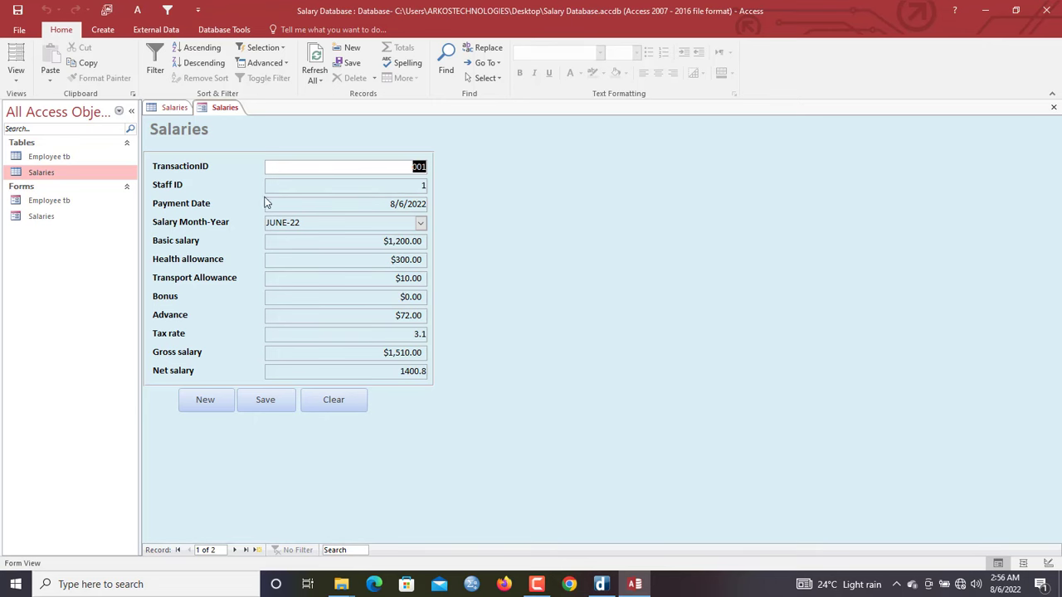
pyautogui.rightClick(267, 138)
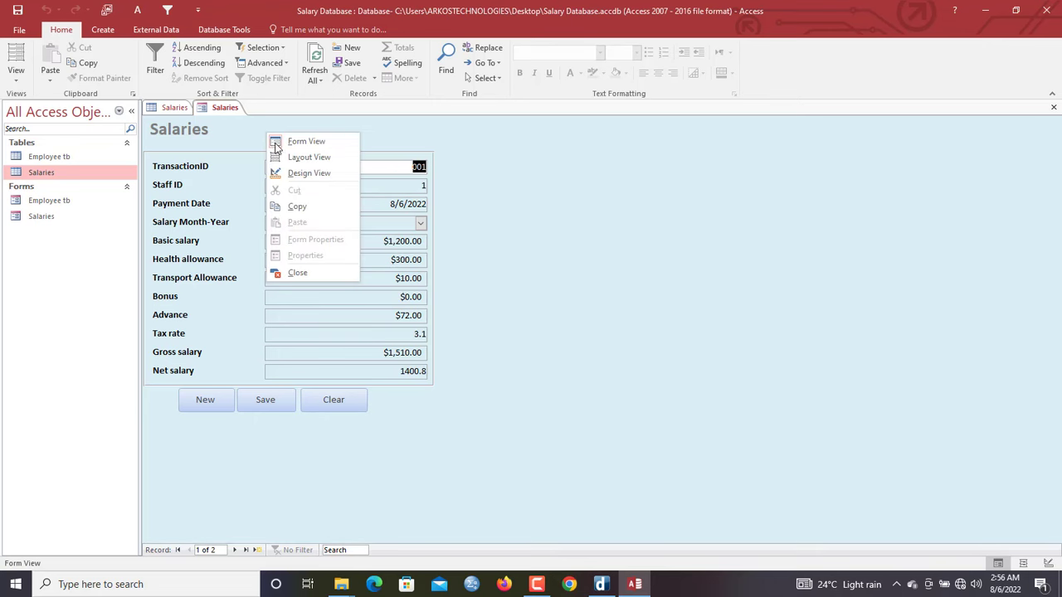
pyautogui.click(311, 171)
pyautogui.moveTo(405, 150); pyautogui.dragTo(186, 474)
pyautogui.press('Right')
pyautogui.press('Right')
pyautogui.press('Right')
pyautogui.press('Right')
pyautogui.press('Left')
pyautogui.press('Left')
pyautogui.press('Left')
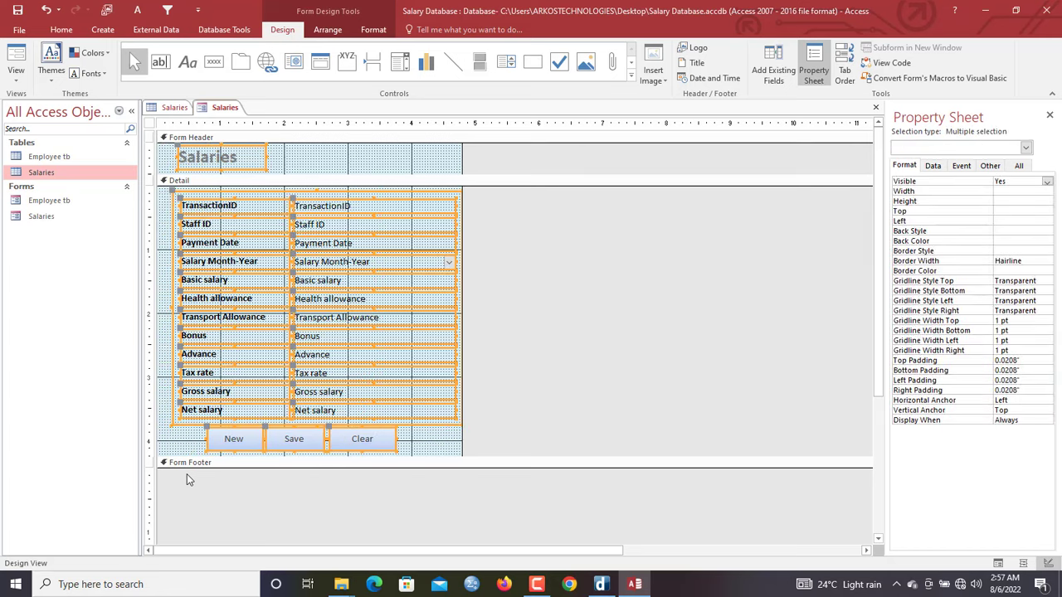
# Apply the orange Quick Style and an outline colour to the New, Save and Clear buttons
pyautogui.click(348, 154)
pyautogui.moveTo(190, 440); pyautogui.dragTo(385, 452)
pyautogui.click(387, 31)
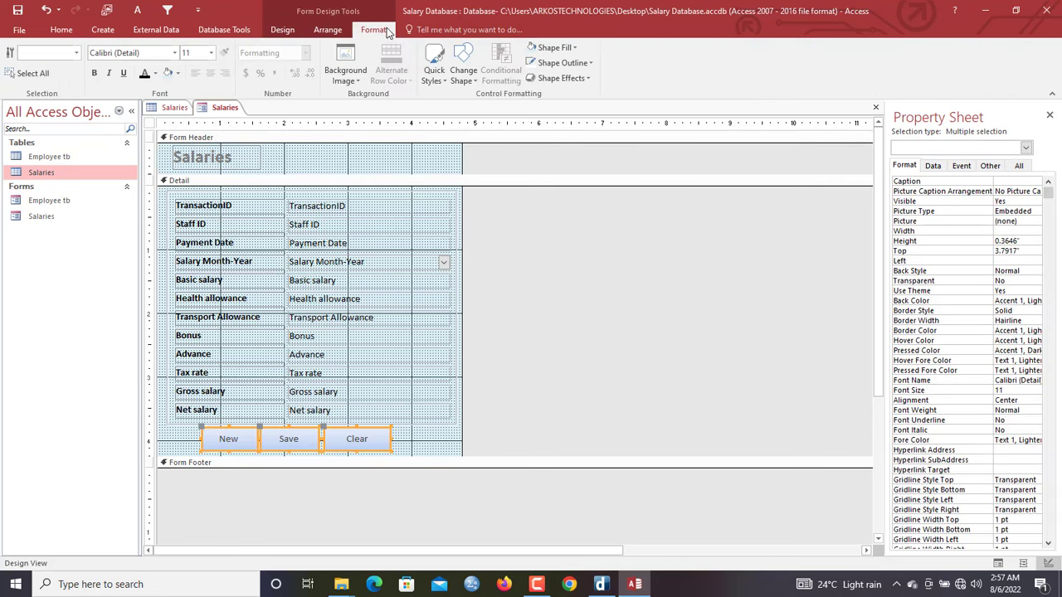
pyautogui.click(434, 60)
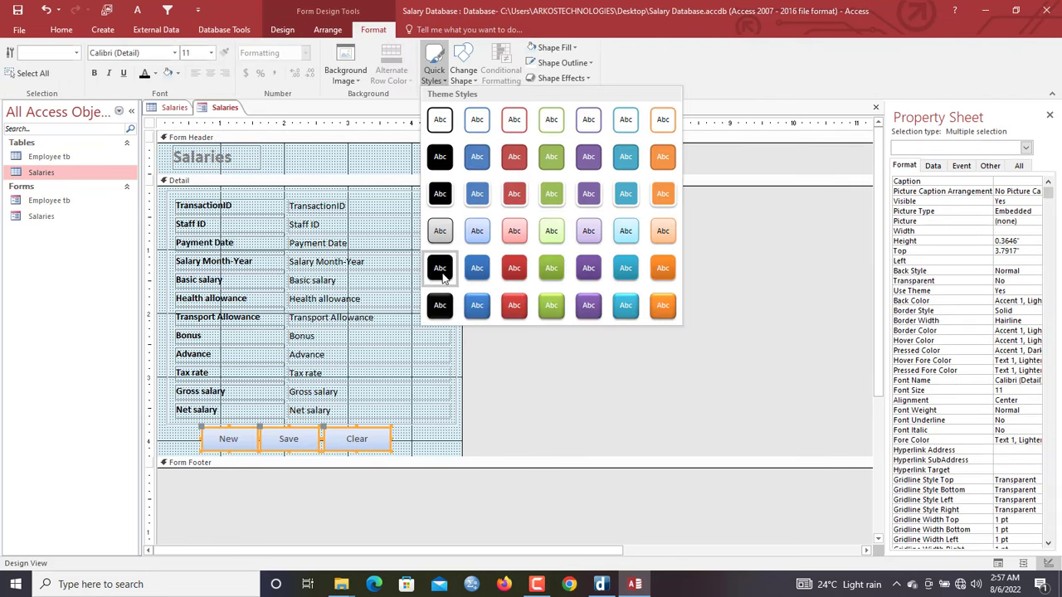
pyautogui.click(671, 271)
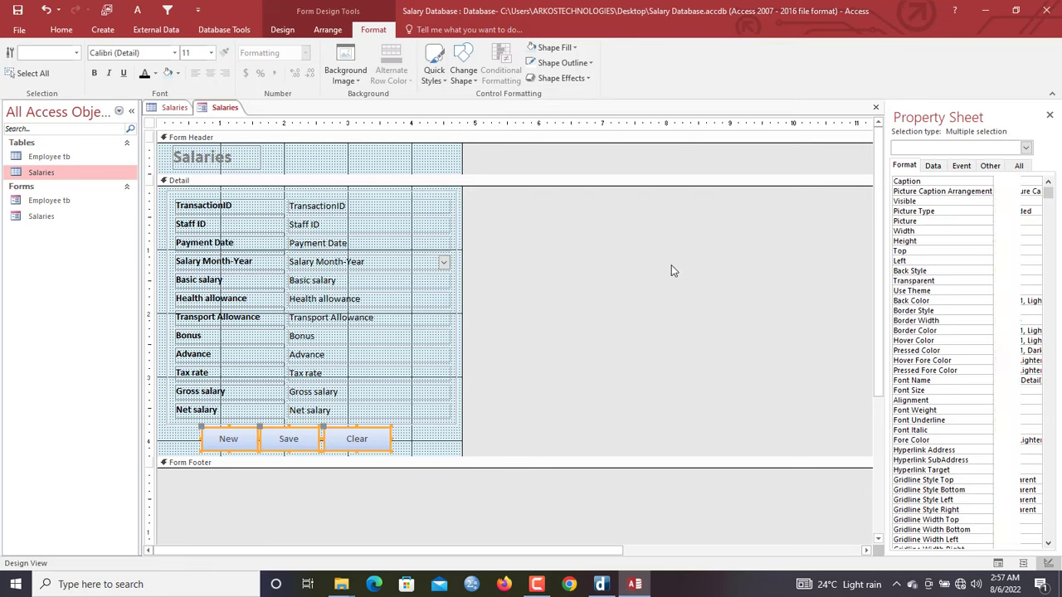
pyautogui.click(563, 78)
pyautogui.click(564, 63)
pyautogui.click(564, 63)
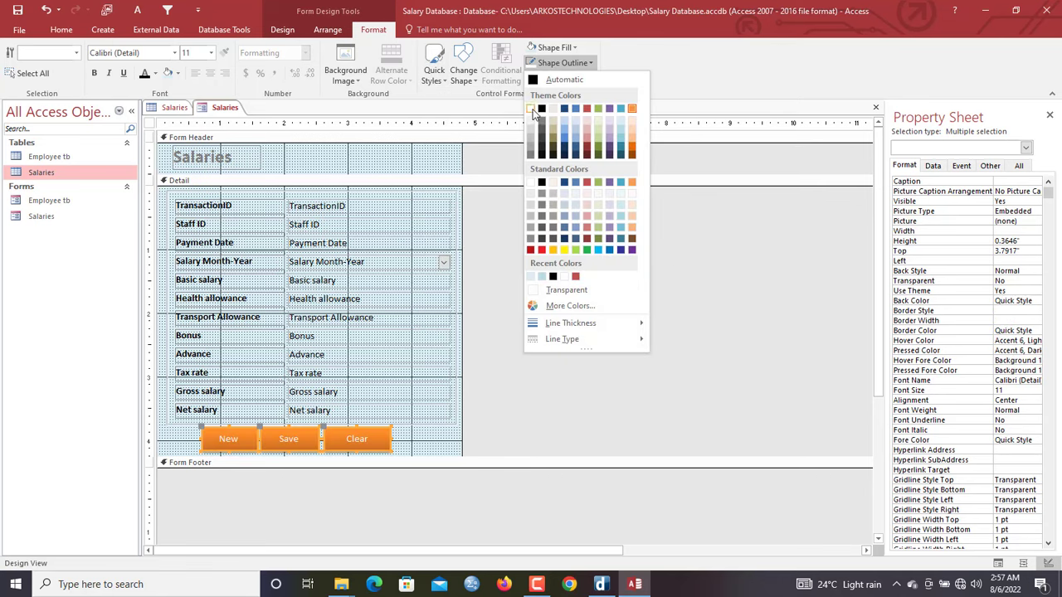
pyautogui.click(533, 113)
pyautogui.click(396, 166)
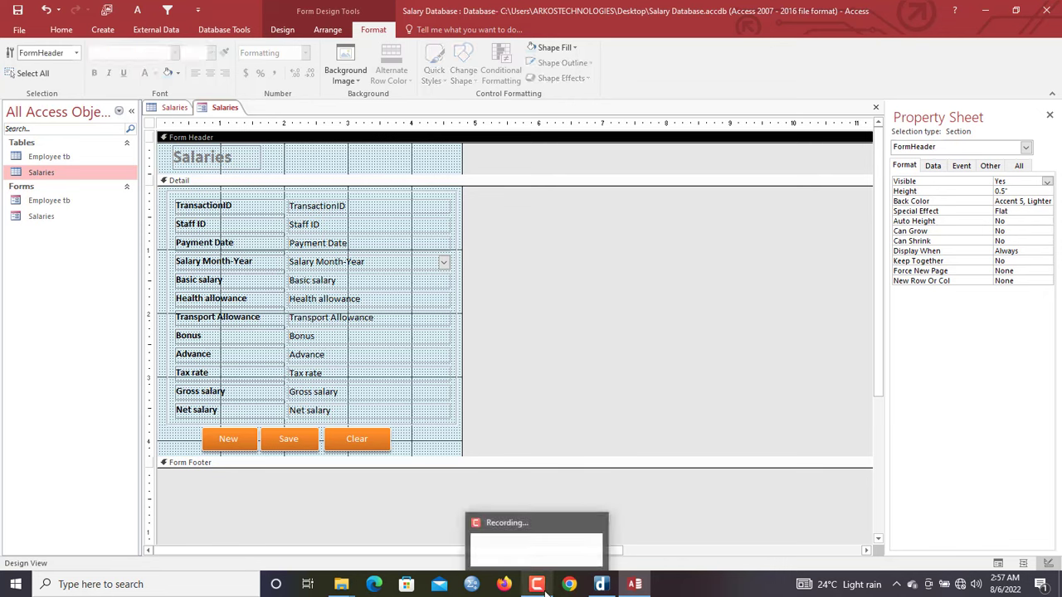
# Remove bold from the Salaries header title so it shows as plain black text
pyautogui.click(231, 162)
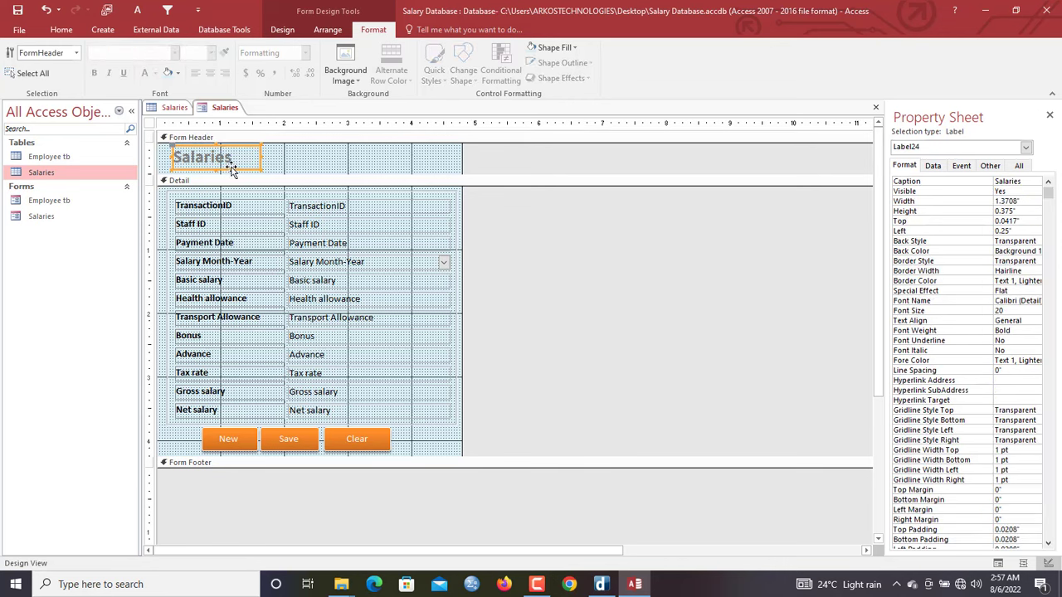
pyautogui.click(344, 165)
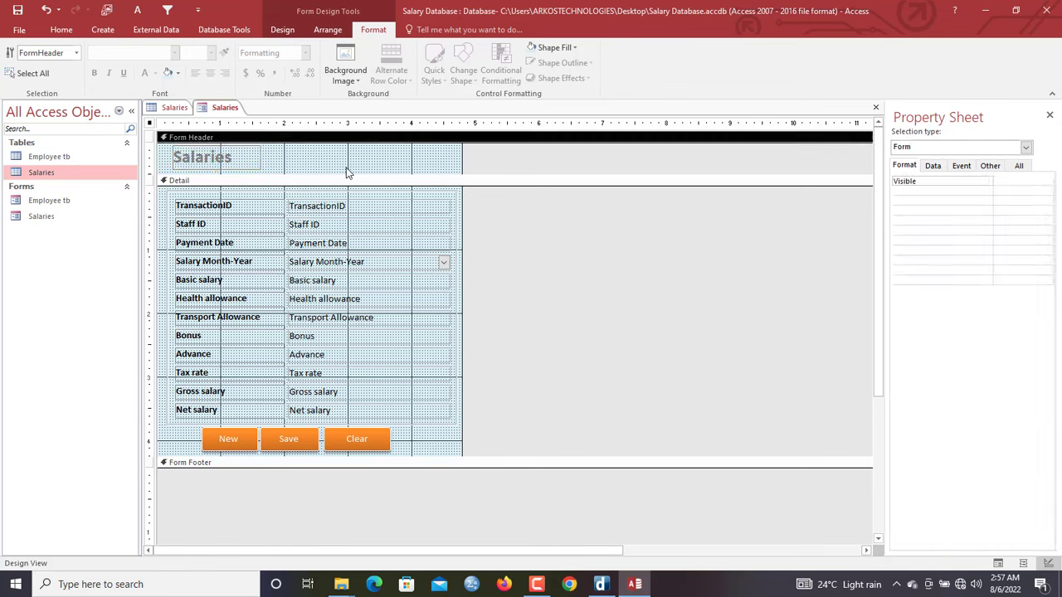
pyautogui.click(241, 160)
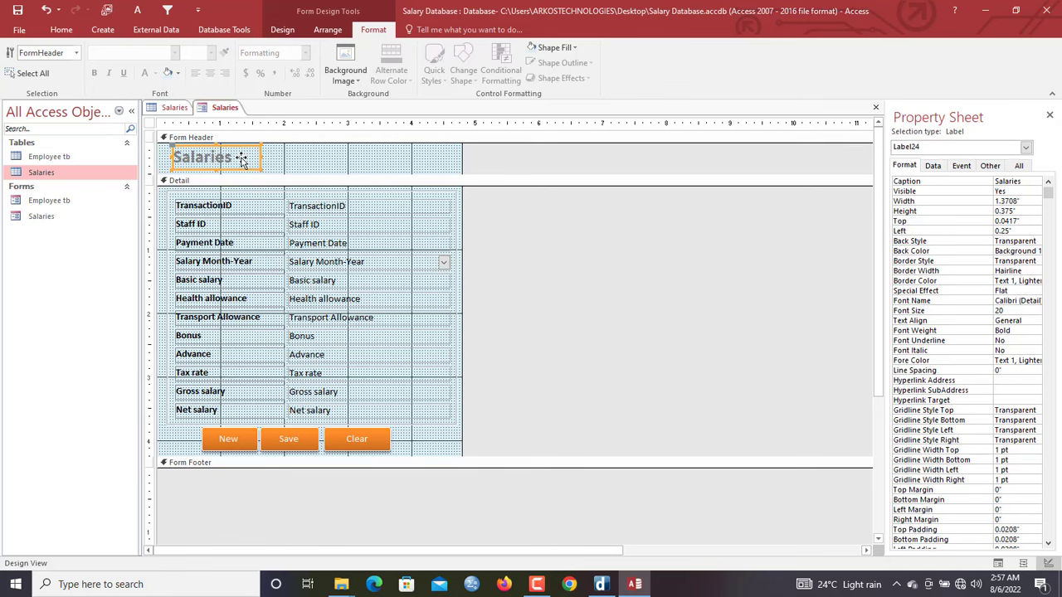
pyautogui.click(282, 29)
pyautogui.click(376, 32)
pyautogui.click(94, 73)
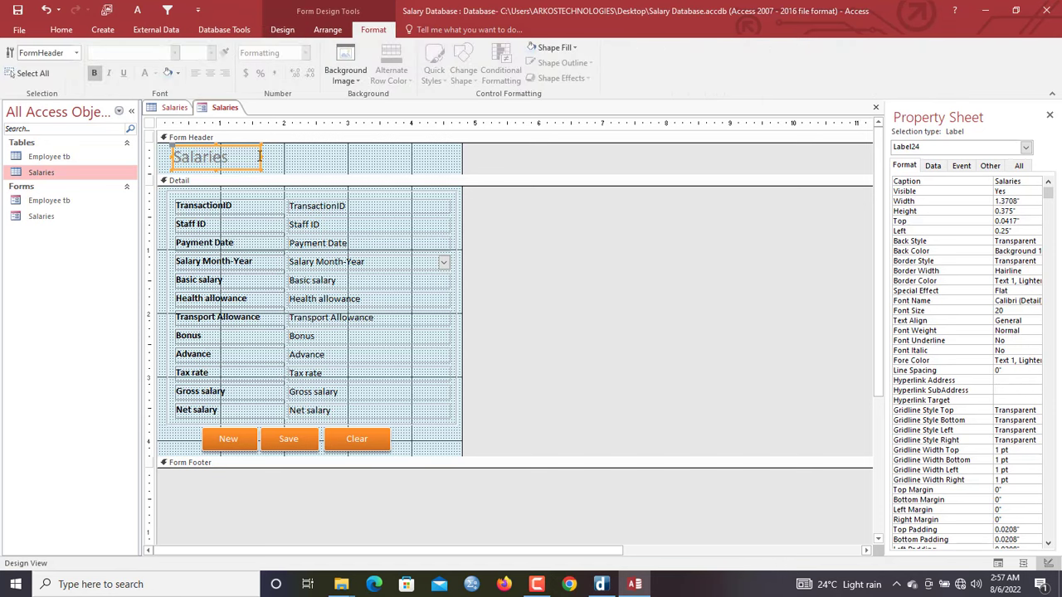
pyautogui.click(285, 156)
pyautogui.rightClick(221, 113)
pyautogui.click(231, 120)
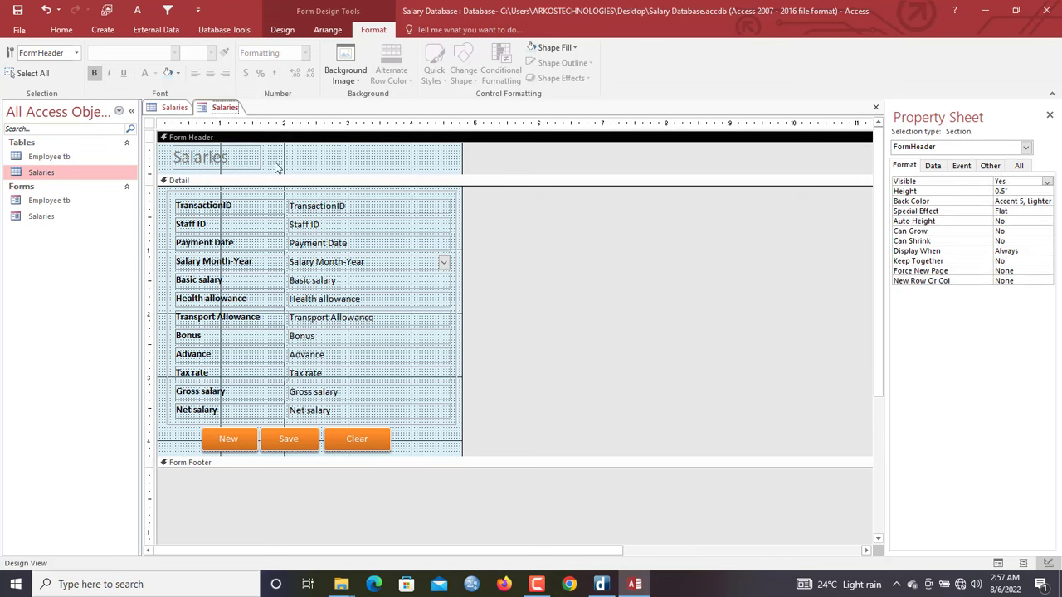
pyautogui.click(316, 227)
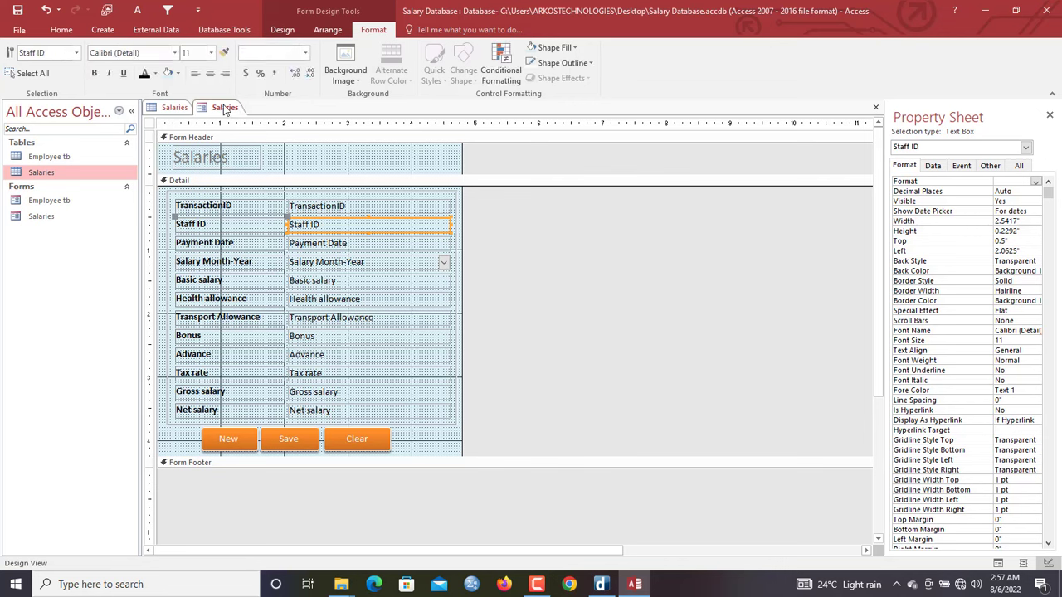
pyautogui.click(235, 165)
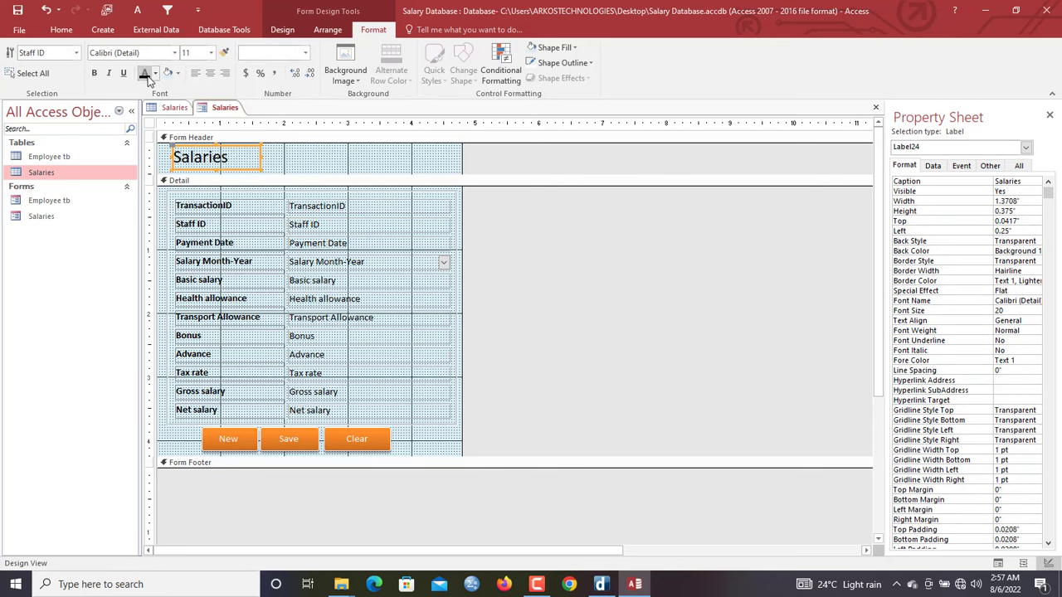
pyautogui.click(334, 170)
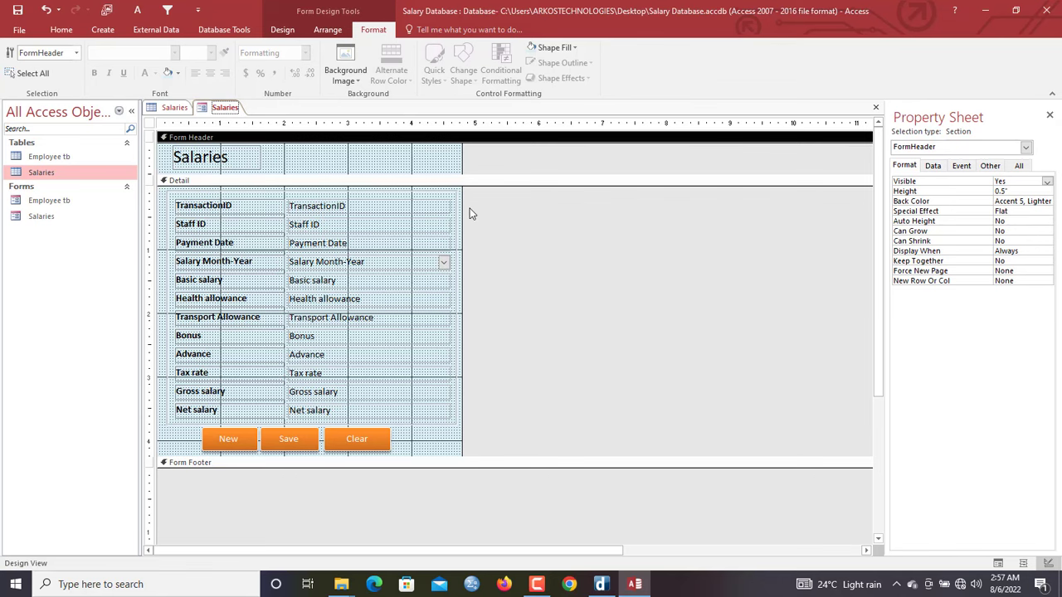
# Preview the Salaries form in Form View, clicking into Health and Transport Allowance
pyautogui.rightClick(224, 107)
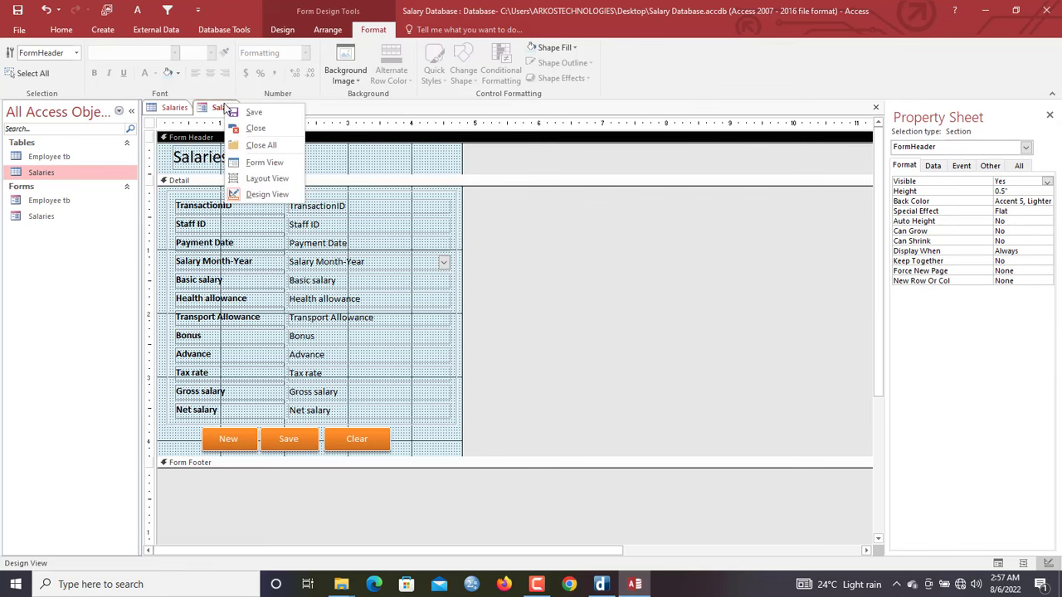
pyautogui.click(257, 166)
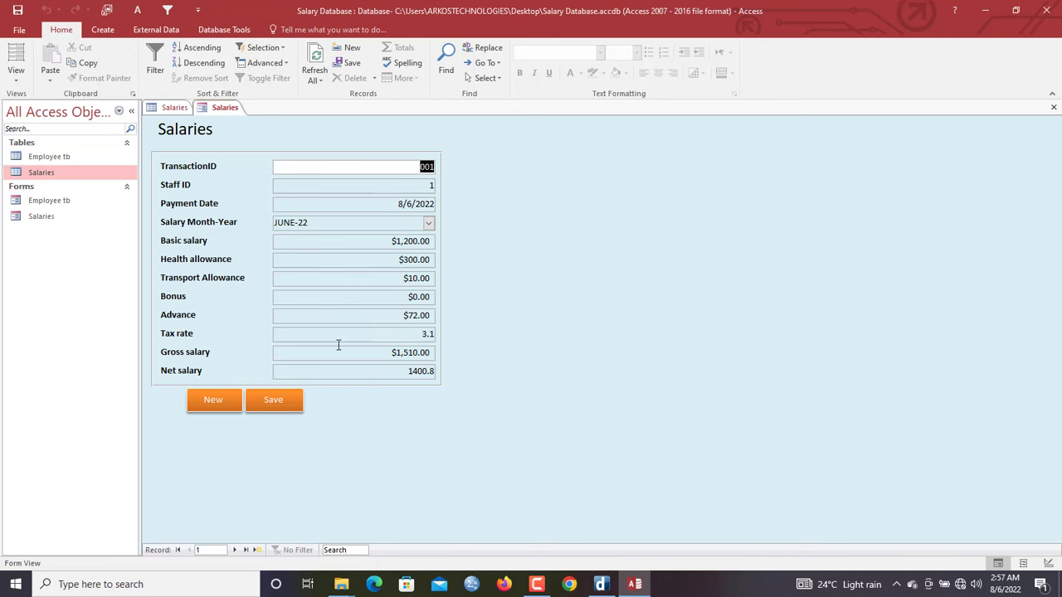
pyautogui.click(330, 260)
pyautogui.click(325, 280)
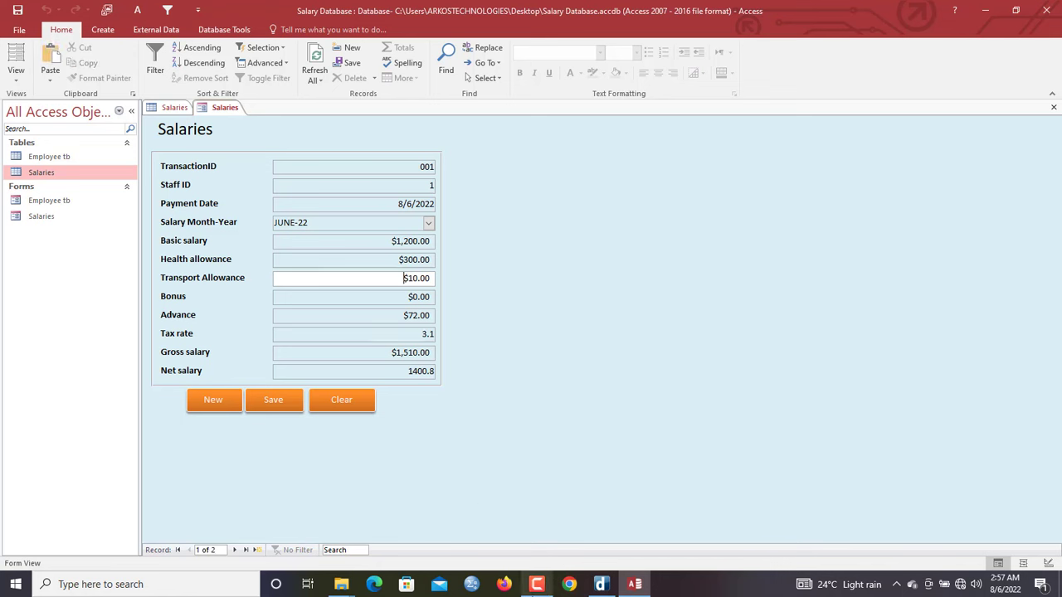
# Close all objects, saving the changes to the Salaries form design
pyautogui.rightClick(226, 109)
pyautogui.click(261, 148)
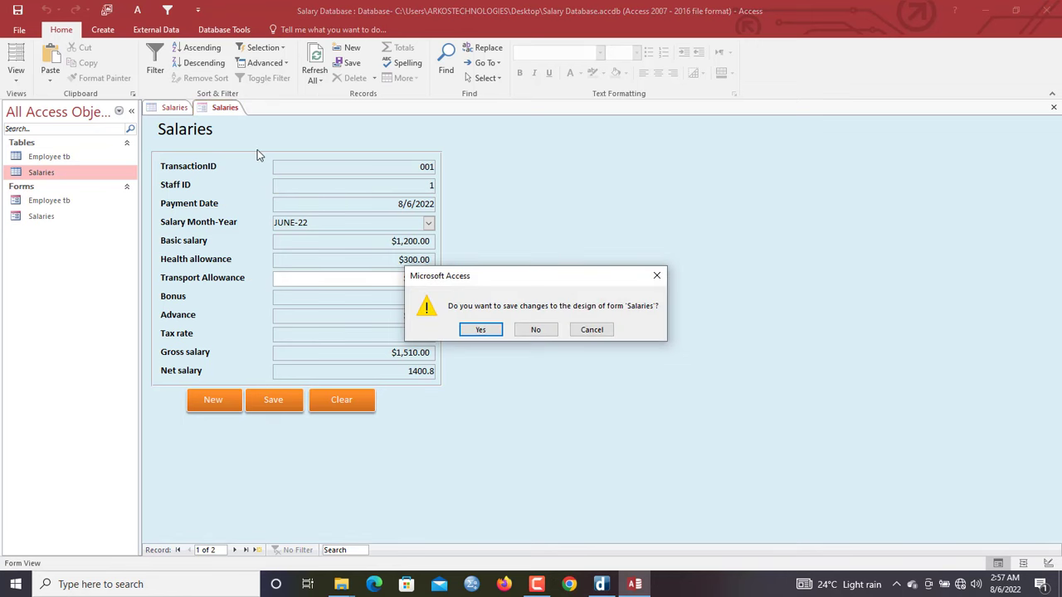
pyautogui.click(467, 328)
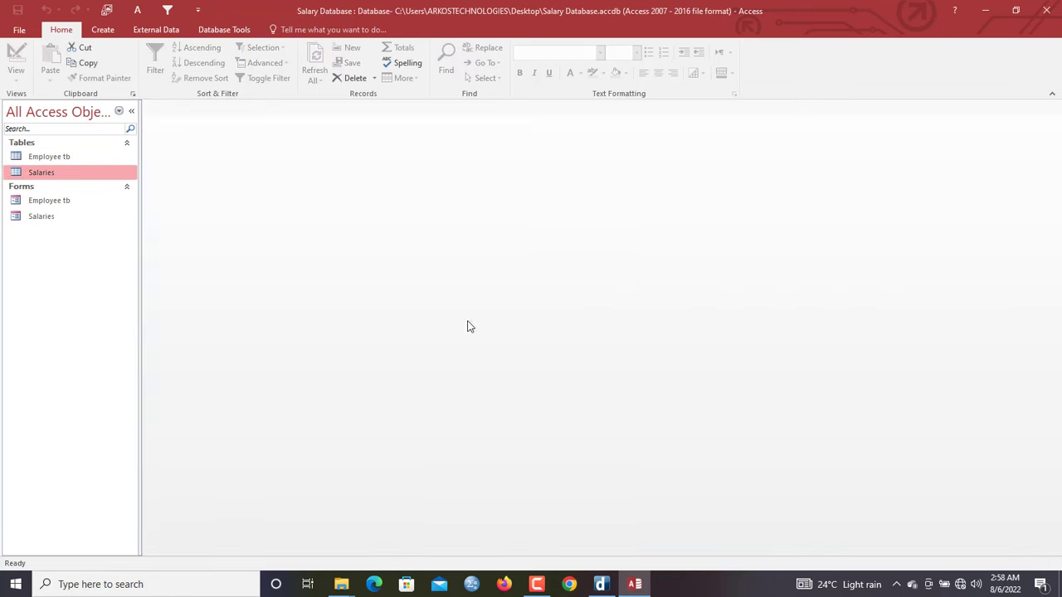
# From the Salaries table, start a Form Wizard with TransactionID, Staff ID, Payment Date, Salary Month-Year and Net salary
pyautogui.doubleClick(38, 172)
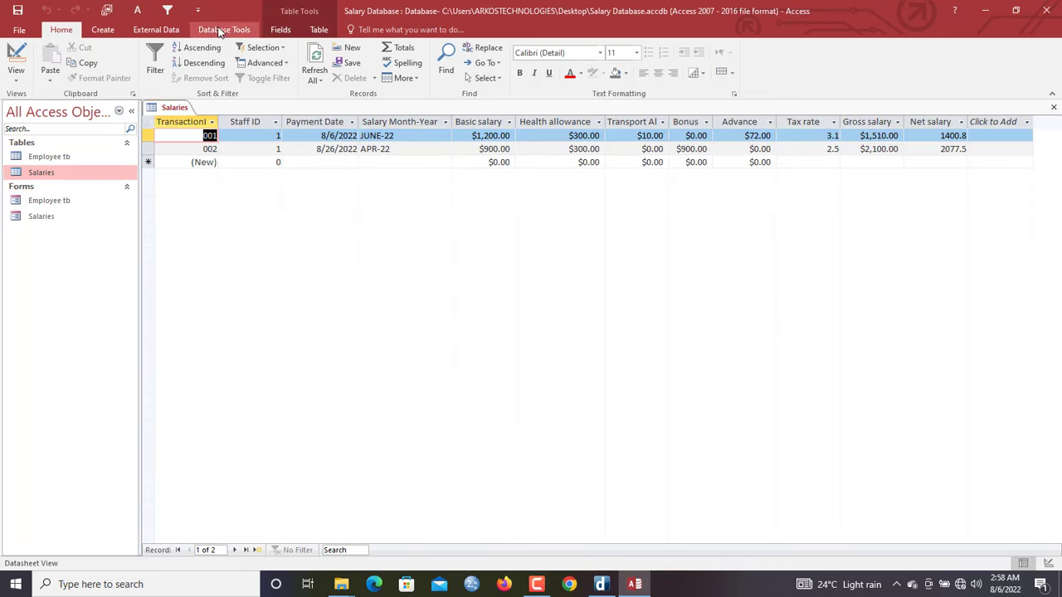
pyautogui.click(106, 30)
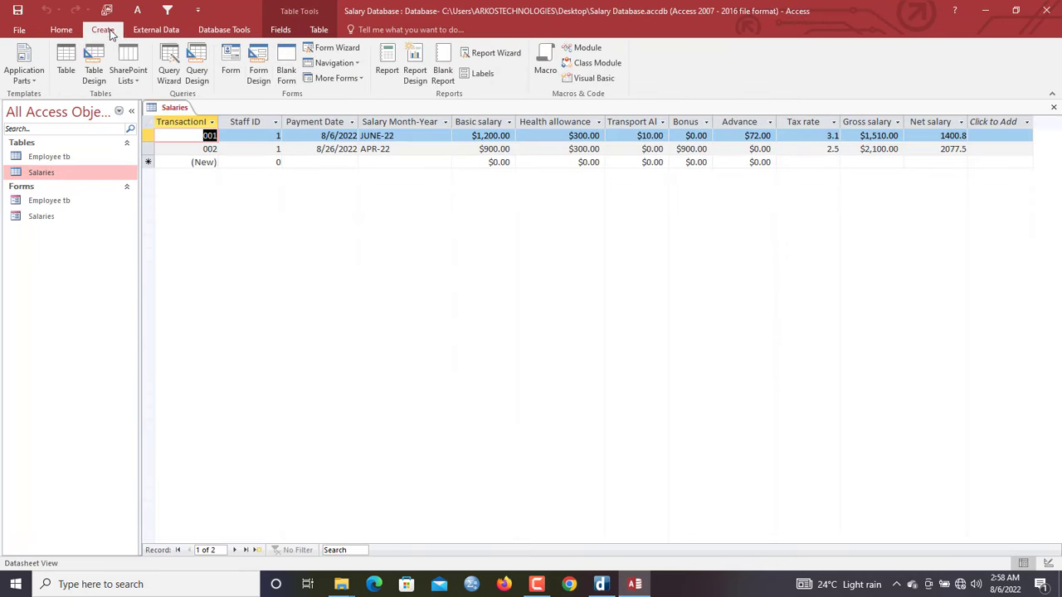
pyautogui.click(331, 48)
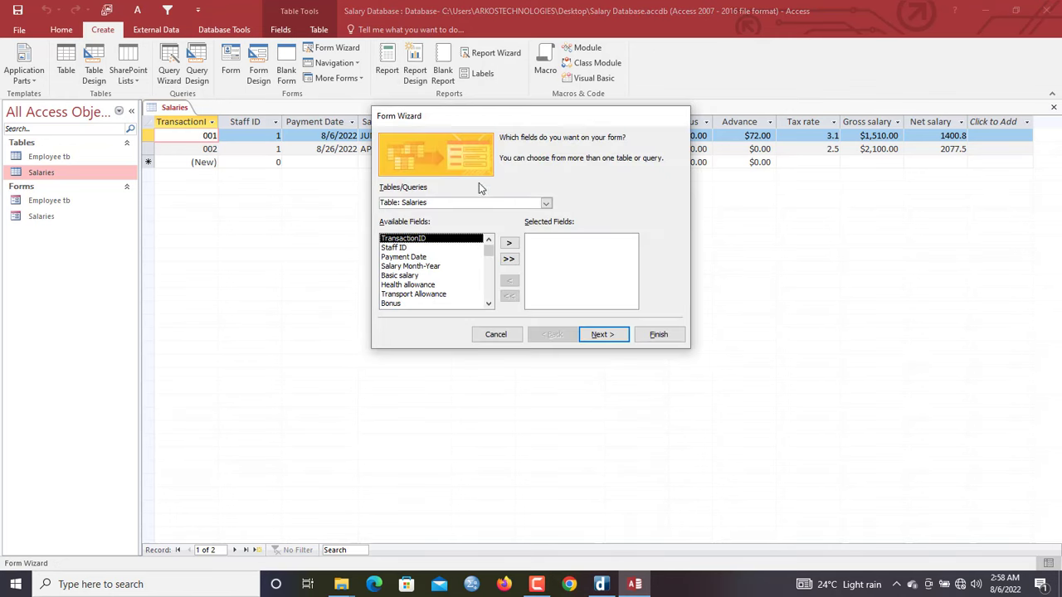
pyautogui.doubleClick(404, 240)
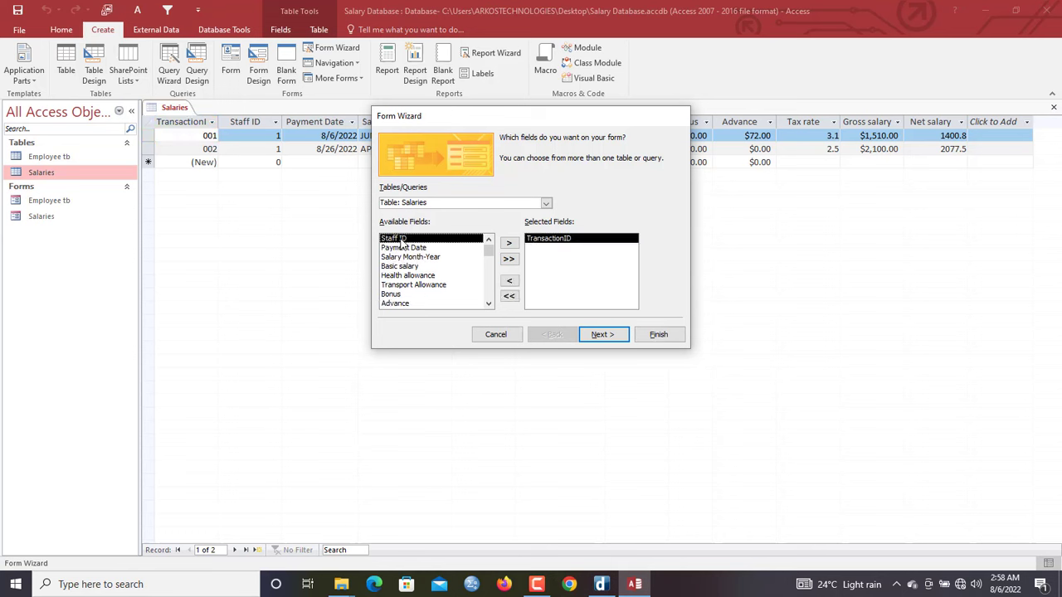
pyautogui.doubleClick(401, 239)
pyautogui.doubleClick(402, 239)
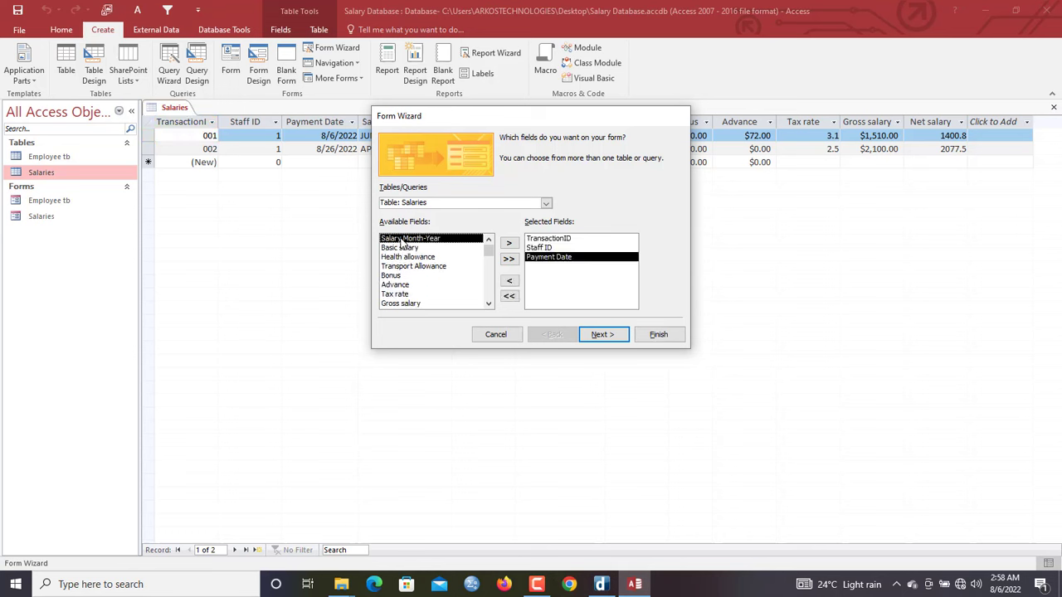
pyautogui.doubleClick(401, 240)
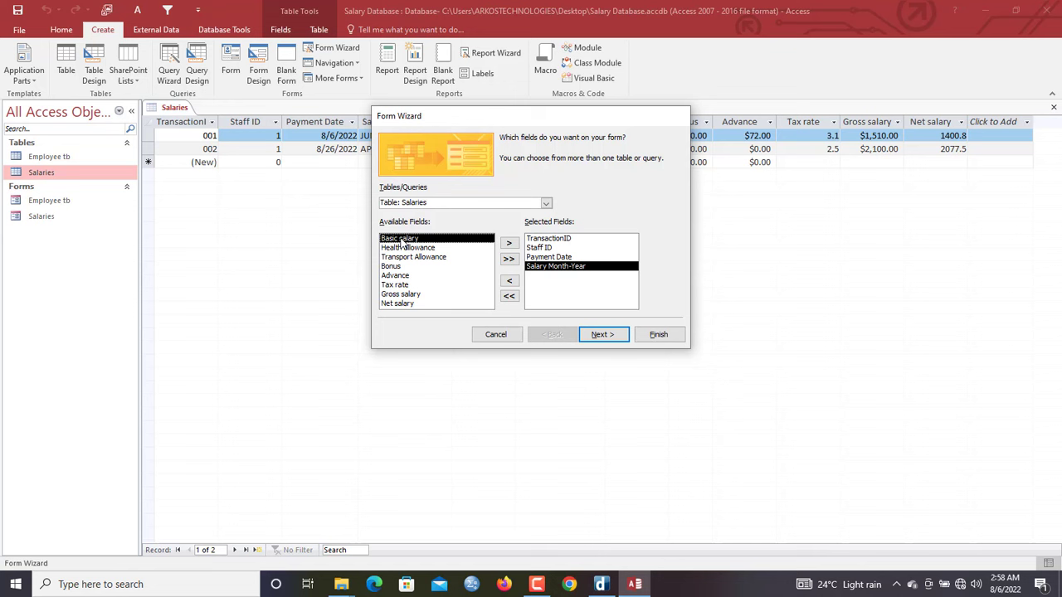
pyautogui.doubleClick(404, 304)
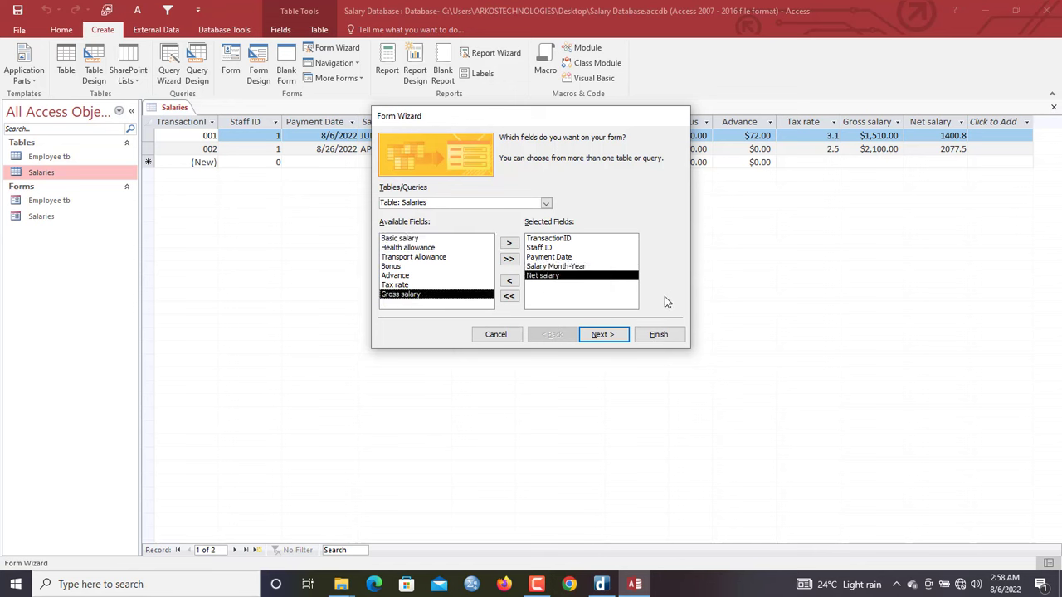
# Choose the Datasheet layout, title the form salary sheet and finish the wizard
pyautogui.click(612, 334)
pyautogui.click(586, 207)
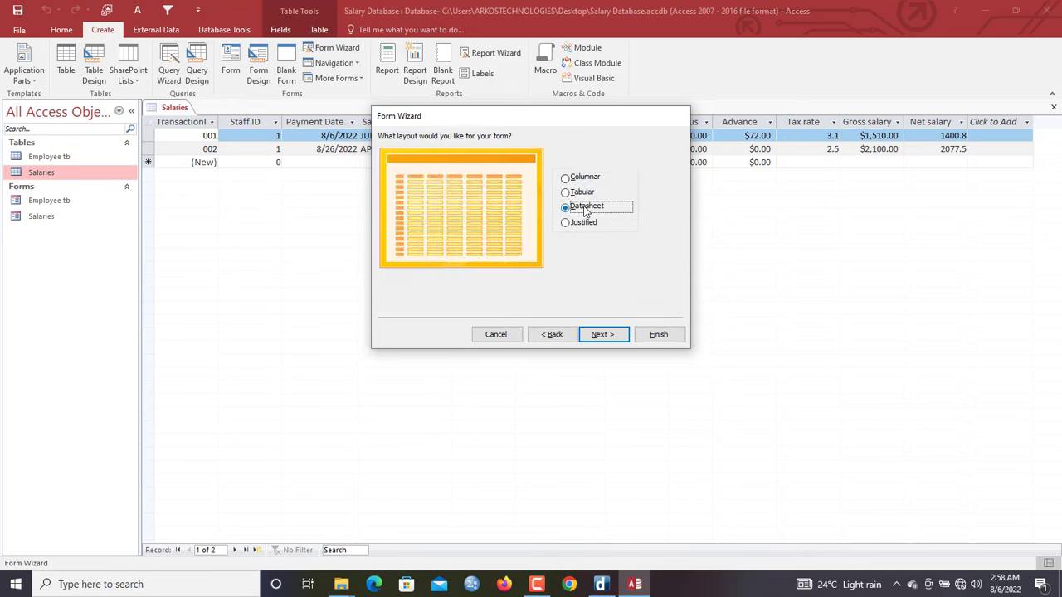
pyautogui.click(620, 336)
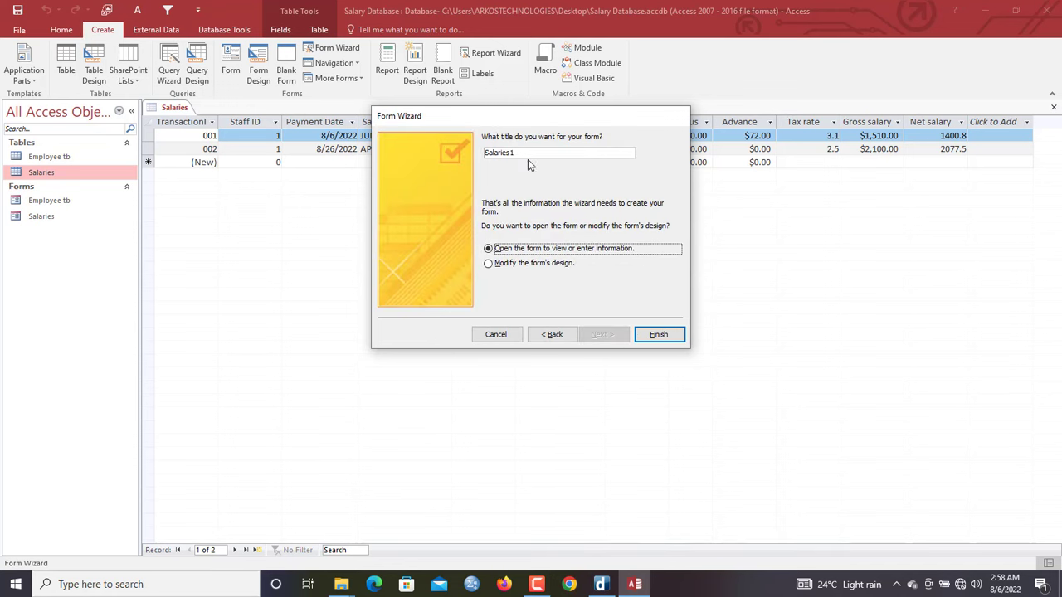
pyautogui.moveTo(523, 154); pyautogui.dragTo(415, 138)
pyautogui.write('s')
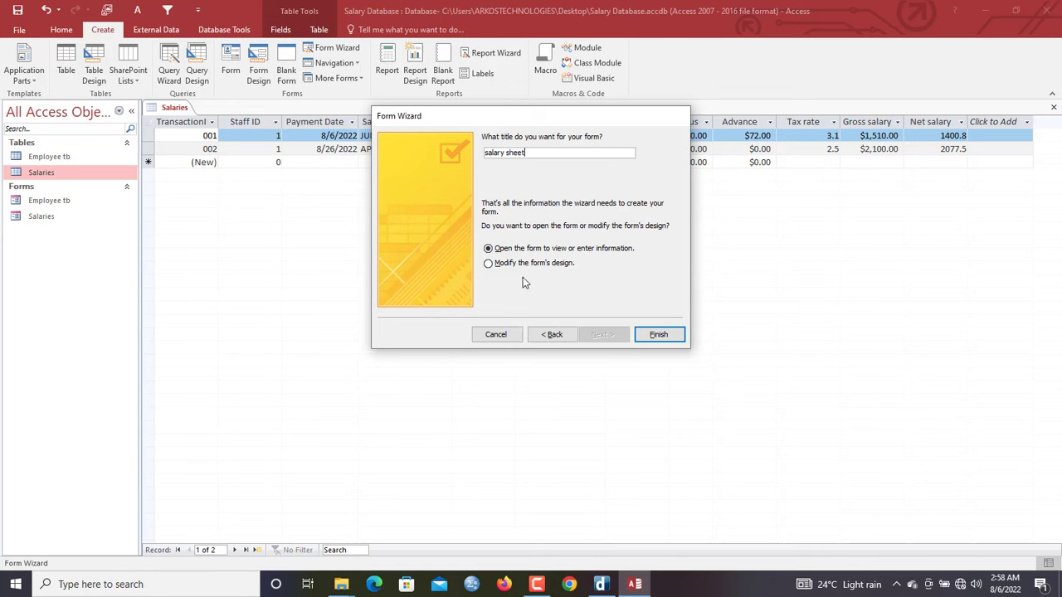
pyautogui.click(552, 334)
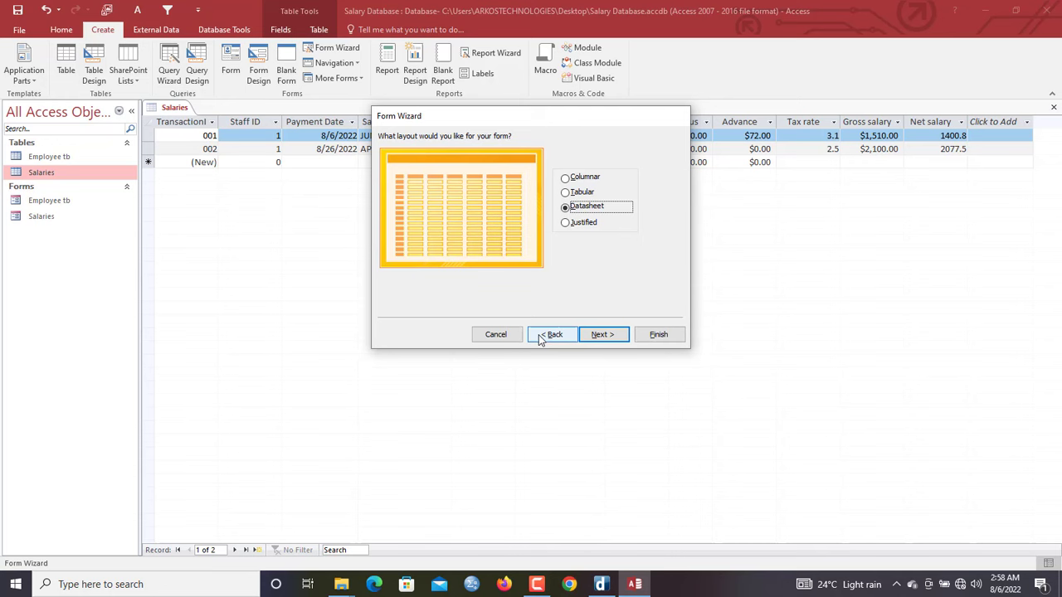
pyautogui.click(578, 209)
pyautogui.click(612, 334)
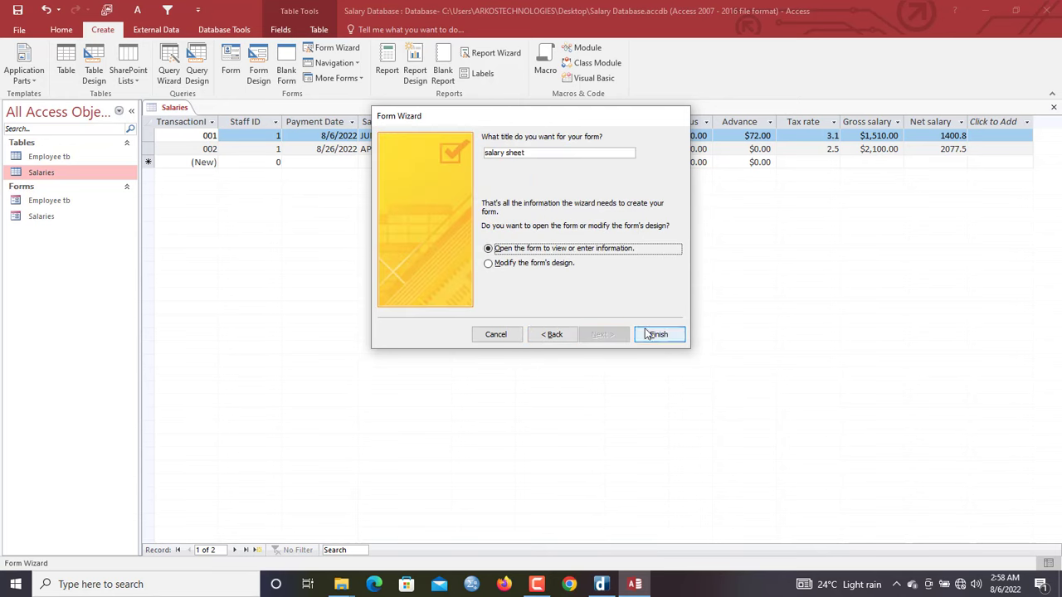
pyautogui.click(655, 334)
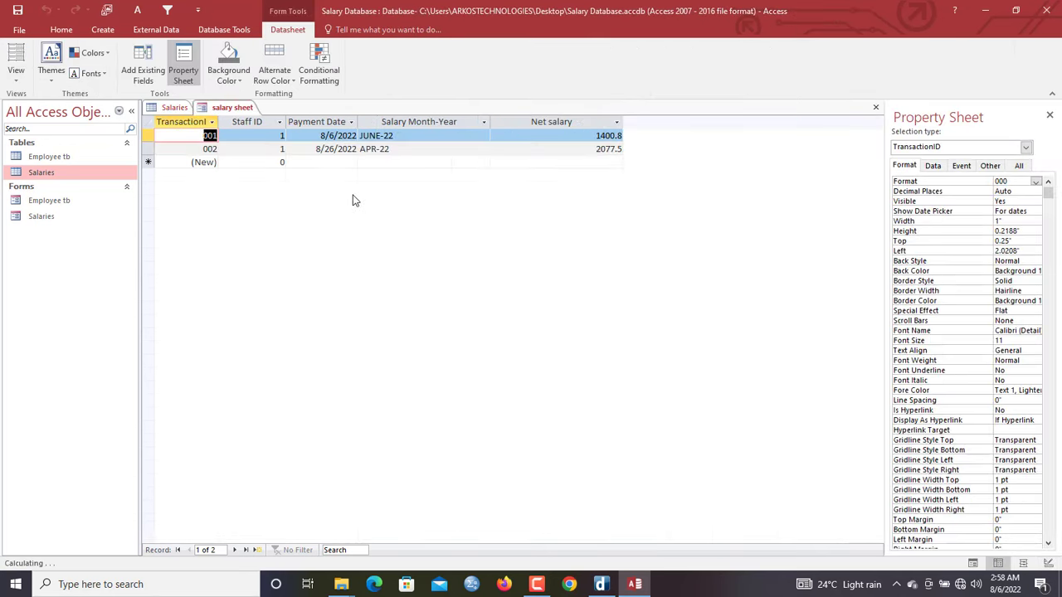
# Autofit the Salary Month-Year and Net salary columns and set Alternate Row Color to No Color
pyautogui.doubleClick(490, 122)
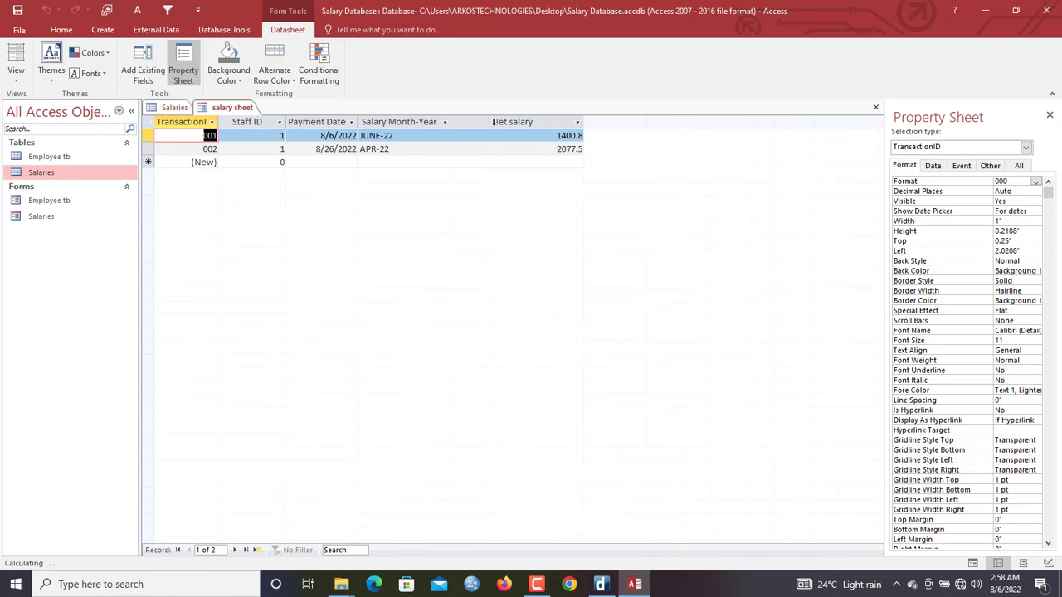
pyautogui.doubleClick(584, 120)
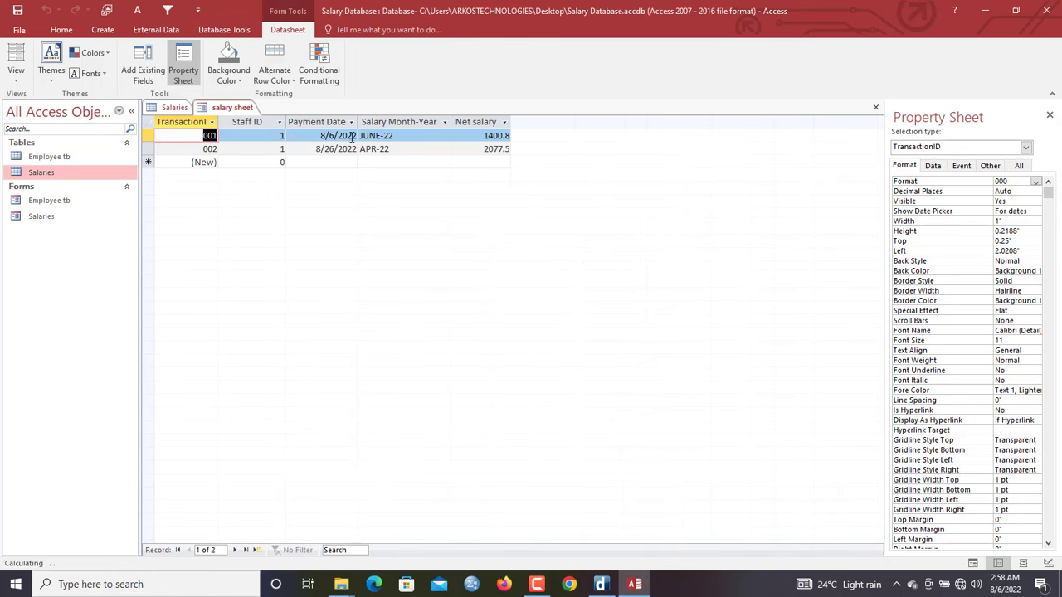
pyautogui.click(290, 83)
pyautogui.click(290, 304)
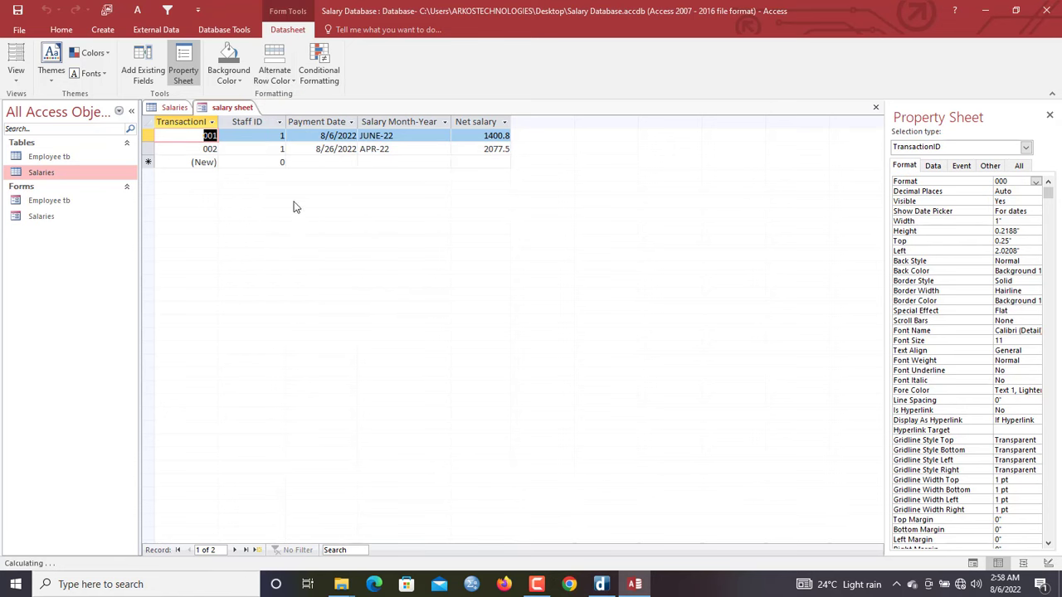
# Set the whole datasheet's font to Bell MT
pyautogui.hotkey('ctrl', 'a')
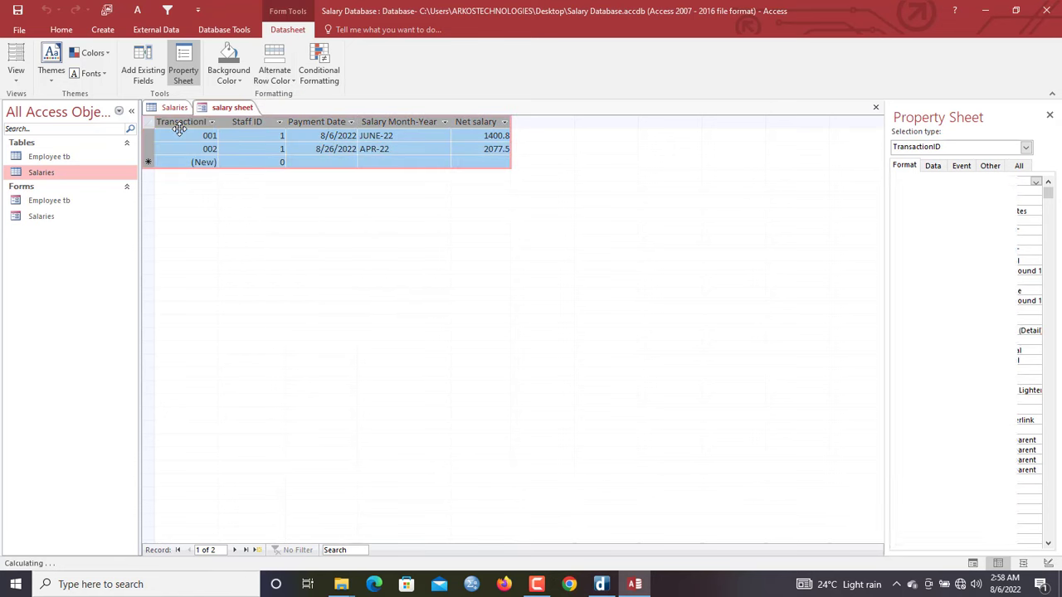
pyautogui.click(63, 30)
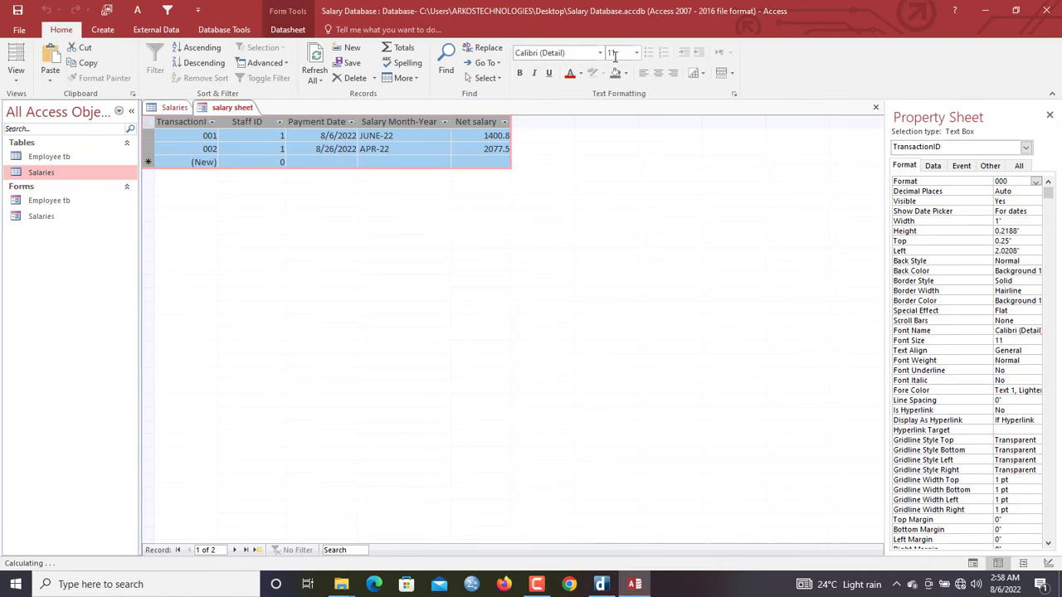
pyautogui.click(599, 54)
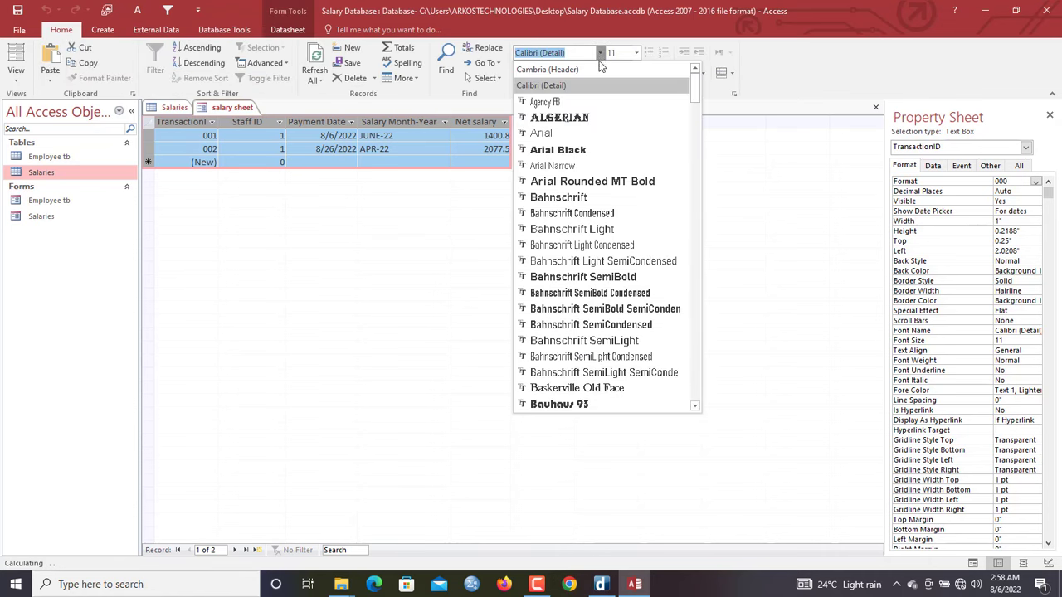
pyautogui.click(608, 246)
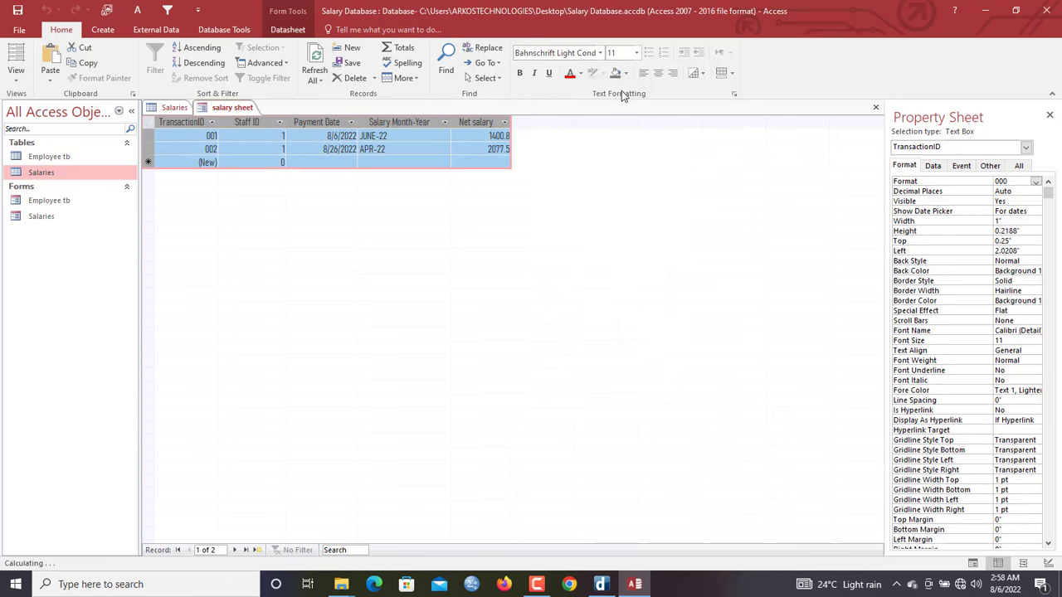
pyautogui.click(599, 53)
pyautogui.click(567, 362)
pyautogui.click(600, 53)
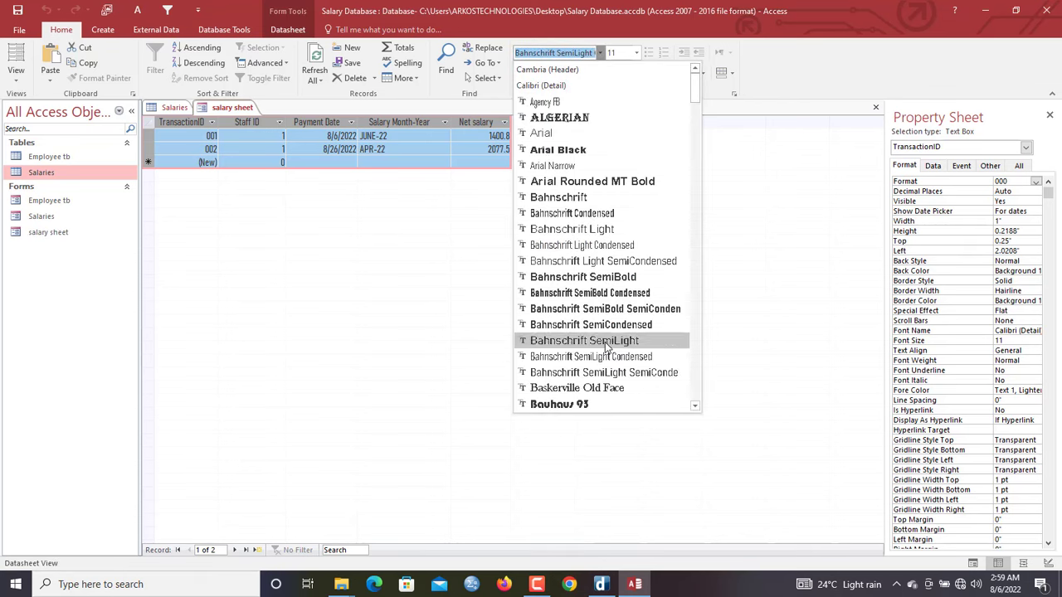
pyautogui.click(695, 405)
pyautogui.click(695, 406)
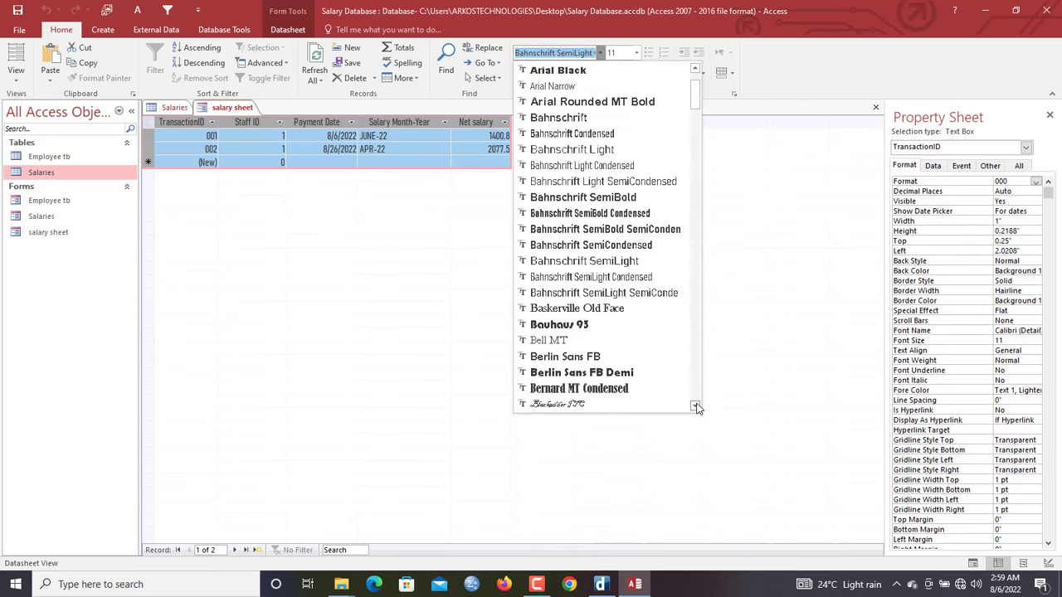
pyautogui.click(600, 340)
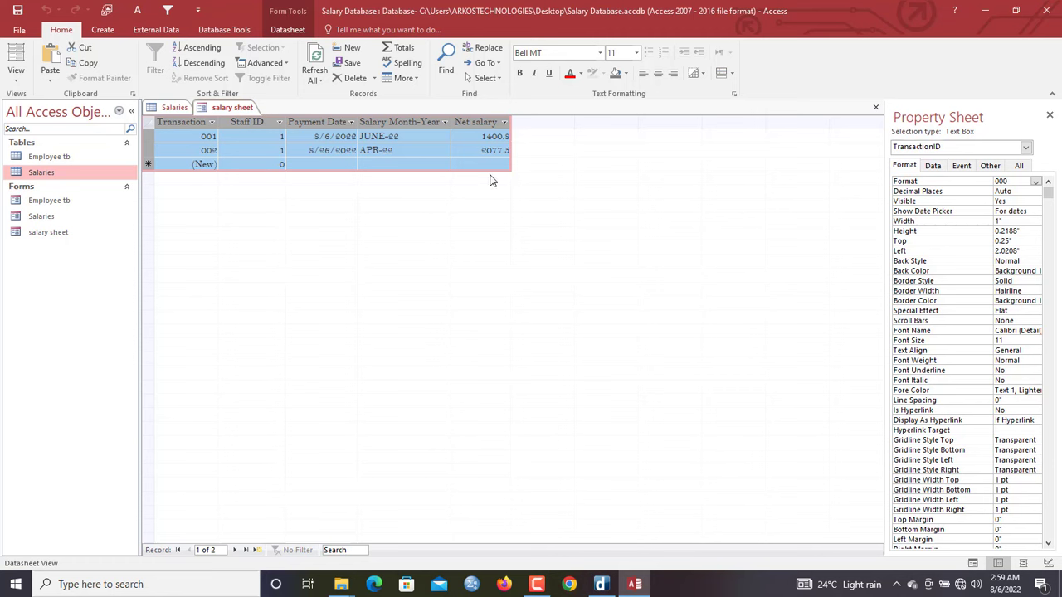
pyautogui.click(461, 156)
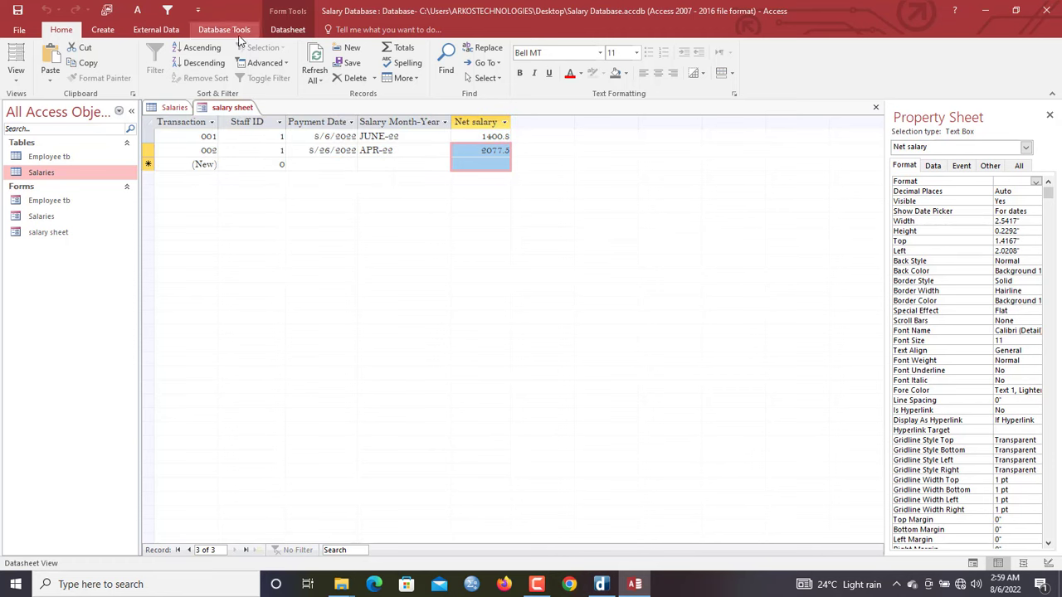
# Turn on the Totals row and set the Net salary total to Sum
pyautogui.click(288, 29)
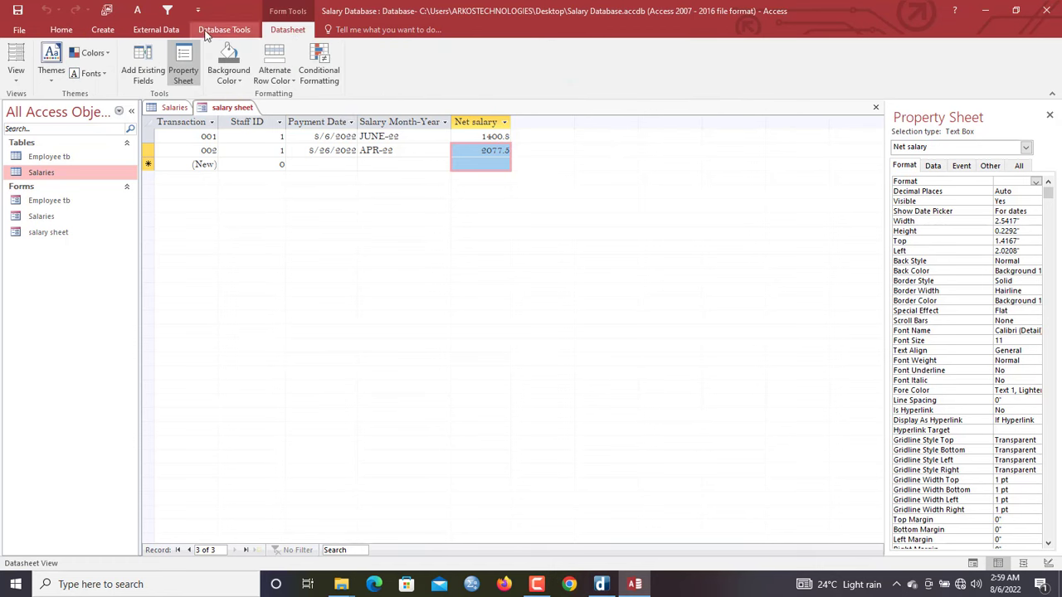
pyautogui.click(63, 34)
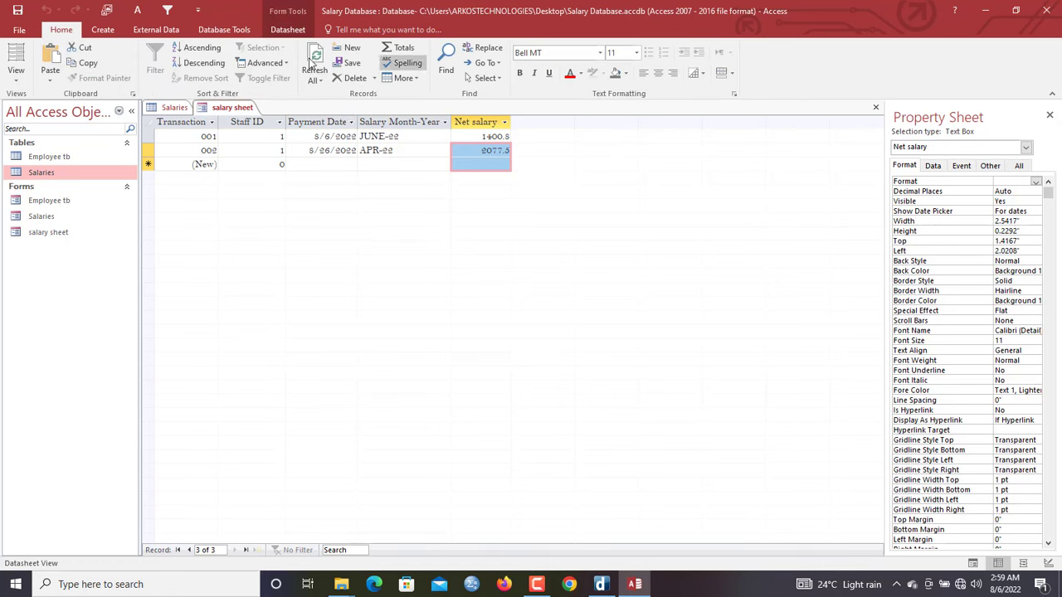
pyautogui.click(402, 48)
pyautogui.click(460, 185)
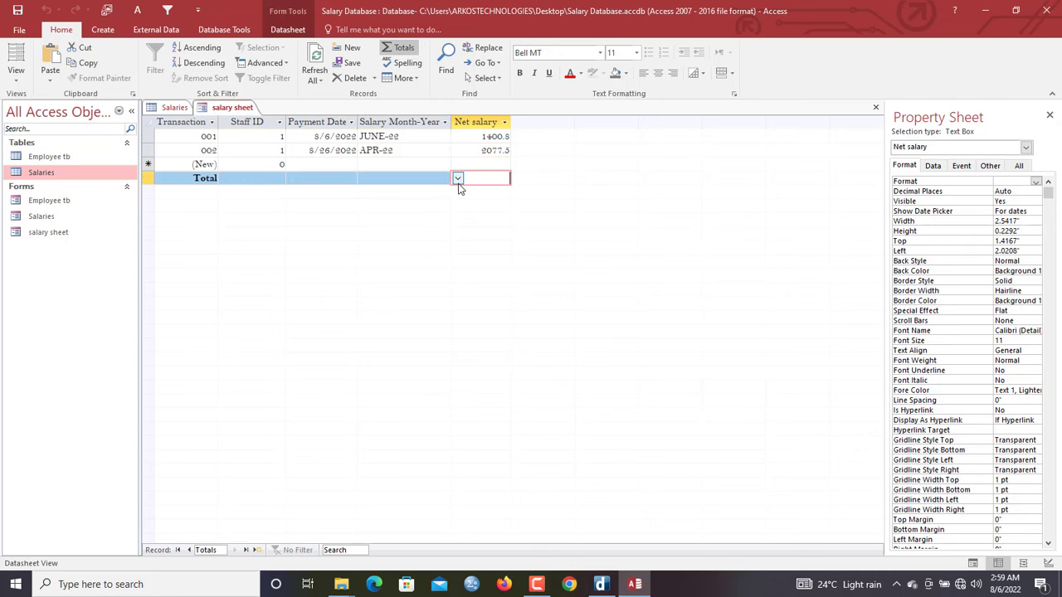
pyautogui.click(458, 180)
pyautogui.click(454, 204)
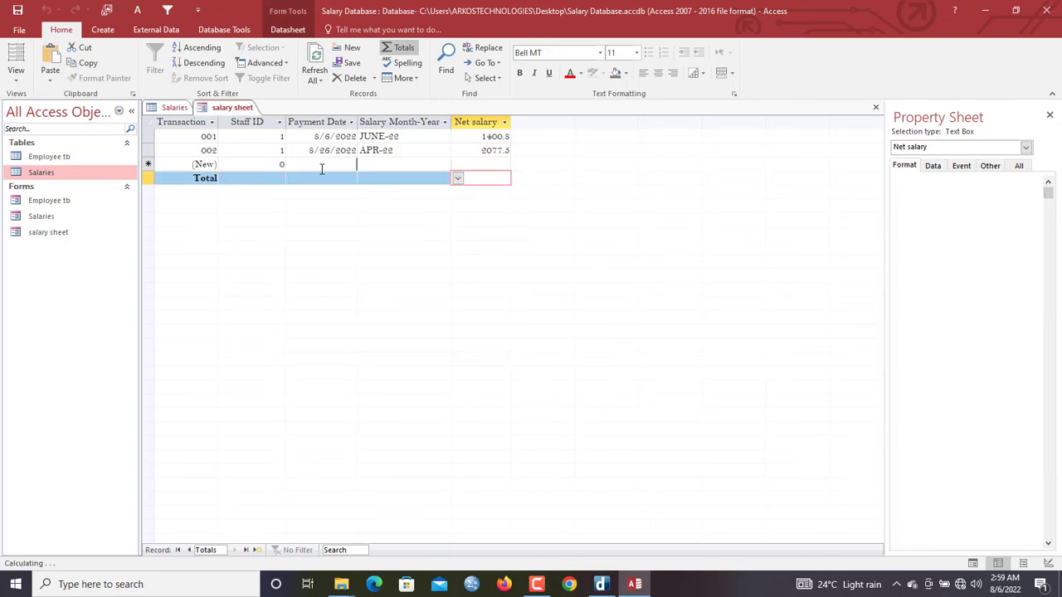
pyautogui.click(485, 178)
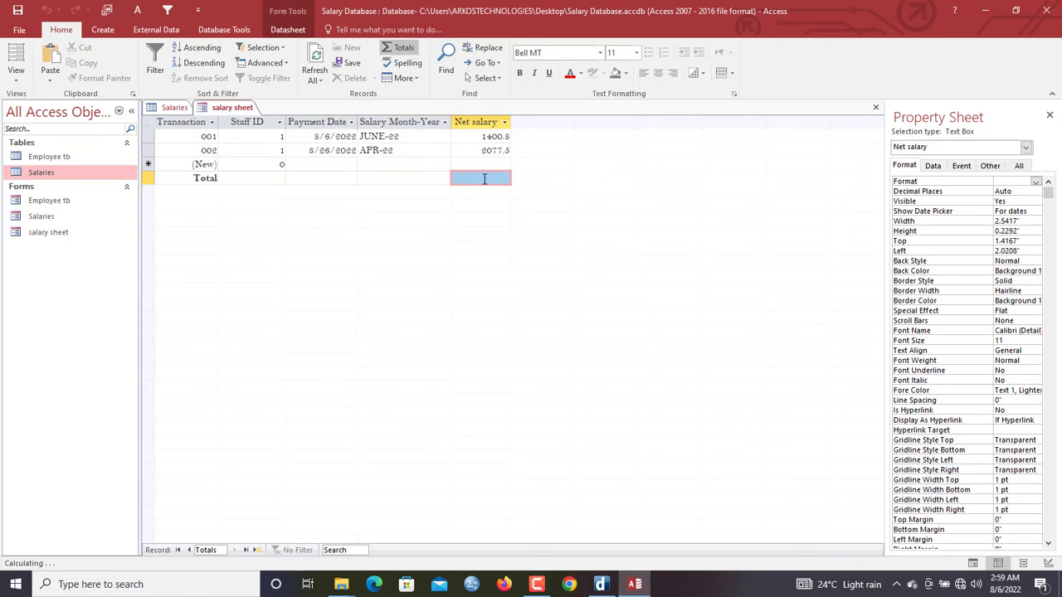
pyautogui.click(458, 180)
pyautogui.click(450, 205)
# Move through the datasheet rows and bring up the salary sheet form's shortcut menu
pyautogui.click(465, 165)
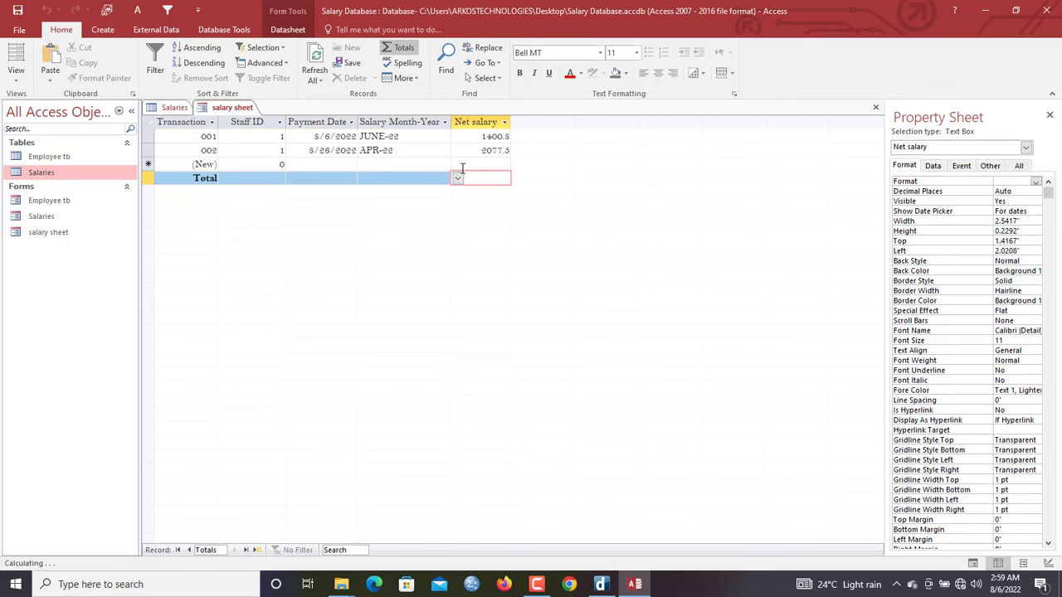
pyautogui.click(329, 165)
pyautogui.click(389, 150)
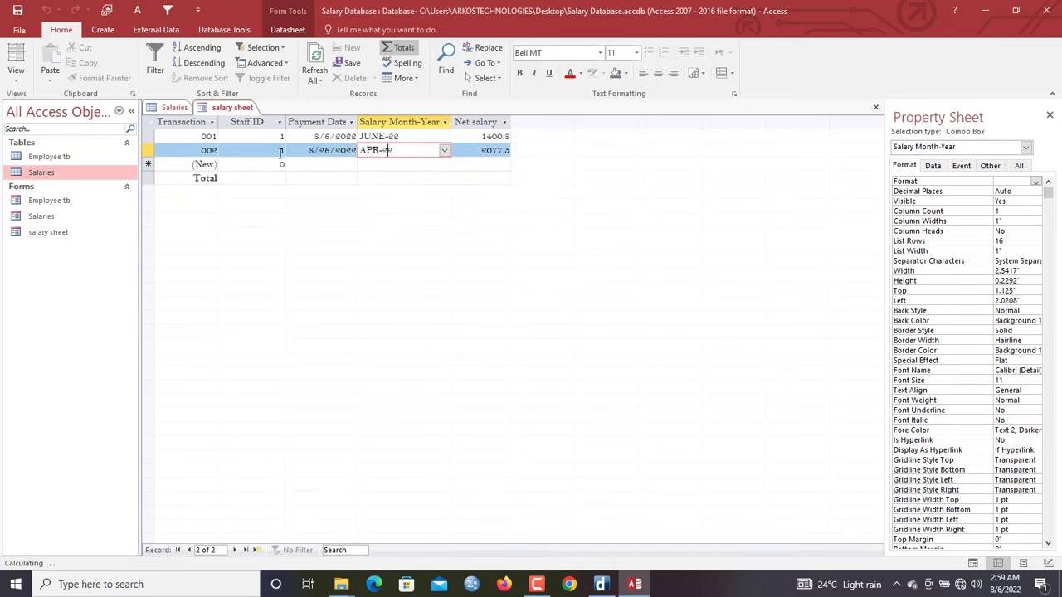
pyautogui.rightClick(233, 113)
pyautogui.press('Escape')
pyautogui.click(150, 164)
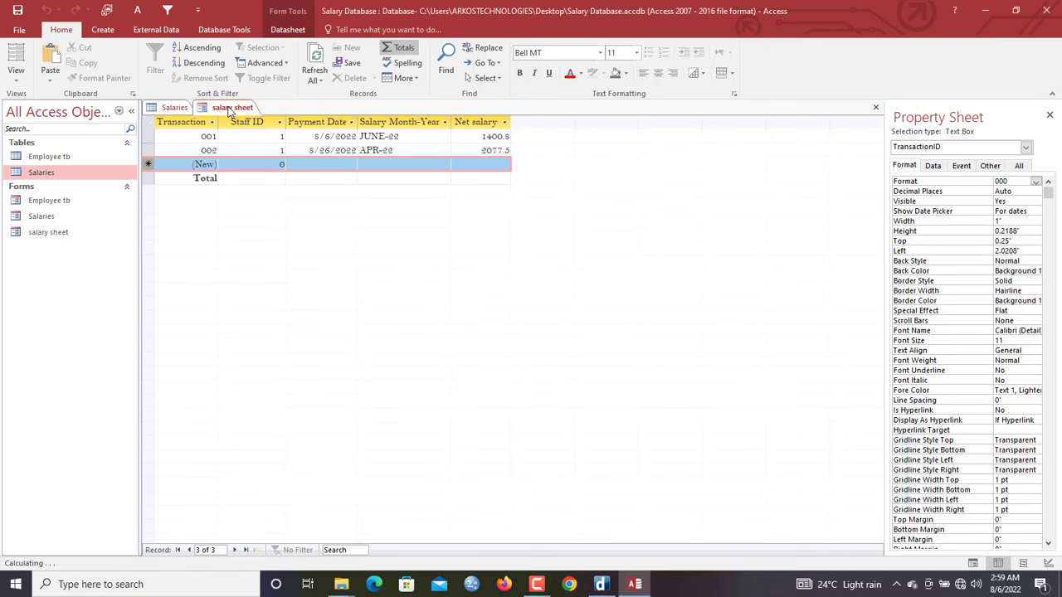
pyautogui.rightClick(230, 111)
# In Design View, set the salary sheet form's Allow Additions and Allow Edits to No
pyautogui.click(279, 200)
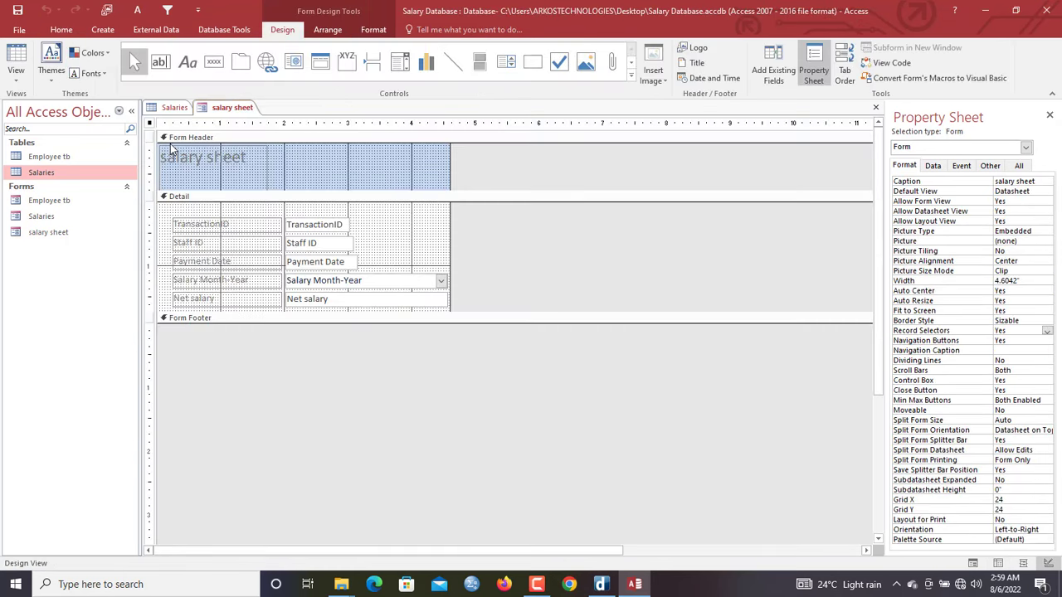
pyautogui.click(149, 124)
pyautogui.click(932, 166)
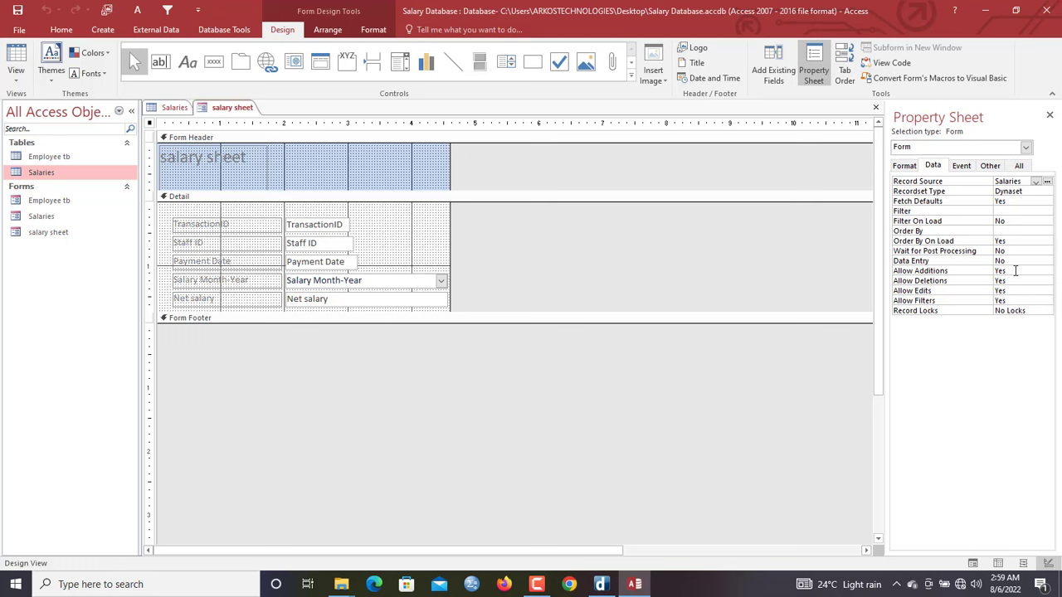
pyautogui.doubleClick(1014, 270)
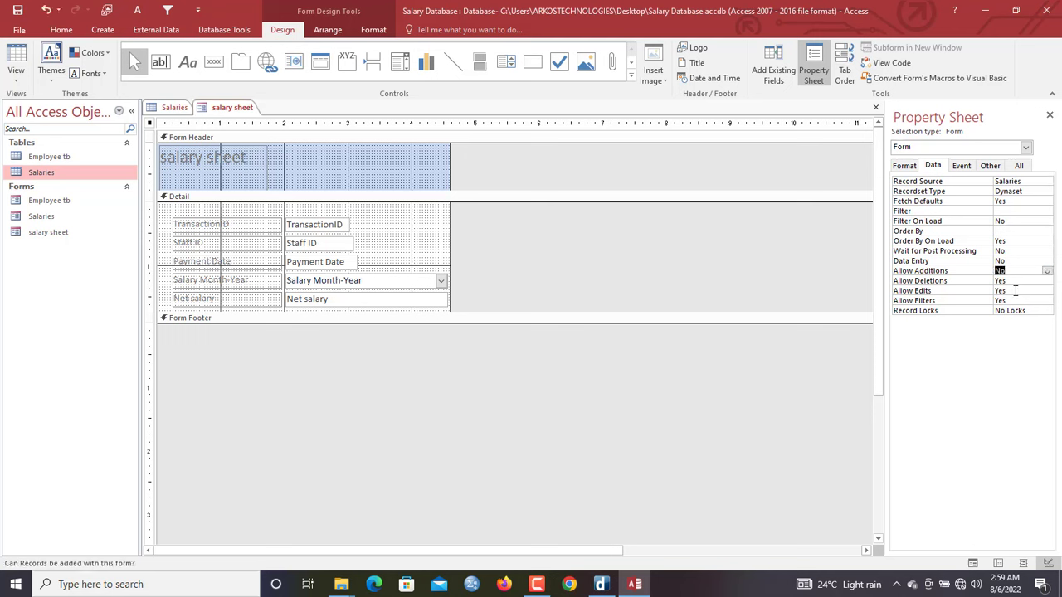
pyautogui.doubleClick(1014, 290)
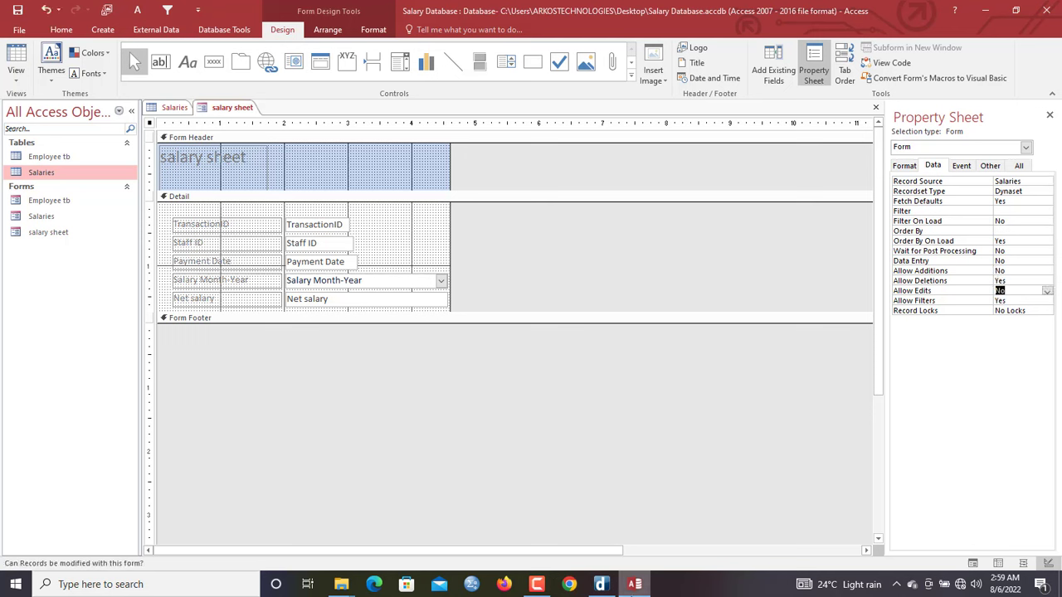
pyautogui.rightClick(218, 108)
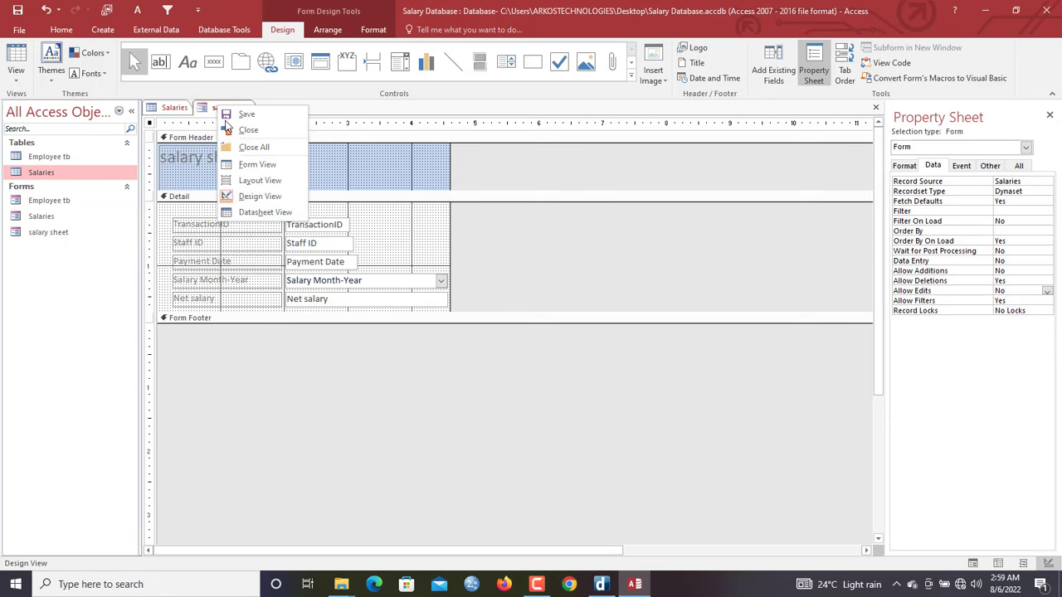
# Return to Datasheet View and set the whole datasheet to Times New Roman, size 14
pyautogui.click(264, 212)
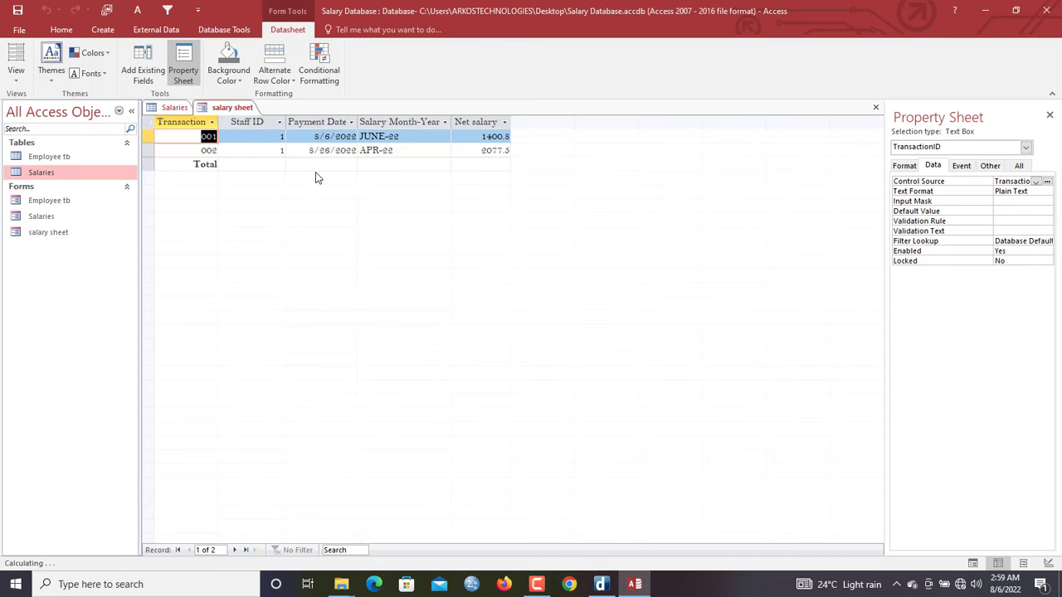
pyautogui.hotkey('ctrl', 'a')
pyautogui.click(80, 33)
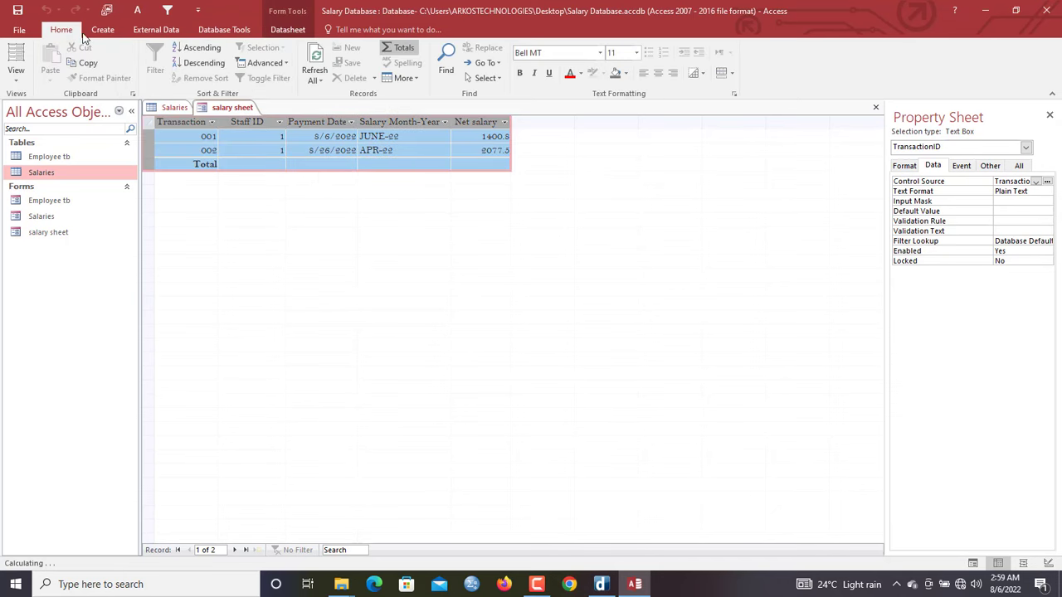
pyautogui.click(600, 55)
pyautogui.write('Times New Roman')
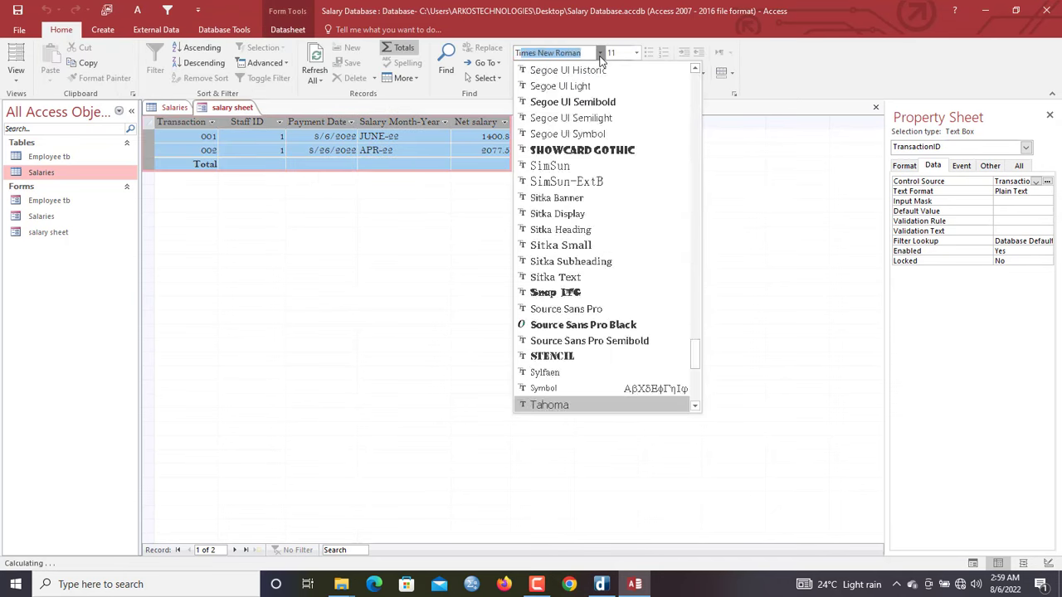
pyautogui.press('Return')
pyautogui.click(634, 53)
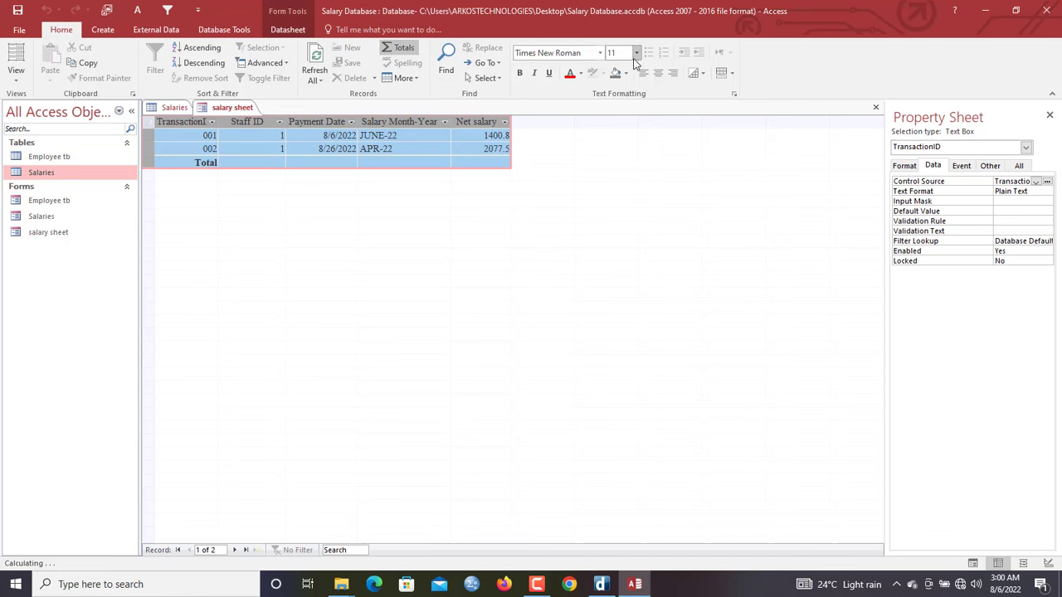
pyautogui.click(627, 129)
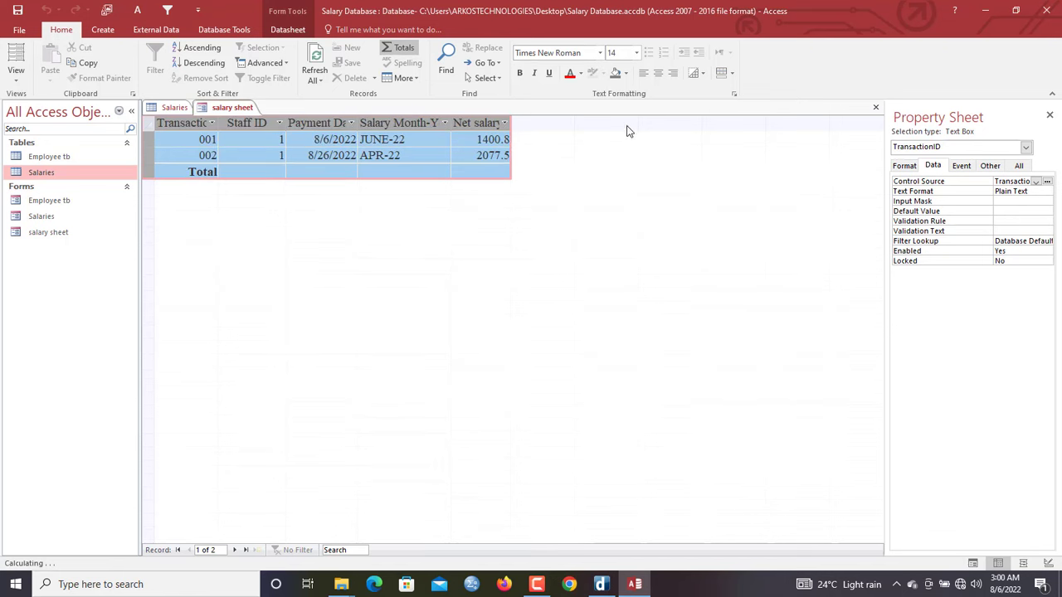
# Set the Total row under Net salary to Sum, giving 3478
pyautogui.click(496, 169)
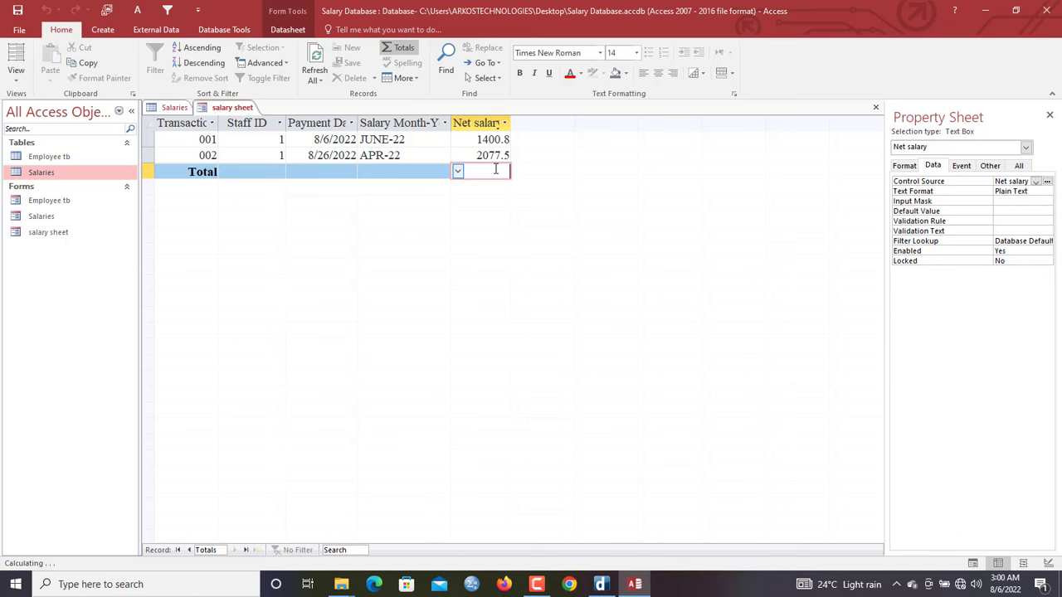
pyautogui.click(457, 172)
pyautogui.click(468, 203)
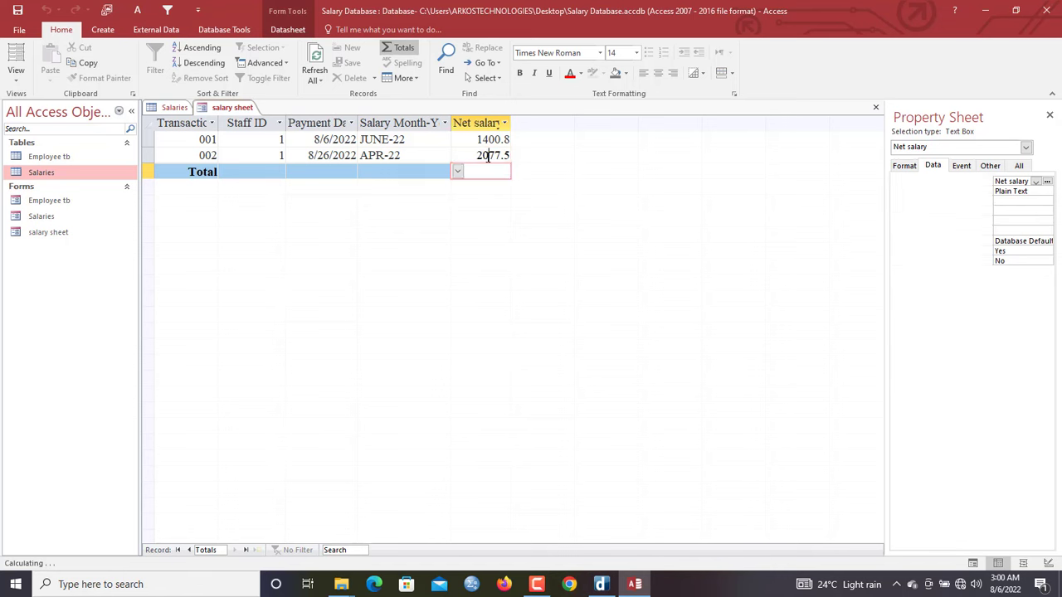
pyautogui.click(487, 155)
pyautogui.click(483, 172)
pyautogui.click(458, 172)
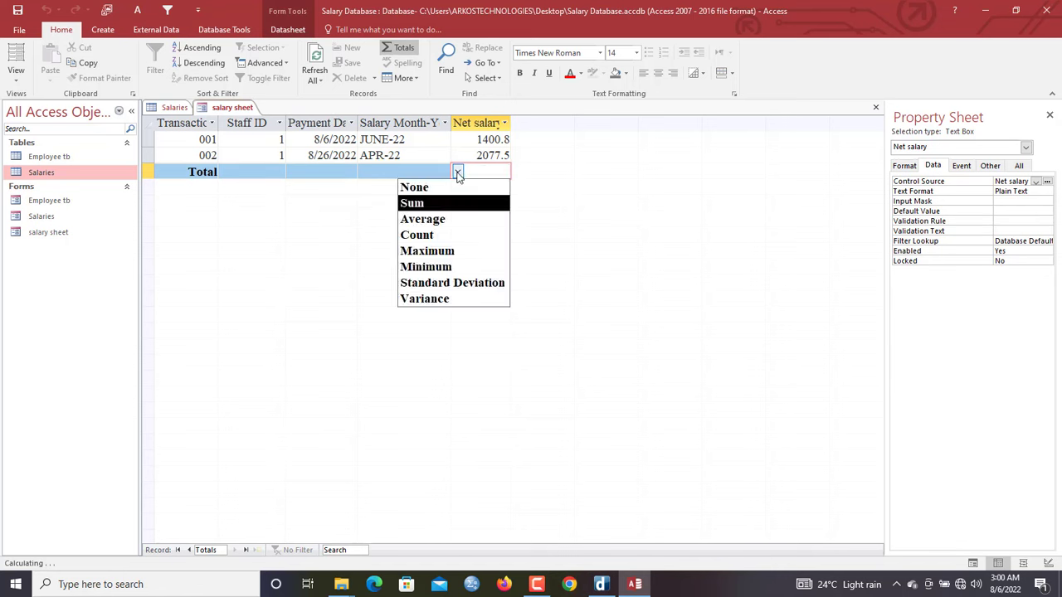
pyautogui.click(457, 172)
pyautogui.click(473, 155)
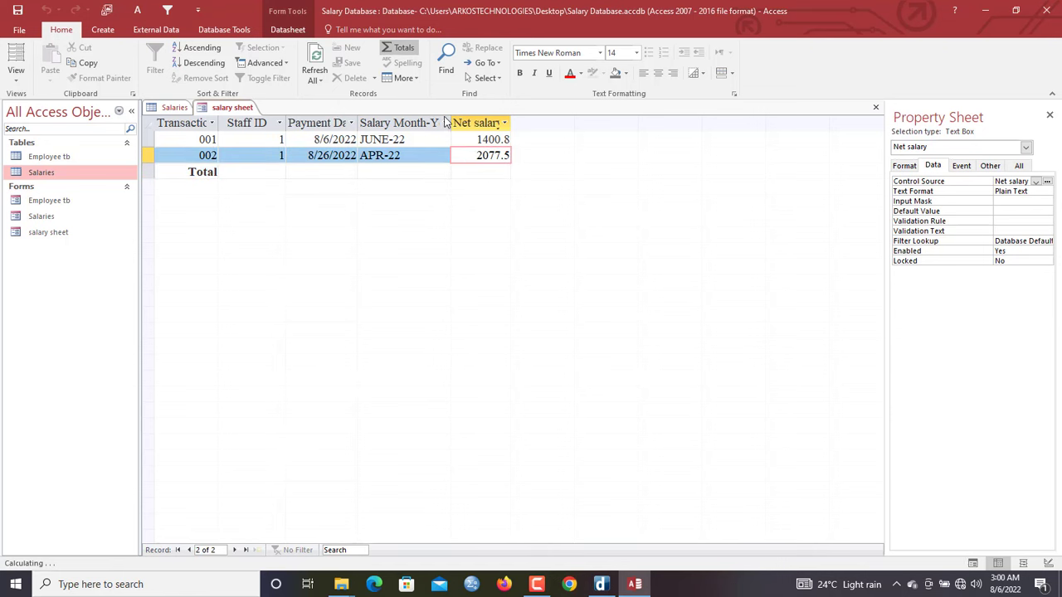
# Autofit the Salary Month-Year, Payment Date, Net salary and TransactionID columns to their headers
pyautogui.doubleClick(451, 123)
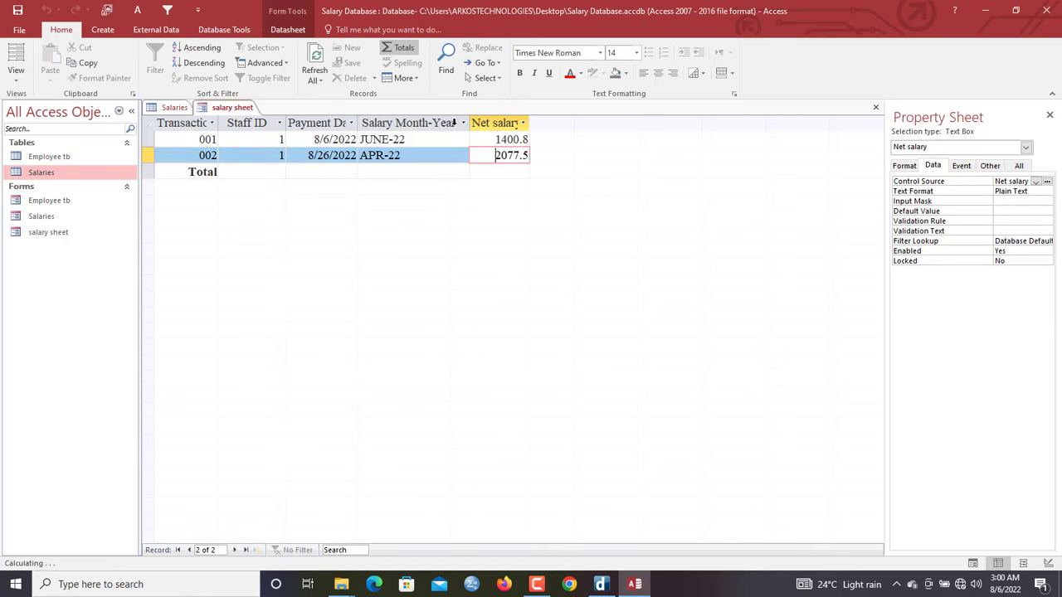
pyautogui.doubleClick(357, 123)
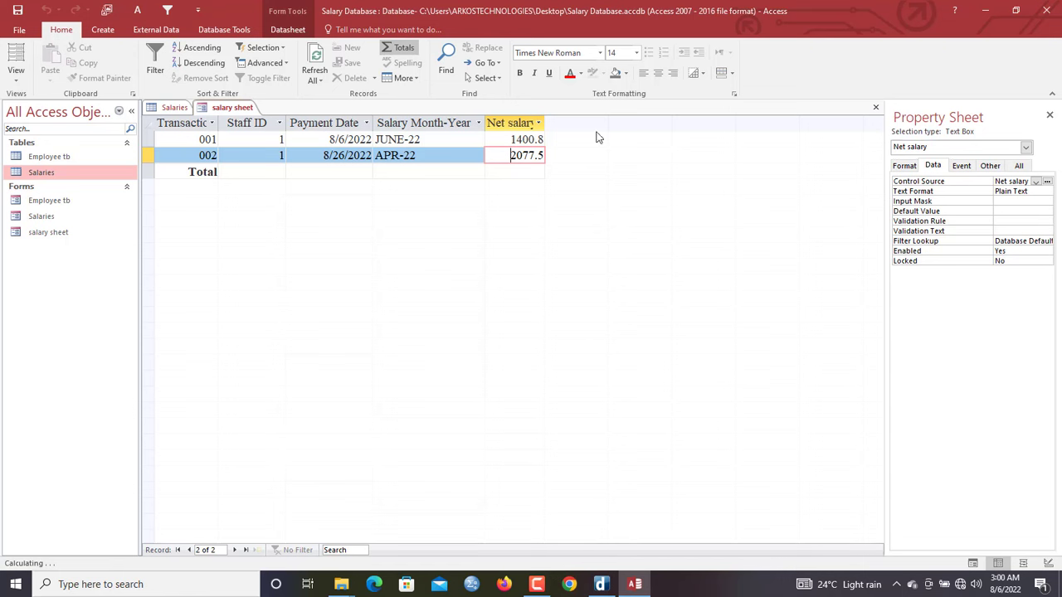
pyautogui.doubleClick(547, 121)
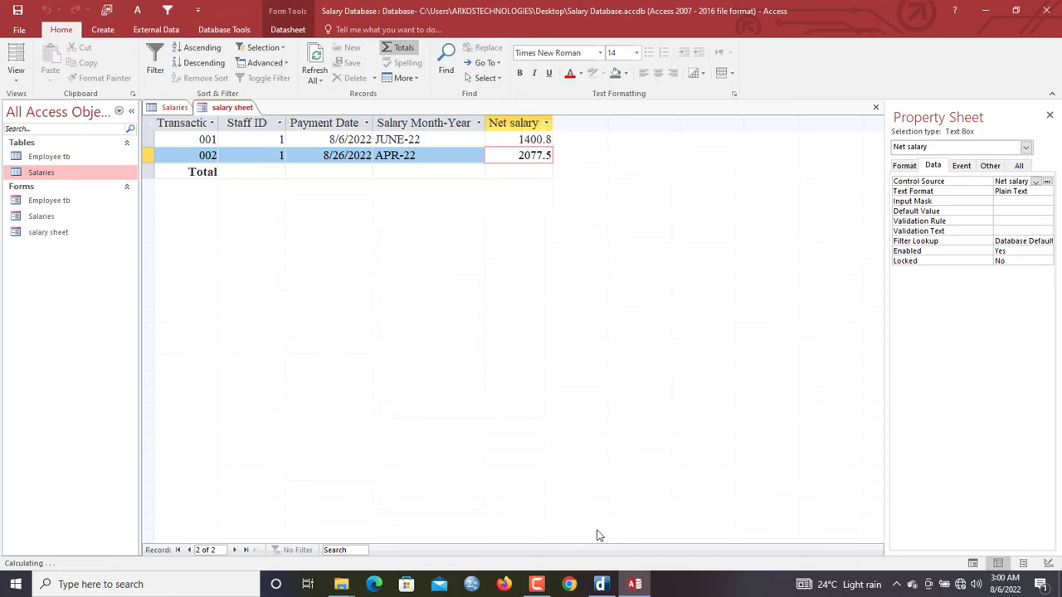
pyautogui.doubleClick(220, 121)
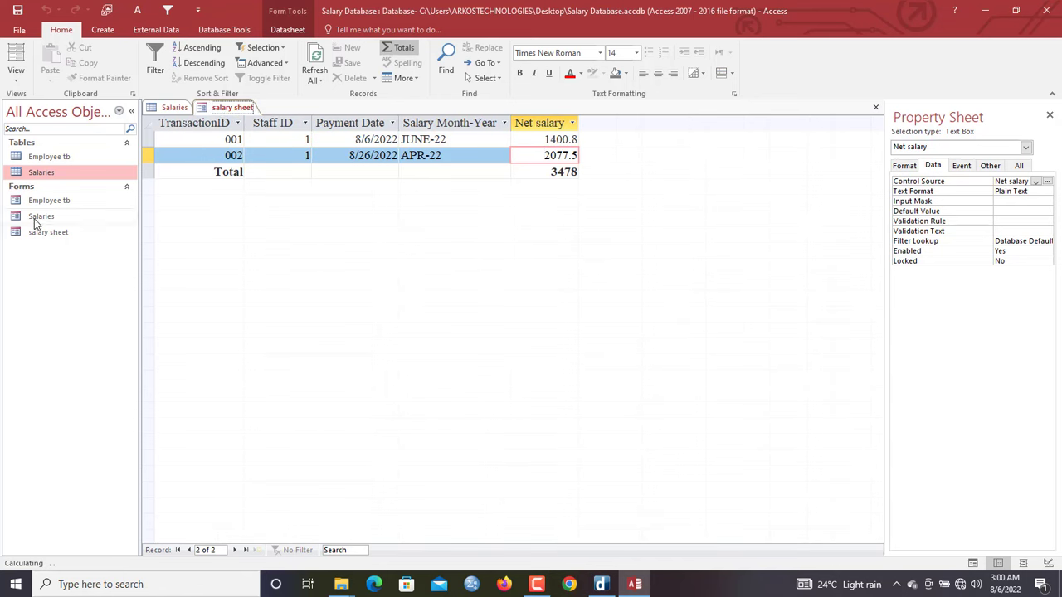
# Close all open objects and open the Salaries form in Design View
pyautogui.rightClick(243, 106)
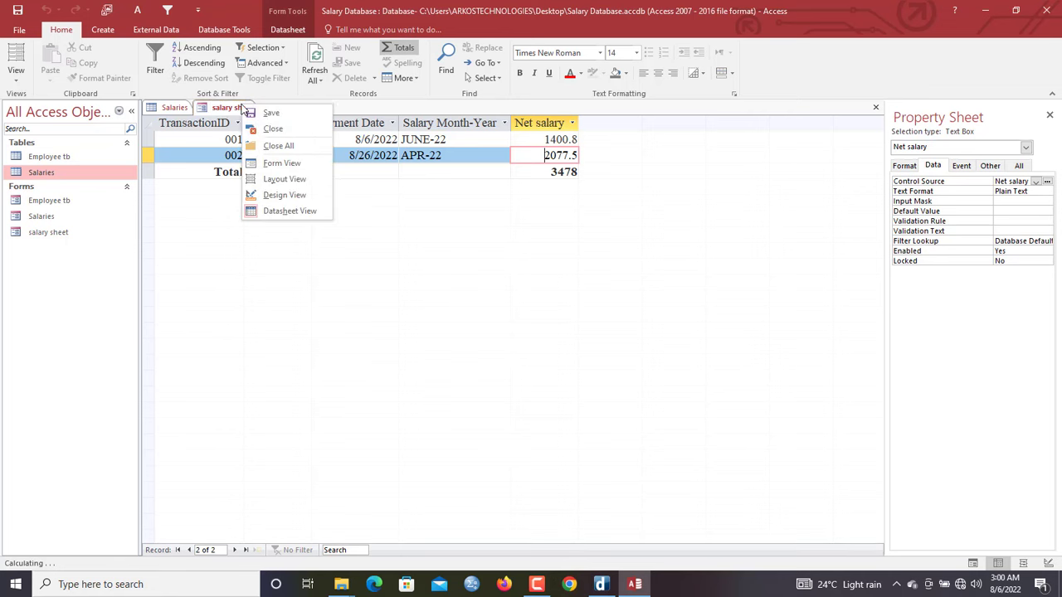
pyautogui.rightClick(244, 108)
pyautogui.rightClick(245, 110)
pyautogui.click(266, 148)
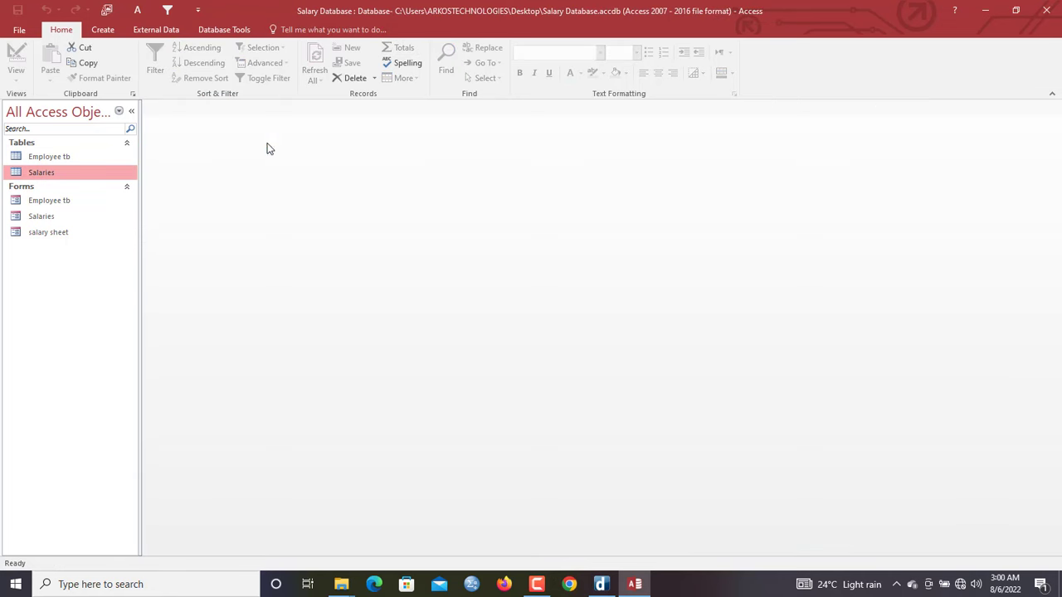
pyautogui.doubleClick(57, 217)
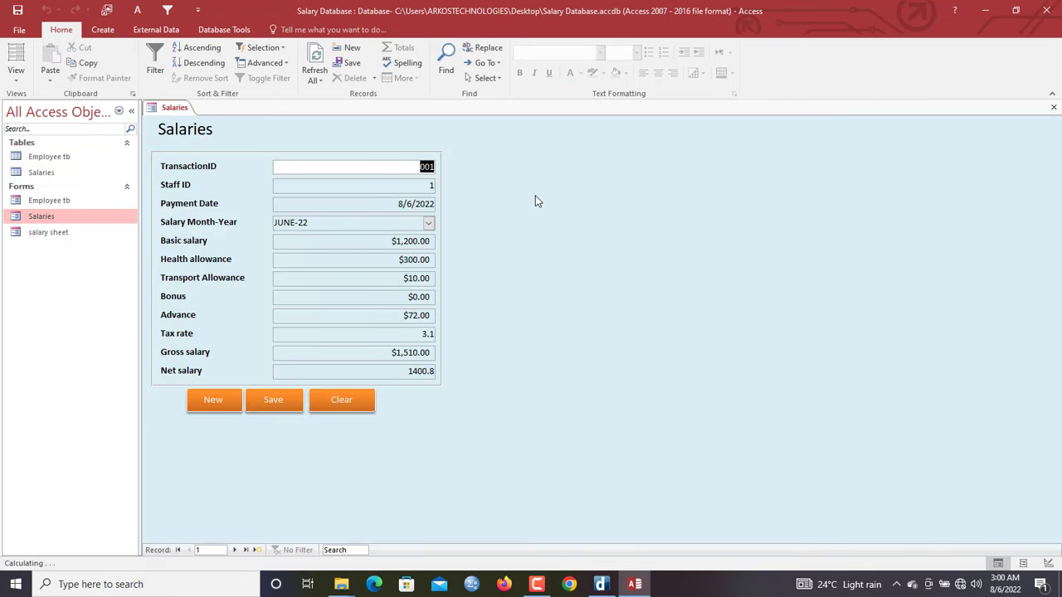
pyautogui.rightClick(535, 196)
pyautogui.click(575, 236)
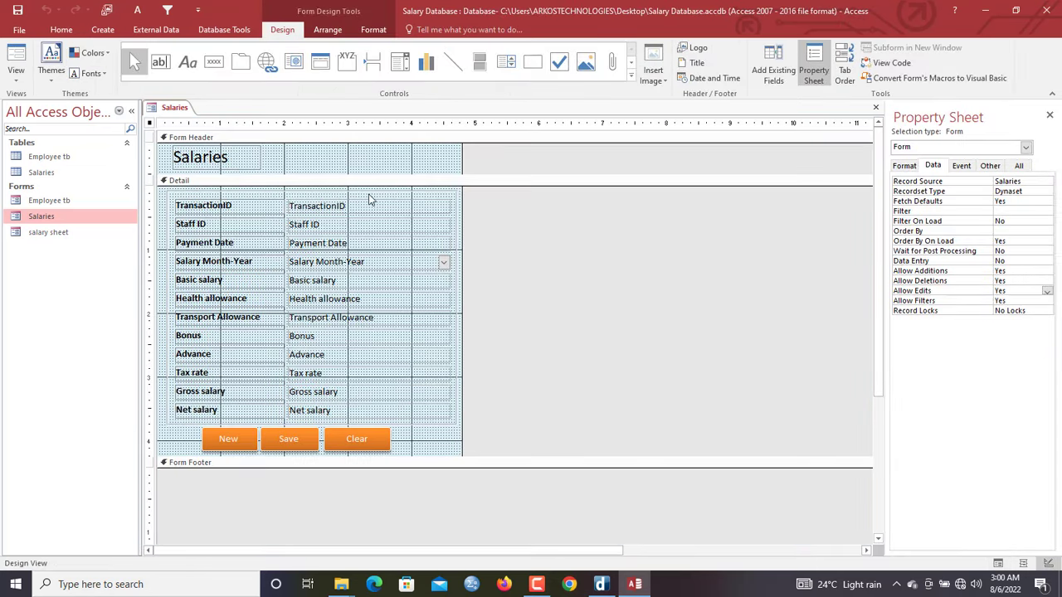
# Place salary sheet in the Detail section as a label-free subform beside the fields, enlarged
pyautogui.click(63, 233)
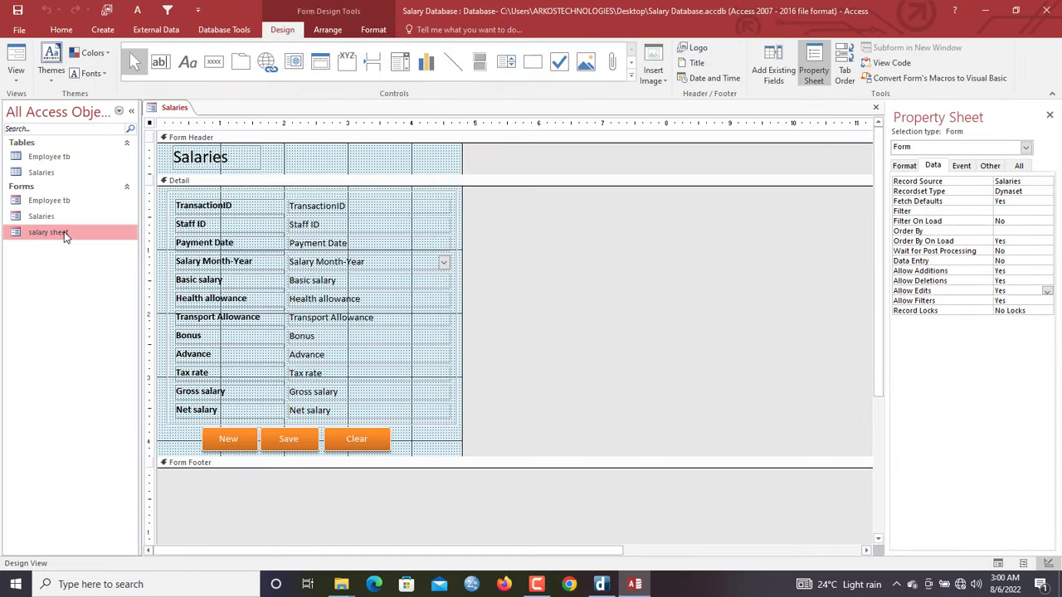
pyautogui.moveTo(462, 158); pyautogui.dragTo(799, 217)
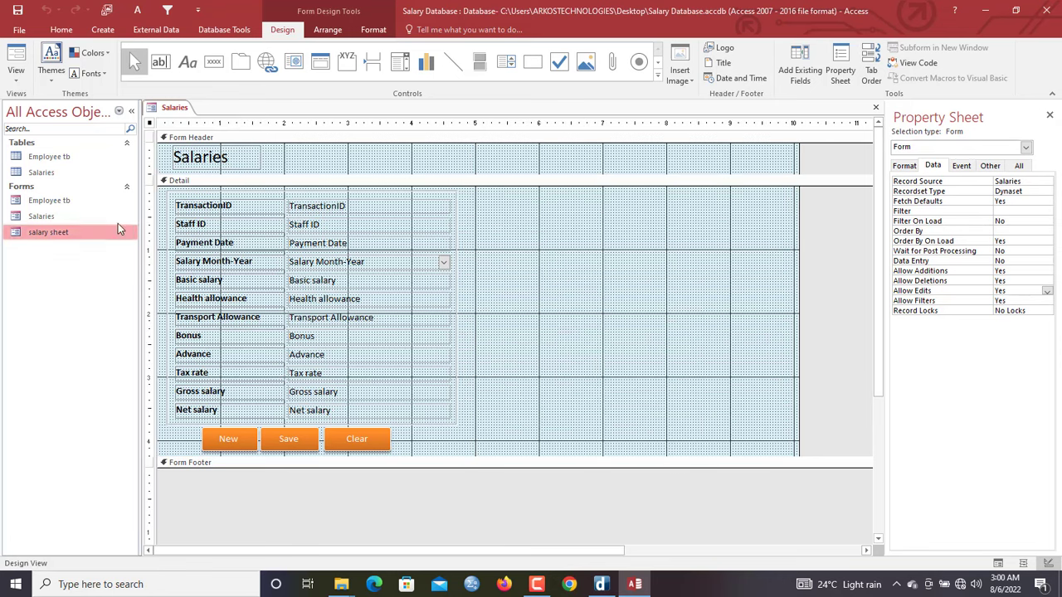
pyautogui.moveTo(77, 236); pyautogui.dragTo(537, 208)
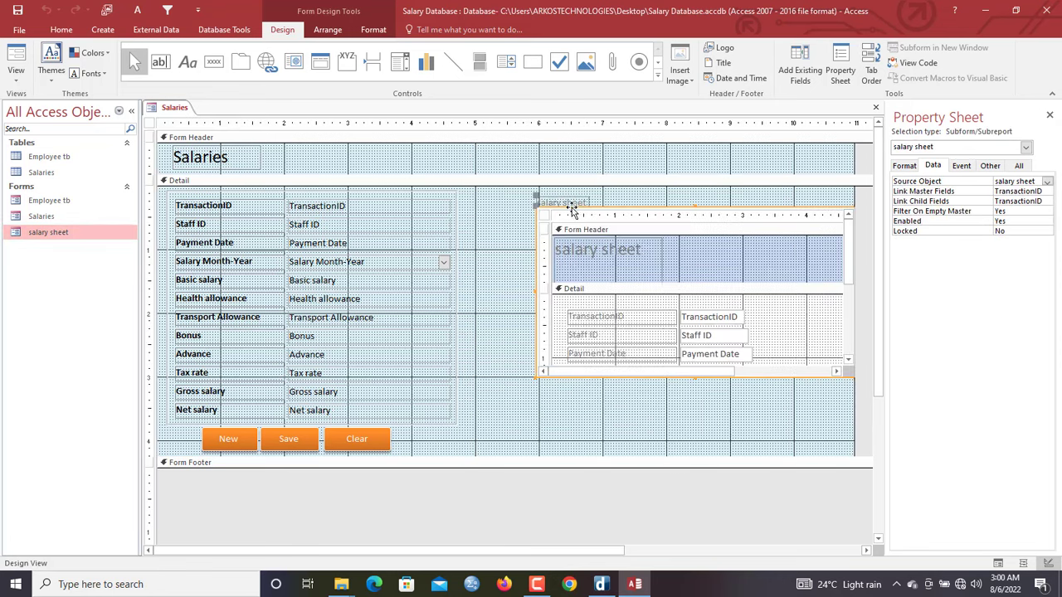
pyautogui.click(562, 203)
pyautogui.press('Delete')
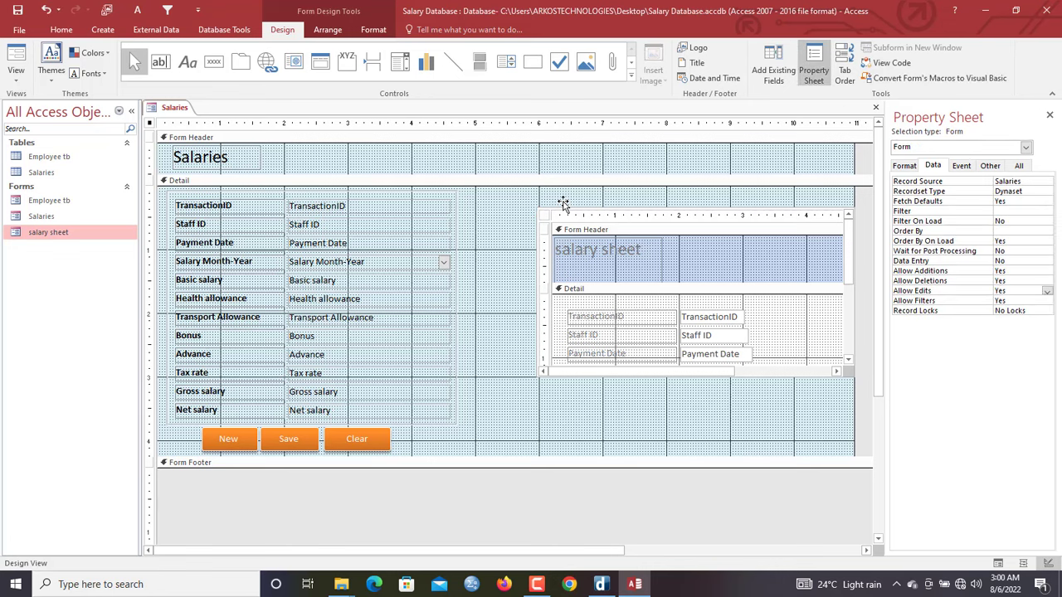
pyautogui.moveTo(539, 210); pyautogui.dragTo(482, 194)
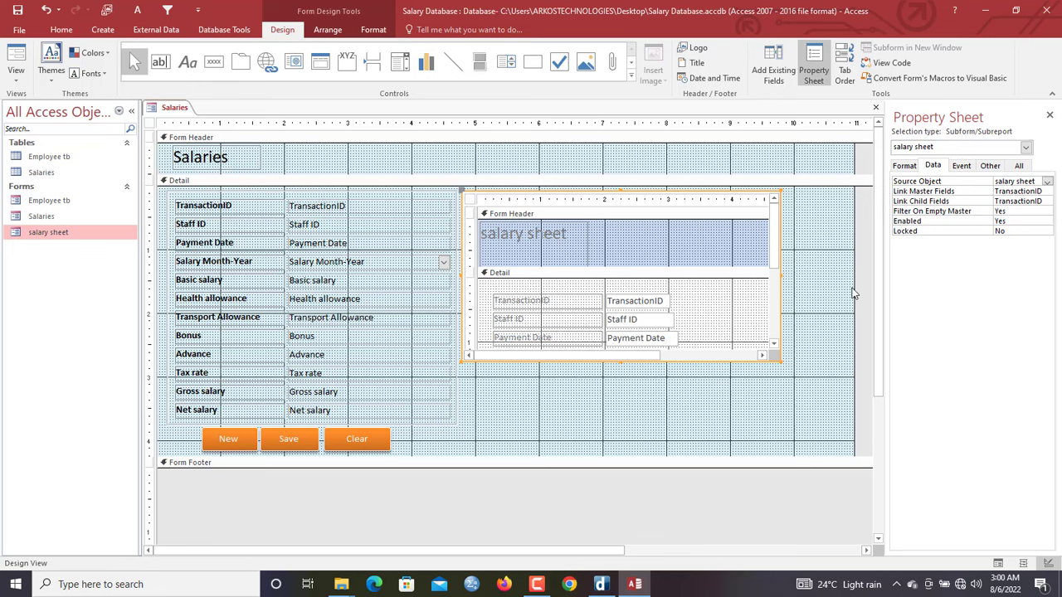
pyautogui.moveTo(853, 290); pyautogui.dragTo(786, 296)
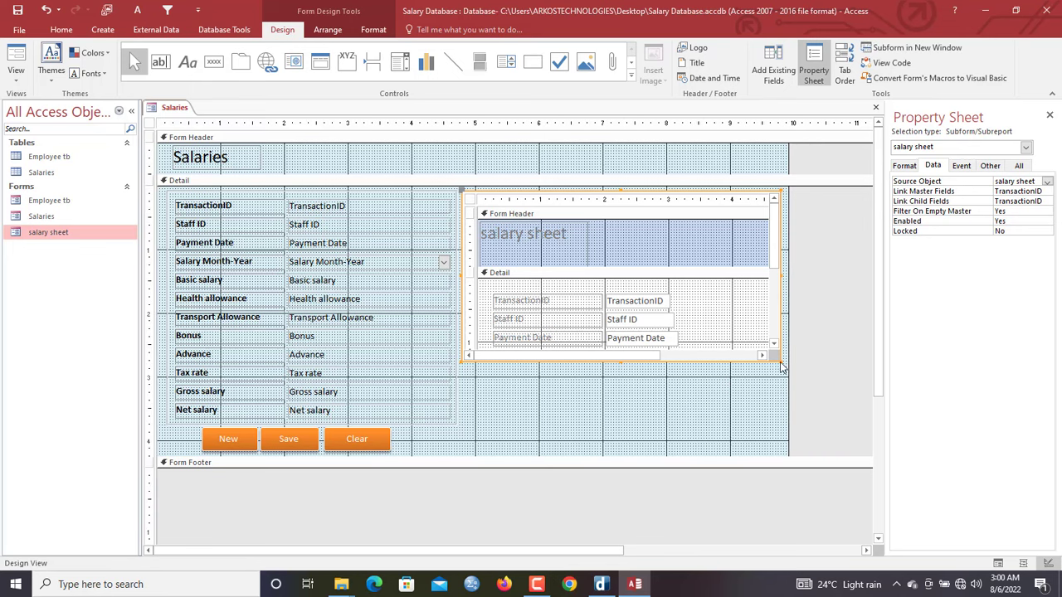
pyautogui.moveTo(780, 367); pyautogui.dragTo(793, 425)
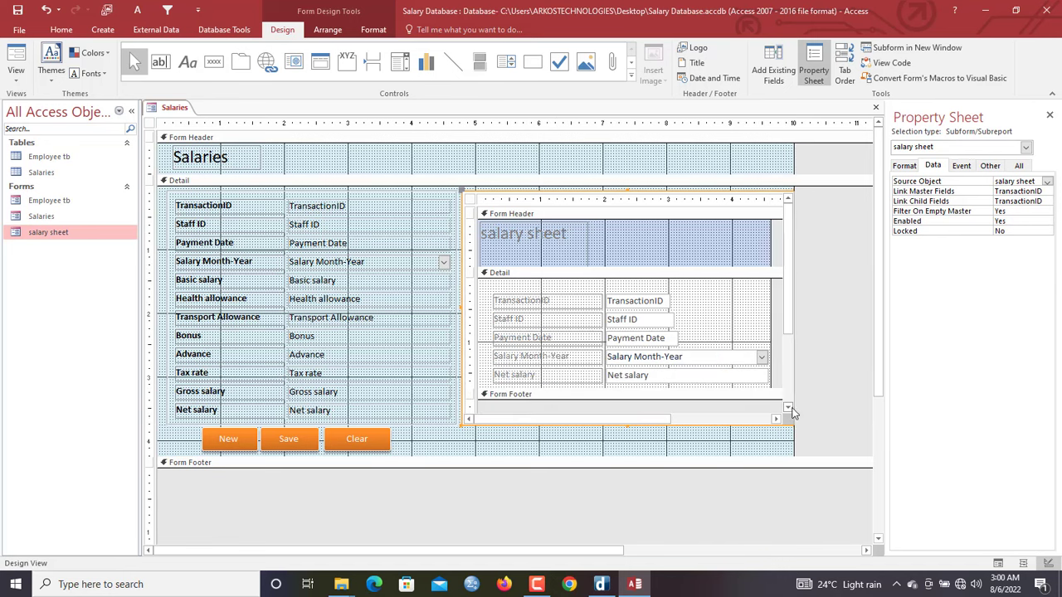
pyautogui.moveTo(793, 171); pyautogui.dragTo(796, 164)
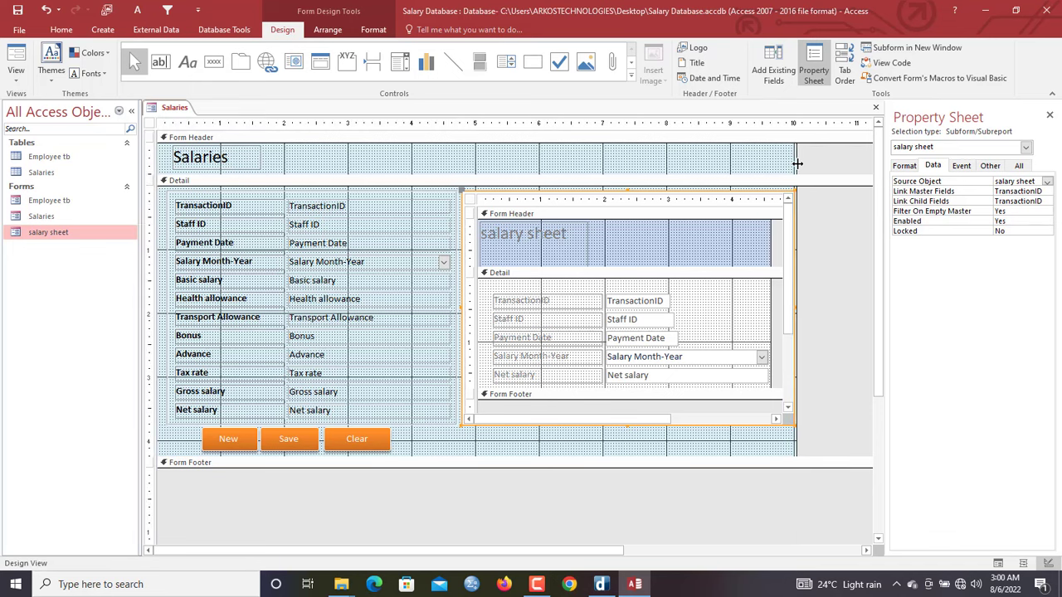
pyautogui.rightClick(177, 107)
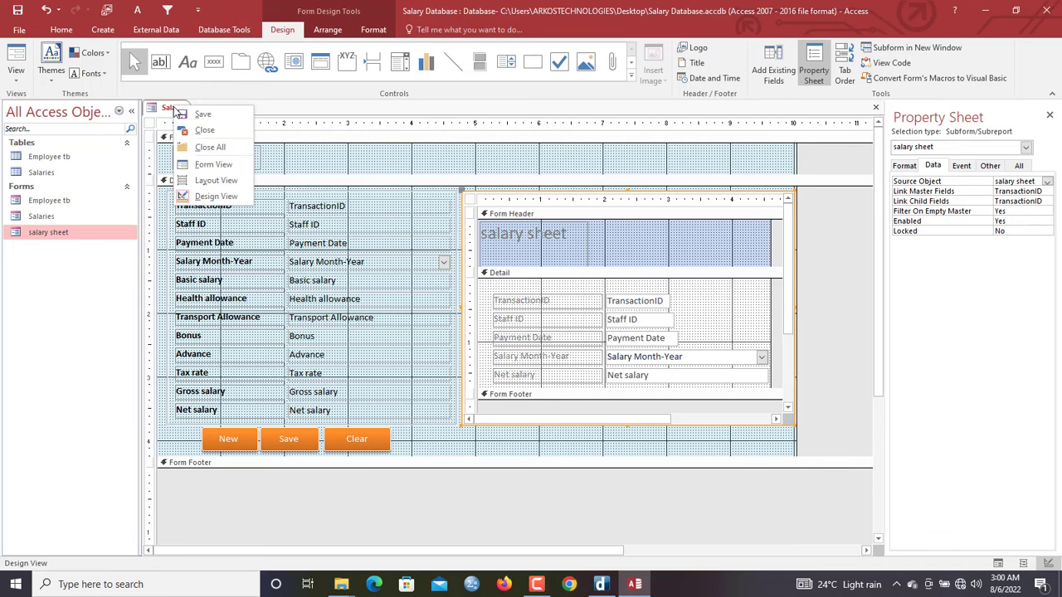
# View the Salaries form in Form View with the salary sheet datasheet beside the fields
pyautogui.click(212, 162)
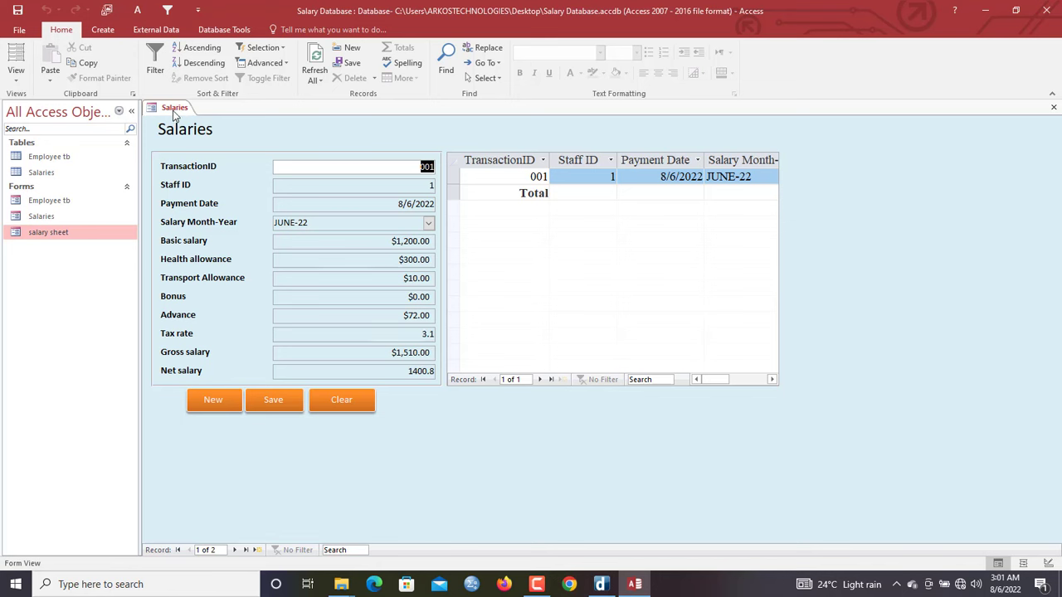
pyautogui.moveTo(540, 591)
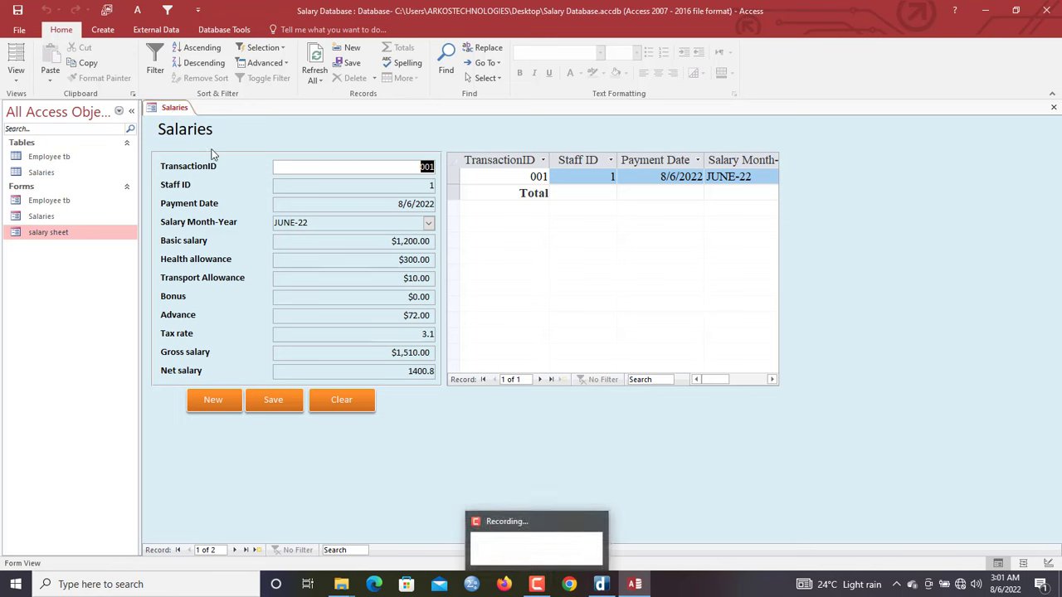
pyautogui.rightClick(189, 121)
# Set the salary sheet subform's Horizontal Anchor and Vertical Anchor to Both
pyautogui.click(220, 157)
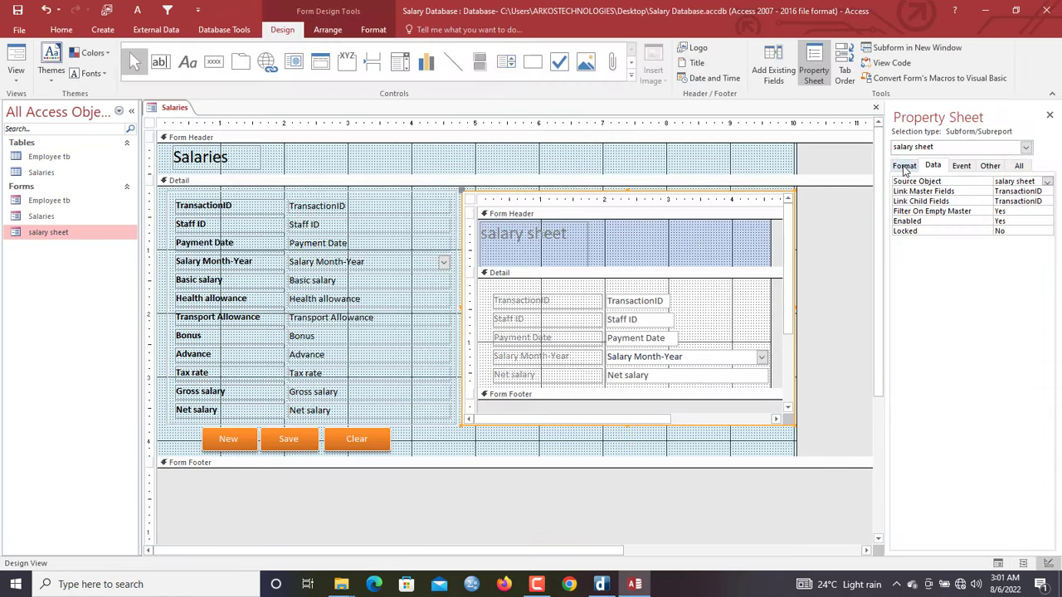
pyautogui.click(904, 165)
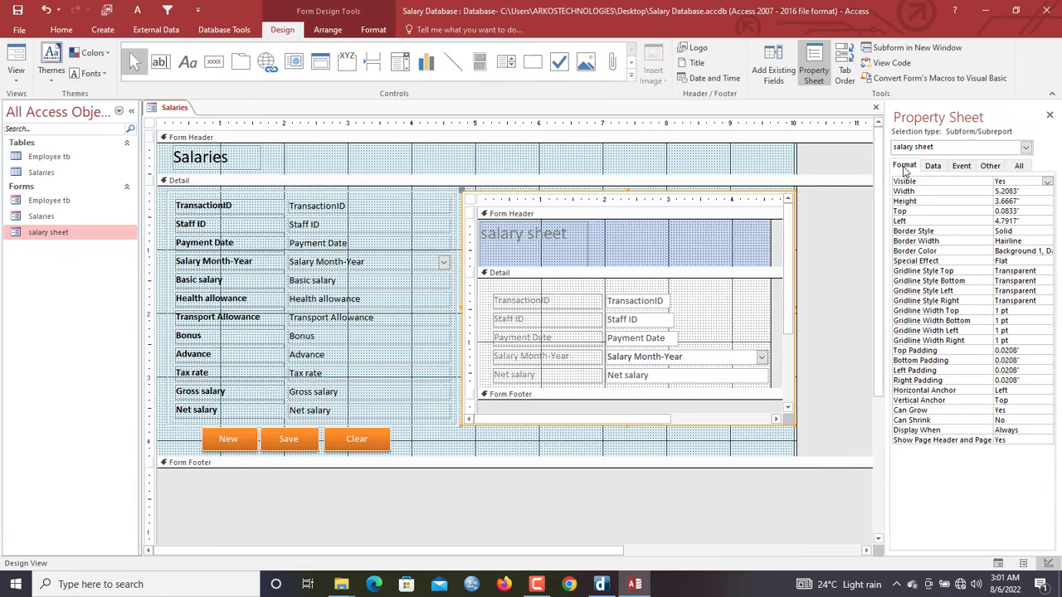
pyautogui.click(1019, 390)
pyautogui.click(1045, 389)
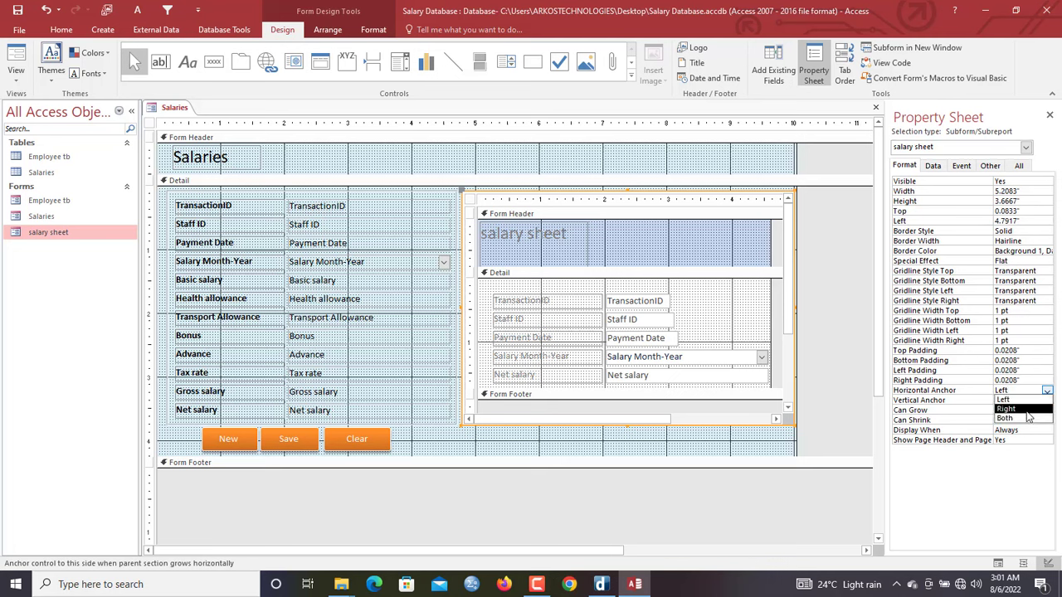
pyautogui.click(1027, 420)
pyautogui.click(1021, 400)
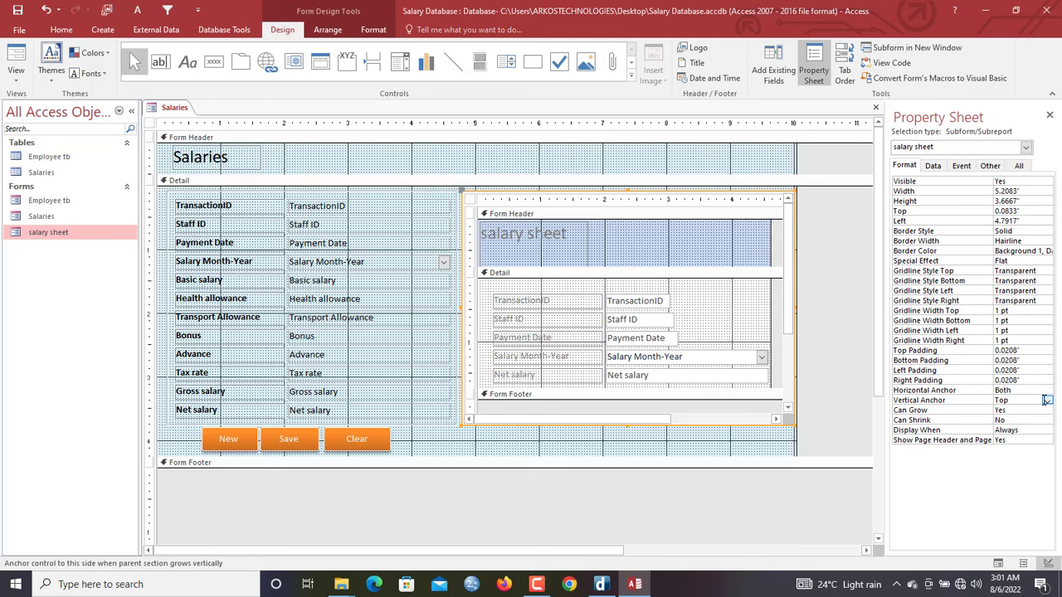
pyautogui.click(1047, 400)
pyautogui.click(1023, 430)
pyautogui.rightClick(172, 111)
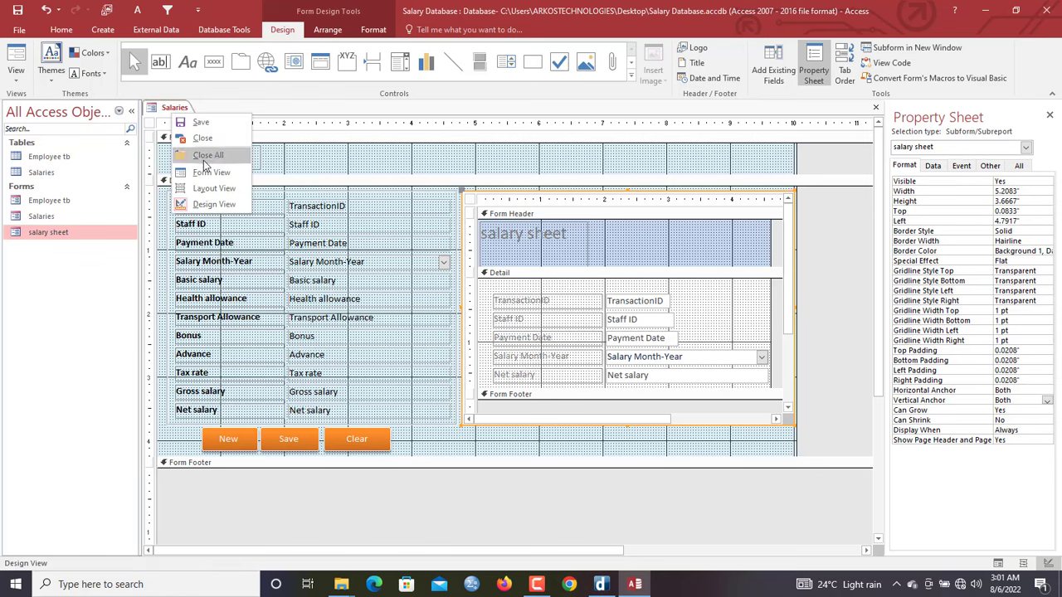
pyautogui.click(211, 171)
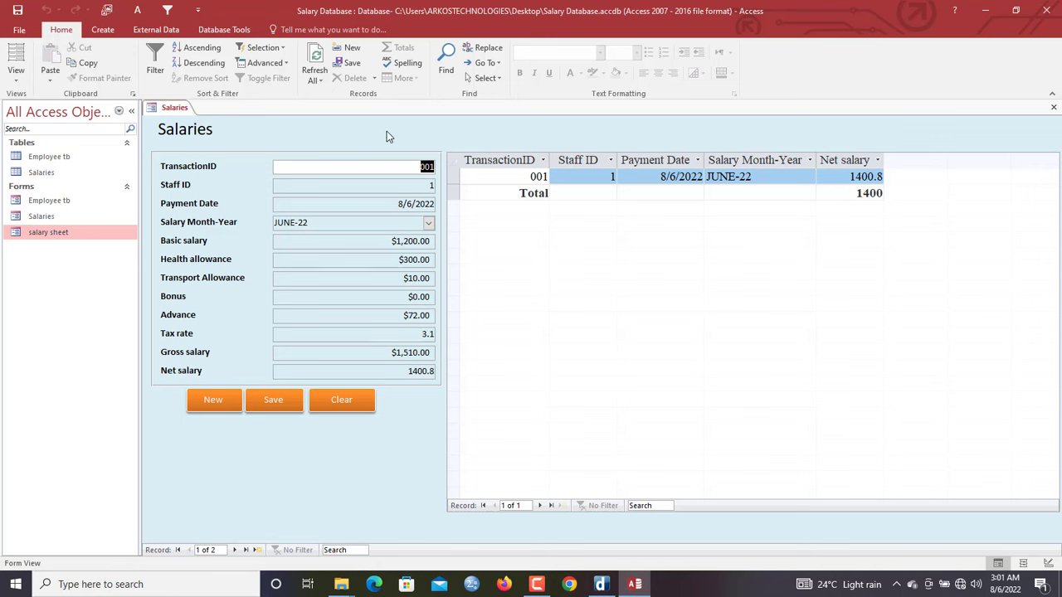
pyautogui.doubleClick(592, 174)
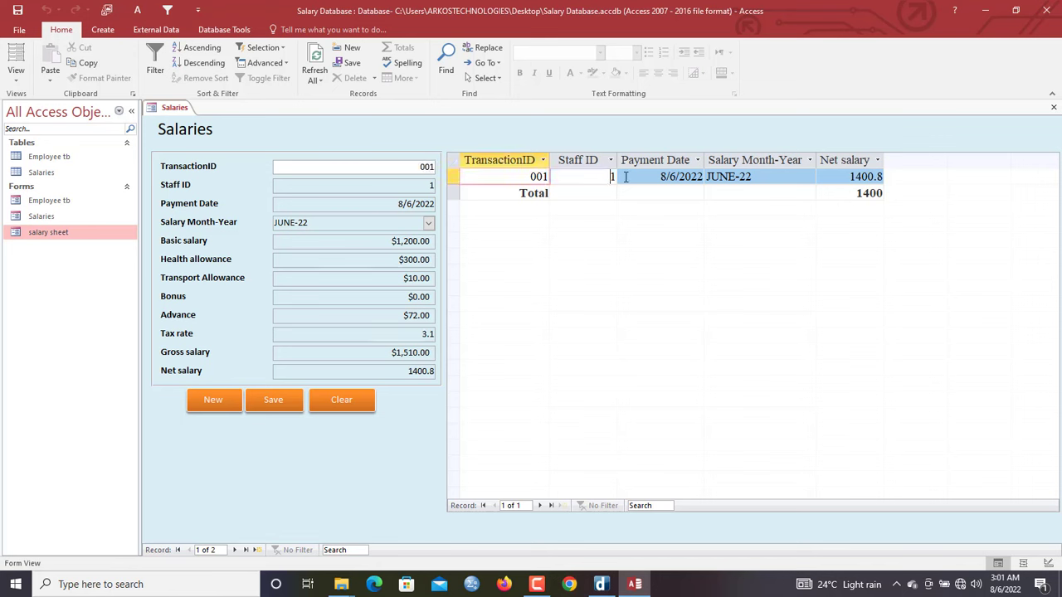
pyautogui.rightClick(399, 134)
pyautogui.click(427, 167)
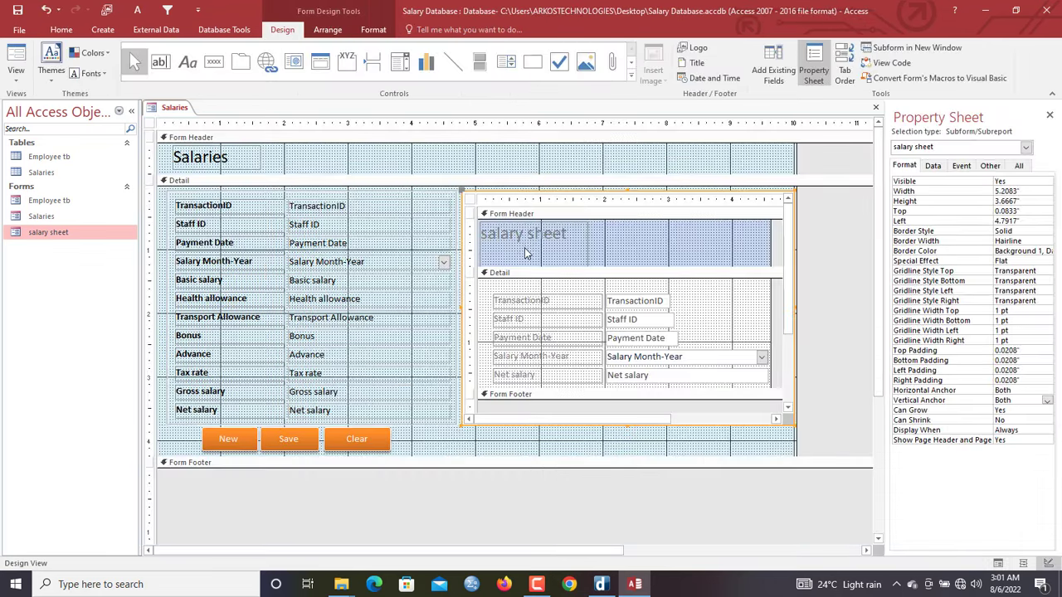
# Relink the salary sheet subform using Staff ID as both the Master and Child field
pyautogui.click(516, 159)
pyautogui.click(526, 206)
pyautogui.click(931, 167)
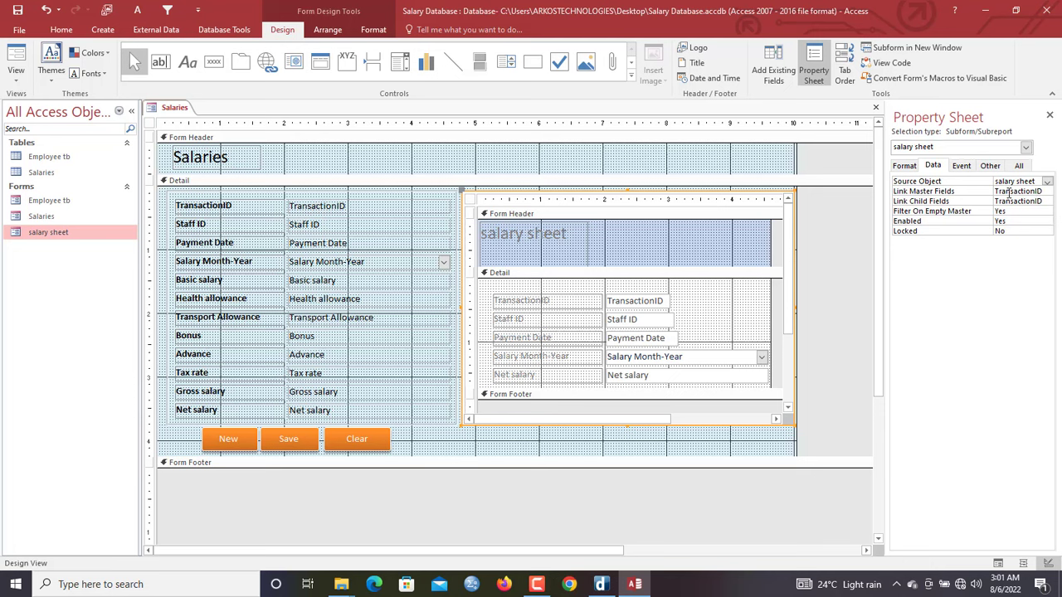
pyautogui.click(1008, 193)
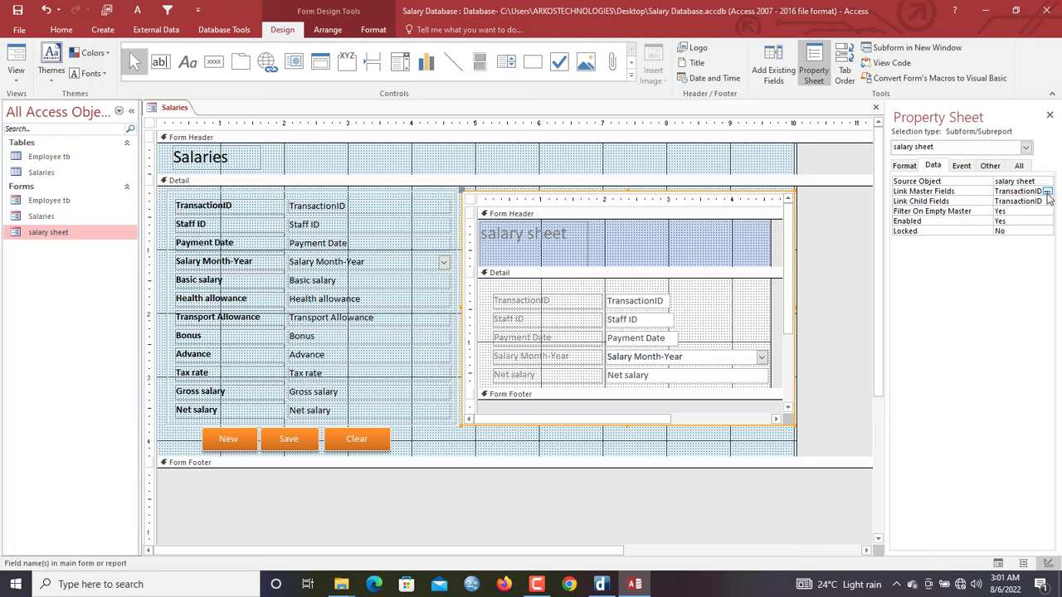
pyautogui.click(1047, 192)
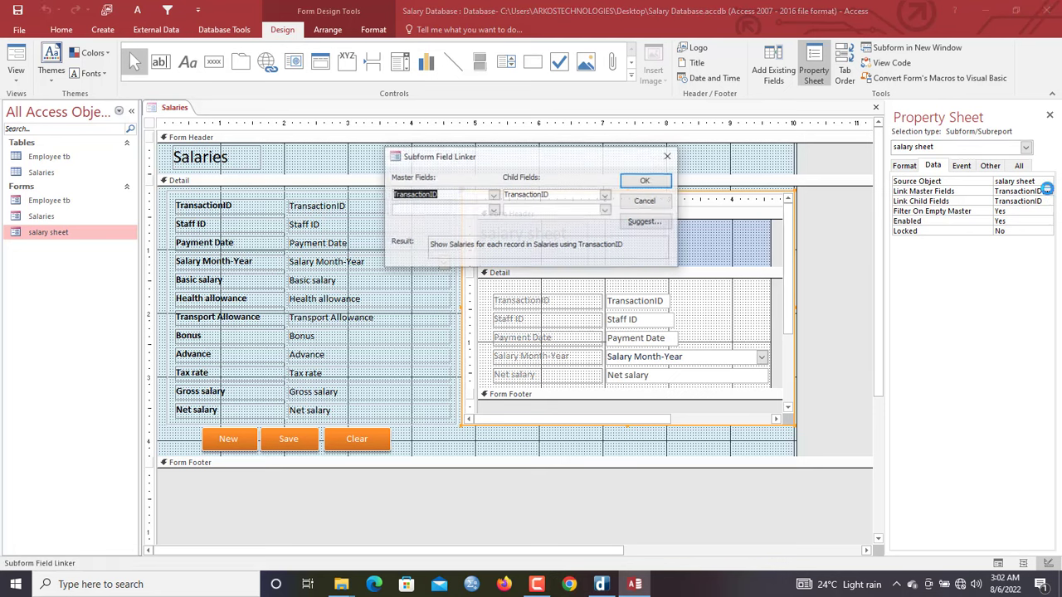
pyautogui.click(494, 195)
pyautogui.click(493, 195)
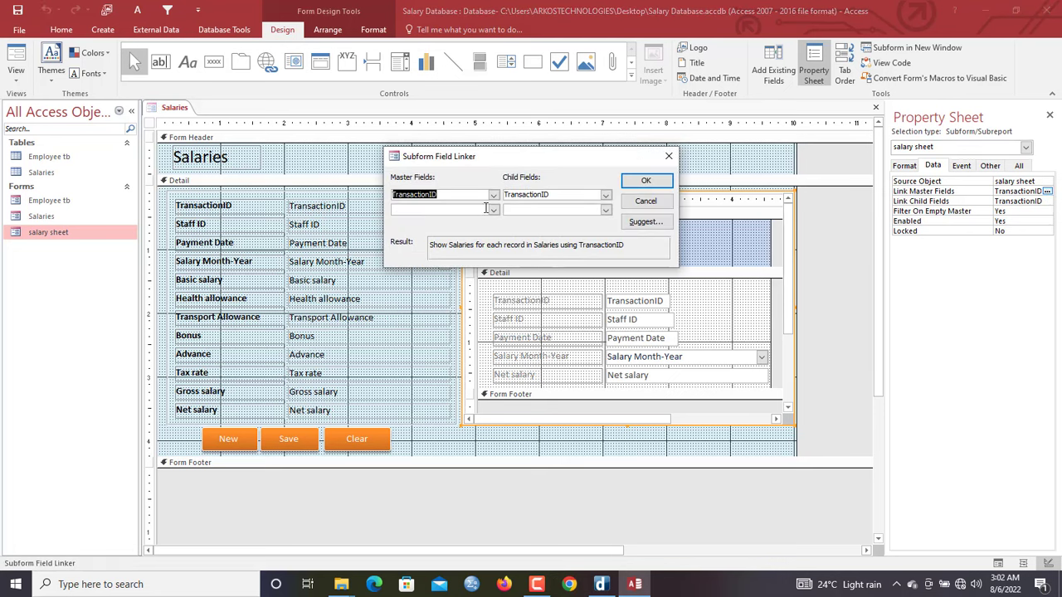
pyautogui.click(493, 195)
pyautogui.click(481, 217)
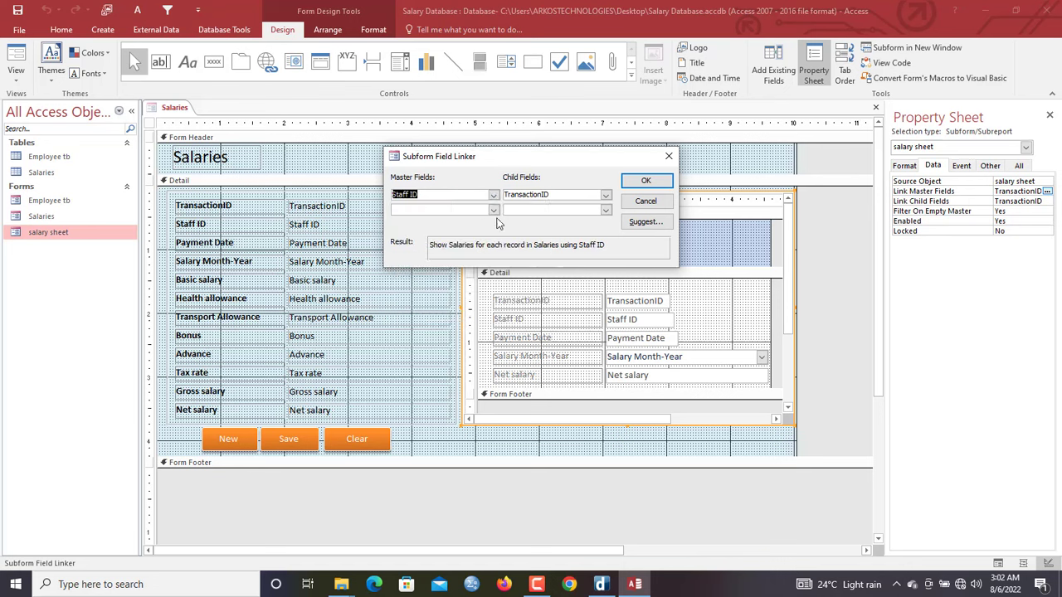
pyautogui.click(605, 195)
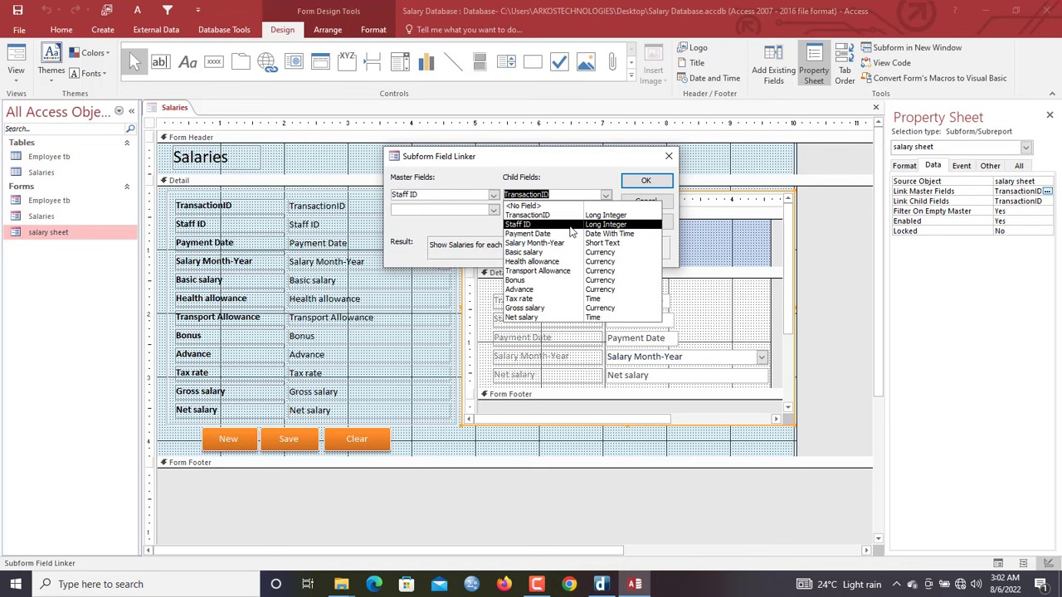
pyautogui.click(570, 227)
pyautogui.click(645, 181)
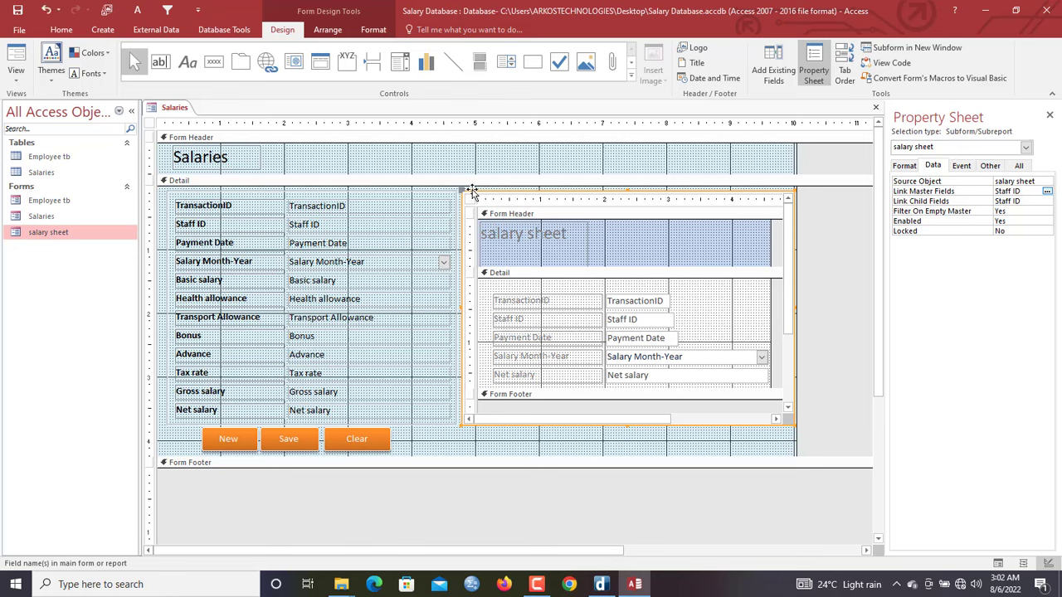
# Apply special effects to the subform and the Box28 rectangle, then open the Salaries form in Form View
pyautogui.rightClick(478, 199)
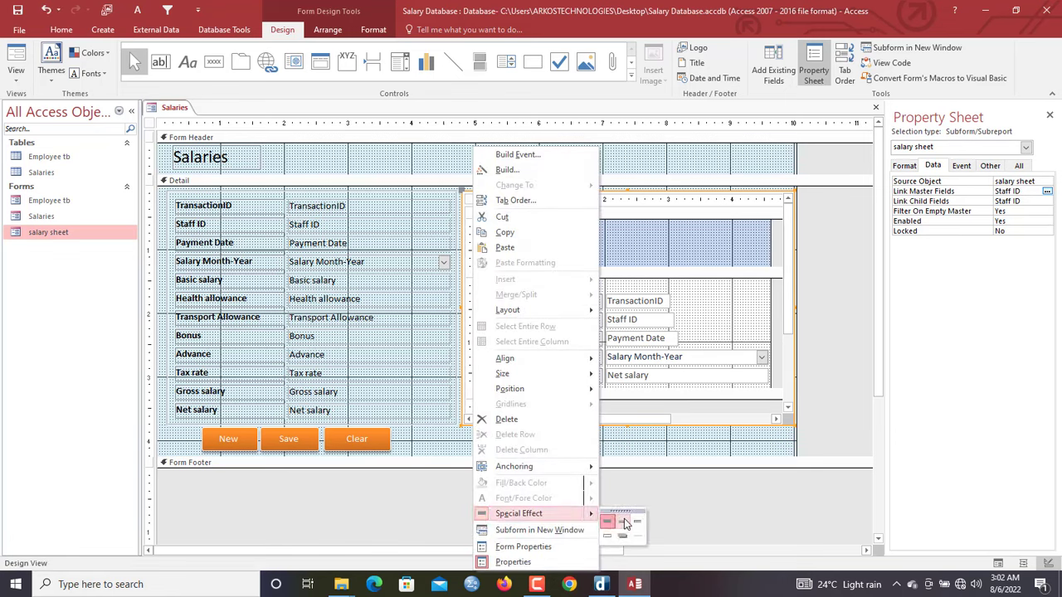
pyautogui.click(635, 527)
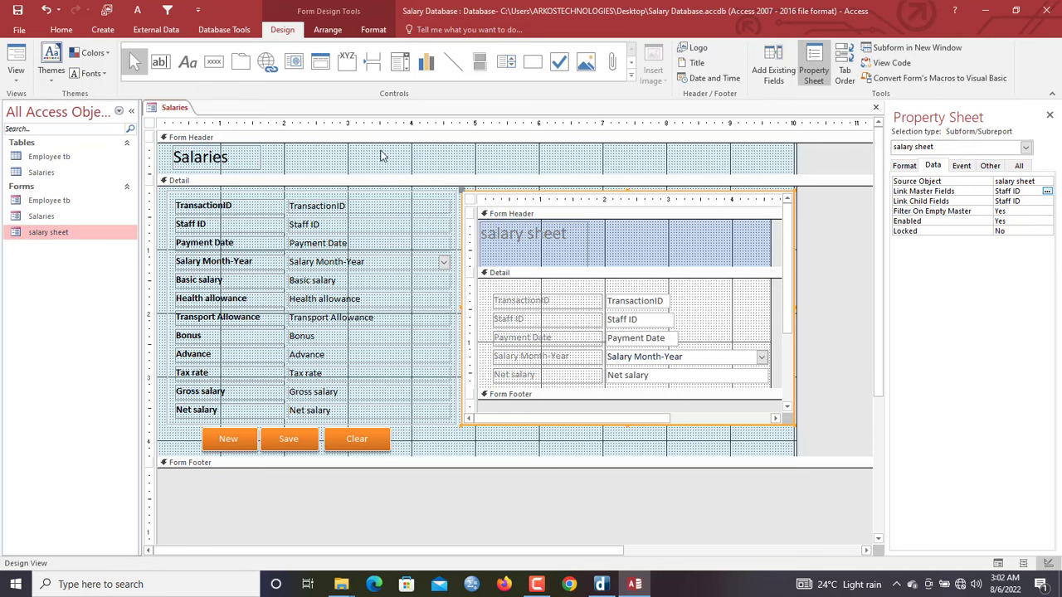
pyautogui.rightClick(167, 109)
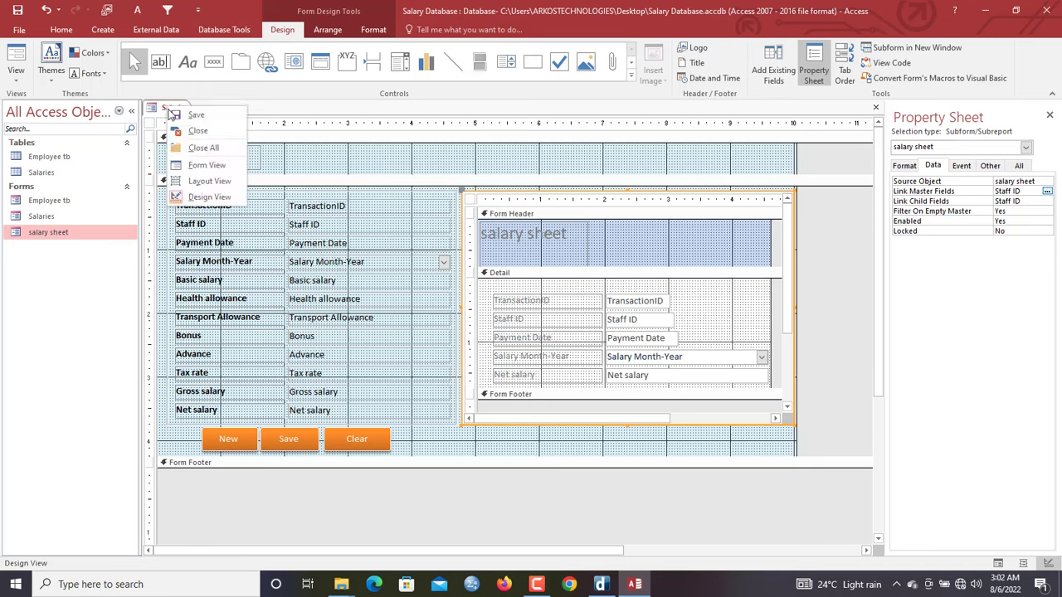
pyautogui.click(289, 192)
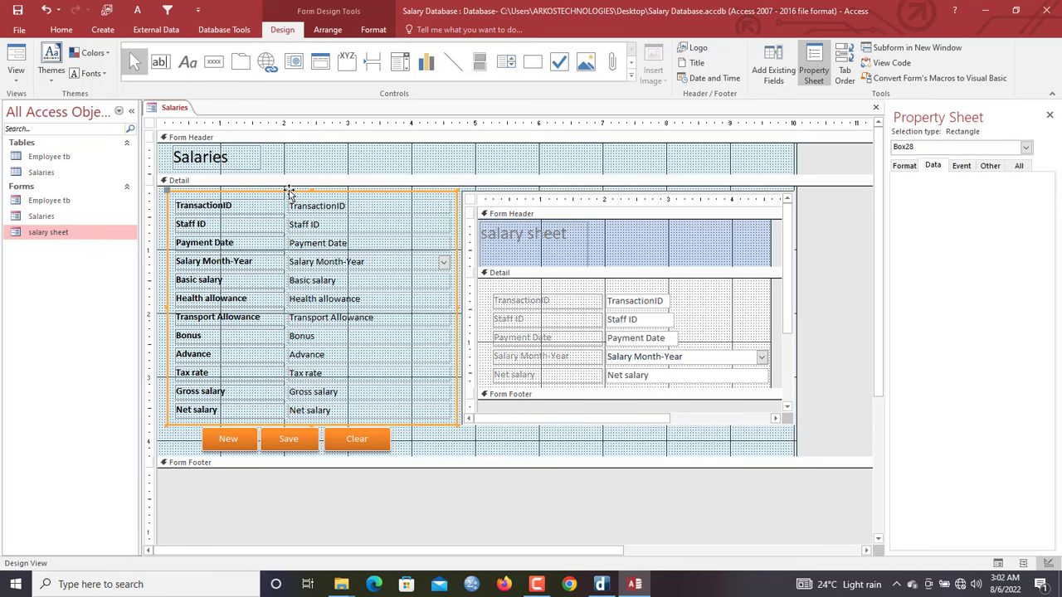
pyautogui.rightClick(289, 192)
pyautogui.moveTo(389, 530)
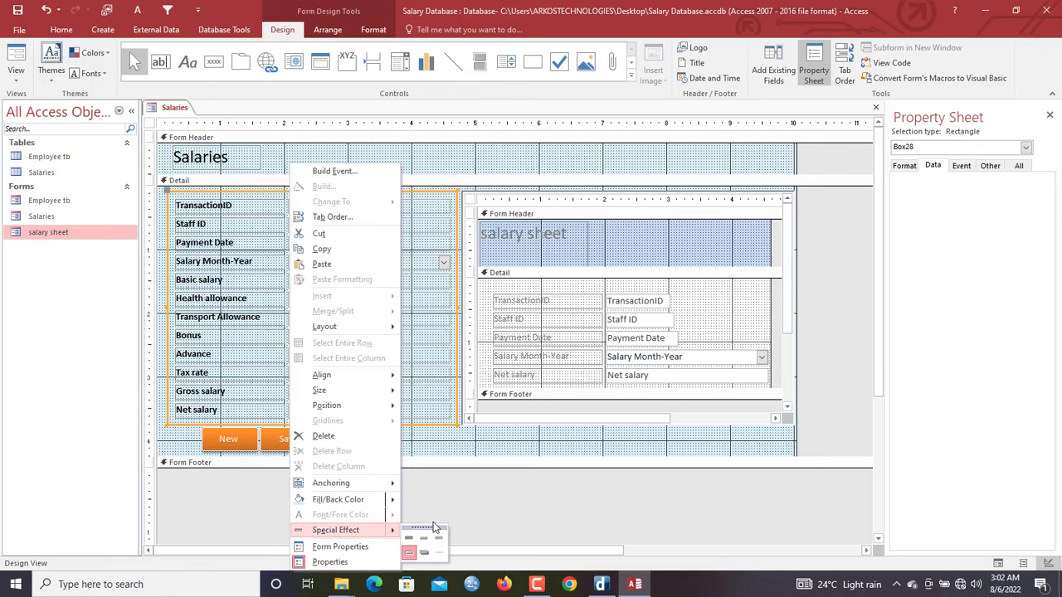
pyautogui.click(438, 538)
pyautogui.rightClick(178, 108)
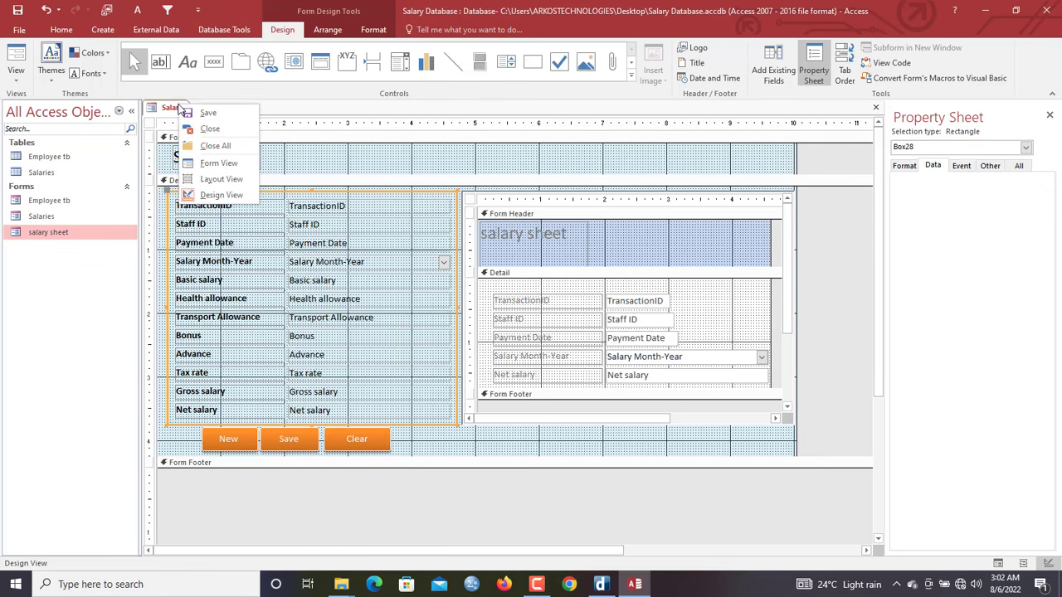
pyautogui.click(214, 163)
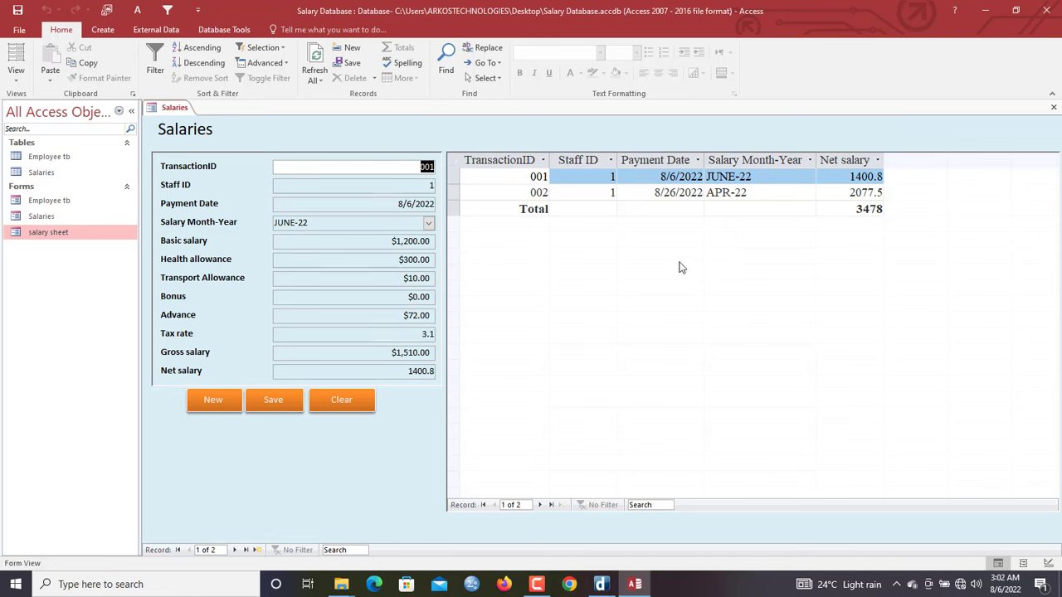
# Check staff IDs in the Employee tb table, then start blank new record 3 on the Salaries form
pyautogui.moveTo(523, 570)
pyautogui.doubleClick(51, 156)
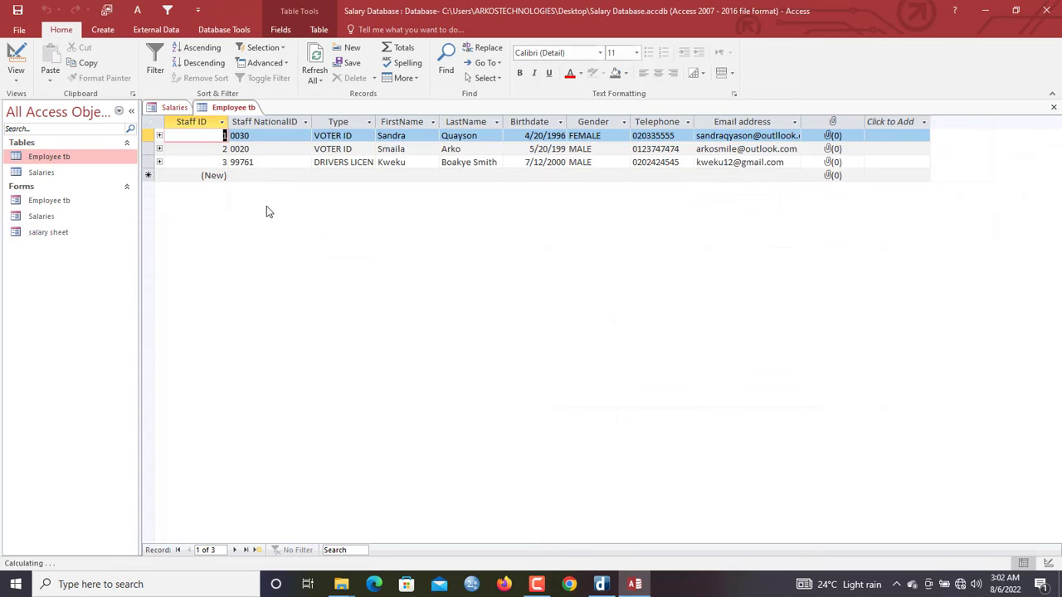
pyautogui.click(174, 108)
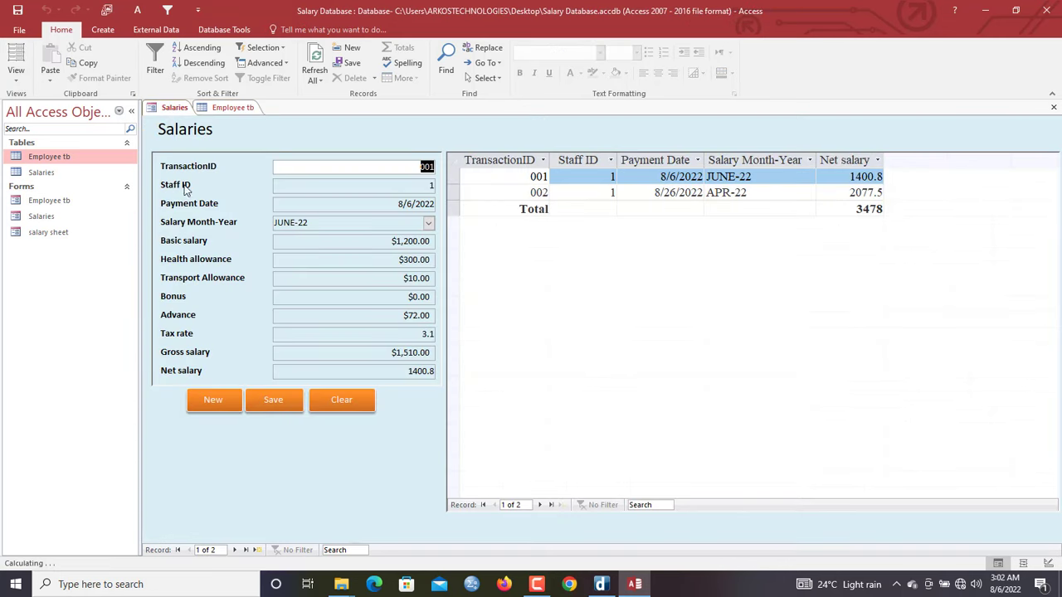
pyautogui.click(213, 399)
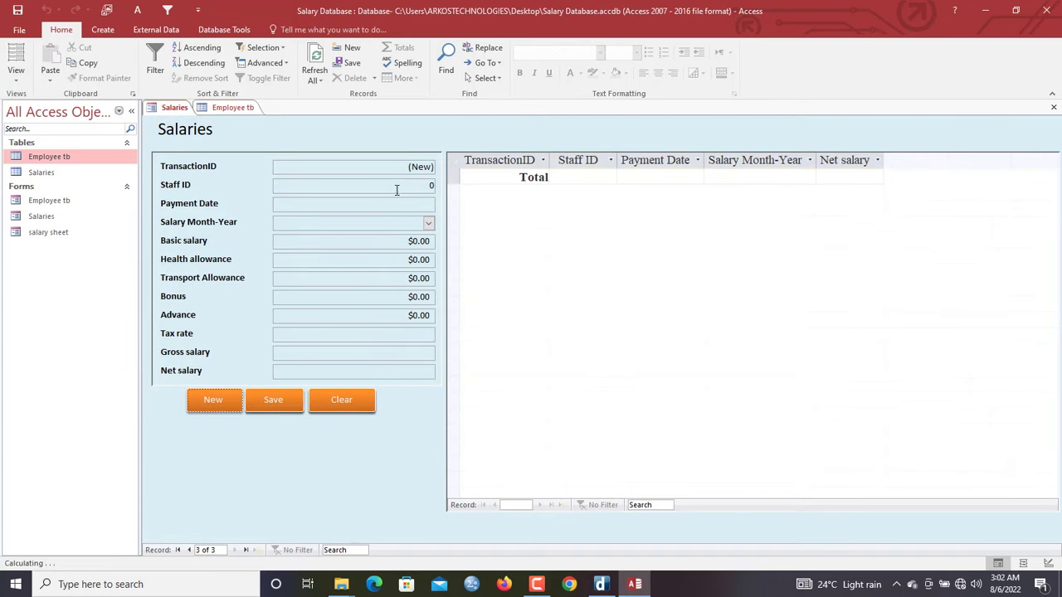
# Enter Staff ID 3, today's payment date and JUNE-22 as the salary month
pyautogui.moveTo(399, 190); pyautogui.dragTo(453, 186)
pyautogui.write('3')
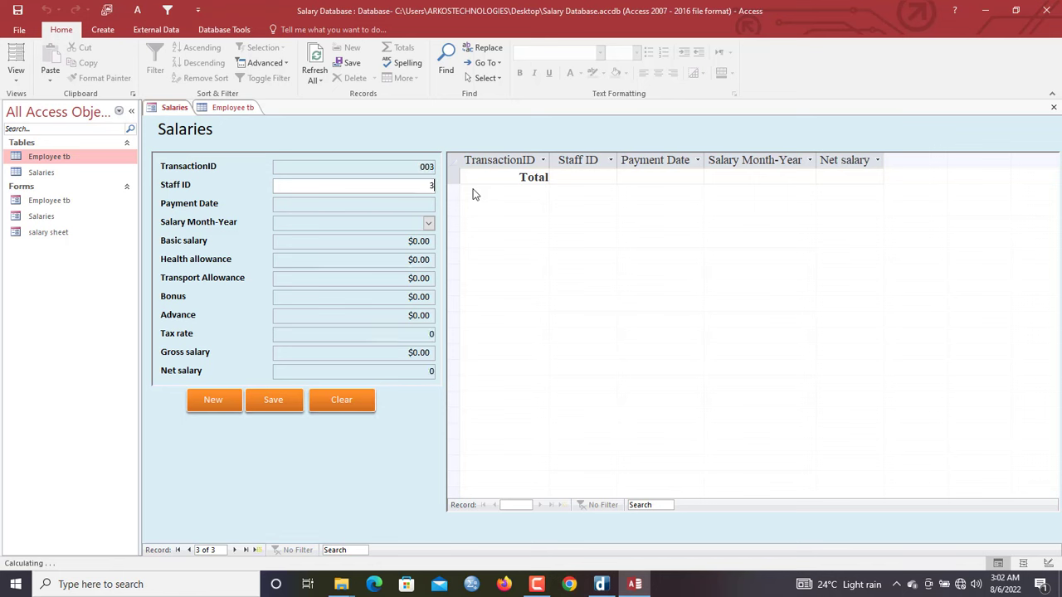
pyautogui.press('Tab')
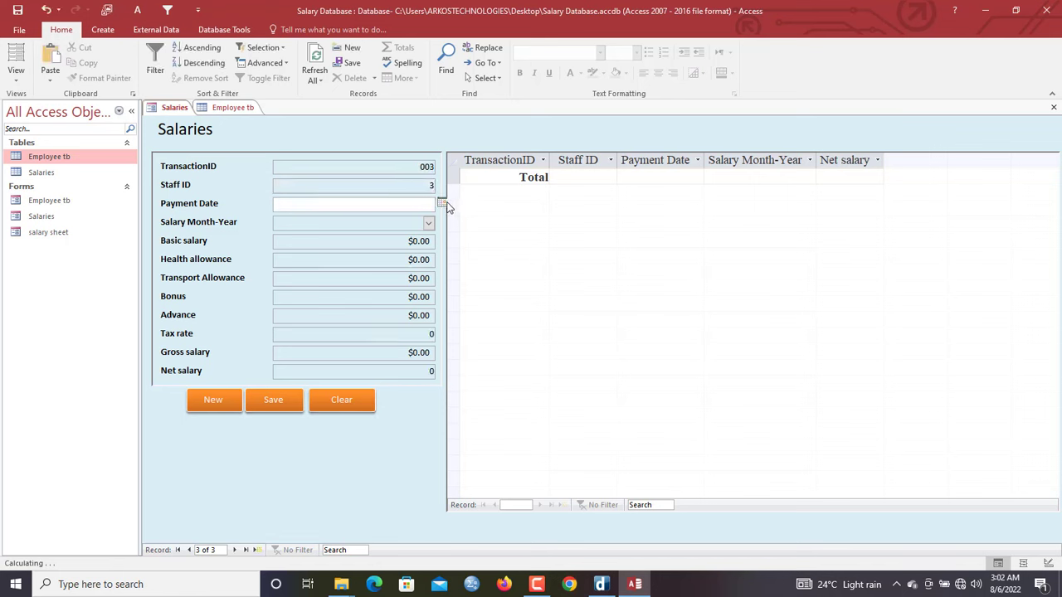
pyautogui.click(441, 203)
pyautogui.click(382, 310)
pyautogui.press('Tab')
pyautogui.click(428, 222)
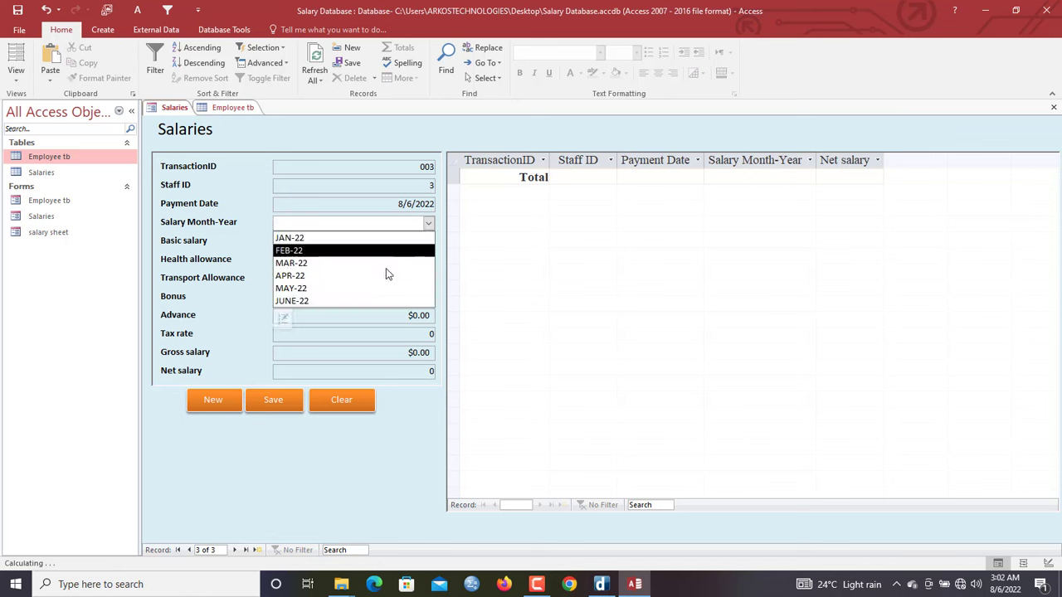
pyautogui.click(383, 300)
# Enter basic salary 1,100, health allowance 20 and bonus 10, then save record 003
pyautogui.click(408, 241)
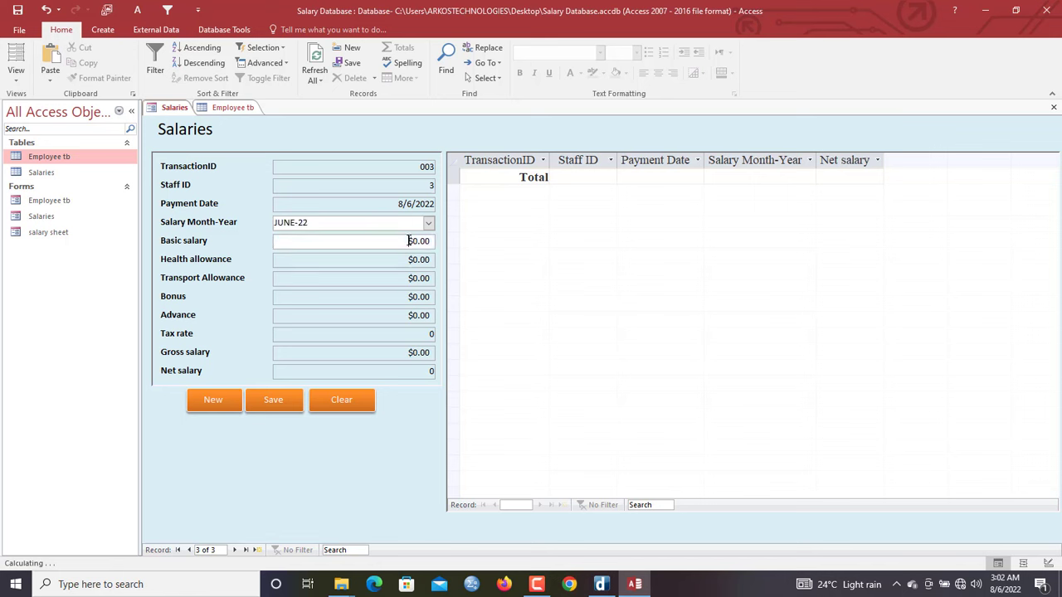
pyautogui.moveTo(408, 241); pyautogui.dragTo(488, 234)
pyautogui.write('1,')
pyautogui.write('10')
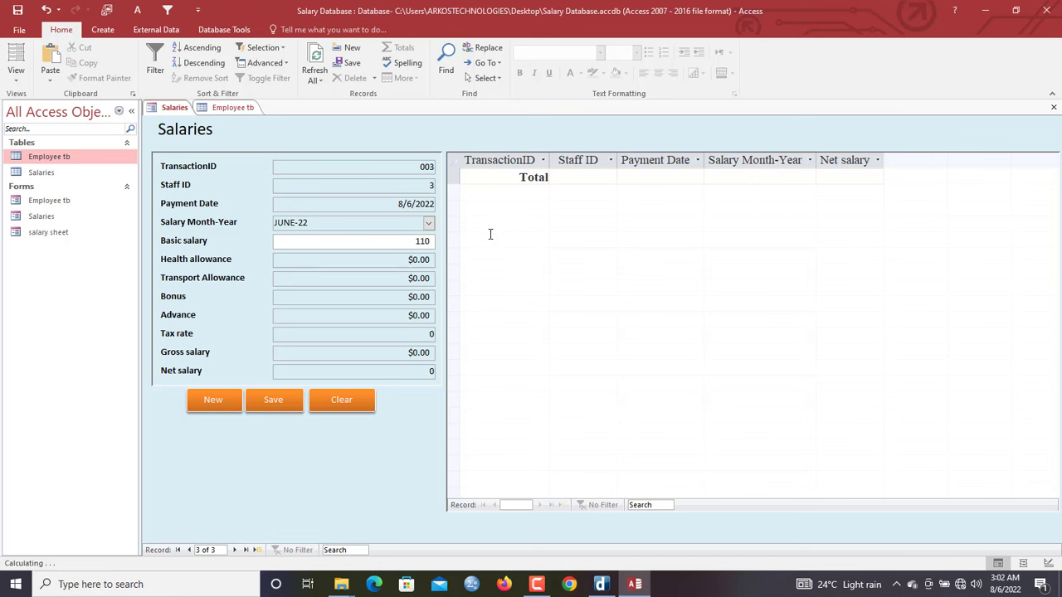
pyautogui.write('0')
pyautogui.press('Tab')
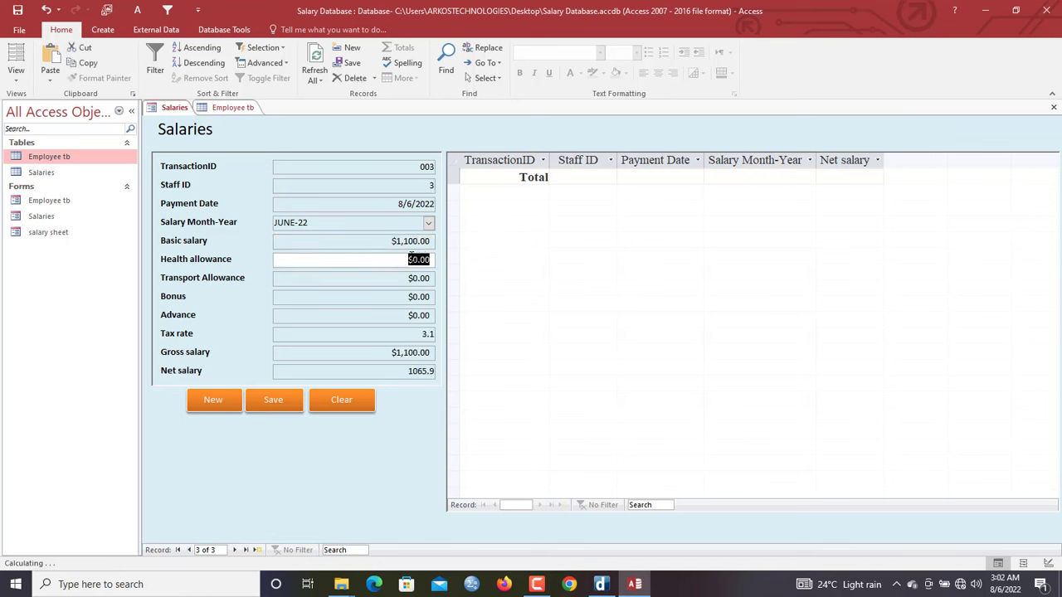
pyautogui.write('20')
pyautogui.press('Tab')
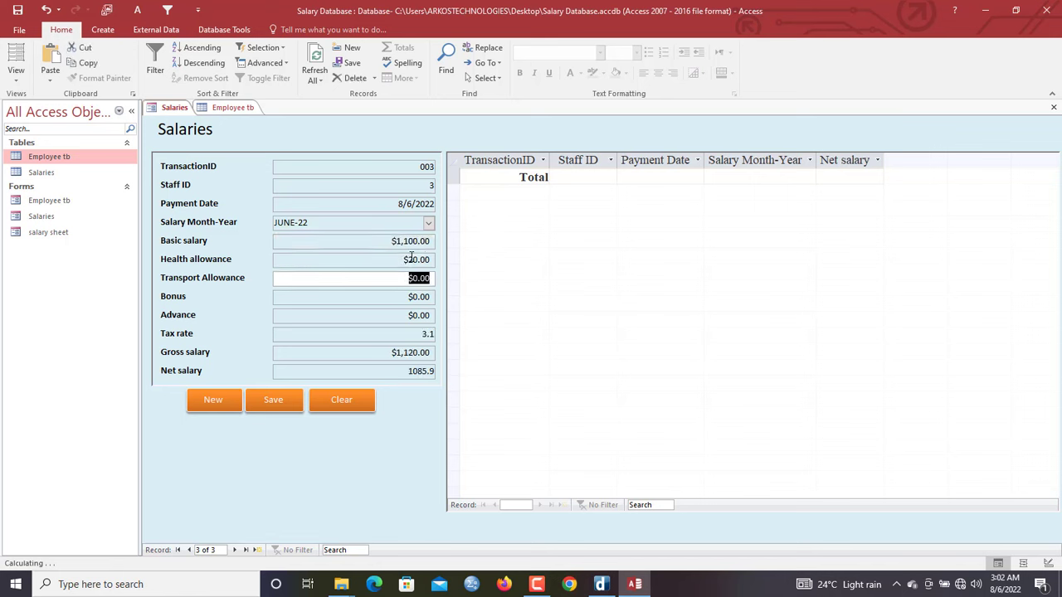
pyautogui.press('Tab')
pyautogui.write('10')
pyautogui.press('Tab')
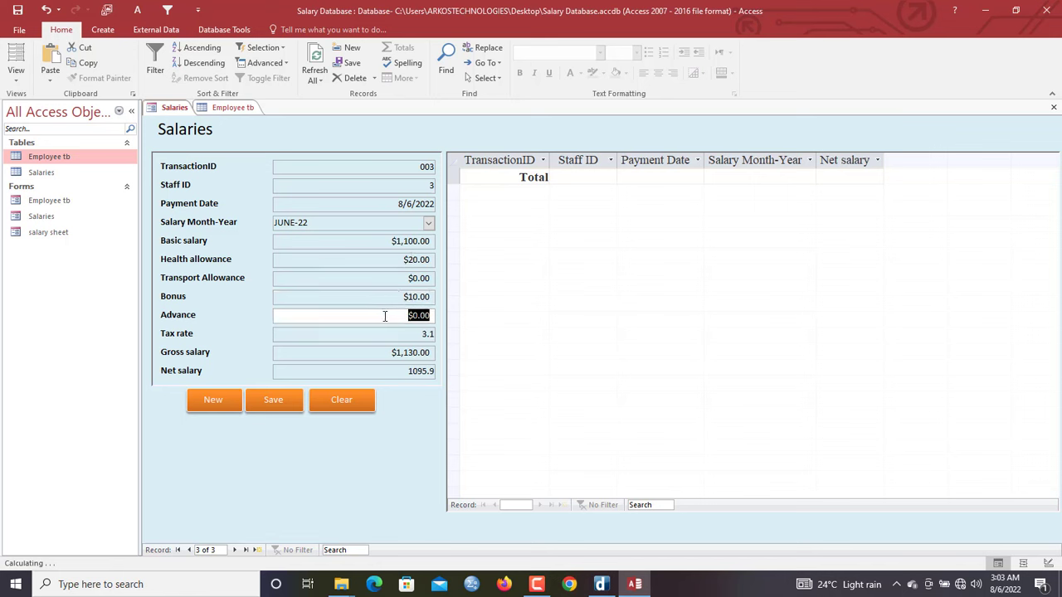
pyautogui.click(278, 403)
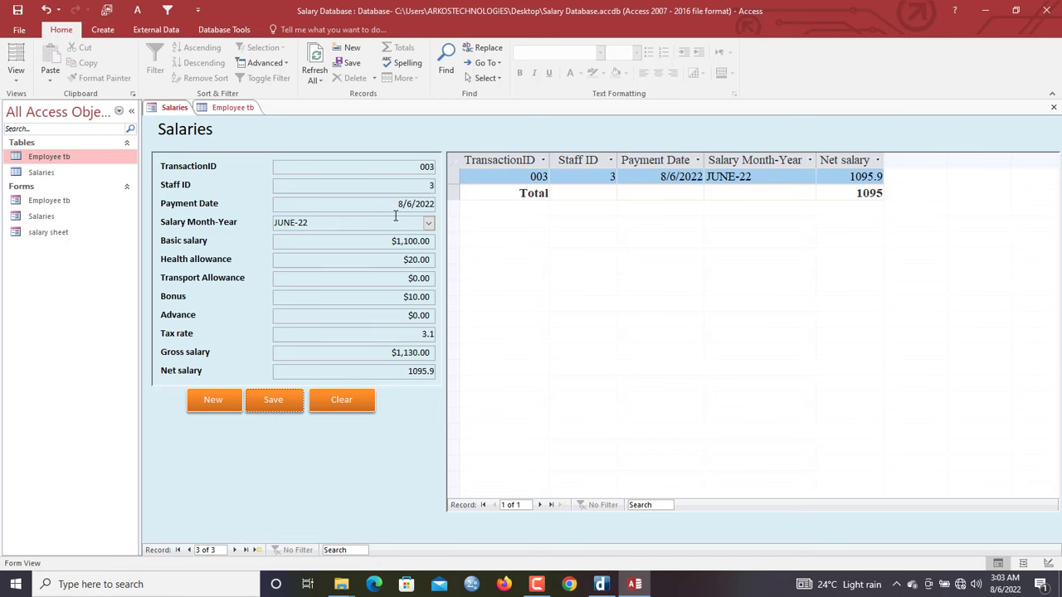
# Start another new salary record for Staff ID 3 dated today
pyautogui.click(209, 402)
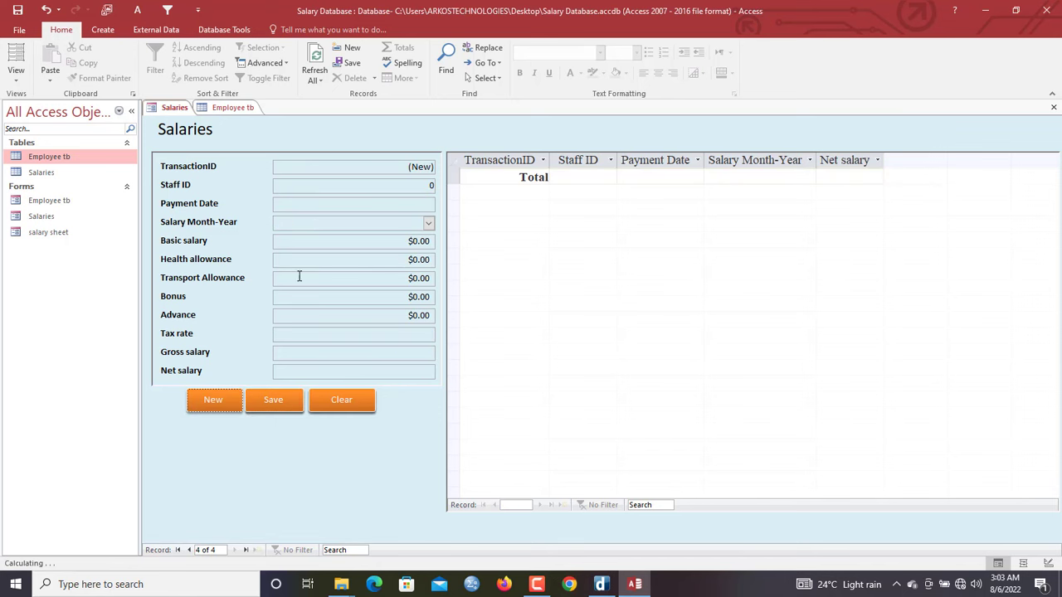
pyautogui.click(327, 181)
pyautogui.write('3')
pyautogui.press('Tab')
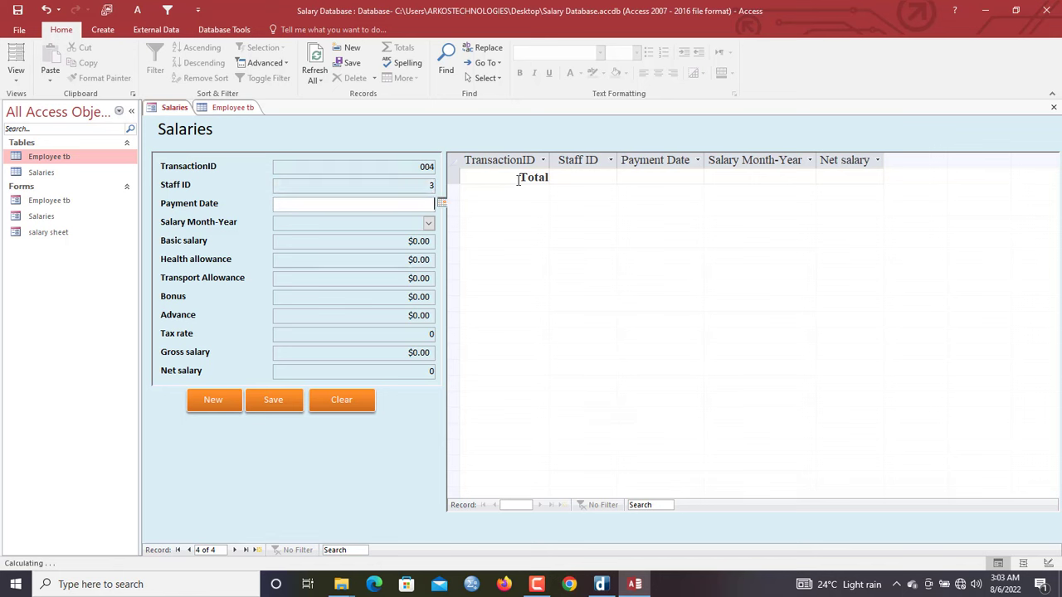
pyautogui.click(442, 204)
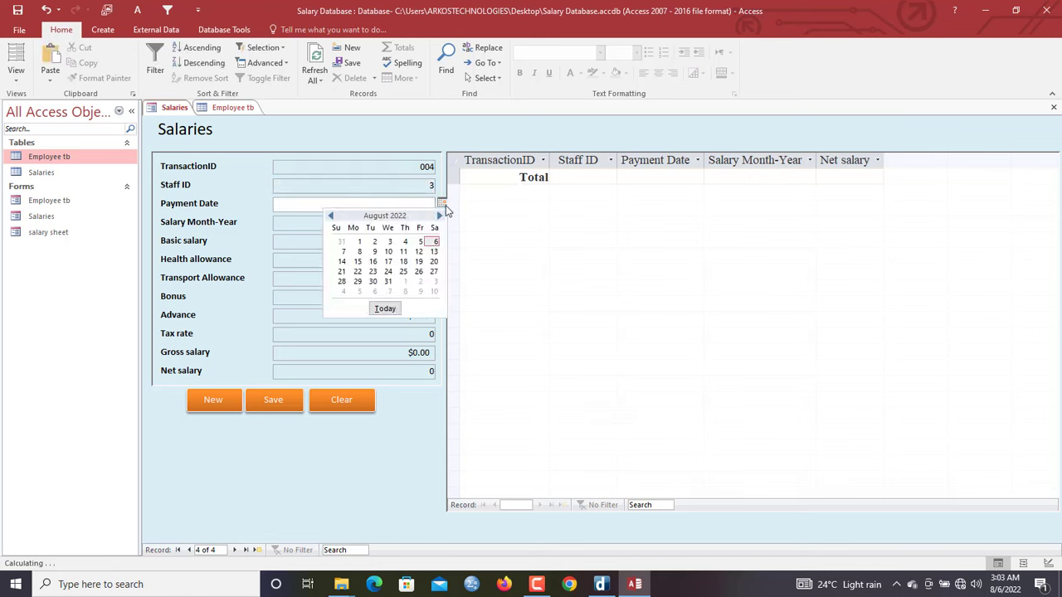
pyautogui.click(384, 308)
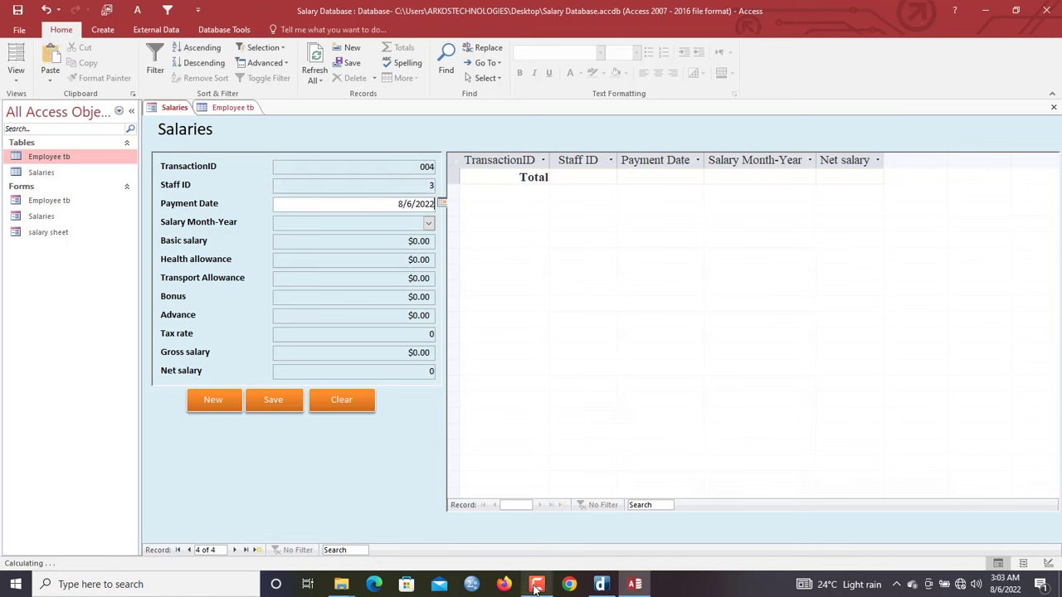
# Try JUNE-22 and MAY-22, then type the new month JUL-22 into Salary Month-Year
pyautogui.click(428, 222)
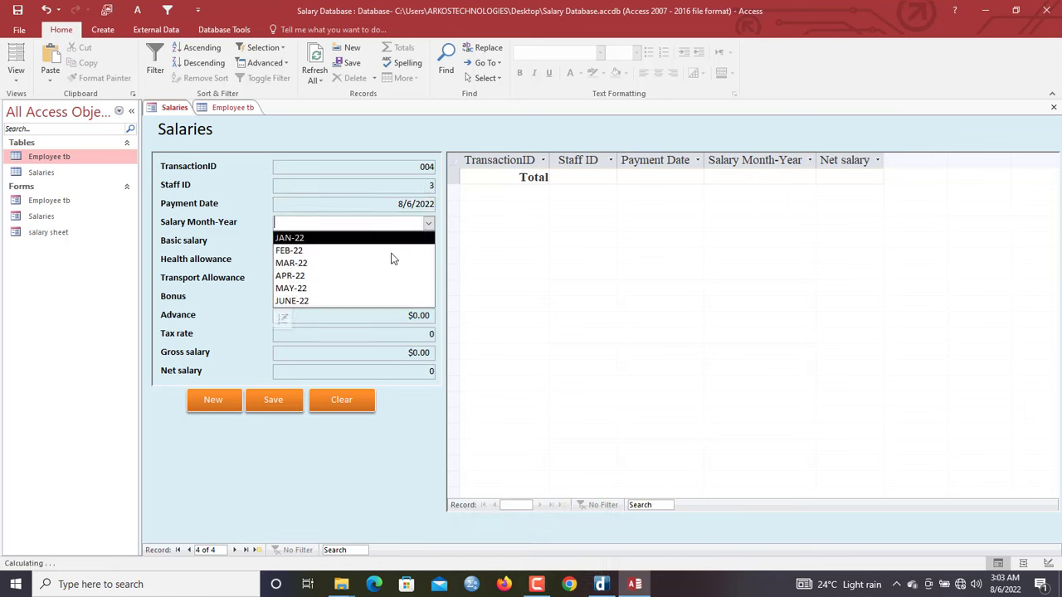
pyautogui.click(363, 300)
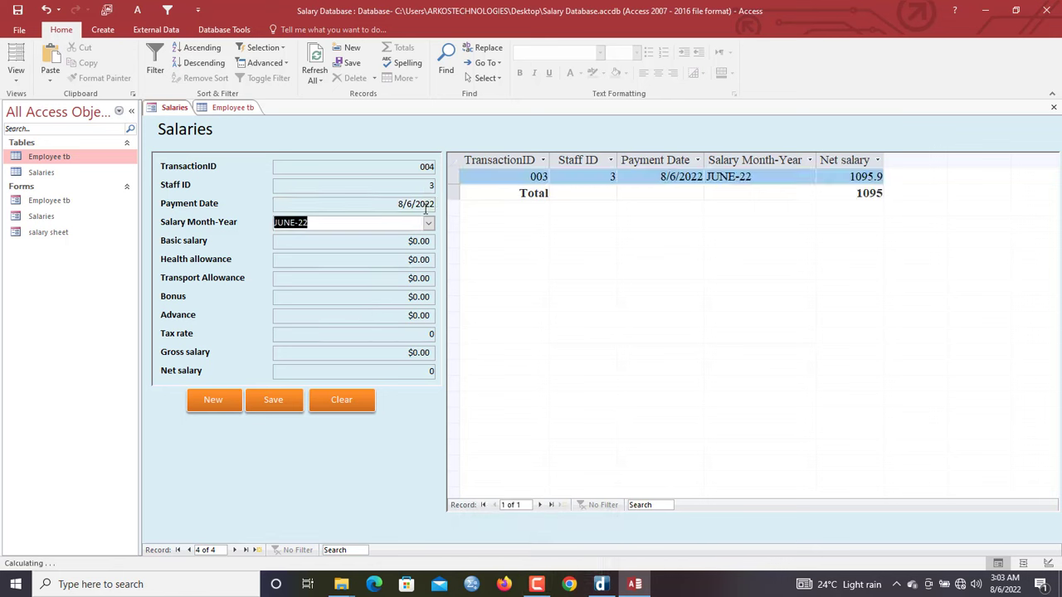
pyautogui.click(428, 222)
pyautogui.click(384, 291)
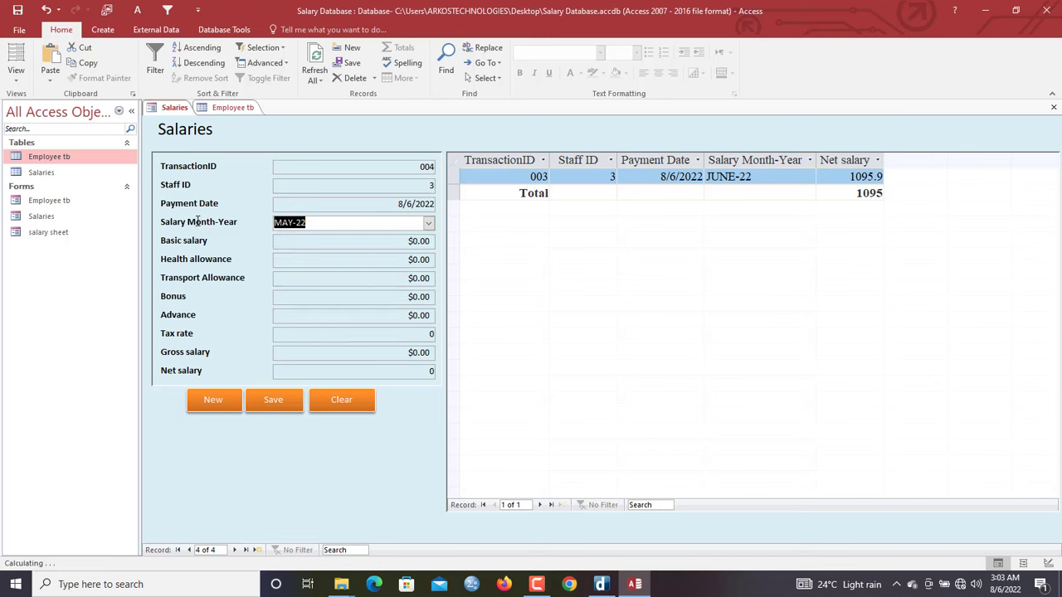
pyautogui.press('capslock')
pyautogui.write('JUL')
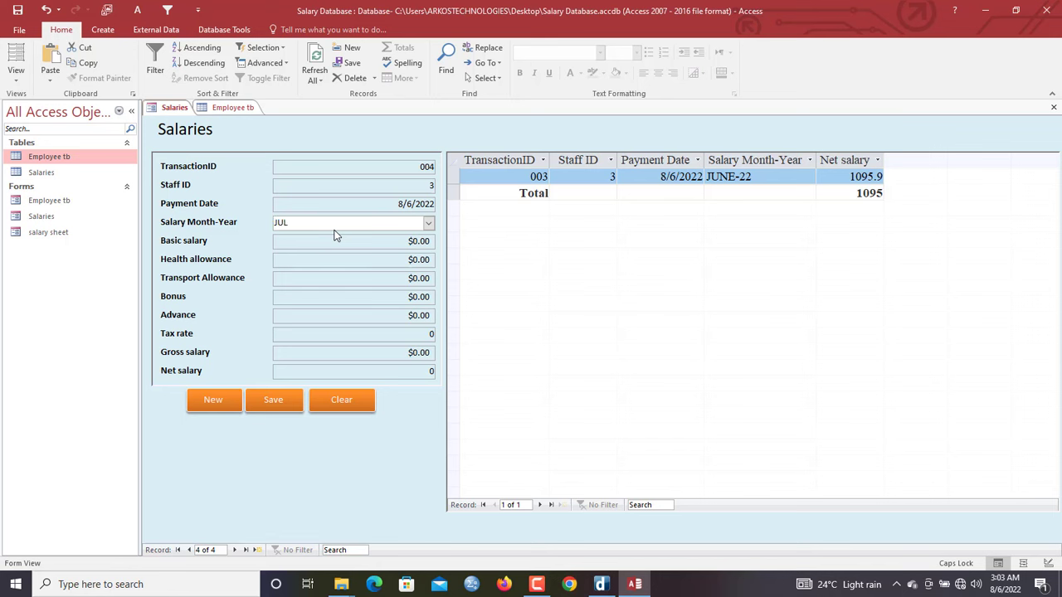
pyautogui.write('-22')
pyautogui.press('Tab')
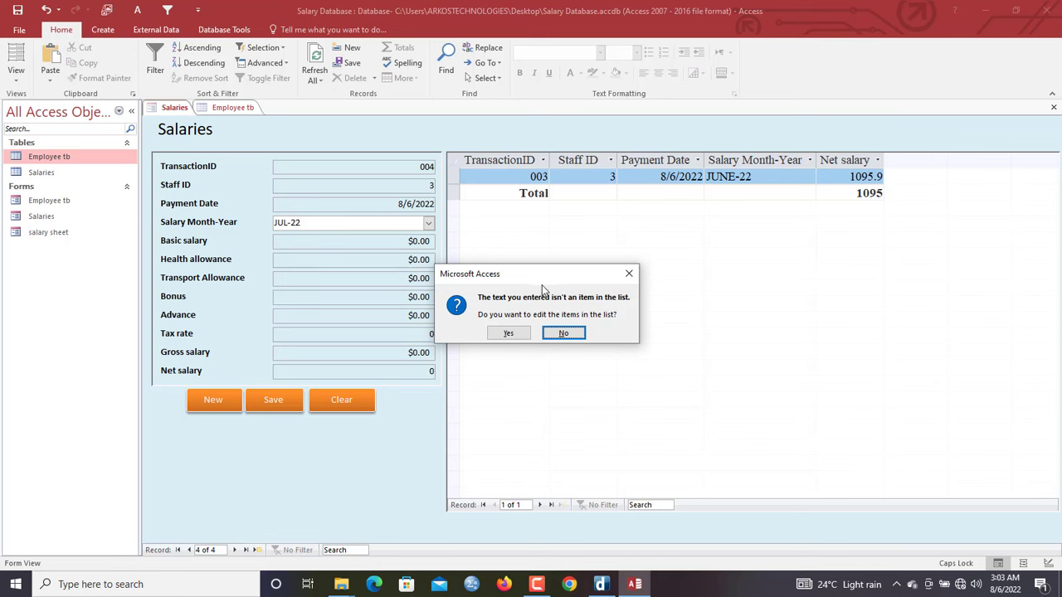
# Add JUL-22 to the month list and select it as the record's salary month
pyautogui.moveTo(536, 282); pyautogui.dragTo(491, 234)
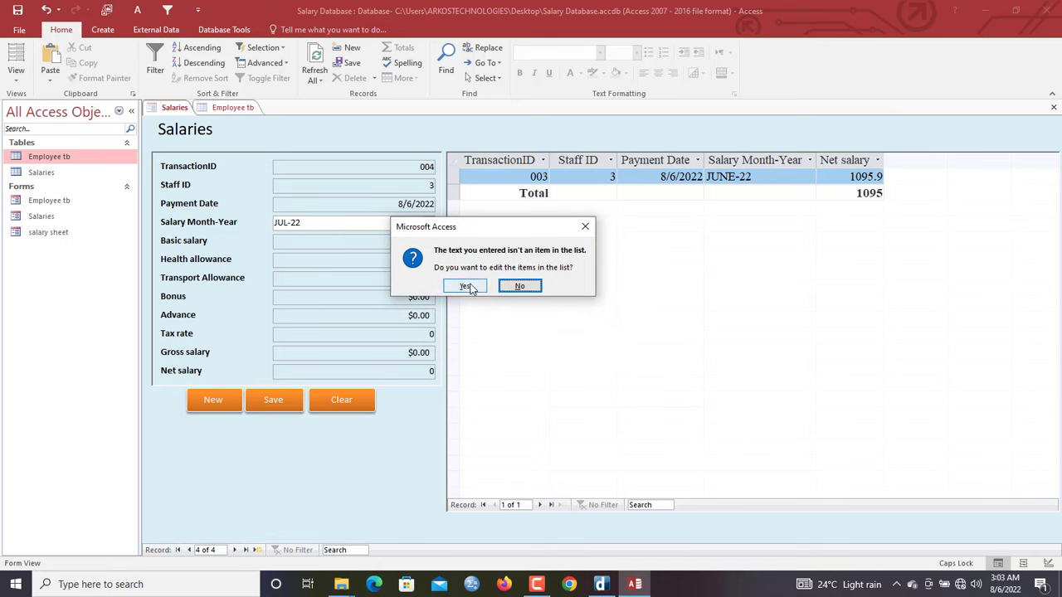
pyautogui.moveTo(500, 228); pyautogui.dragTo(511, 228)
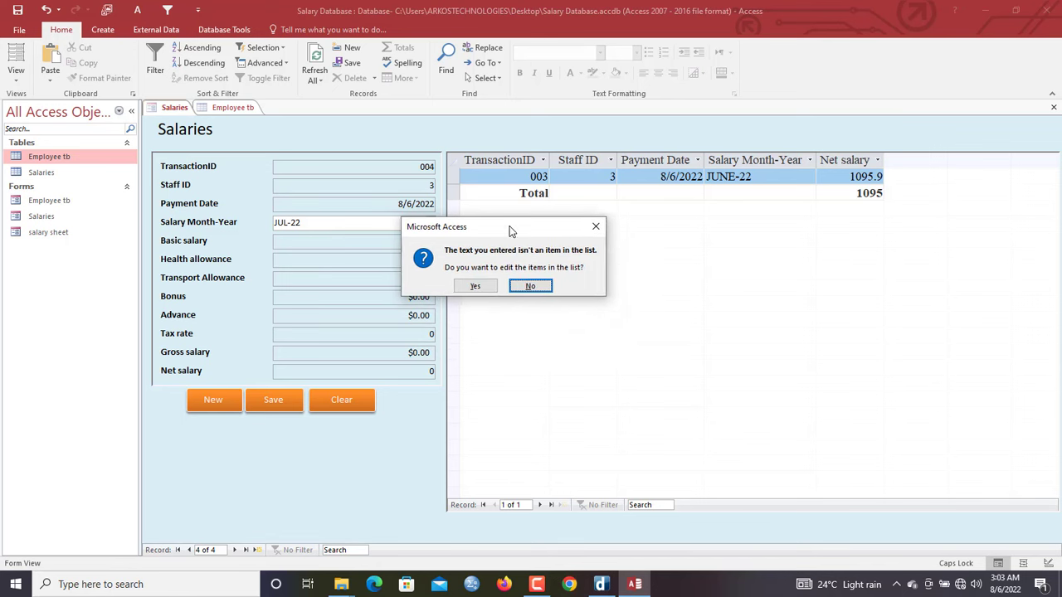
pyautogui.click(474, 286)
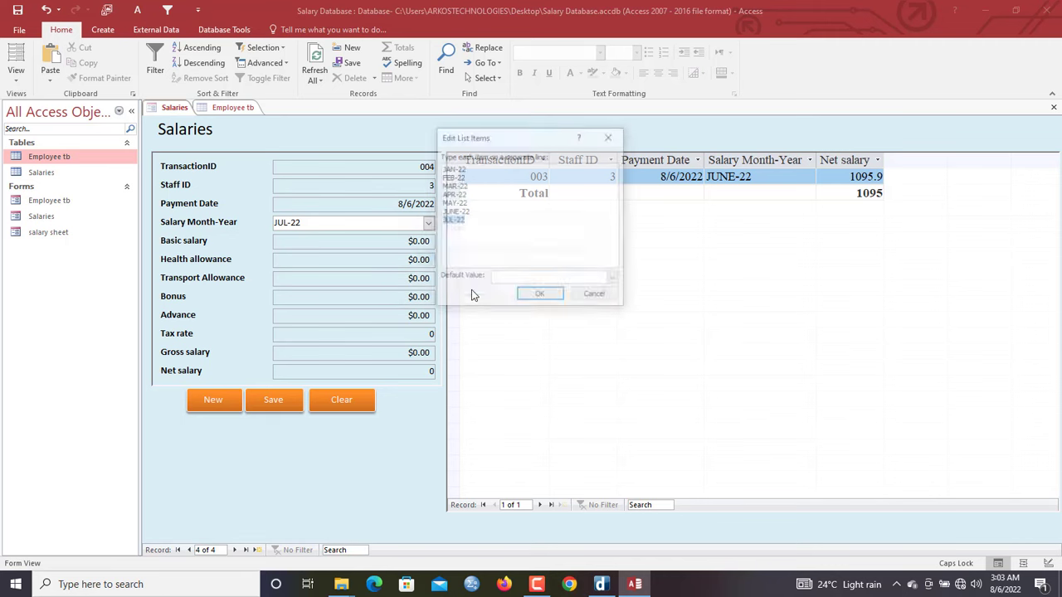
pyautogui.click(543, 297)
pyautogui.click(399, 317)
# Enter basic salary 3000, health allowance 12 and transport allowance 11
pyautogui.click(321, 237)
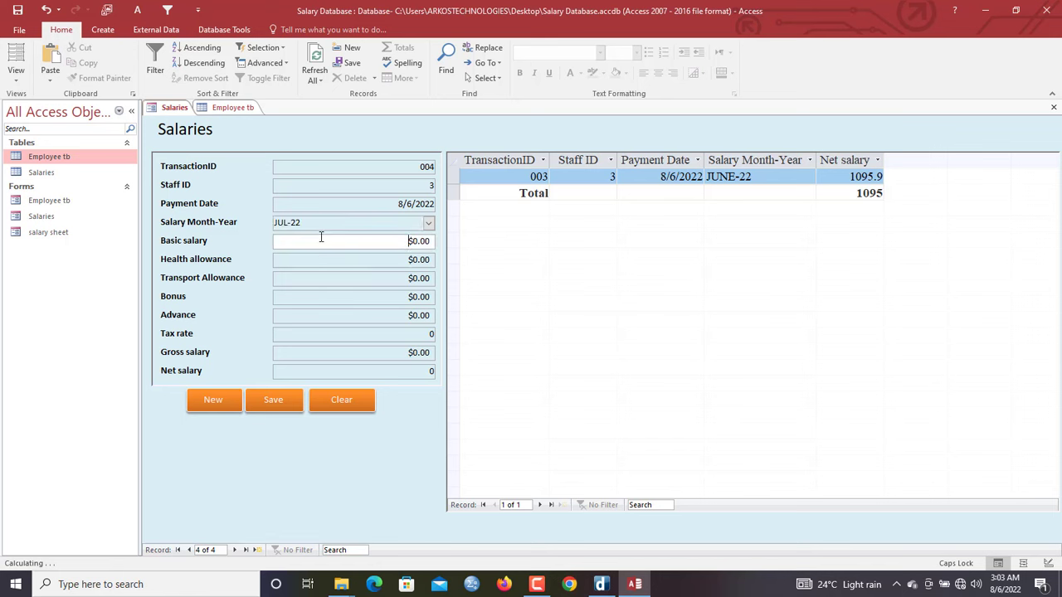
pyautogui.moveTo(439, 239); pyautogui.dragTo(496, 241)
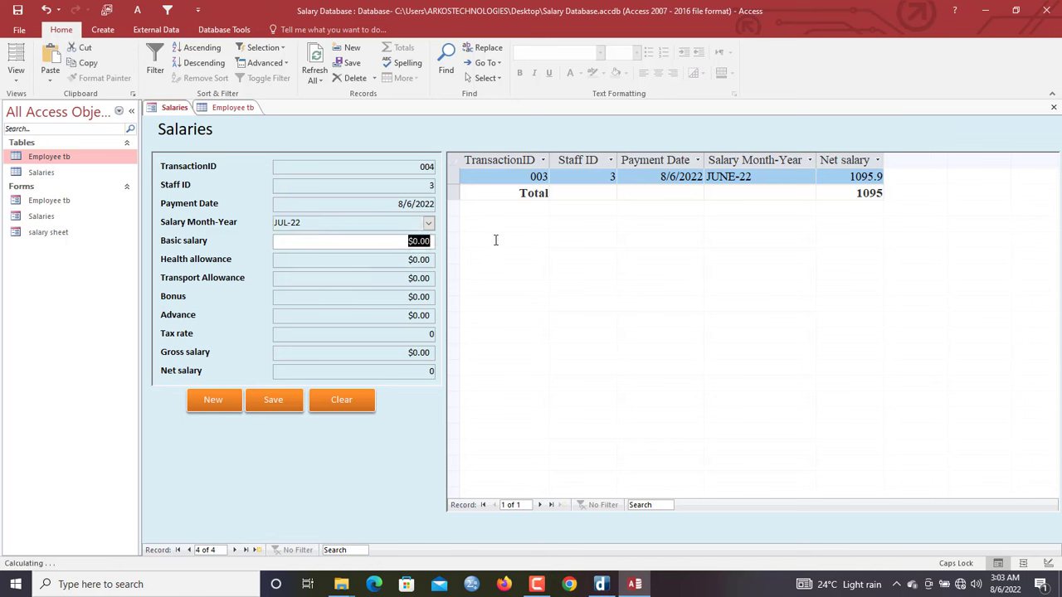
pyautogui.write('3000')
pyautogui.press('Tab')
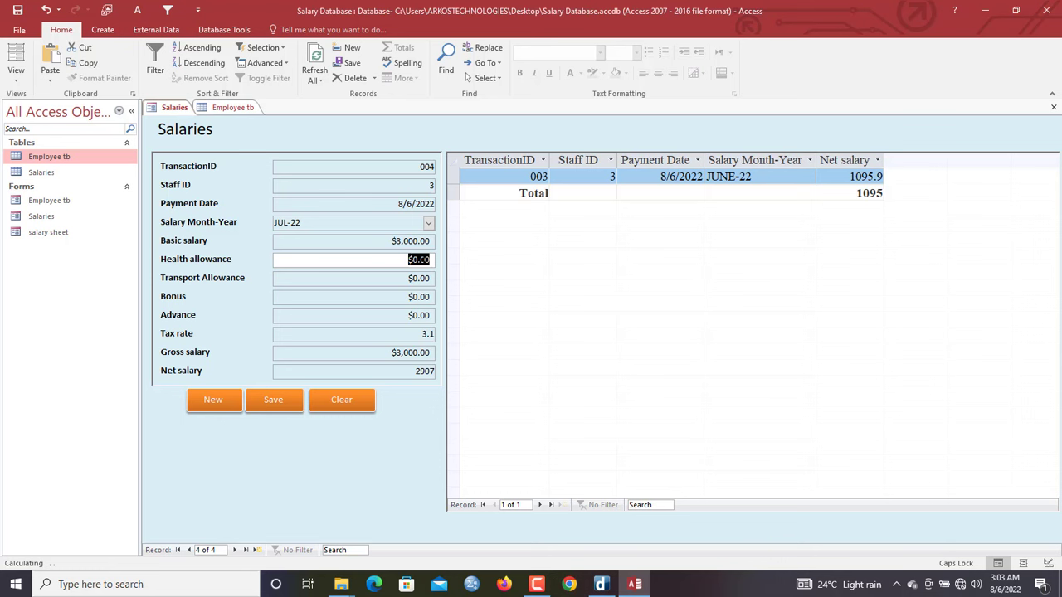
pyautogui.write('12')
pyautogui.press('Tab')
pyautogui.write('11')
# Enter a 1,000 advance, save record 004, and check the 1930 net salary
pyautogui.press('Tab')
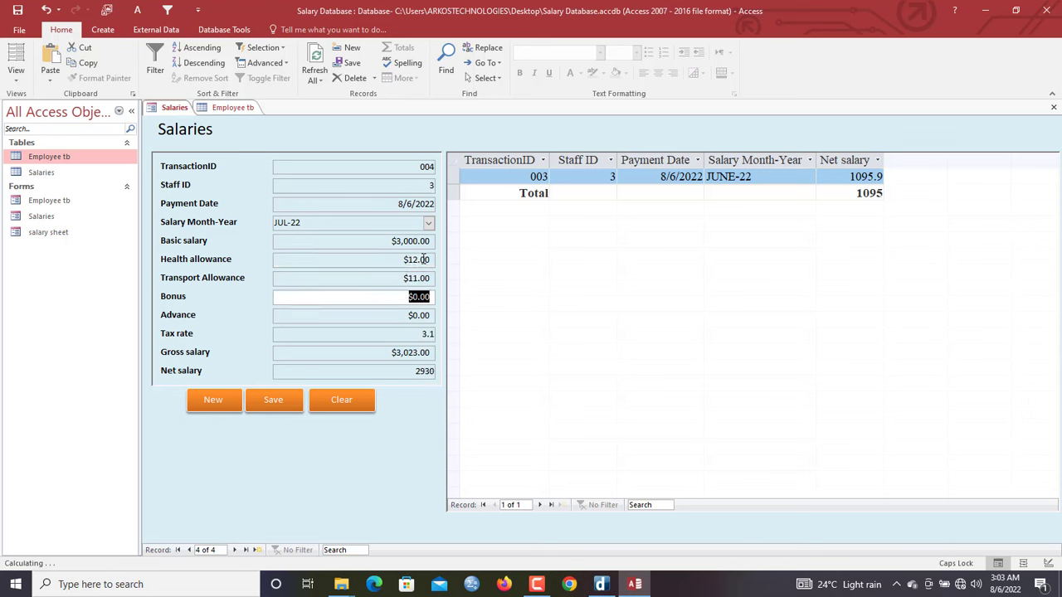
pyautogui.press('Tab')
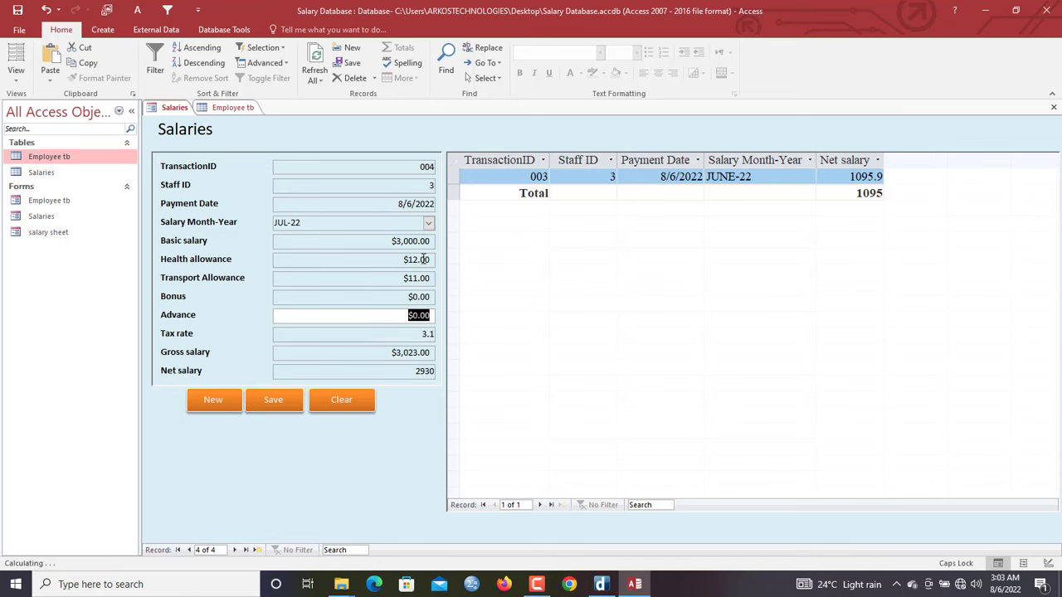
pyautogui.write('1,00')
pyautogui.write('00')
pyautogui.press('Tab')
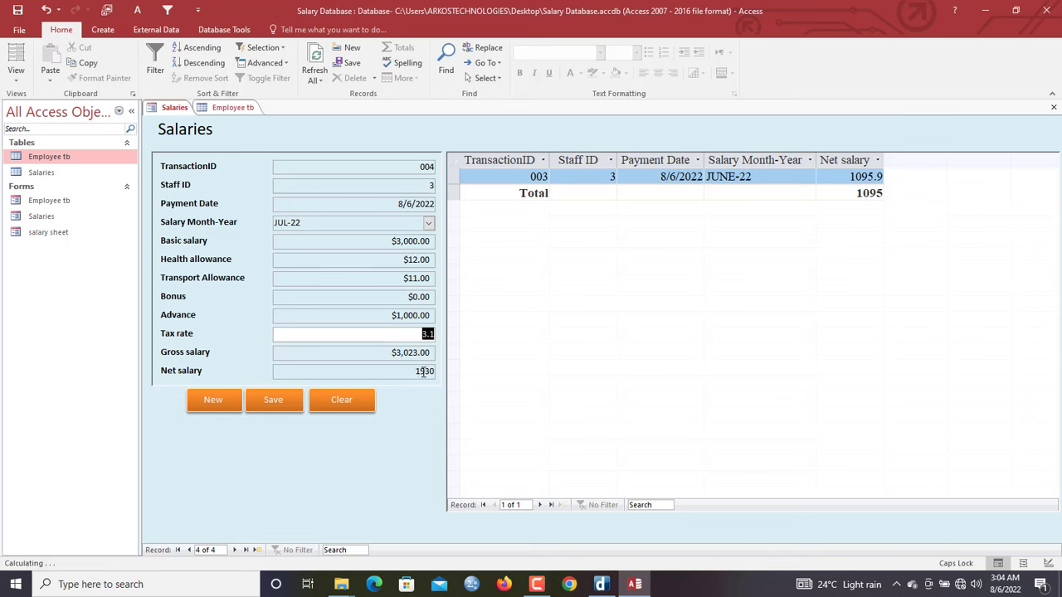
pyautogui.click(285, 406)
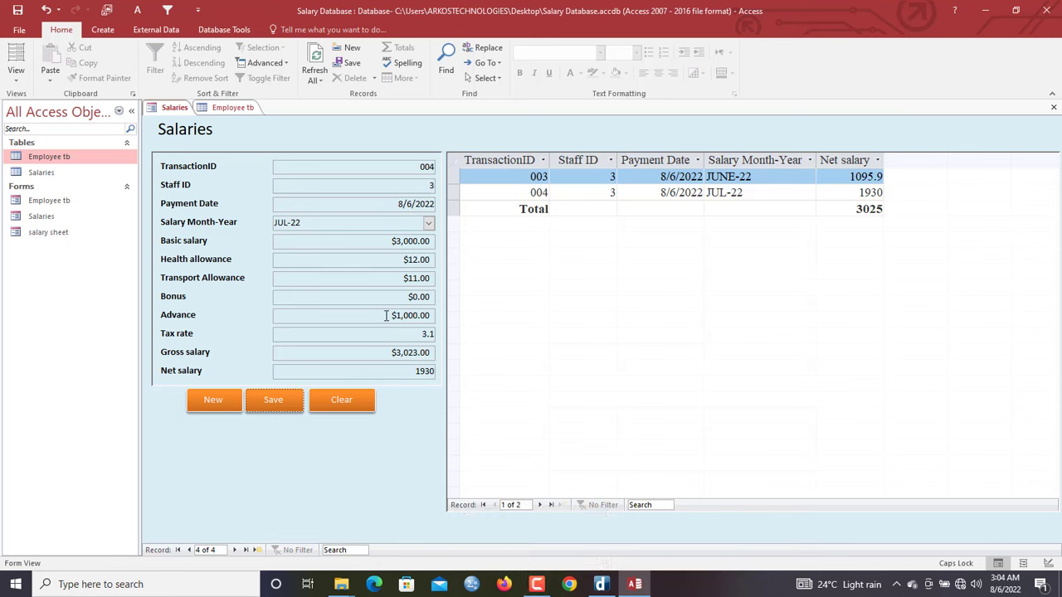
pyautogui.moveTo(386, 315); pyautogui.dragTo(462, 313)
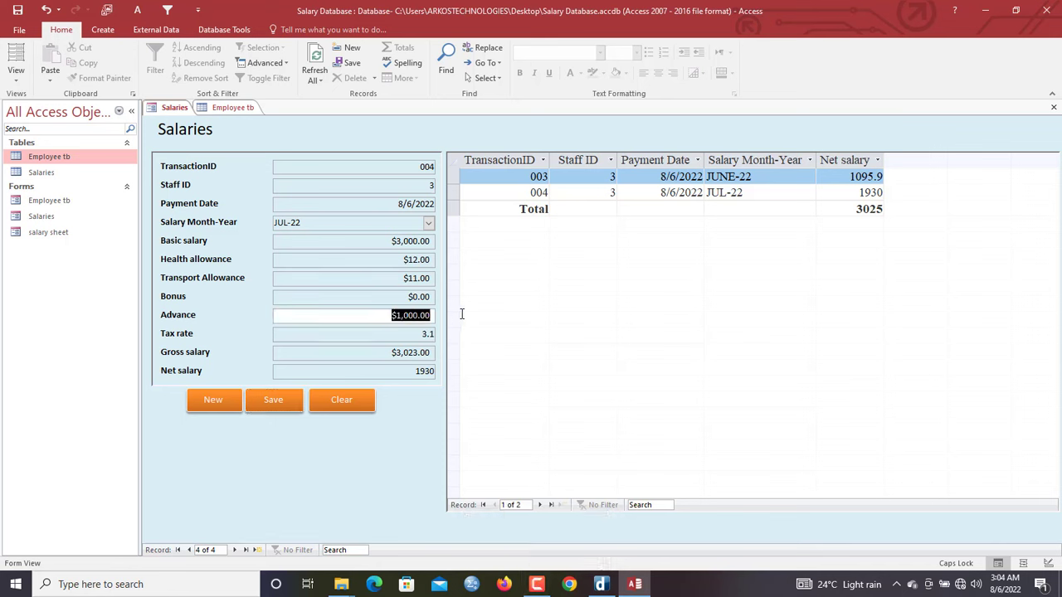
pyautogui.doubleClick(399, 373)
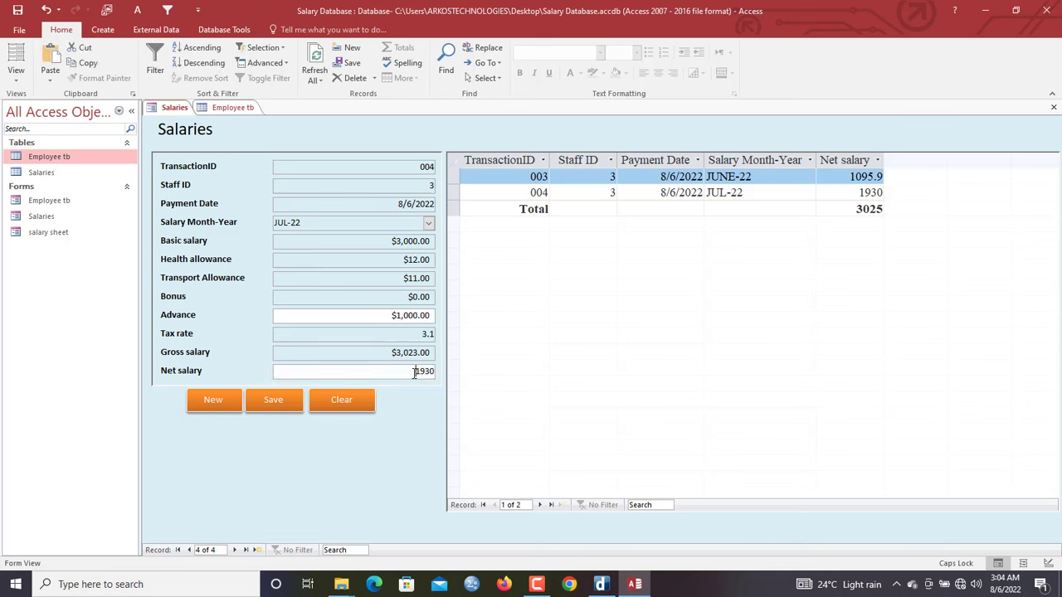
# In Design View, set the Net salary text box's Format property to Currency
pyautogui.rightClick(312, 127)
pyautogui.click(348, 165)
pyautogui.click(360, 413)
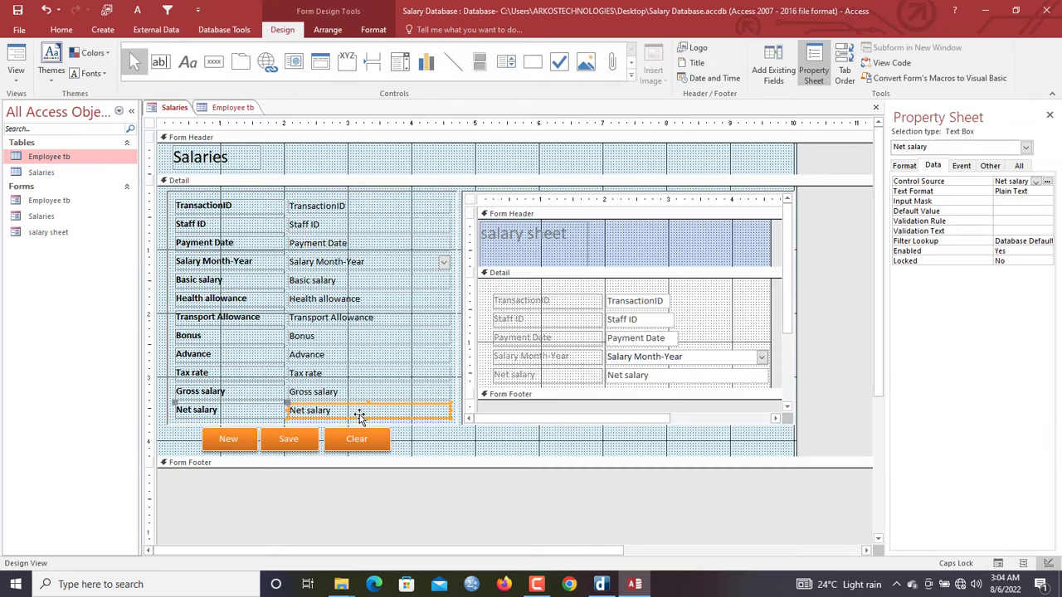
pyautogui.click(906, 166)
pyautogui.click(1036, 182)
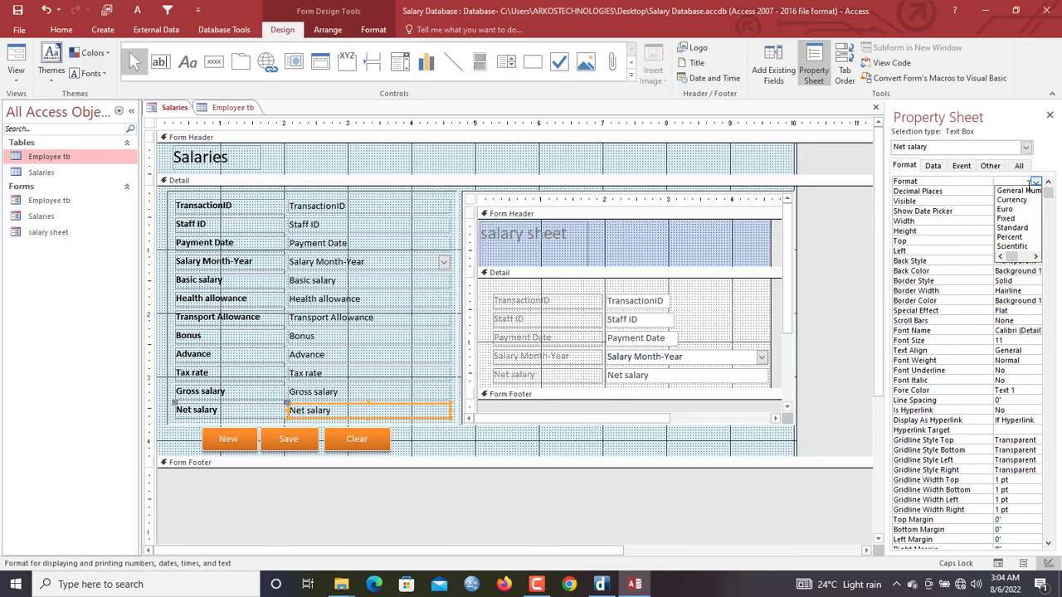
pyautogui.click(1013, 199)
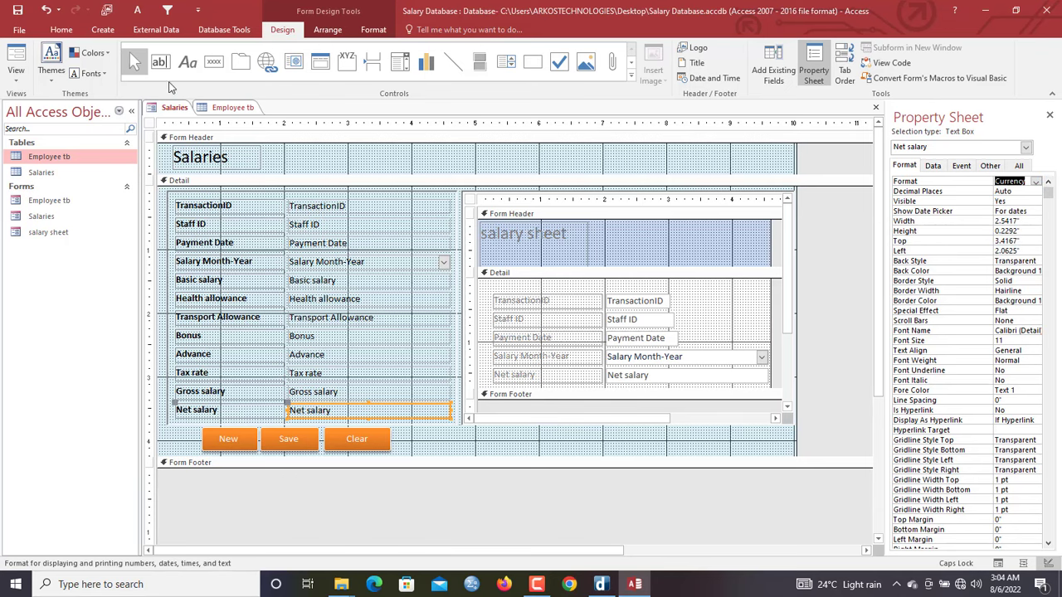
# Return to Form View and save the record again, now showing $1,930.00 net salary
pyautogui.rightClick(181, 112)
pyautogui.click(212, 166)
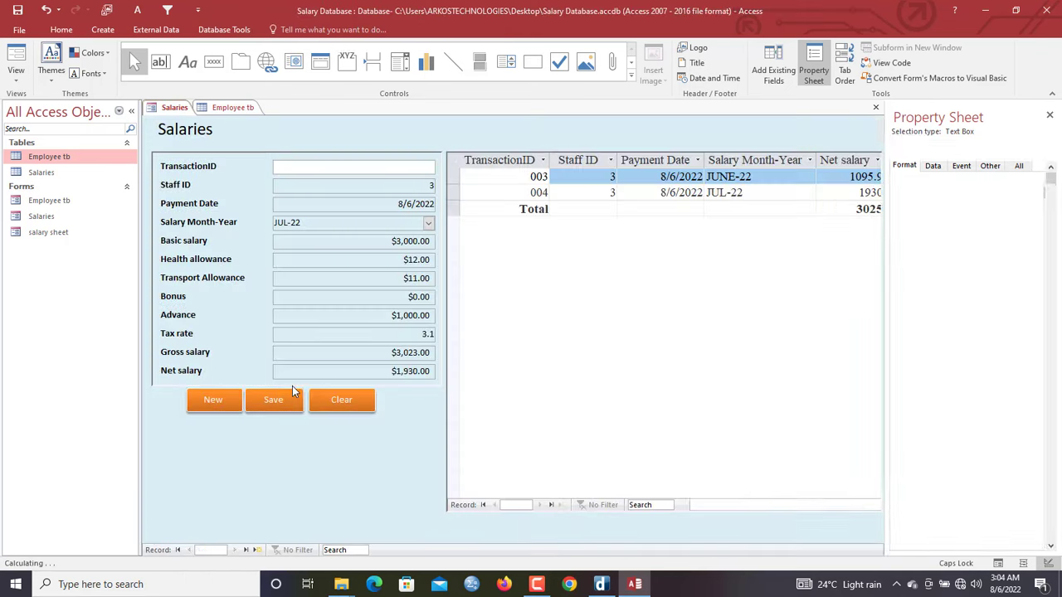
pyautogui.hotkey('shift', 'Tab')
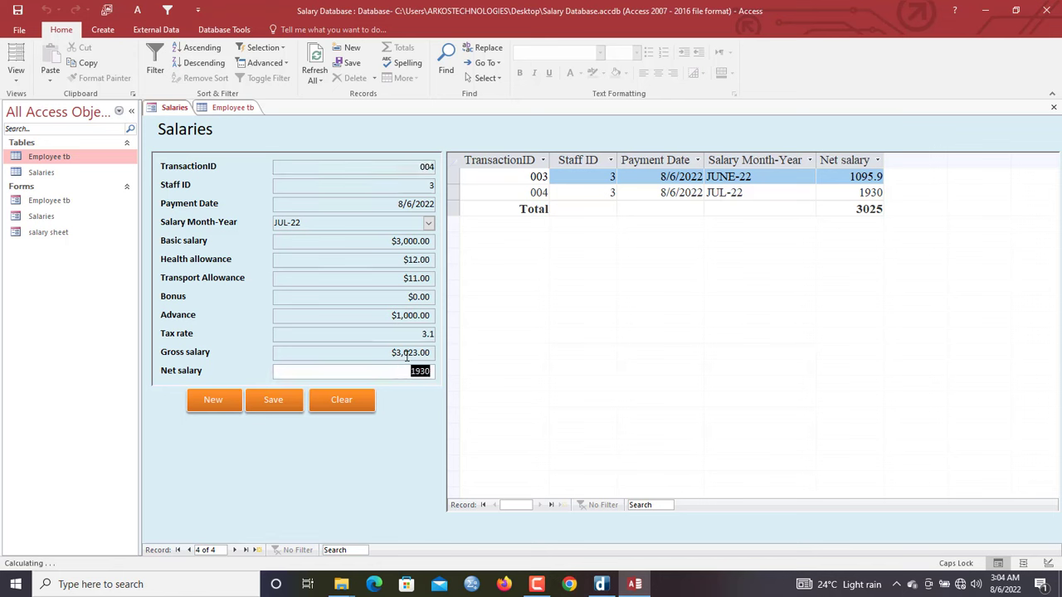
pyautogui.hotkey('shift', 'Tab')
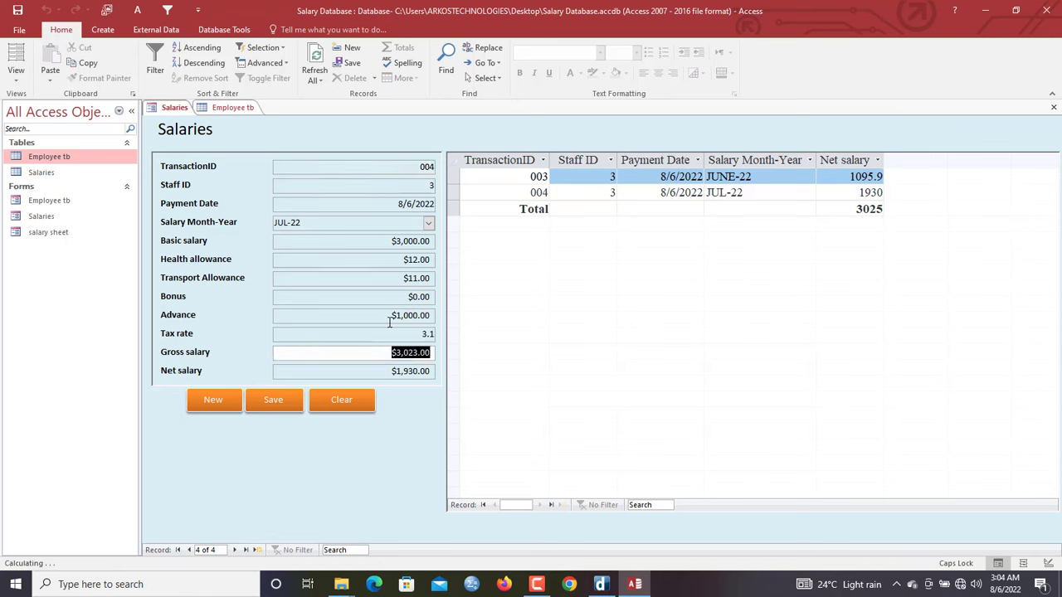
pyautogui.click(389, 320)
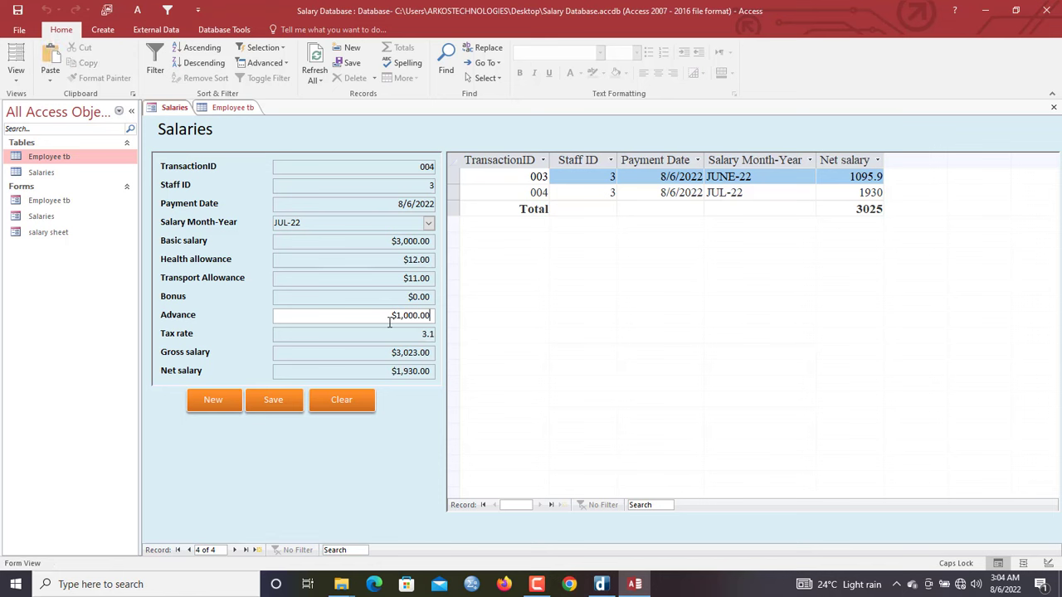
pyautogui.click(274, 402)
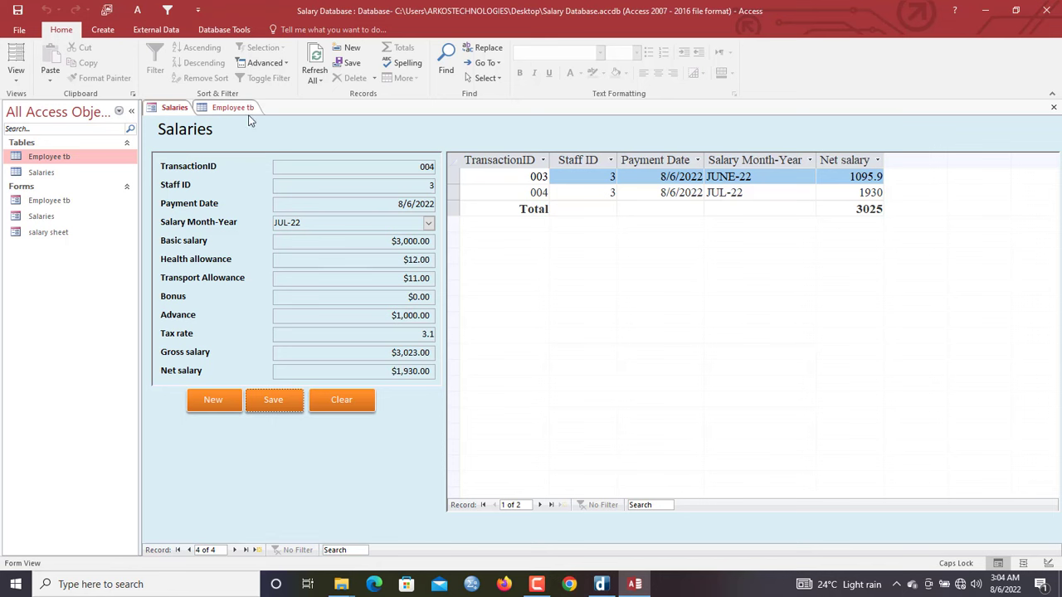
# Close all forms, saving the changes to the Salaries form design
pyautogui.click(177, 112)
pyautogui.rightClick(177, 114)
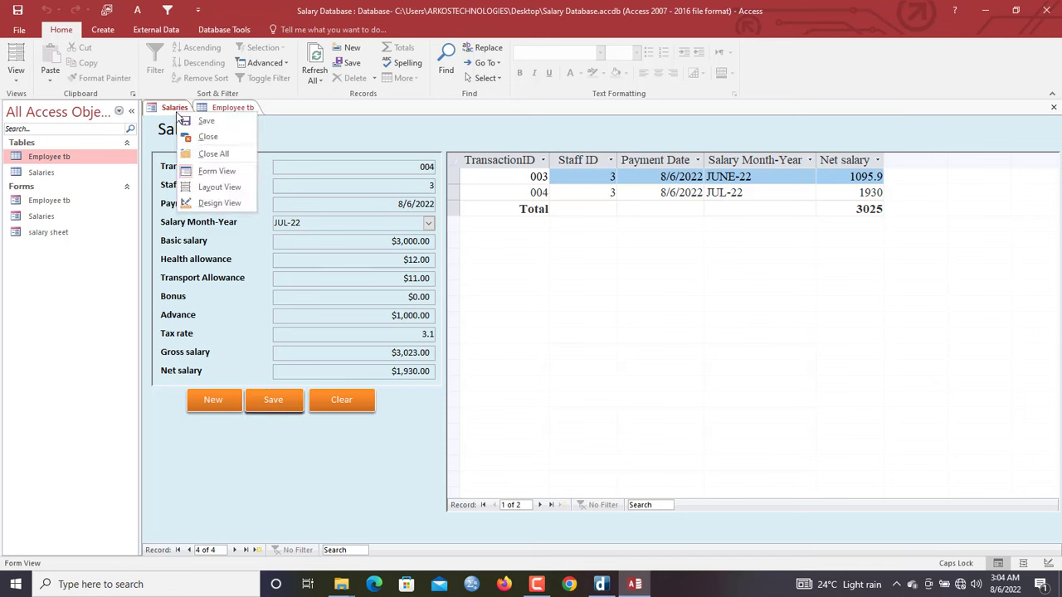
pyautogui.click(213, 155)
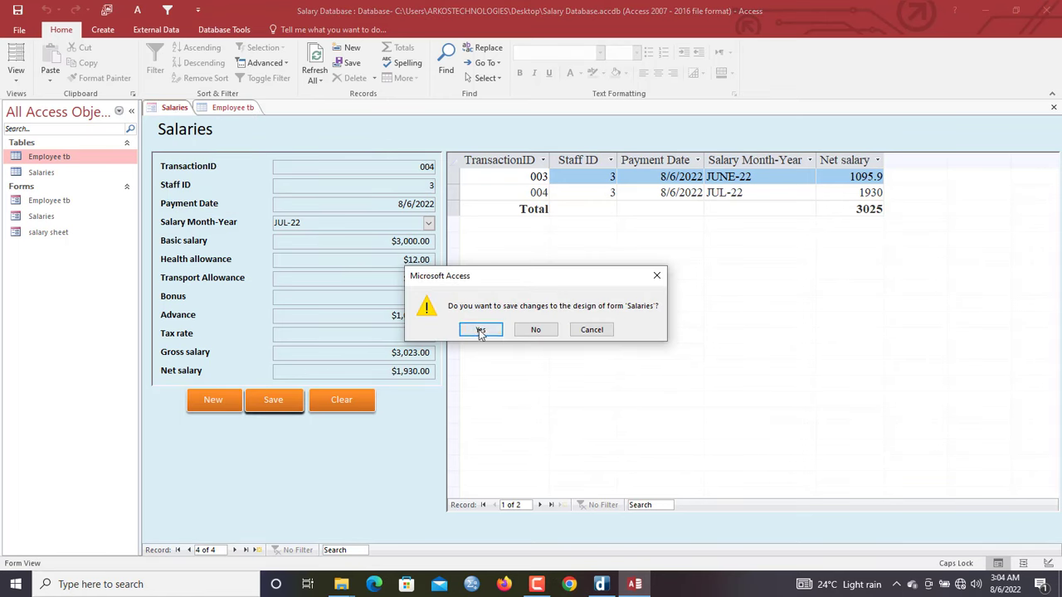
pyautogui.click(453, 324)
# Open the Employee tb form and close it again with Close All
pyautogui.doubleClick(48, 200)
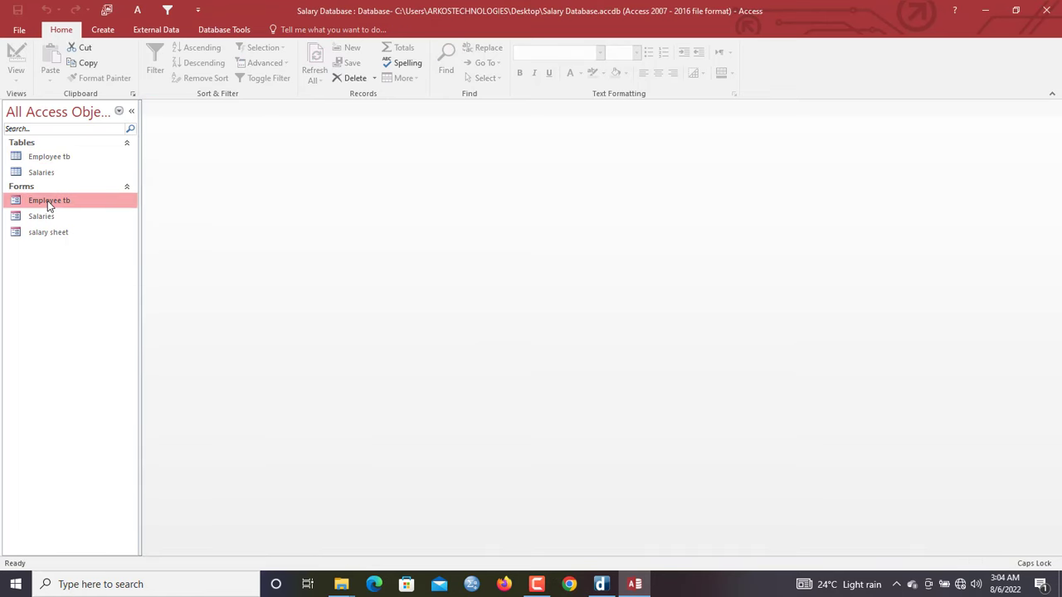
pyautogui.click(193, 111)
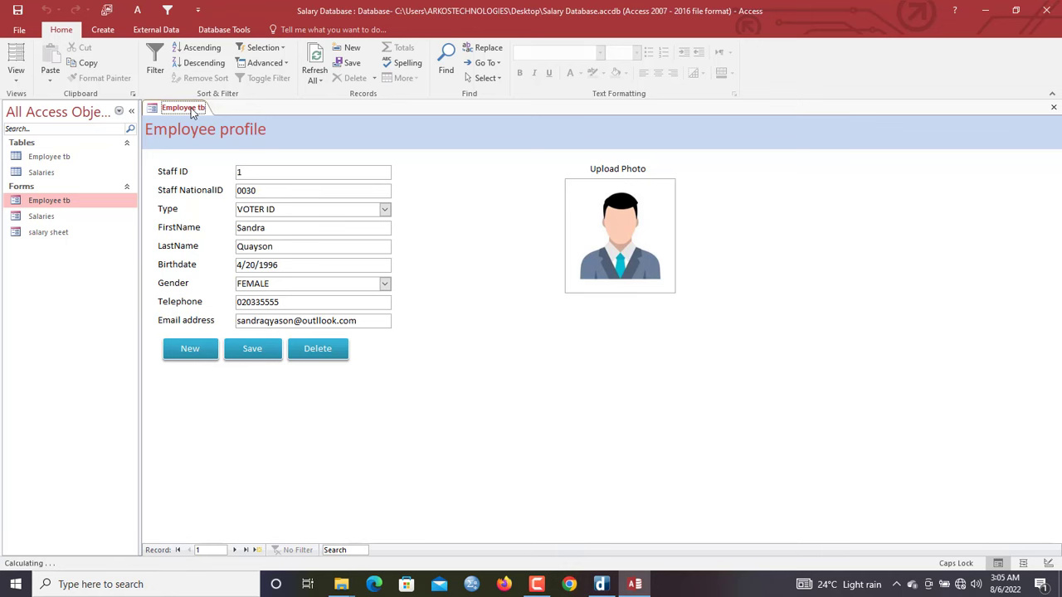
pyautogui.rightClick(192, 111)
pyautogui.click(211, 155)
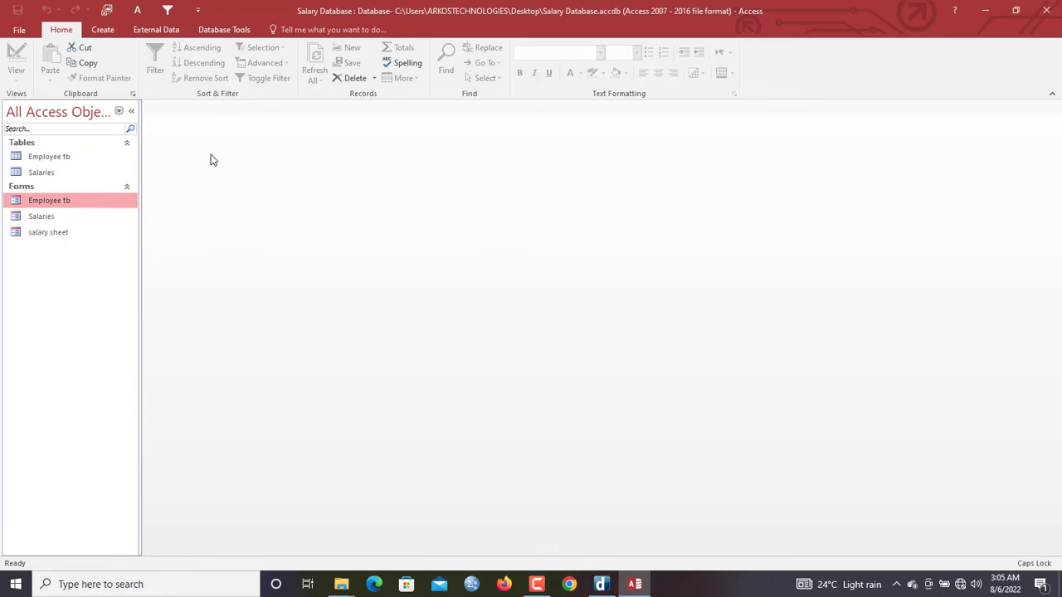
# Copy the Employee tb form and paste it as a new form named employee_salary
pyautogui.rightClick(65, 204)
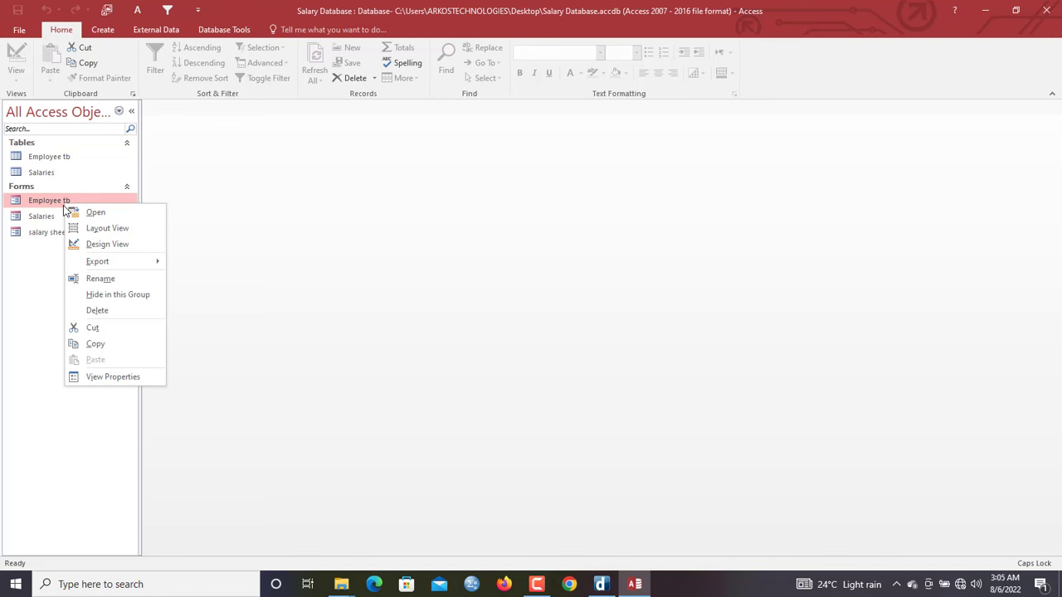
pyautogui.click(95, 343)
pyautogui.hotkey('ctrl', 'v')
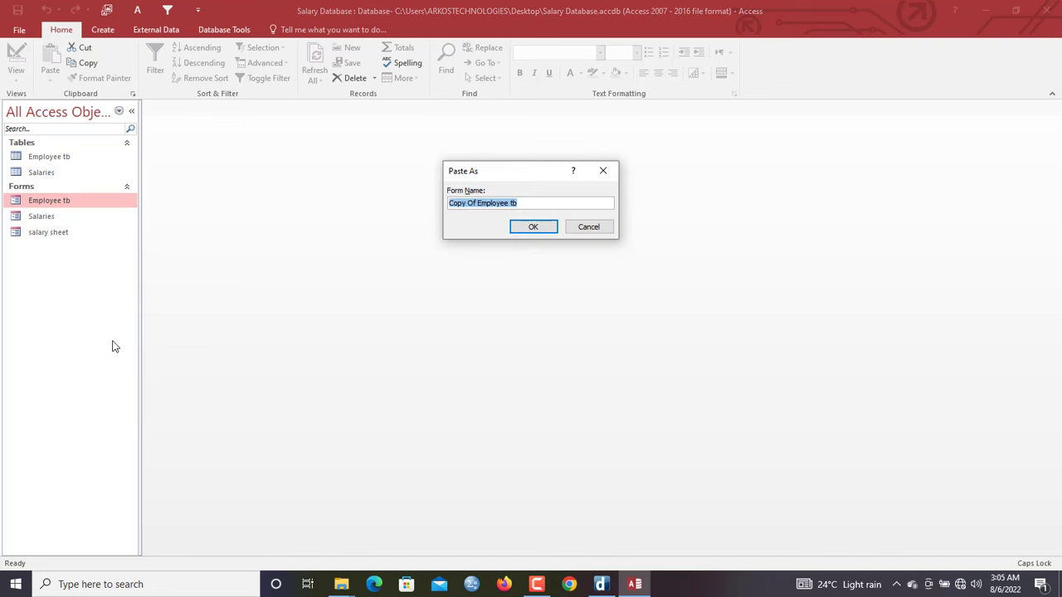
pyautogui.write('EMPL')
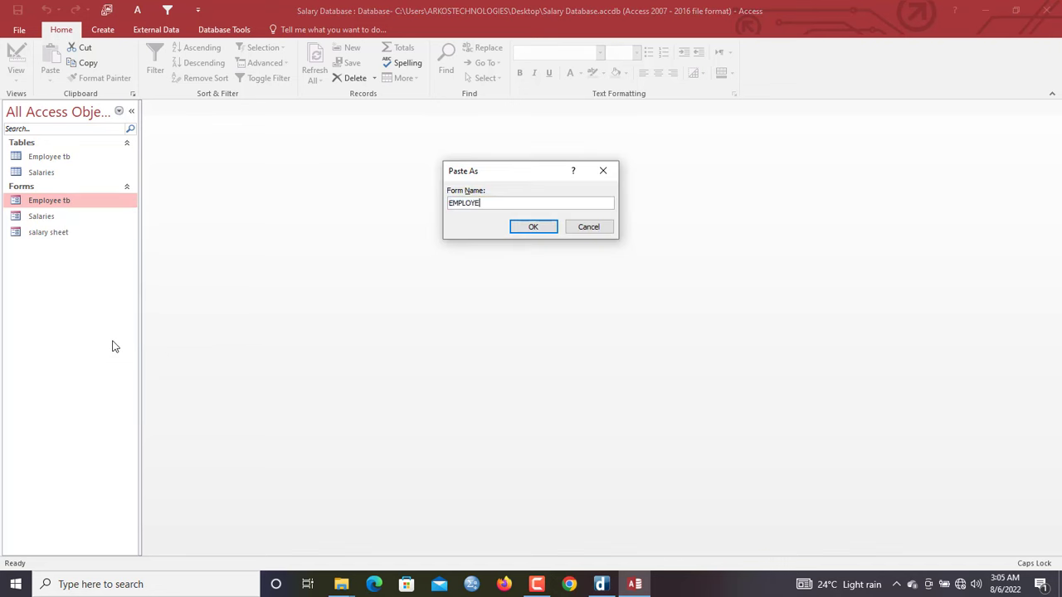
pyautogui.write('OY')
pyautogui.press('BackSpace')
pyautogui.press('BackSpace')
pyautogui.press('BackSpace')
pyautogui.press('BackSpace')
pyautogui.press('BackSpace')
pyautogui.press('BackSpace')
pyautogui.press('capslock')
pyautogui.write('e')
pyautogui.press('Return')
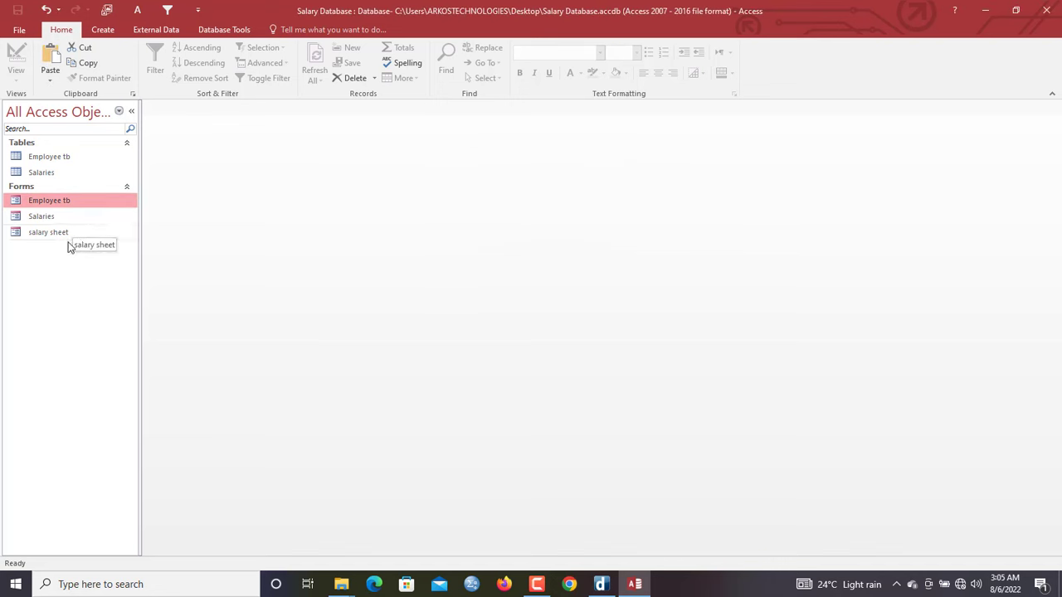
# Open and close the Salaries and salary sheet forms, leaving no form open
pyautogui.doubleClick(54, 218)
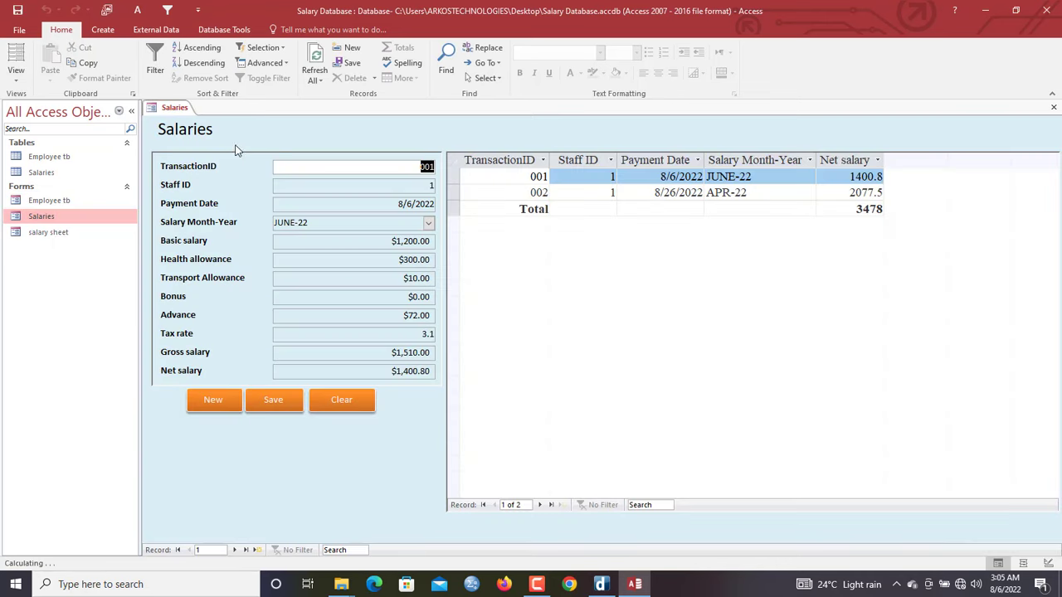
pyautogui.rightClick(188, 106)
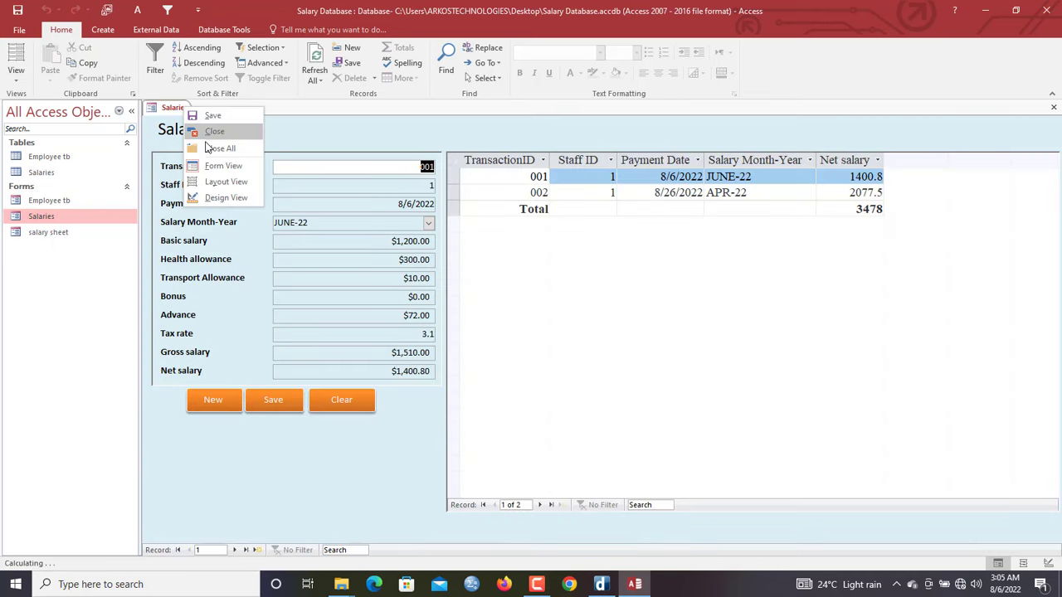
pyautogui.click(202, 151)
pyautogui.doubleClick(78, 234)
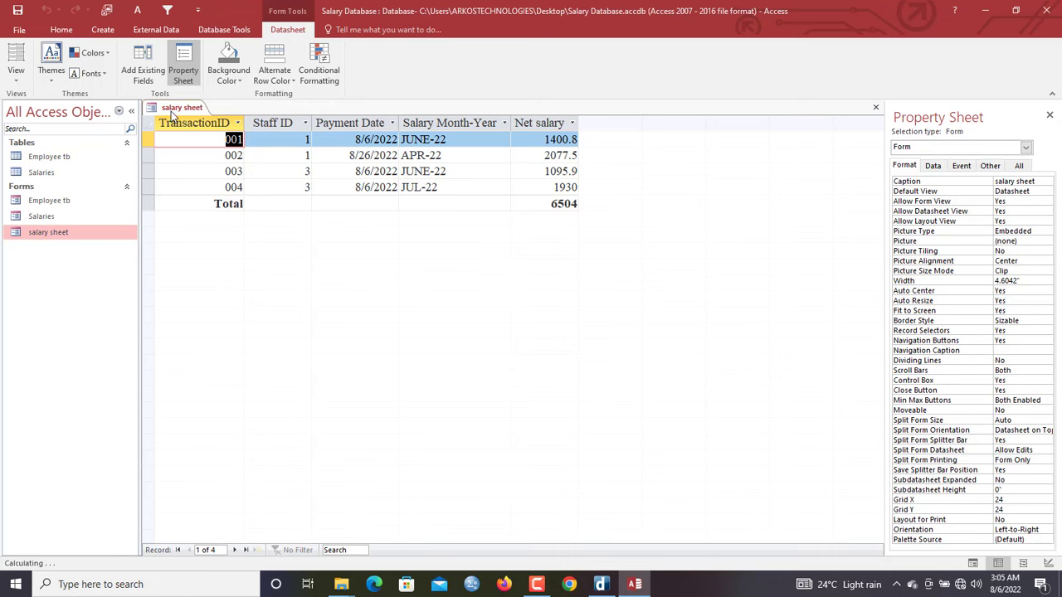
pyautogui.rightClick(172, 111)
pyautogui.click(207, 153)
# Paste a copy of the Employee tb form under the name Employee_salary2
pyautogui.click(39, 202)
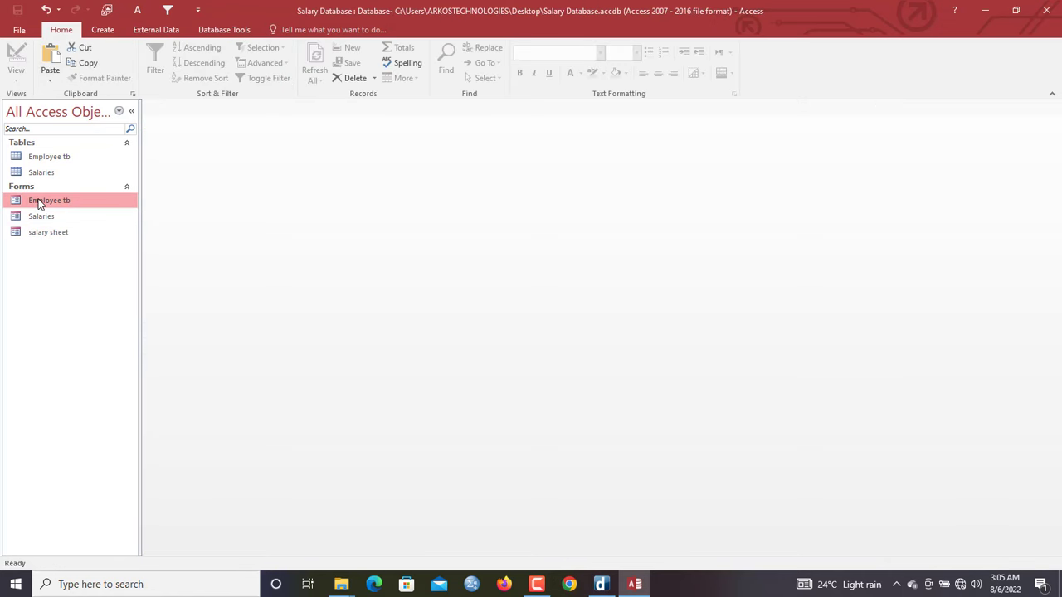
pyautogui.hotkey('ctrl', 'v')
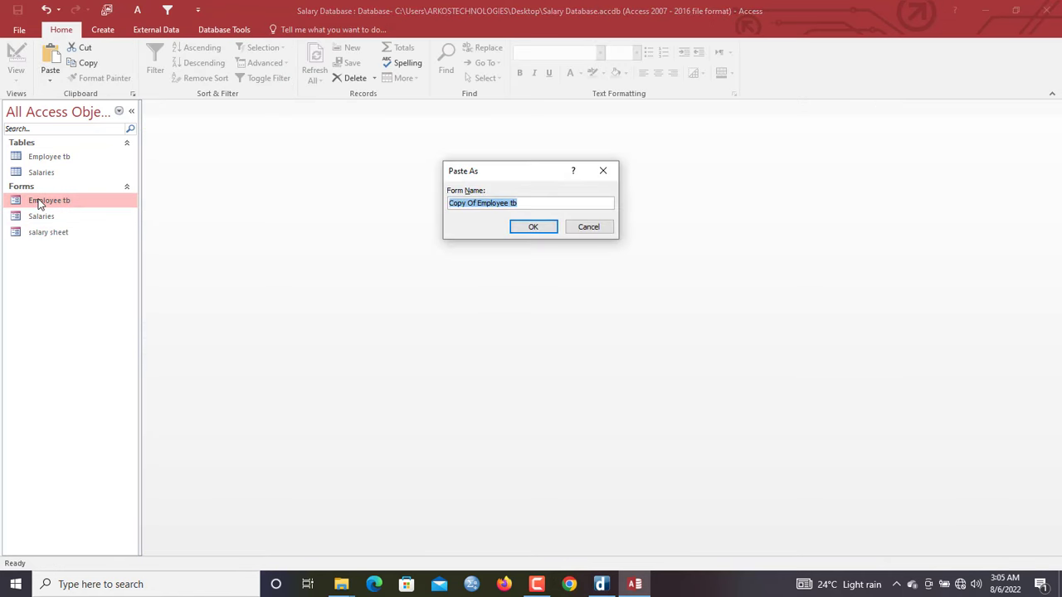
pyautogui.write('Employee_salary2')
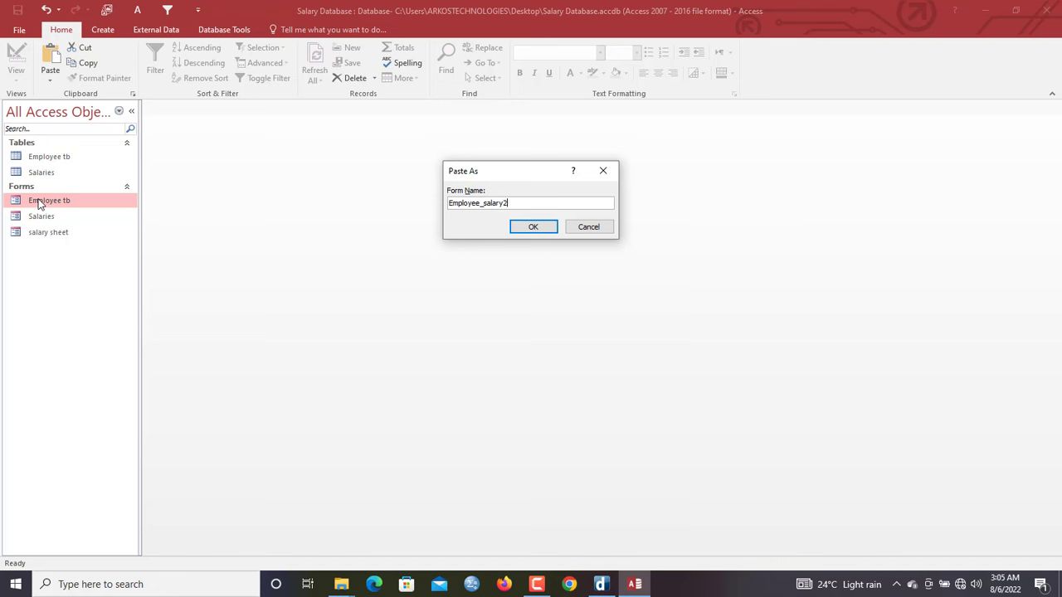
pyautogui.press('Return')
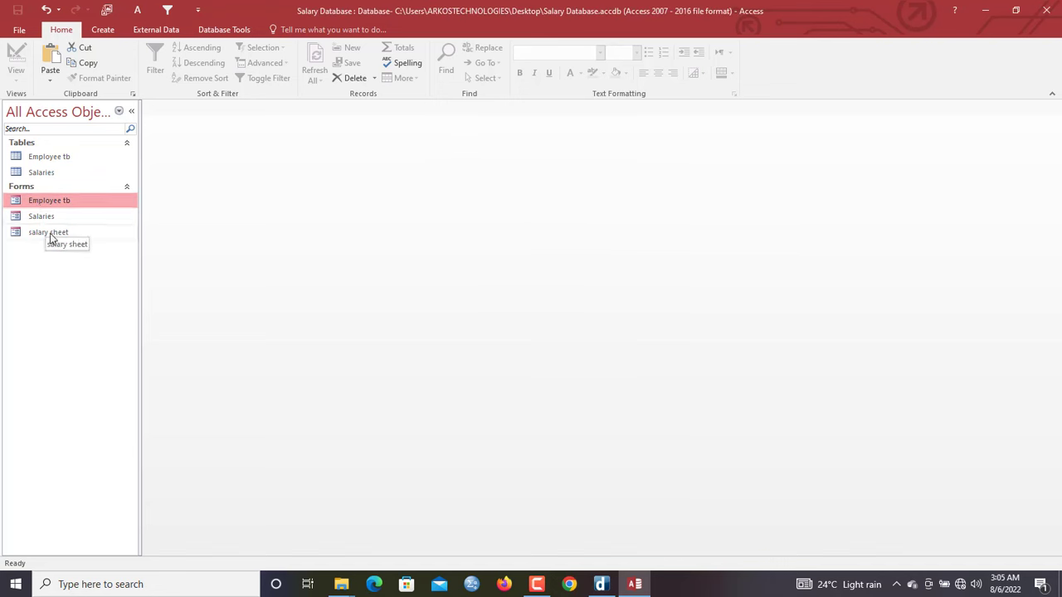
pyautogui.click(52, 232)
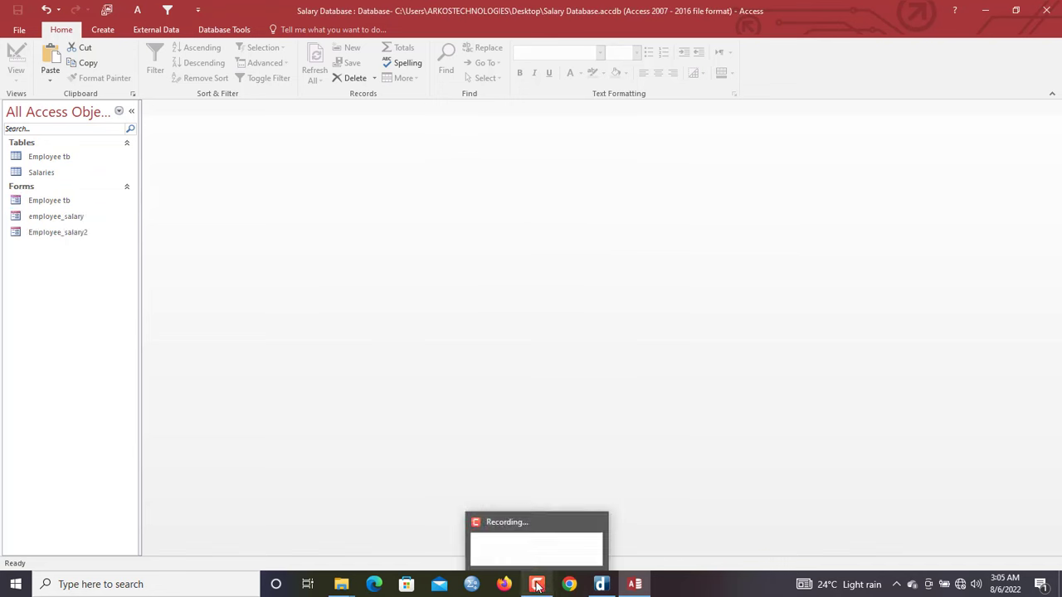
# Open the new Employee_salary2 form to check the copy
pyautogui.click(76, 233)
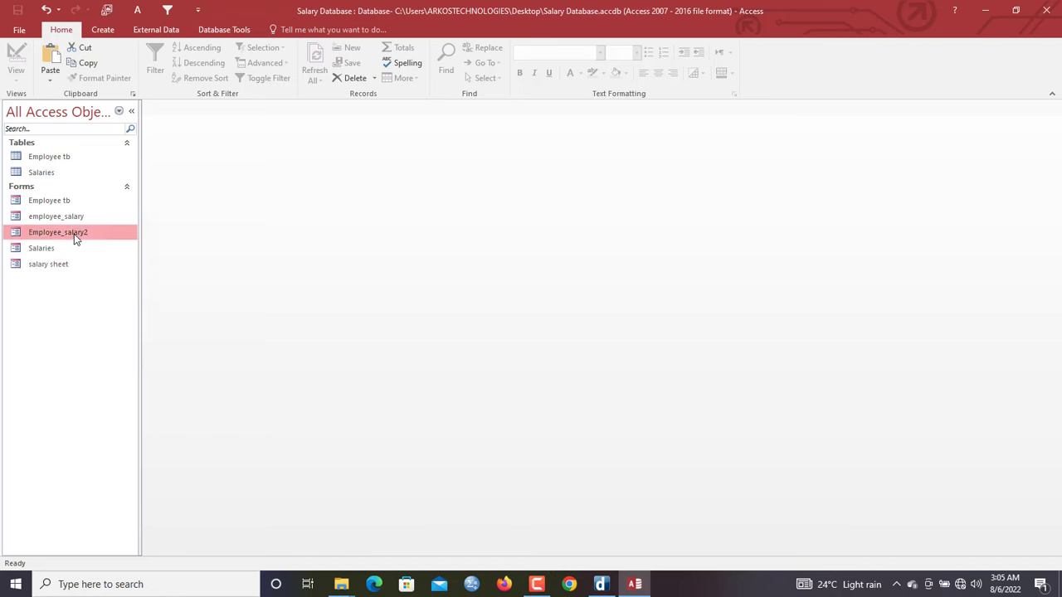
pyautogui.moveTo(549, 594)
pyautogui.click(55, 218)
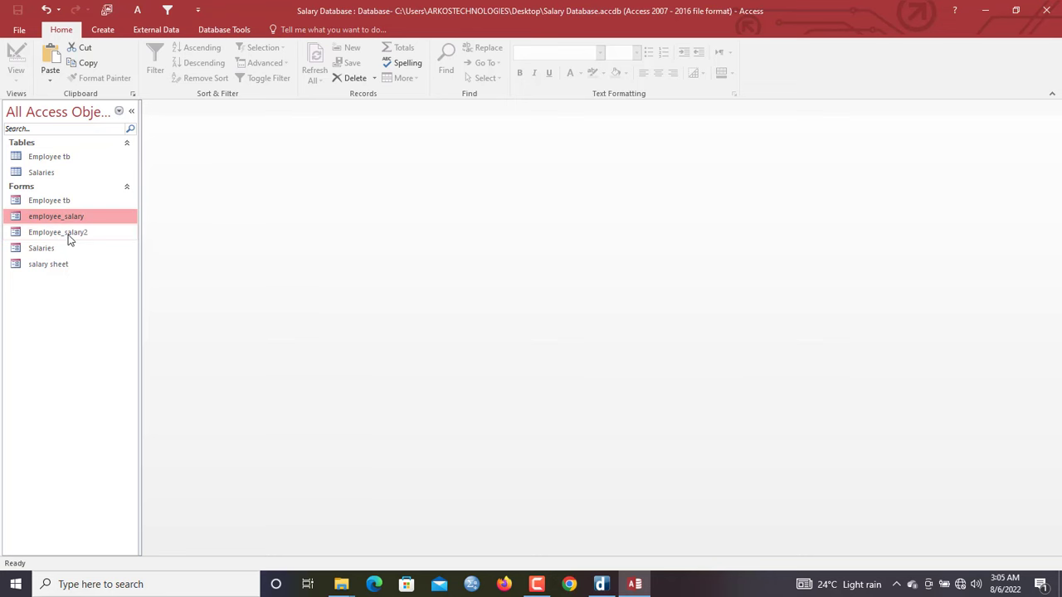
pyautogui.click(70, 238)
pyautogui.doubleClick(69, 238)
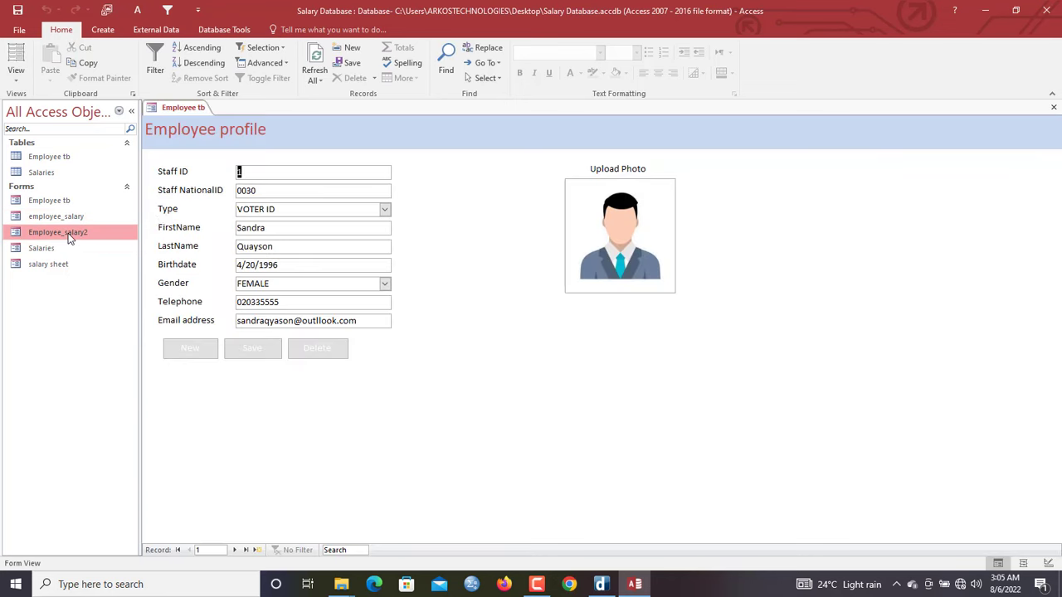
# Close all open forms and call up the options for the employee_salary form
pyautogui.rightClick(175, 111)
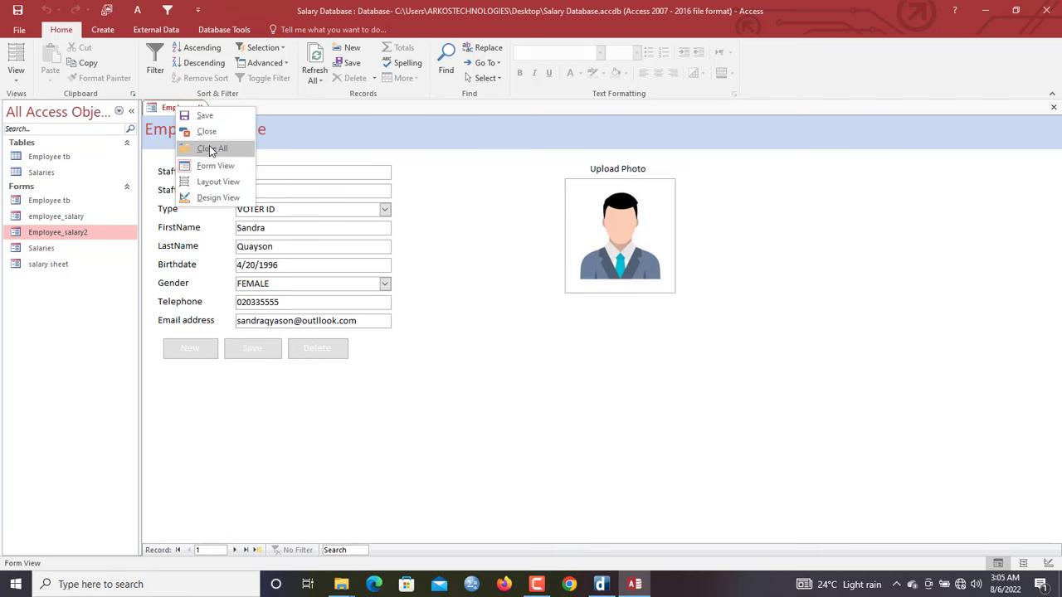
pyautogui.click(68, 218)
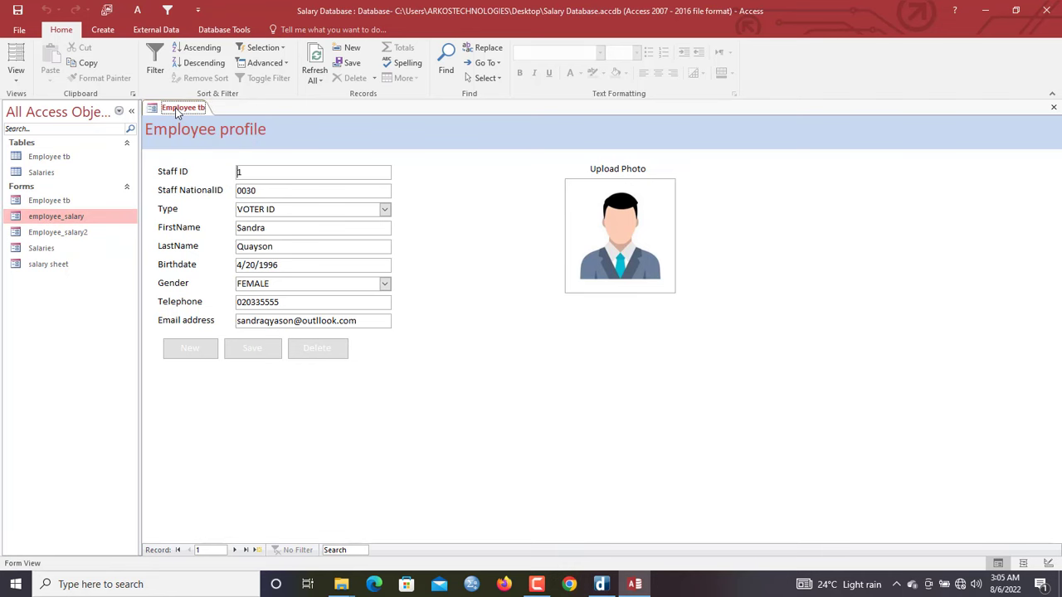
pyautogui.rightClick(176, 109)
pyautogui.click(199, 146)
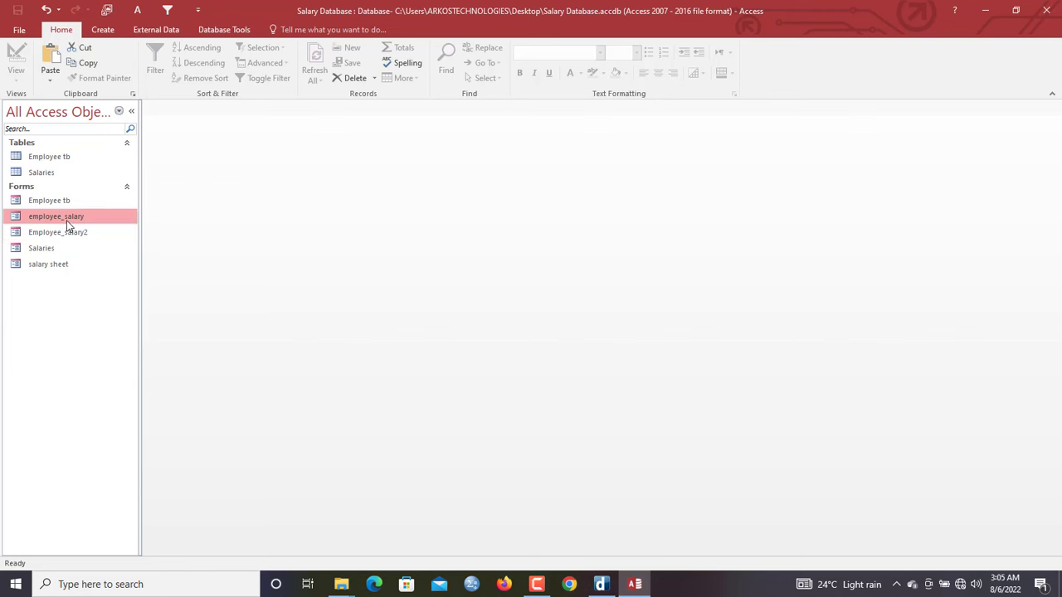
pyautogui.rightClick(67, 221)
# Permanently delete employee_salary and open Employee_salary2 in Design View
pyautogui.click(114, 326)
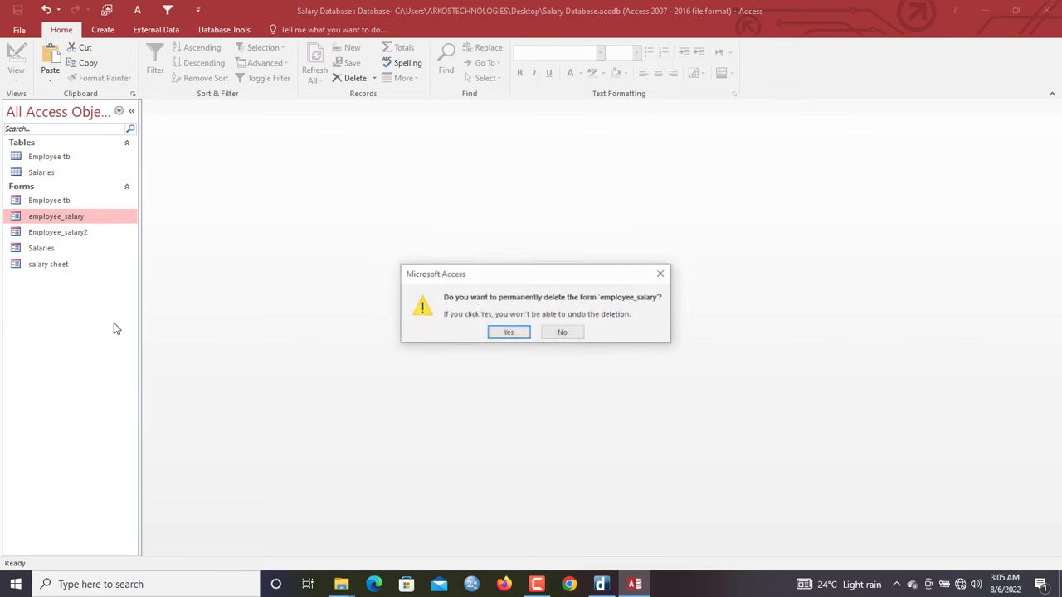
pyautogui.click(510, 333)
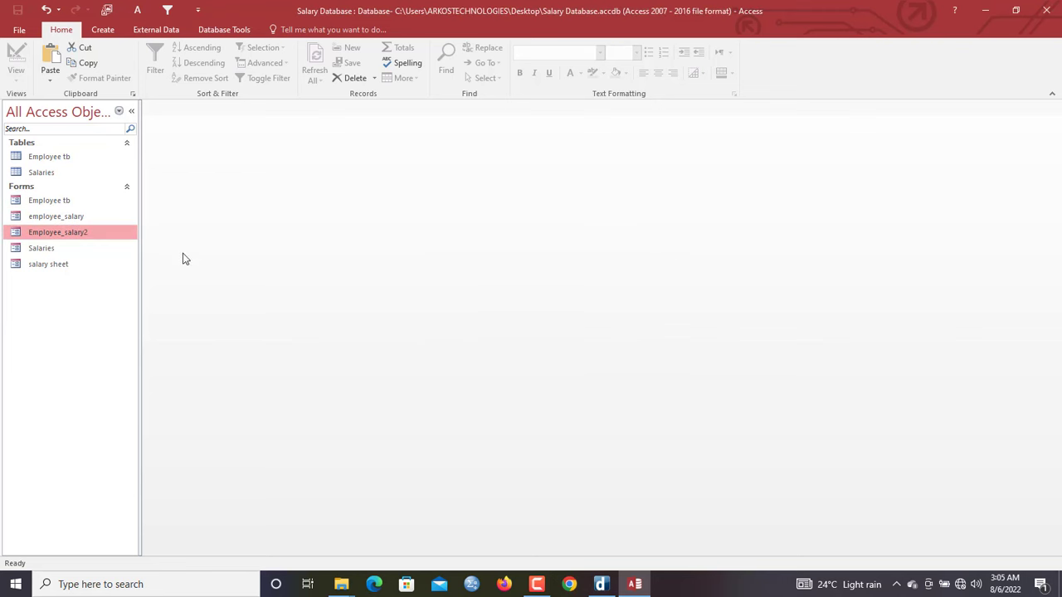
pyautogui.click(70, 221)
pyautogui.doubleClick(73, 233)
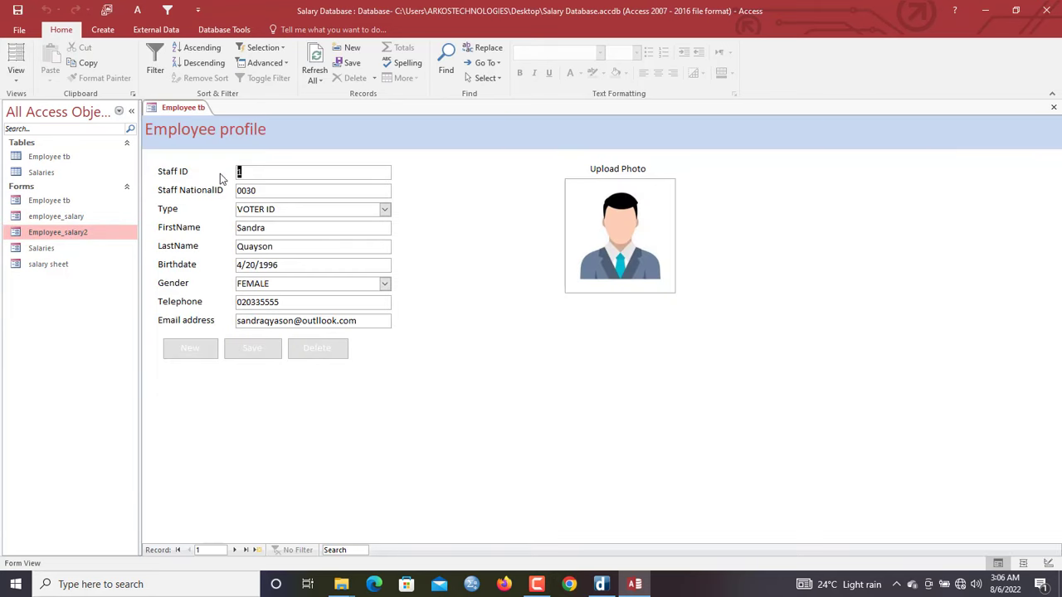
pyautogui.rightClick(226, 142)
pyautogui.click(254, 184)
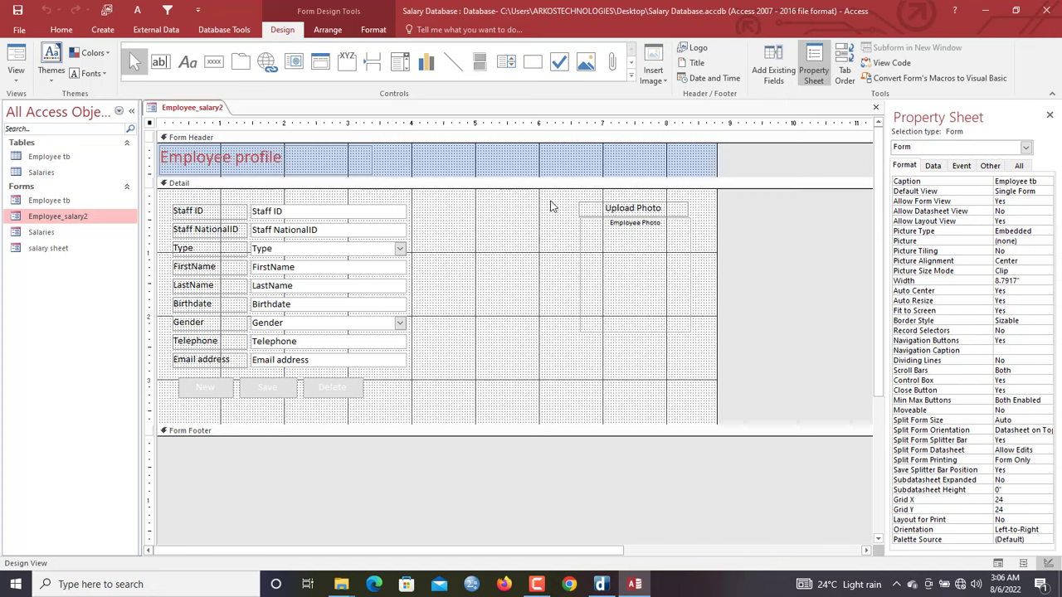
# Delete the Employee profile title and move Staff ID through LastName into a resized Form Header
pyautogui.click(297, 158)
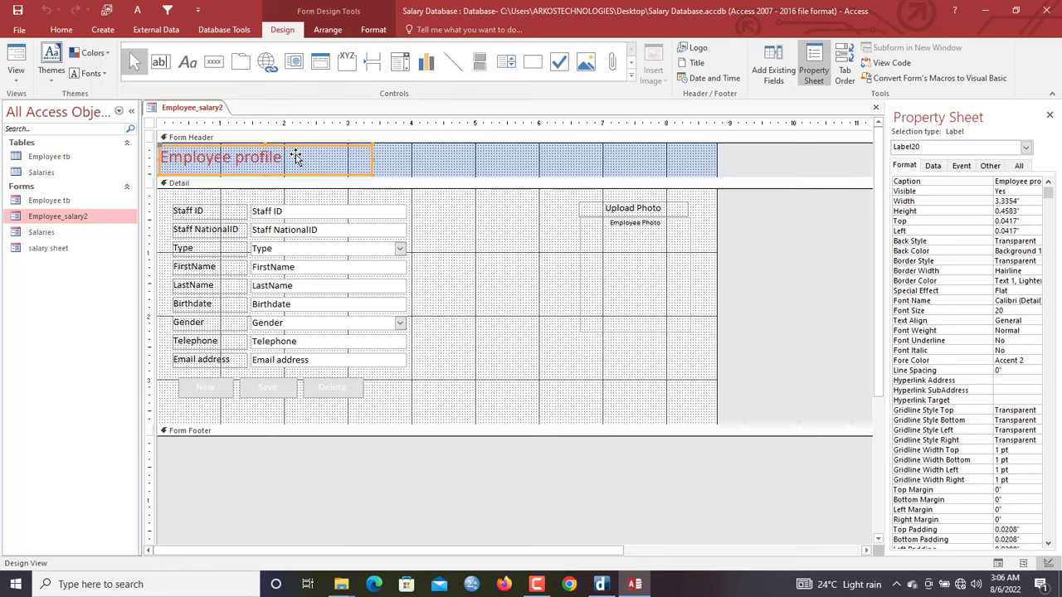
pyautogui.press('Delete')
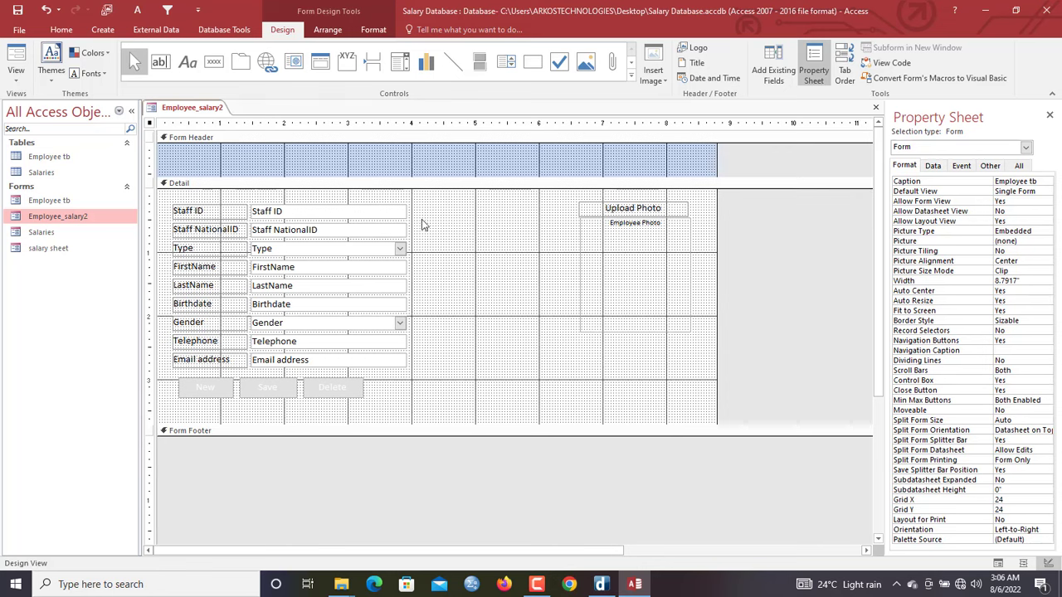
pyautogui.moveTo(421, 210); pyautogui.dragTo(238, 166)
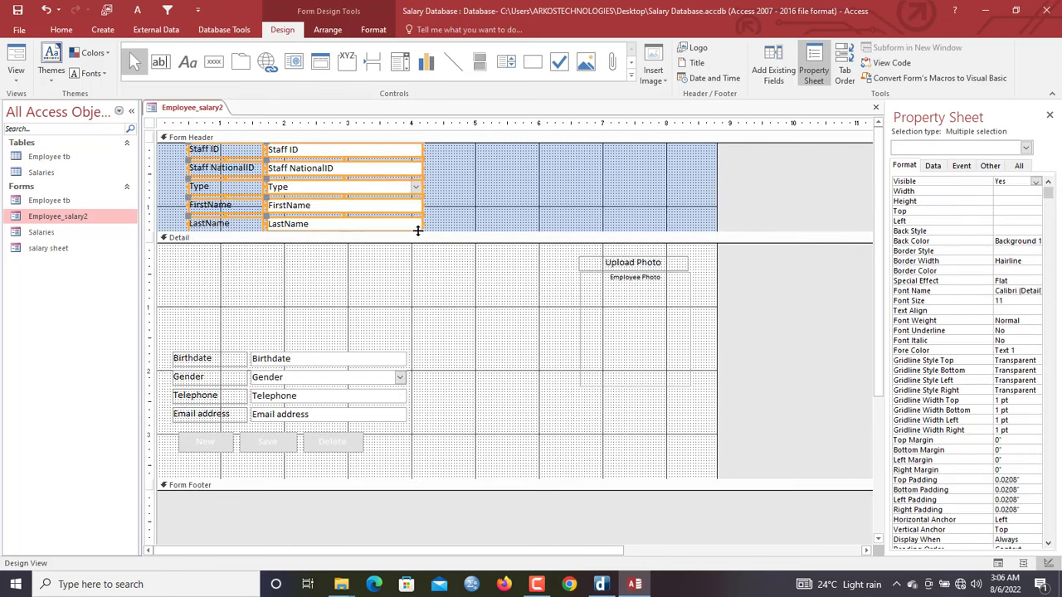
pyautogui.moveTo(420, 231); pyautogui.dragTo(243, 225)
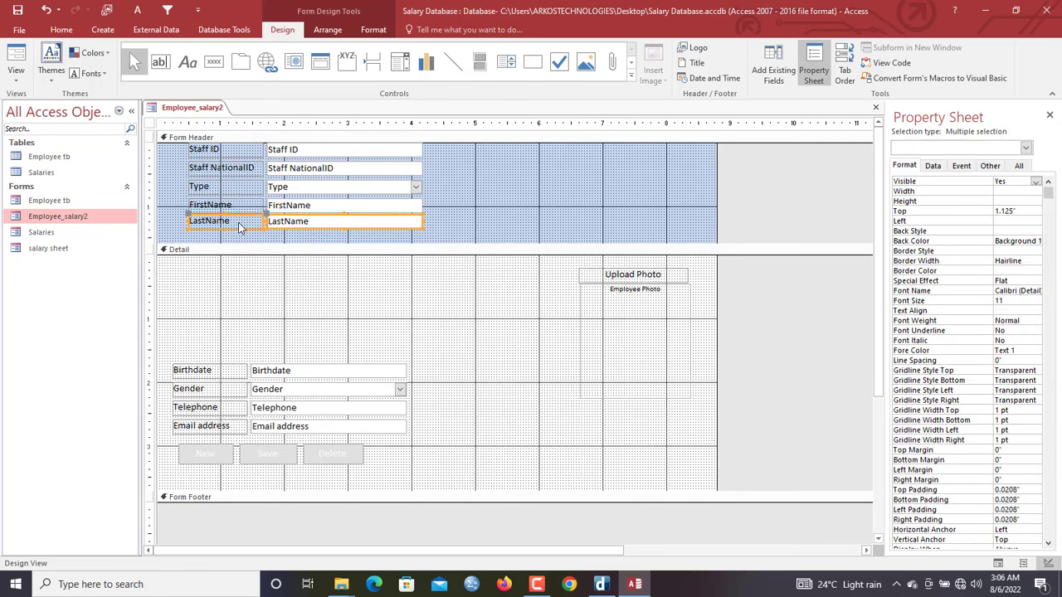
pyautogui.moveTo(313, 237); pyautogui.dragTo(246, 207)
pyautogui.moveTo(331, 237); pyautogui.dragTo(228, 187)
pyautogui.moveTo(305, 229); pyautogui.dragTo(243, 166)
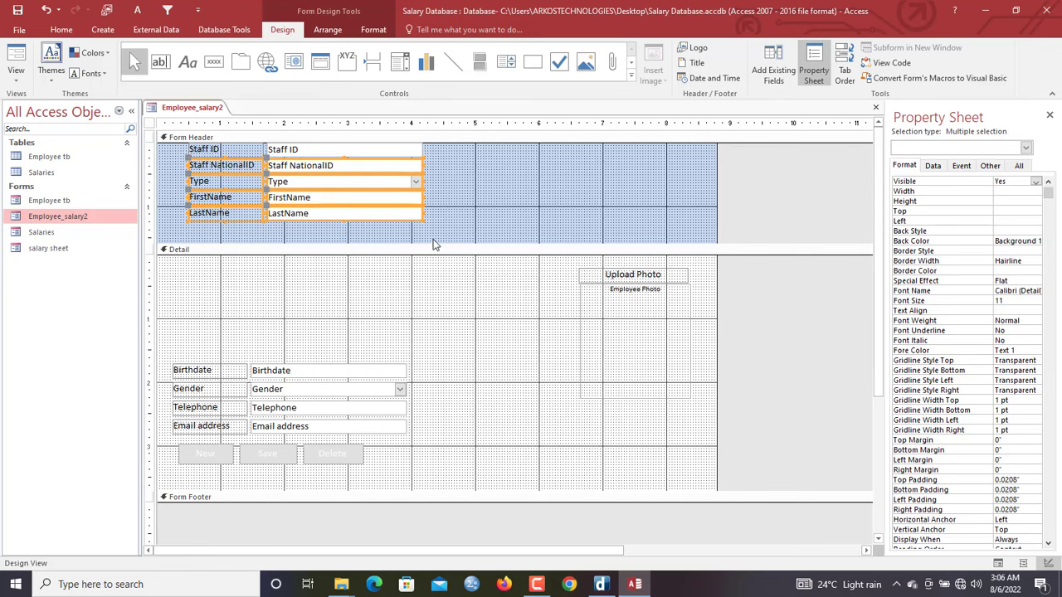
pyautogui.moveTo(433, 245); pyautogui.dragTo(190, 143)
pyautogui.moveTo(432, 232); pyautogui.dragTo(429, 227)
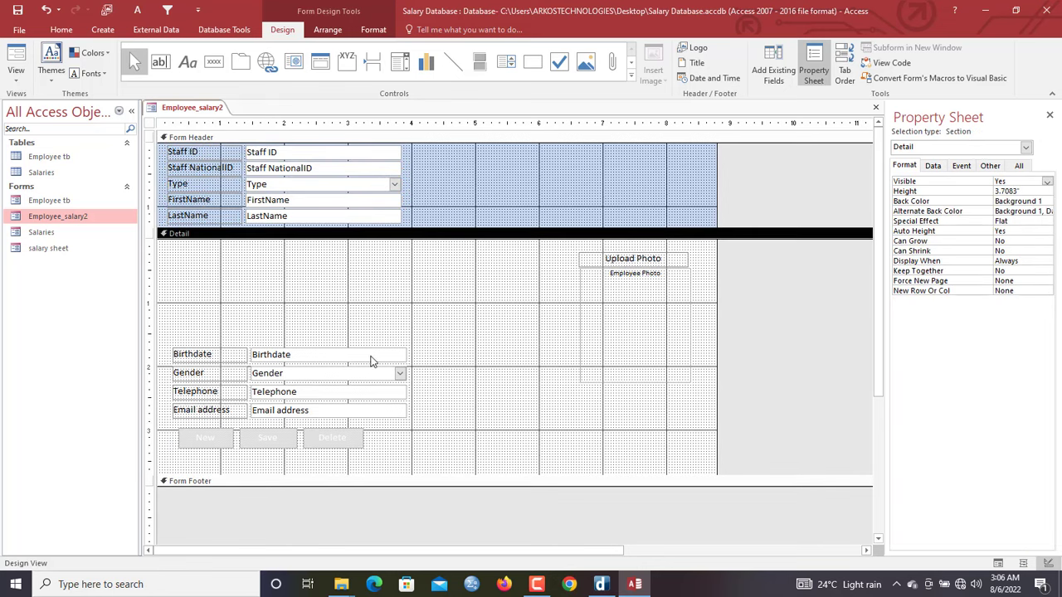
# Delete the Birthdate through Email address fields and move the photo and Upload Photo label into the header
pyautogui.moveTo(404, 442); pyautogui.dragTo(178, 353)
pyautogui.press('Delete')
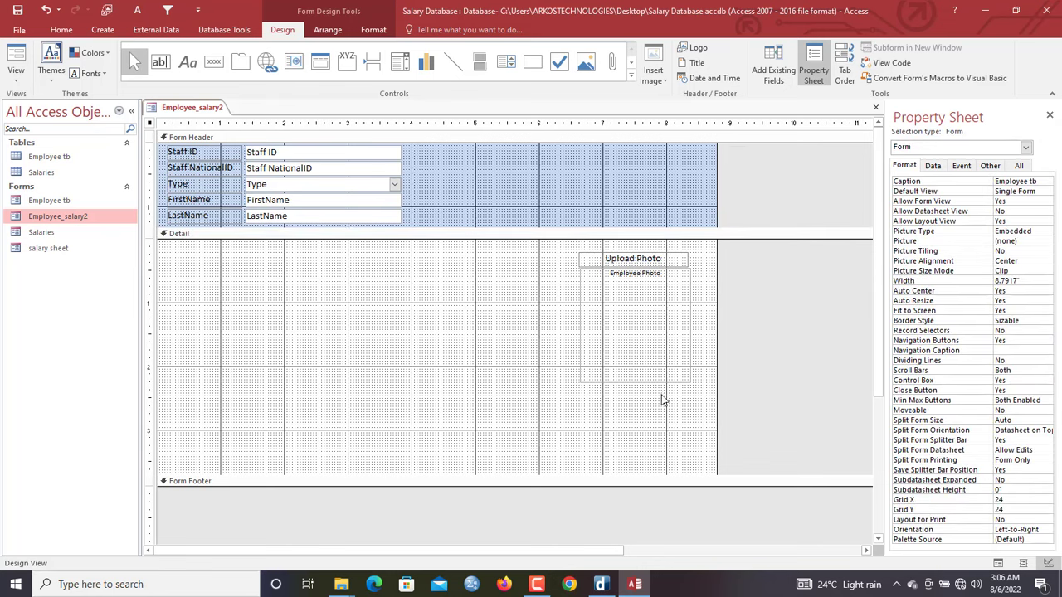
pyautogui.moveTo(662, 399); pyautogui.dragTo(576, 143)
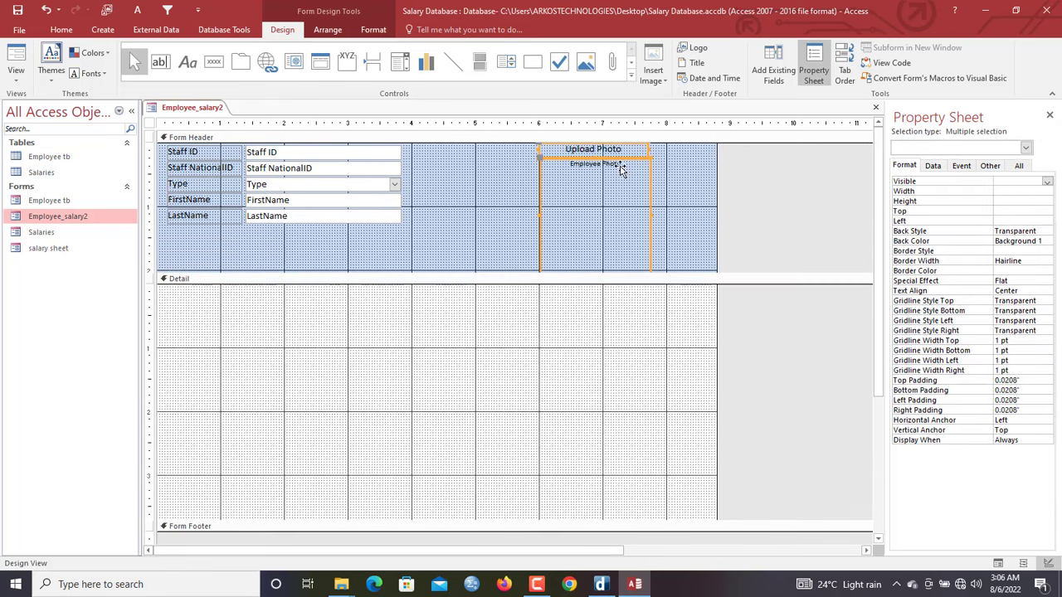
# Shorten the Employee Photo box and narrow the Upload Photo label
pyautogui.click(690, 218)
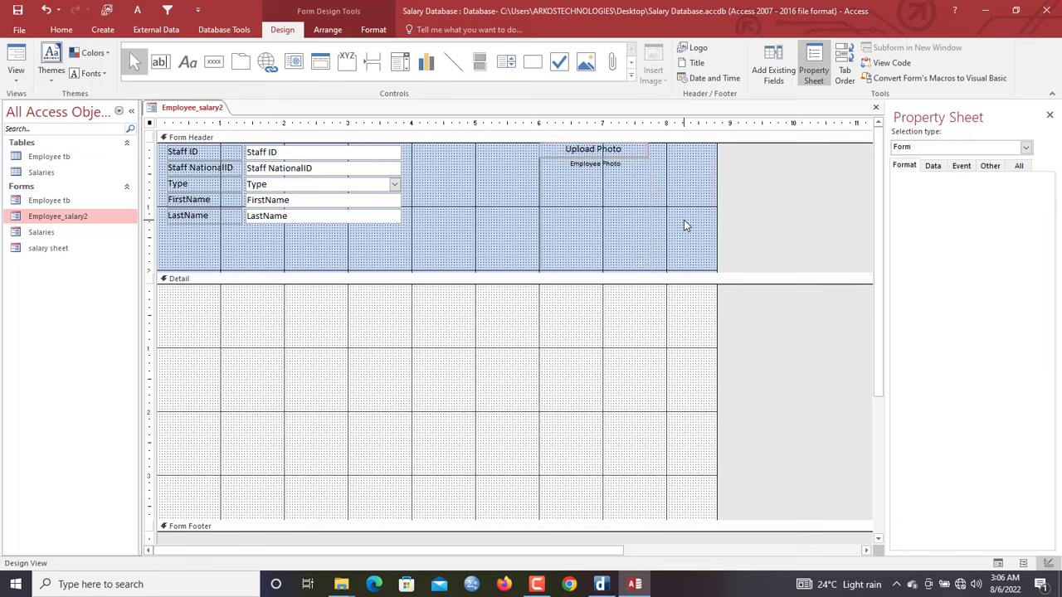
pyautogui.click(640, 263)
pyautogui.moveTo(664, 273); pyautogui.dragTo(640, 255)
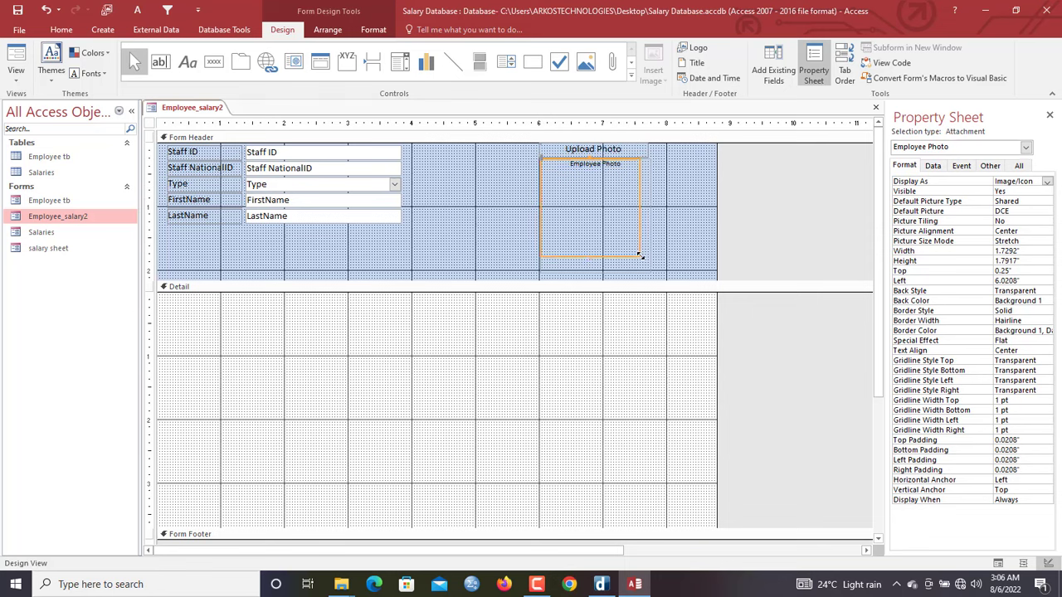
pyautogui.click(644, 148)
pyautogui.moveTo(646, 148); pyautogui.dragTo(656, 236)
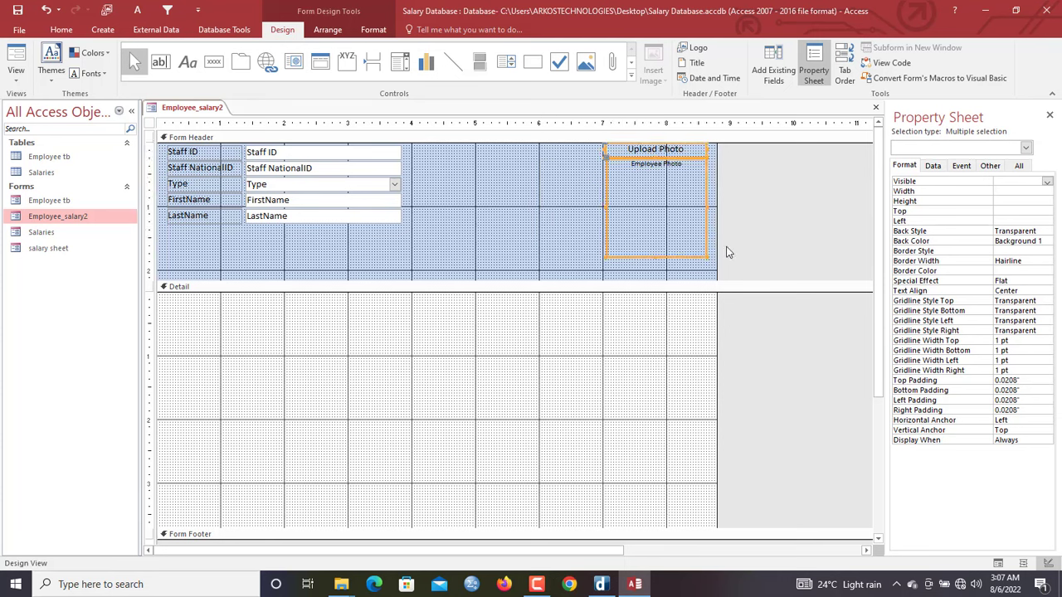
# Shorten the Form Header to 1.9167" and nudge the five staff fields down
pyautogui.moveTo(675, 277); pyautogui.dragTo(673, 263)
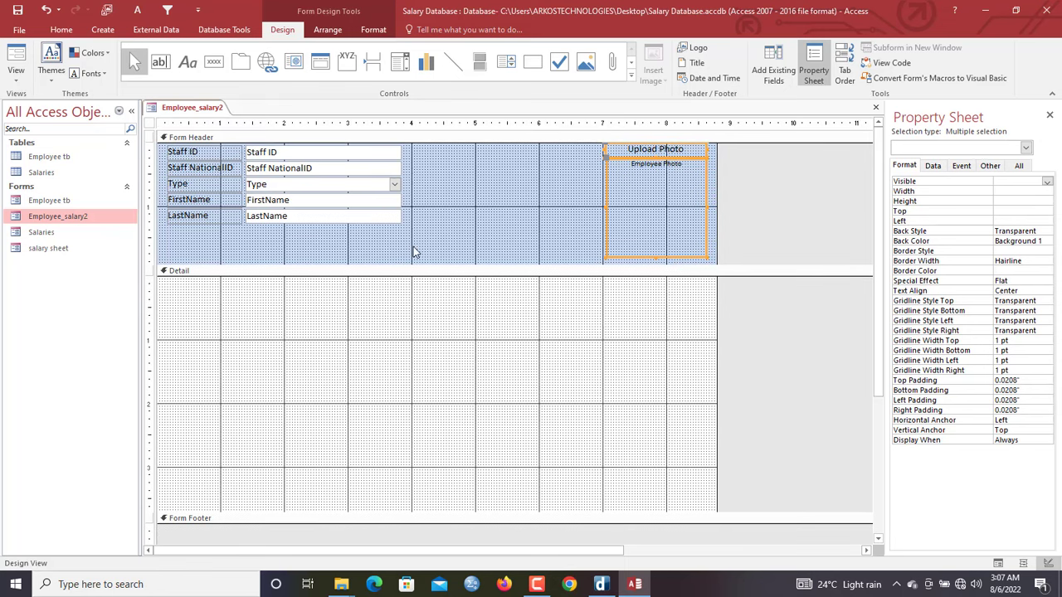
pyautogui.moveTo(413, 248); pyautogui.dragTo(175, 146)
pyautogui.press('Down')
pyautogui.press('Down')
pyautogui.press('Down')
pyautogui.press('Down')
pyautogui.press('Down')
pyautogui.press('Down')
pyautogui.press('Down')
pyautogui.press('Down')
pyautogui.press('Down')
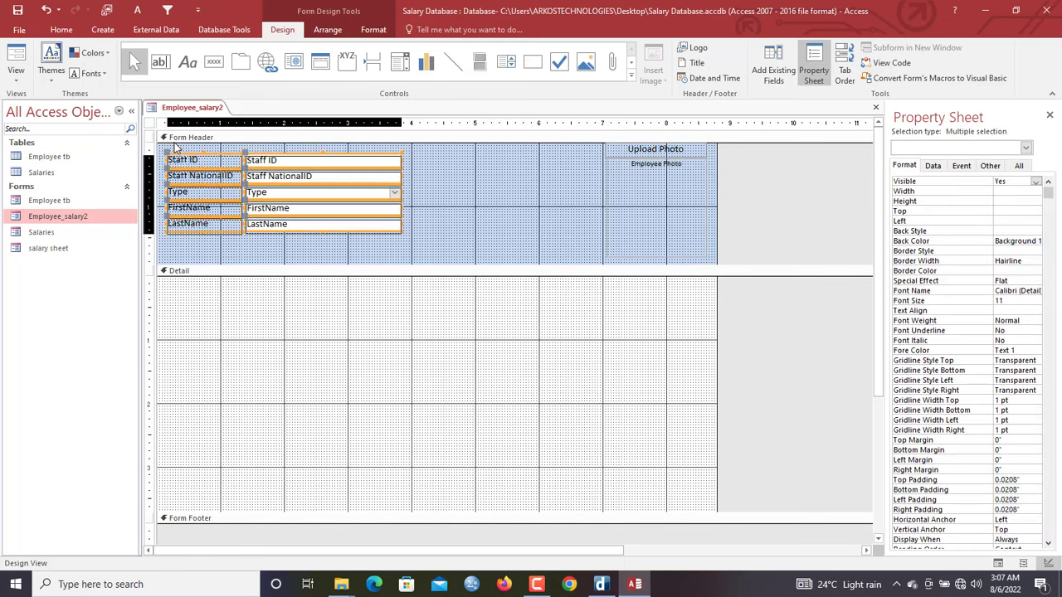
pyautogui.click(184, 150)
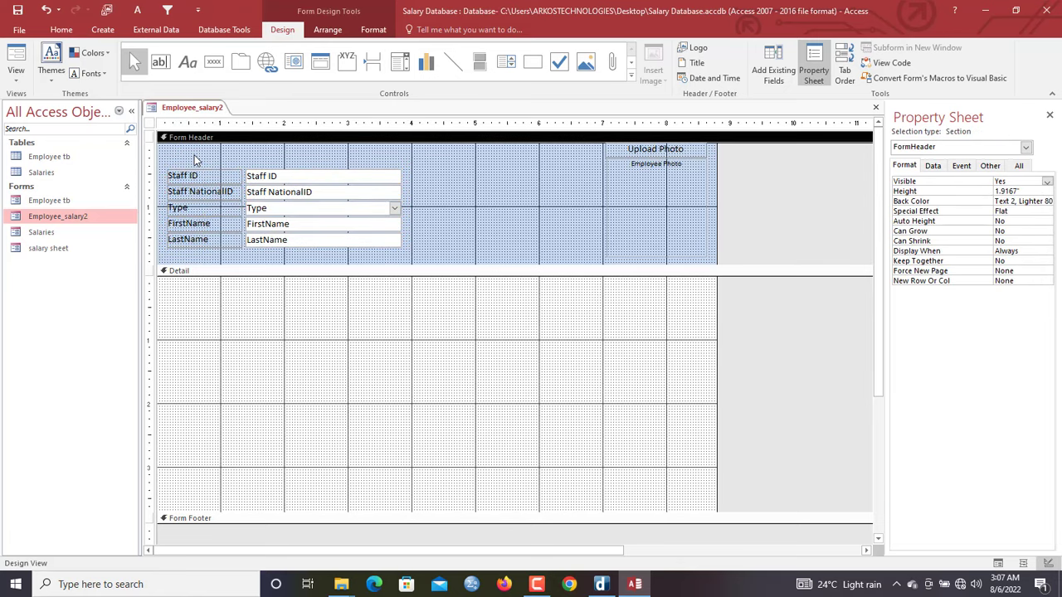
pyautogui.click(200, 162)
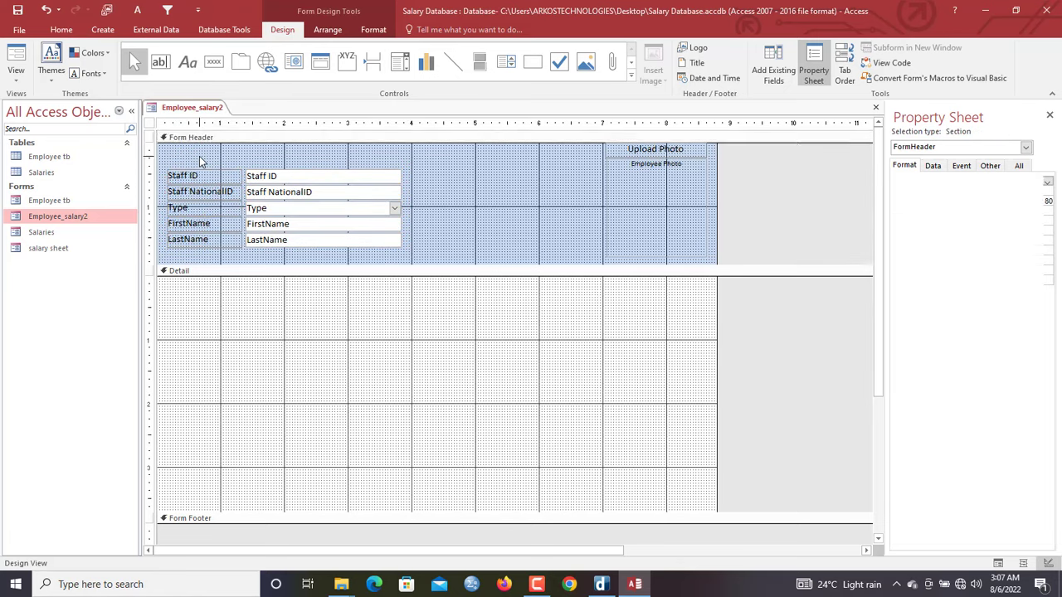
pyautogui.click(187, 61)
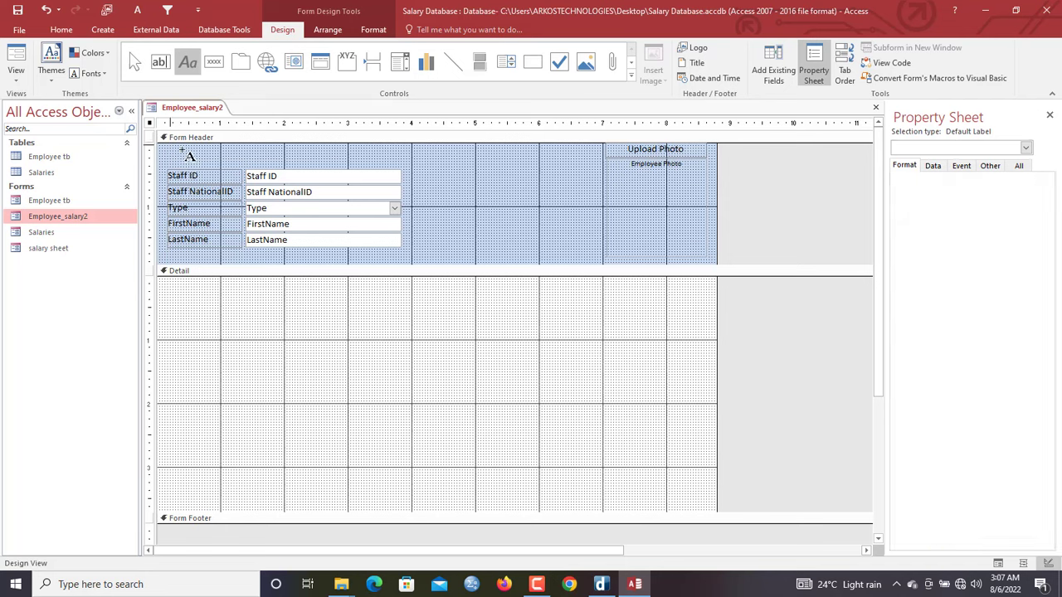
# Add an EMPLOYEE INFORMATION label across the top of the form header
pyautogui.moveTo(170, 147); pyautogui.dragTo(405, 167)
pyautogui.press('capslock')
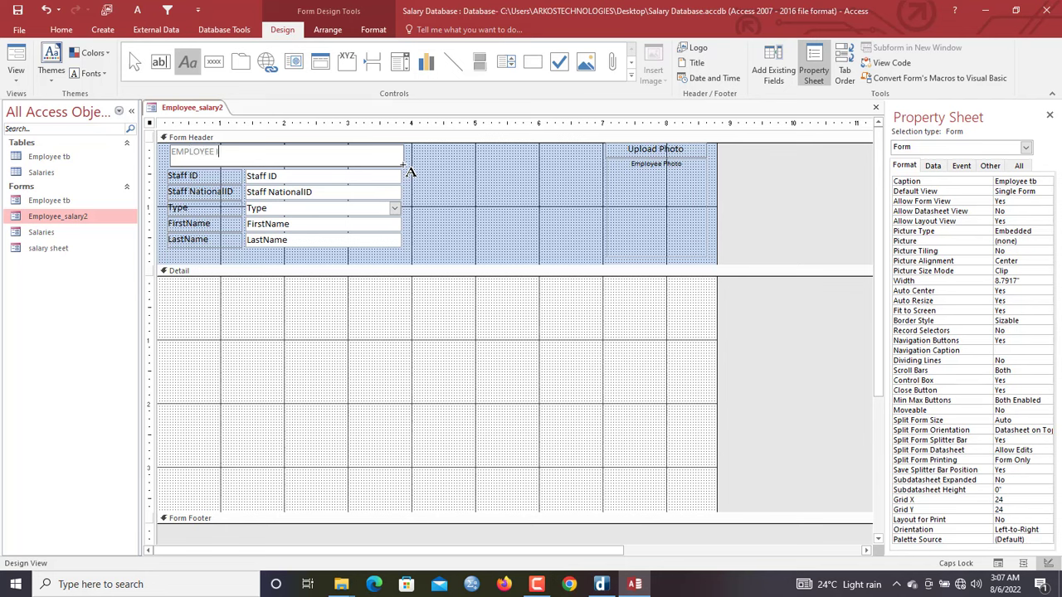
pyautogui.click(489, 176)
# Format the title with a darker font colour, bold, centred, 14 point
pyautogui.click(333, 157)
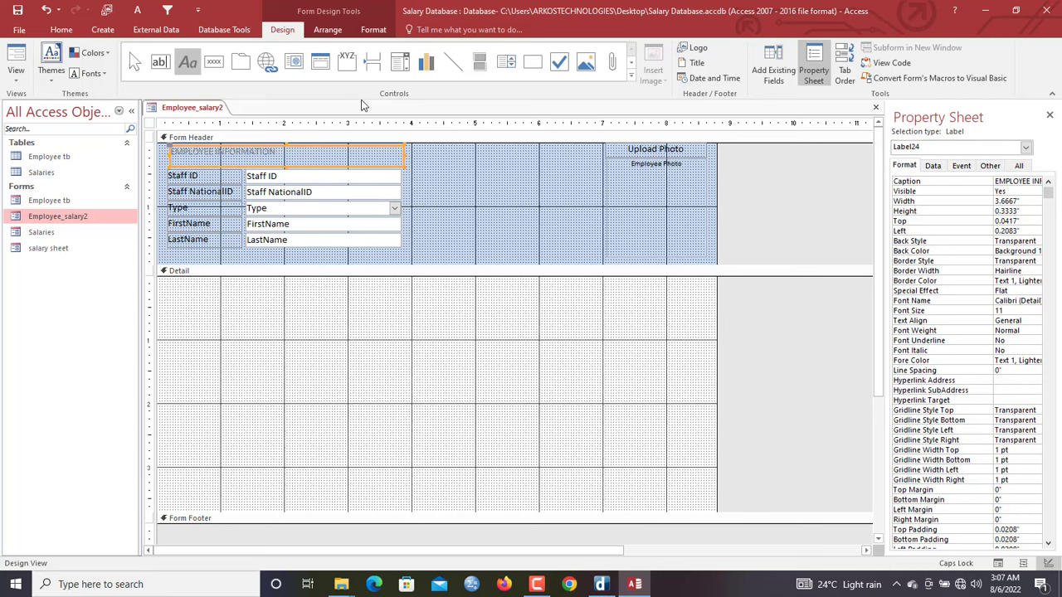
pyautogui.click(373, 30)
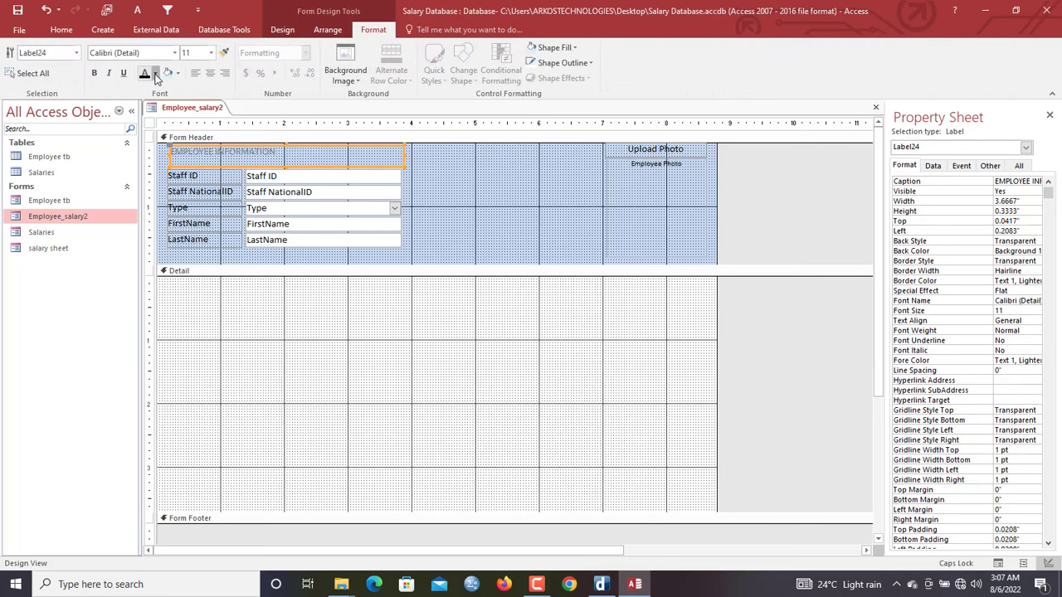
pyautogui.click(154, 74)
pyautogui.click(155, 121)
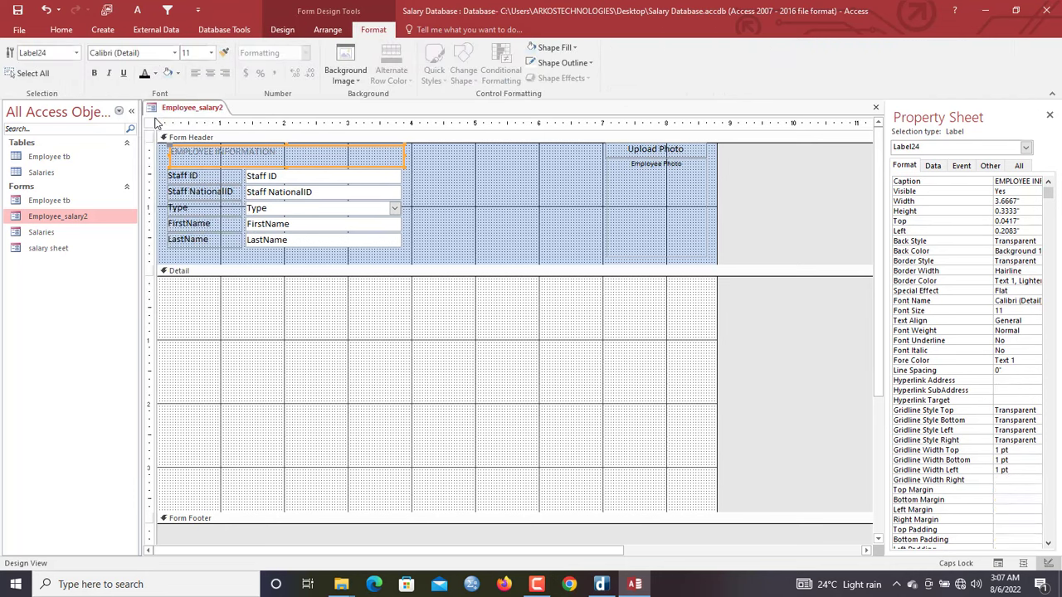
pyautogui.click(95, 73)
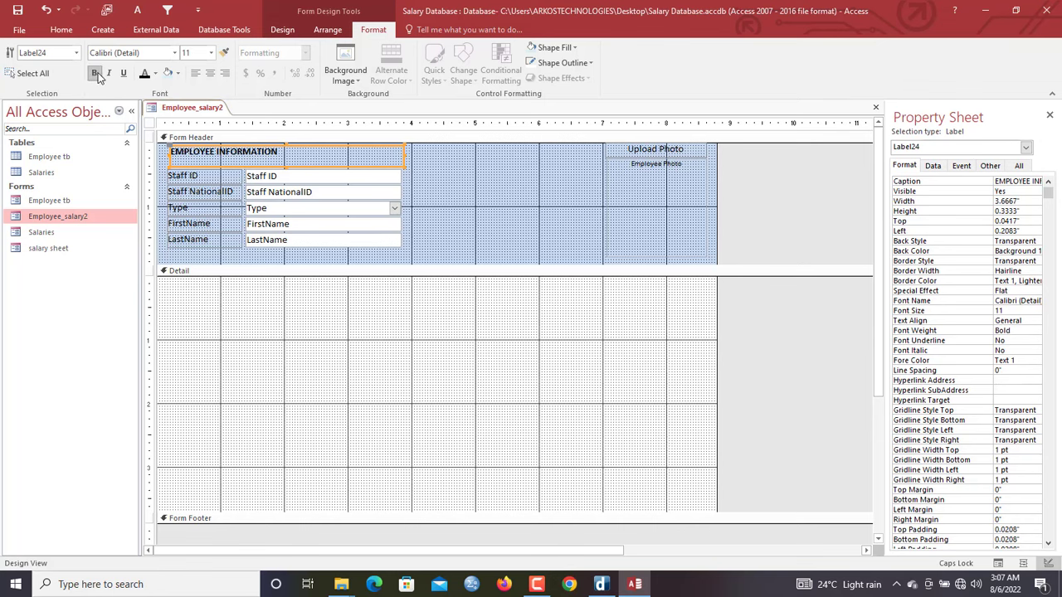
pyautogui.click(210, 73)
pyautogui.click(209, 53)
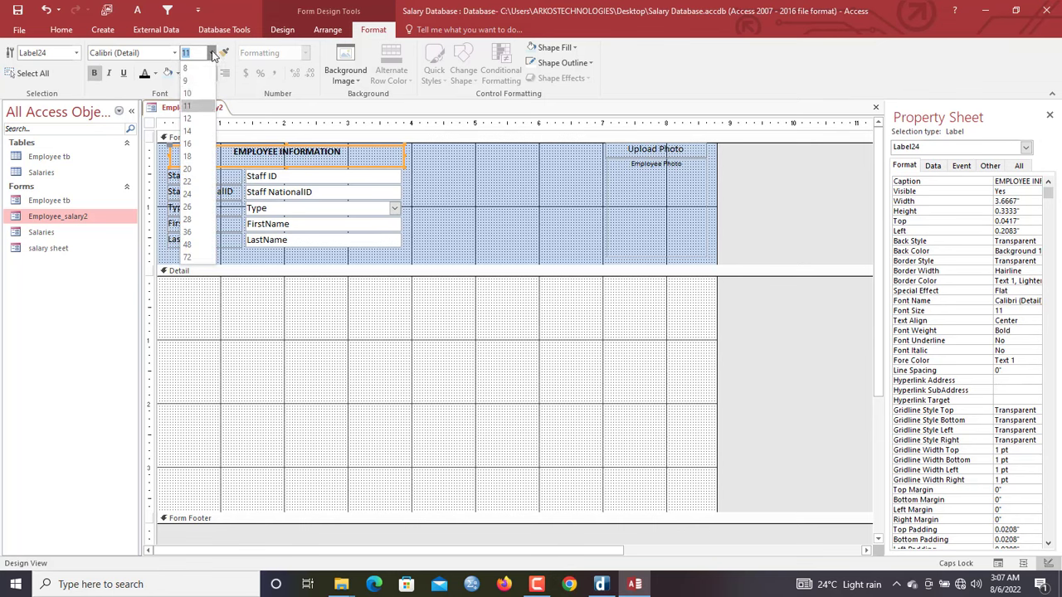
pyautogui.click(203, 136)
# Fill the form header background with light blue
pyautogui.click(484, 191)
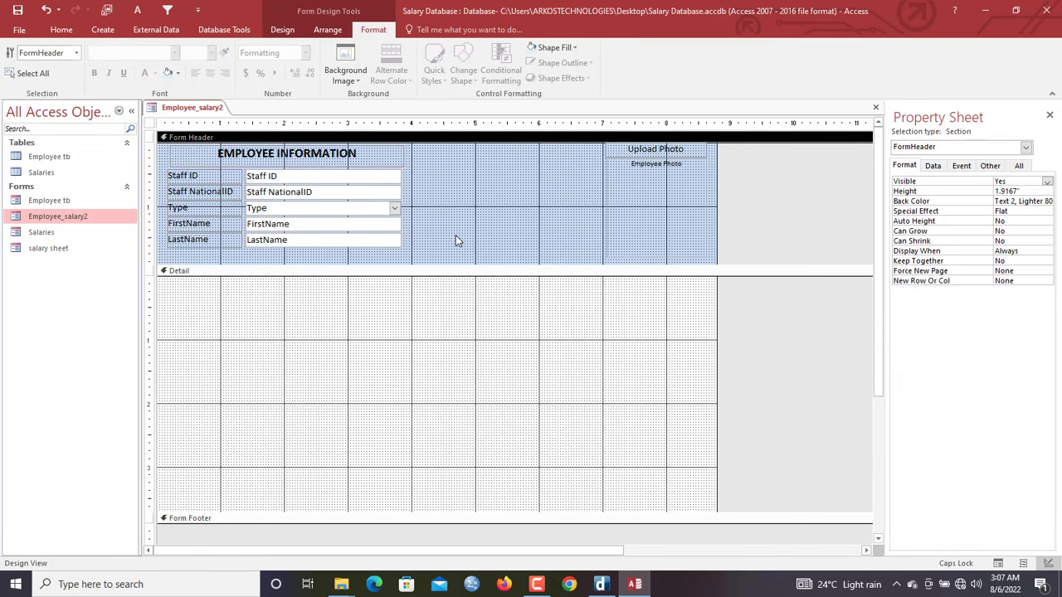
pyautogui.click(554, 47)
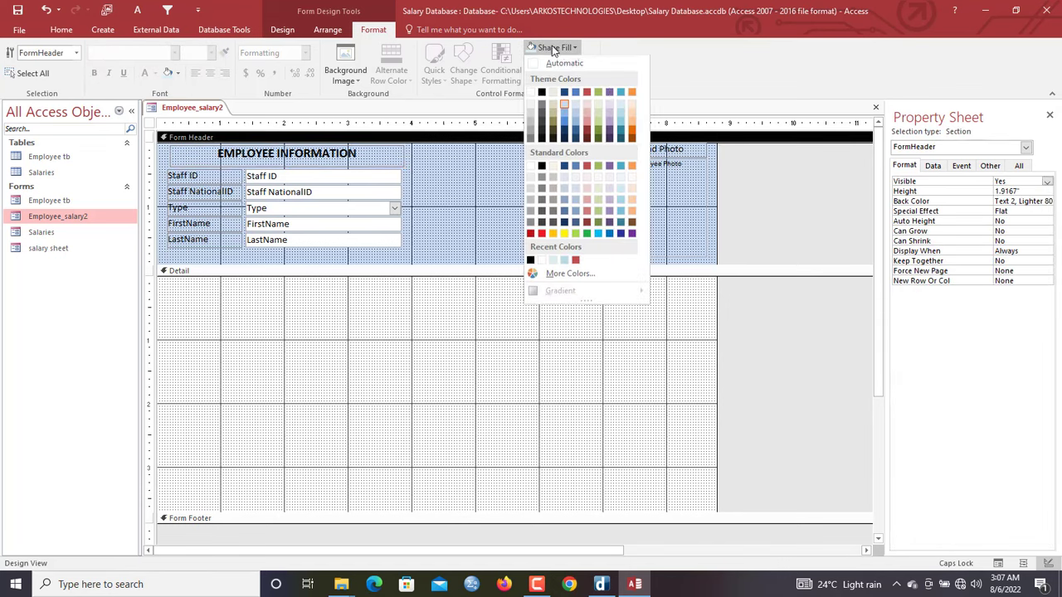
pyautogui.click(619, 106)
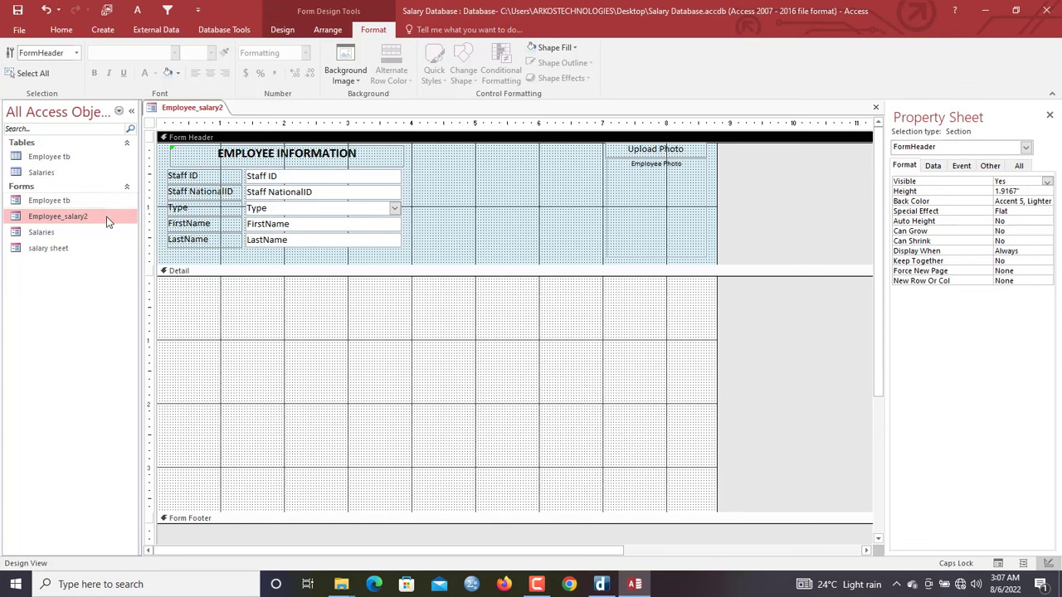
# Embed the Salaries form in the Detail section and delete its caption label
pyautogui.click(47, 235)
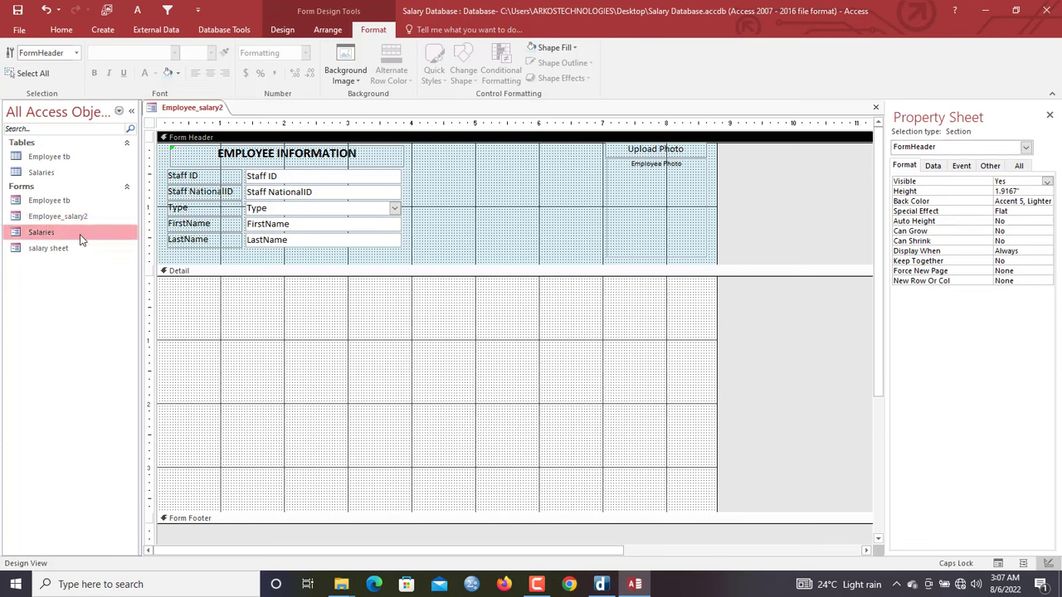
pyautogui.click(336, 352)
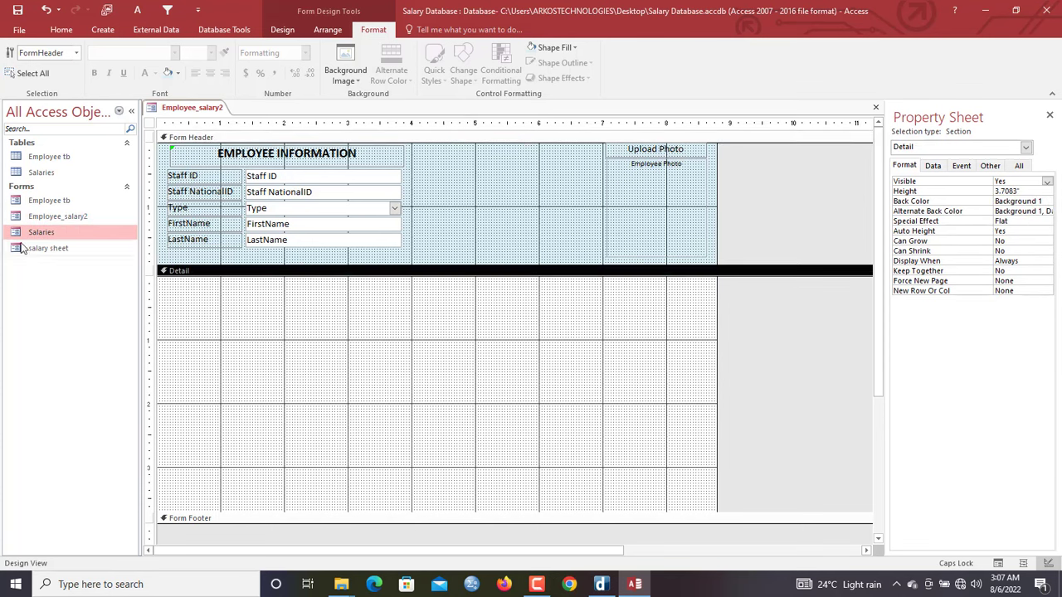
pyautogui.moveTo(26, 236); pyautogui.dragTo(299, 320)
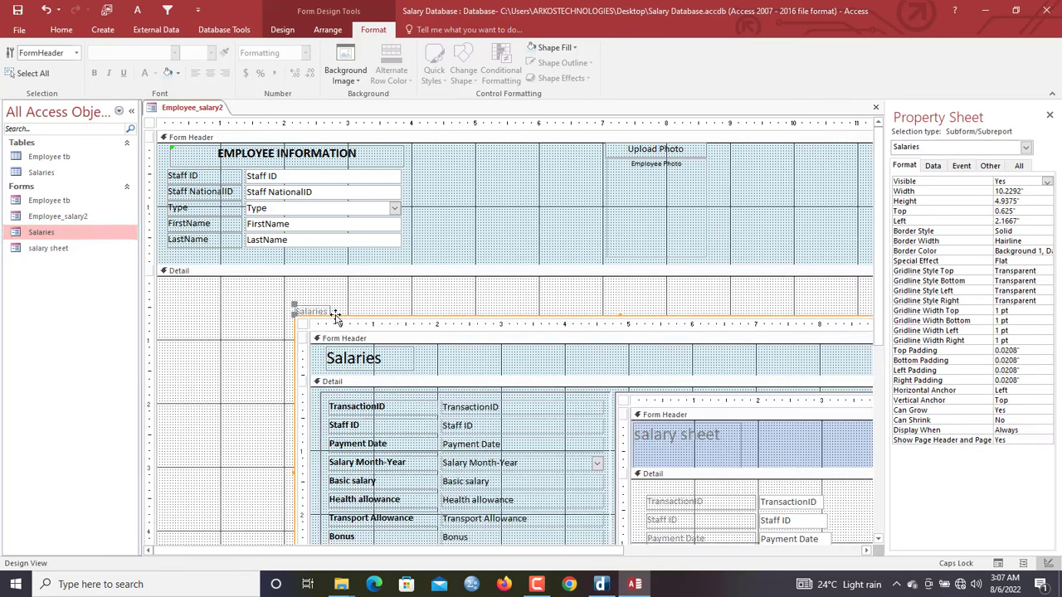
pyautogui.click(318, 310)
pyautogui.press('Delete')
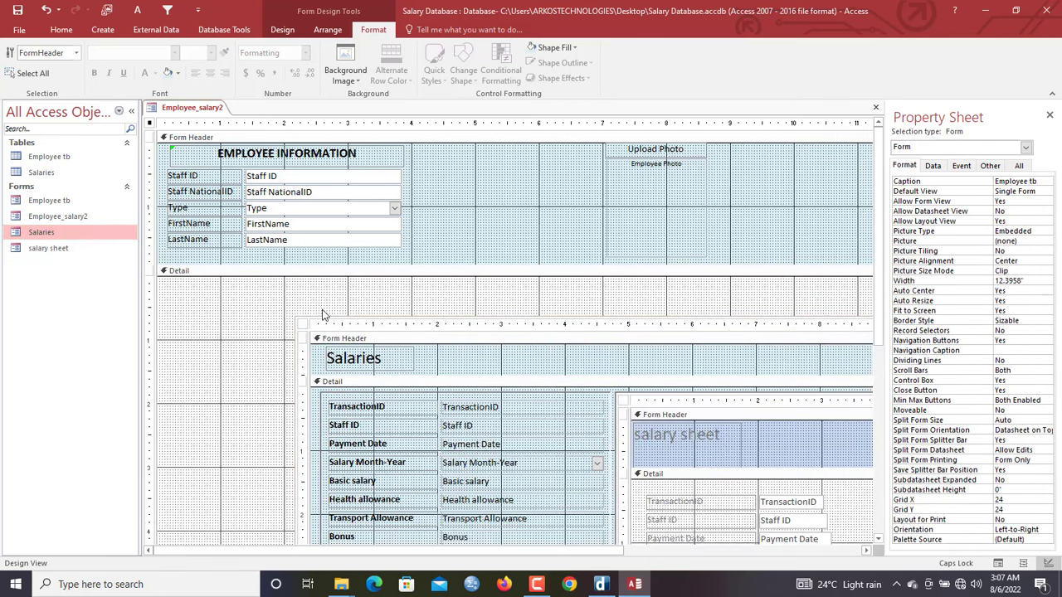
# Move the subform to the Detail top-left, widen it to 10.5", and narrow the form
pyautogui.click(330, 320)
pyautogui.moveTo(237, 280); pyautogui.dragTo(194, 277)
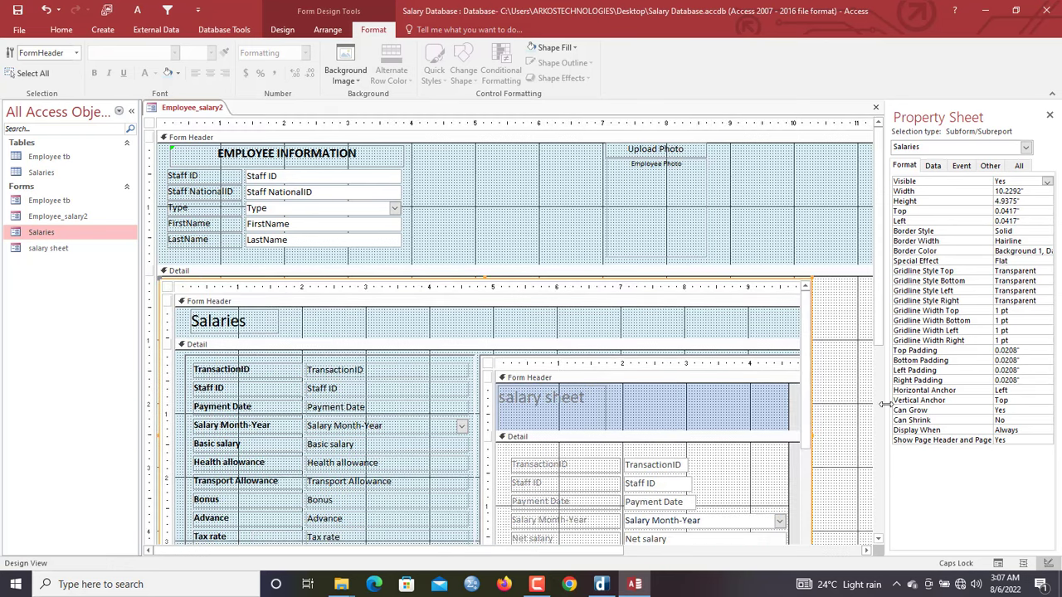
pyautogui.moveTo(606, 551); pyautogui.dragTo(732, 547)
pyautogui.moveTo(667, 437); pyautogui.dragTo(687, 434)
pyautogui.moveTo(803, 340); pyautogui.dragTo(692, 365)
# Move the photo controls further right in the header
pyautogui.moveTo(584, 146); pyautogui.dragTo(500, 272)
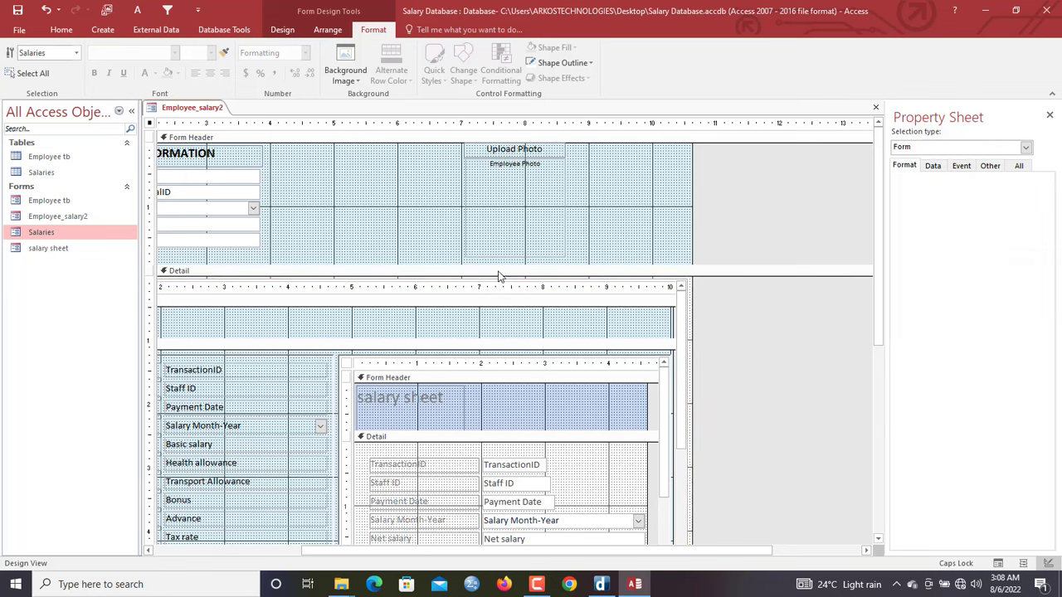
pyautogui.moveTo(500, 234); pyautogui.dragTo(622, 238)
pyautogui.click(531, 213)
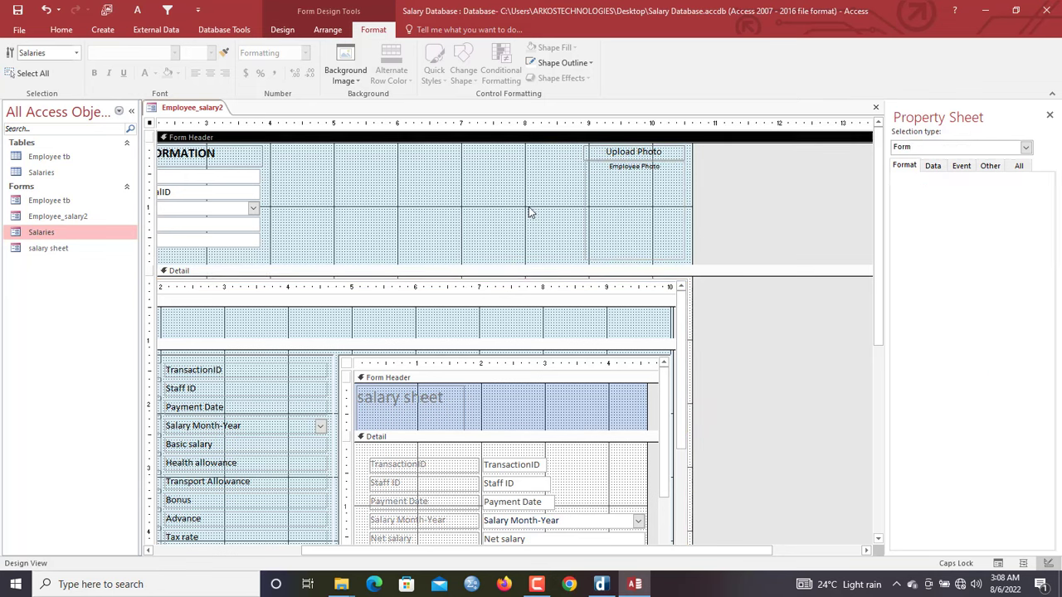
# Set the Salaries subform's horizontal and vertical anchoring to Both
pyautogui.click(518, 332)
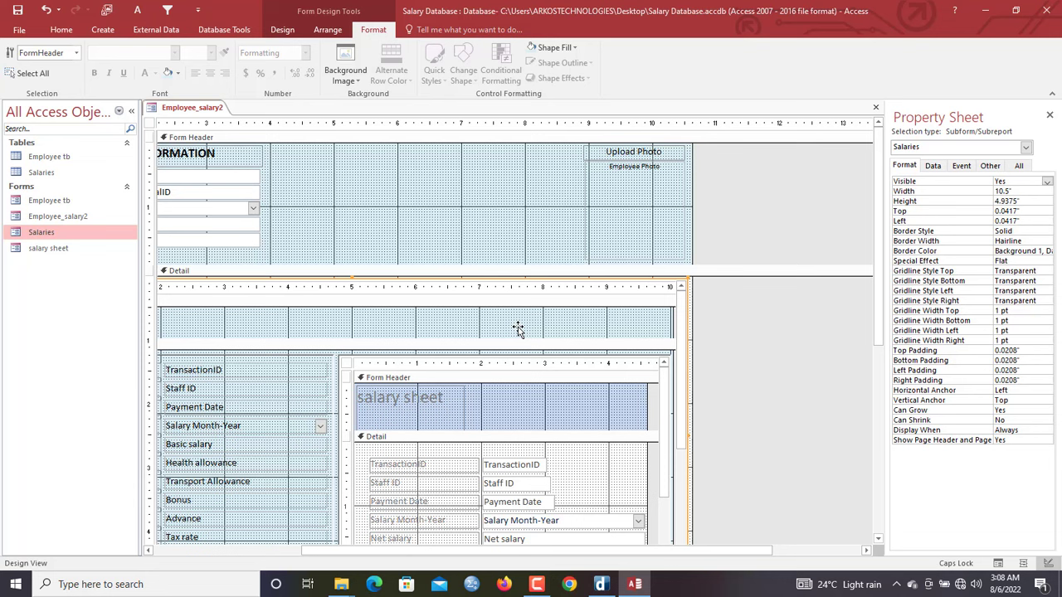
pyautogui.doubleClick(1021, 390)
pyautogui.doubleClick(1021, 389)
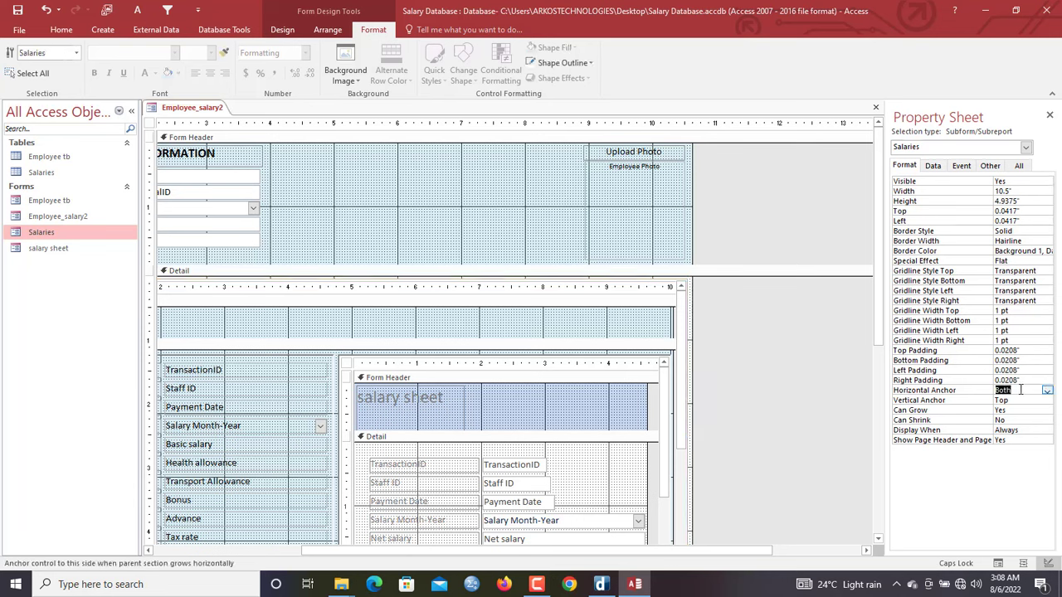
pyautogui.doubleClick(1017, 400)
pyautogui.doubleClick(1016, 401)
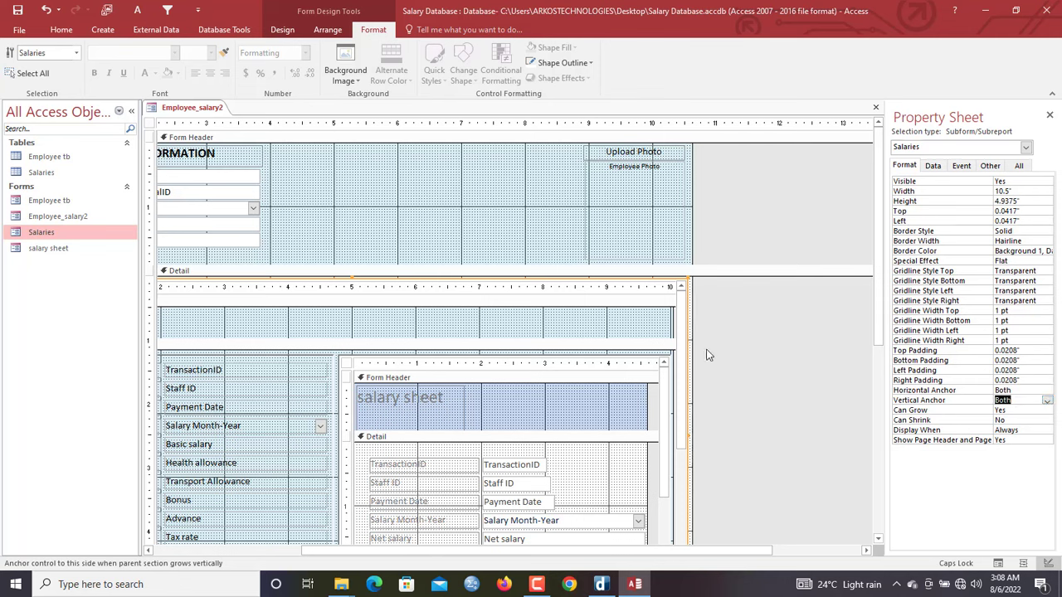
# Show Employee_salary2 in Form View with staff 1's salaries totalling 3478
pyautogui.rightClick(210, 111)
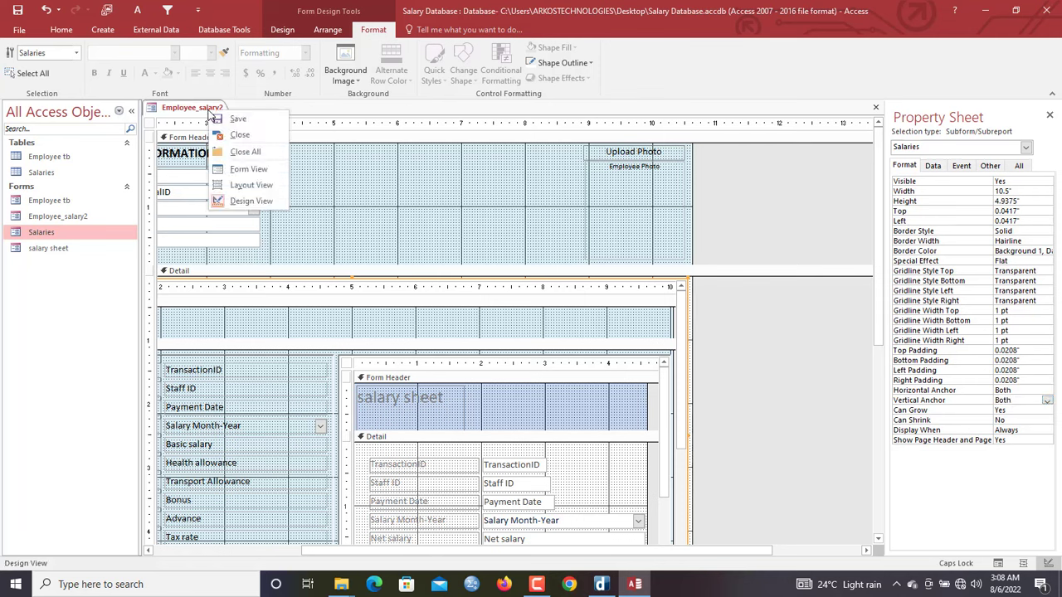
pyautogui.click(257, 170)
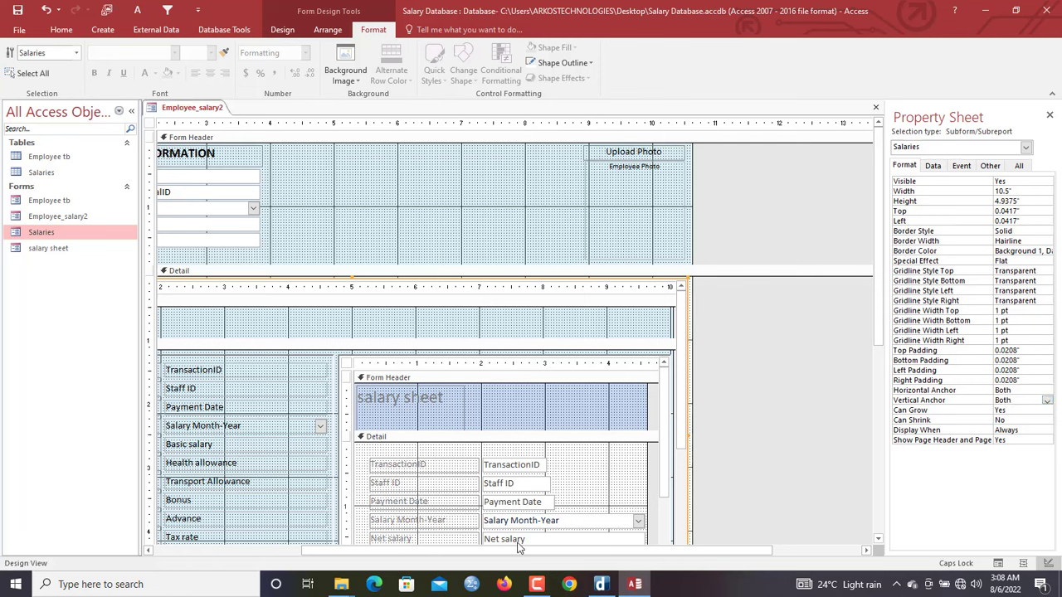
pyautogui.moveTo(518, 547); pyautogui.dragTo(368, 547)
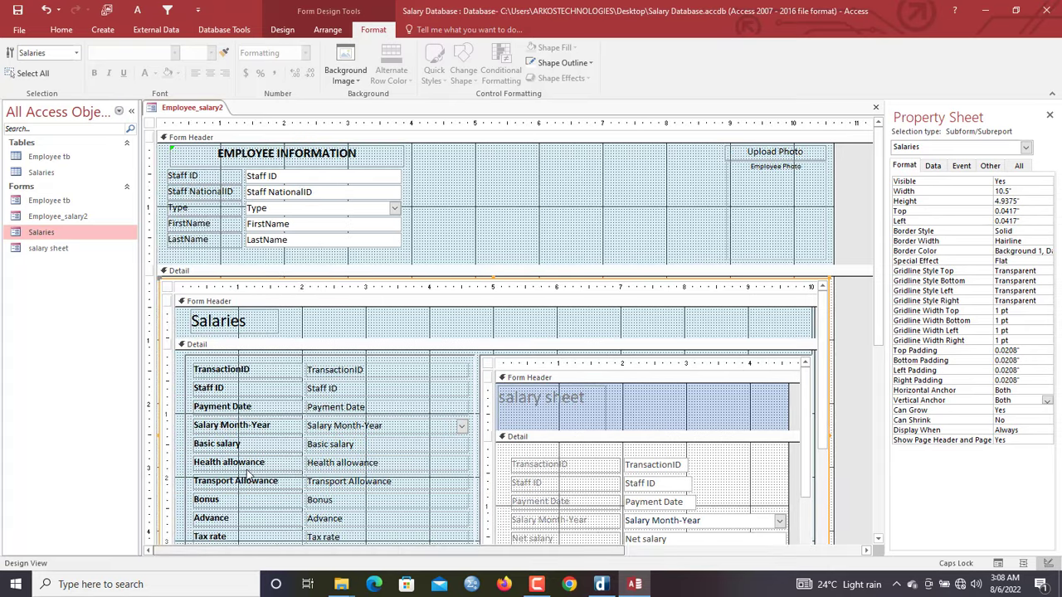
pyautogui.rightClick(212, 111)
pyautogui.click(253, 170)
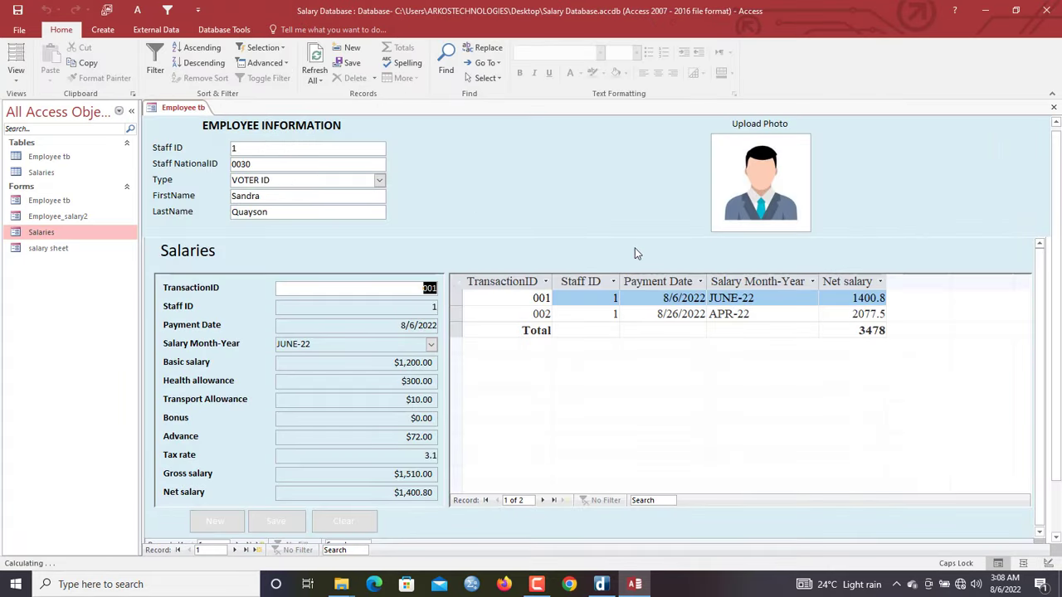
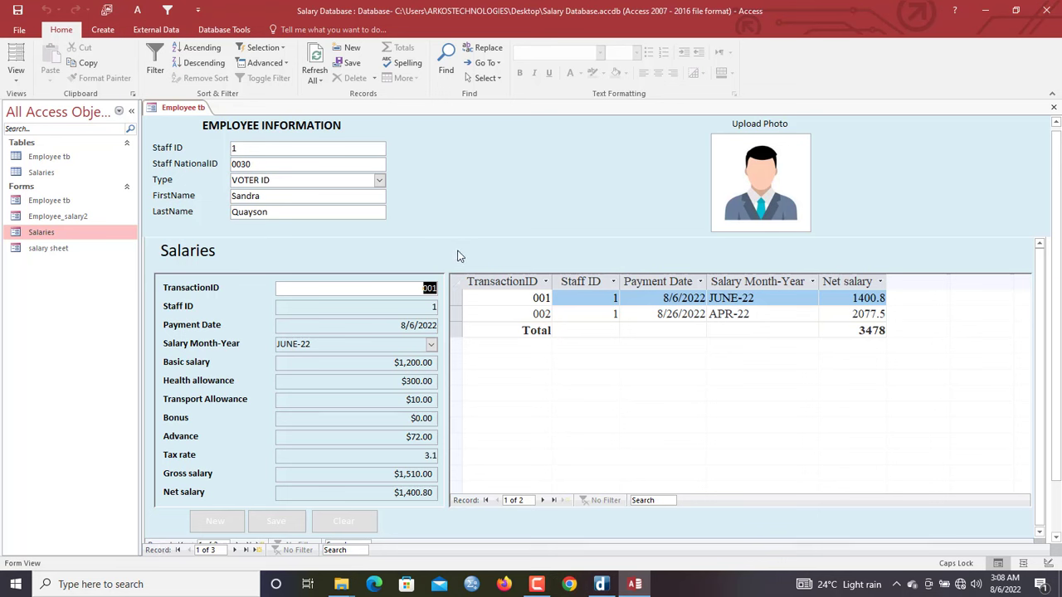
# Set the Salaries subform's Navigation Buttons to No and return to Form View
pyautogui.rightClick(467, 193)
pyautogui.click(493, 229)
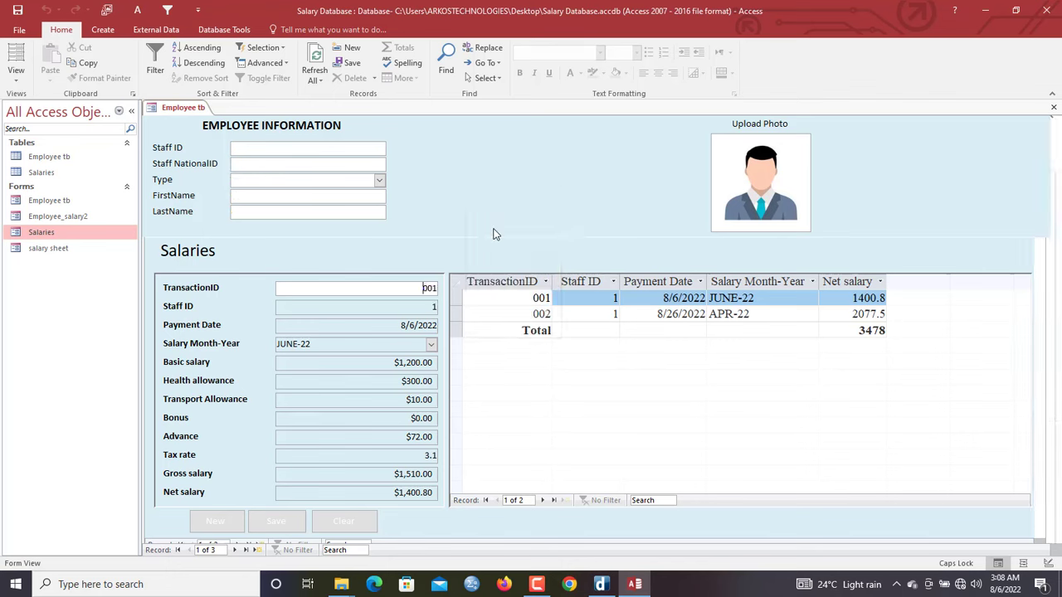
pyautogui.click(167, 287)
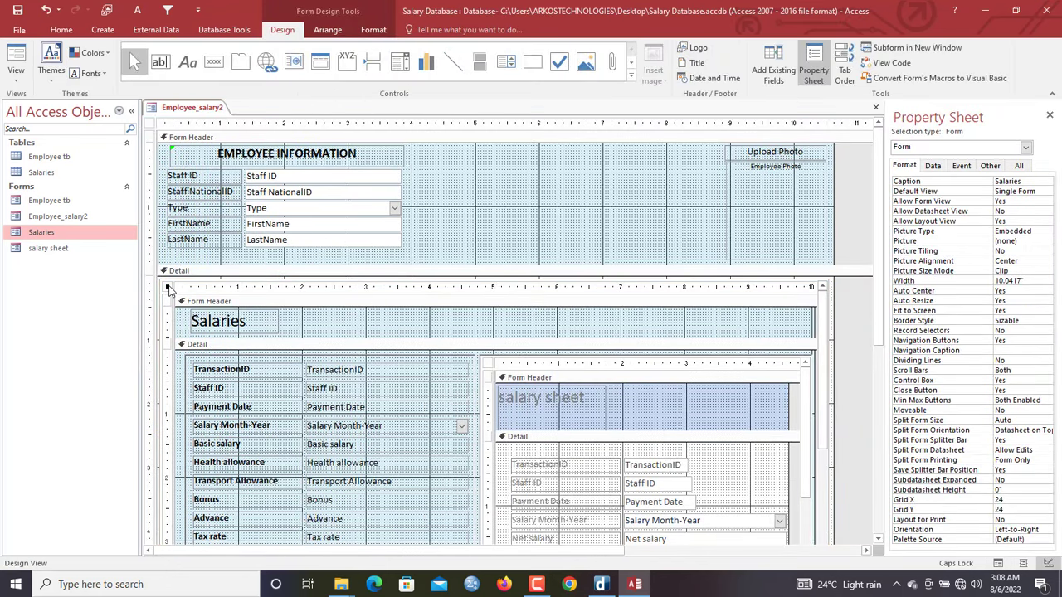
pyautogui.doubleClick(1012, 340)
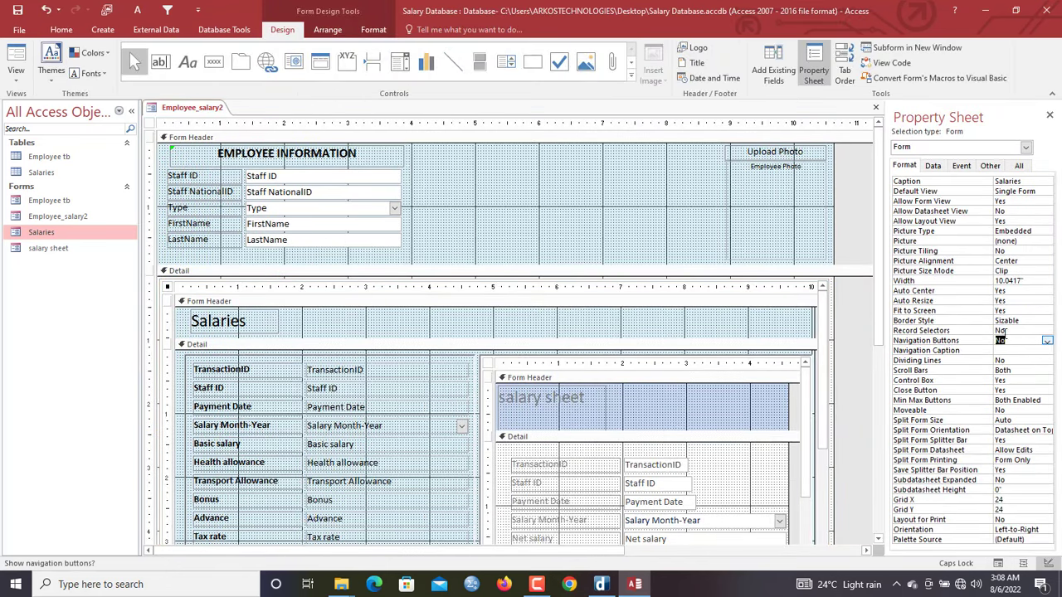
pyautogui.rightClick(214, 109)
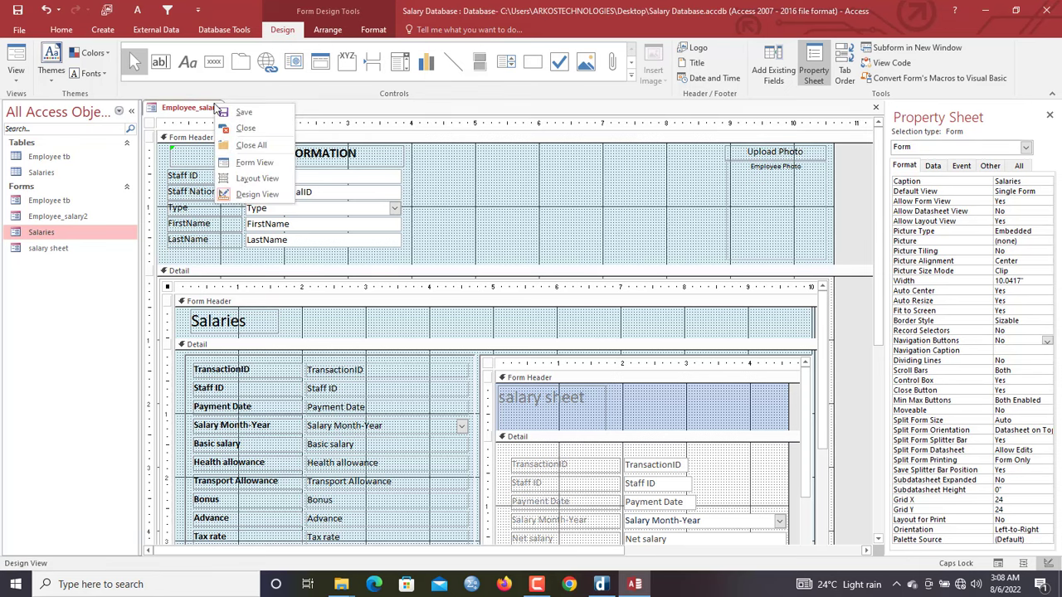
pyautogui.click(255, 163)
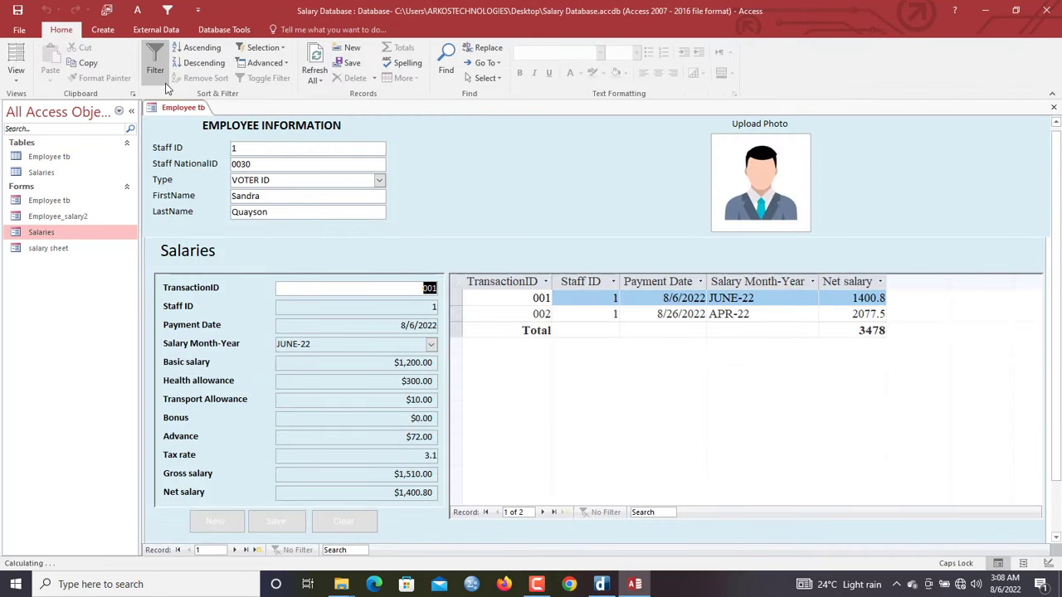
# Save the form, close all forms, and reopen Employee_salary2
pyautogui.rightClick(180, 108)
pyautogui.click(181, 109)
pyautogui.rightClick(183, 109)
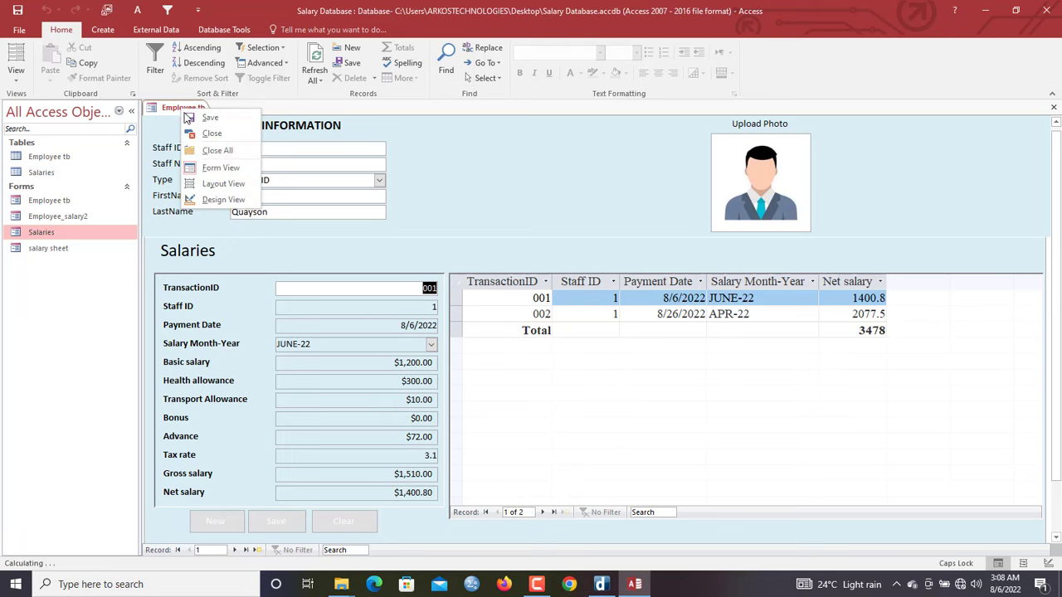
pyautogui.click(211, 149)
pyautogui.doubleClick(88, 216)
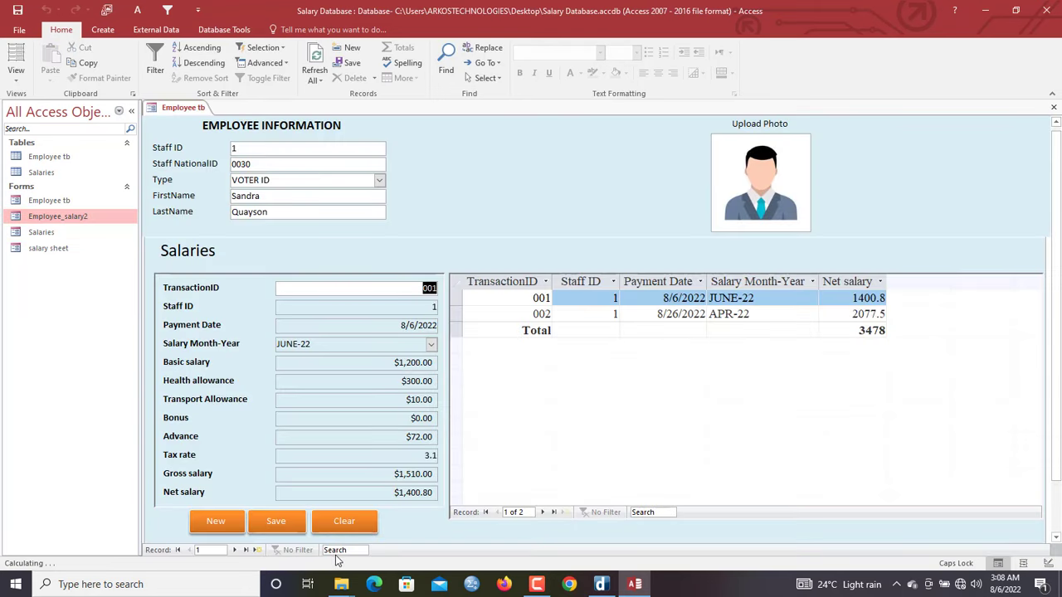
# Search the employee records for 'ARK', then for 'SAN'
pyautogui.click(336, 550)
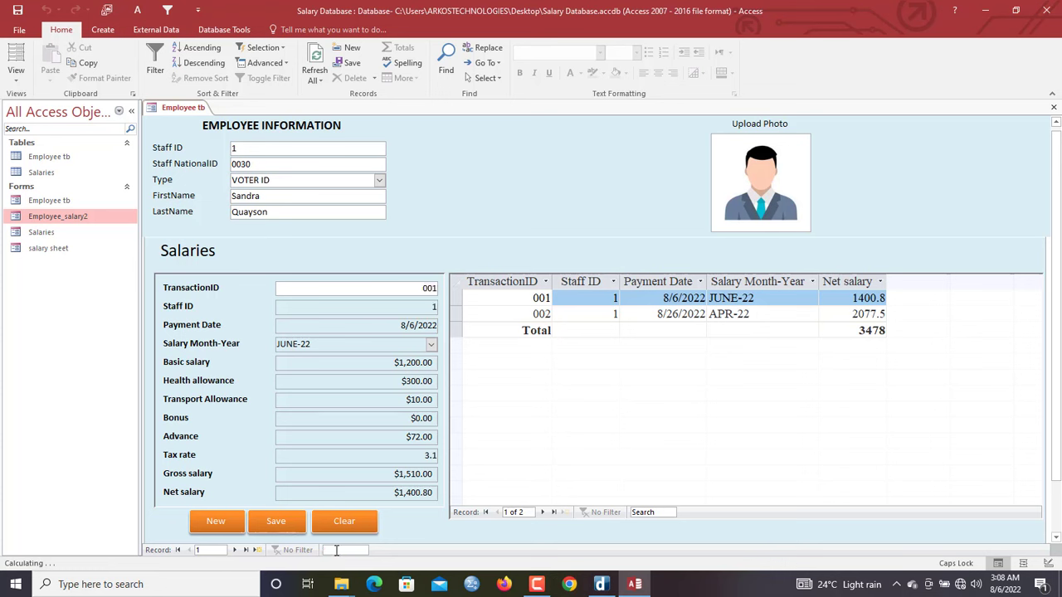
pyautogui.write('ARK')
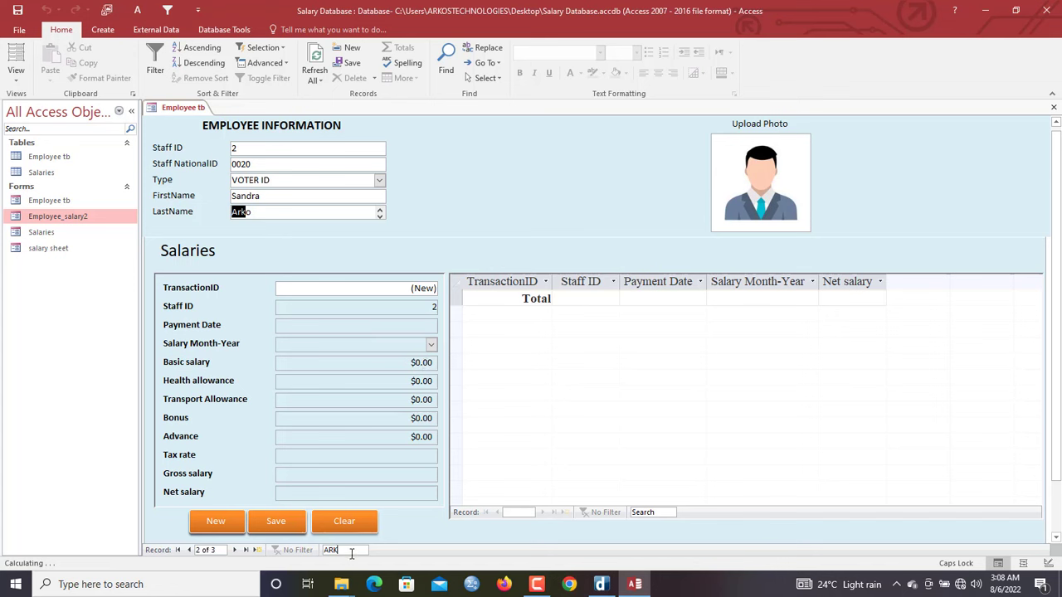
pyautogui.moveTo(351, 554); pyautogui.dragTo(285, 548)
pyautogui.write('SAN')
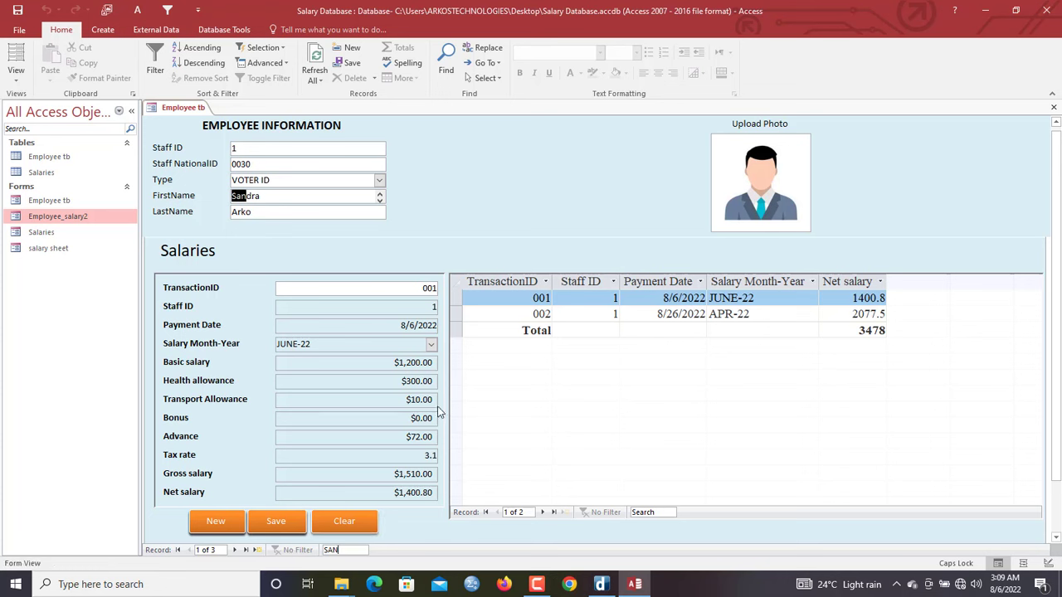
# Advance to employee record 3 of 3 and reselect the search text
pyautogui.click(235, 550)
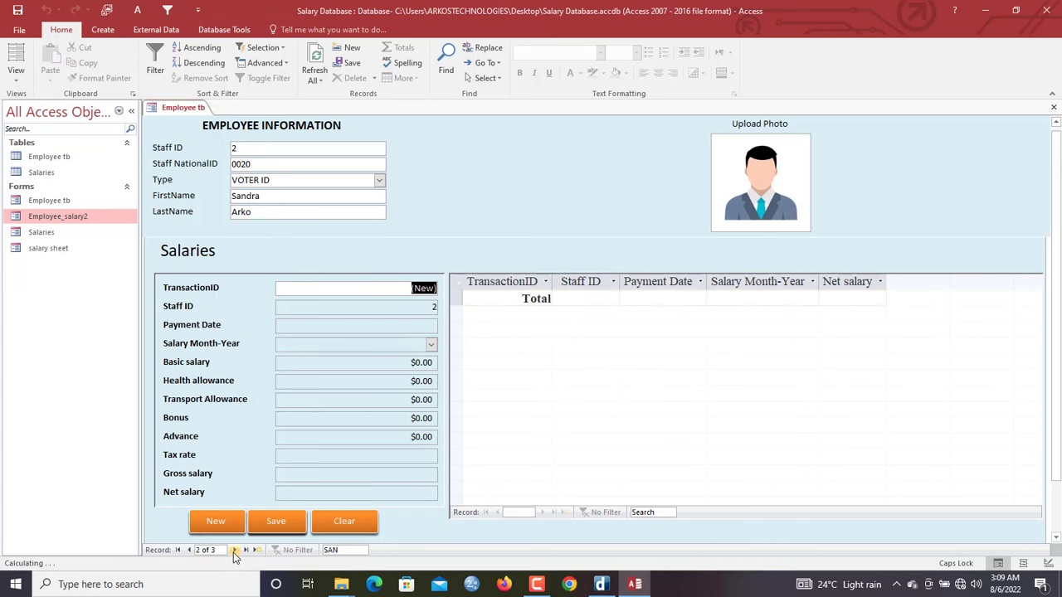
pyautogui.click(235, 549)
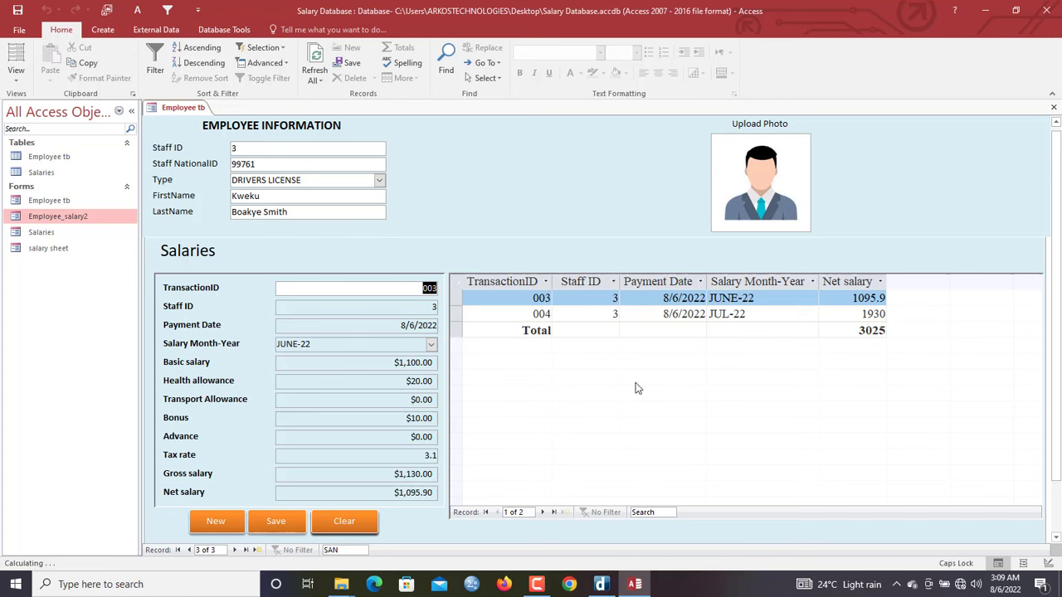
pyautogui.click(340, 546)
pyautogui.moveTo(340, 546); pyautogui.dragTo(268, 544)
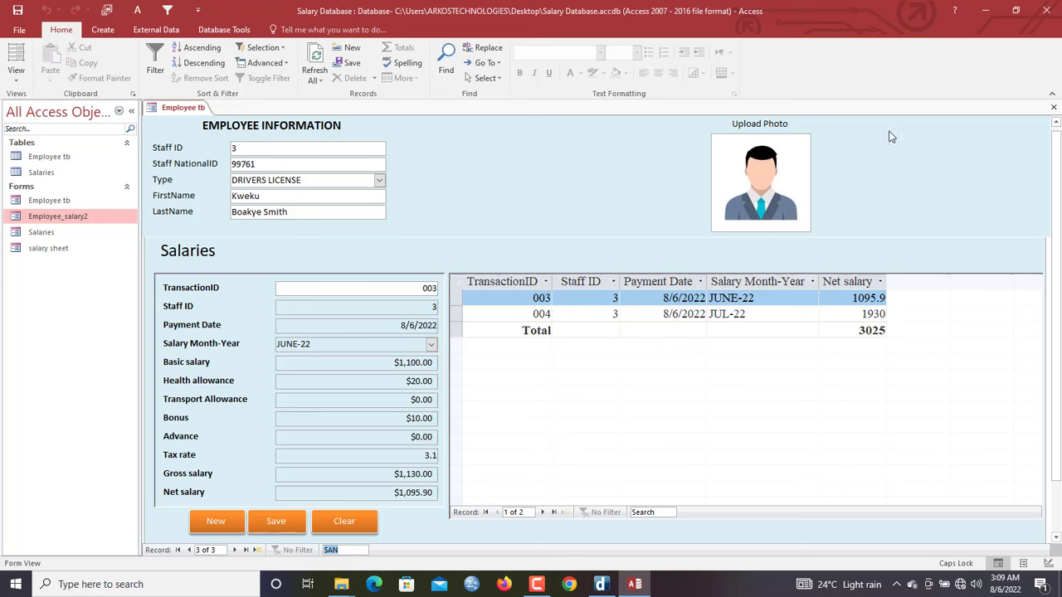
# In Design View, set the Upload Photo controls' Horizontal Anchor to Right
pyautogui.rightClick(182, 117)
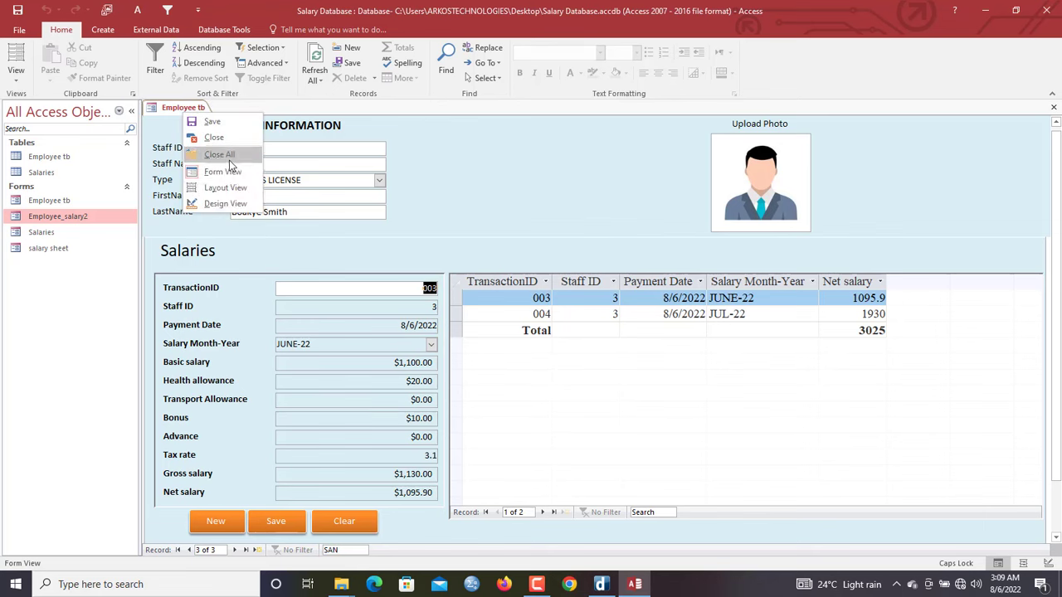
pyautogui.click(224, 203)
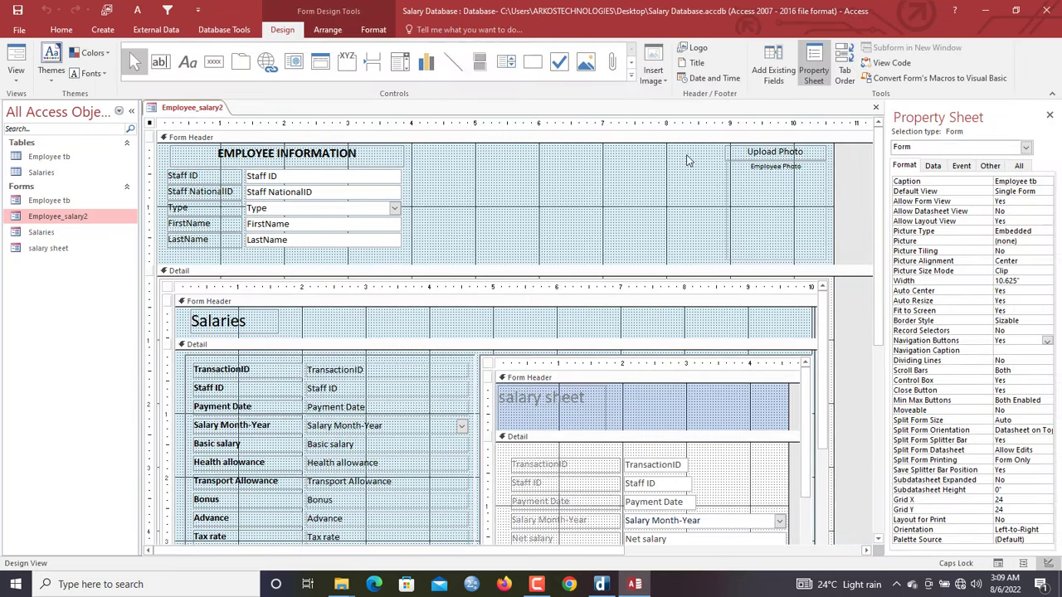
pyautogui.moveTo(686, 159); pyautogui.dragTo(809, 249)
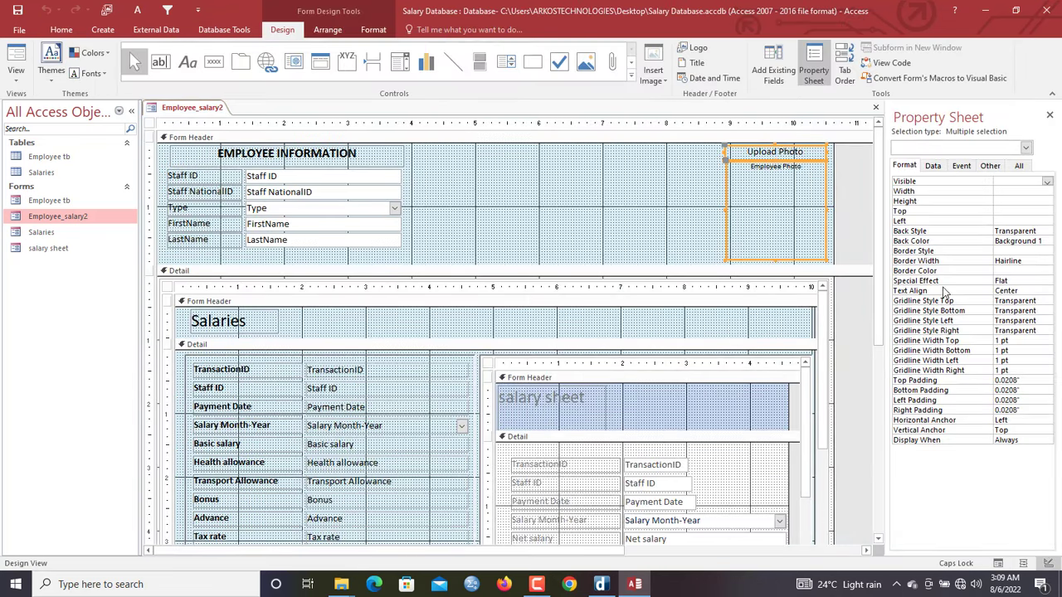
pyautogui.doubleClick(1015, 420)
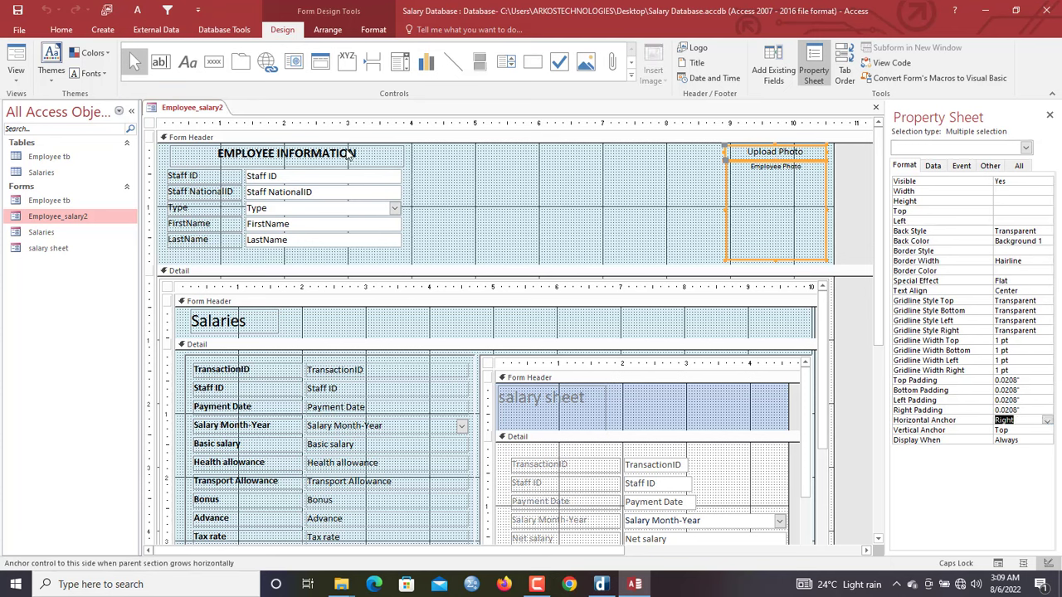
pyautogui.rightClick(186, 109)
pyautogui.click(184, 111)
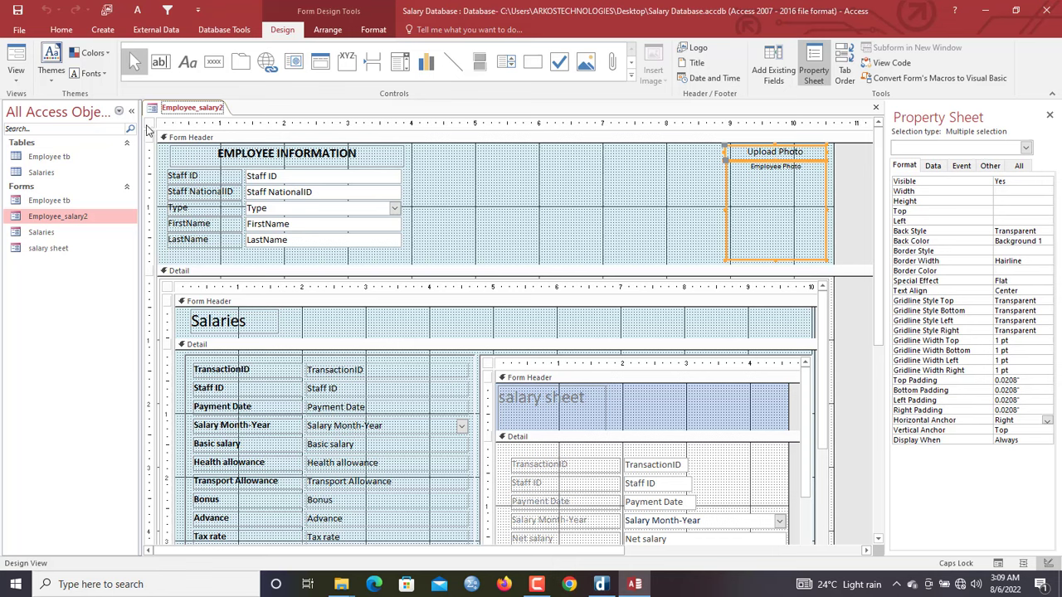
# Make the main form a pop-up captioned 'Salary management' and open it in Form View
pyautogui.click(150, 123)
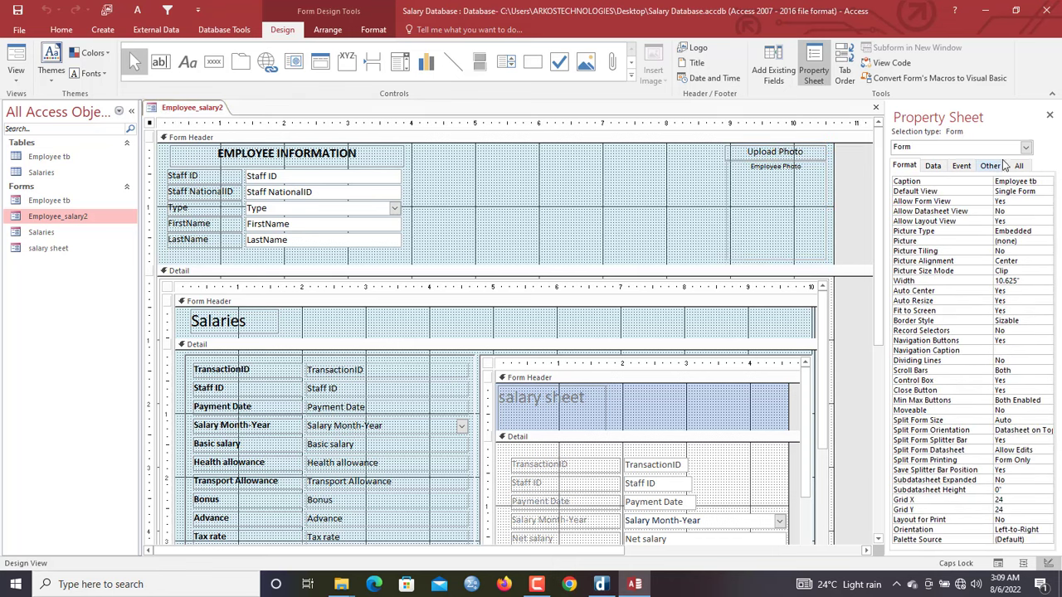
pyautogui.click(993, 167)
pyautogui.doubleClick(1010, 180)
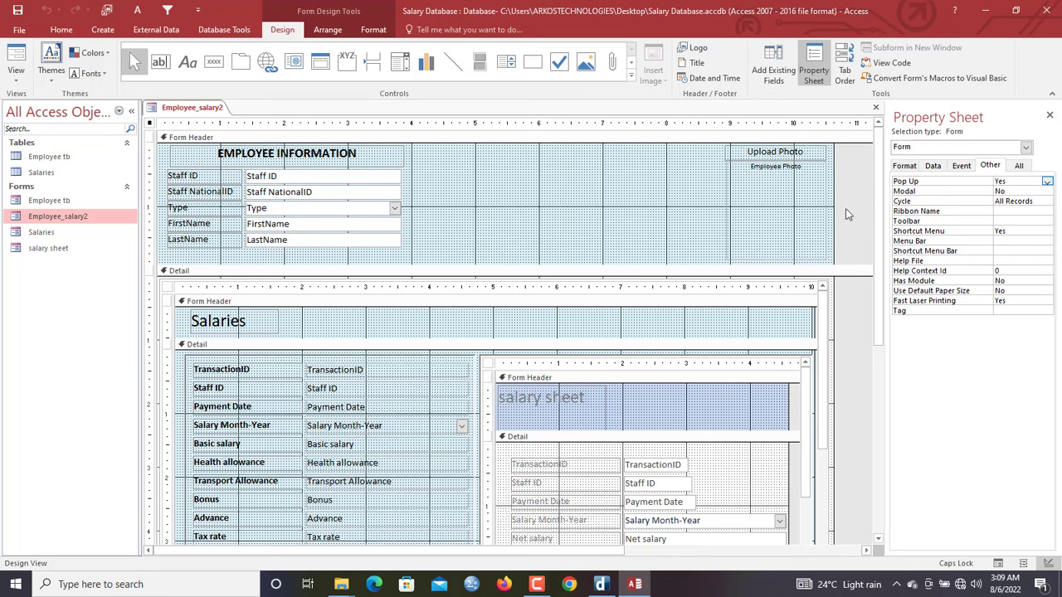
pyautogui.click(906, 166)
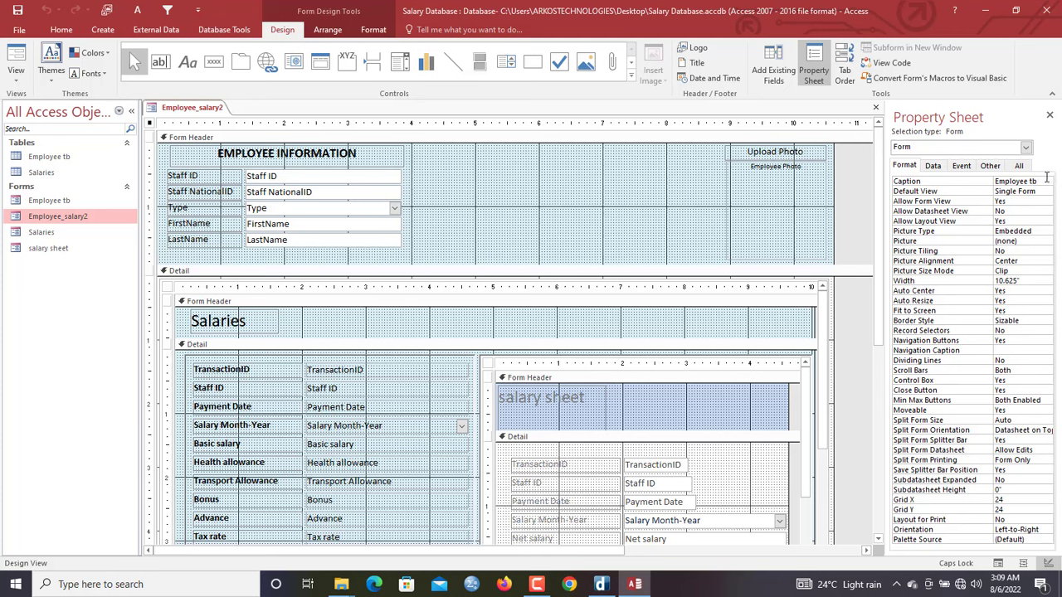
pyautogui.moveTo(1047, 177); pyautogui.dragTo(930, 170)
pyautogui.write('sAL')
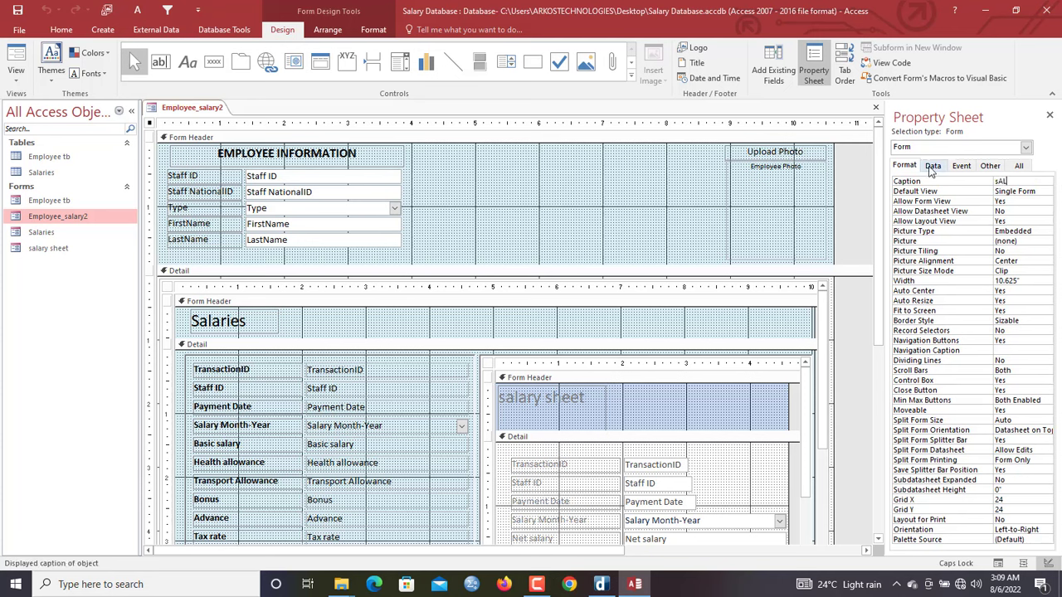
pyautogui.press('capslock')
pyautogui.press('Return')
pyautogui.rightClick(213, 108)
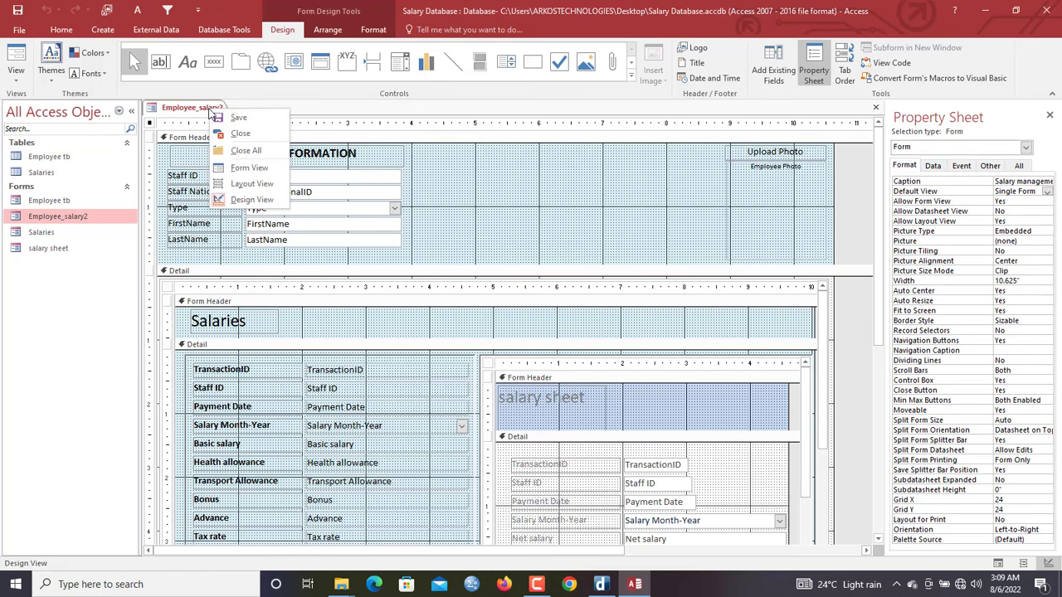
pyautogui.click(249, 168)
# Maximize the pop-up, then in Design View shrink the Detail section above the footer
pyautogui.moveTo(232, 133); pyautogui.dragTo(225, 46)
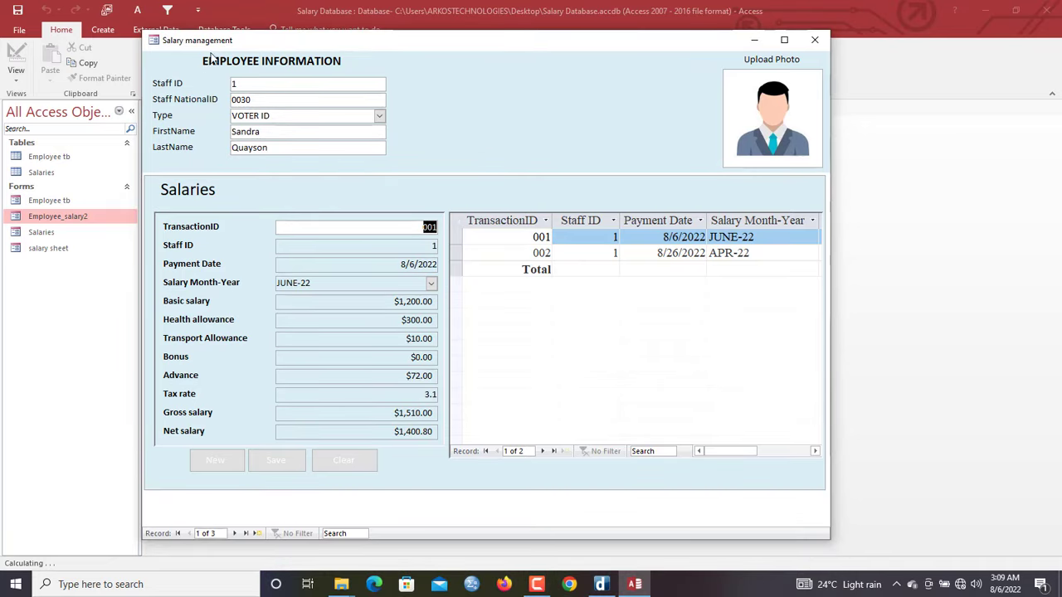
pyautogui.click(784, 40)
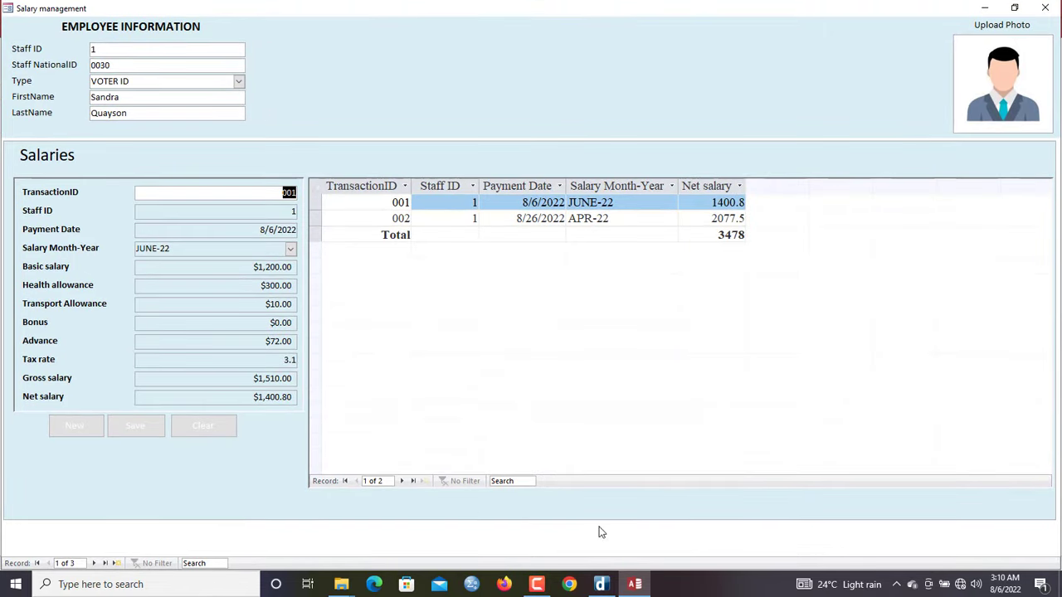
pyautogui.rightClick(576, 18)
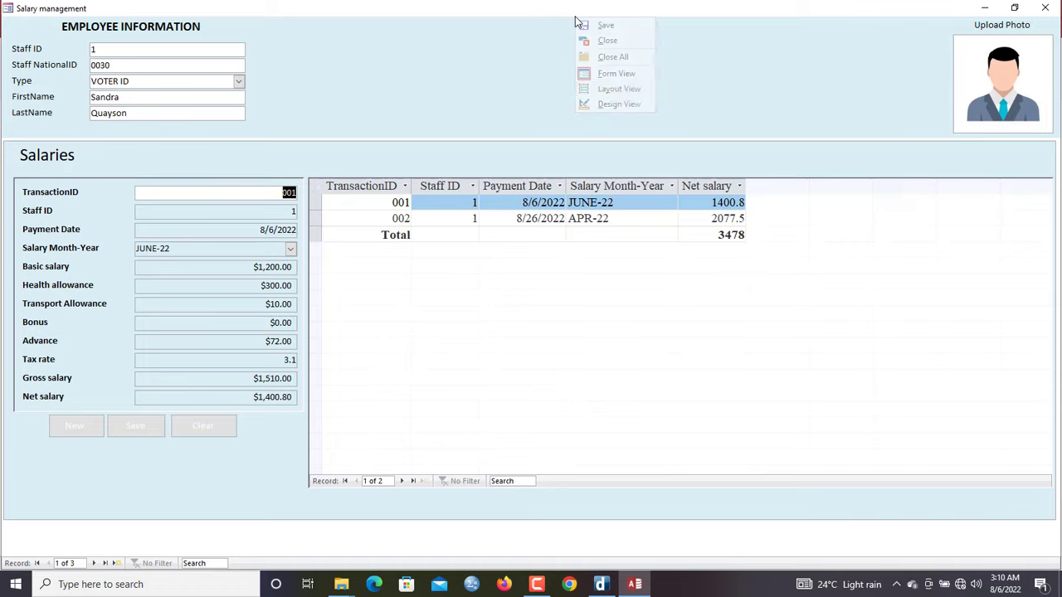
pyautogui.click(619, 104)
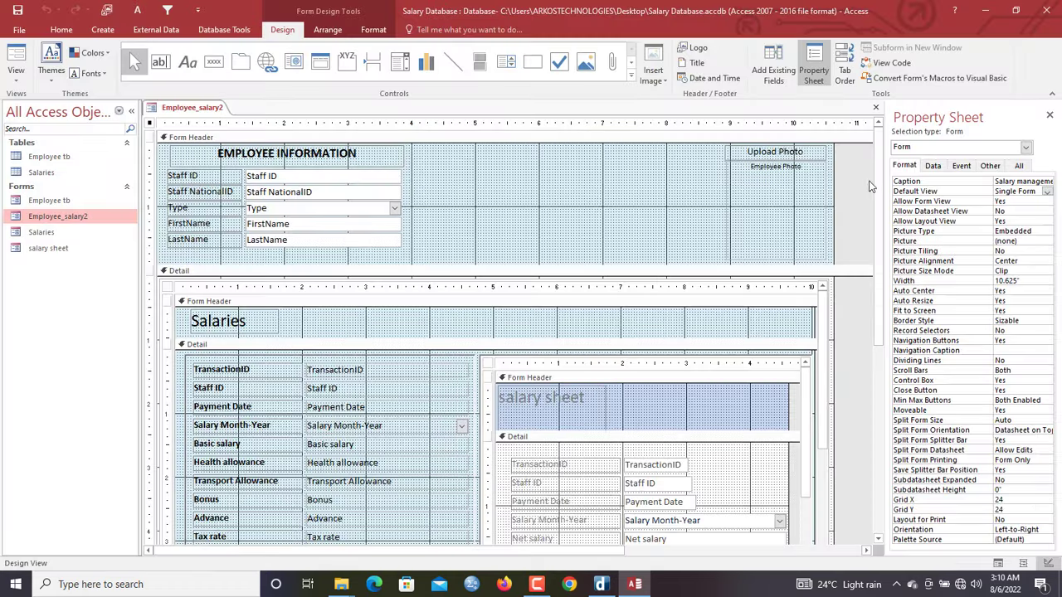
pyautogui.scroll(-3, 883, 206)
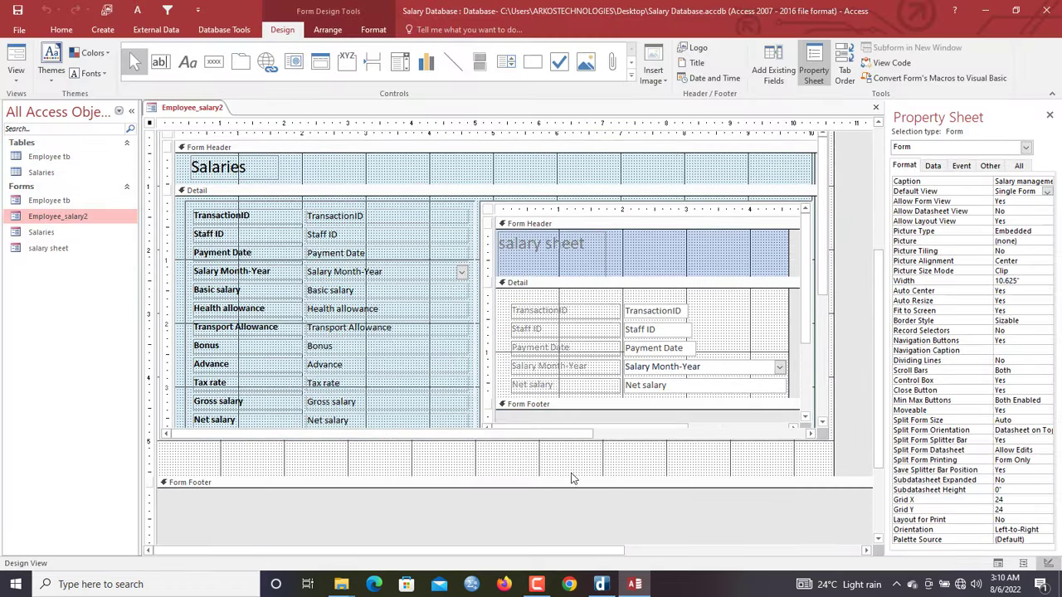
pyautogui.moveTo(571, 478); pyautogui.dragTo(565, 442)
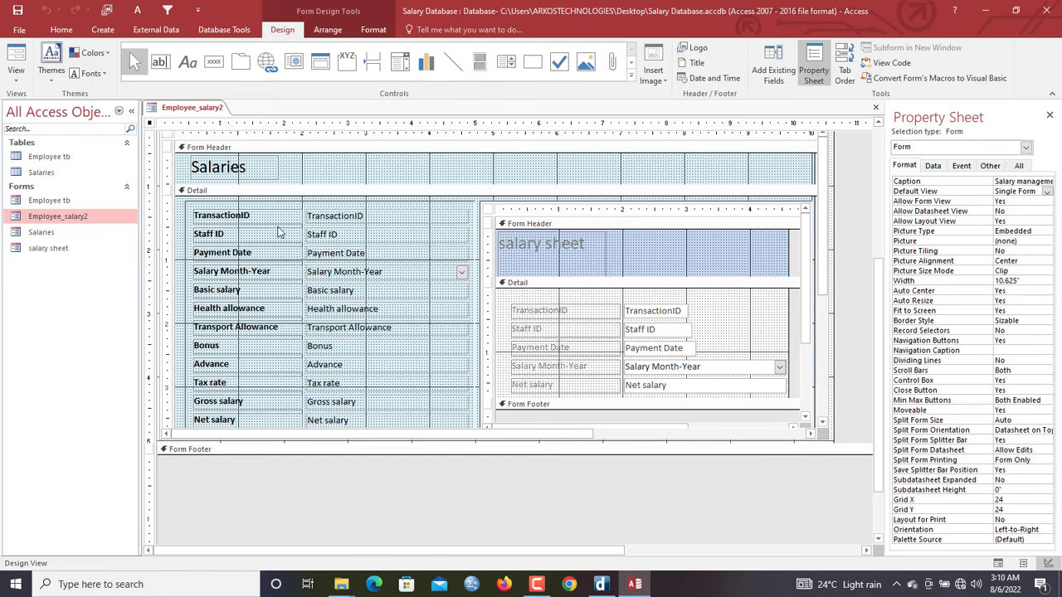
# Return Employee_salary2 to Form View and maximize the Salary management window
pyautogui.rightClick(218, 109)
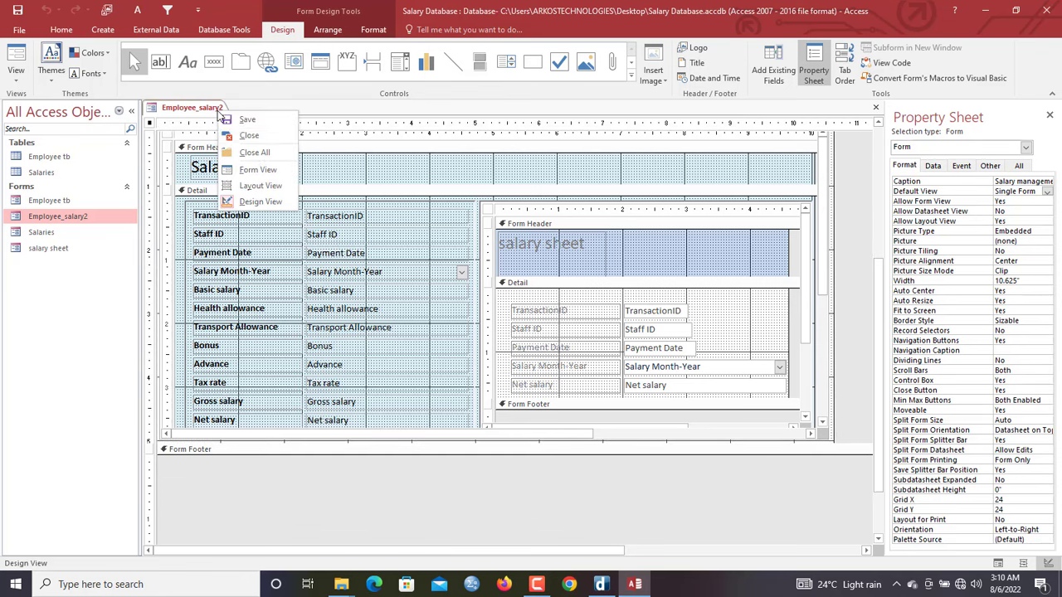
pyautogui.click(255, 170)
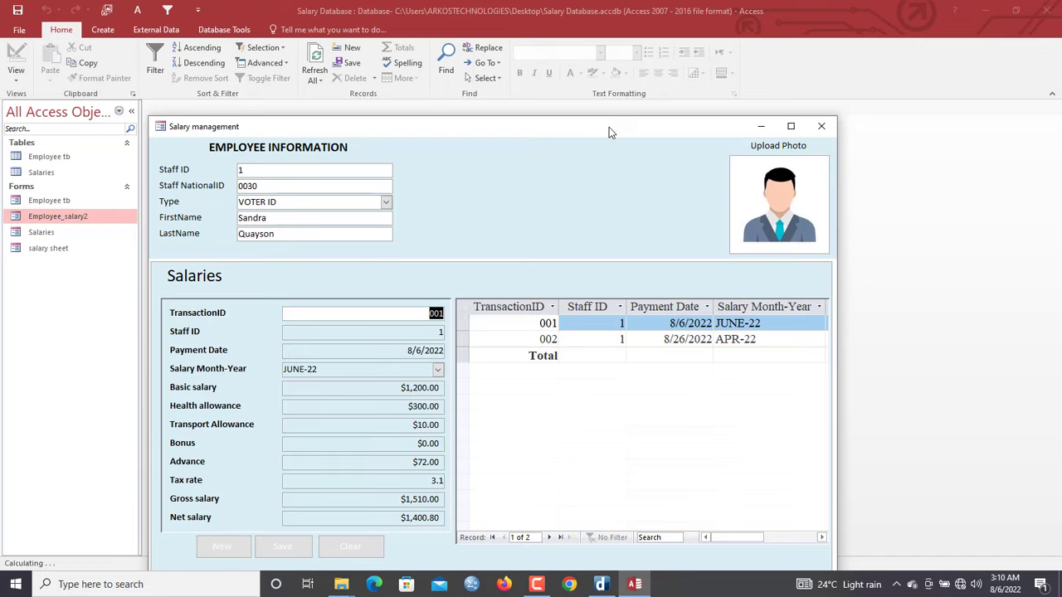
pyautogui.moveTo(609, 127); pyautogui.dragTo(647, 49)
pyautogui.doubleClick(828, 46)
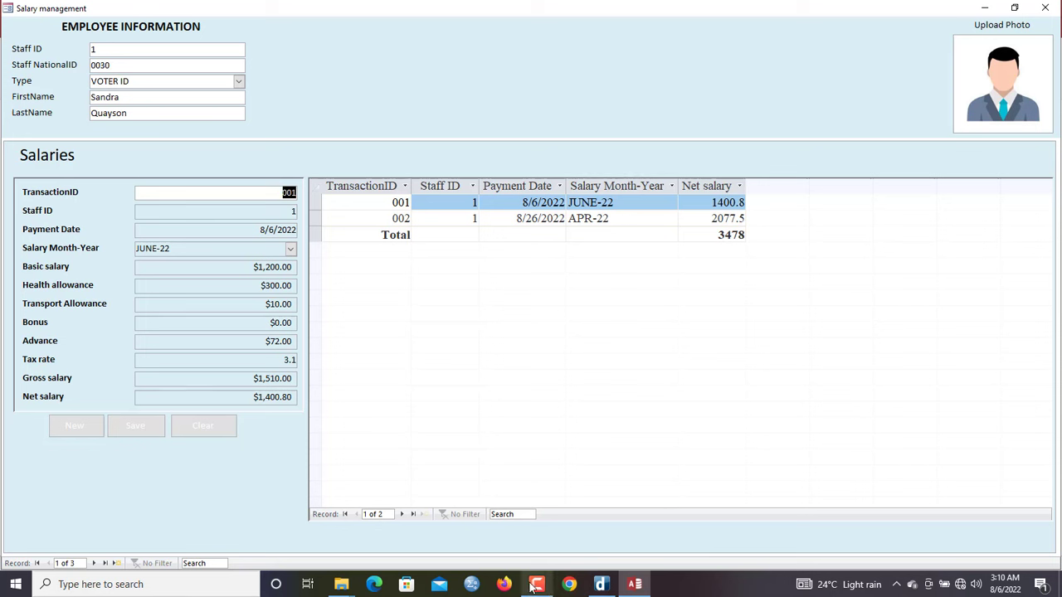
# Search for 'kw', then close and reopen Employee_salary2
pyautogui.click(206, 563)
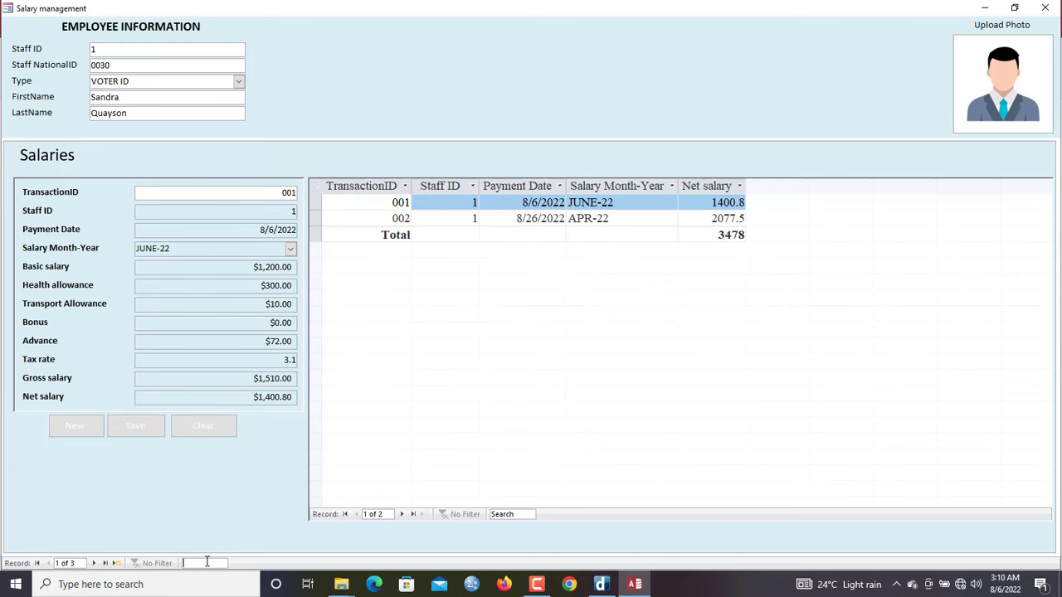
pyautogui.write('kw')
pyautogui.click(1044, 7)
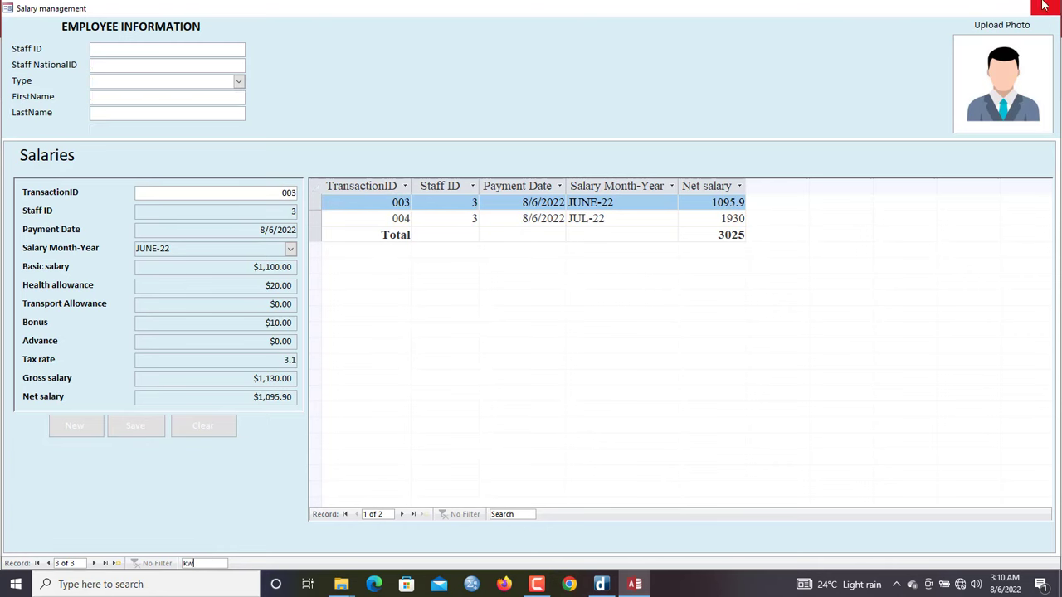
pyautogui.doubleClick(57, 216)
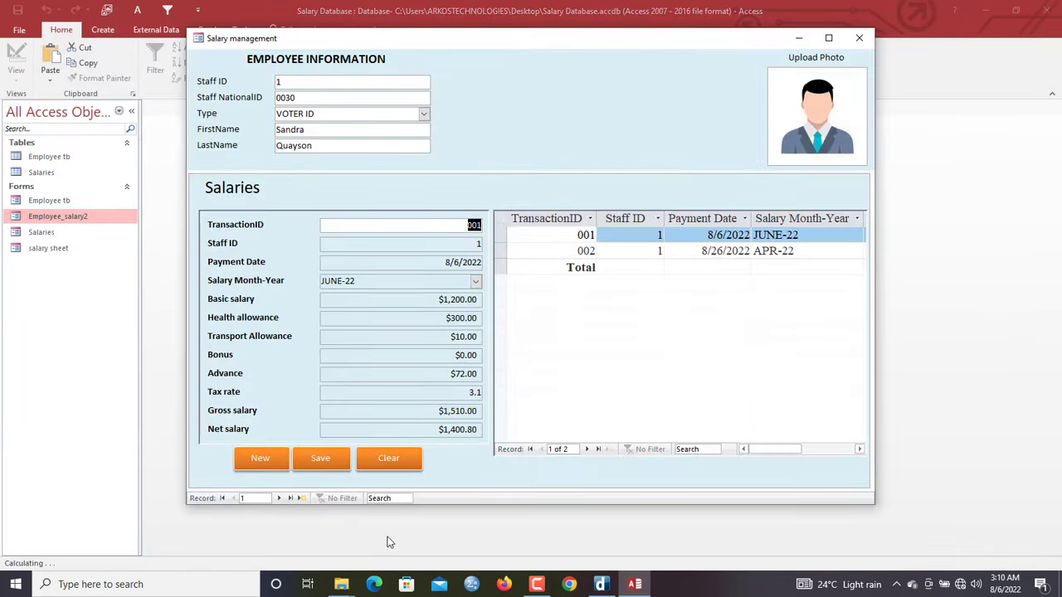
# Maximize the form and search the employee records for 'ar'
pyautogui.click(828, 38)
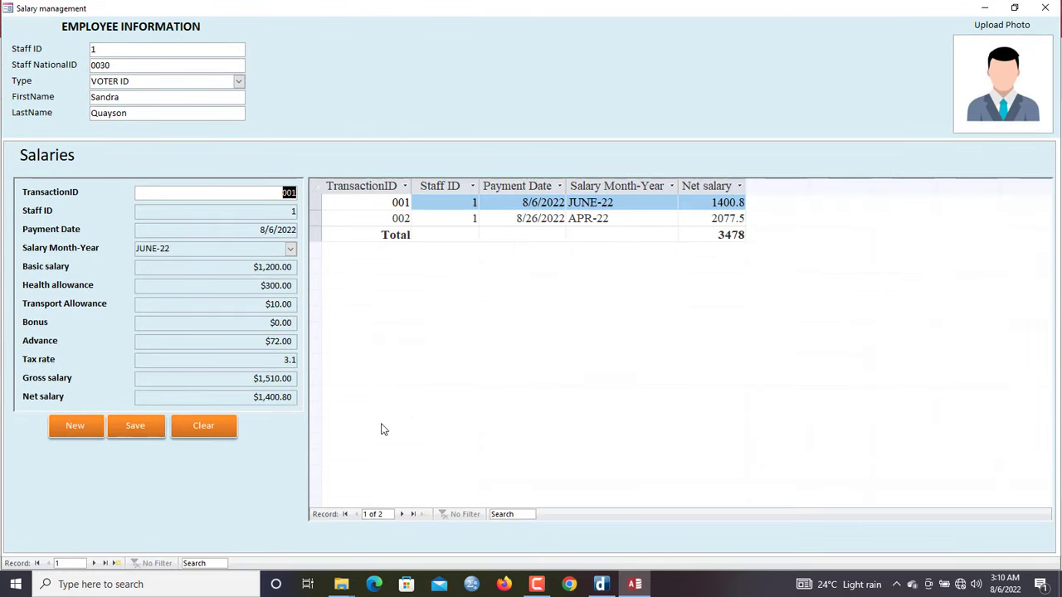
pyautogui.write('kwke')
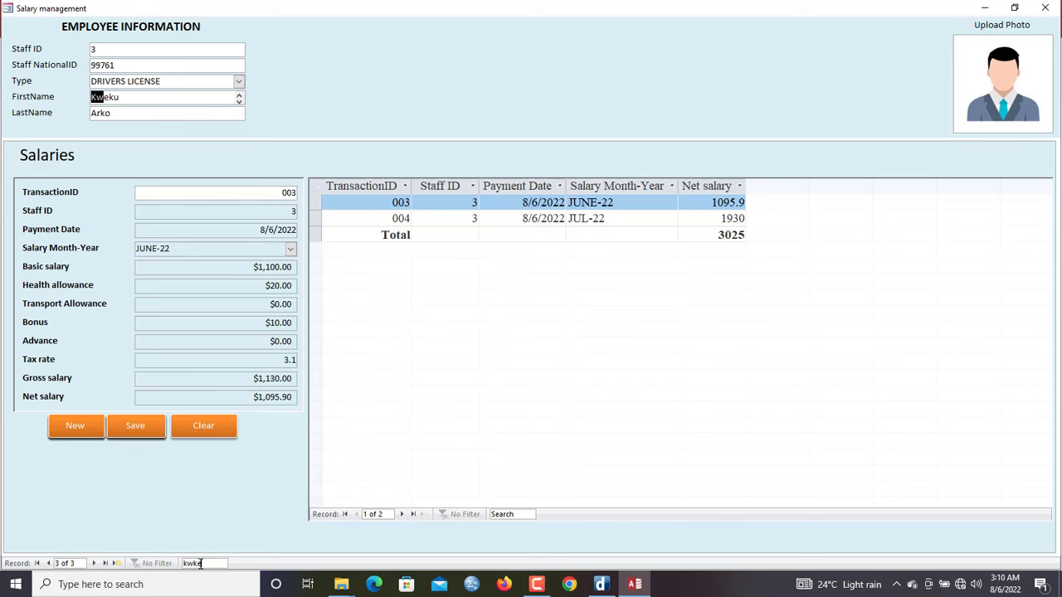
pyautogui.press('BackSpace')
pyautogui.press('BackSpace')
pyautogui.press('BackSpace')
pyautogui.press('BackSpace')
pyautogui.write('ark')
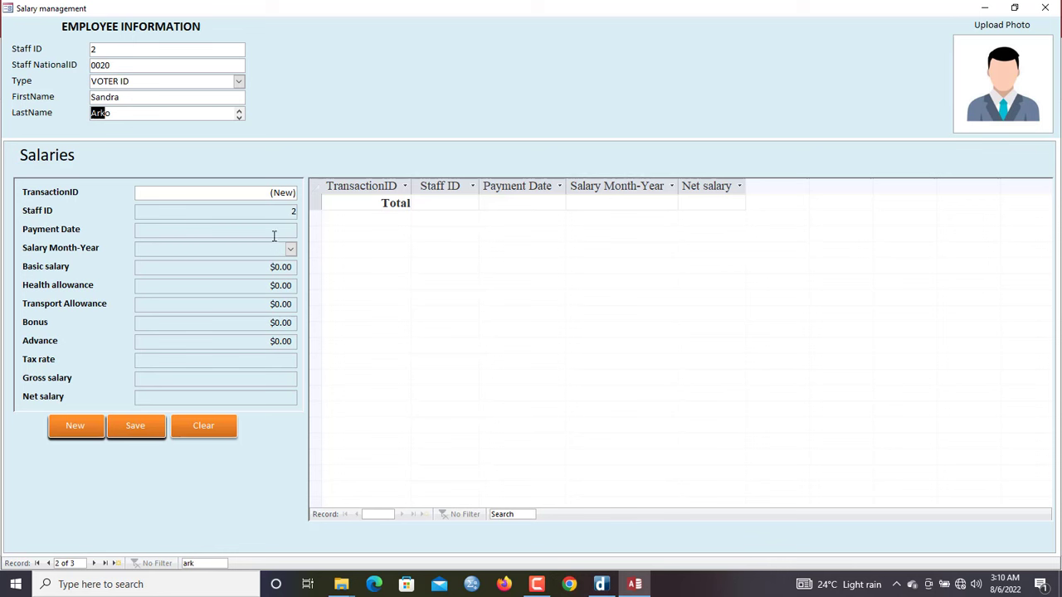
# Save a new salary record dated today (8/6/2022) for MAY-22 with basic salary 1200
pyautogui.click(256, 215)
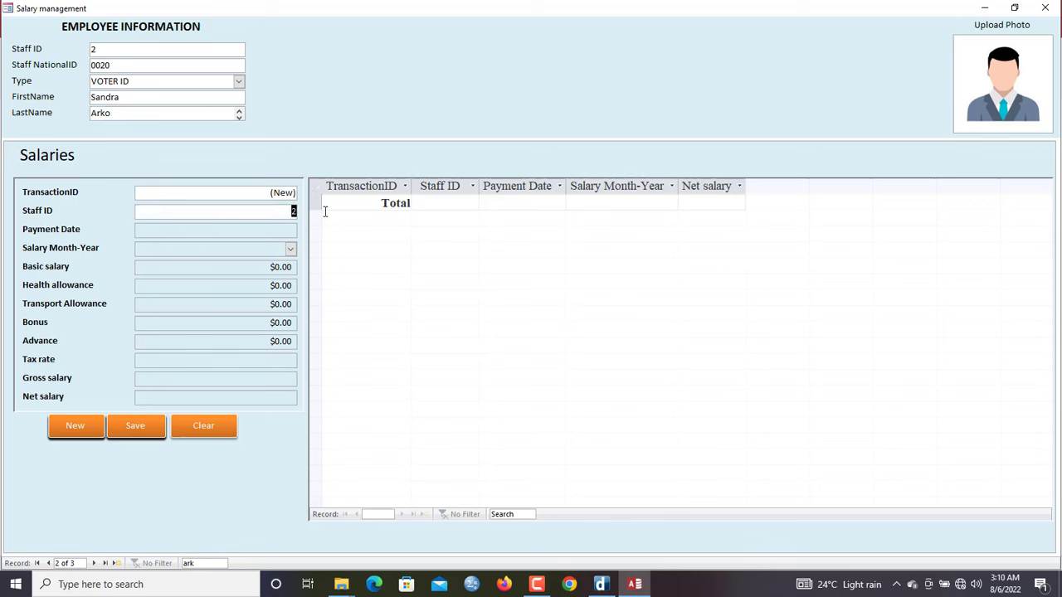
pyautogui.click(269, 235)
pyautogui.click(304, 230)
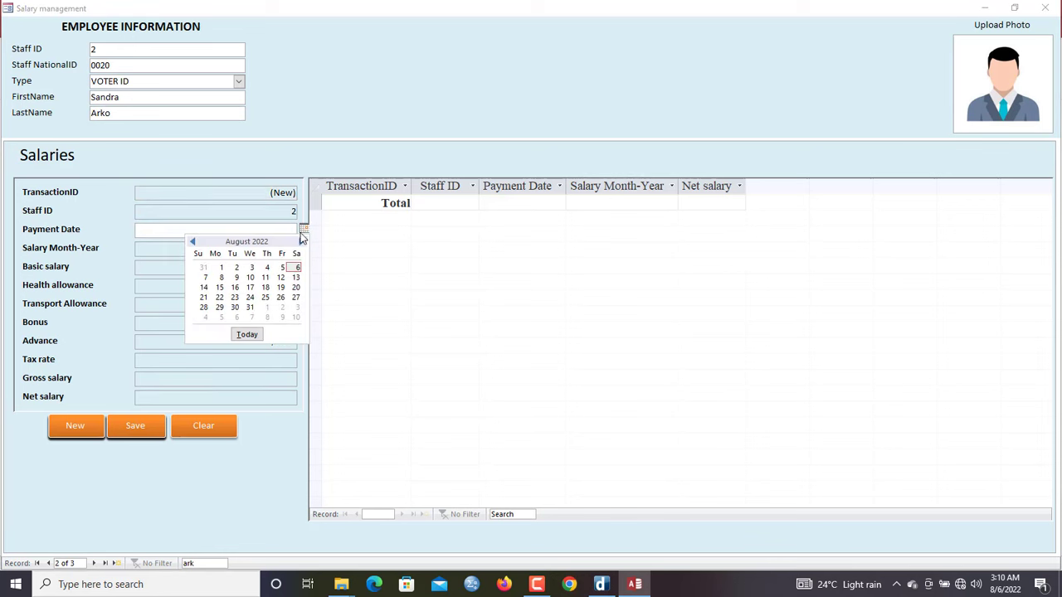
pyautogui.click(248, 332)
pyautogui.click(290, 248)
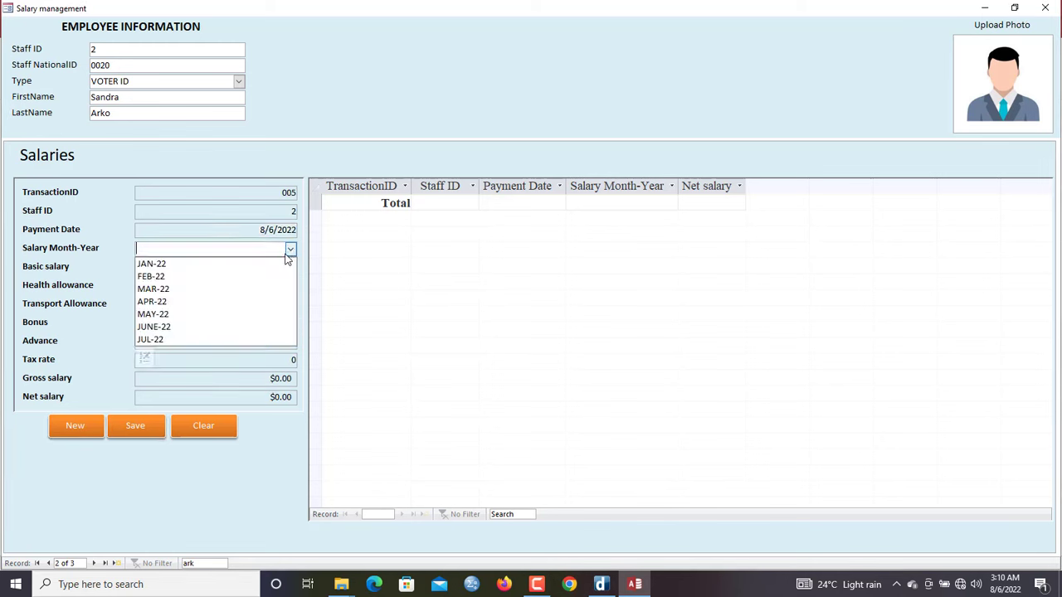
pyautogui.click(239, 312)
pyautogui.doubleClick(267, 269)
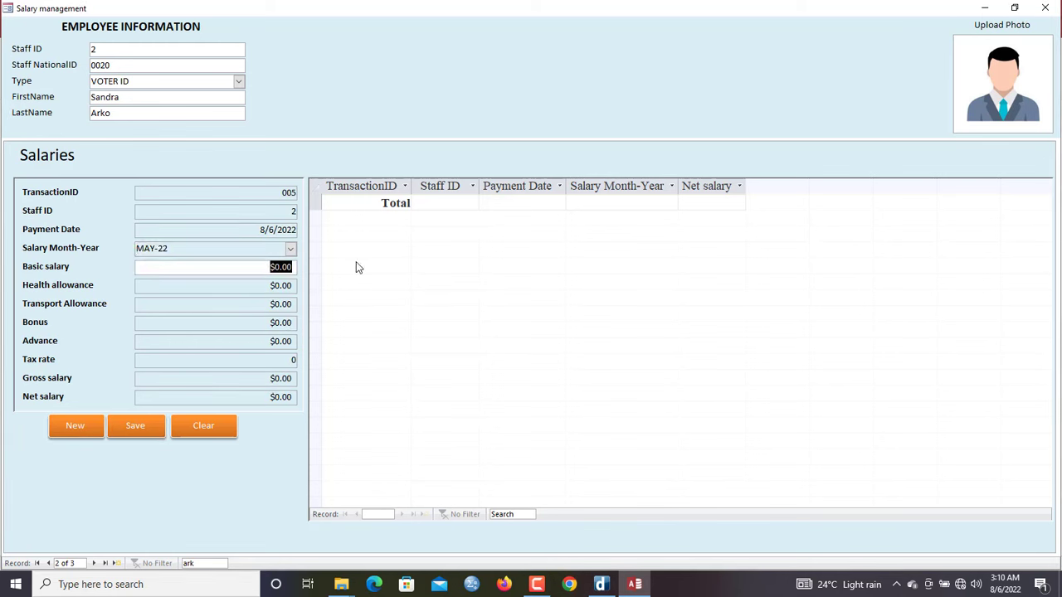
pyautogui.write('1200')
pyautogui.press('Tab')
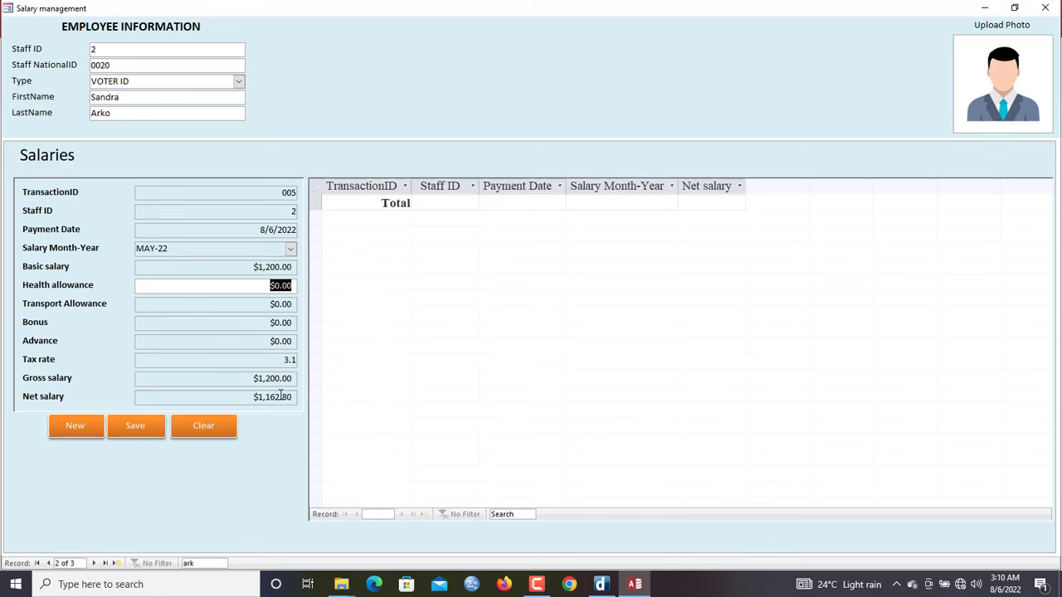
pyautogui.click(137, 427)
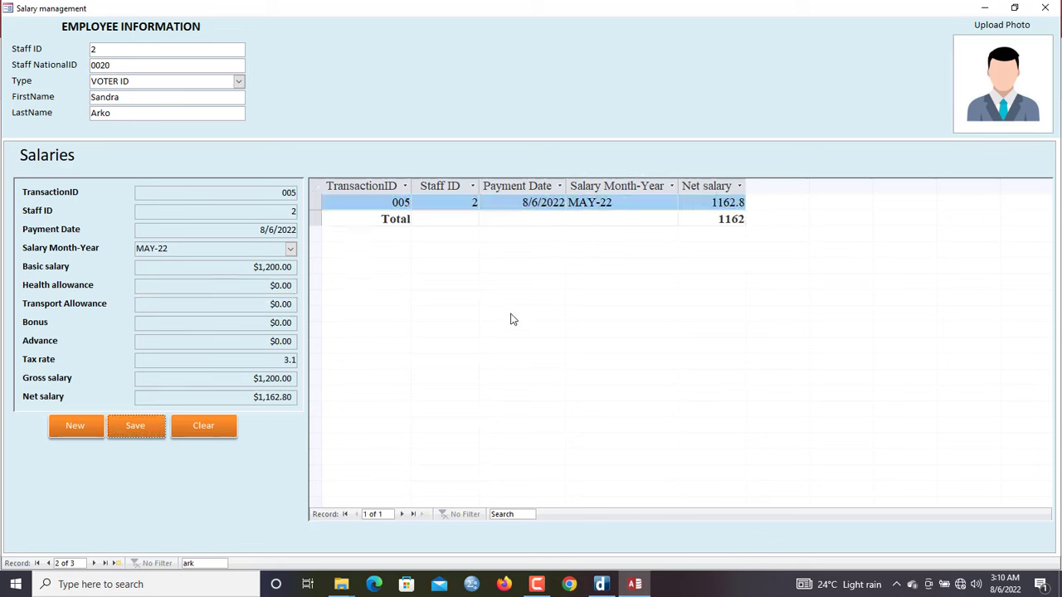
pyautogui.moveTo(540, 592)
# Close Employee_salary2 and open the Salaries form in Design View
pyautogui.rightClick(323, 108)
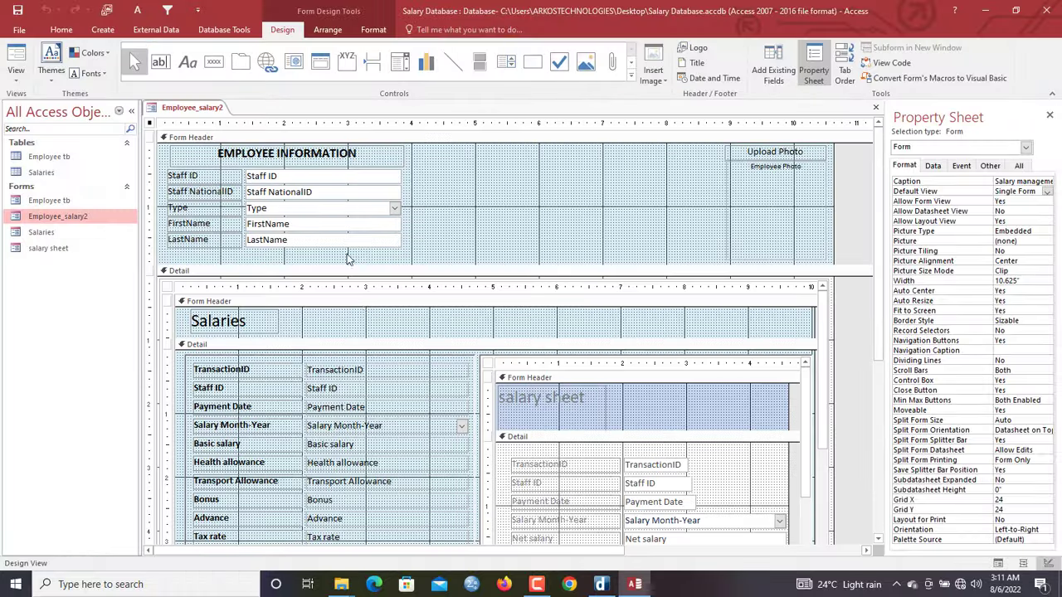
pyautogui.rightClick(212, 109)
pyautogui.click(240, 196)
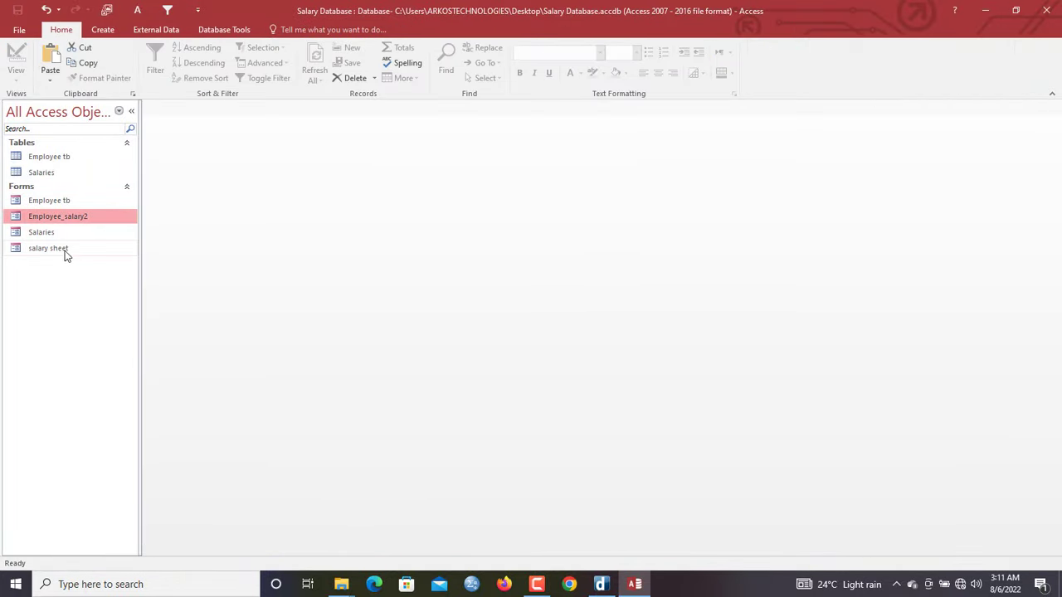
pyautogui.doubleClick(44, 233)
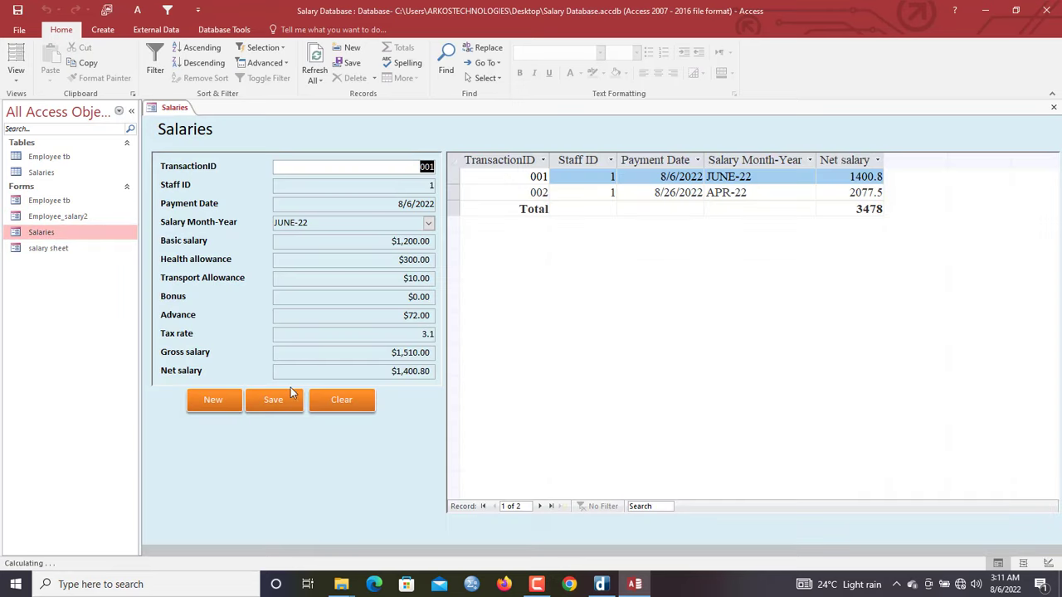
pyautogui.rightClick(415, 428)
pyautogui.click(439, 322)
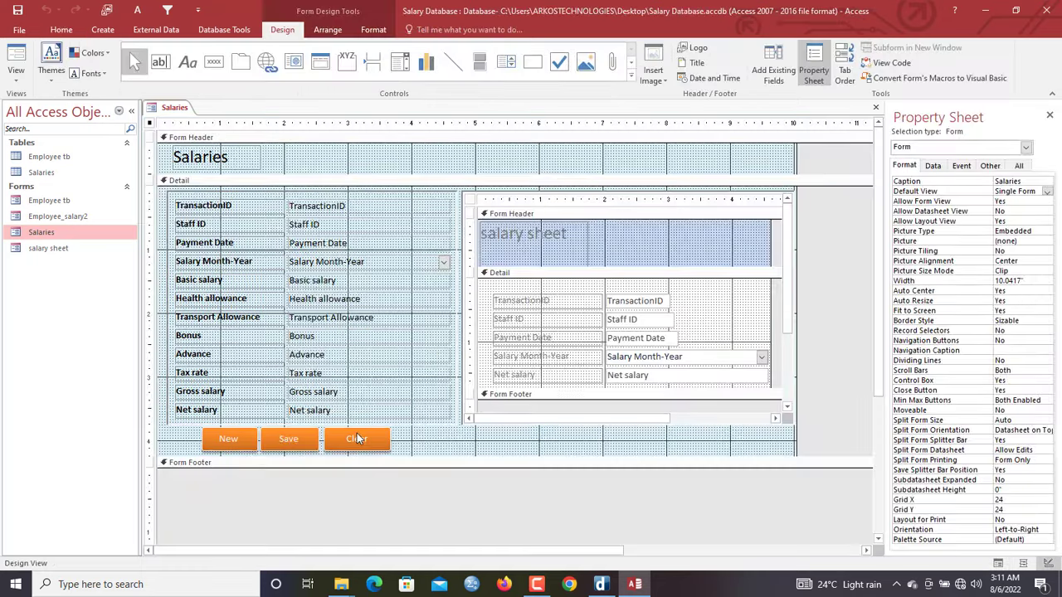
# Shift New, Save and Clear left and add a pasted button captioned 'Print slip'
pyautogui.moveTo(411, 443); pyautogui.dragTo(193, 444)
pyautogui.click(407, 439)
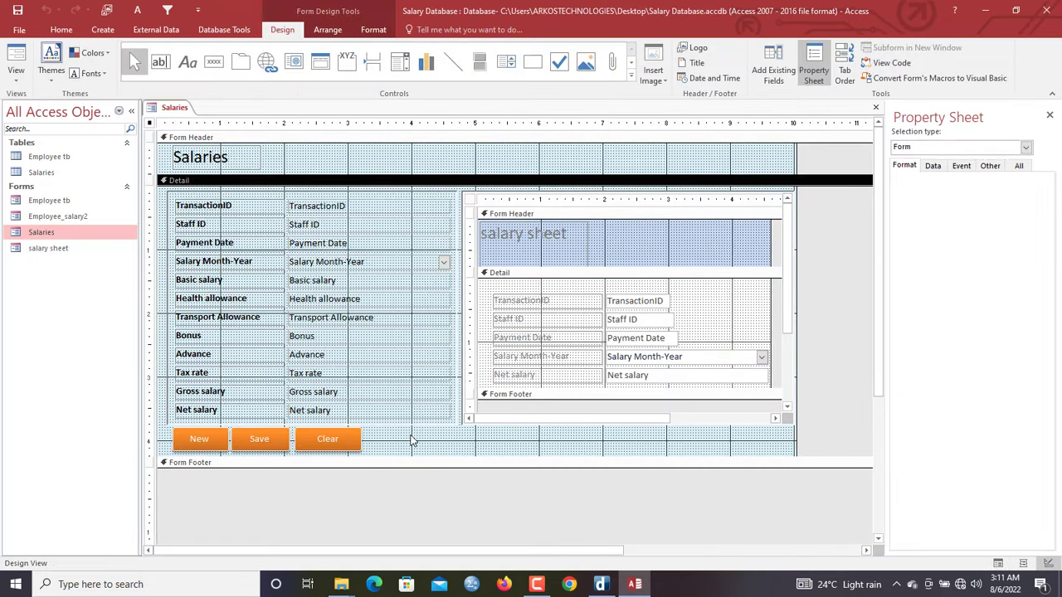
pyautogui.click(351, 442)
pyautogui.hotkey('ctrl', 'v')
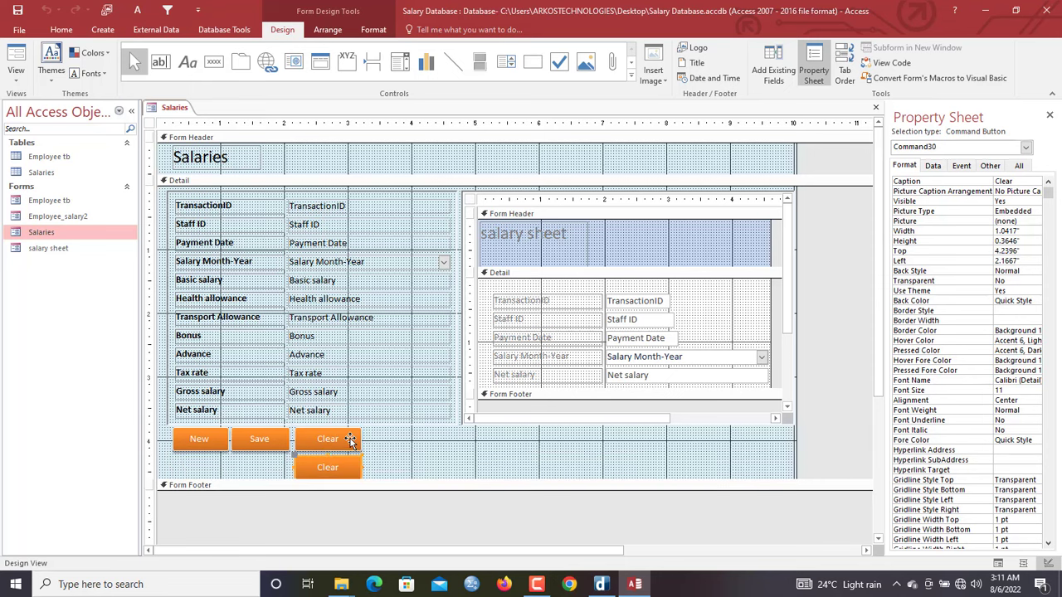
pyautogui.moveTo(296, 462); pyautogui.dragTo(371, 432)
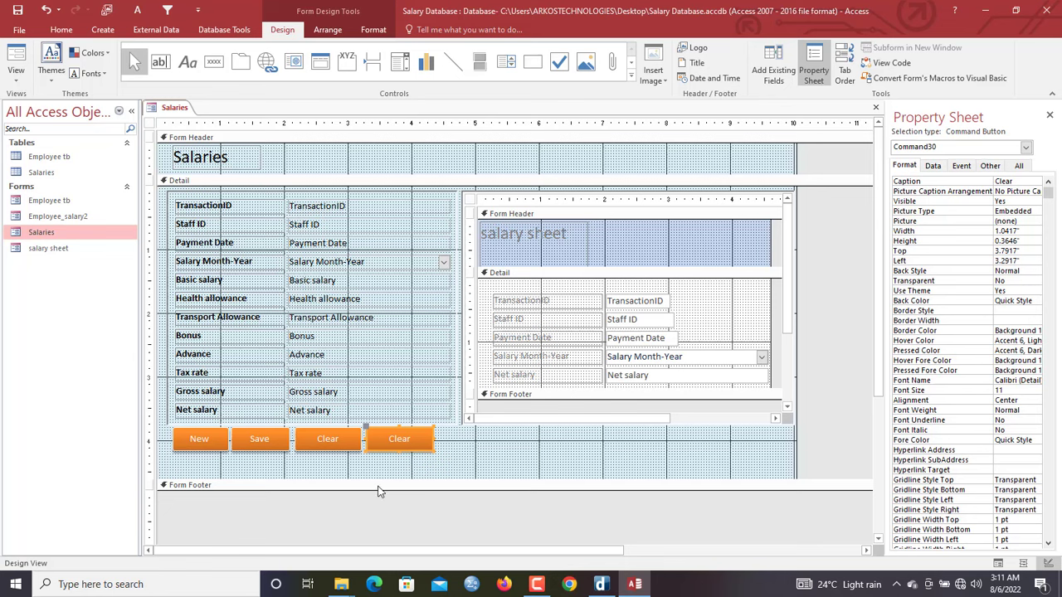
pyautogui.moveTo(374, 479); pyautogui.dragTo(374, 461)
pyautogui.click(405, 439)
pyautogui.write('P')
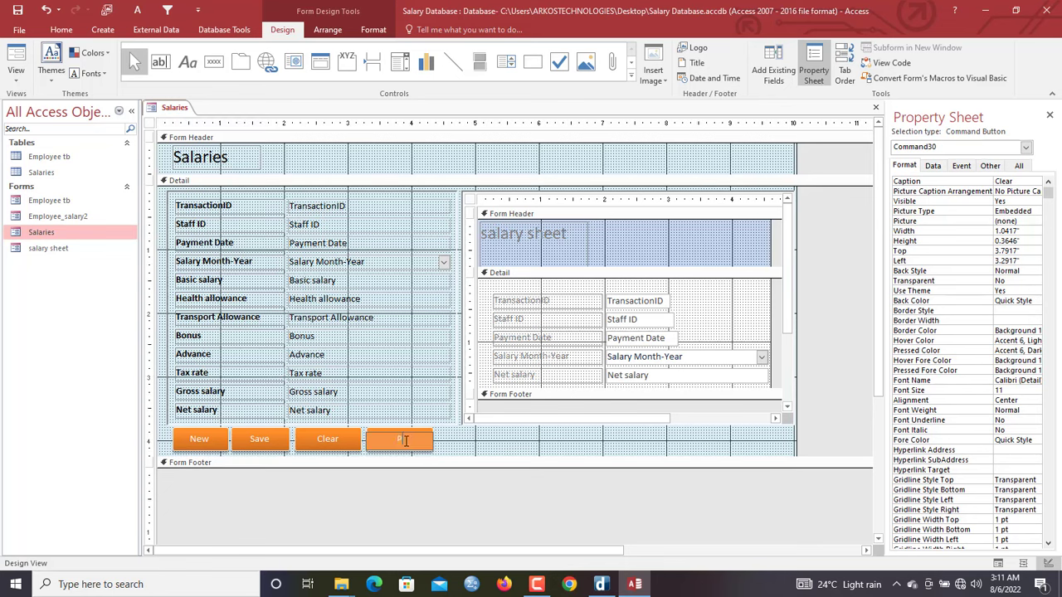
pyautogui.write('rint slip')
pyautogui.press('Tab')
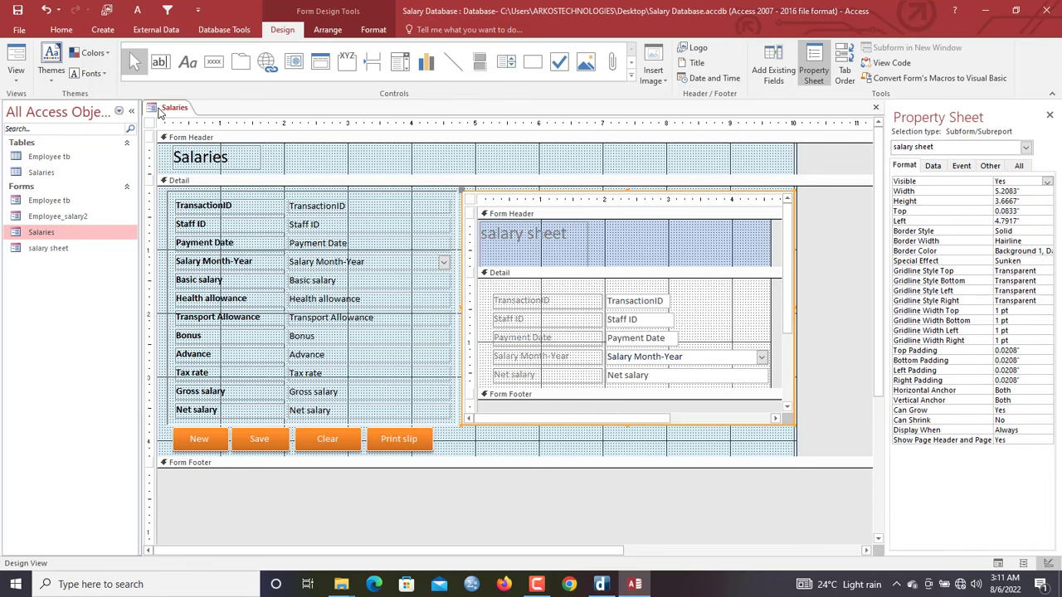
# Reopen Salaries and test Print slip, declining the record deletion it triggers
pyautogui.rightClick(163, 108)
pyautogui.click(196, 150)
pyautogui.doubleClick(93, 232)
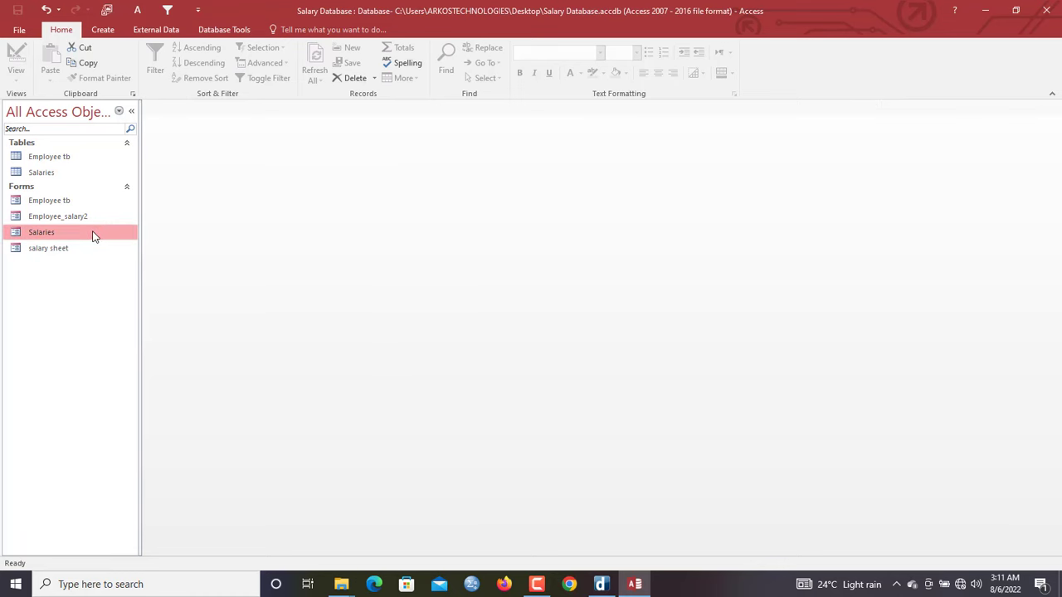
pyautogui.click(384, 414)
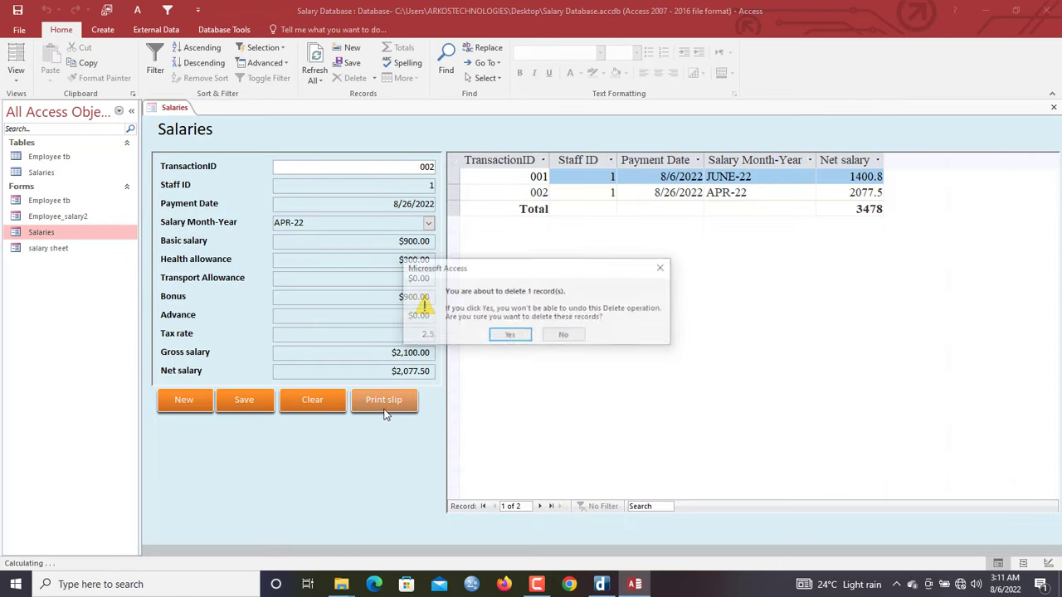
pyautogui.click(571, 336)
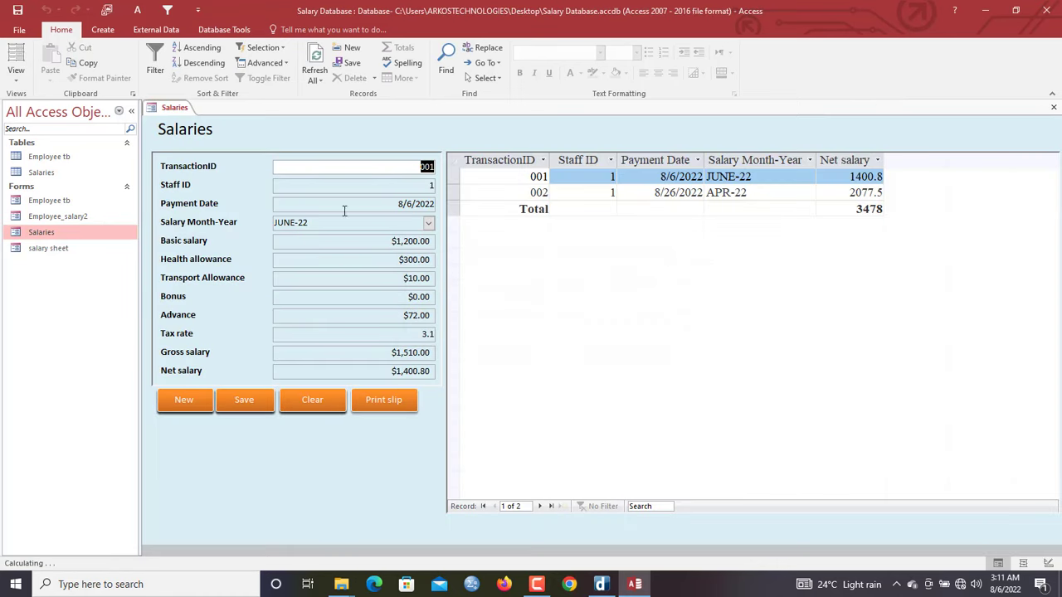
# Delete every action in Print slip's On Click macro, save it, and return to Form View
pyautogui.rightClick(242, 133)
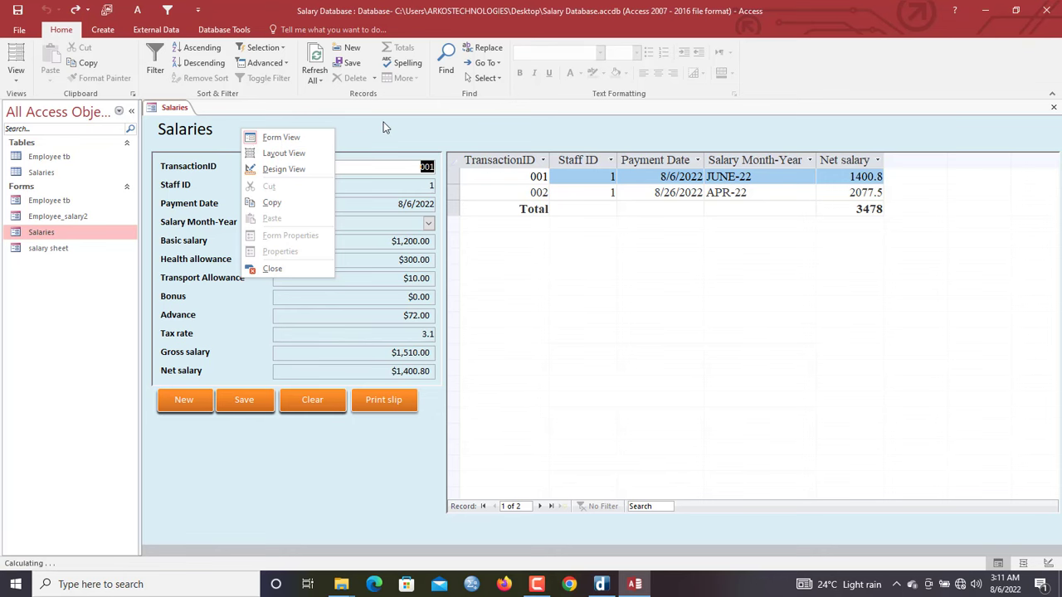
pyautogui.click(286, 170)
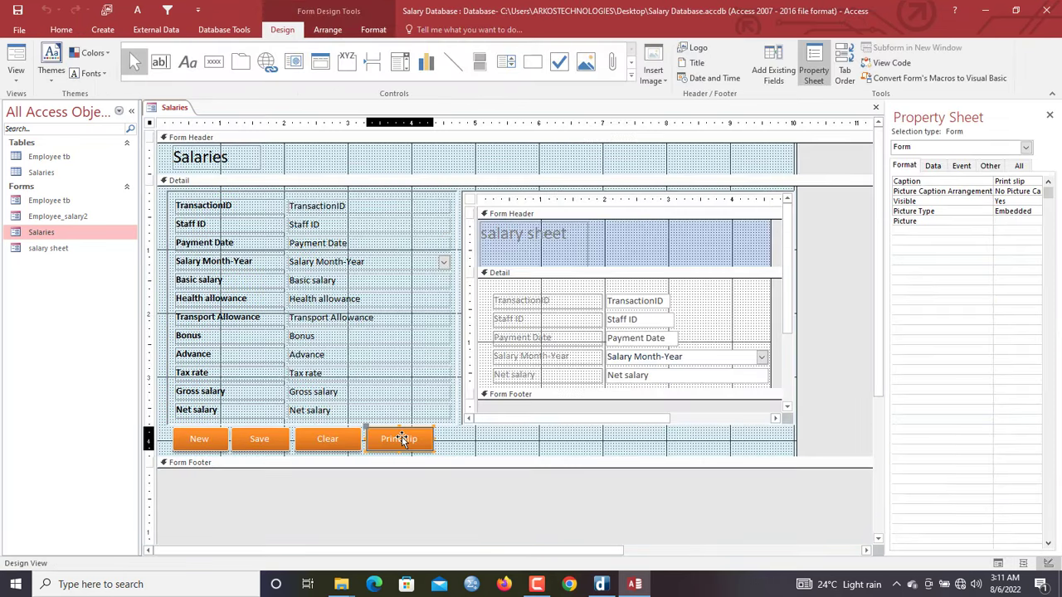
pyautogui.click(401, 440)
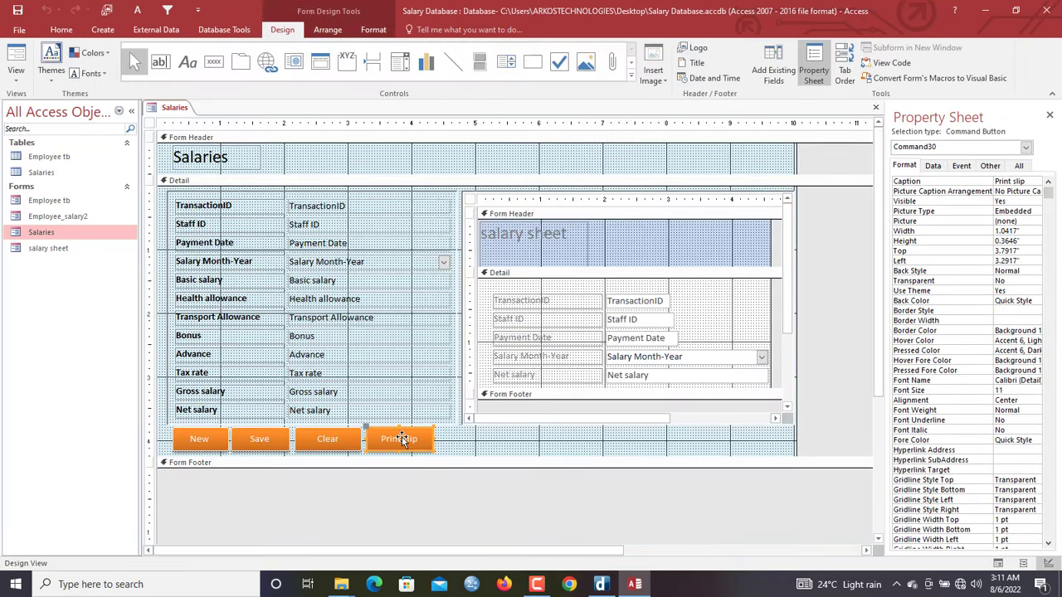
pyautogui.click(963, 166)
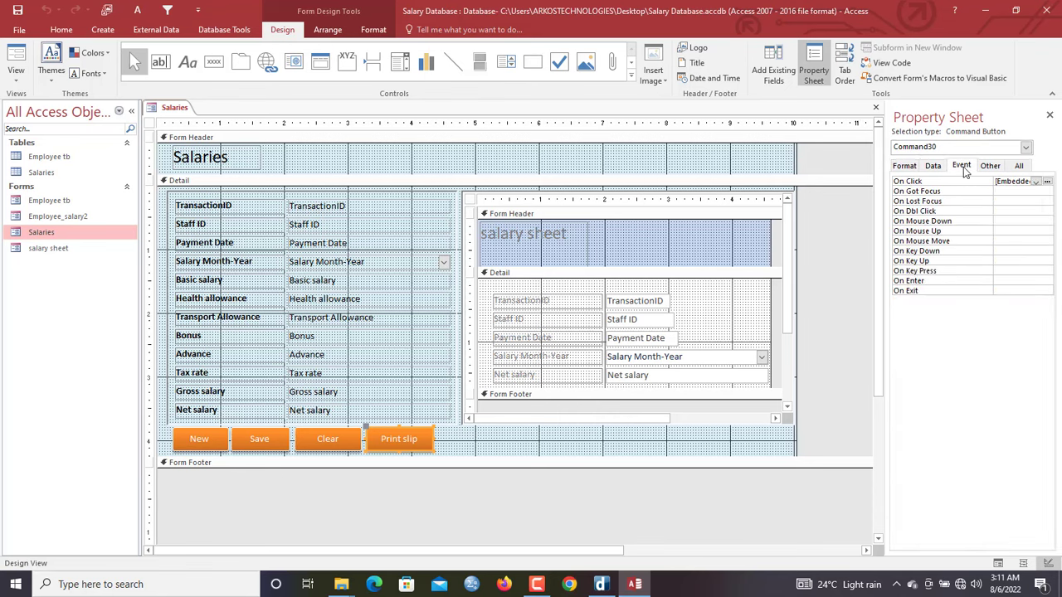
pyautogui.click(1046, 182)
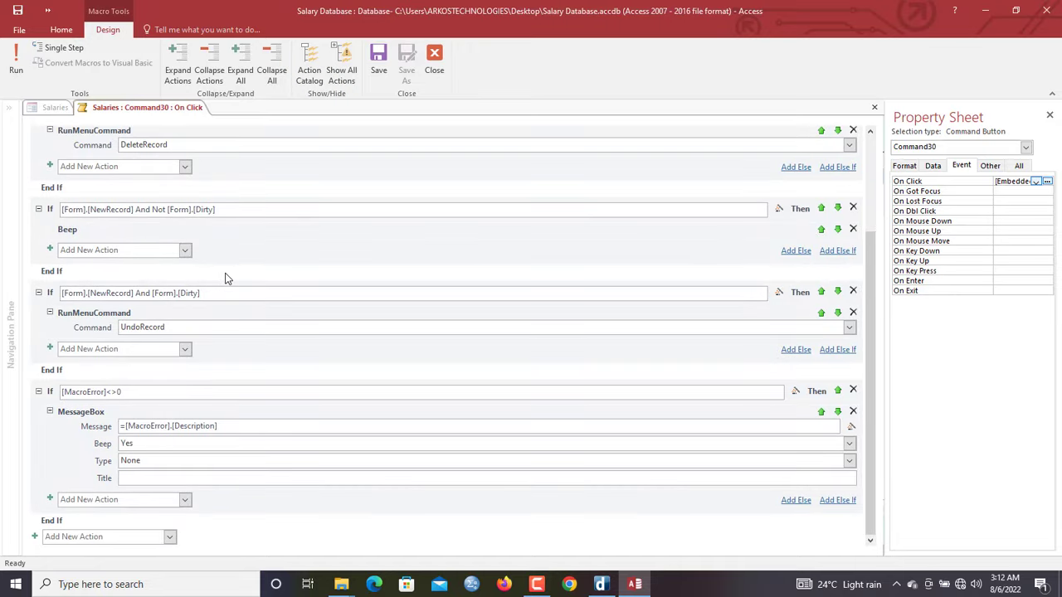
pyautogui.press('Delete')
pyautogui.click(379, 67)
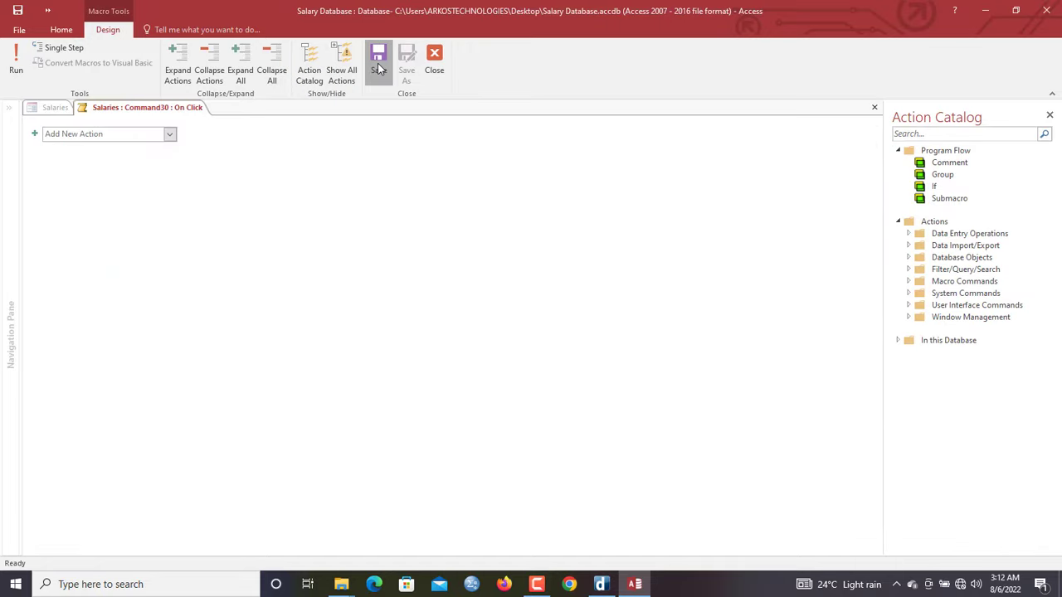
pyautogui.click(433, 69)
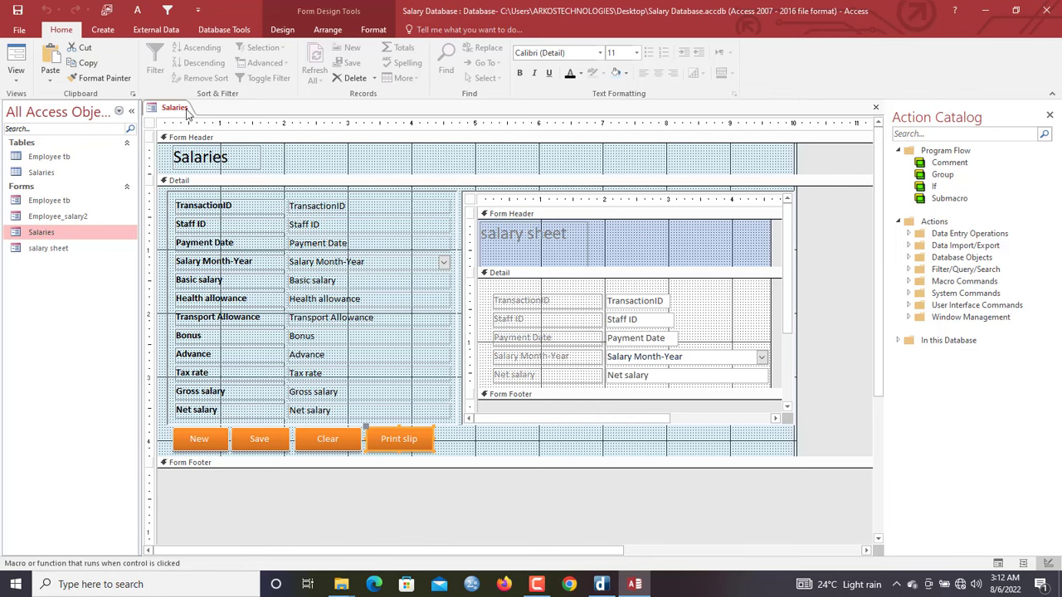
pyautogui.rightClick(184, 115)
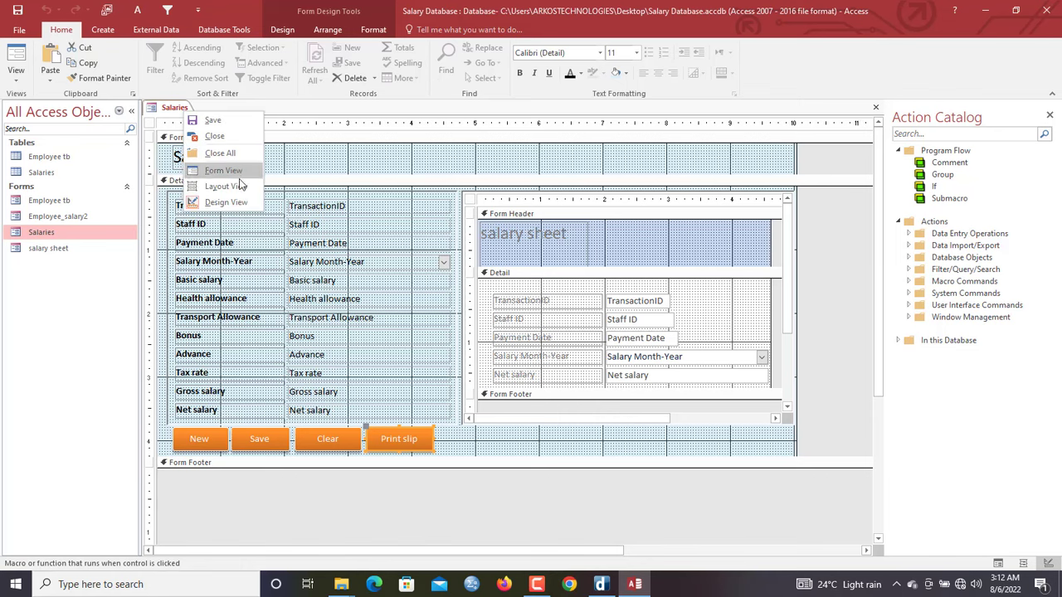
pyautogui.click(211, 171)
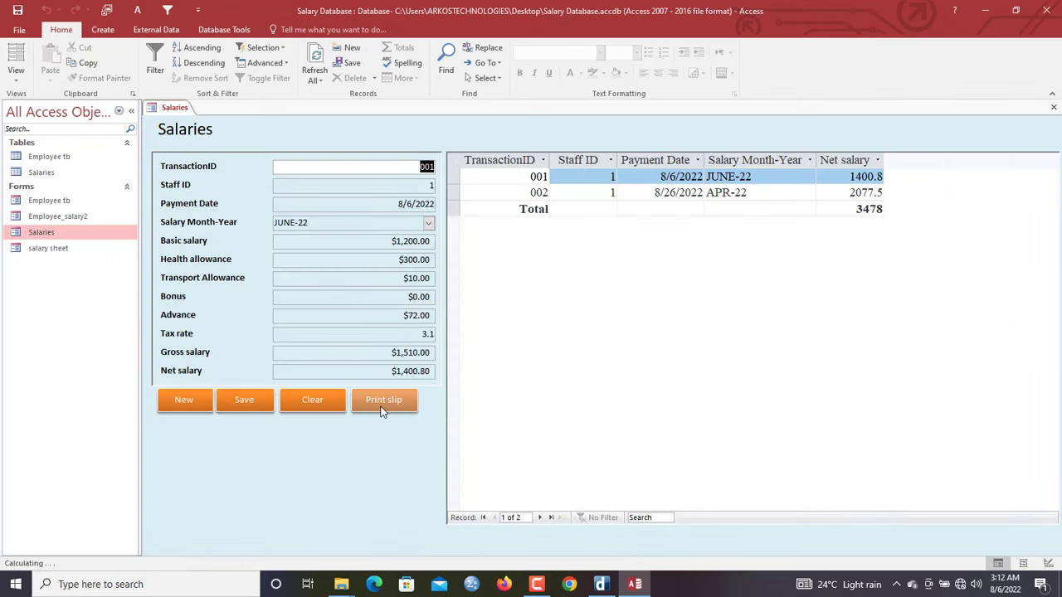
# Test Print slip, then close all and save the Salaries form's design changes
pyautogui.click(384, 410)
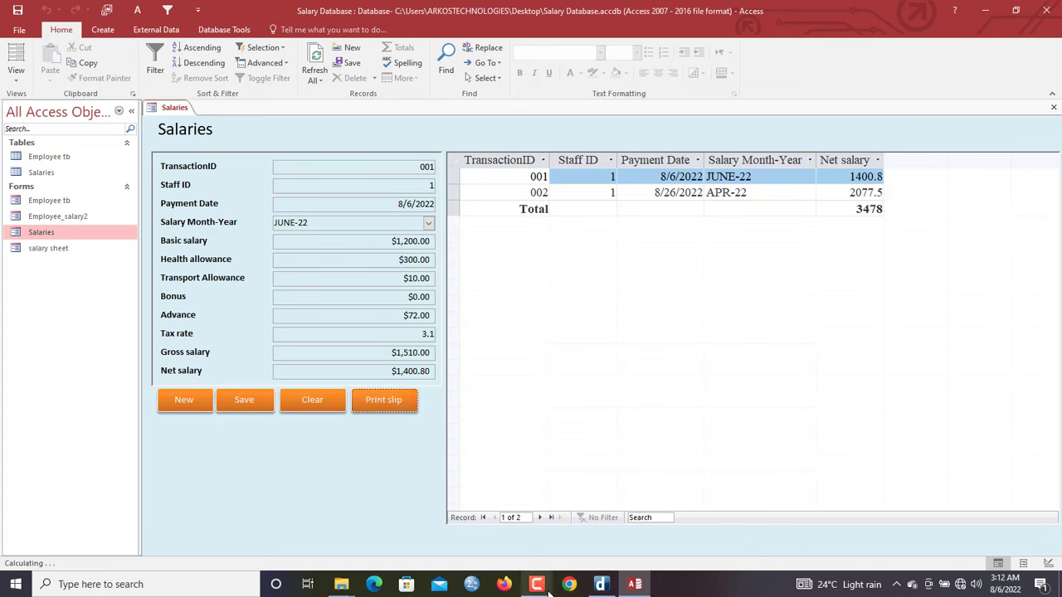
pyautogui.rightClick(176, 105)
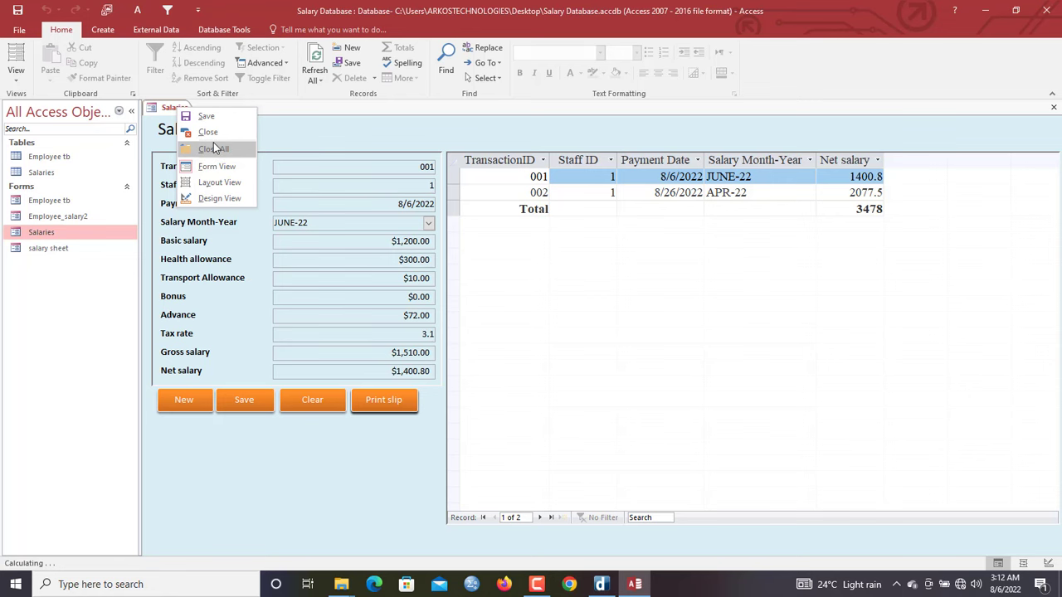
pyautogui.click(214, 149)
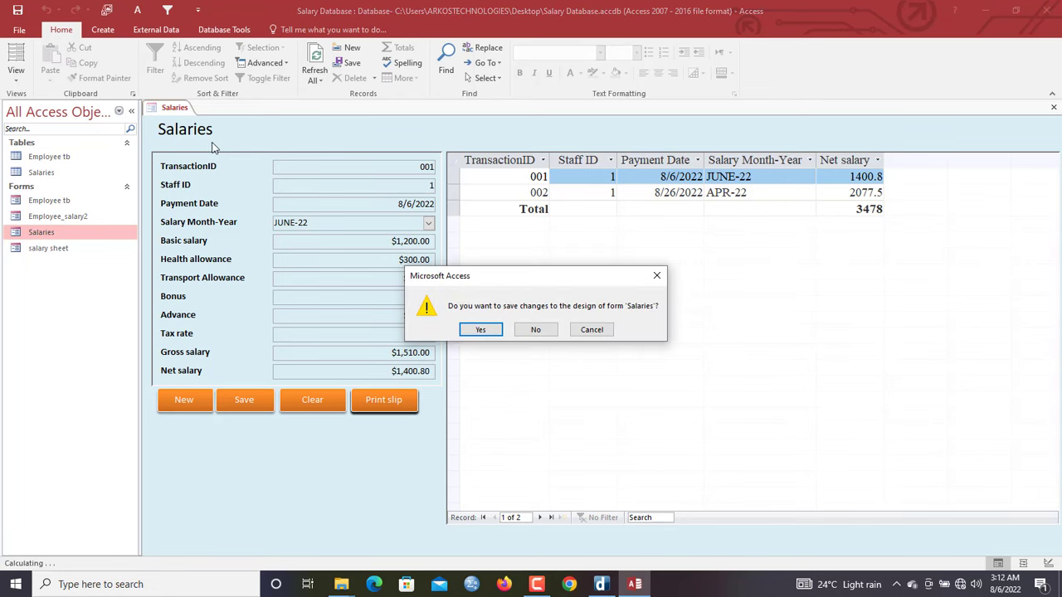
pyautogui.click(488, 333)
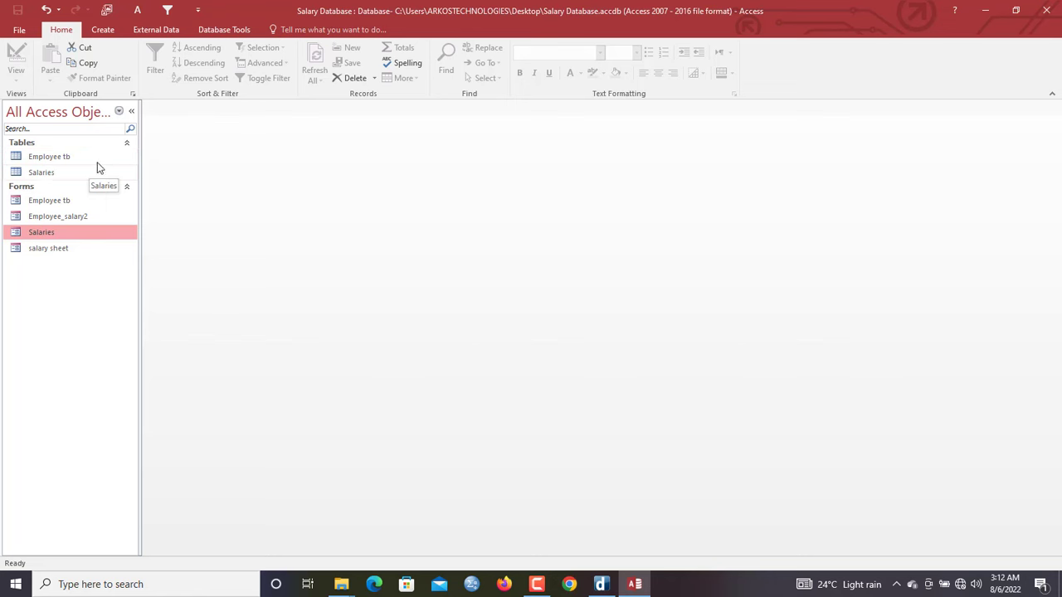
# Open the Salaries table and close it again
pyautogui.doubleClick(70, 172)
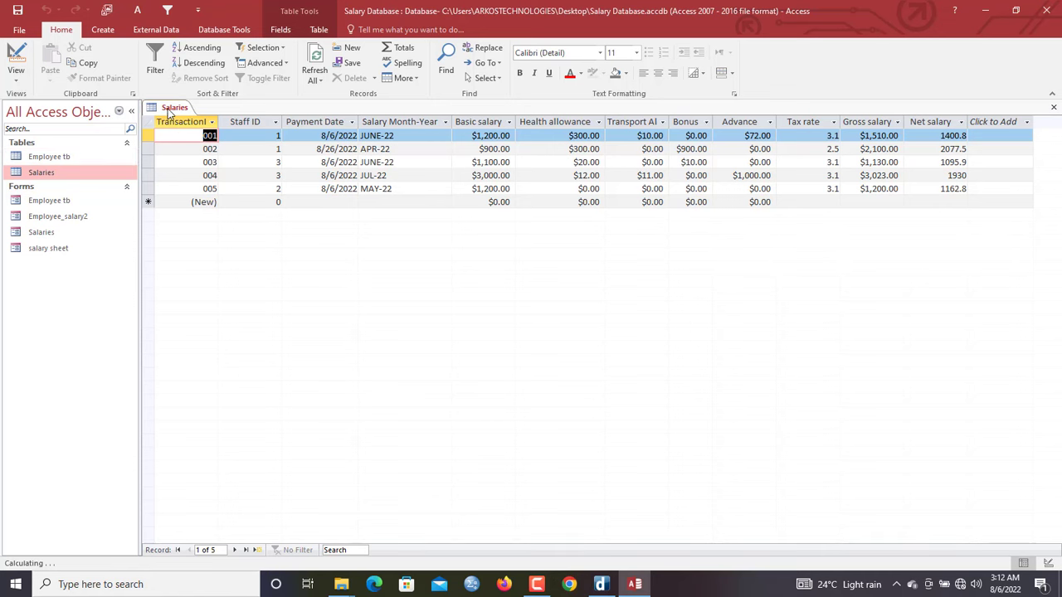
pyautogui.rightClick(168, 111)
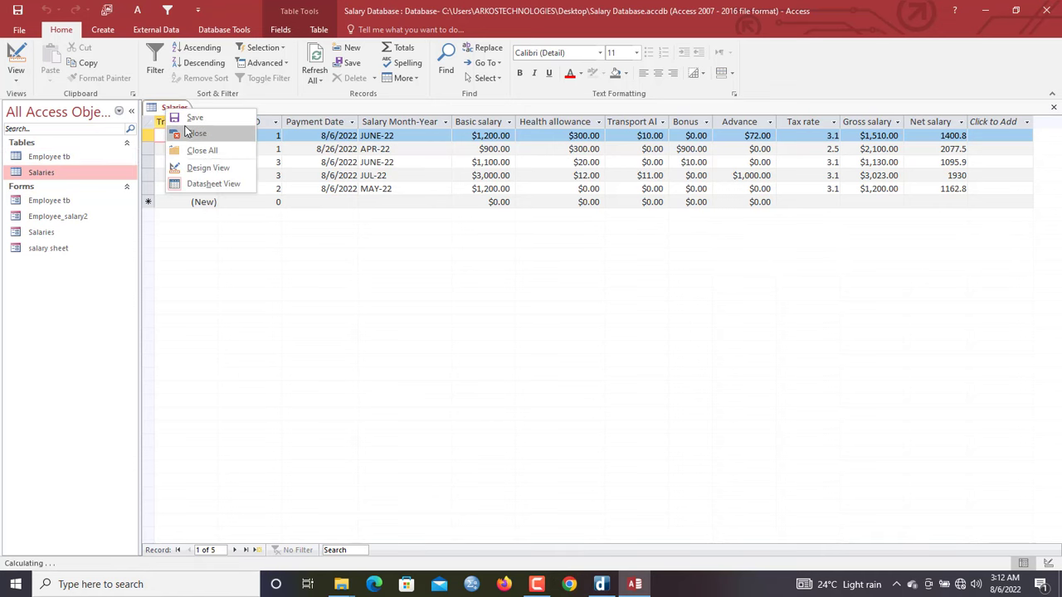
pyautogui.click(189, 136)
# Start a new Query Design and add Employee tb and Salaries tables
pyautogui.click(104, 31)
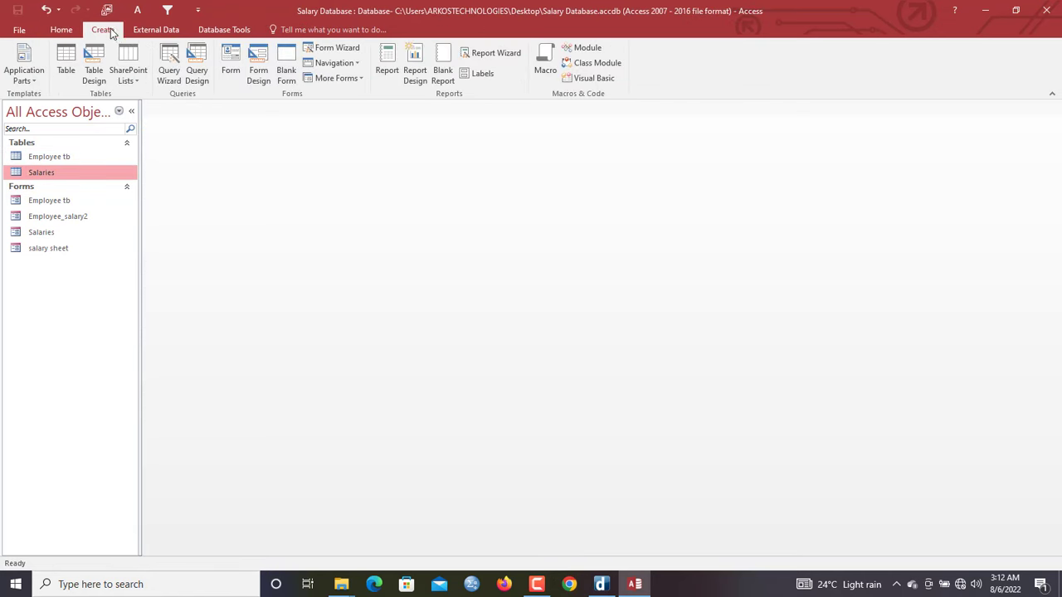
pyautogui.click(197, 71)
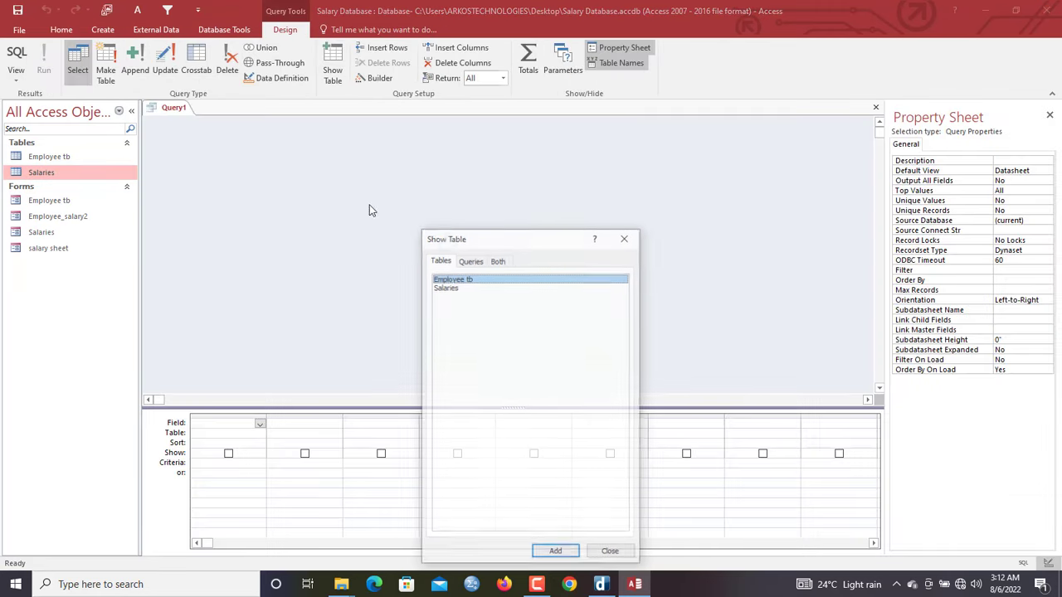
pyautogui.moveTo(464, 238); pyautogui.dragTo(436, 131)
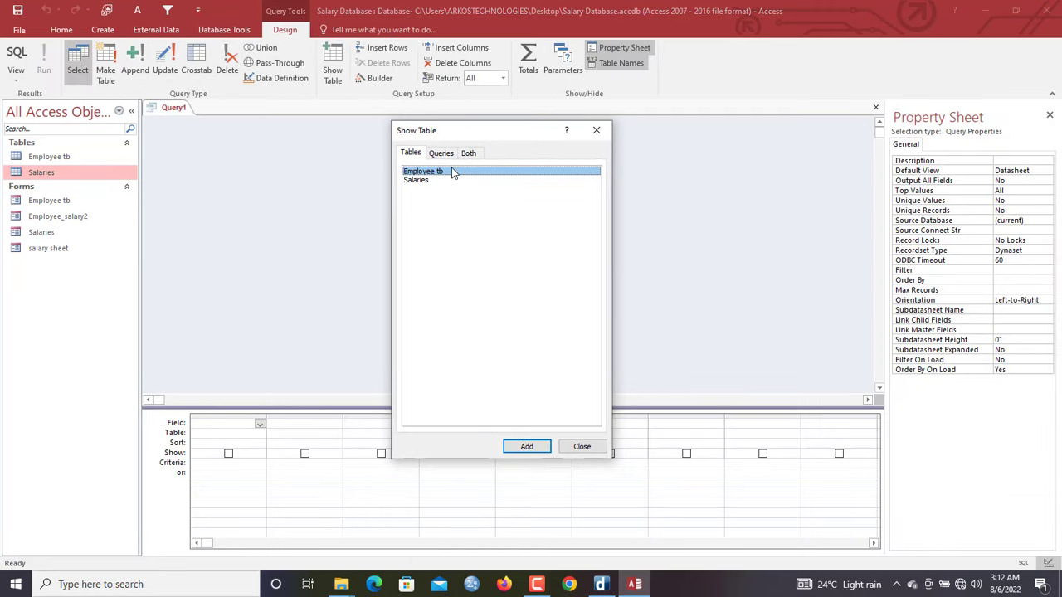
pyautogui.doubleClick(450, 172)
pyautogui.doubleClick(454, 174)
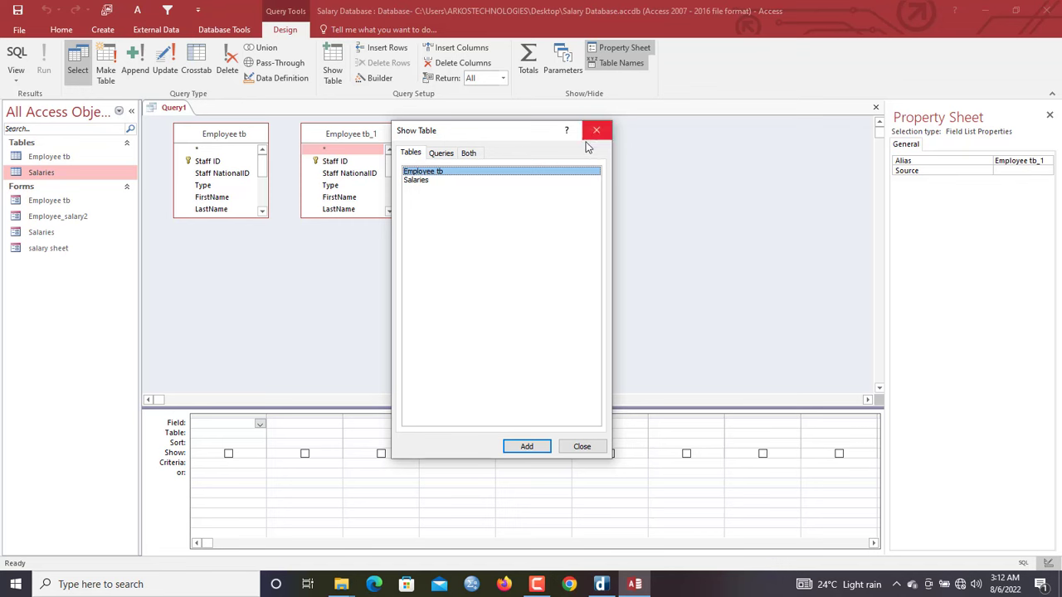
pyautogui.doubleClick(424, 180)
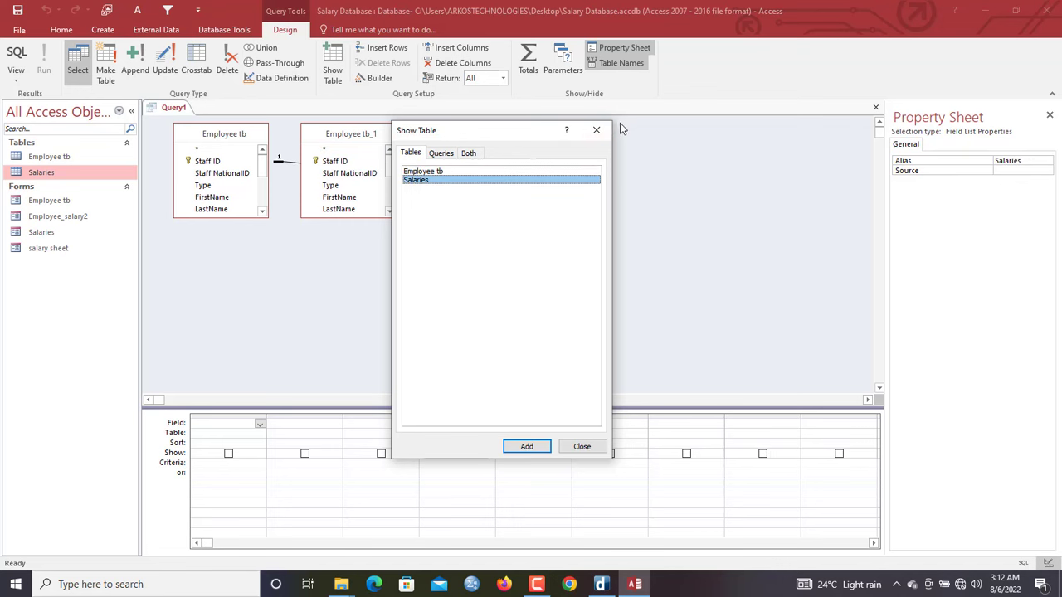
pyautogui.click(595, 130)
# Remove the duplicate Employee tb_1 and add Salaries.* as the first column
pyautogui.click(365, 139)
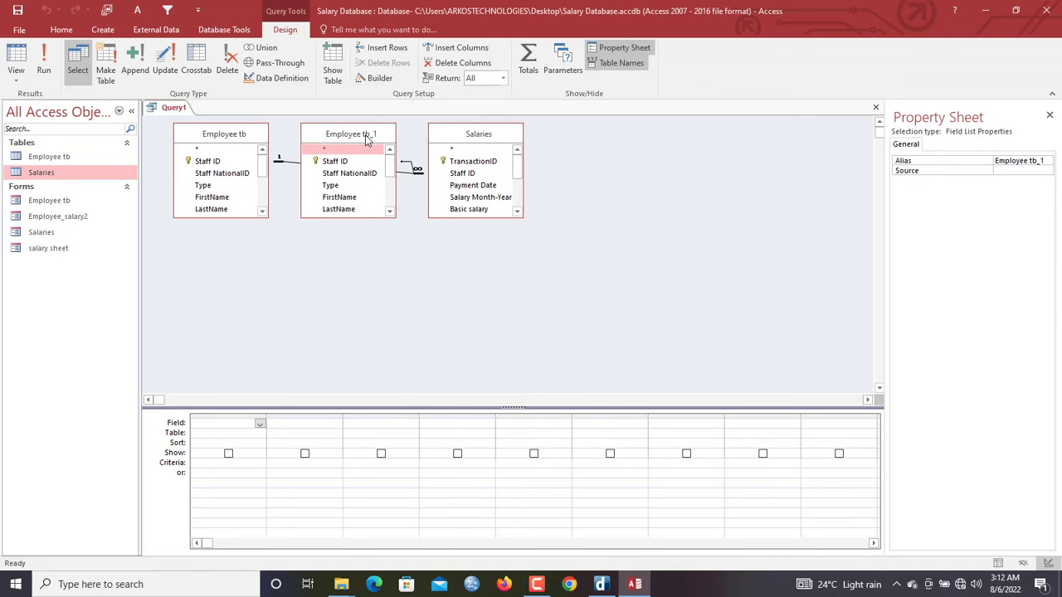
pyautogui.press('Delete')
pyautogui.moveTo(465, 136); pyautogui.dragTo(545, 141)
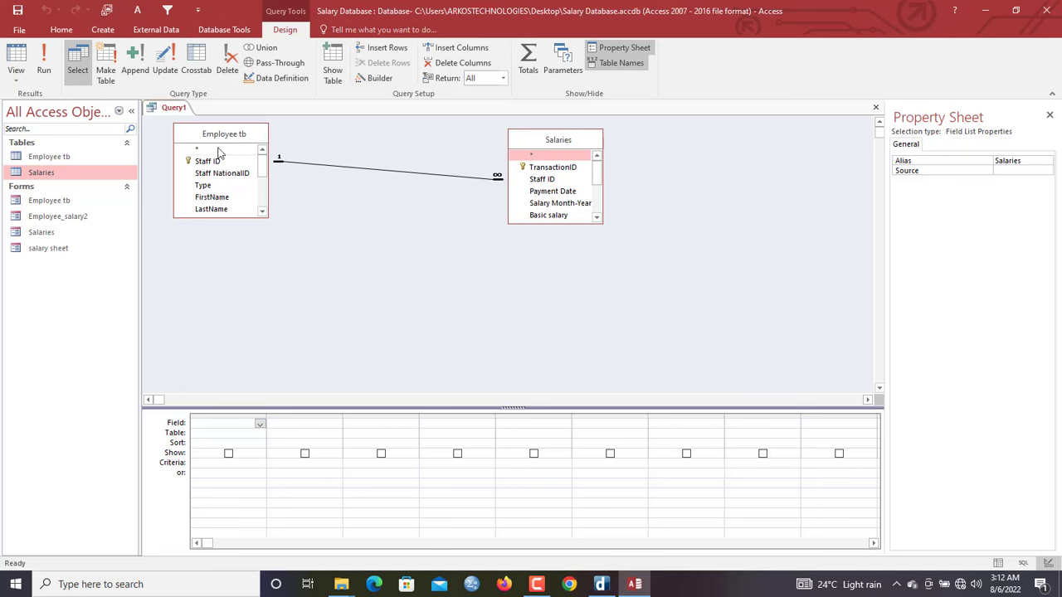
pyautogui.doubleClick(528, 156)
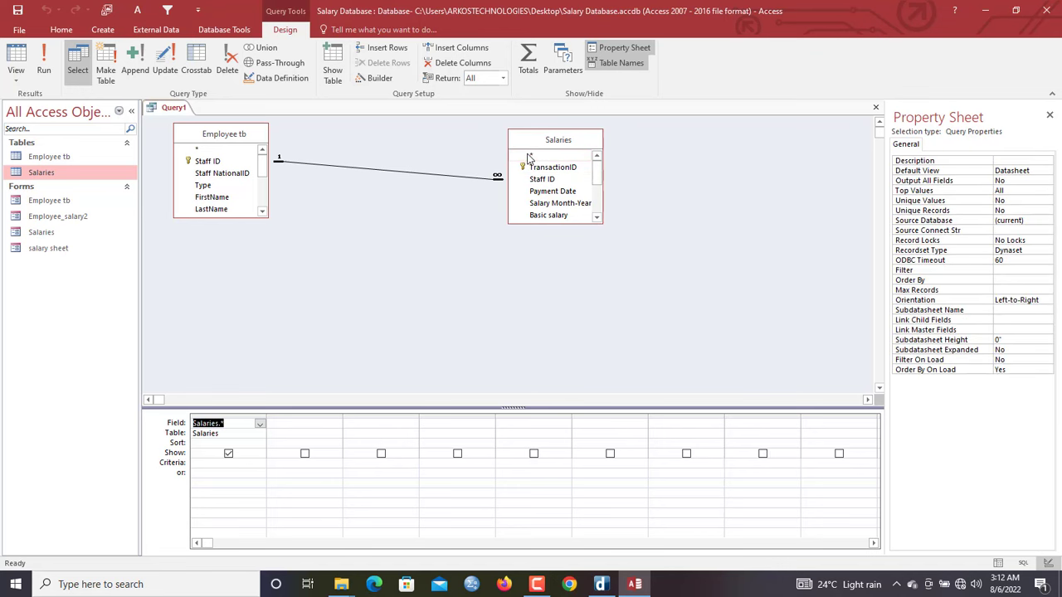
pyautogui.moveTo(266, 169); pyautogui.dragTo(265, 176)
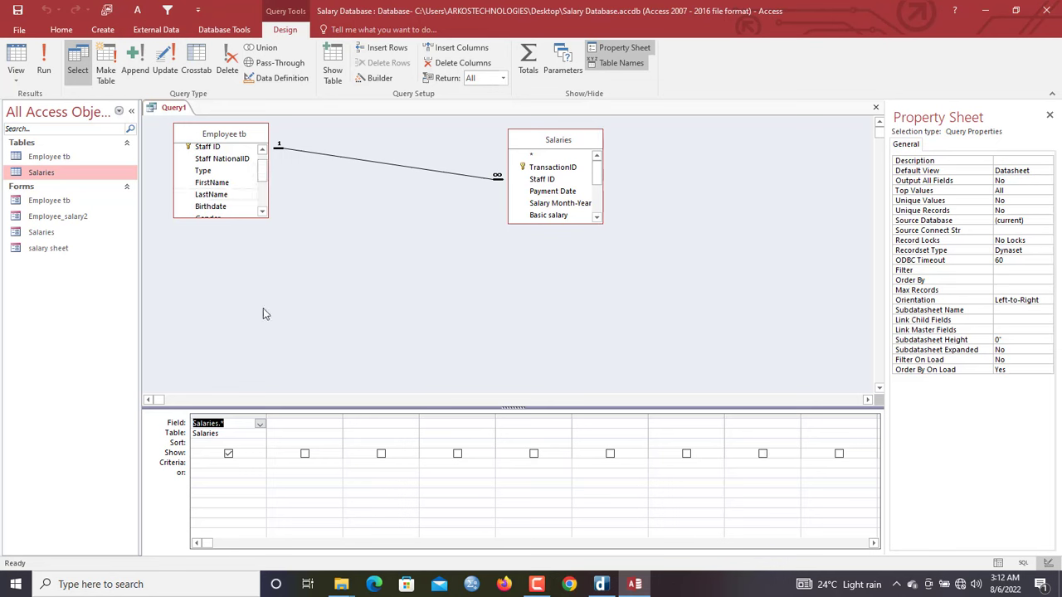
# Open the Expression Builder for the second column and label it 'Employee name:'
pyautogui.click(282, 424)
pyautogui.rightClick(281, 424)
pyautogui.click(326, 512)
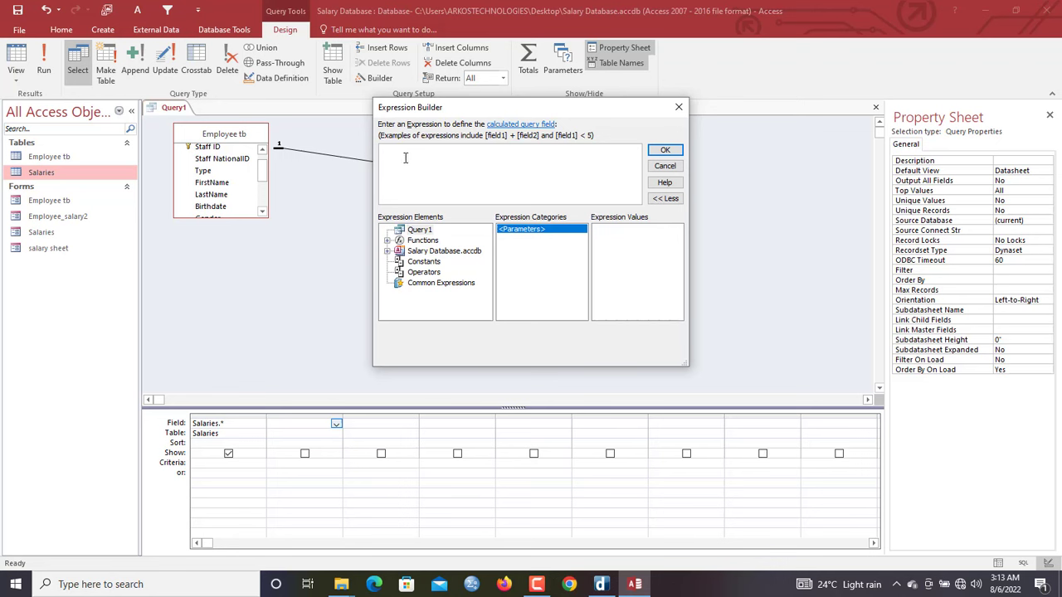
pyautogui.write('Employee name:')
pyautogui.moveTo(433, 155); pyautogui.dragTo(366, 152)
pyautogui.click(457, 152)
# Combine Employee tb FirstName and LastName, run the query, and auto-fit the Employee name column
pyautogui.write('em')
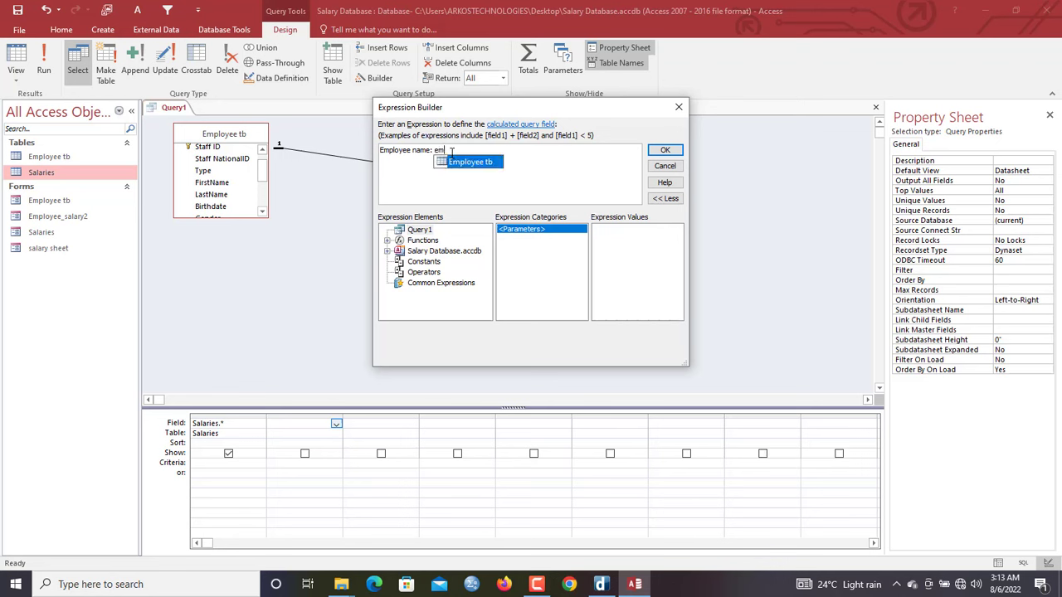
pyautogui.doubleClick(461, 162)
pyautogui.write('.f')
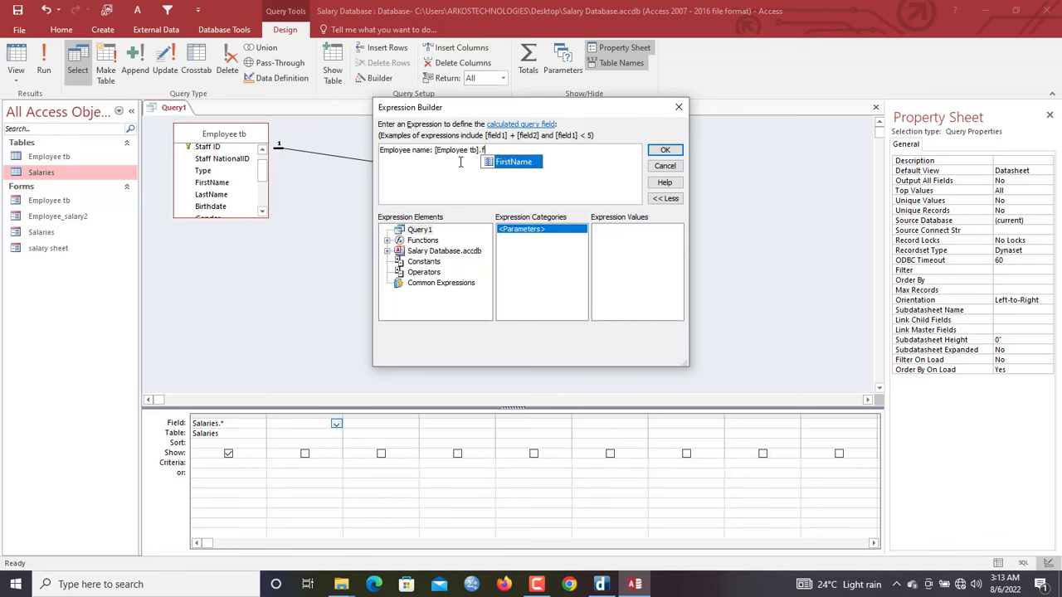
pyautogui.doubleClick(513, 162)
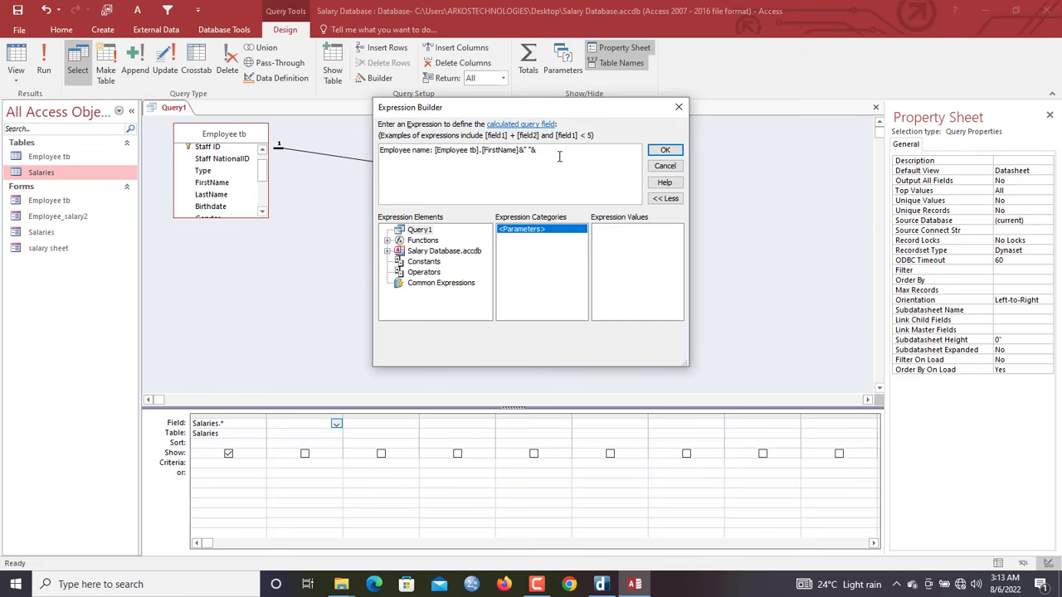
pyautogui.write('em')
pyautogui.doubleClick(564, 163)
pyautogui.write('.l')
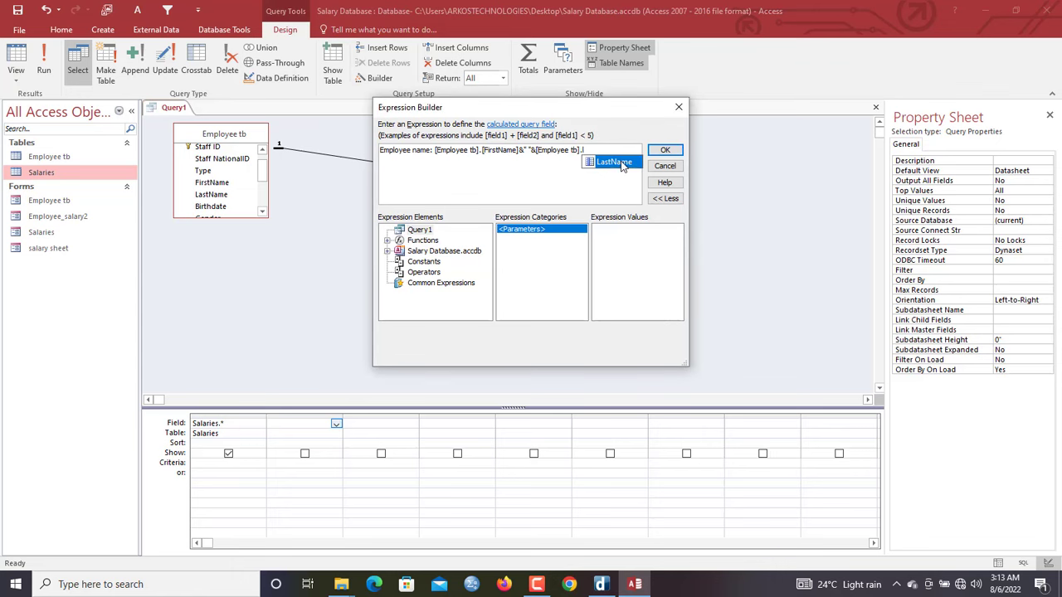
pyautogui.doubleClick(618, 159)
pyautogui.click(664, 150)
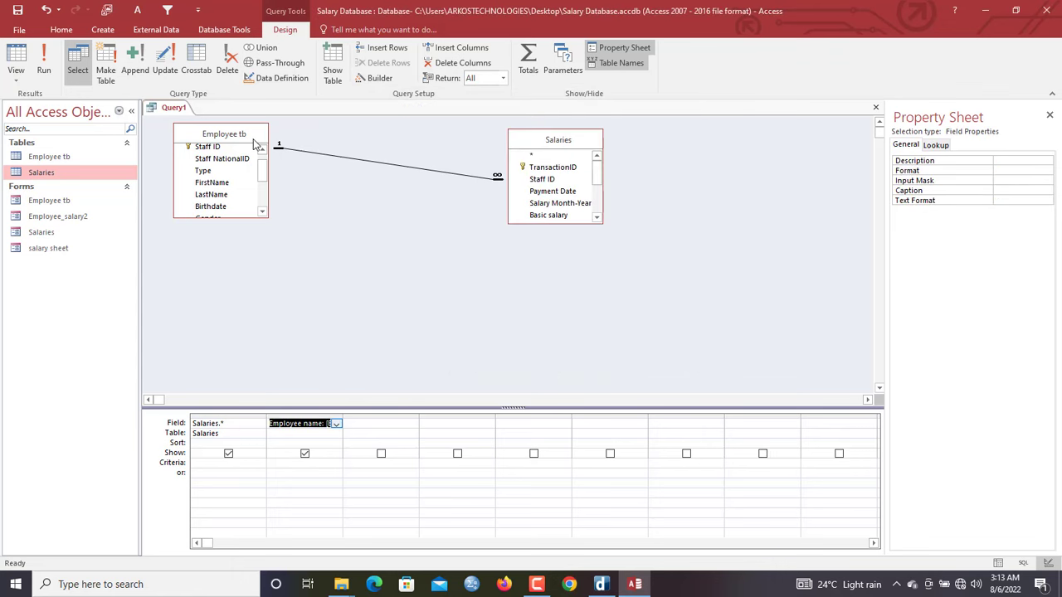
pyautogui.click(44, 66)
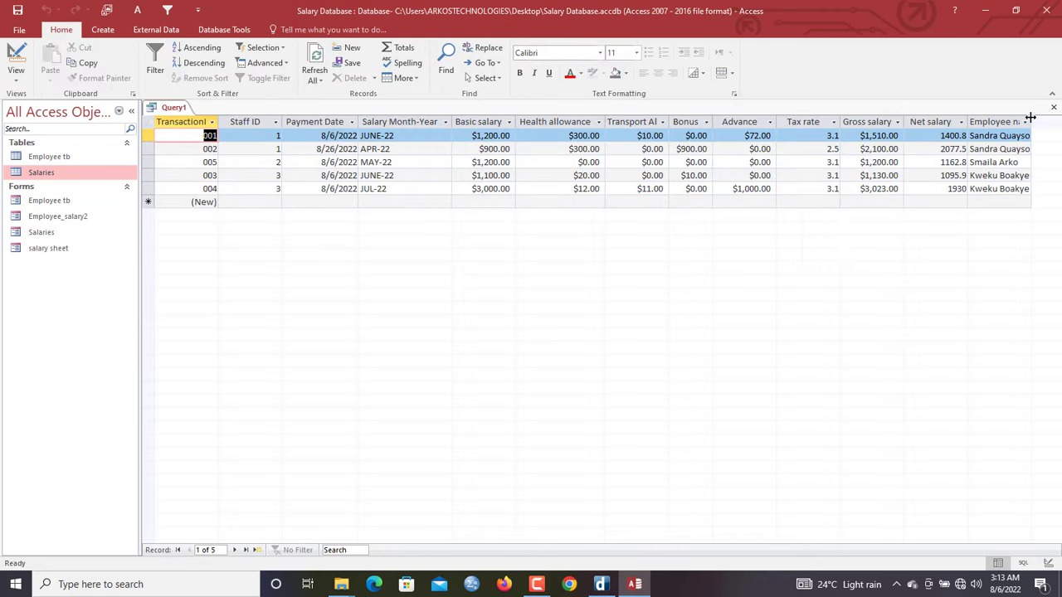
pyautogui.doubleClick(1031, 121)
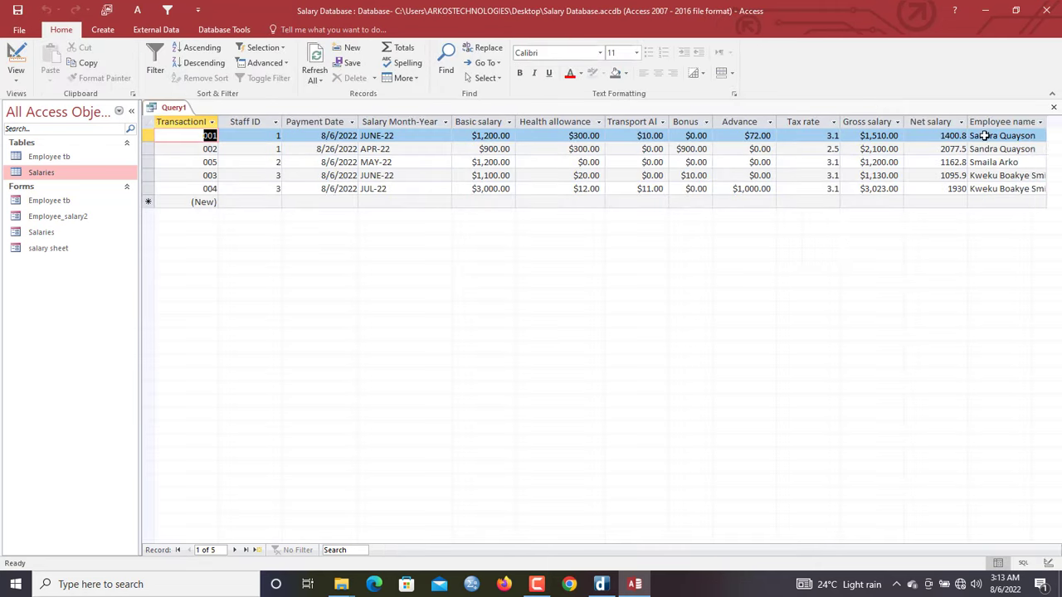
# Save Query1 from its tab menu under the name 'Employee salary extended'
pyautogui.hotkey('ctrl', 's')
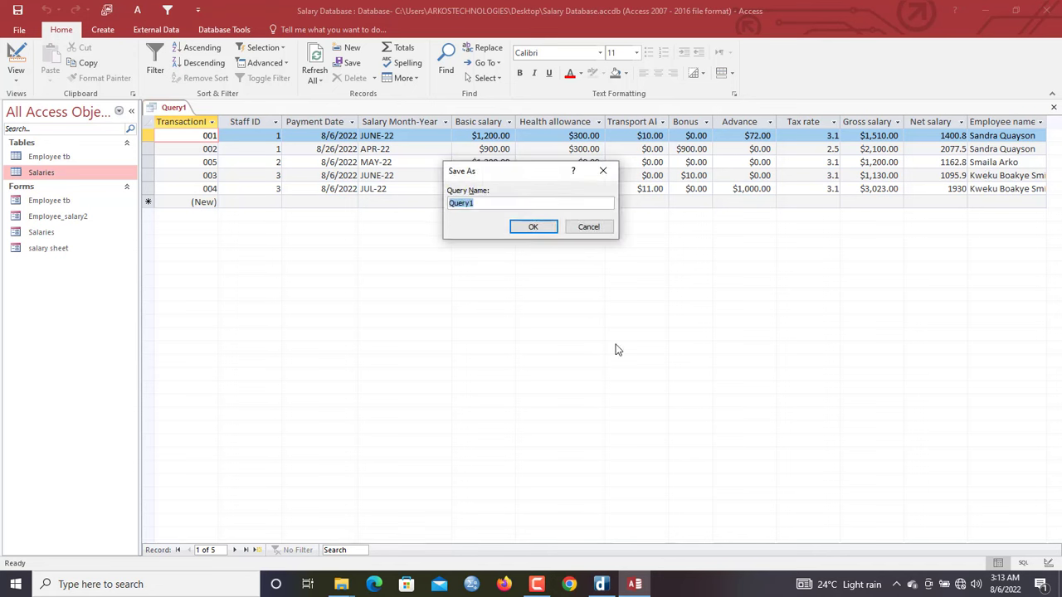
pyautogui.click(597, 228)
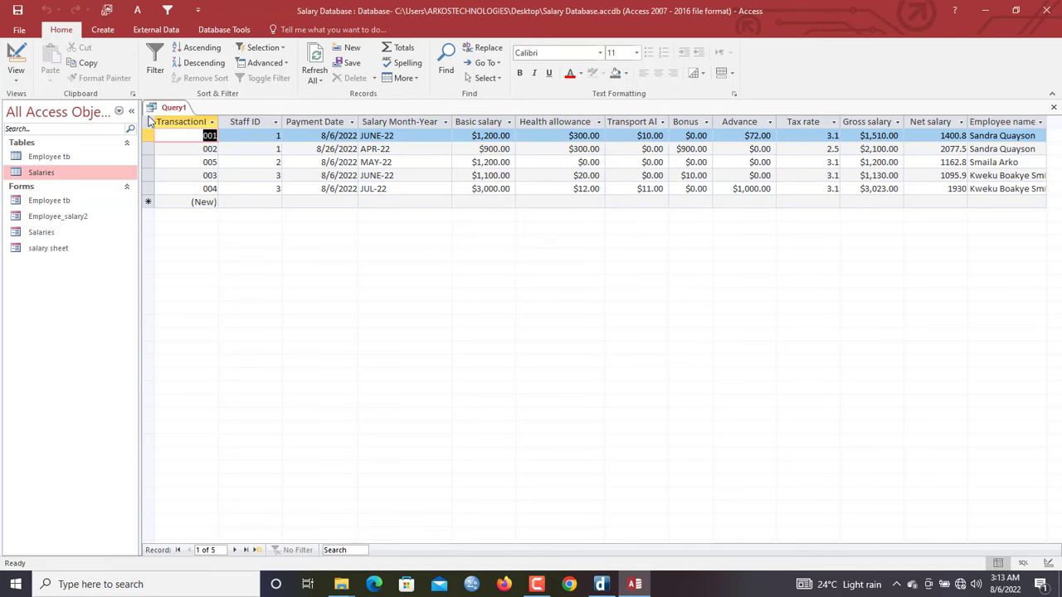
pyautogui.rightClick(176, 110)
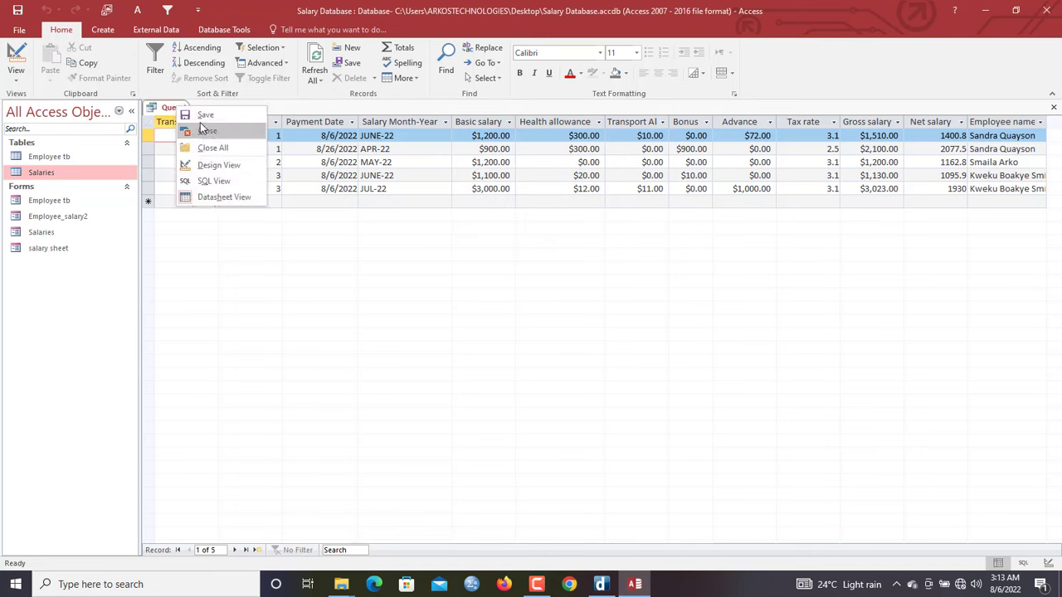
pyautogui.click(205, 114)
pyautogui.write('Employee')
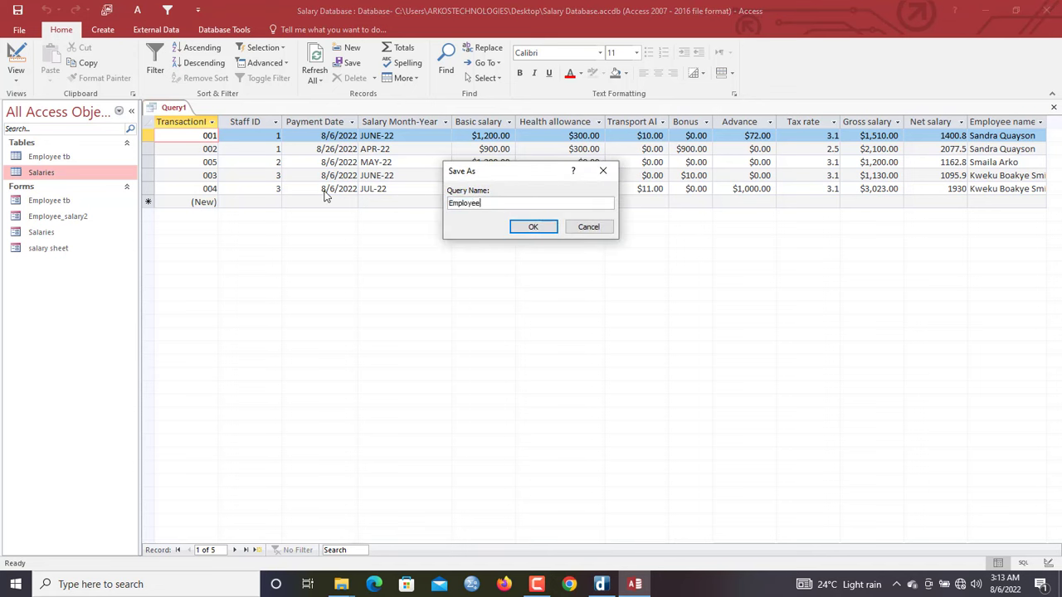
pyautogui.write(' salary extended')
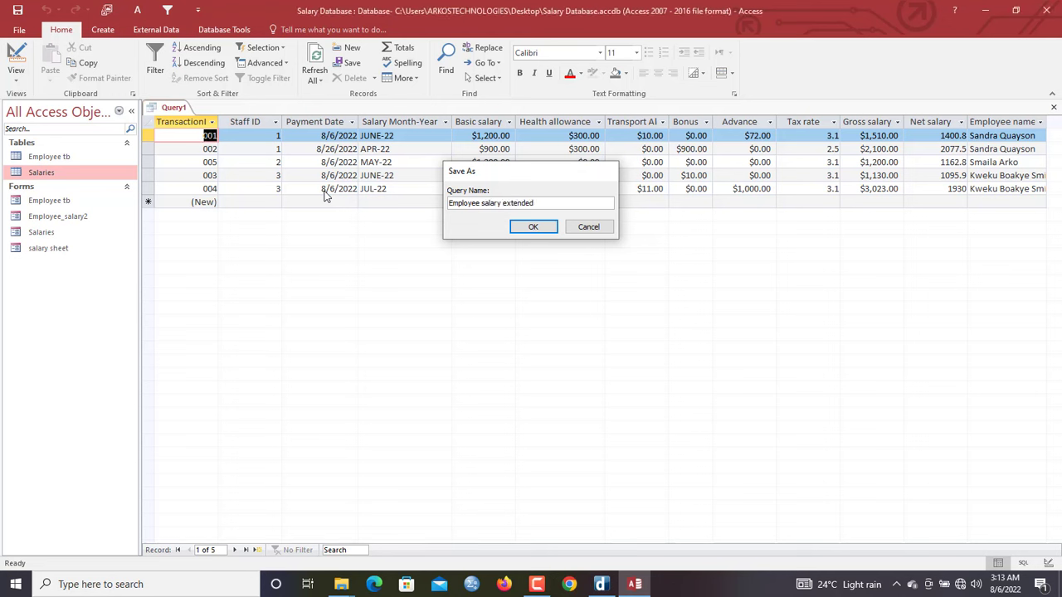
pyautogui.press('Return')
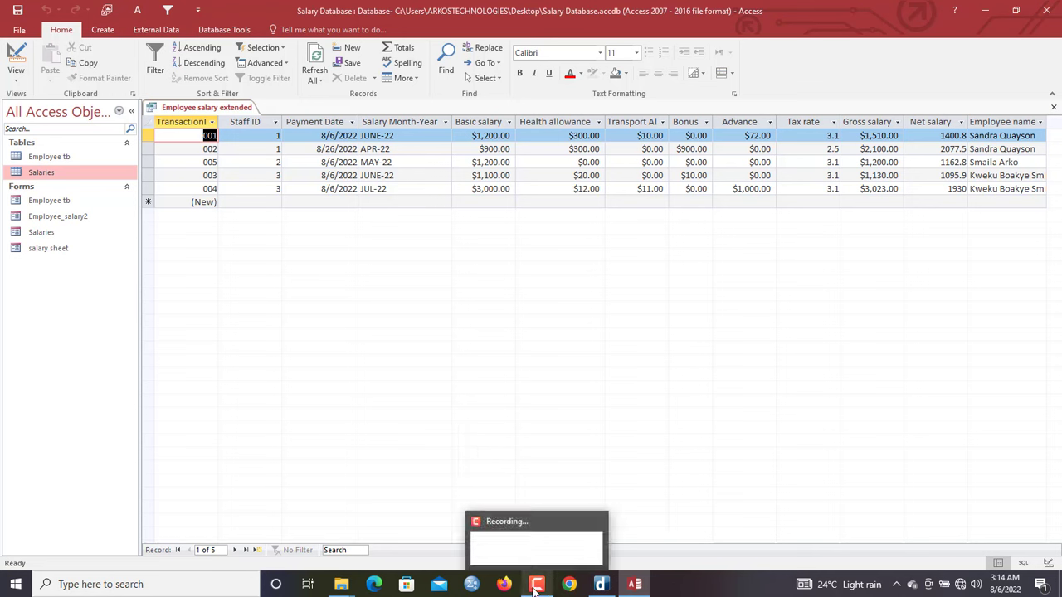
pyautogui.click(203, 110)
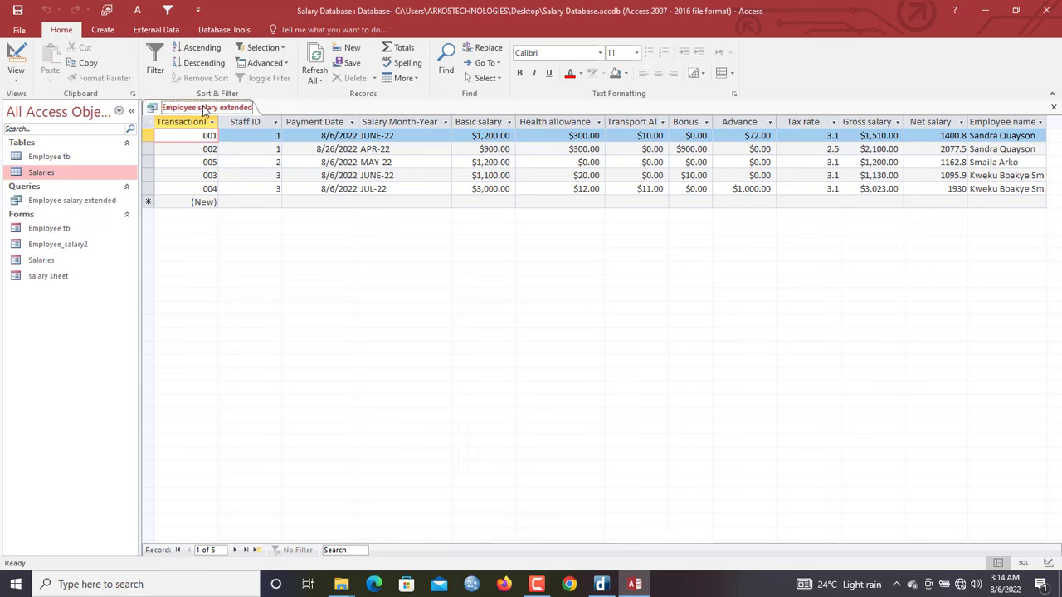
# Start the Report Wizard and add TransactionID, Staff ID and Employee name
pyautogui.click(103, 29)
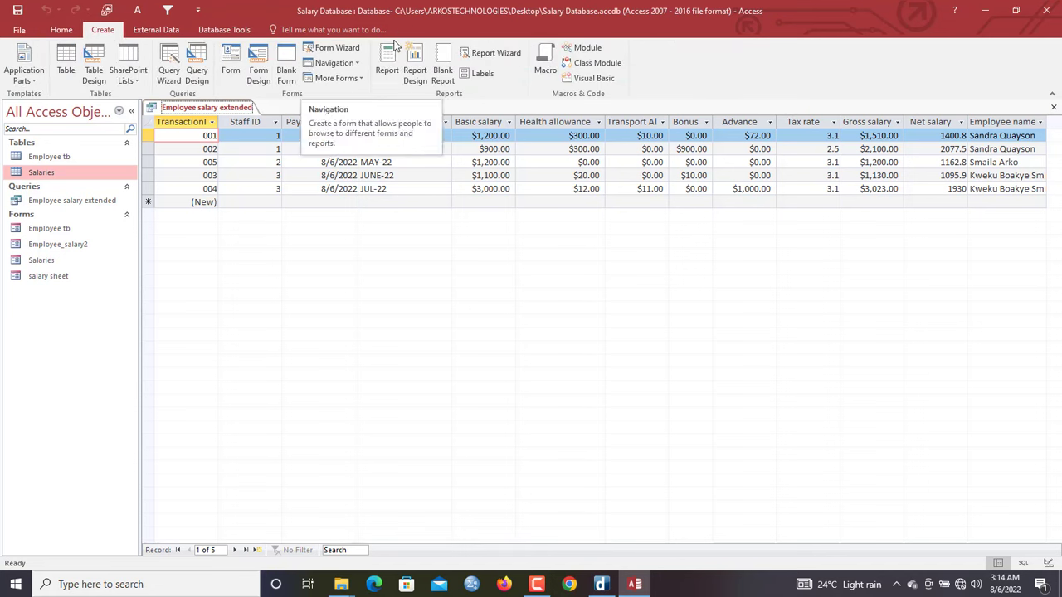
pyautogui.click(494, 53)
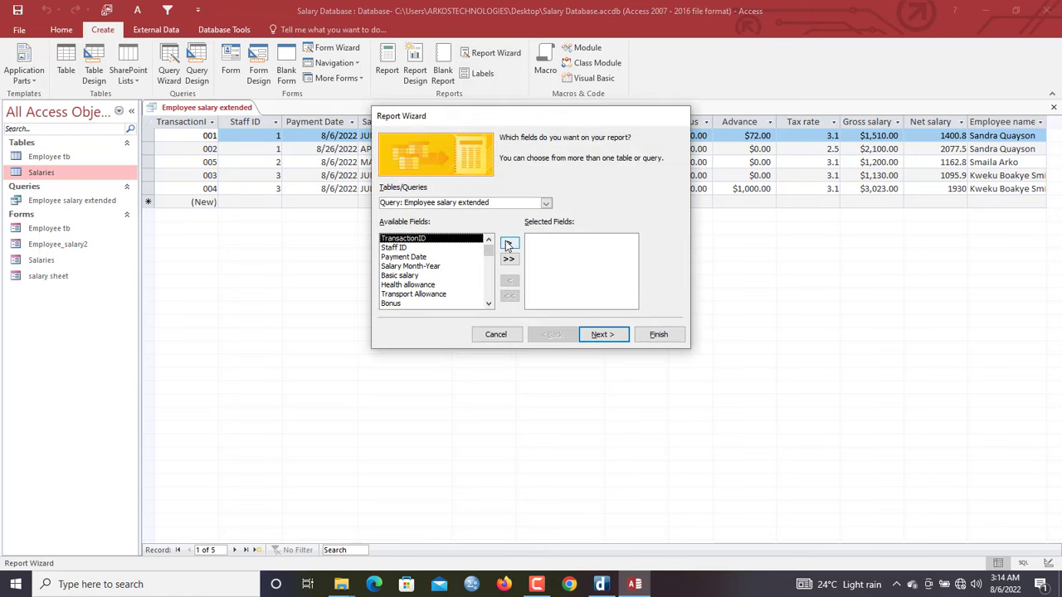
pyautogui.click(510, 243)
pyautogui.click(510, 243)
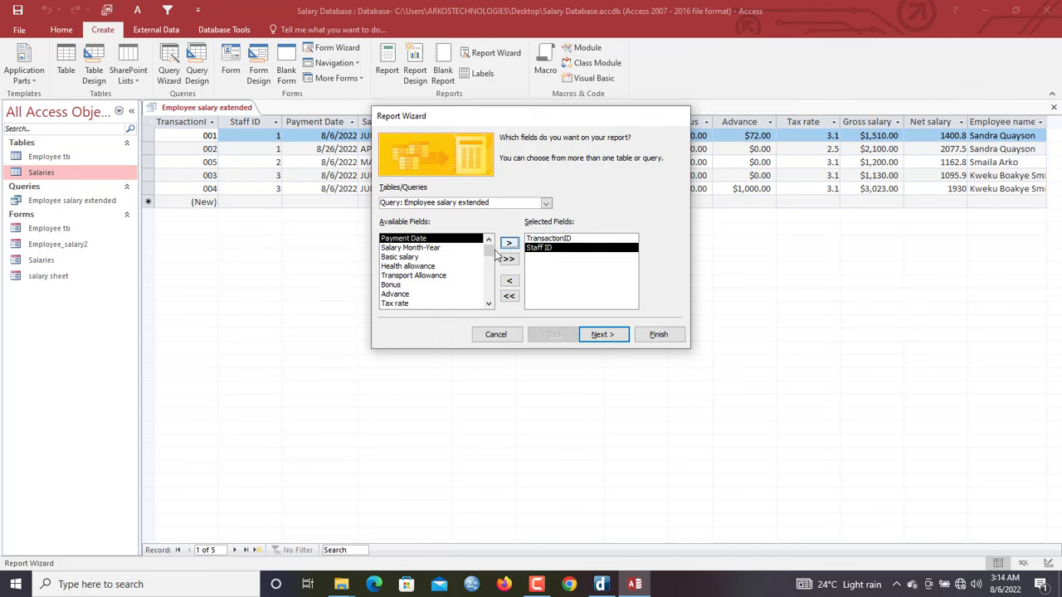
pyautogui.moveTo(489, 259)
pyautogui.mouseDown()
pyautogui.moveTo(486, 311)
pyautogui.moveTo(489, 239)
pyautogui.mouseUp()
pyautogui.click(425, 304)
pyautogui.doubleClick(425, 304)
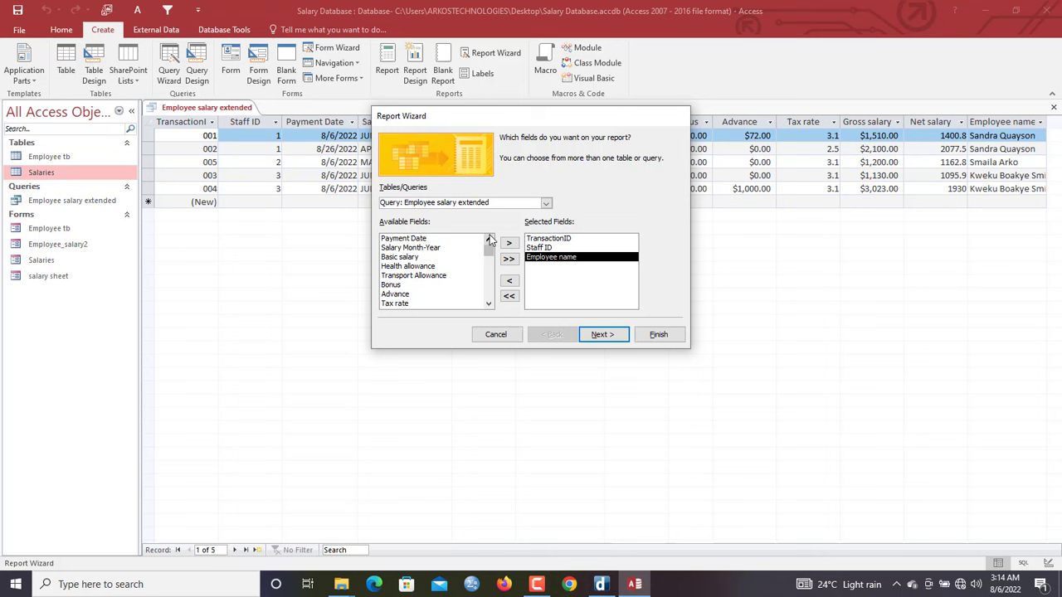
# Add the remaining fields, Payment Date through Net salary, to the report
pyautogui.doubleClick(419, 238)
pyautogui.doubleClick(419, 238)
pyautogui.doubleClick(419, 239)
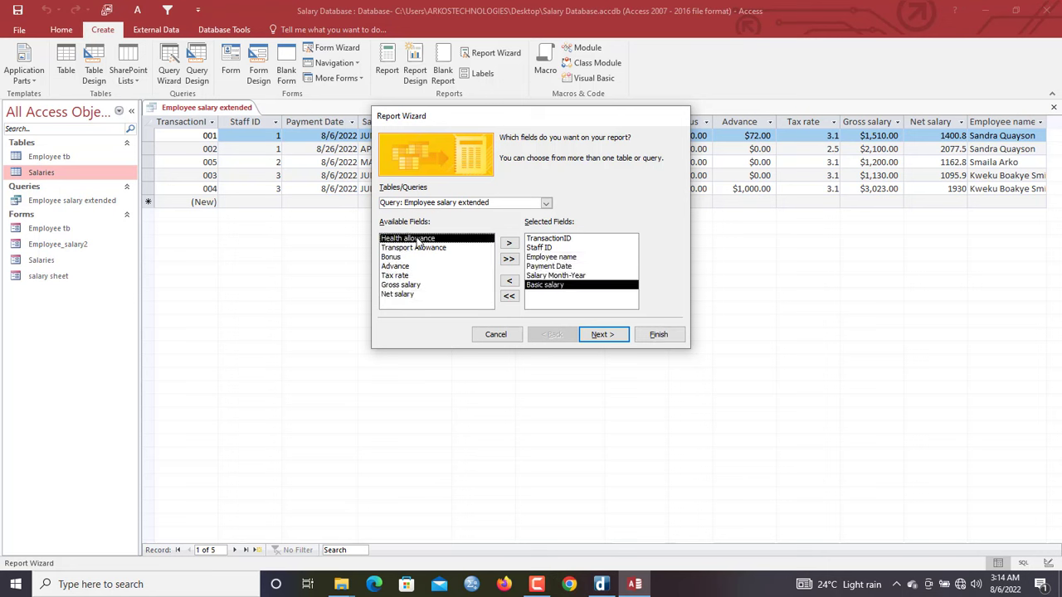
pyautogui.doubleClick(419, 239)
pyautogui.doubleClick(419, 239)
pyautogui.doubleClick(419, 239)
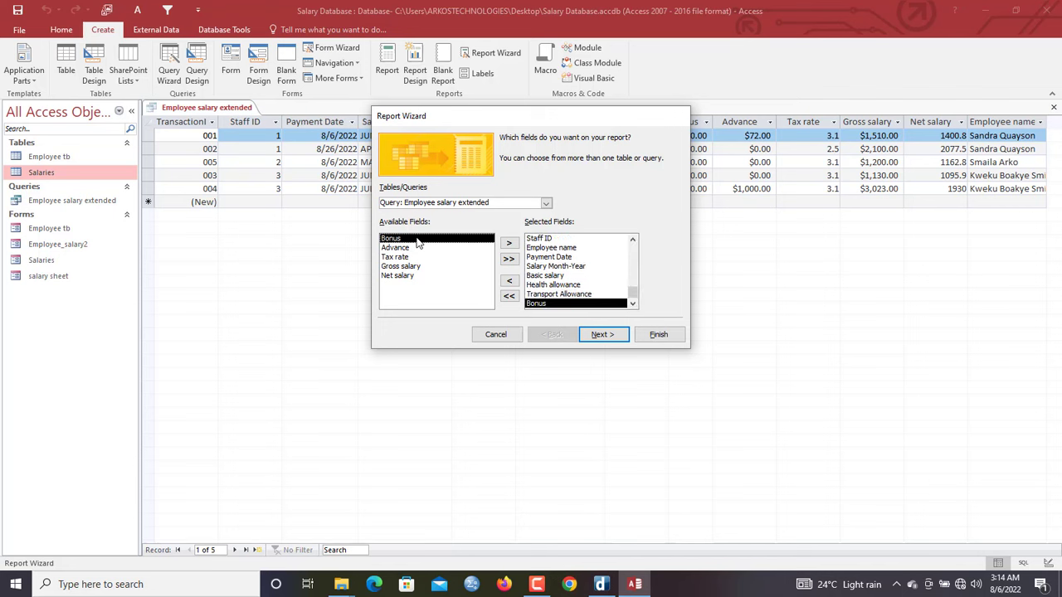
pyautogui.doubleClick(419, 239)
pyautogui.doubleClick(419, 238)
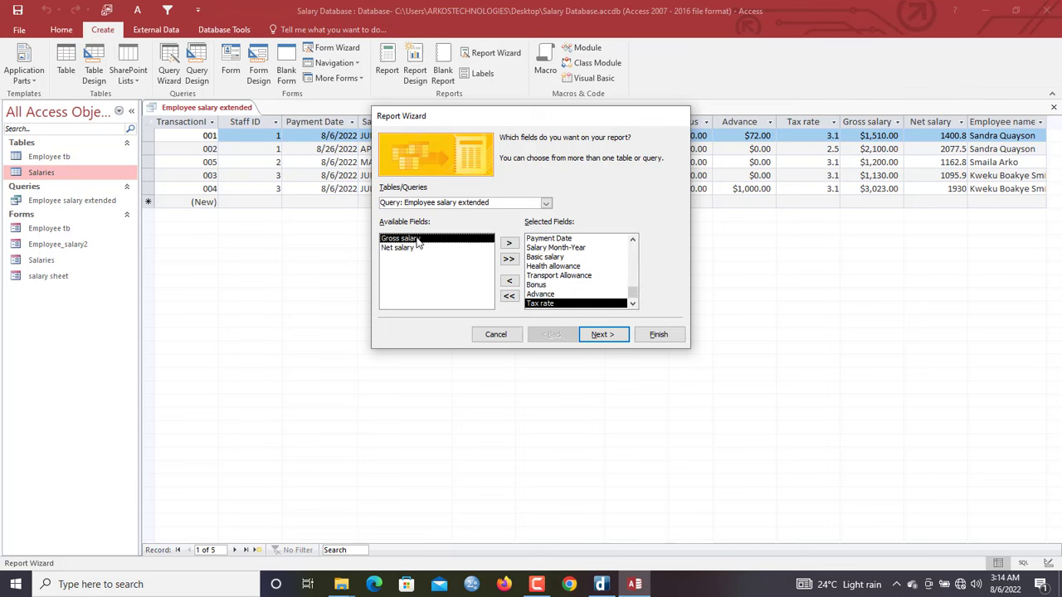
pyautogui.doubleClick(413, 239)
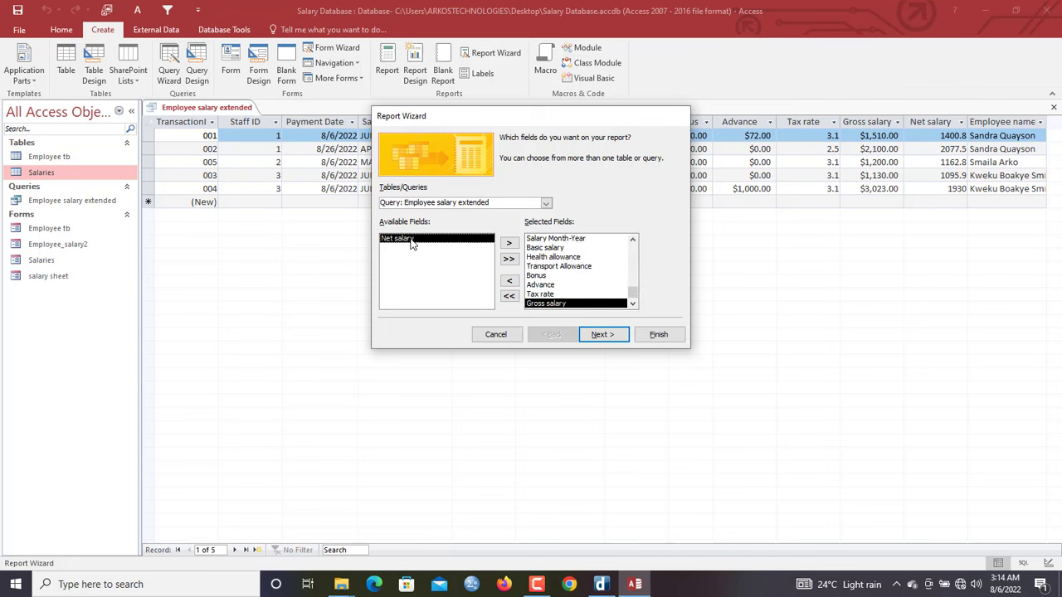
pyautogui.doubleClick(410, 239)
# Skip grouping, sort by TransactionID, choose Columnar layout and finish the wizard
pyautogui.click(601, 335)
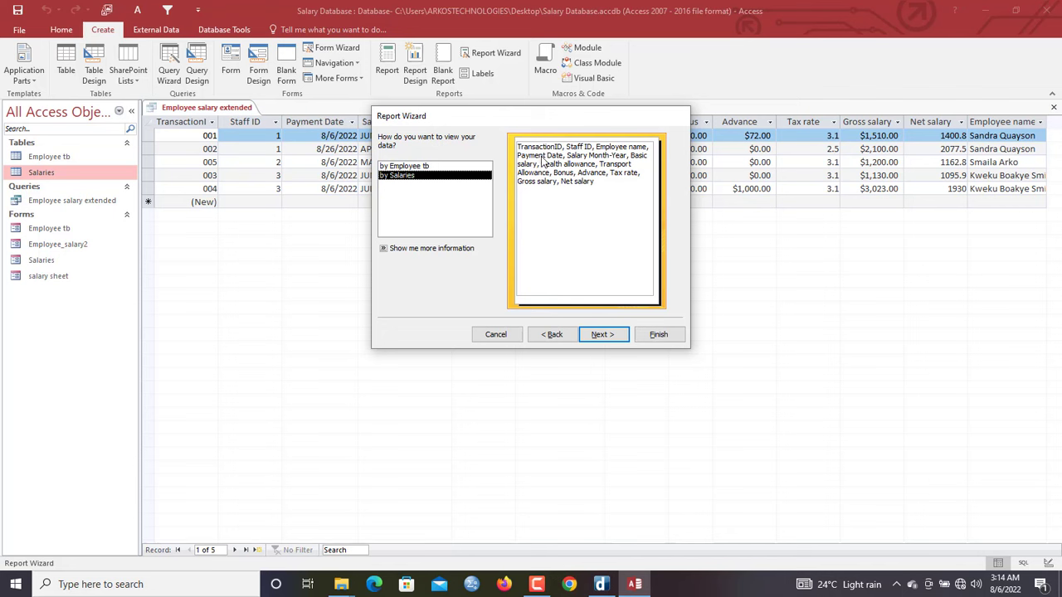
pyautogui.click(611, 335)
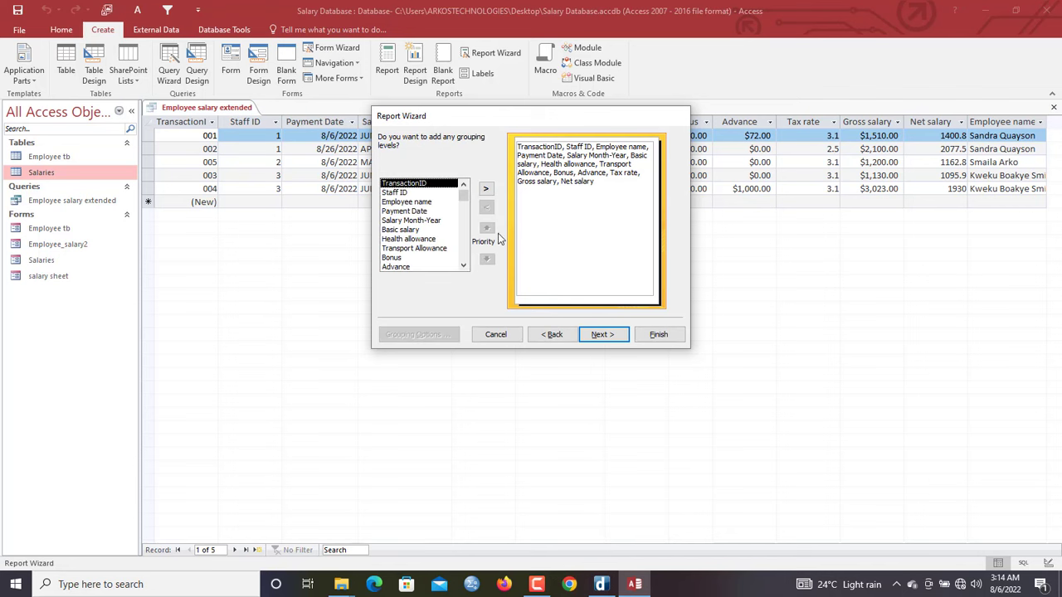
pyautogui.click(604, 334)
pyautogui.click(614, 183)
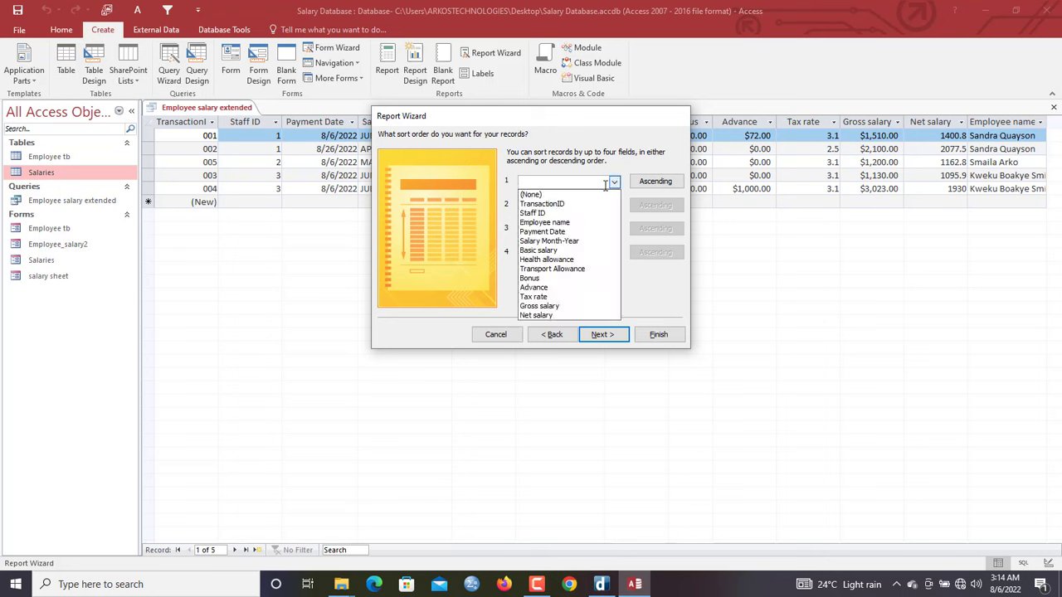
pyautogui.click(592, 203)
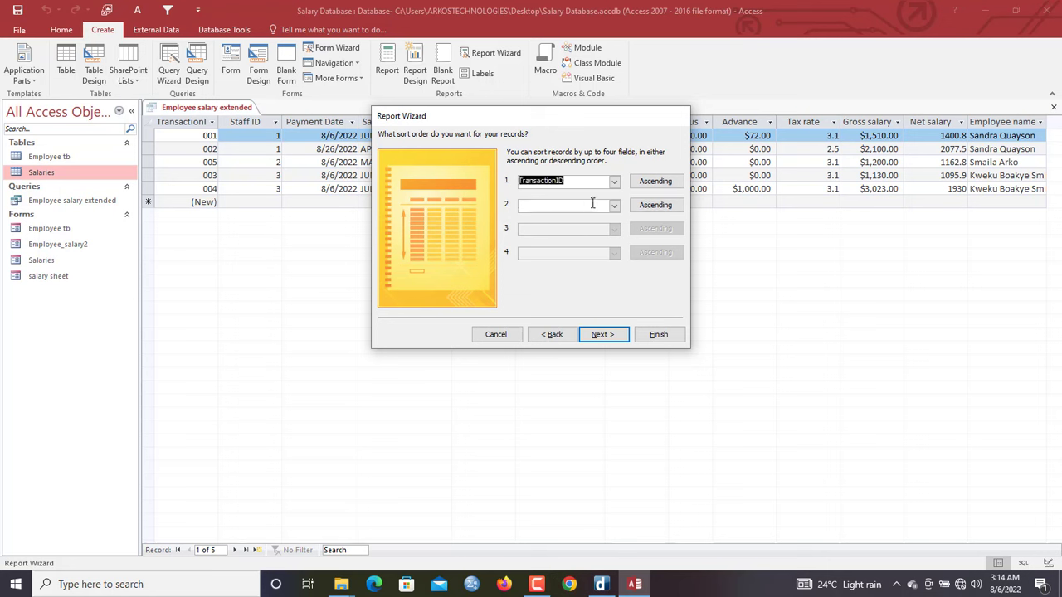
pyautogui.click(610, 336)
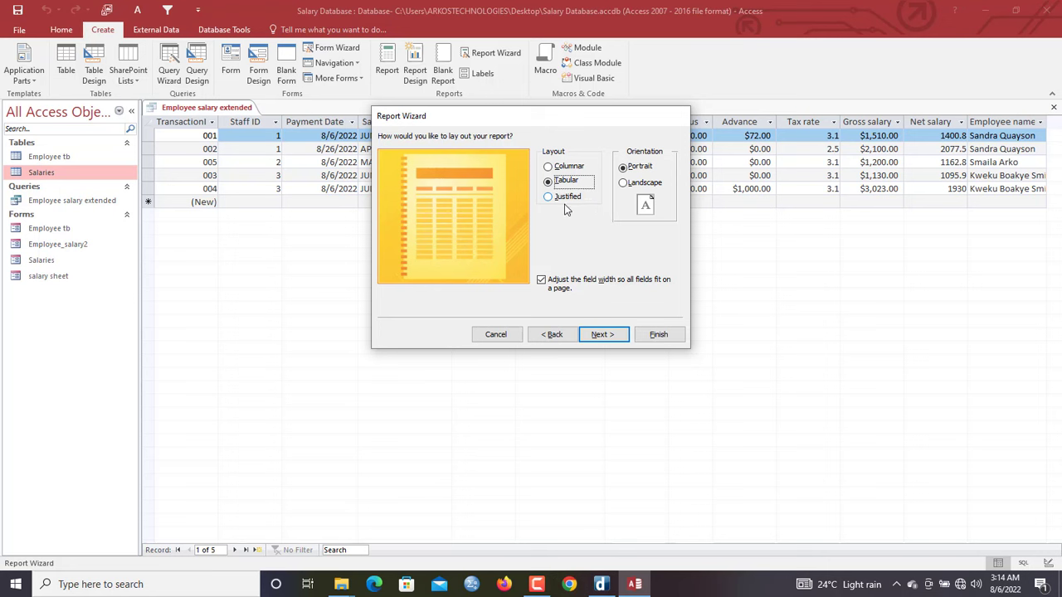
pyautogui.click(551, 167)
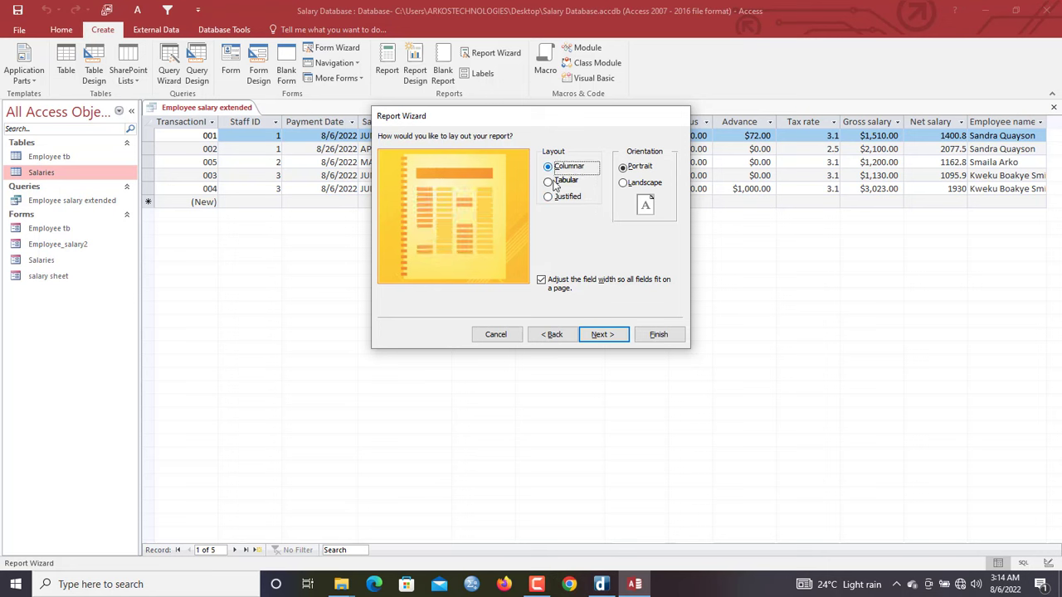
pyautogui.moveTo(535, 585)
pyautogui.click(603, 334)
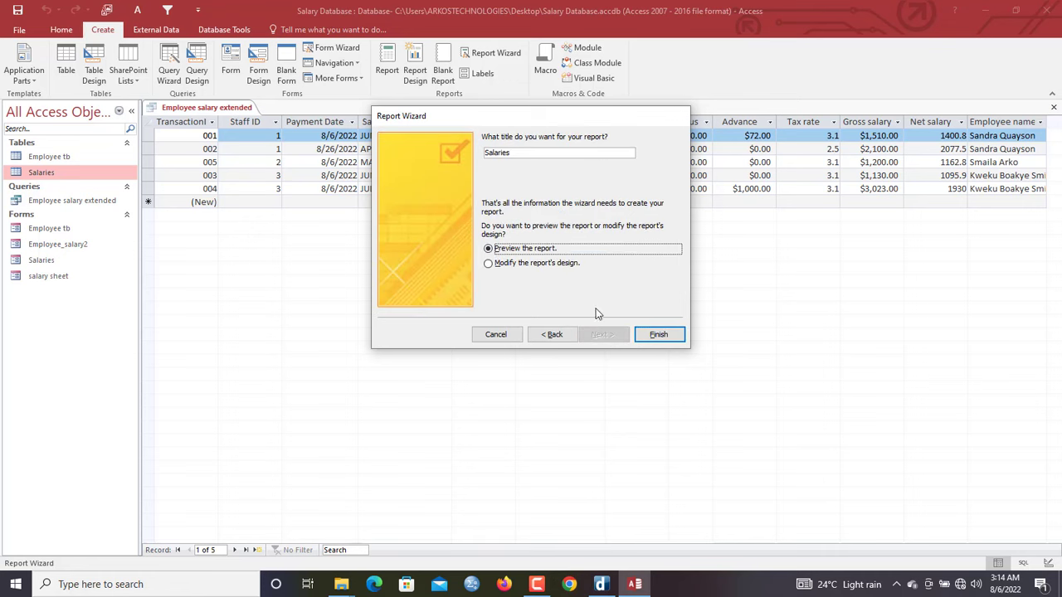
pyautogui.click(648, 335)
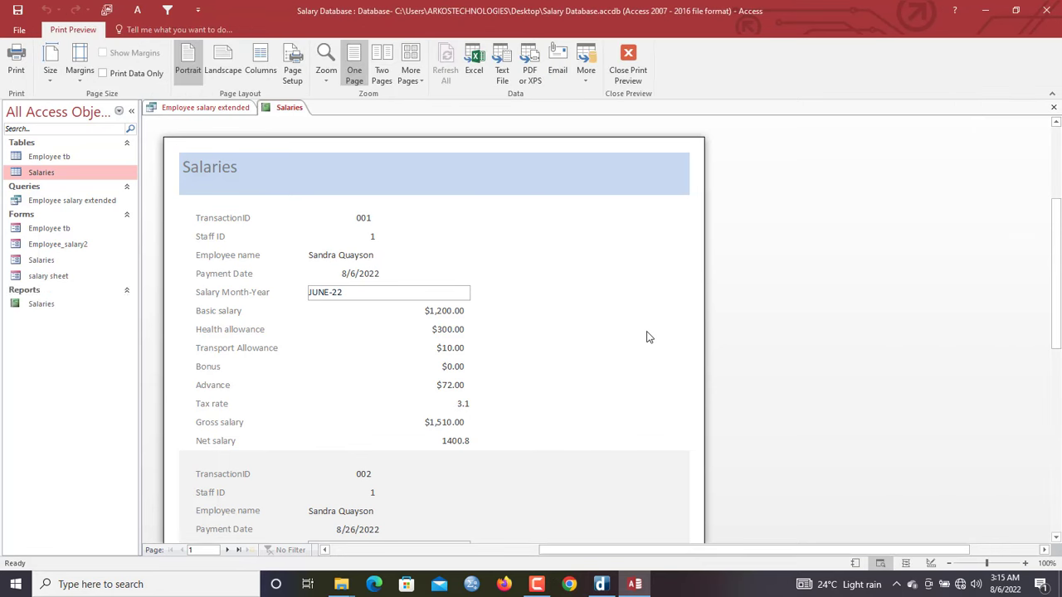
# Open the Salaries report in Design View and size all Detail fields to the widest
pyautogui.click(279, 110)
pyautogui.rightClick(280, 115)
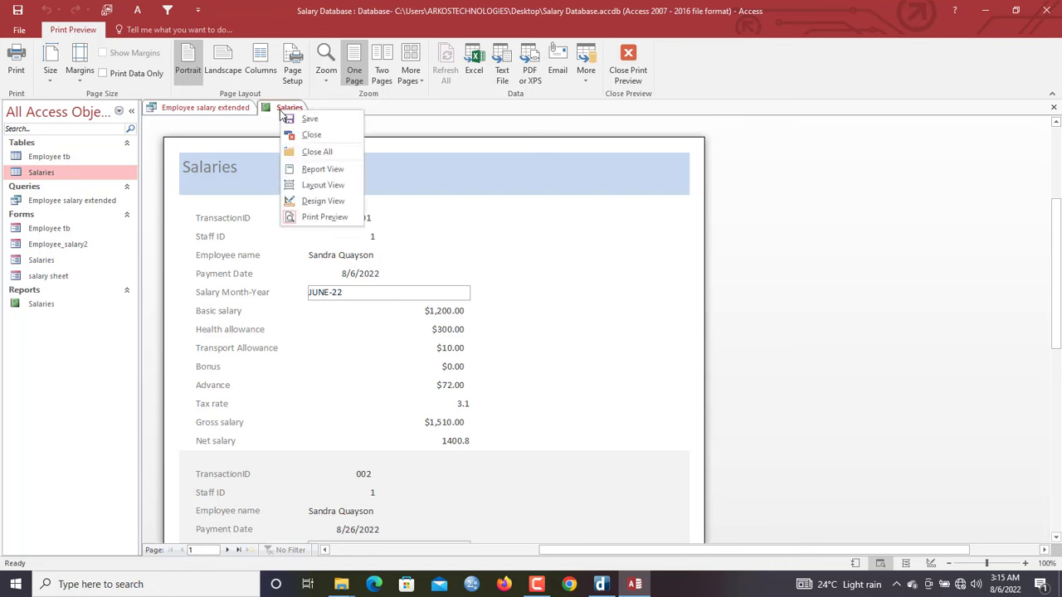
pyautogui.click(323, 202)
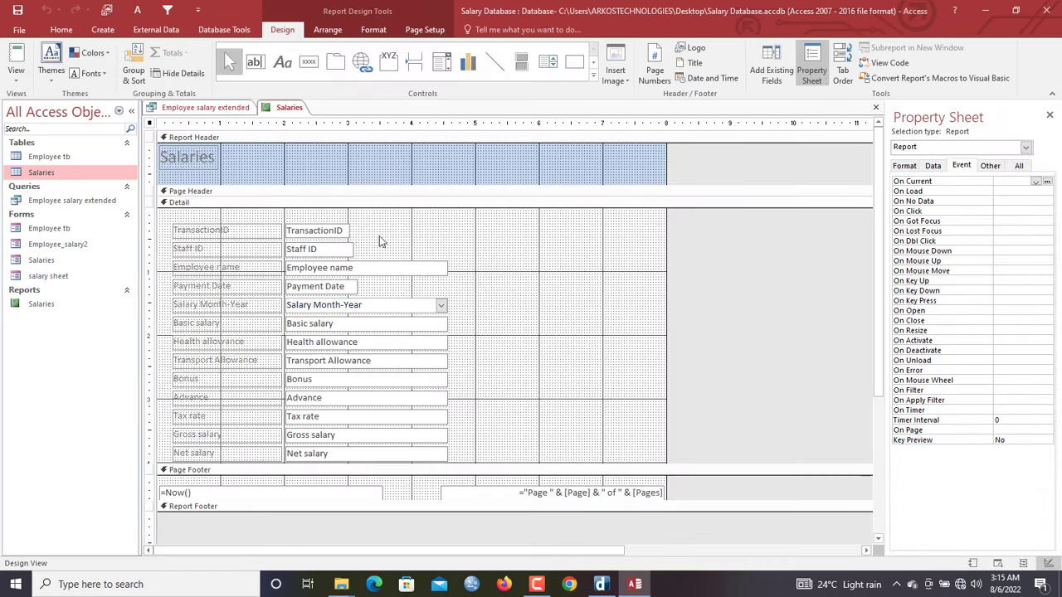
pyautogui.moveTo(378, 229); pyautogui.dragTo(323, 455)
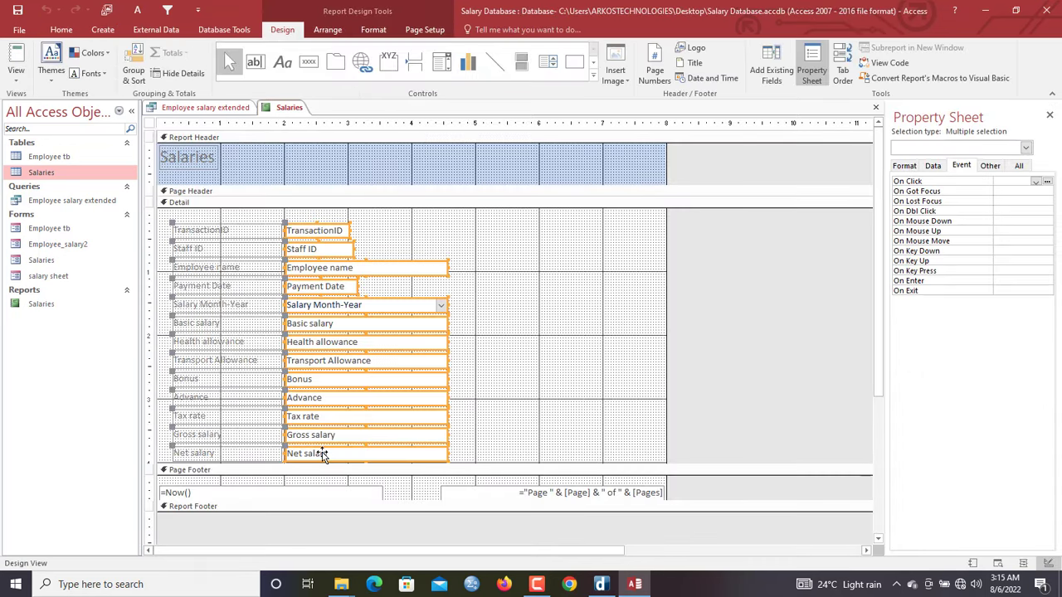
pyautogui.rightClick(323, 455)
pyautogui.moveTo(398, 288)
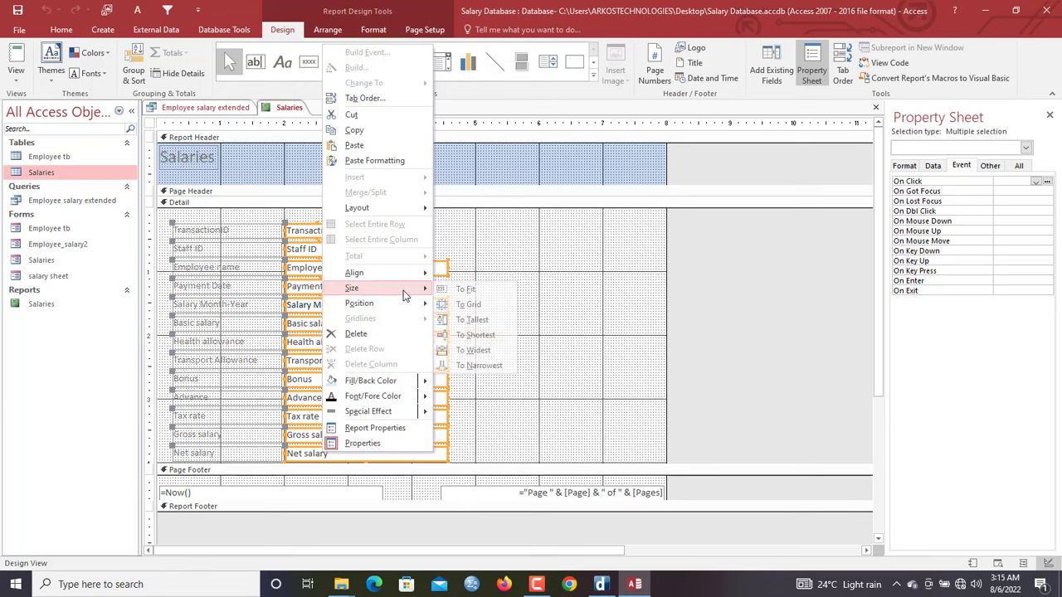
pyautogui.click(485, 349)
pyautogui.click(469, 262)
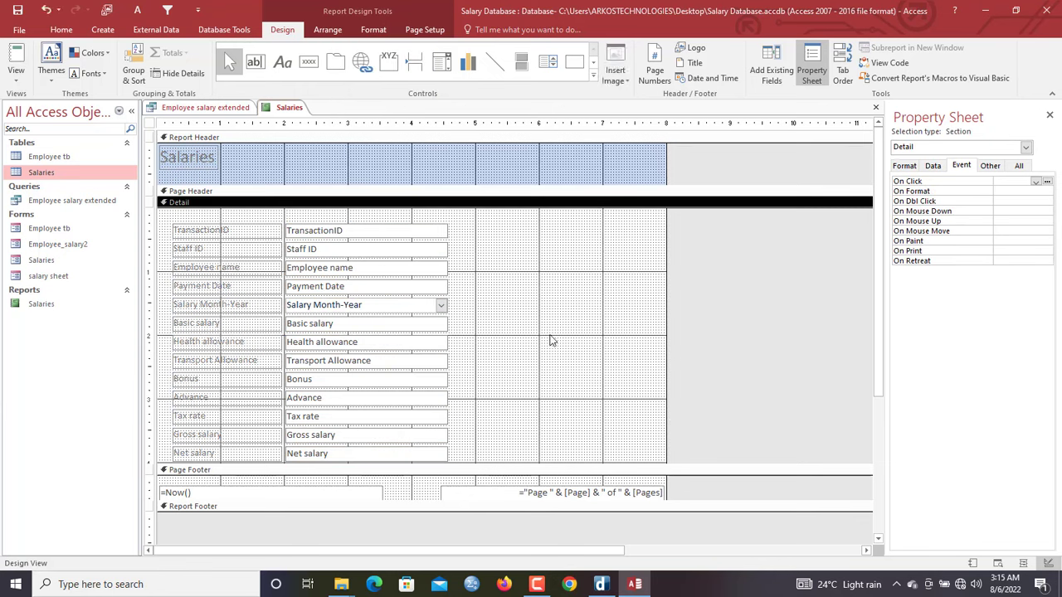
# Lengthen the Detail section, moving Staff ID and Employee name above TransactionID
pyautogui.moveTo(600, 464); pyautogui.dragTo(599, 507)
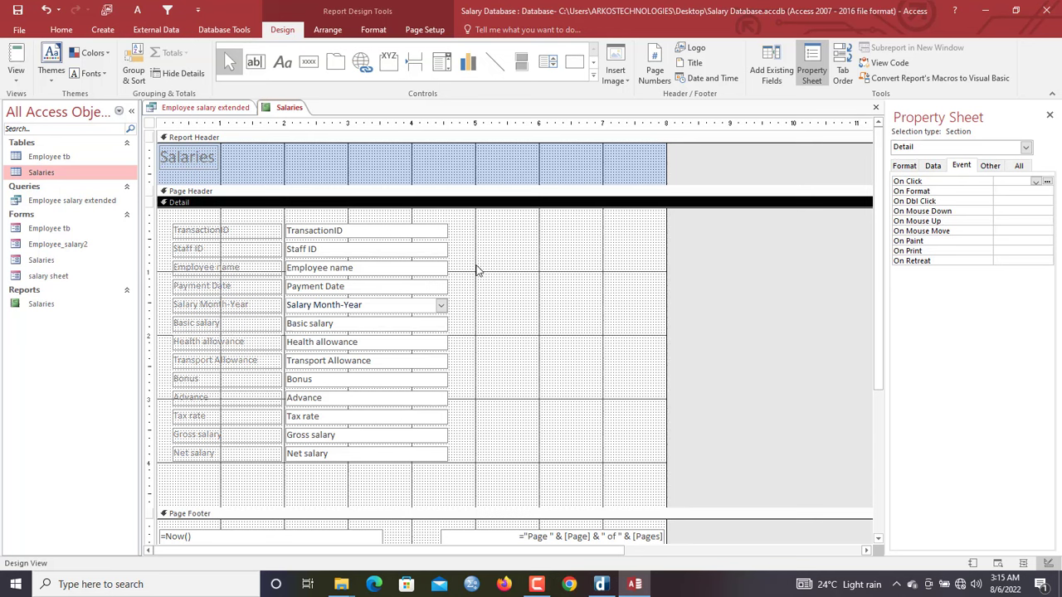
pyautogui.click(475, 265)
pyautogui.moveTo(476, 255)
pyautogui.mouseDown()
pyautogui.moveTo(291, 273)
pyautogui.moveTo(251, 265)
pyautogui.moveTo(364, 240)
pyautogui.moveTo(472, 240)
pyautogui.mouseUp()
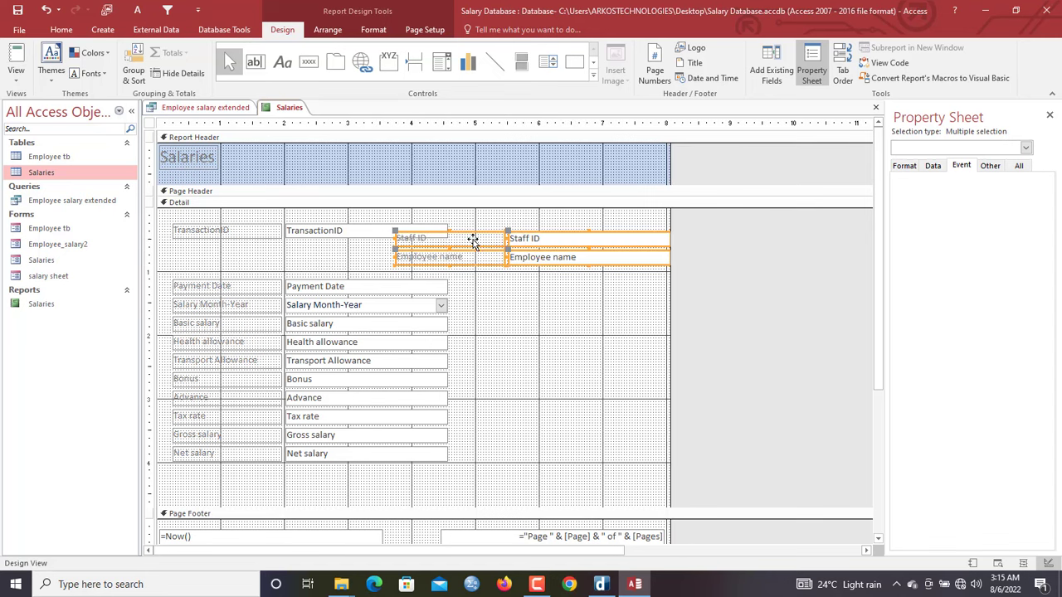
pyautogui.moveTo(291, 255); pyautogui.dragTo(257, 274)
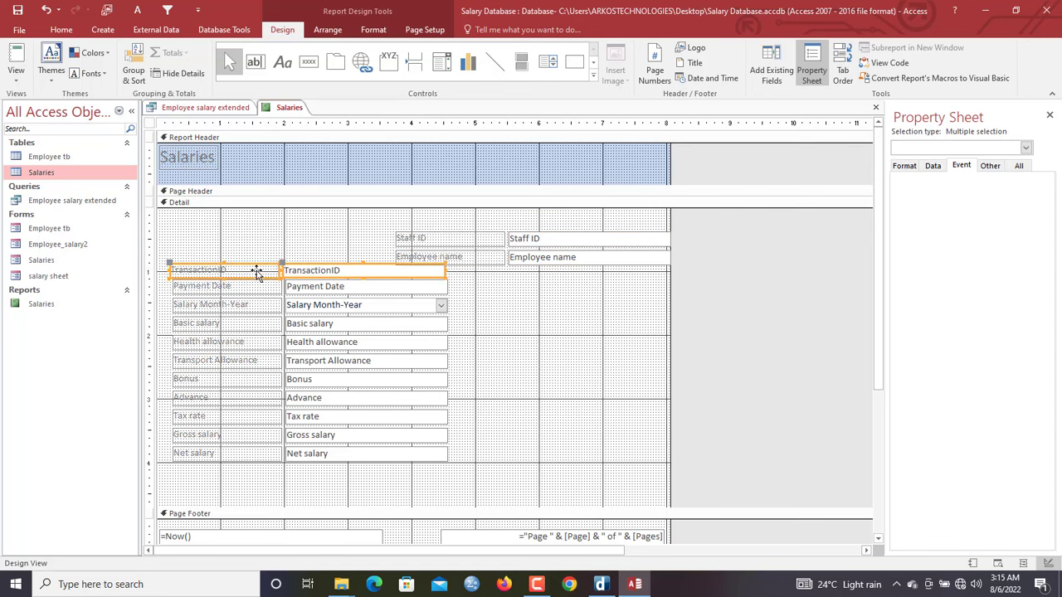
pyautogui.click(366, 231)
pyautogui.click(335, 271)
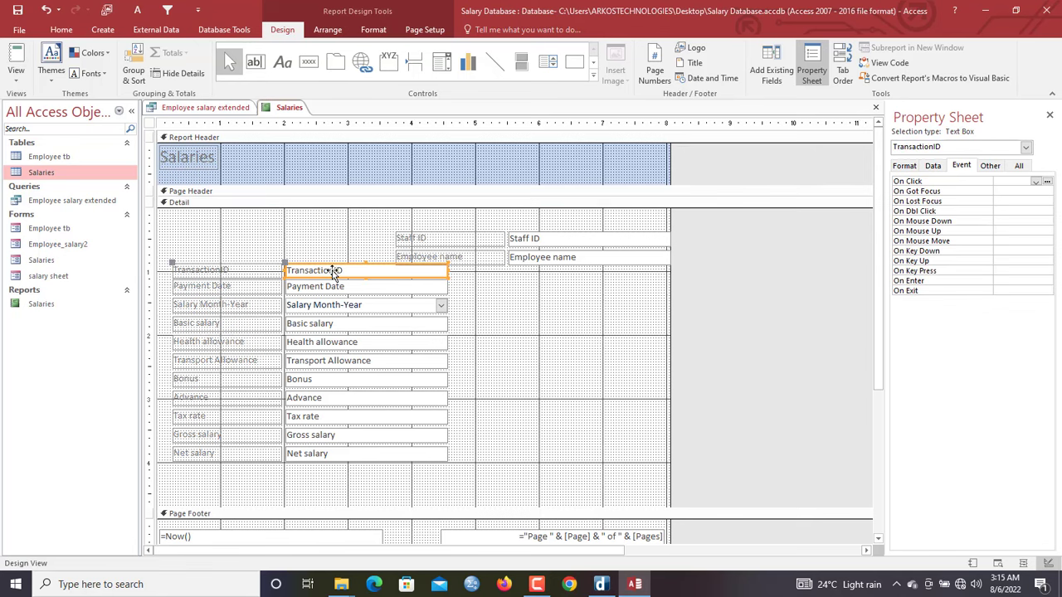
pyautogui.moveTo(369, 245); pyautogui.dragTo(329, 240)
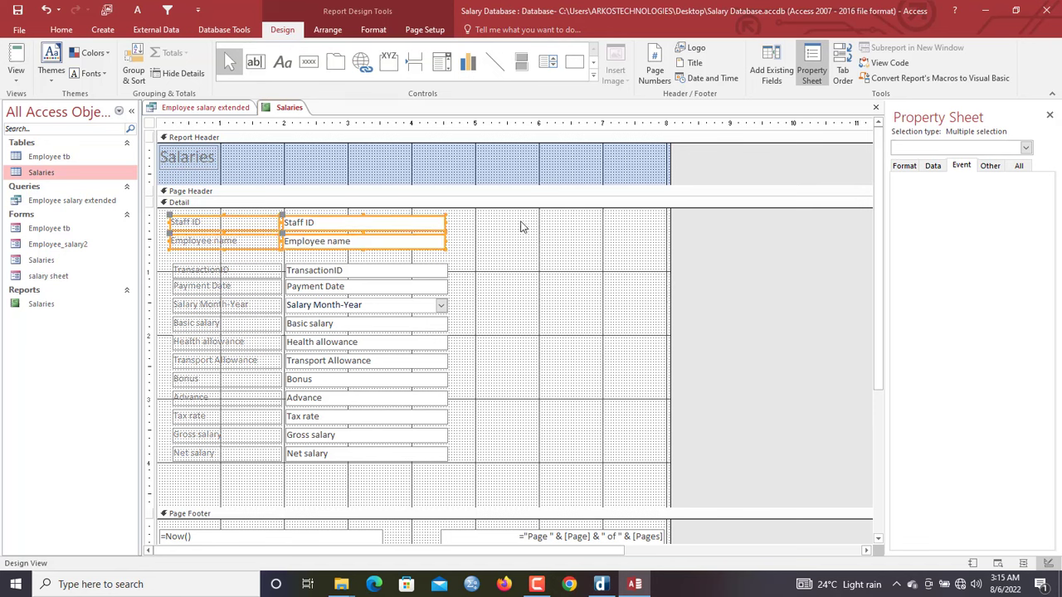
# Nudge the salary fields down to open gaps above Basic salary and Advance
pyautogui.click(465, 255)
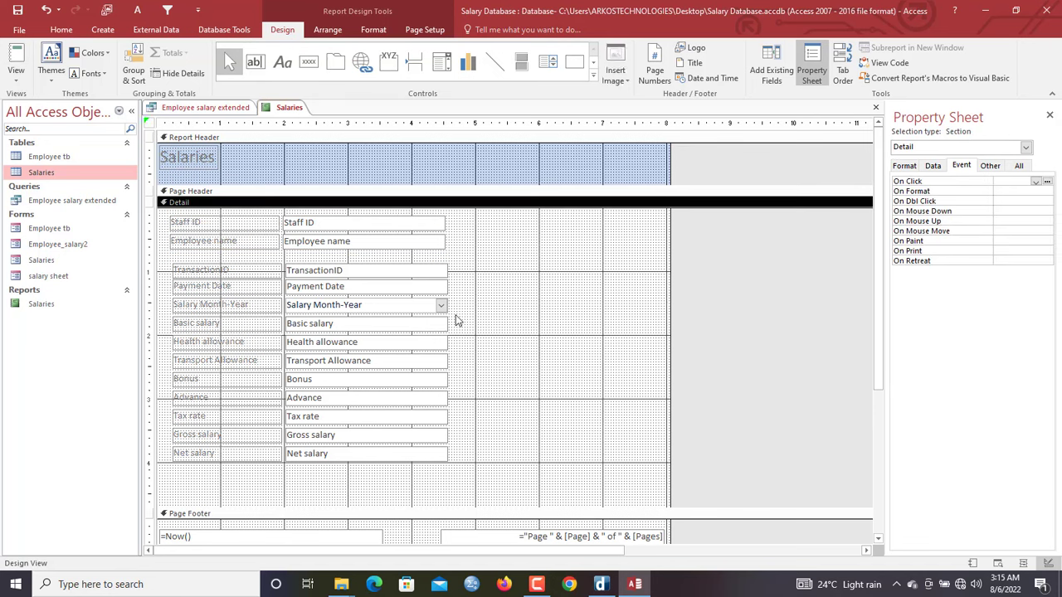
pyautogui.moveTo(456, 315); pyautogui.dragTo(216, 471)
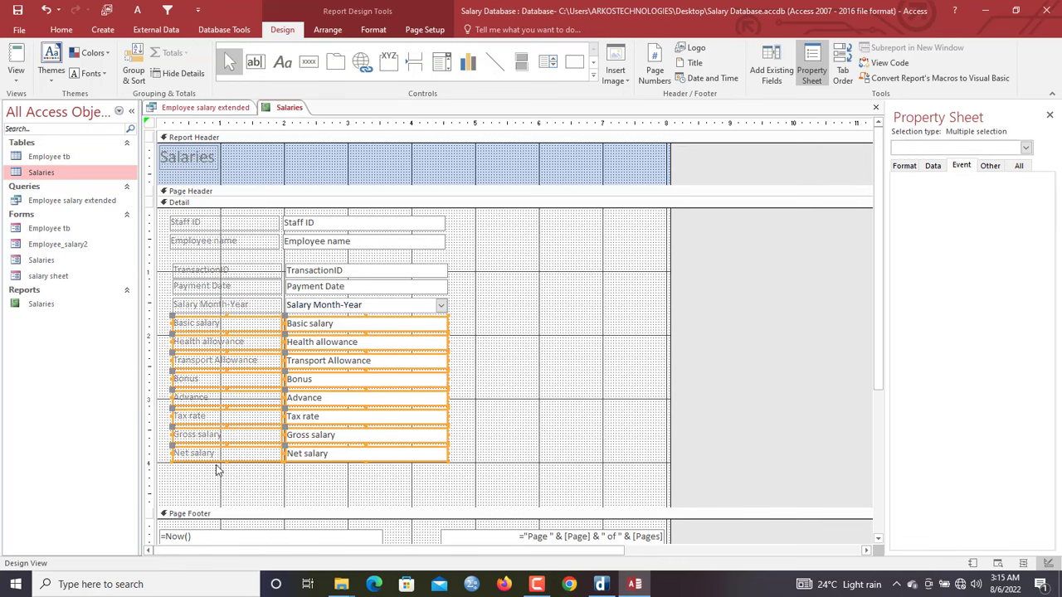
pyautogui.press('Down')
pyautogui.press('Down')
pyautogui.press('Down')
pyautogui.press('Down')
pyautogui.press('Down')
pyautogui.press('Down')
pyautogui.press('Down')
pyautogui.press('Down')
pyautogui.press('Down')
pyautogui.press('Down')
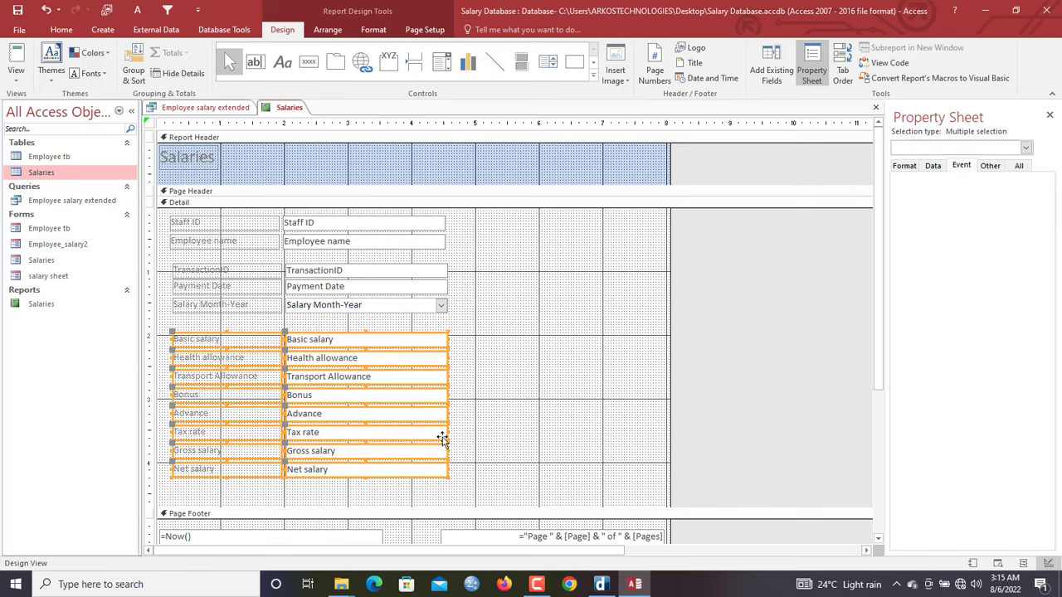
pyautogui.click(487, 432)
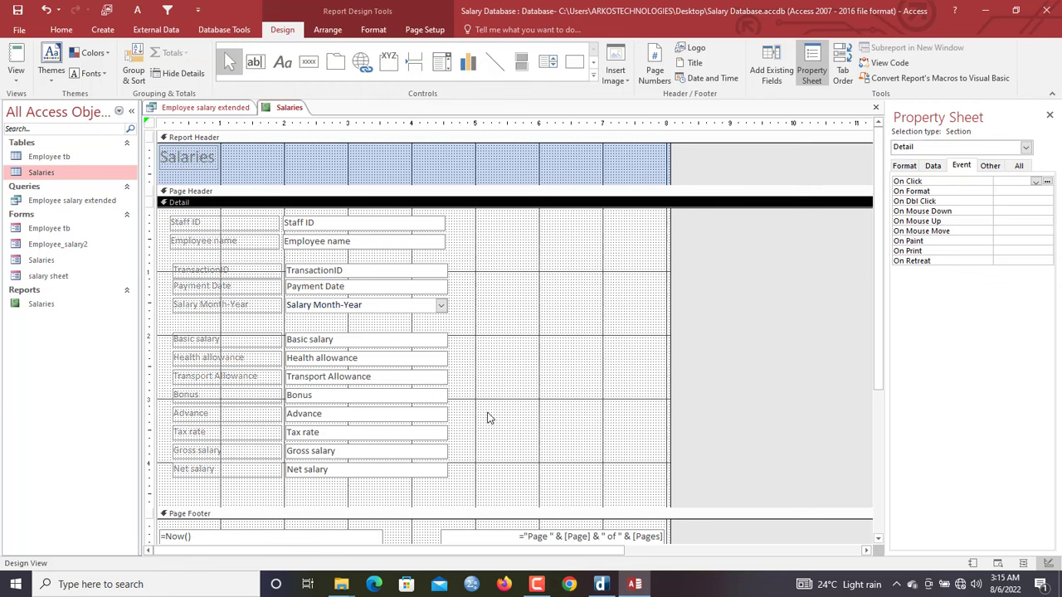
pyautogui.moveTo(486, 413); pyautogui.dragTo(229, 491)
pyautogui.press('Down')
pyautogui.press('Down')
pyautogui.press('Down')
pyautogui.press('Down')
pyautogui.press('Down')
pyautogui.press('Down')
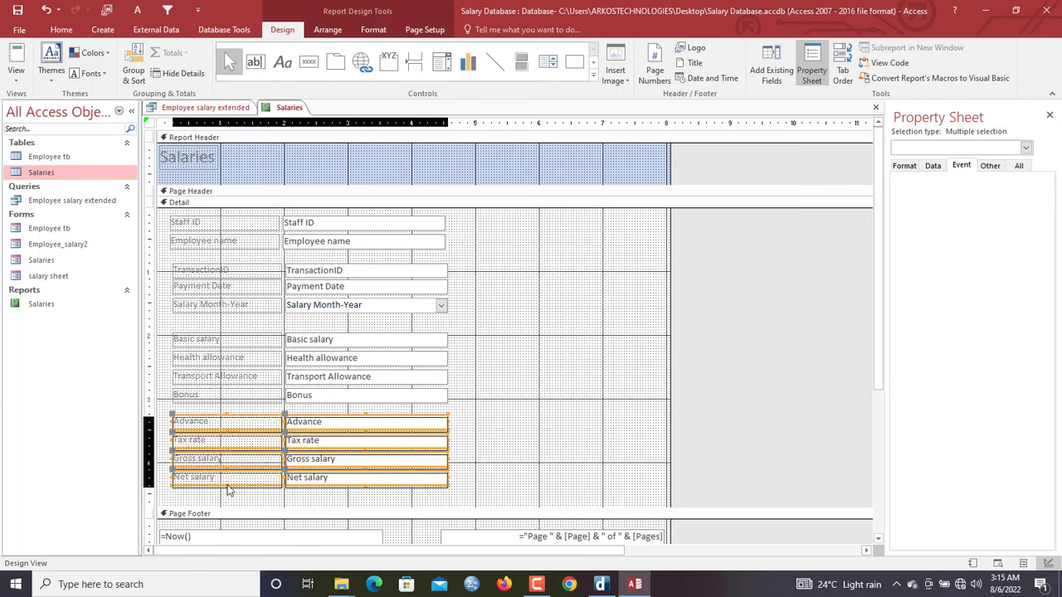
pyautogui.press('Down')
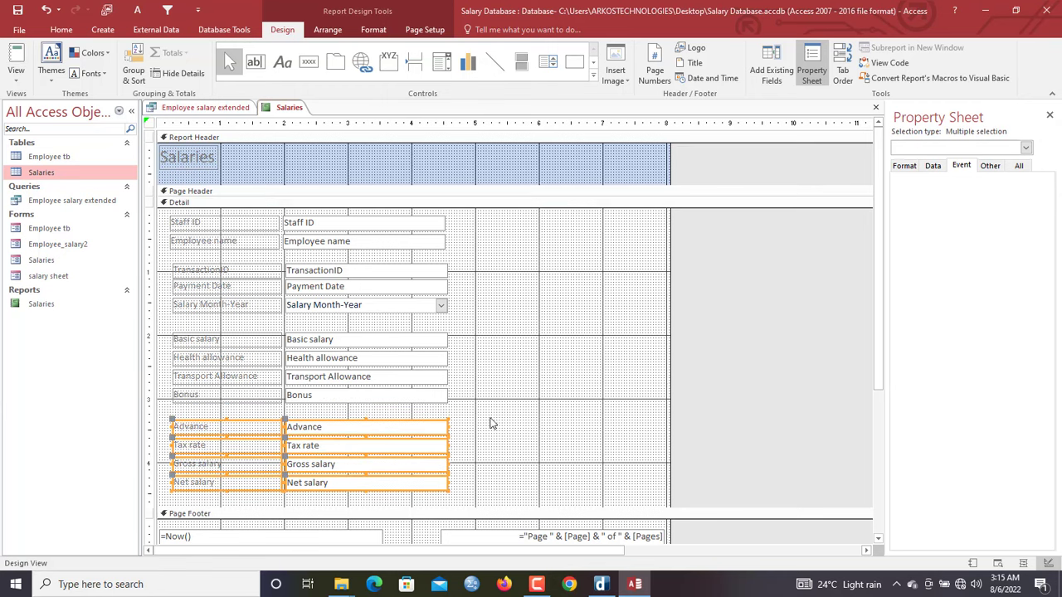
pyautogui.click(492, 423)
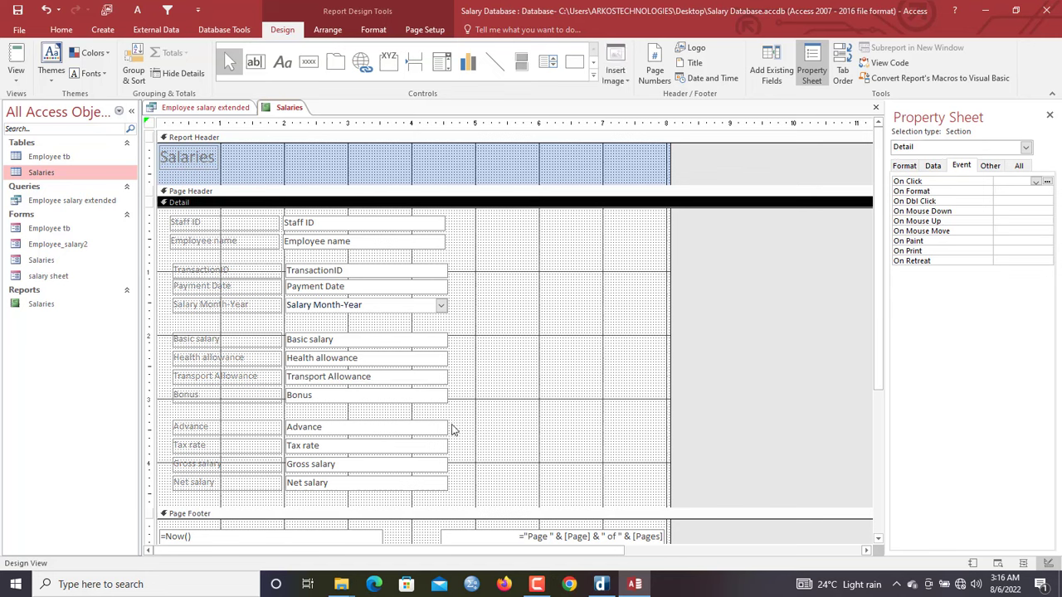
# Place Gross and Net salary beside Staff ID at top right and shorten Detail
pyautogui.moveTo(472, 464); pyautogui.dragTo(503, 247)
pyautogui.click(666, 258)
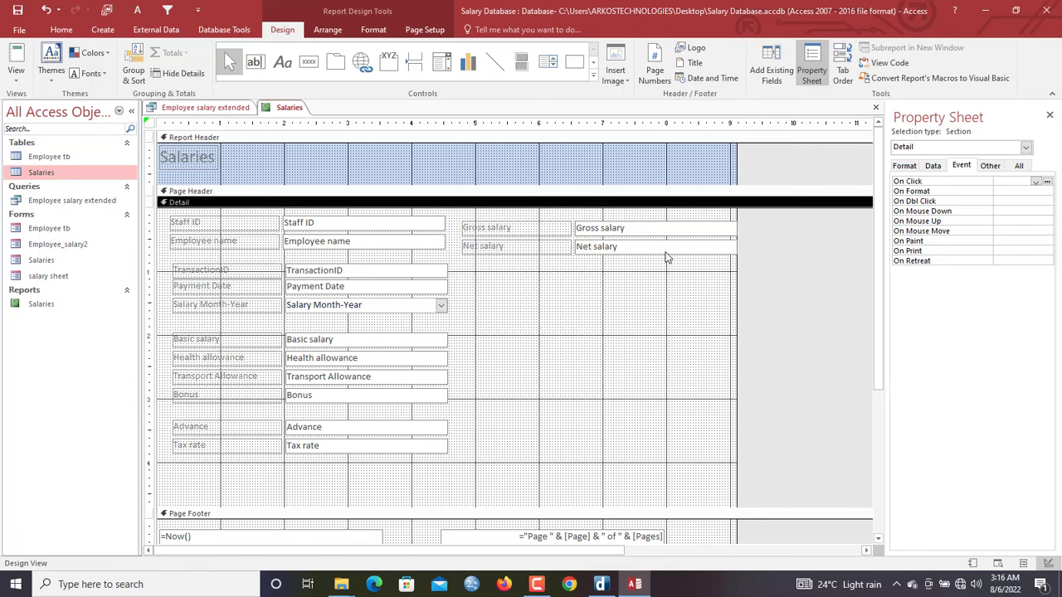
pyautogui.moveTo(543, 276); pyautogui.dragTo(519, 237)
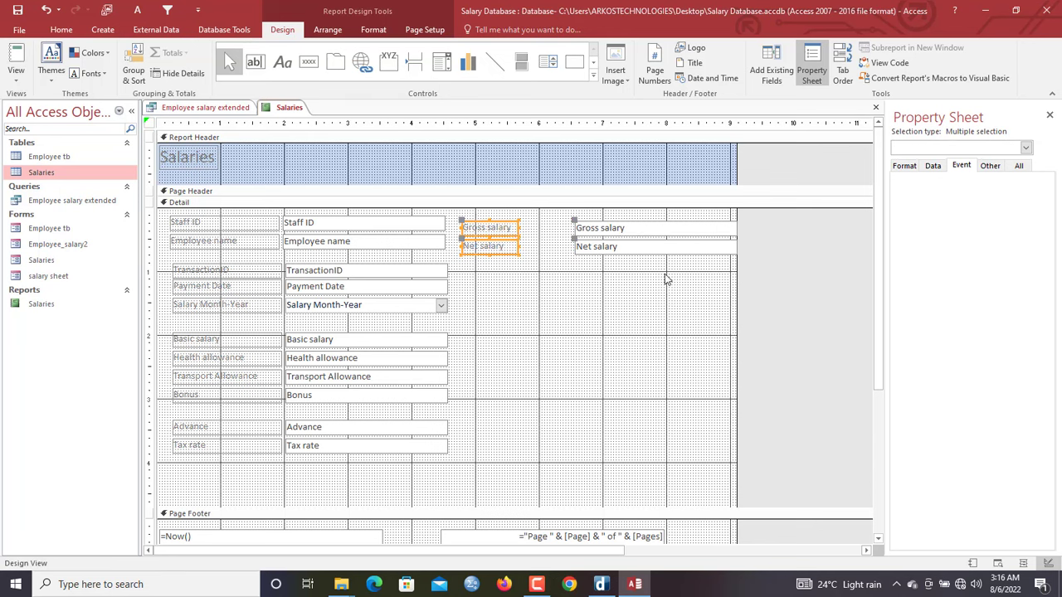
pyautogui.moveTo(666, 279); pyautogui.dragTo(617, 238)
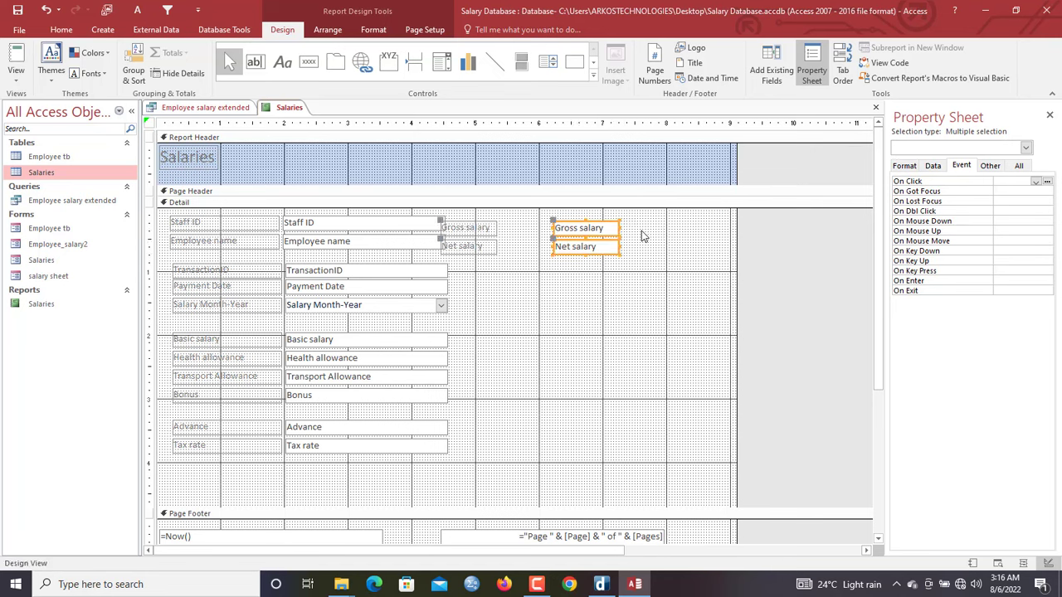
pyautogui.click(643, 237)
pyautogui.moveTo(552, 236); pyautogui.dragTo(502, 246)
pyautogui.moveTo(551, 275); pyautogui.dragTo(502, 227)
pyautogui.click(534, 273)
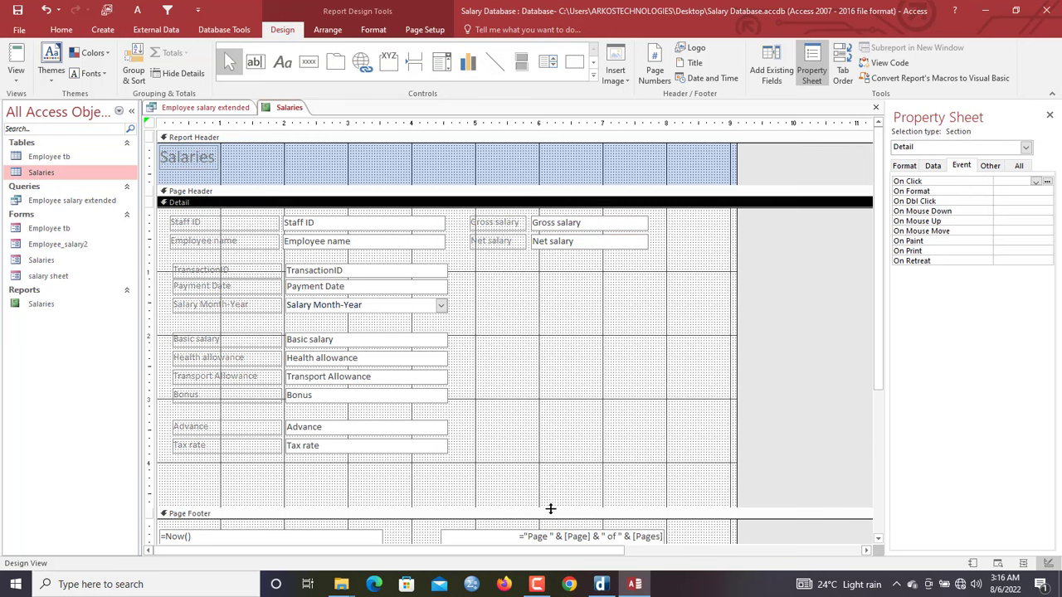
pyautogui.moveTo(550, 509); pyautogui.dragTo(545, 472)
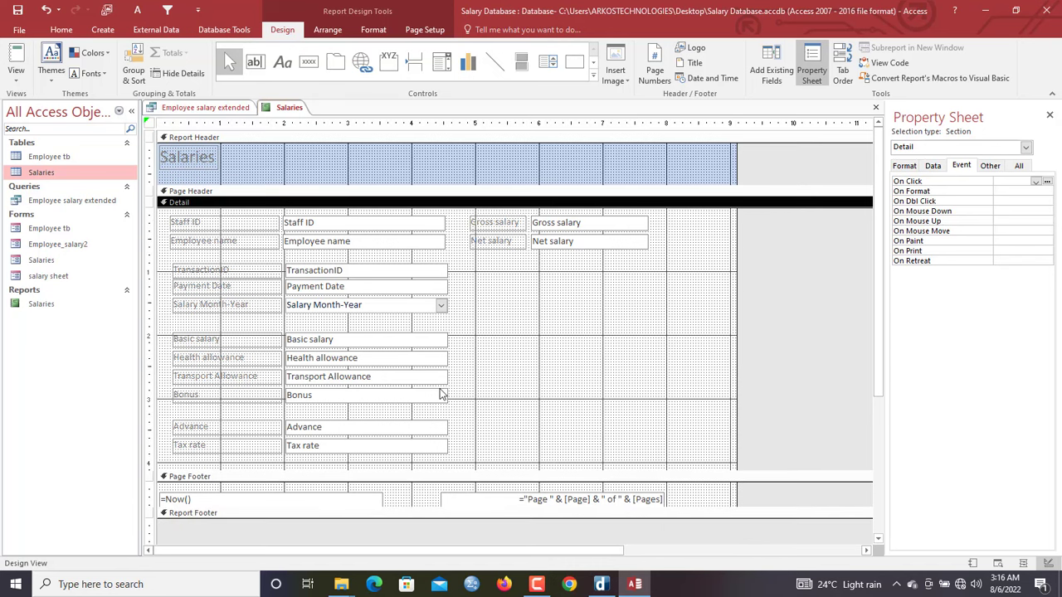
pyautogui.click(282, 61)
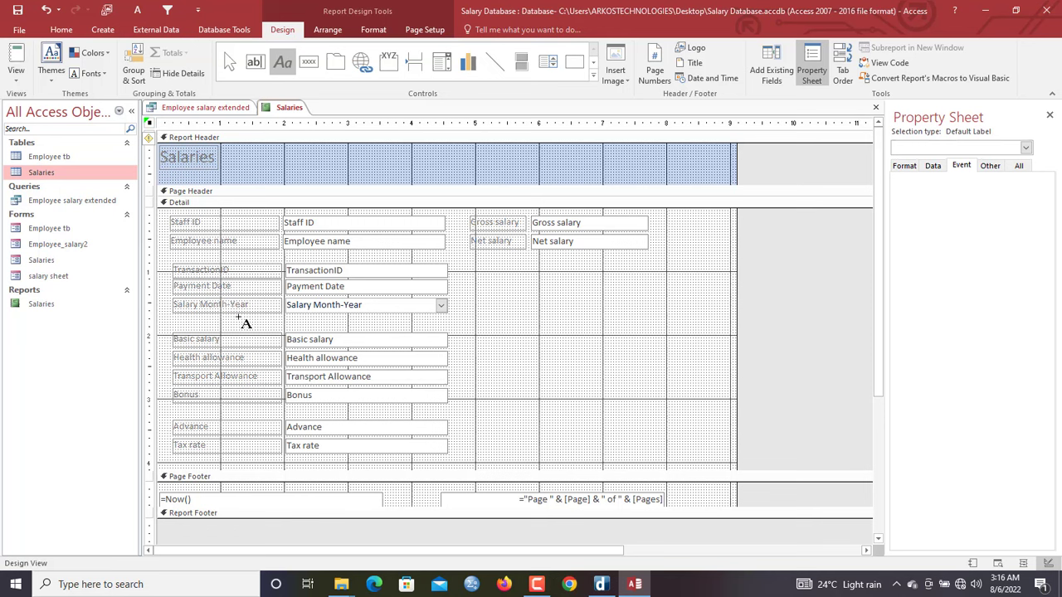
# Add a centred, black, bold CREDITS label above the Basic salary row
pyautogui.moveTo(239, 319); pyautogui.dragTo(348, 328)
pyautogui.press('capslock')
pyautogui.write('CRE')
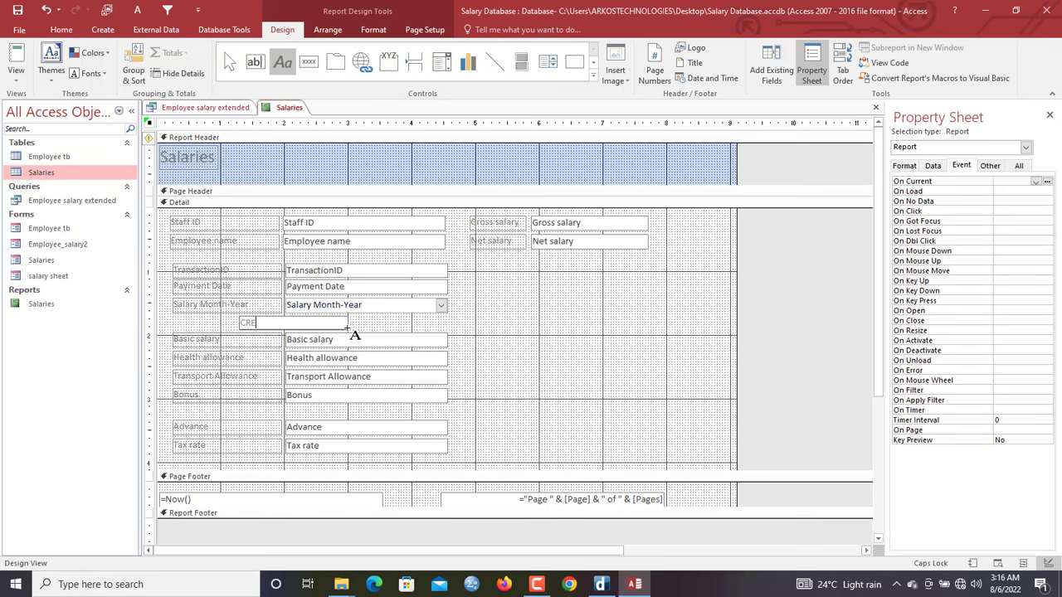
pyautogui.write('DITS')
pyautogui.click(394, 323)
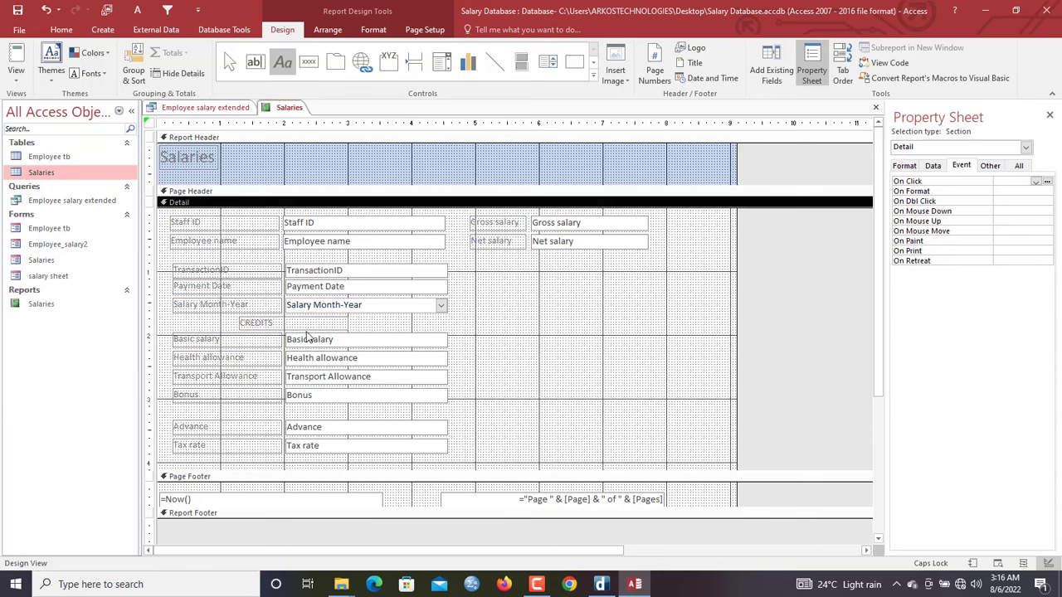
pyautogui.click(296, 322)
pyautogui.click(375, 31)
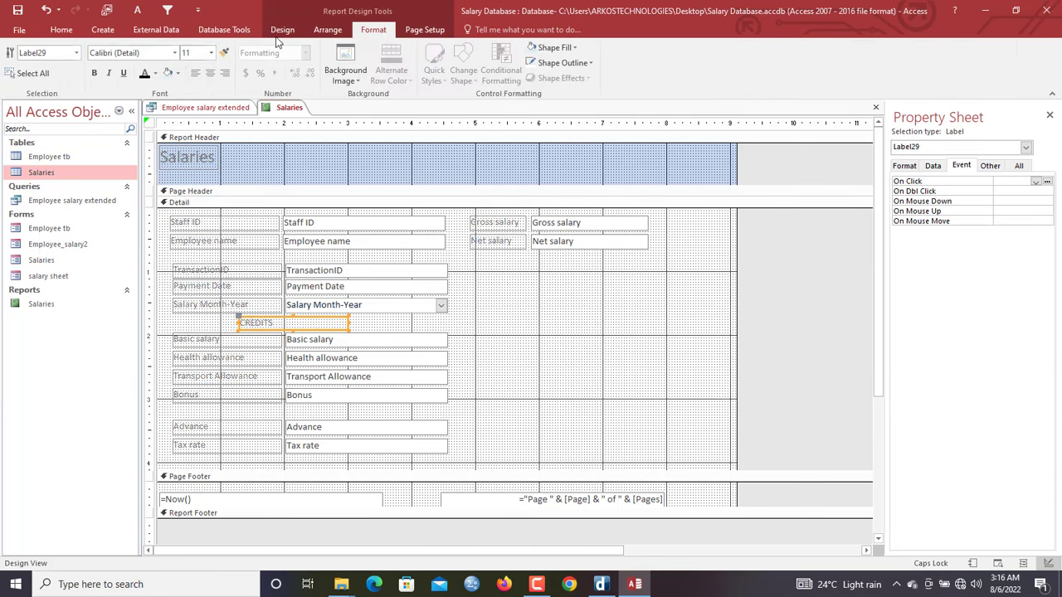
pyautogui.click(210, 73)
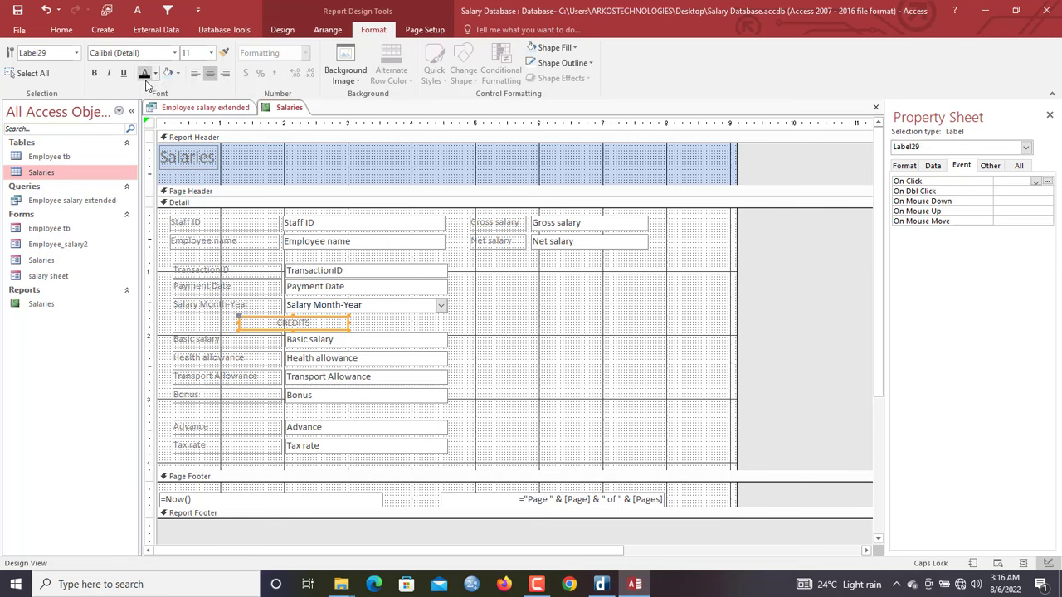
pyautogui.click(144, 73)
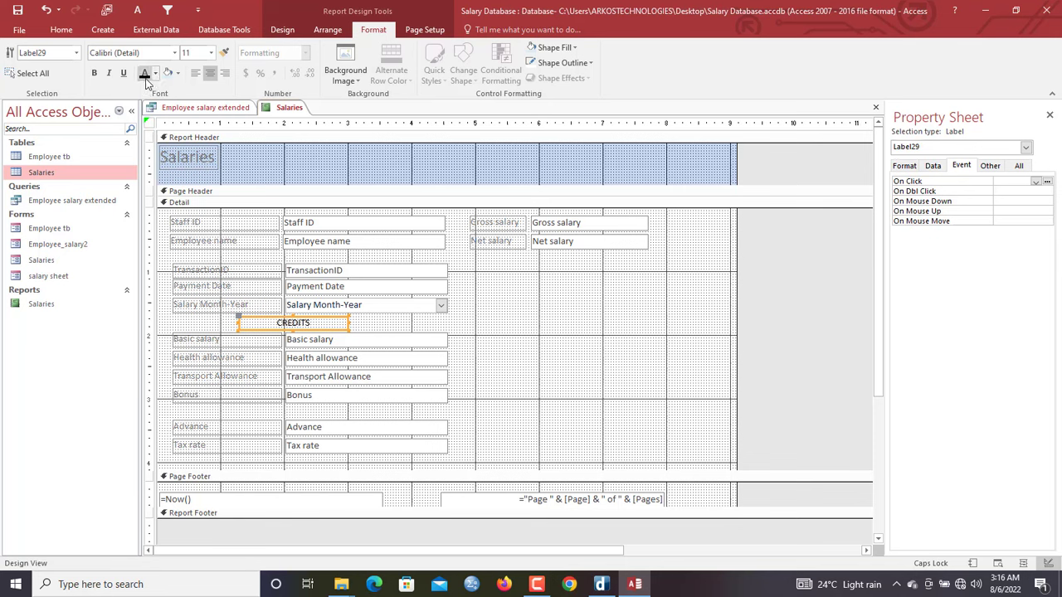
pyautogui.click(94, 73)
# Copy the label above Advance and change its text to DEBITS
pyautogui.hotkey('ctrl', 'v')
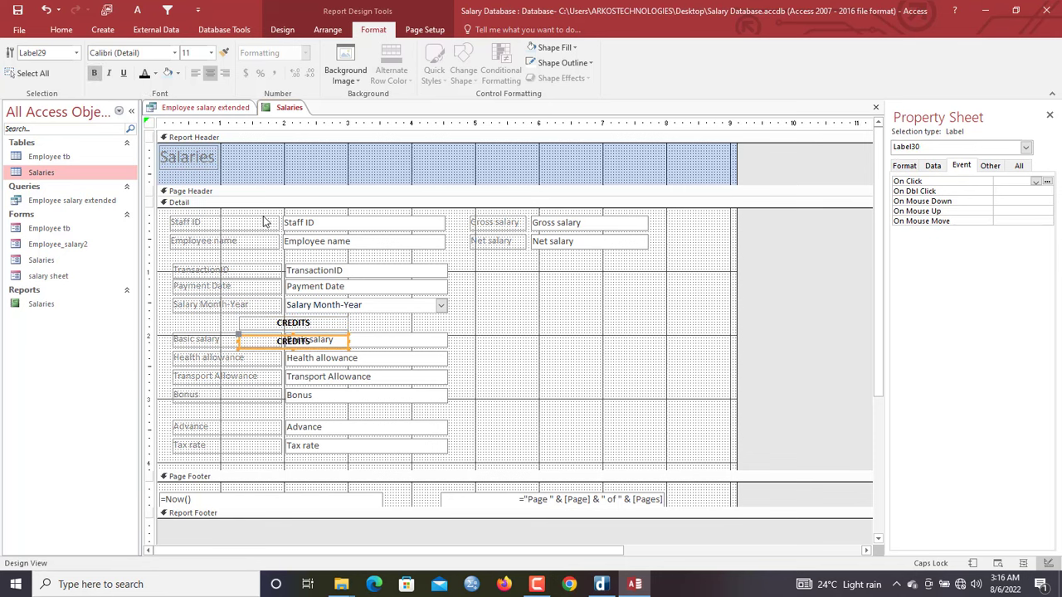
pyautogui.moveTo(264, 337); pyautogui.dragTo(271, 408)
pyautogui.doubleClick(330, 410)
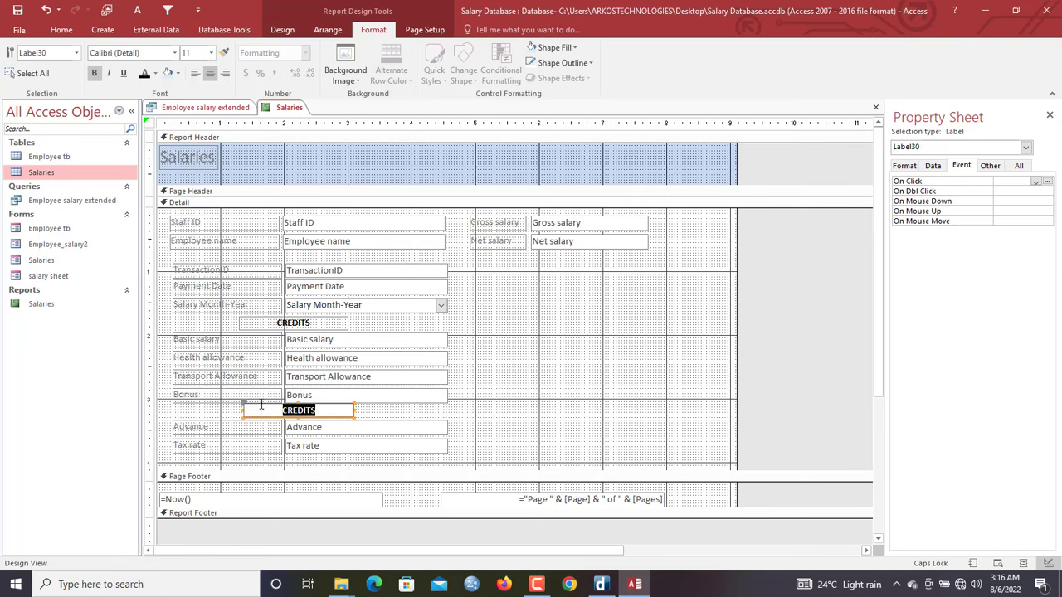
pyautogui.write('DEBITS')
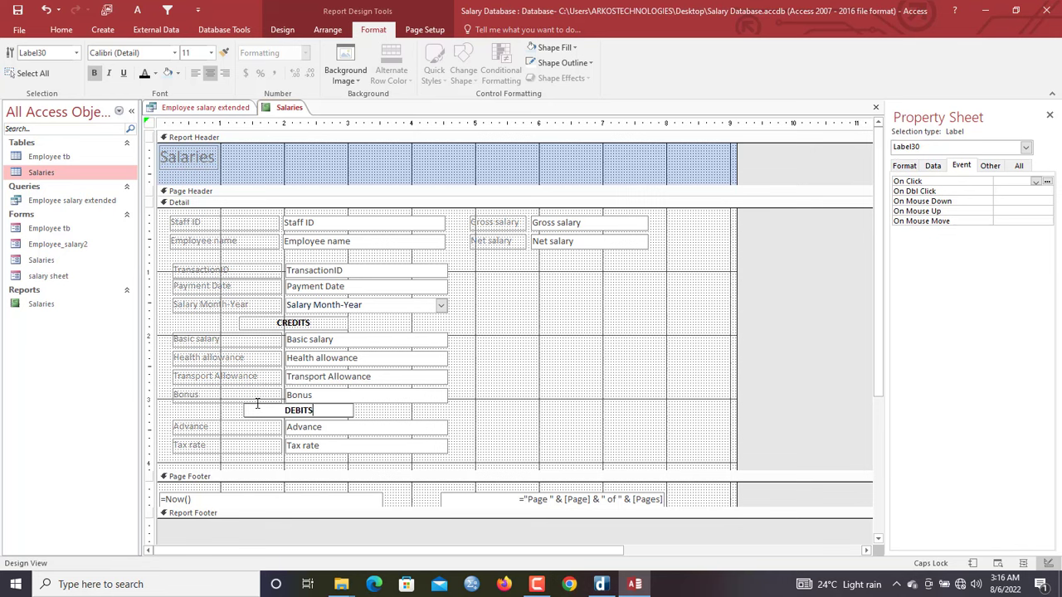
pyautogui.click(505, 424)
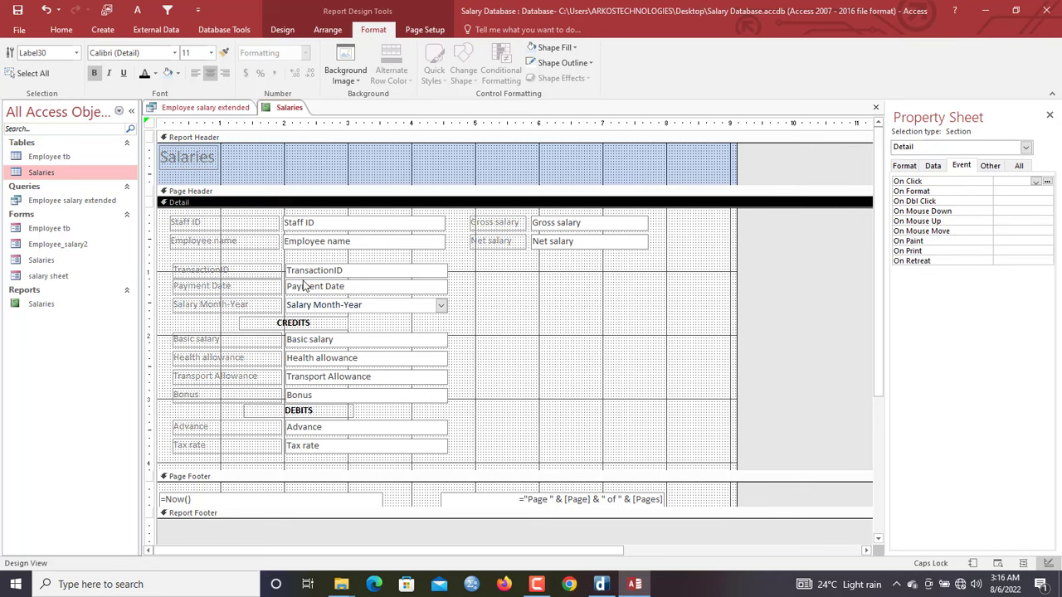
pyautogui.click(293, 327)
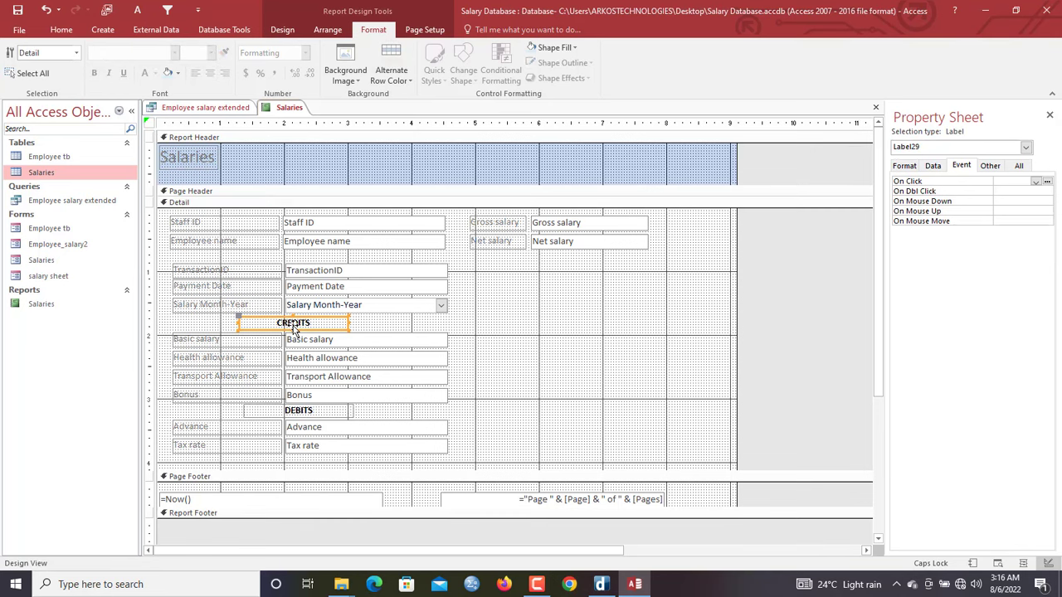
pyautogui.click(281, 259)
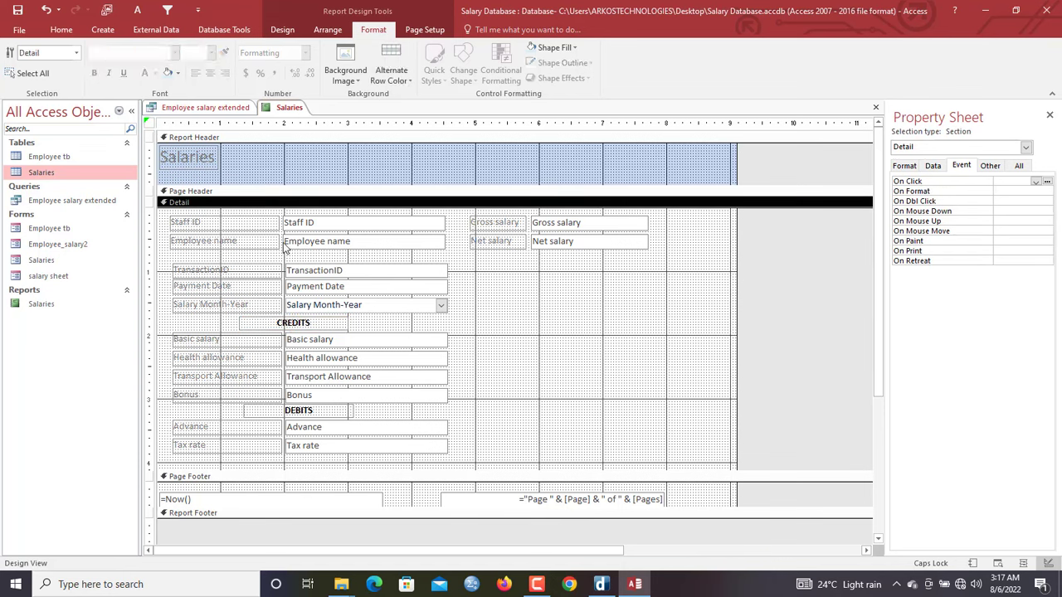
# Paste a copy of the label, retitle it TRANSACTION DETAILS and place it above TransactionID
pyautogui.hotkey('ctrl', 'v')
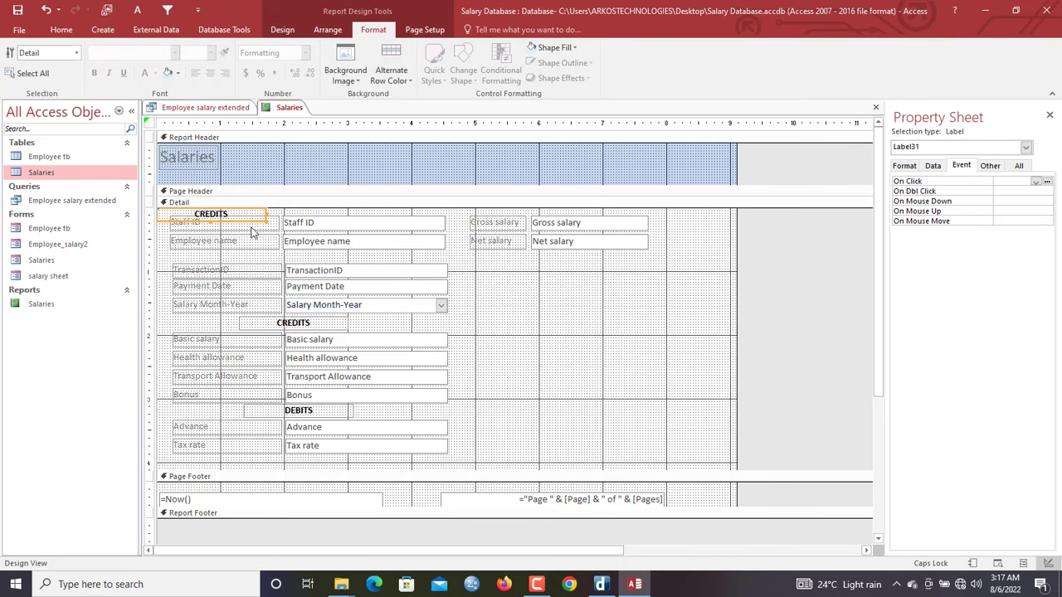
pyautogui.click(240, 215)
pyautogui.moveTo(234, 213); pyautogui.dragTo(130, 199)
pyautogui.write('TR')
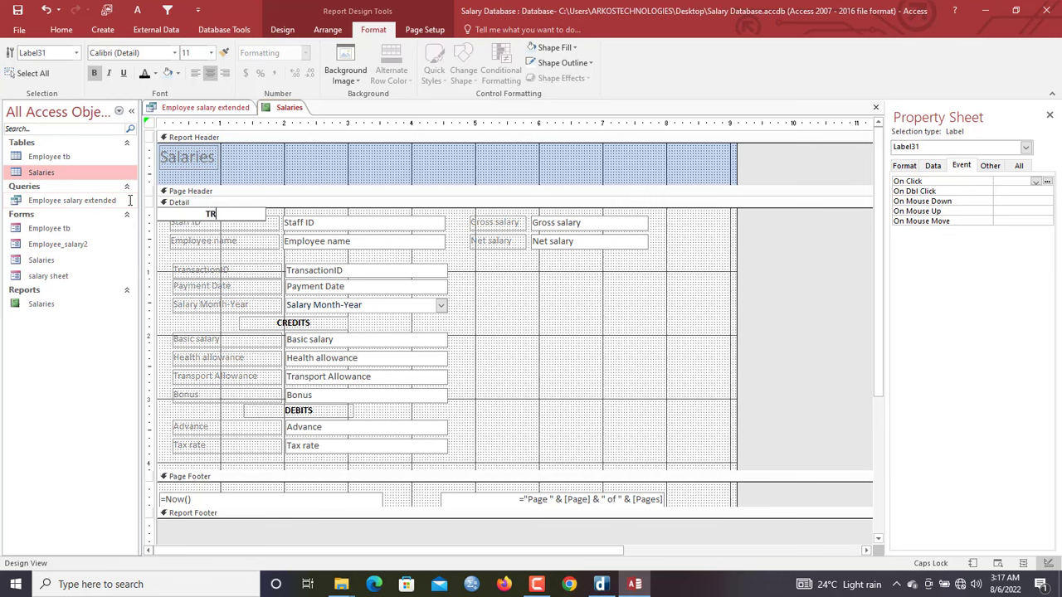
pyautogui.write('ANSACTION DETAILS')
pyautogui.click(177, 263)
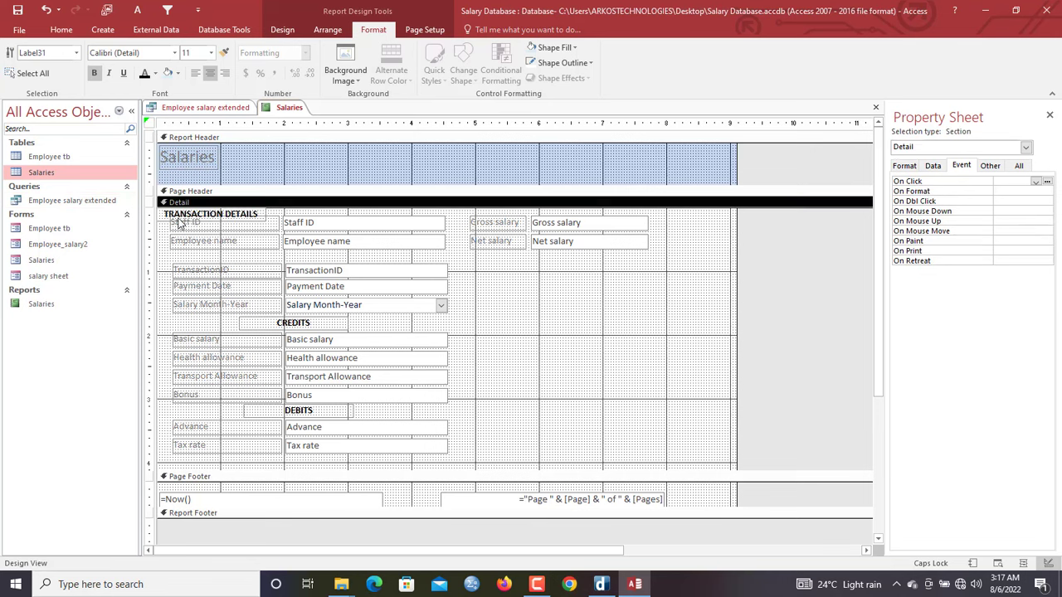
pyautogui.click(176, 215)
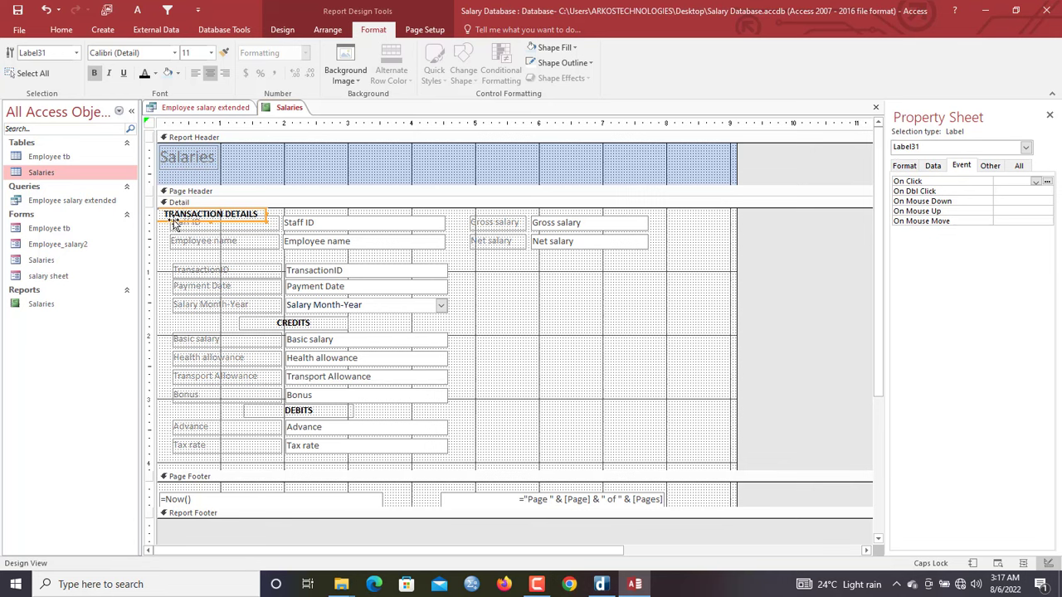
pyautogui.moveTo(174, 224); pyautogui.dragTo(266, 265)
# Check the control groups' positions and drag the Detail section's bottom edge slightly up
pyautogui.click(436, 342)
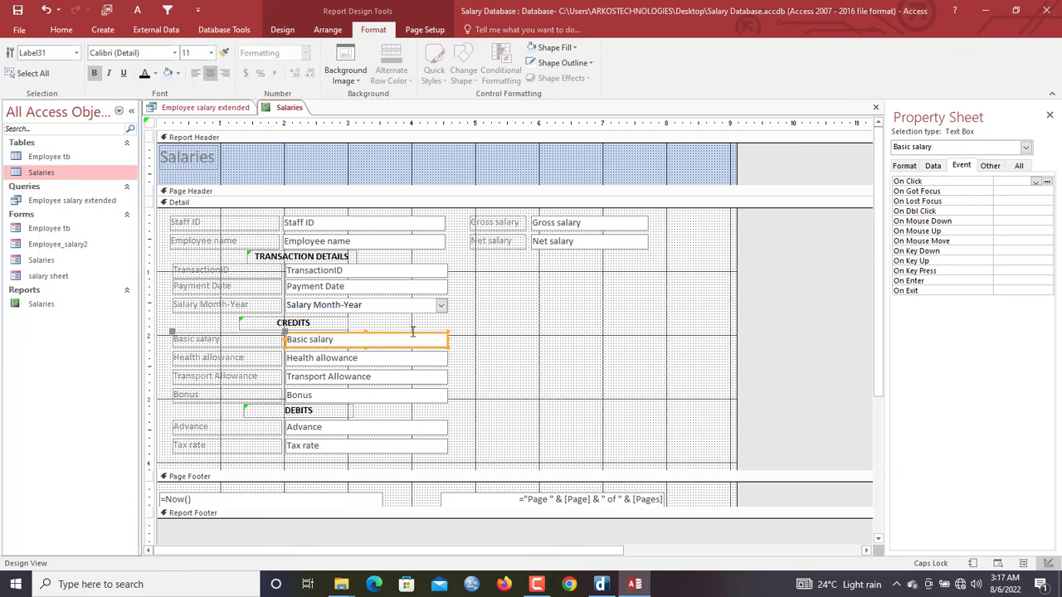
pyautogui.click(336, 324)
pyautogui.moveTo(481, 345); pyautogui.dragTo(232, 403)
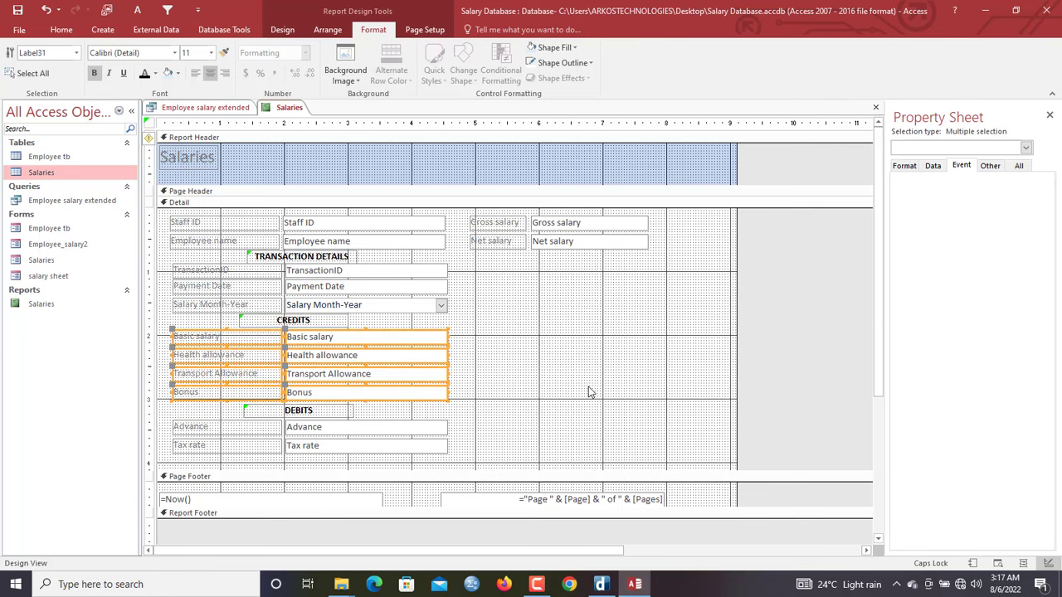
pyautogui.click(490, 436)
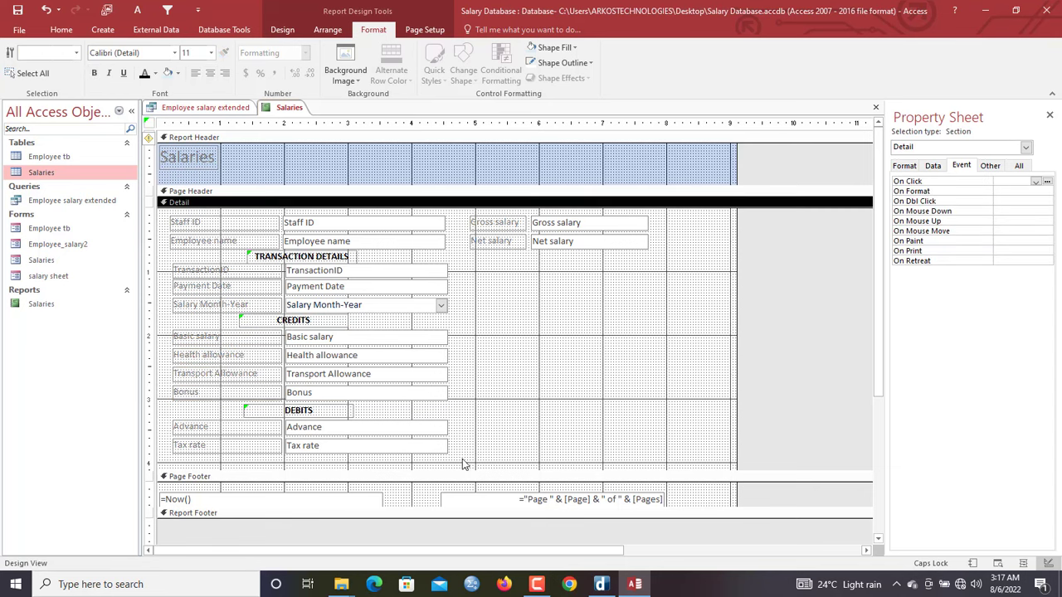
pyautogui.moveTo(652, 434); pyautogui.dragTo(247, 226)
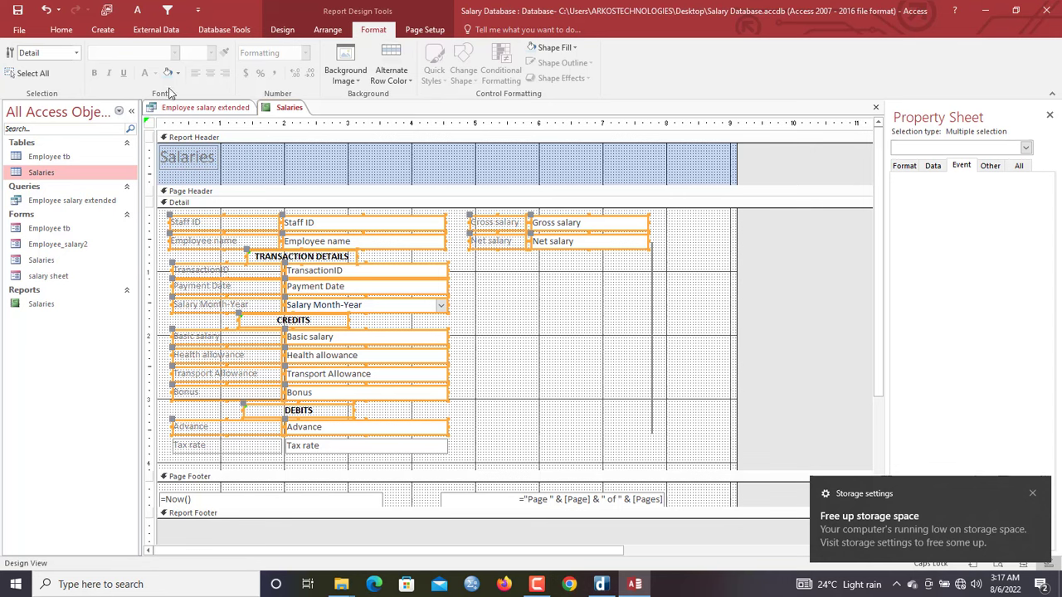
pyautogui.click(543, 428)
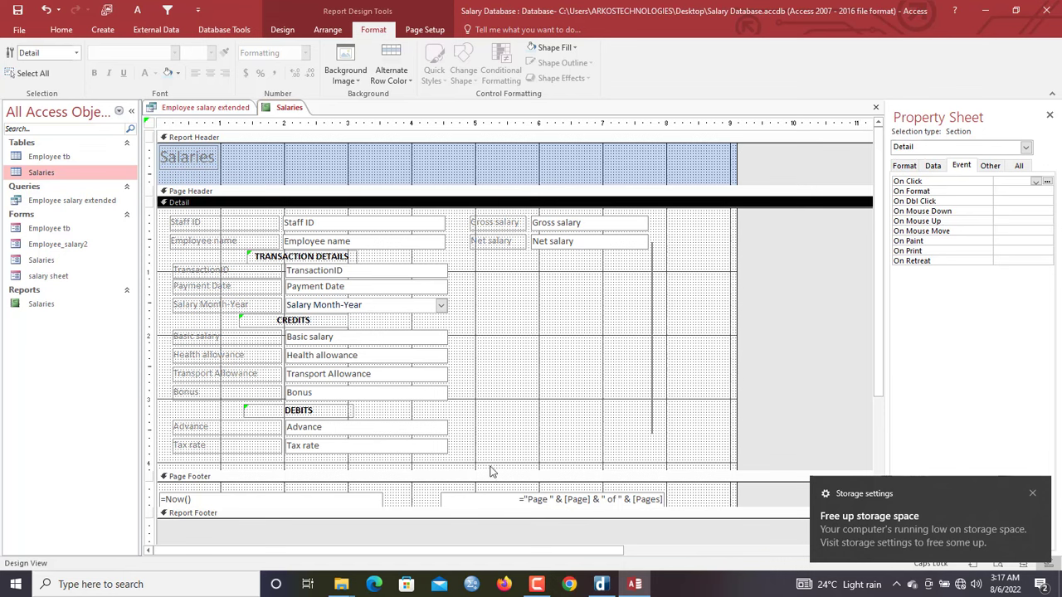
pyautogui.moveTo(489, 469); pyautogui.dragTo(490, 459)
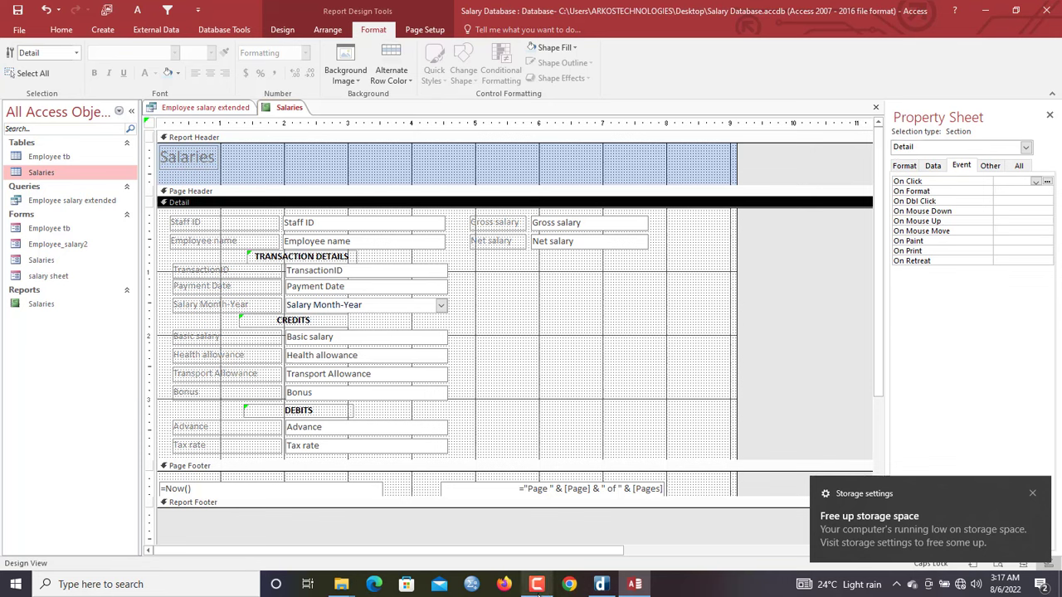
pyautogui.moveTo(536, 583)
# Switch the Salaries report to Report View to preview records under the new headings
pyautogui.rightClick(547, 588)
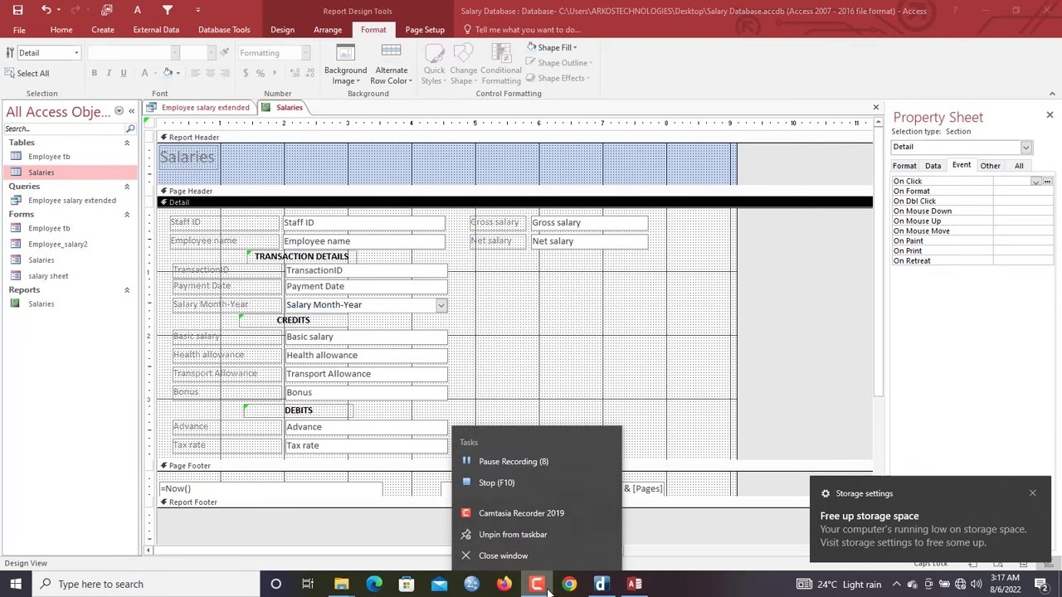
pyautogui.click(530, 369)
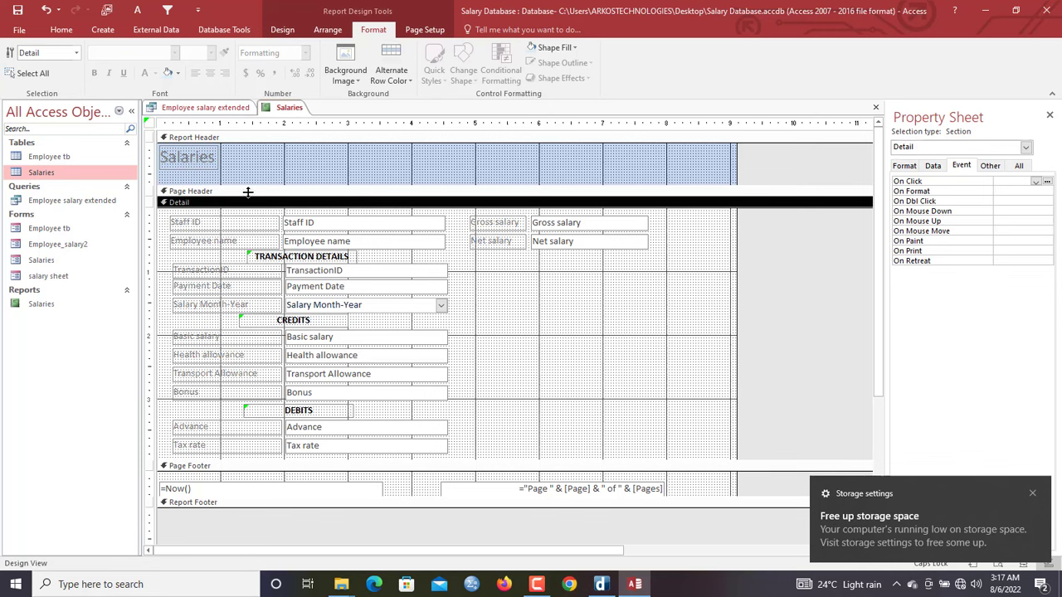
pyautogui.click(282, 226)
pyautogui.click(300, 243)
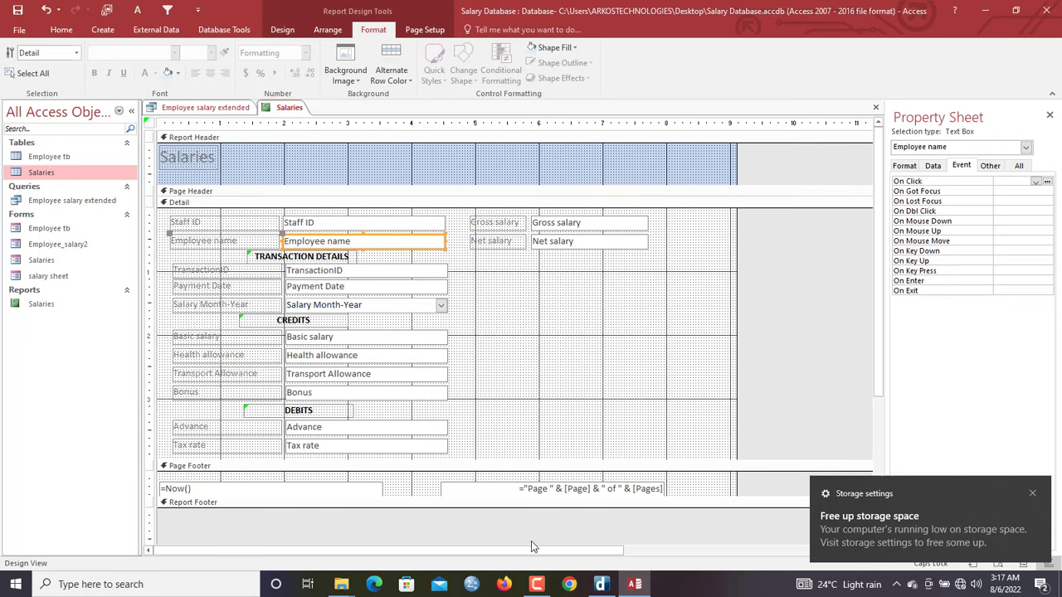
pyautogui.rightClick(537, 584)
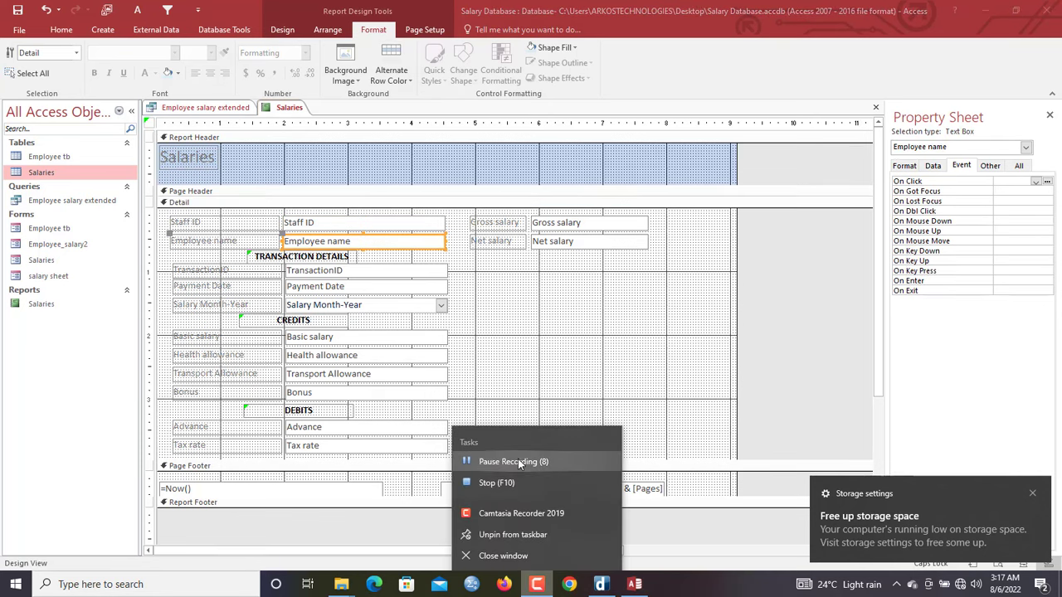
pyautogui.click(517, 461)
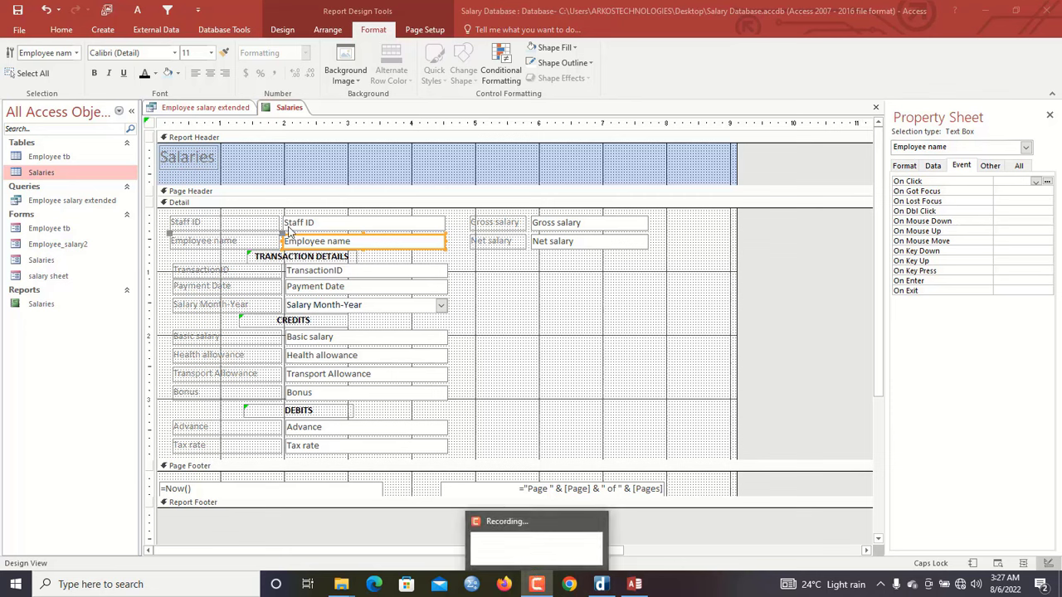
pyautogui.click(302, 174)
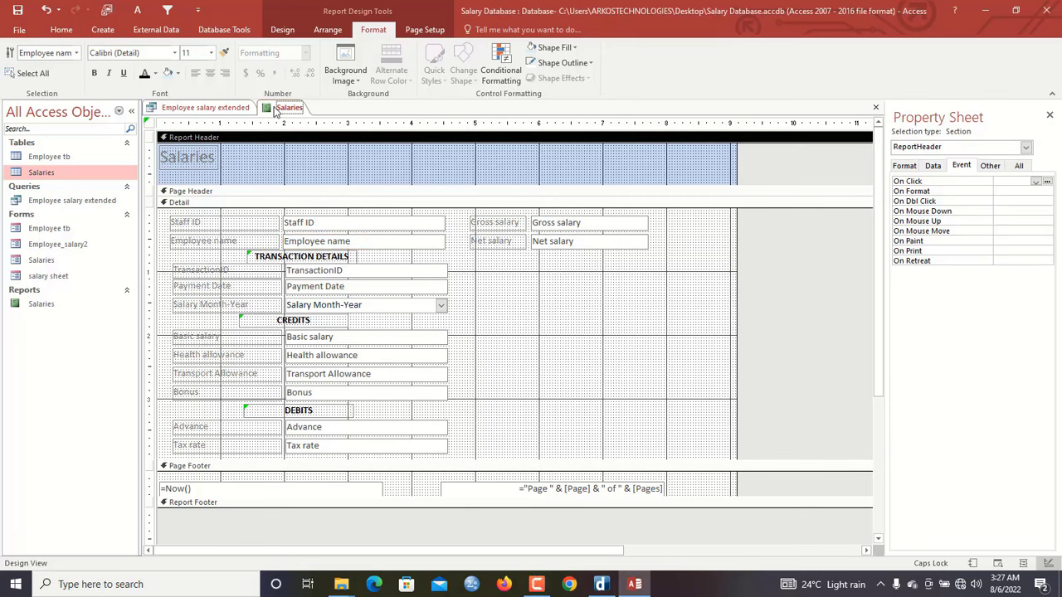
pyautogui.rightClick(275, 112)
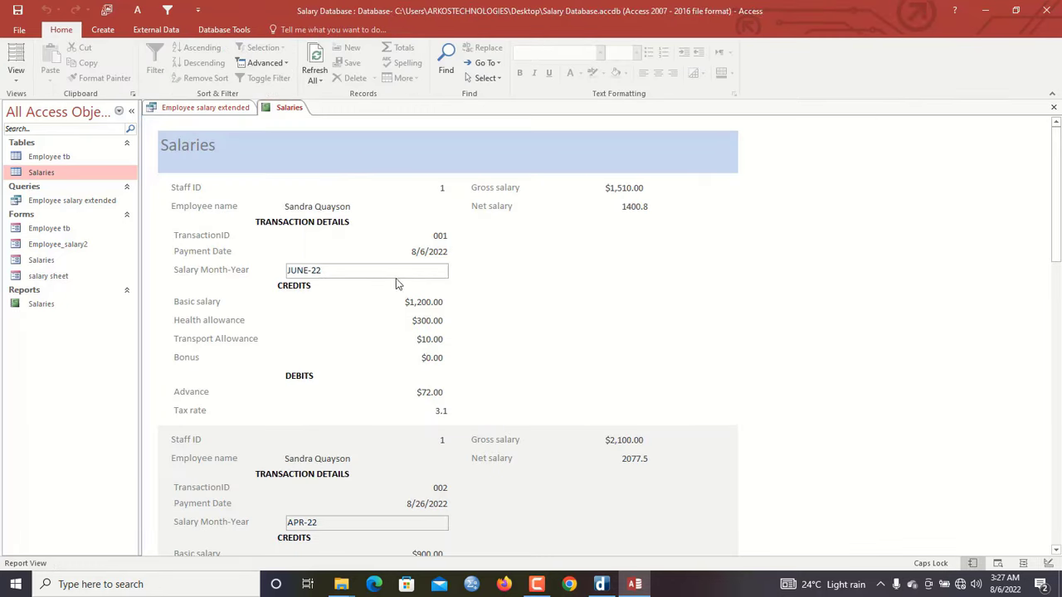
# Return to Design View and make every control's outline transparent
pyautogui.rightClick(333, 148)
pyautogui.click(366, 184)
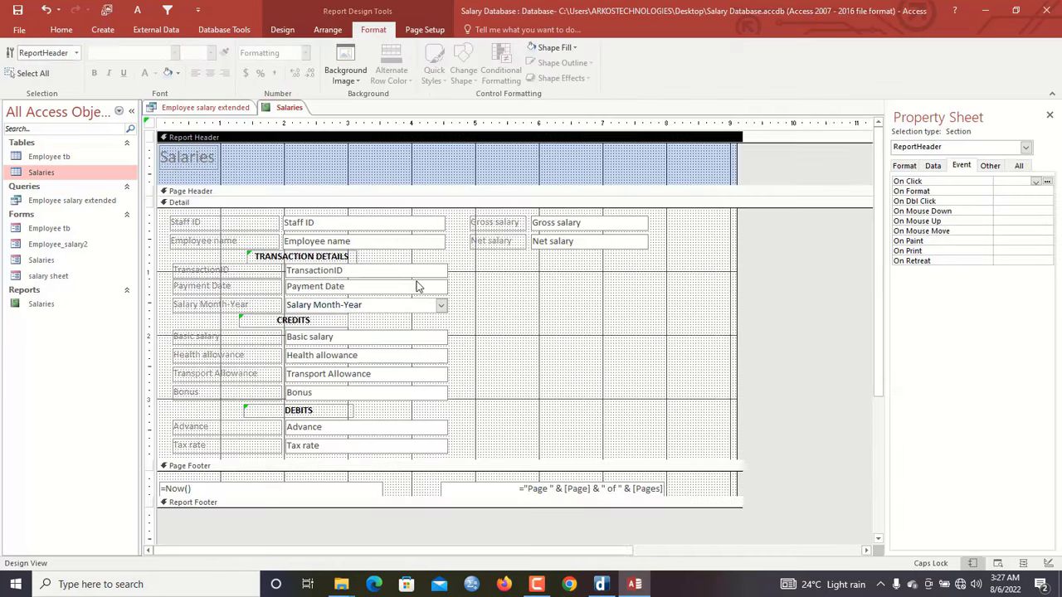
pyautogui.click(431, 325)
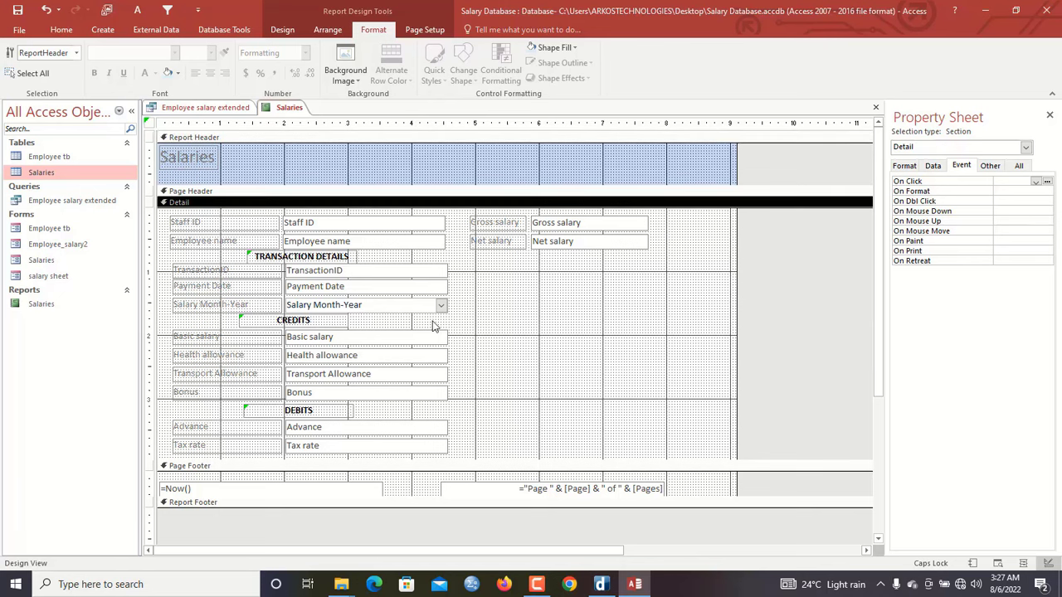
pyautogui.hotkey('ctrl', 'a')
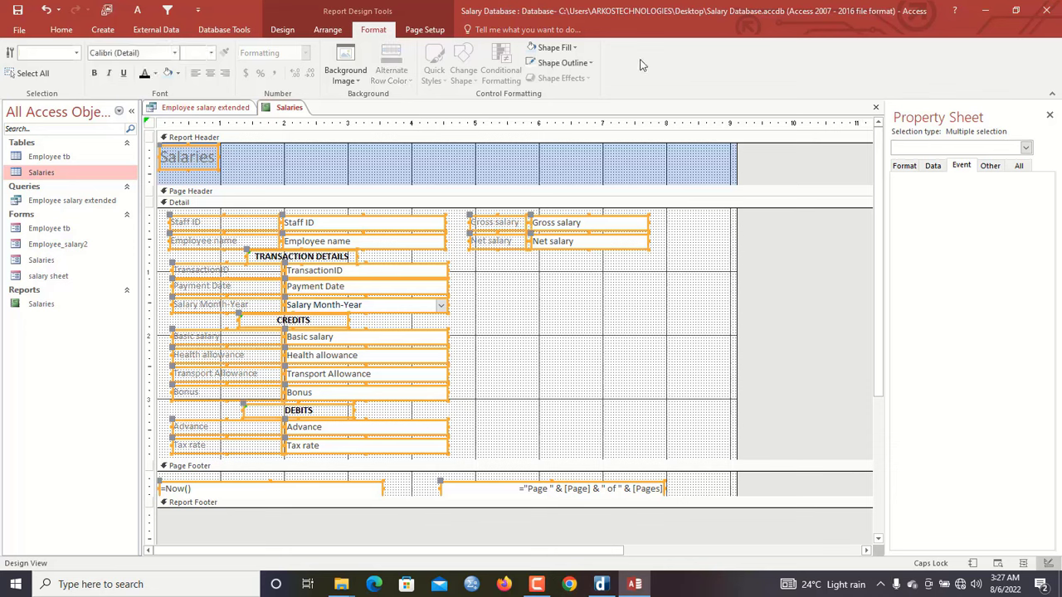
pyautogui.click(582, 64)
pyautogui.click(567, 289)
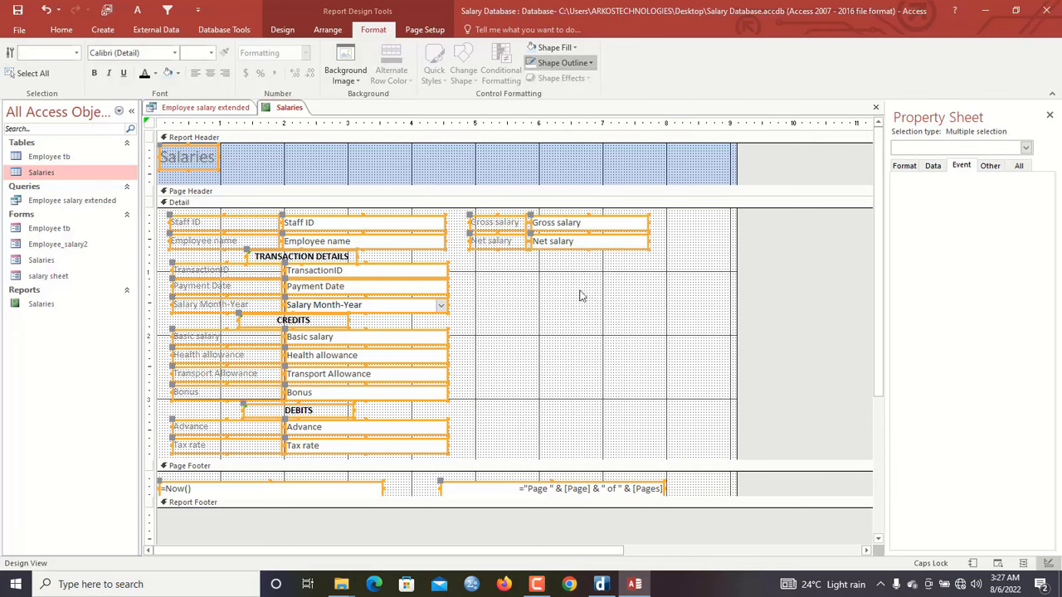
pyautogui.click(523, 304)
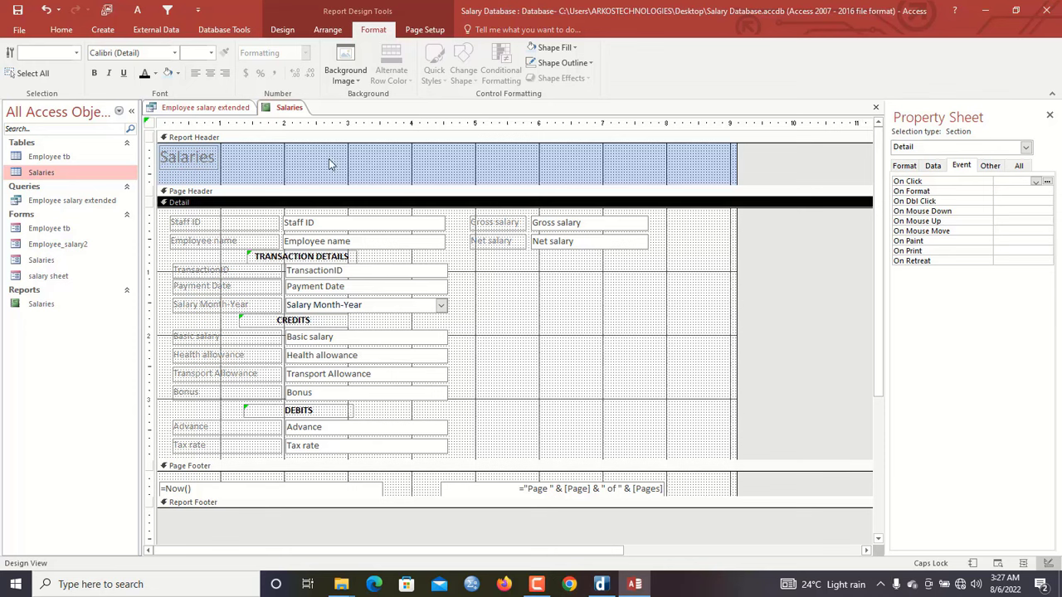
# Give the Report Header a white background and delete the Salaries title
pyautogui.click(363, 171)
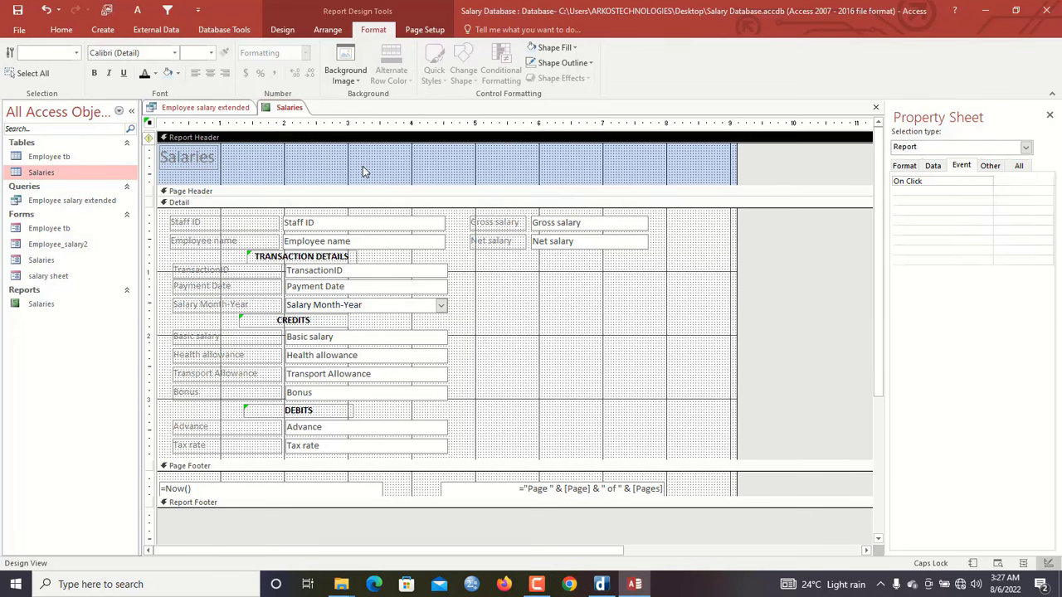
pyautogui.click(553, 47)
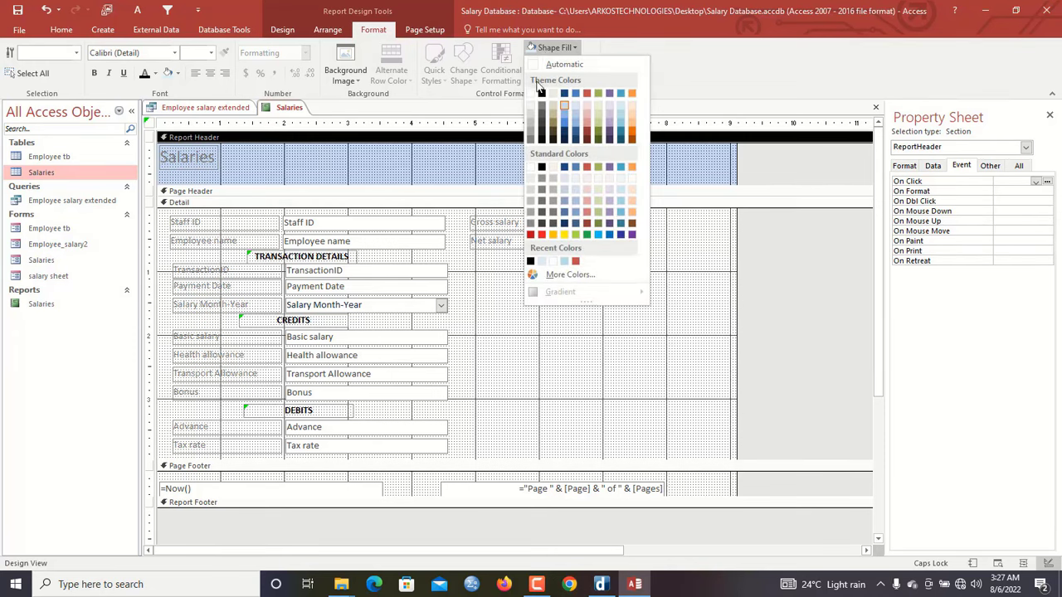
pyautogui.click(532, 93)
pyautogui.click(208, 164)
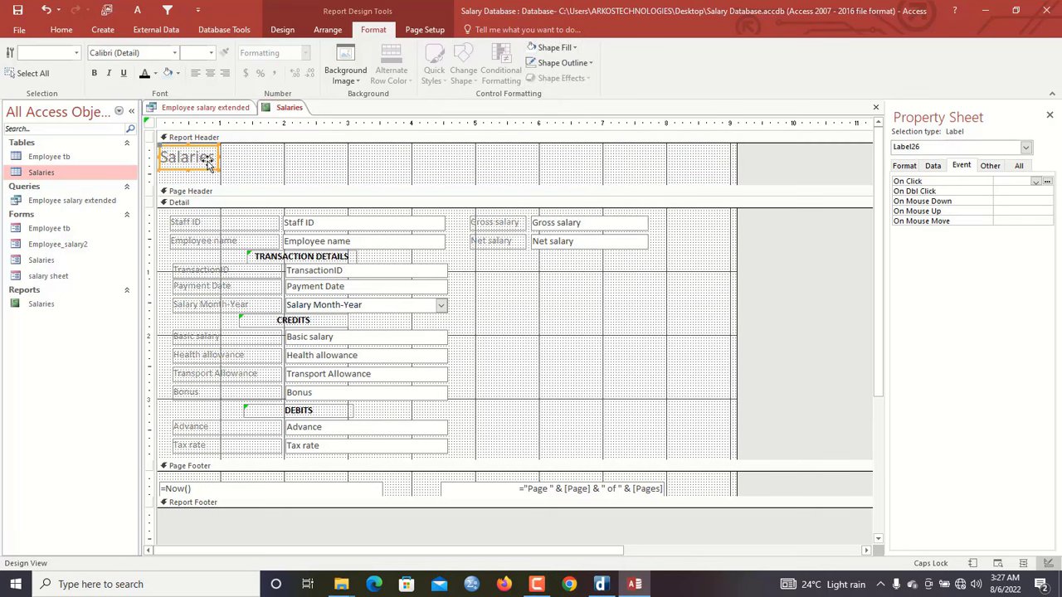
pyautogui.press('Delete')
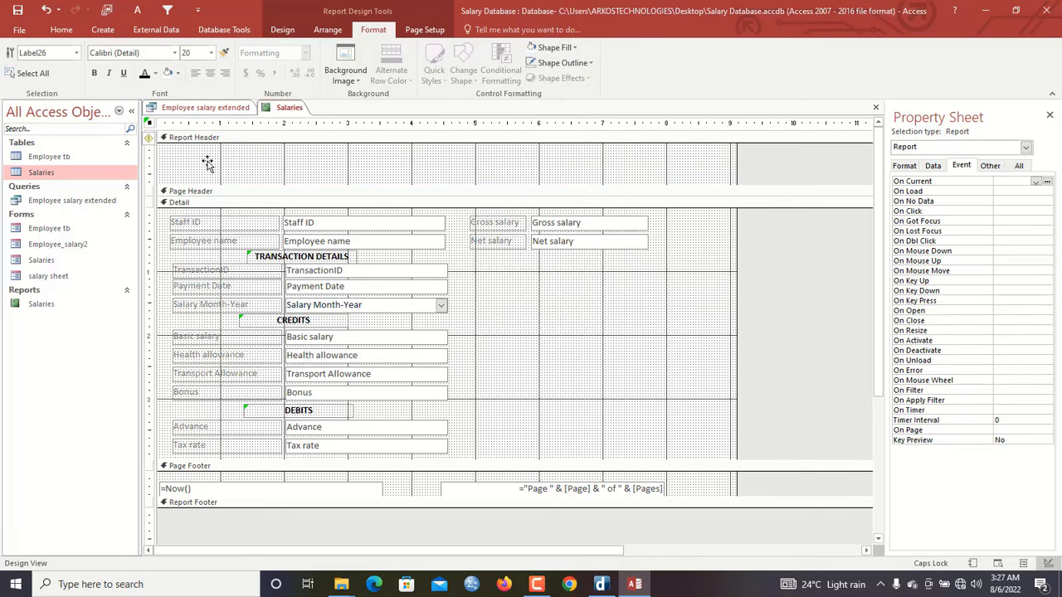
pyautogui.click(209, 165)
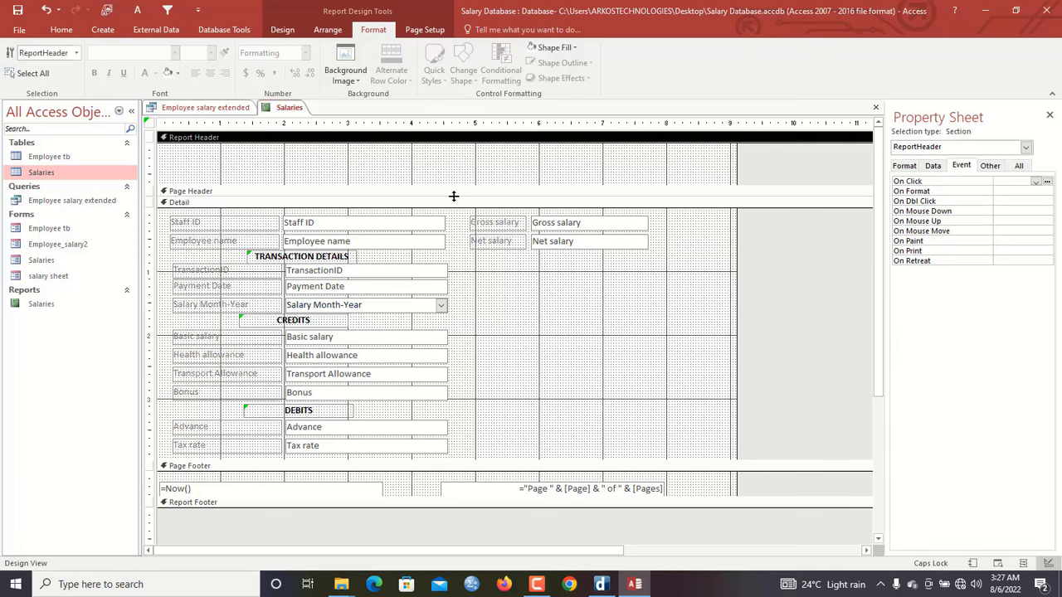
# Drag the Page Header bar down to make the Report Header taller
pyautogui.rightClick(536, 584)
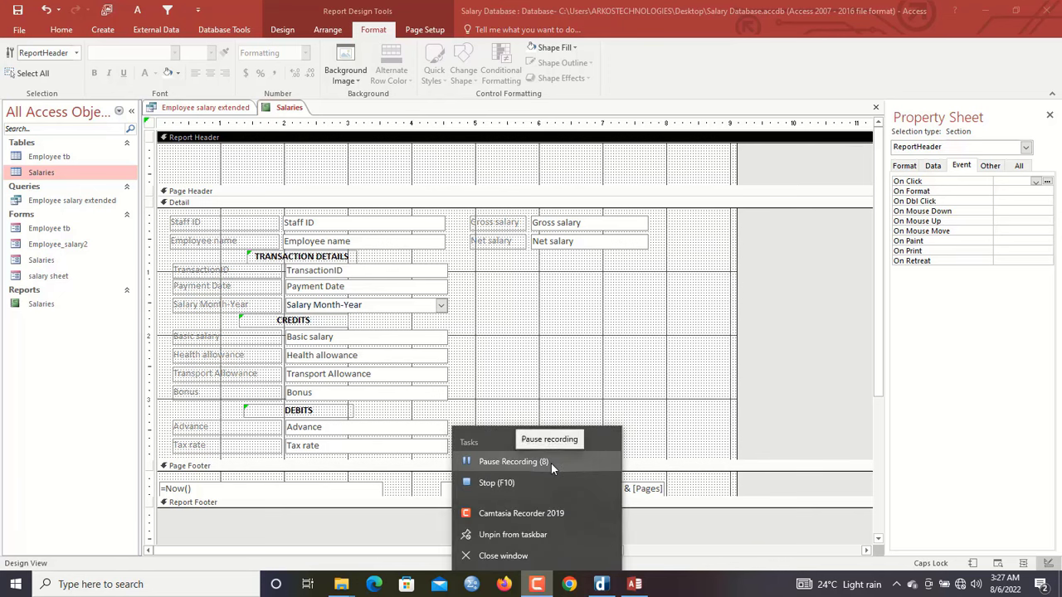
pyautogui.click(551, 463)
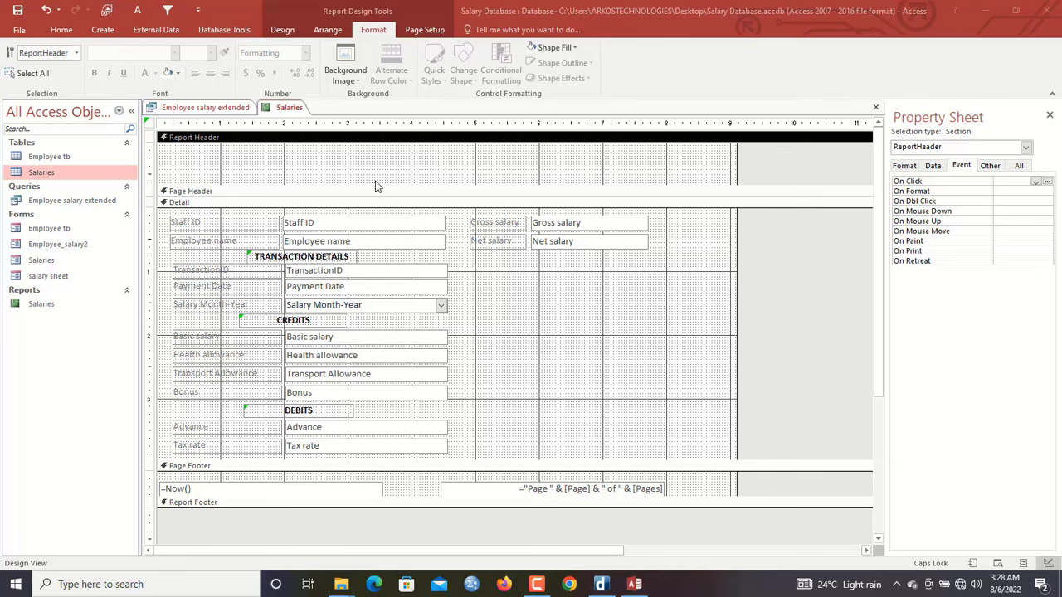
pyautogui.moveTo(374, 193); pyautogui.dragTo(374, 222)
pyautogui.click(282, 29)
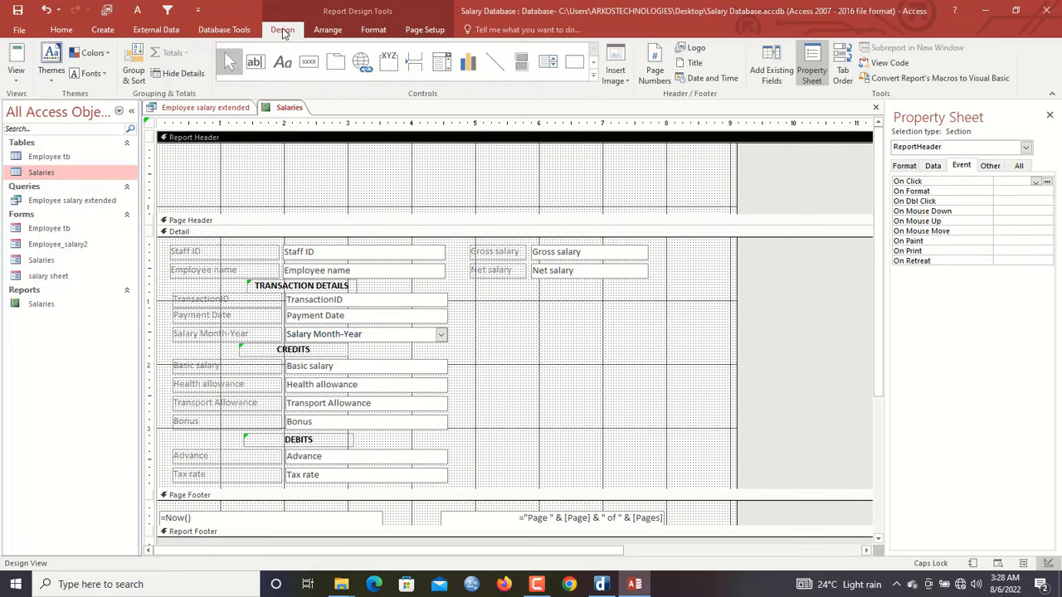
pyautogui.click(614, 63)
# Insert the IMG-20220418-WA0005 Spectrum picture from Desktop into the header, then delete it
pyautogui.click(623, 179)
pyautogui.click(497, 142)
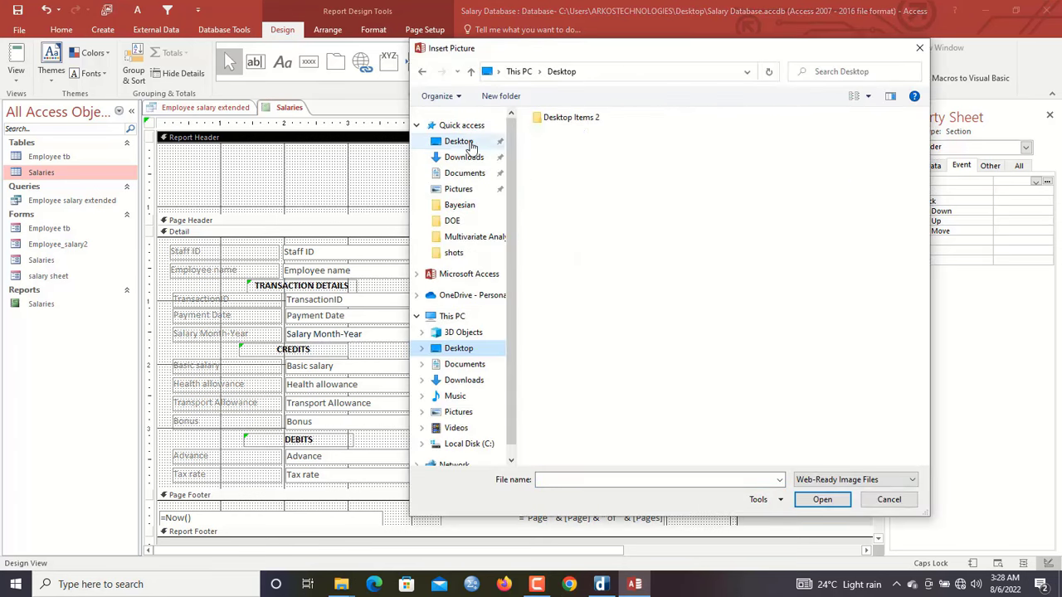
pyautogui.click(579, 188)
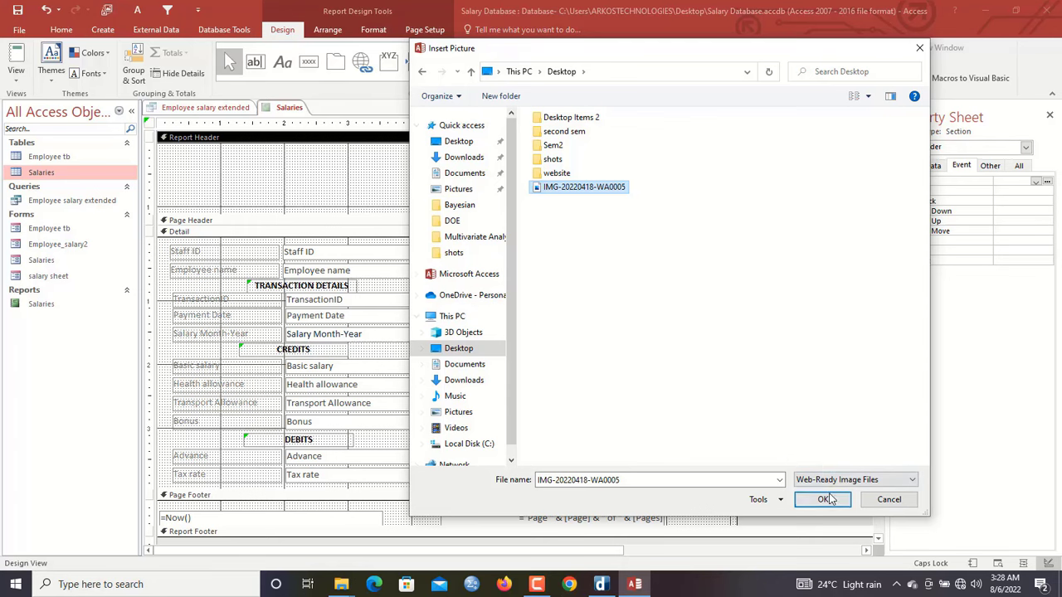
pyautogui.click(822, 498)
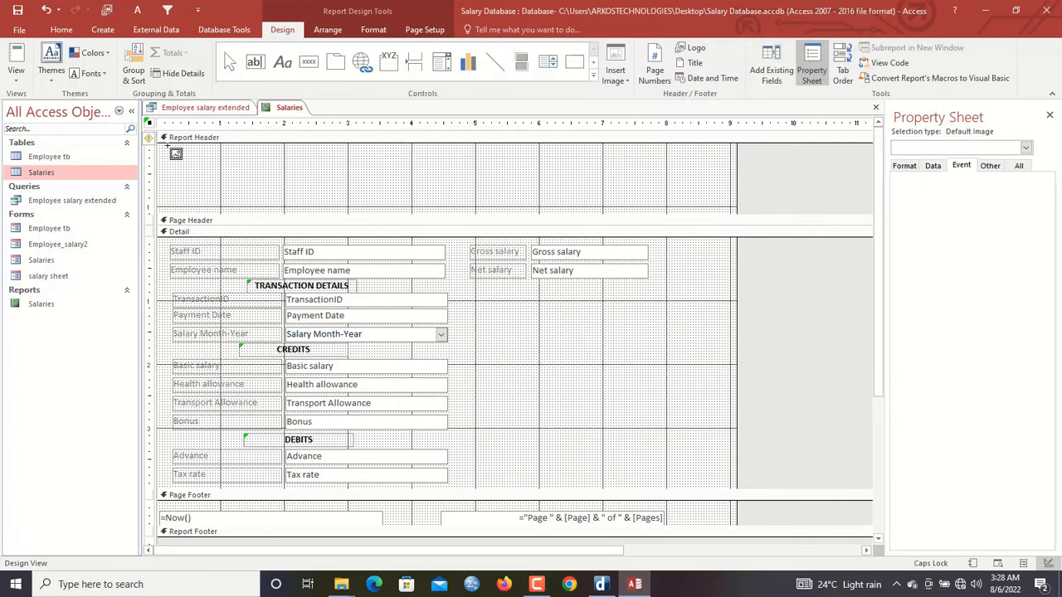
pyautogui.moveTo(168, 145); pyautogui.dragTo(292, 210)
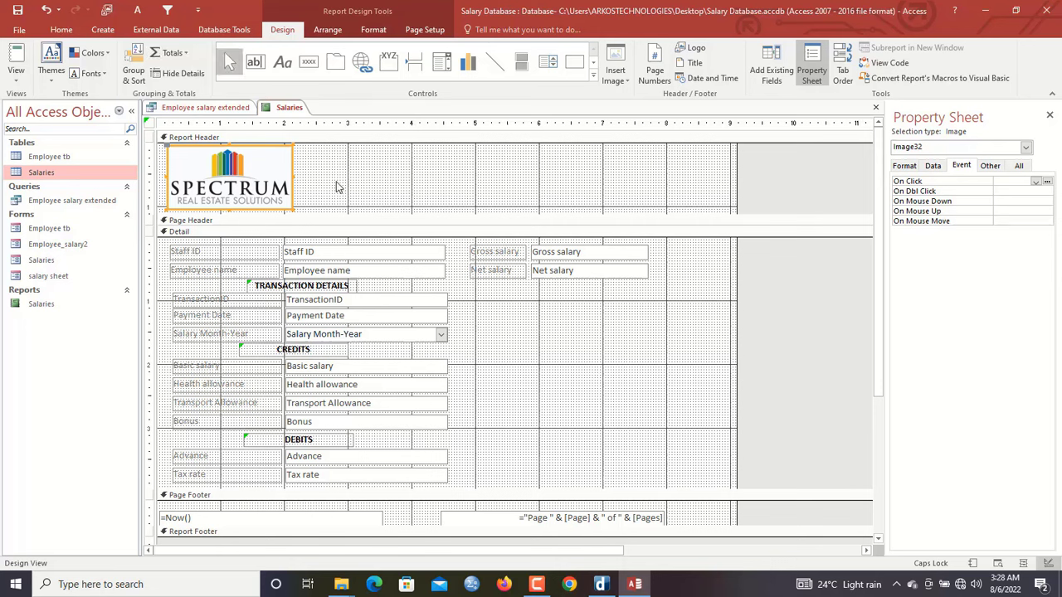
pyautogui.click(328, 189)
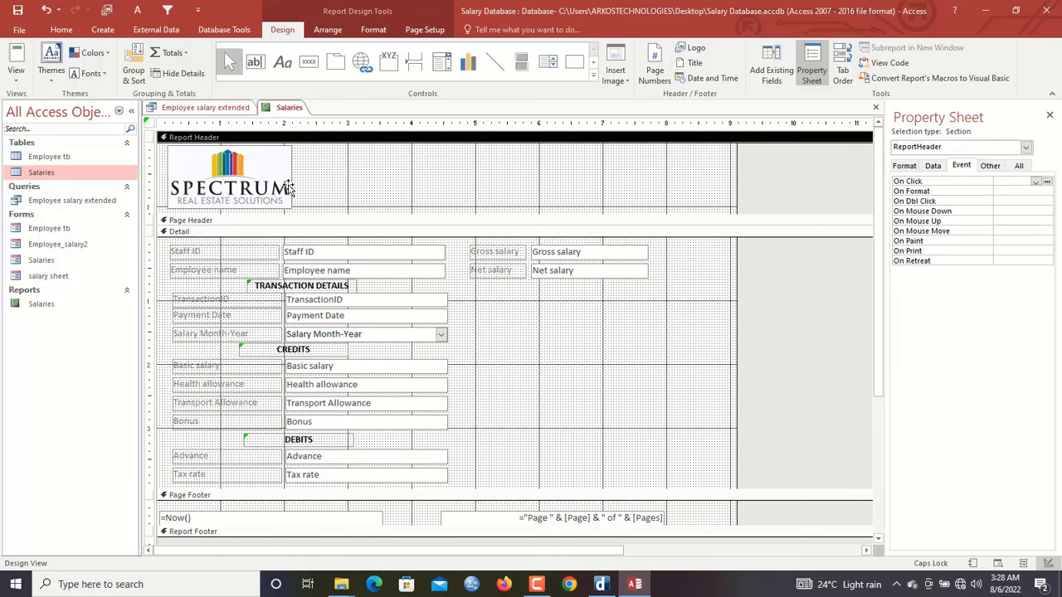
pyautogui.click(289, 189)
pyautogui.moveTo(294, 211); pyautogui.dragTo(280, 209)
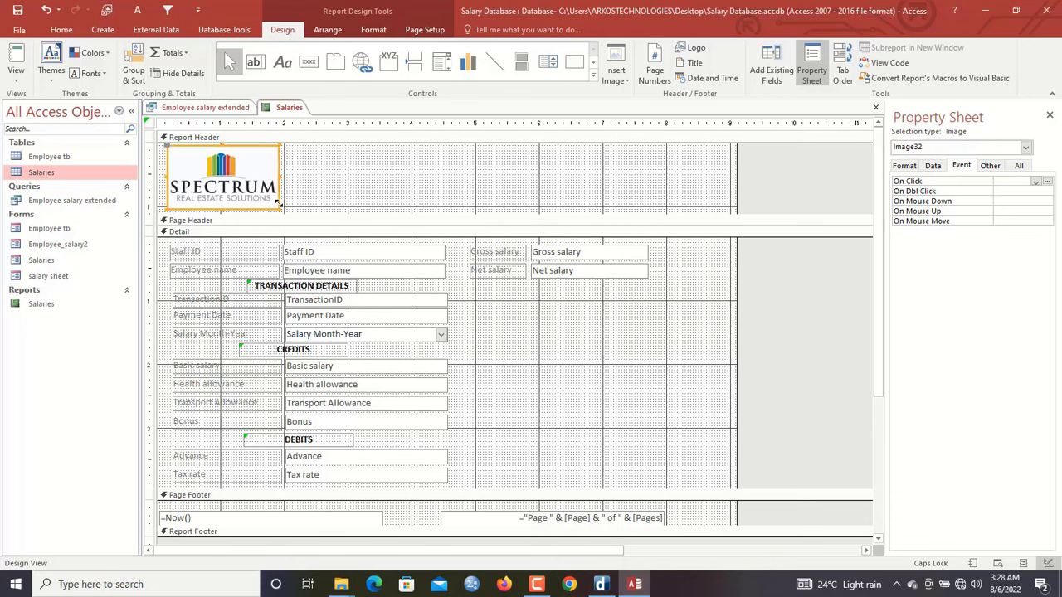
pyautogui.press('Delete')
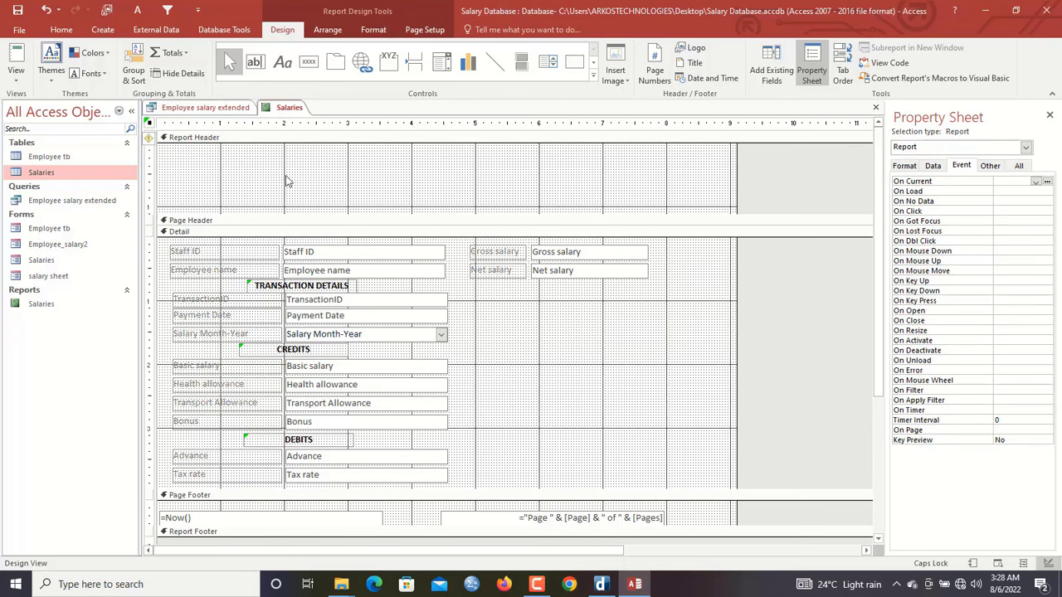
# Insert the Logo1 badge picture from Pictures and place it at the Report Header's top-left
pyautogui.click(612, 73)
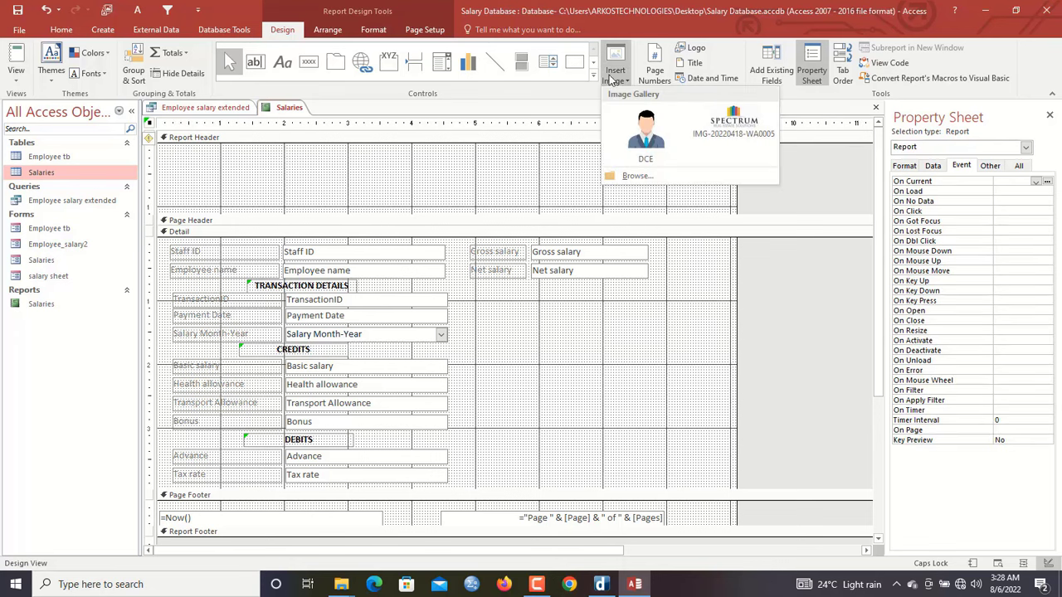
pyautogui.click(651, 174)
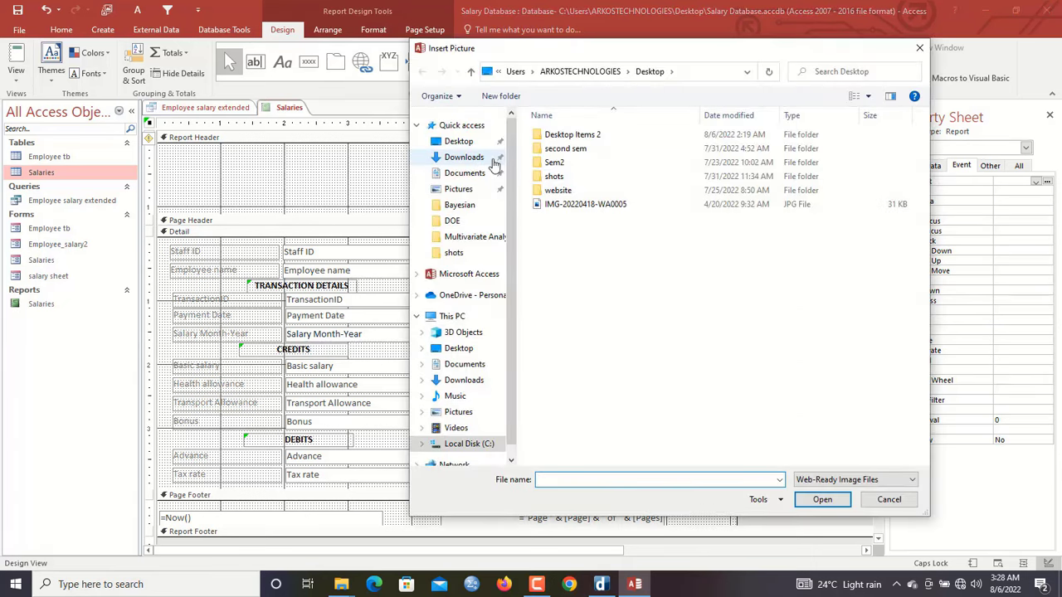
pyautogui.click(458, 189)
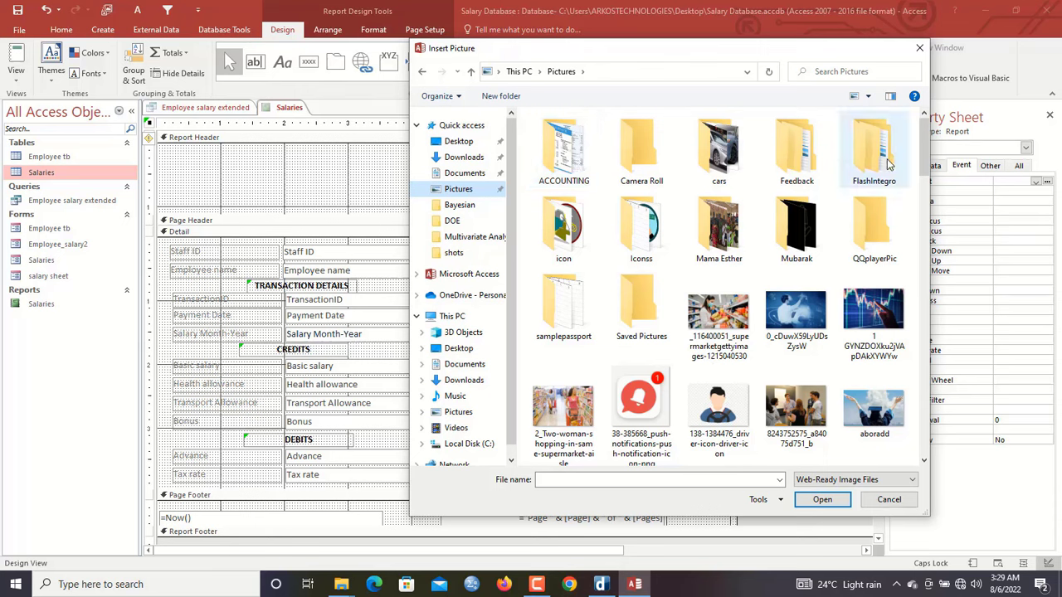
pyautogui.moveTo(924, 170); pyautogui.dragTo(938, 322)
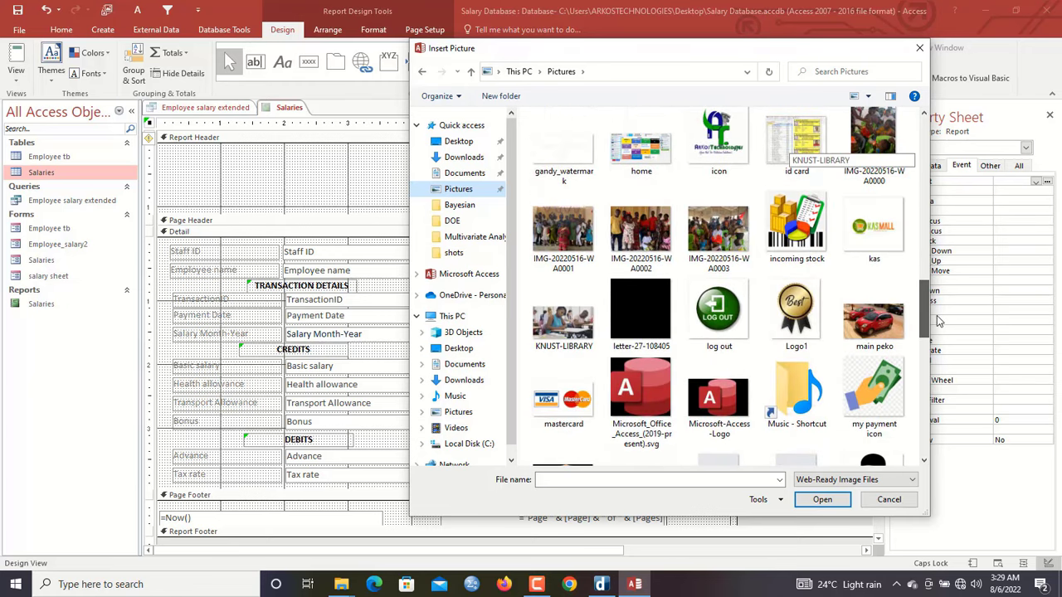
pyautogui.click(798, 308)
pyautogui.click(873, 241)
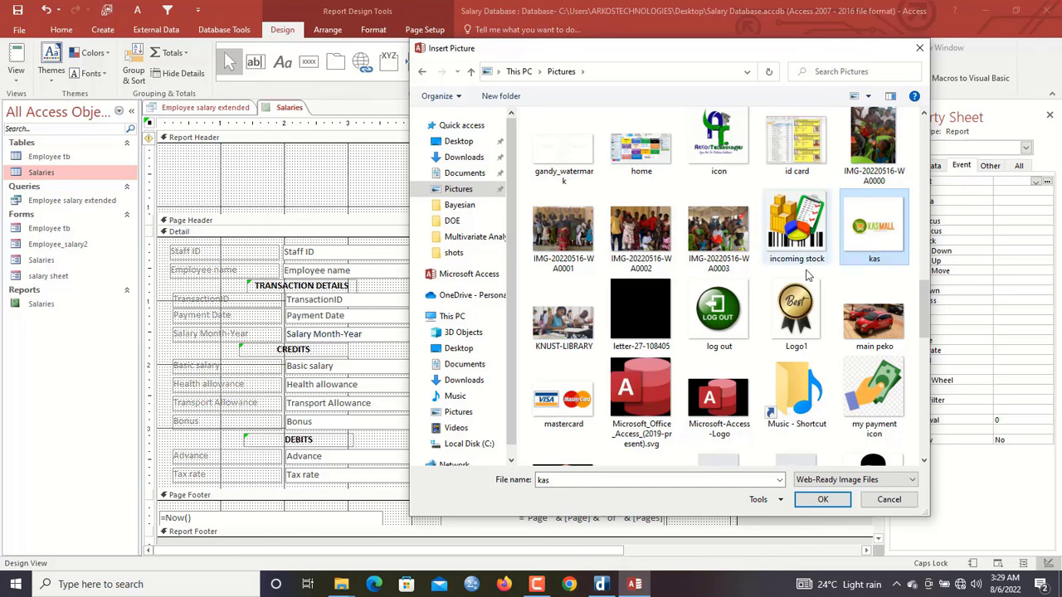
pyautogui.click(791, 297)
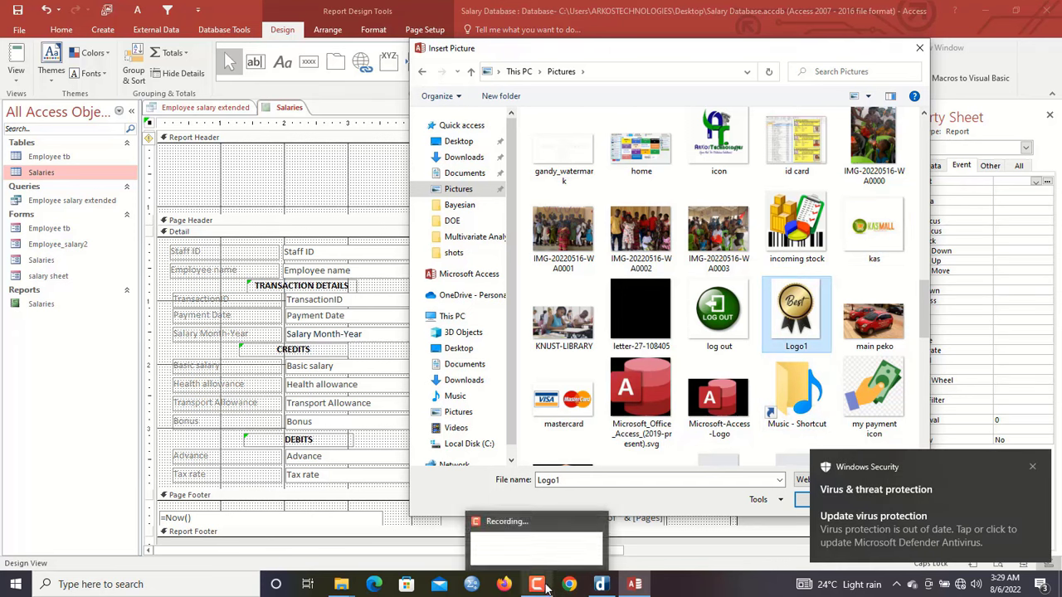
pyautogui.click(801, 499)
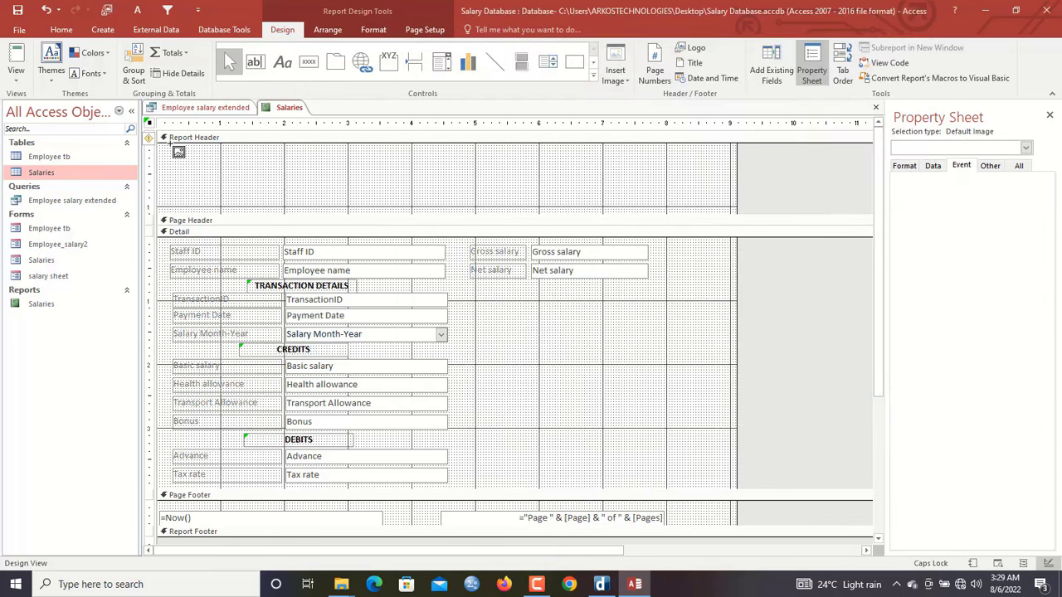
pyautogui.moveTo(170, 145); pyautogui.dragTo(298, 217)
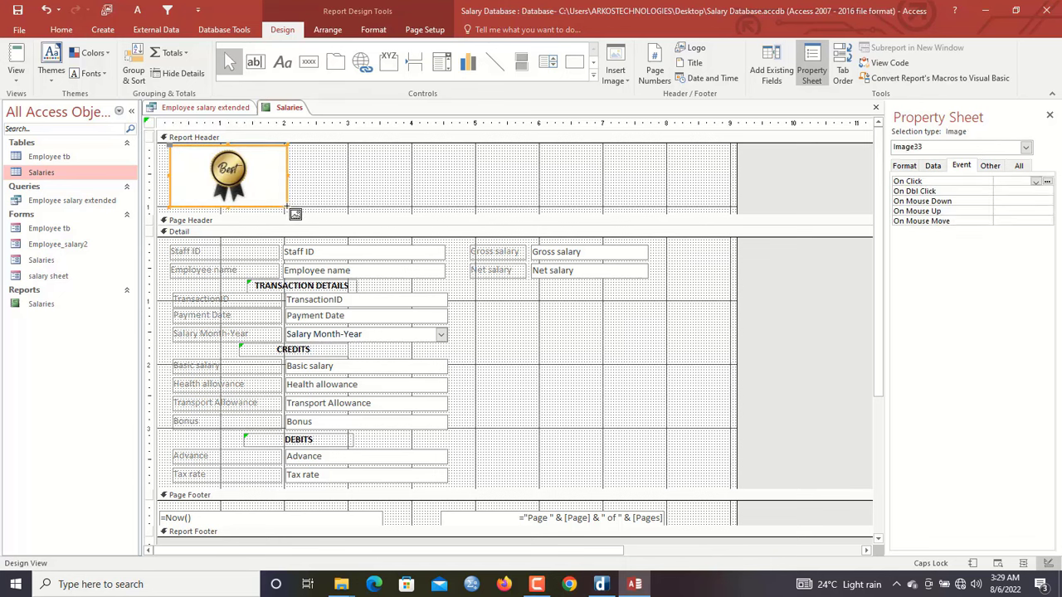
pyautogui.moveTo(262, 181); pyautogui.dragTo(267, 187)
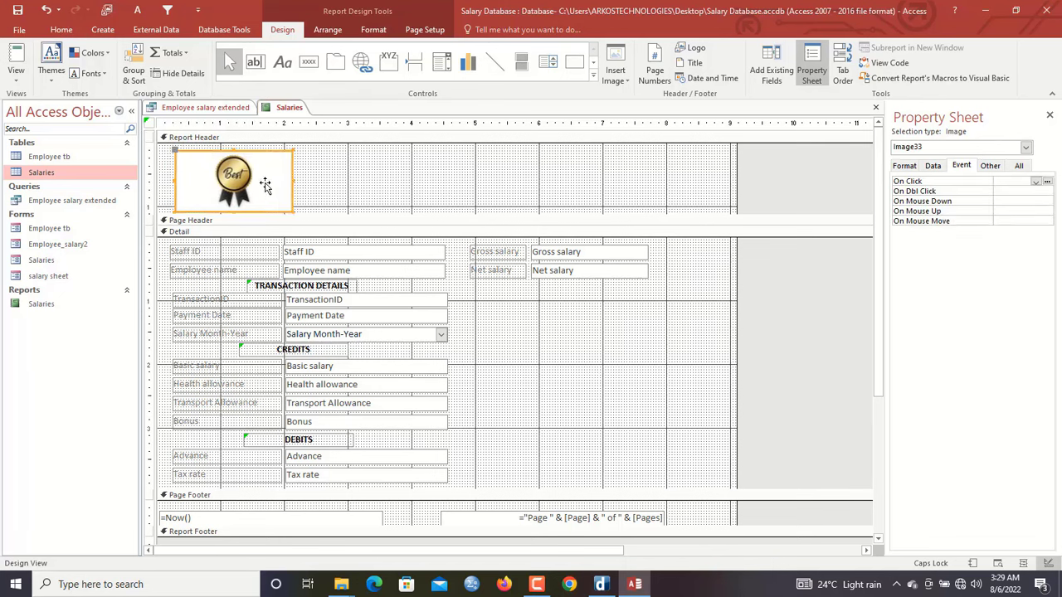
pyautogui.click(309, 181)
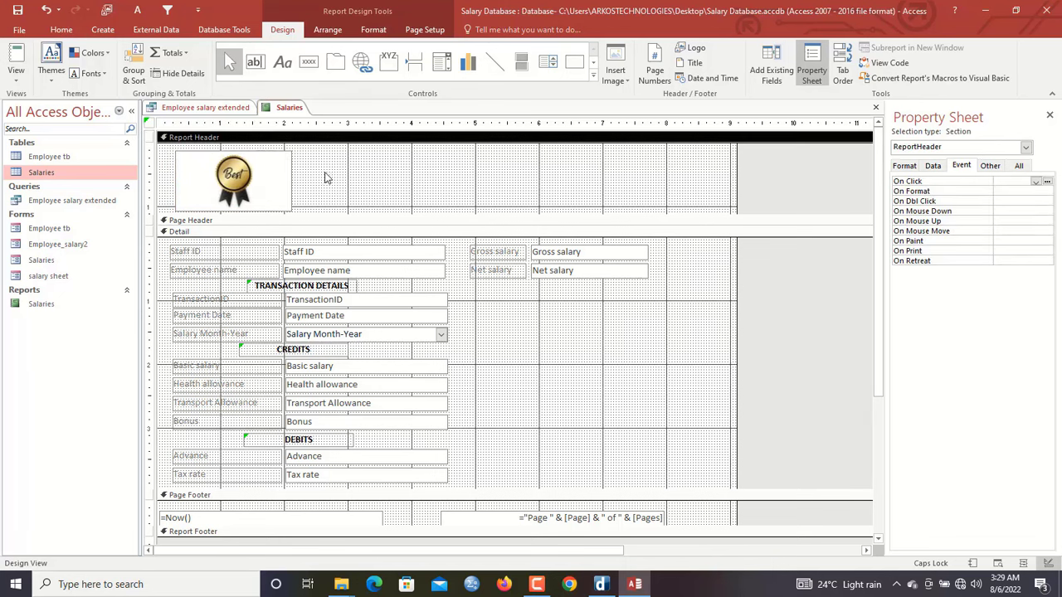
# Draw a label right of the badge and type the company name
pyautogui.click(282, 62)
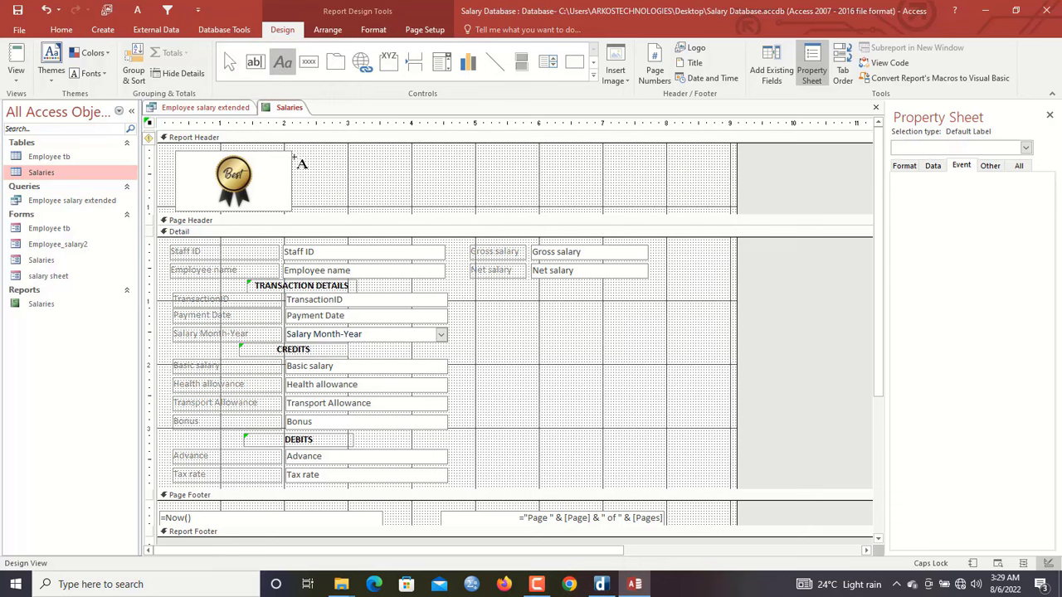
pyautogui.moveTo(294, 152); pyautogui.dragTo(463, 170)
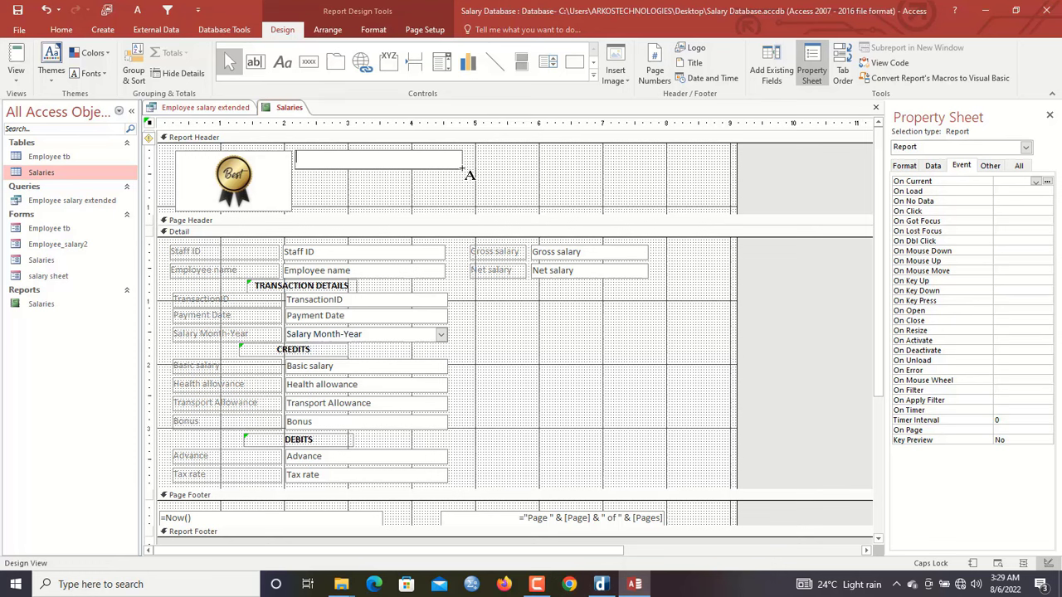
pyautogui.write('A')
pyautogui.press('capslock')
pyautogui.write('rkostechnologies Consult')
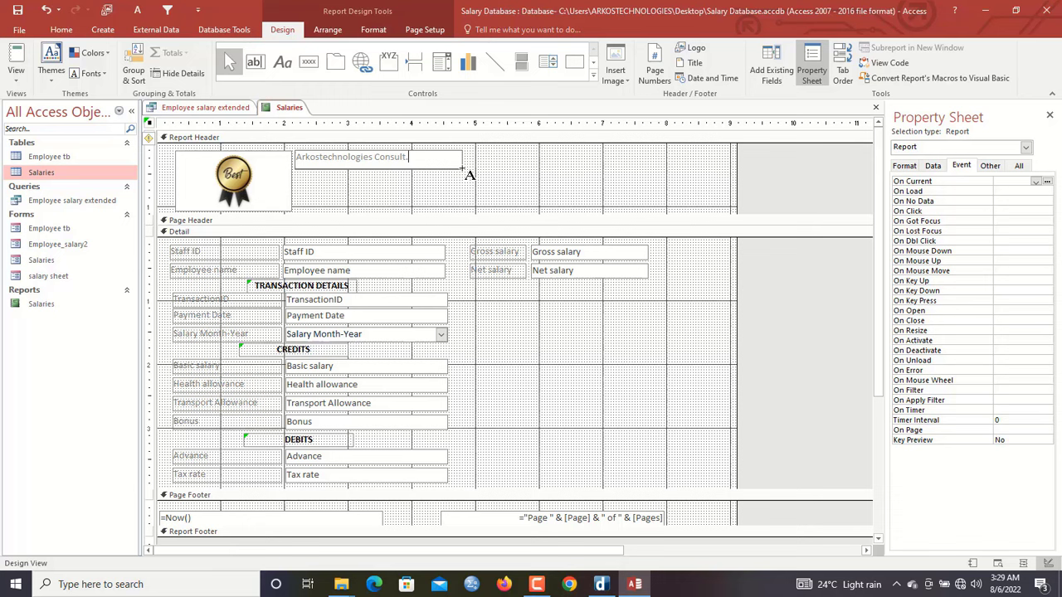
pyautogui.click(501, 183)
# Duplicate the company name label and change the middle copy to the company's postal address
pyautogui.click(428, 164)
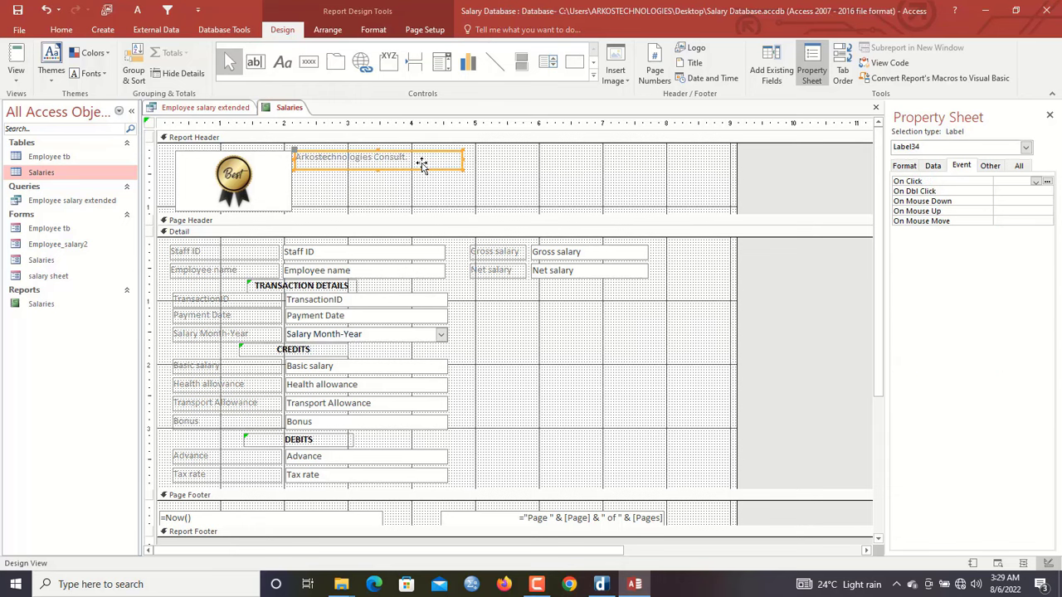
pyautogui.hotkey('ctrl', 'v')
pyautogui.hotkey('ctrl', 'v')
pyautogui.click(376, 183)
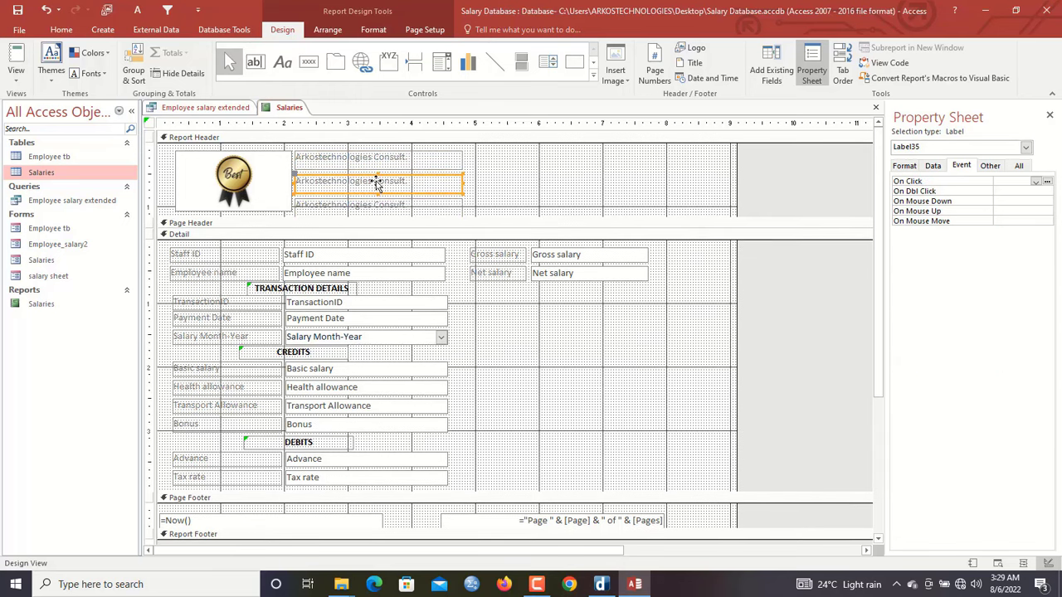
pyautogui.press('Up')
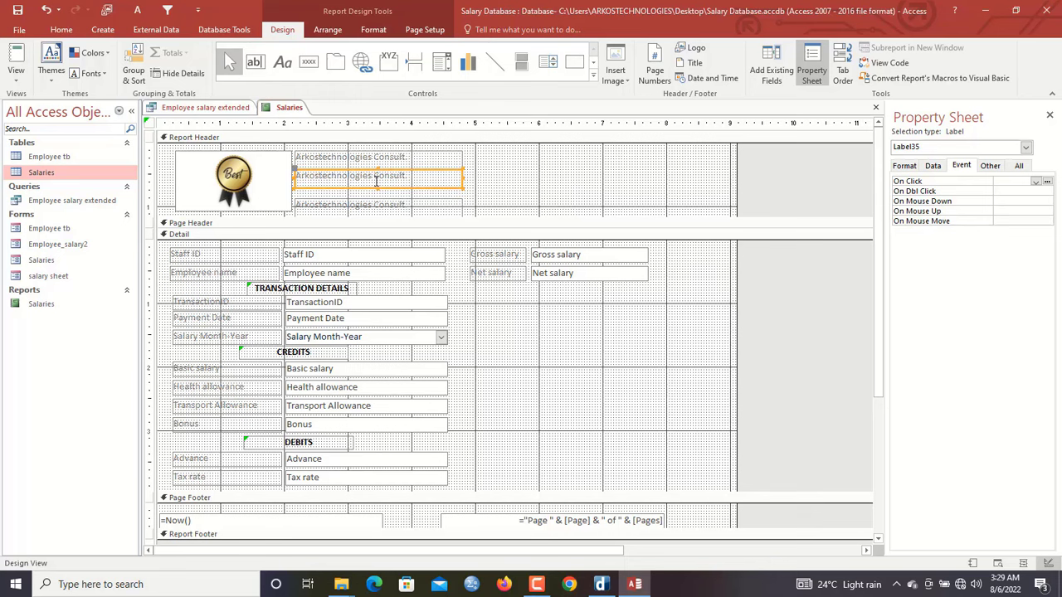
pyautogui.press('Up')
pyautogui.click(408, 178)
pyautogui.moveTo(408, 176); pyautogui.dragTo(248, 174)
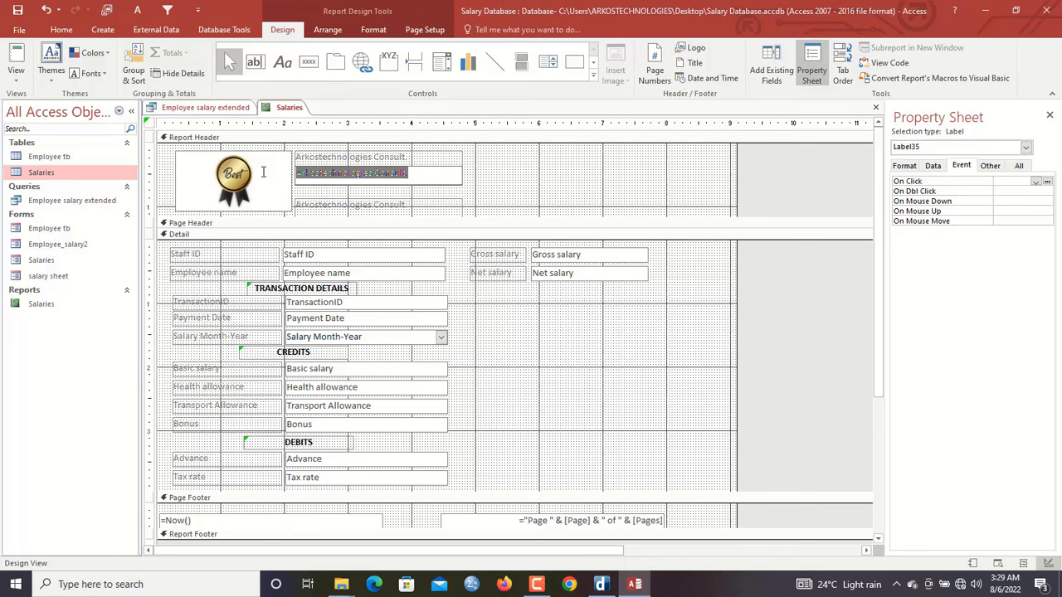
pyautogui.write('Ghana, Accra, P. O Box 9090')
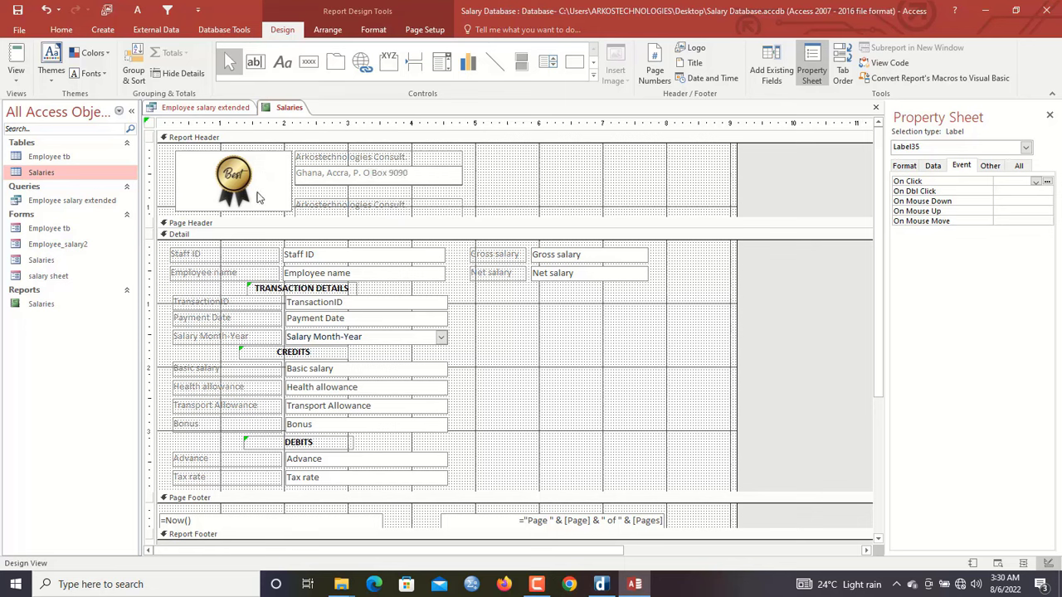
# Move the lowest copy under the address and change it to the company's phone number
pyautogui.click(336, 205)
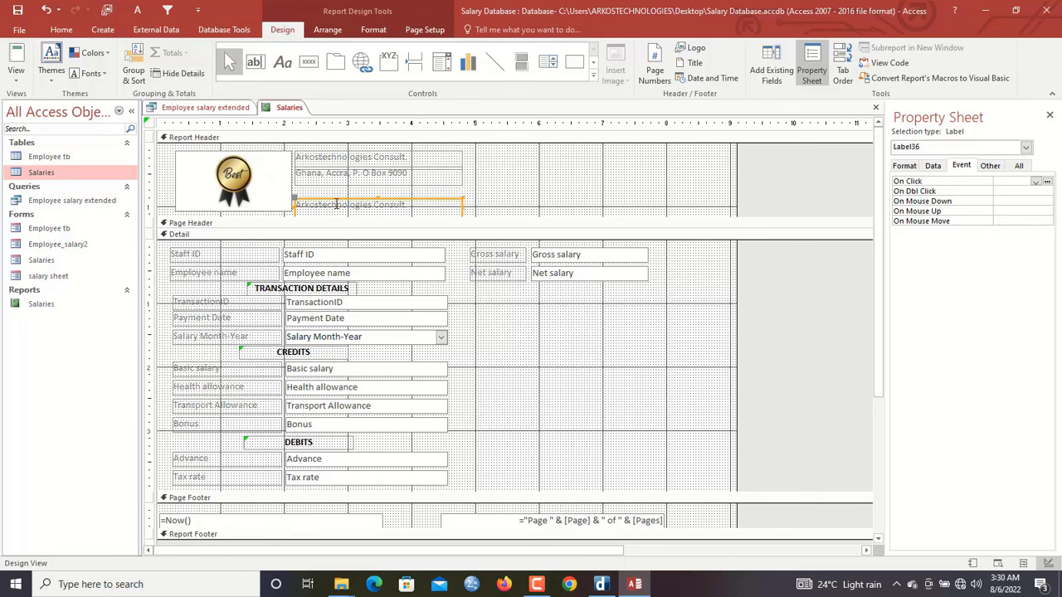
pyautogui.moveTo(334, 203); pyautogui.dragTo(333, 183)
pyautogui.moveTo(422, 198); pyautogui.dragTo(256, 177)
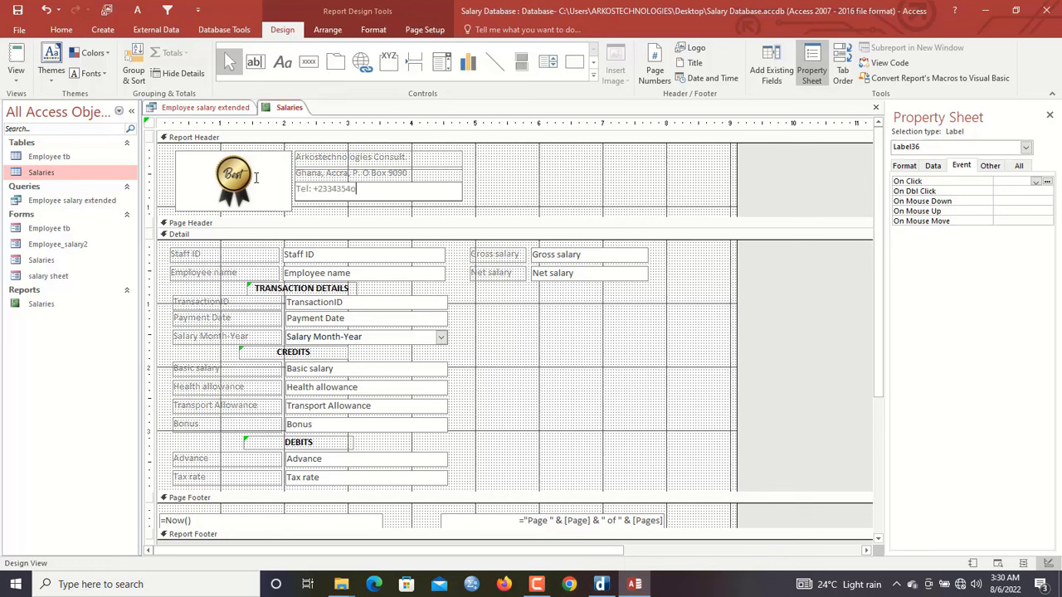
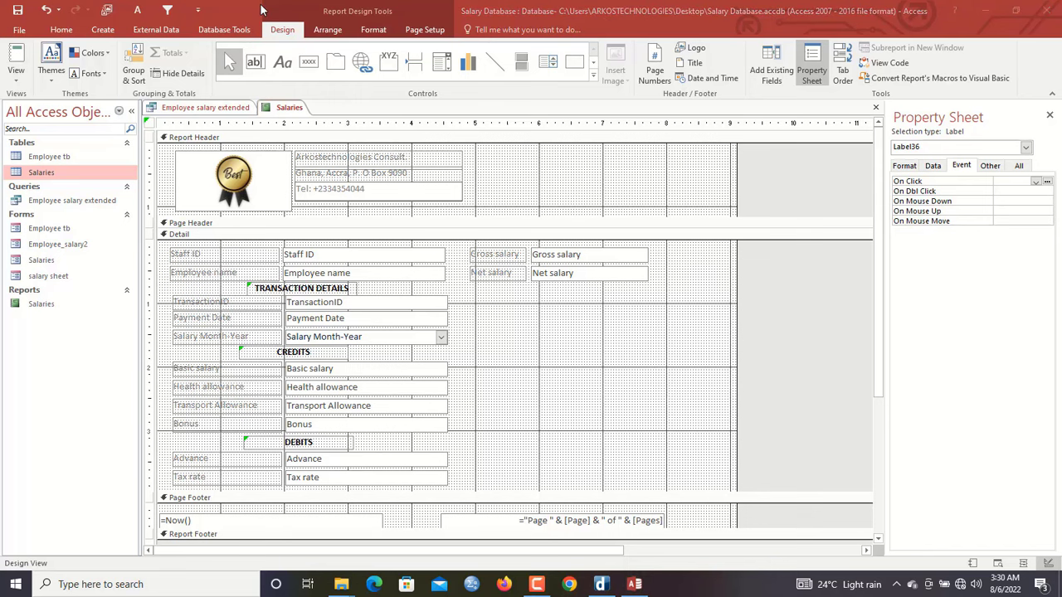
# Duplicate the phone label onto a new line below and enter the company e-mail address
pyautogui.click(374, 205)
pyautogui.click(375, 184)
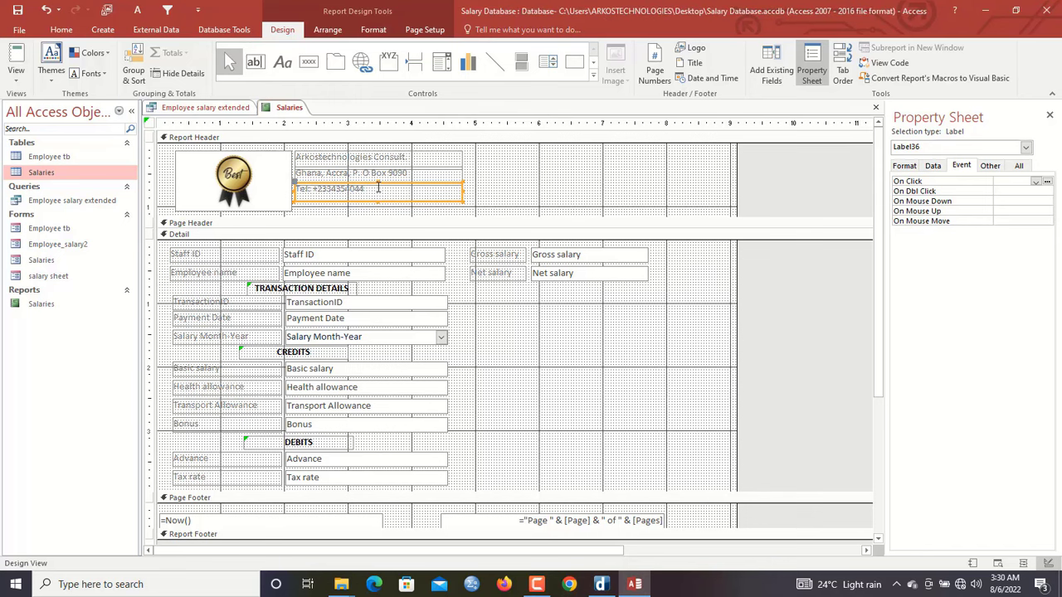
pyautogui.hotkey('ctrl', 'c')
pyautogui.hotkey('ctrl', 'v')
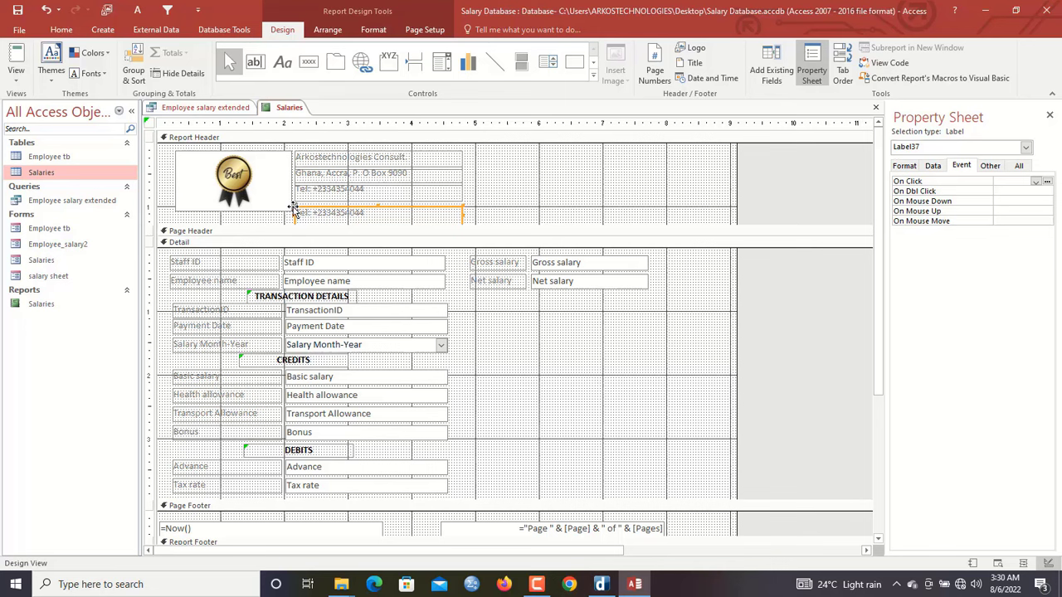
pyautogui.click(292, 204)
pyautogui.moveTo(293, 204); pyautogui.dragTo(293, 197)
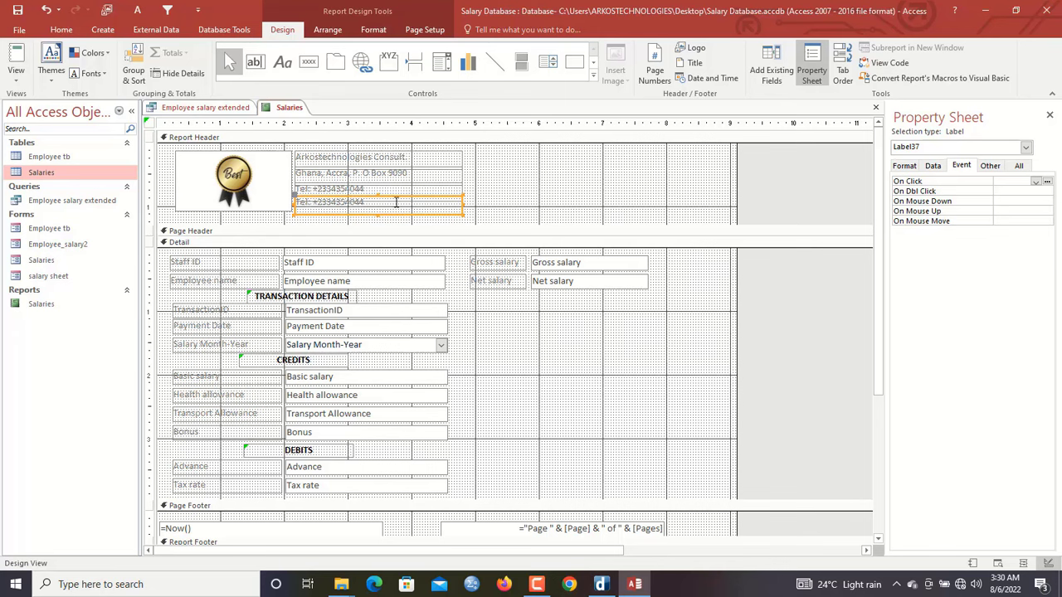
pyautogui.click(397, 203)
pyautogui.moveTo(397, 202); pyautogui.dragTo(279, 196)
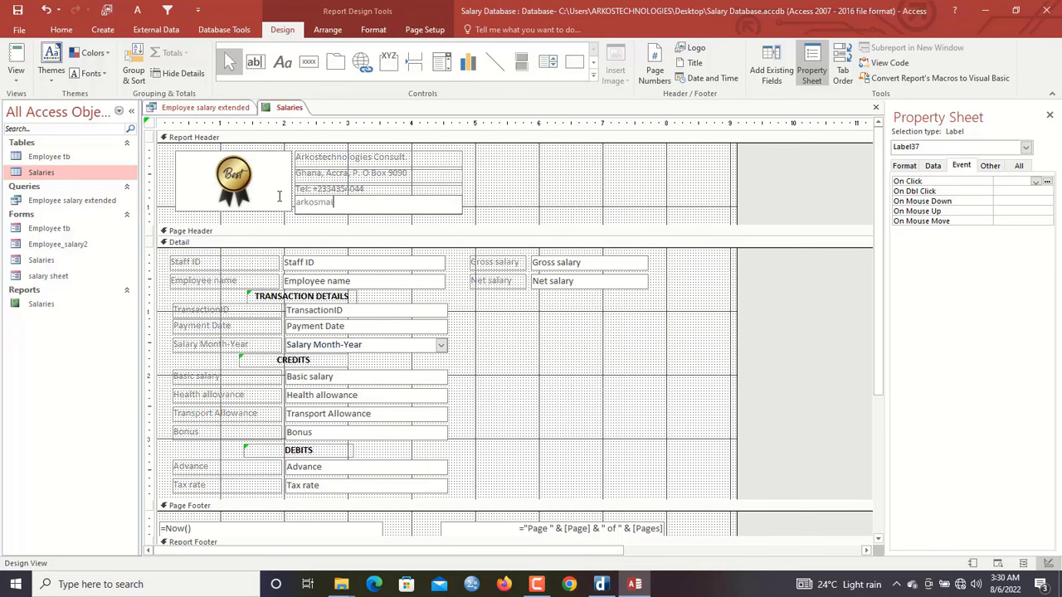
pyautogui.click(501, 181)
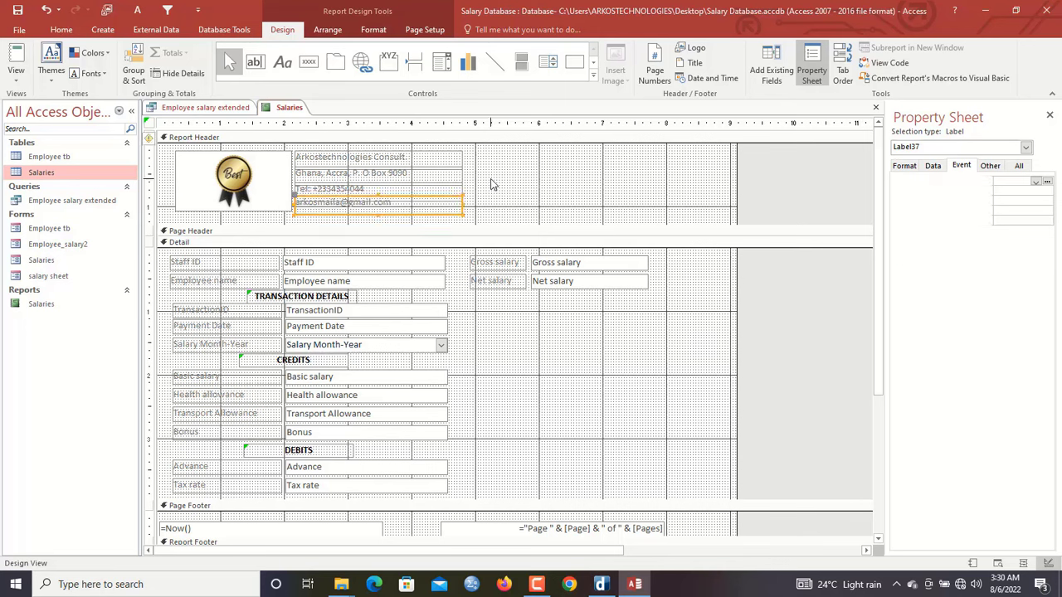
# Enlarge the logo and header, then duplicate the e-mail label and retype it as PAYSLIP
pyautogui.click(263, 202)
pyautogui.moveTo(233, 217); pyautogui.dragTo(235, 224)
pyautogui.moveTo(424, 224); pyautogui.dragTo(425, 237)
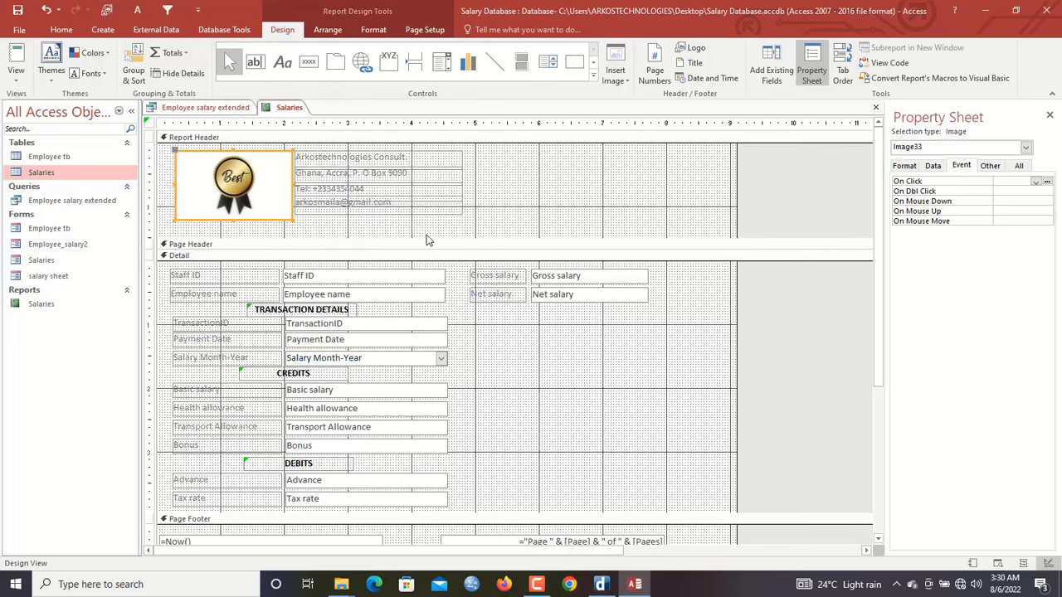
pyautogui.click(397, 207)
pyautogui.hotkey('ctrl', 'c')
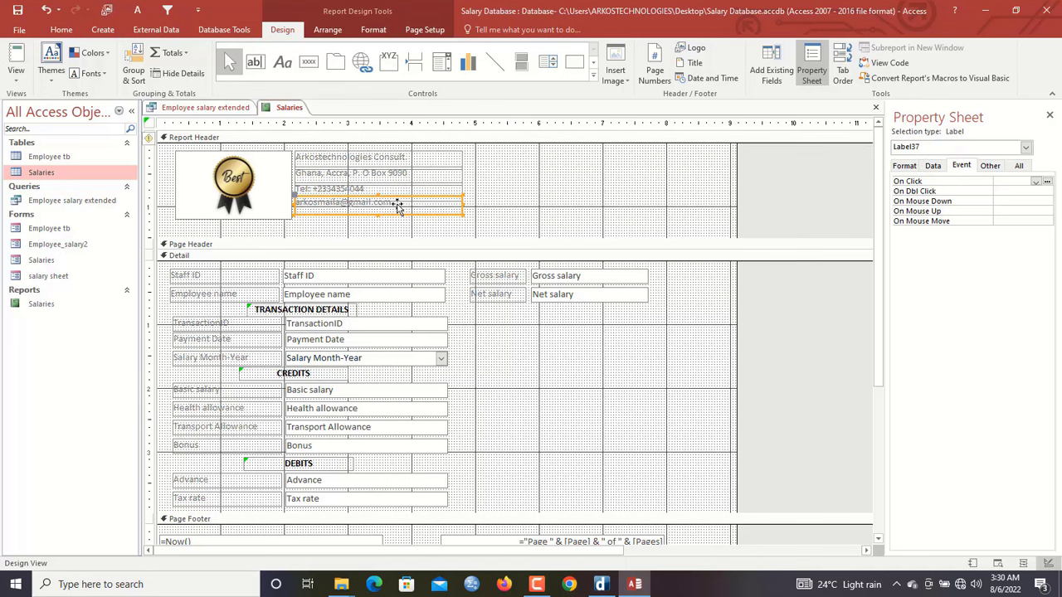
pyautogui.hotkey('ctrl', 'v')
pyautogui.doubleClick(363, 226)
pyautogui.press('capslock')
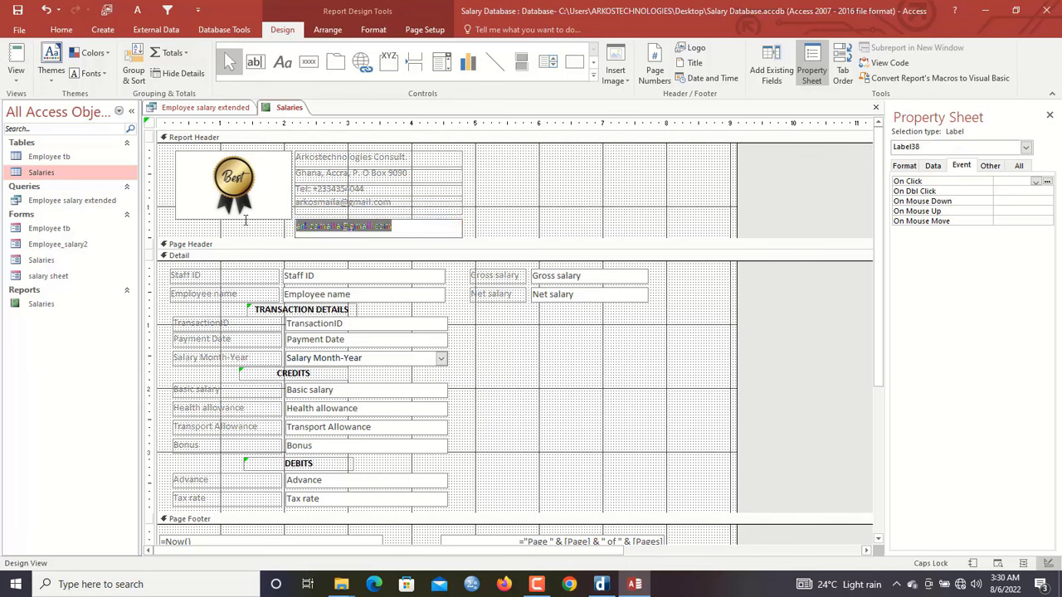
pyautogui.write('PAYSLIP')
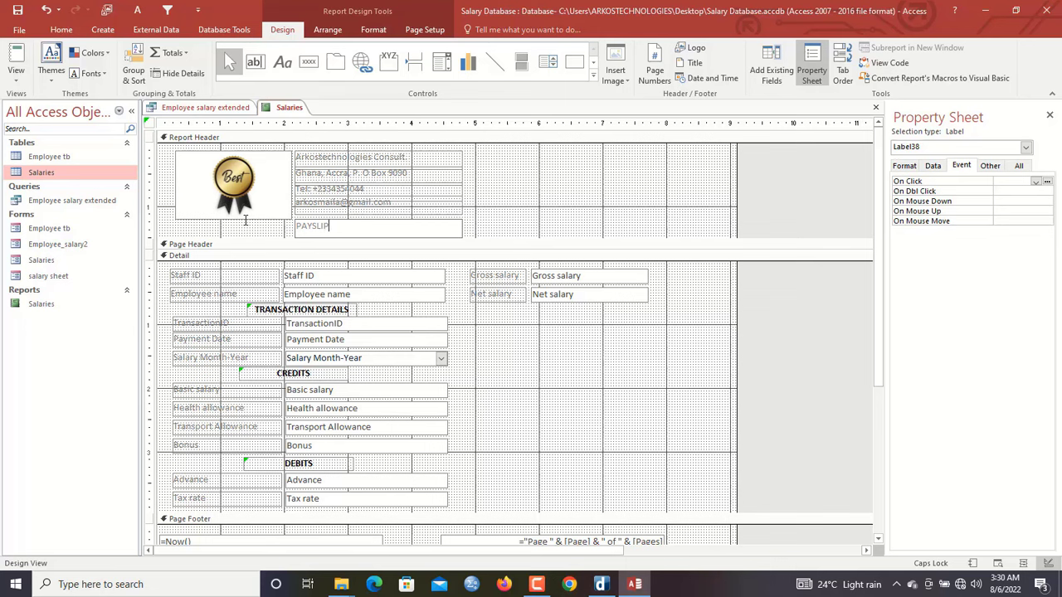
pyautogui.click(472, 228)
# Centre PAYSLIP, make it black, bold and size 18, and turn the contact labels black
pyautogui.click(418, 230)
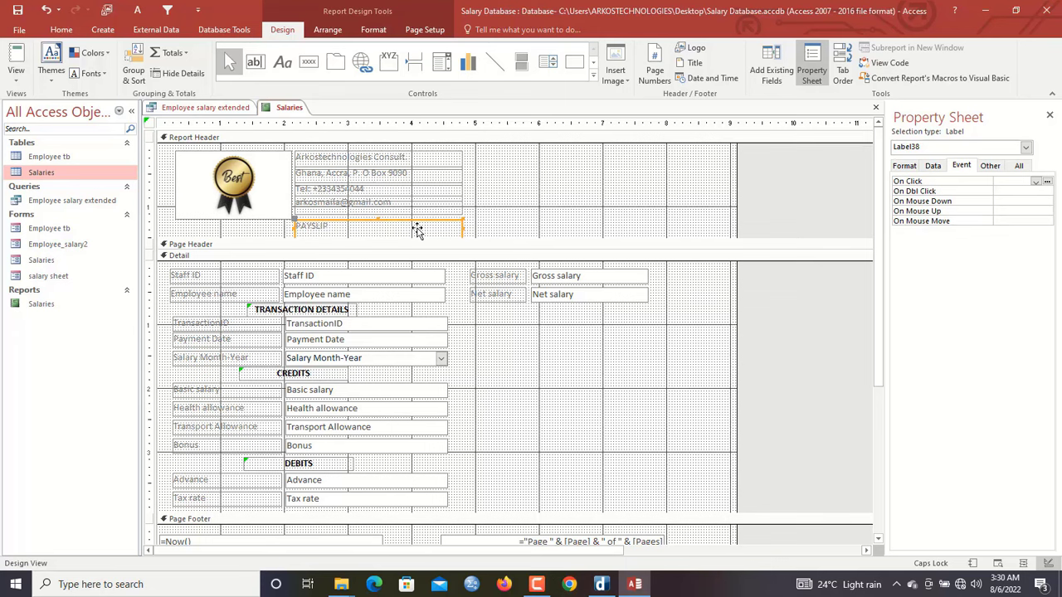
pyautogui.hotkey('ctrl', 'e')
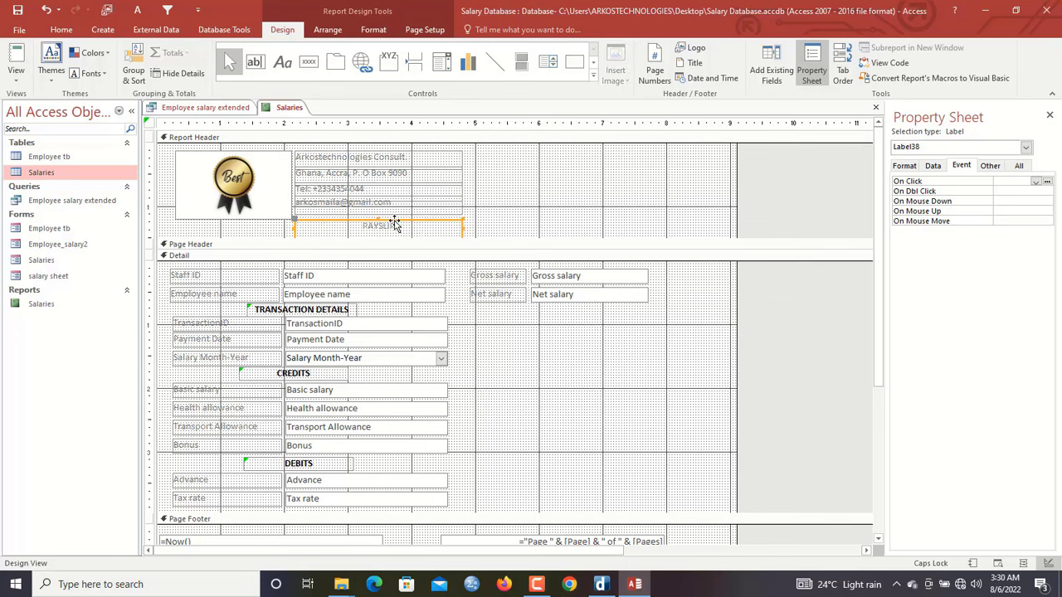
pyautogui.moveTo(391, 218); pyautogui.dragTo(477, 249)
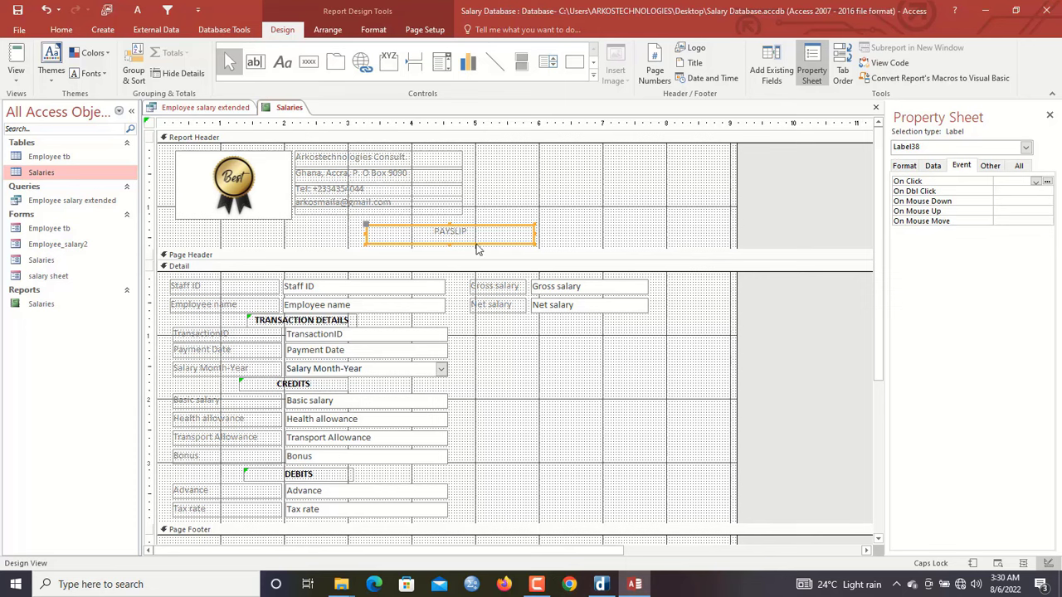
pyautogui.click(375, 30)
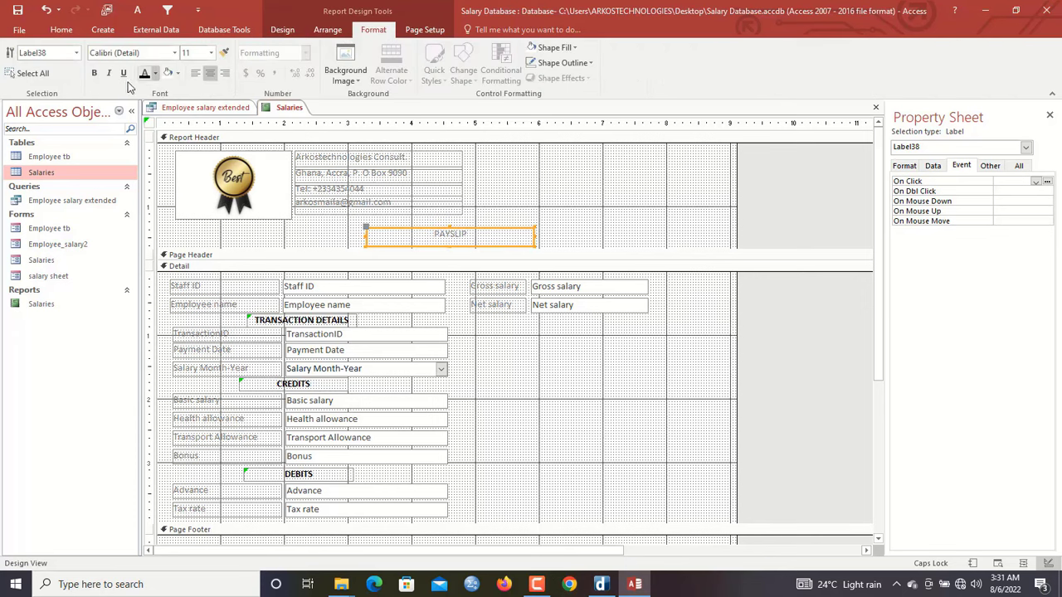
pyautogui.click(146, 73)
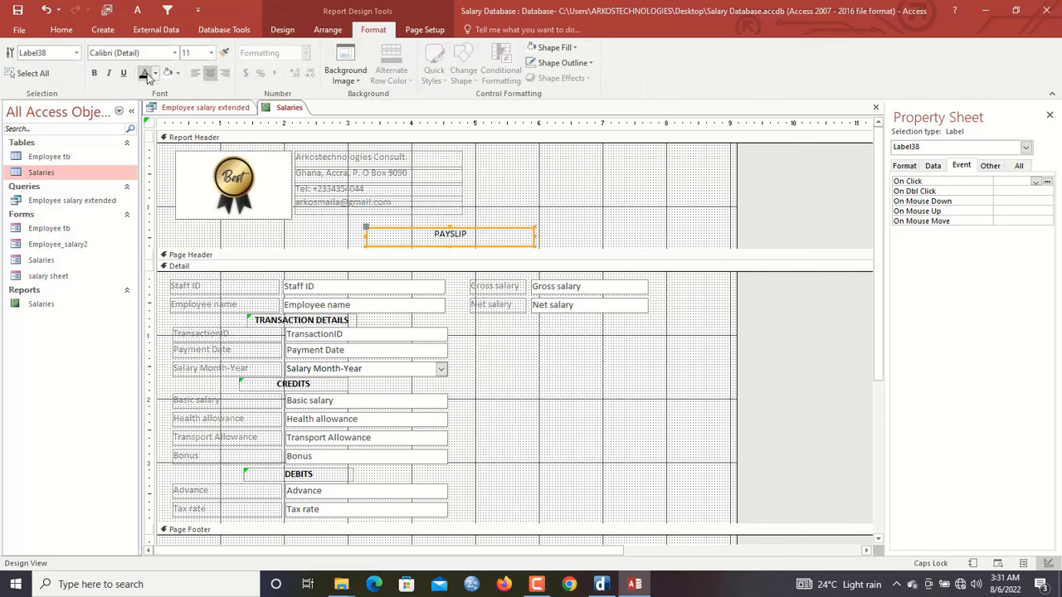
pyautogui.click(212, 53)
pyautogui.click(189, 157)
pyautogui.click(93, 73)
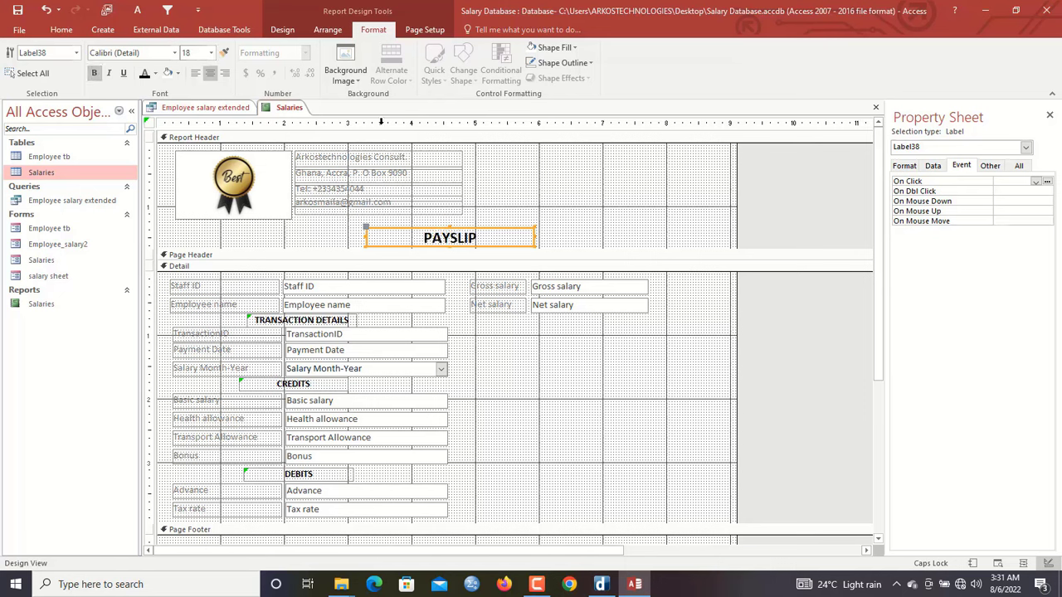
pyautogui.moveTo(466, 164); pyautogui.dragTo(386, 214)
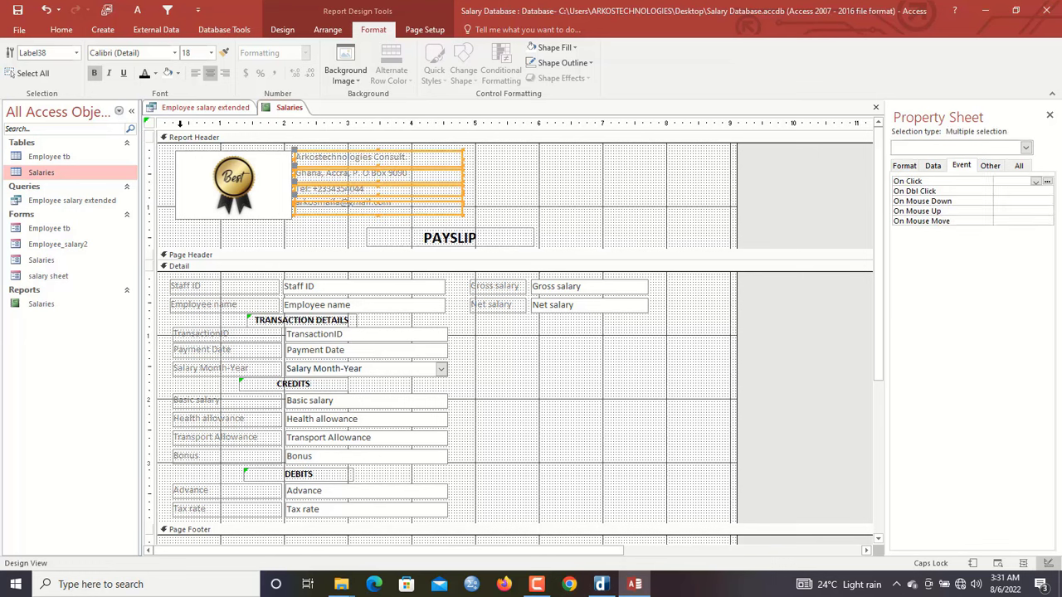
pyautogui.click(145, 74)
# Set the logo's shape outline to Transparent and nudge its top edge up
pyautogui.click(548, 193)
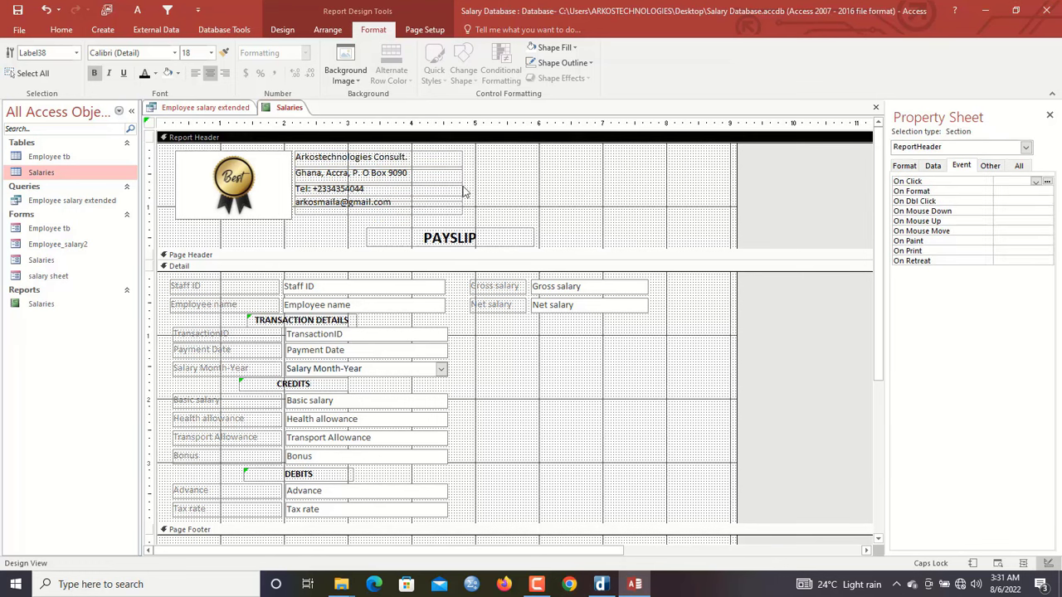
pyautogui.click(279, 181)
pyautogui.click(585, 63)
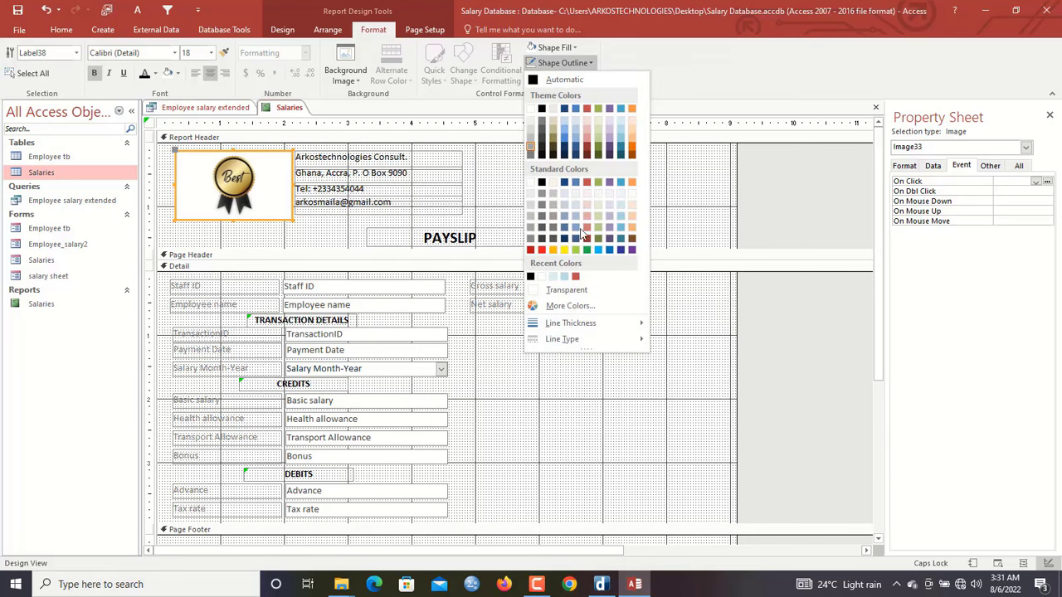
pyautogui.click(567, 290)
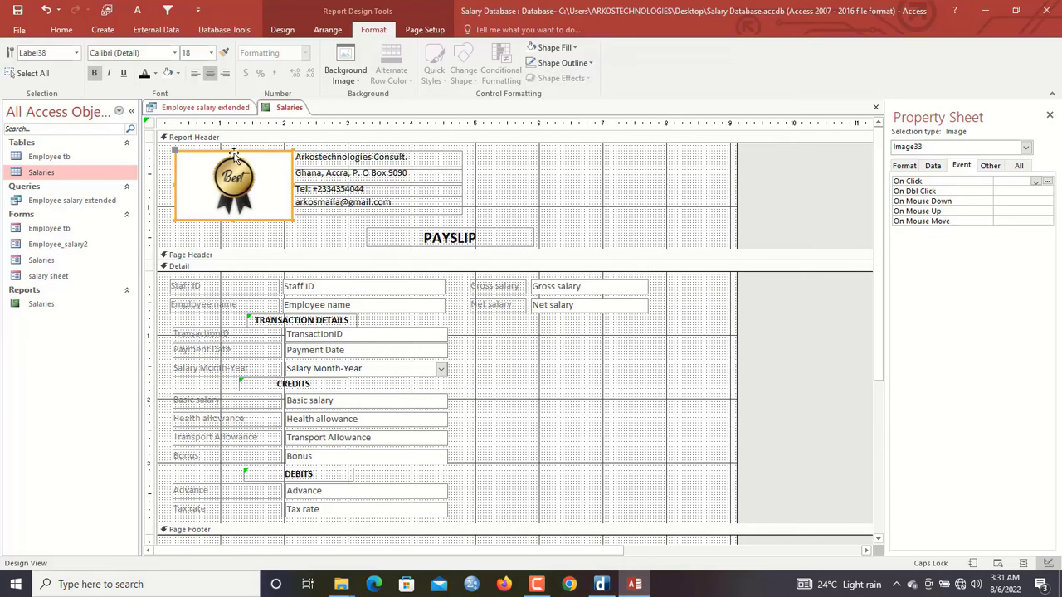
pyautogui.click(230, 155)
pyautogui.moveTo(232, 150); pyautogui.dragTo(232, 147)
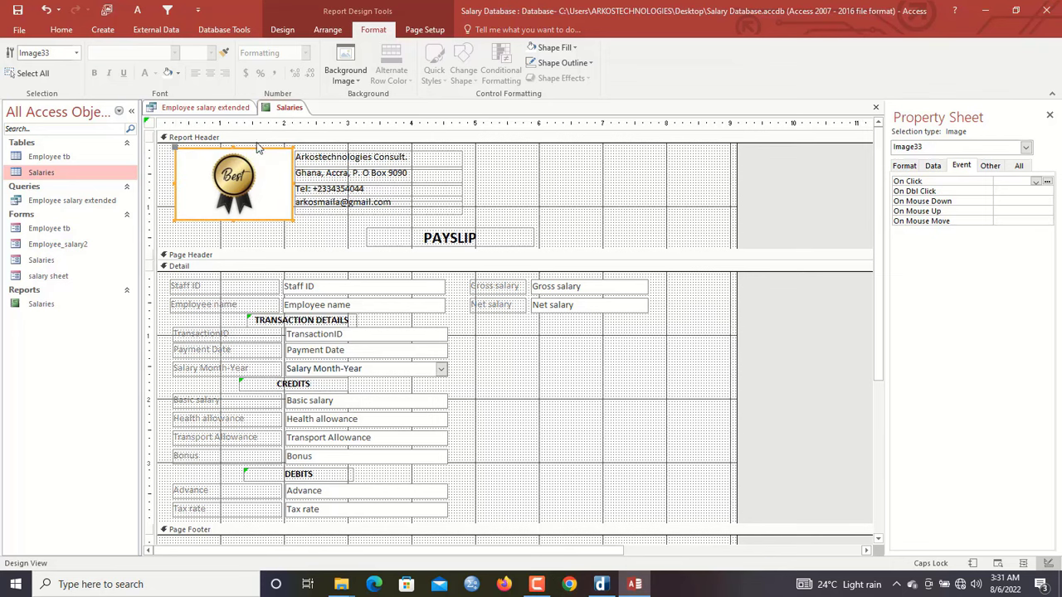
# Preview the Salaries report in Report View, then switch back to Design View
pyautogui.rightClick(293, 107)
pyautogui.click(332, 175)
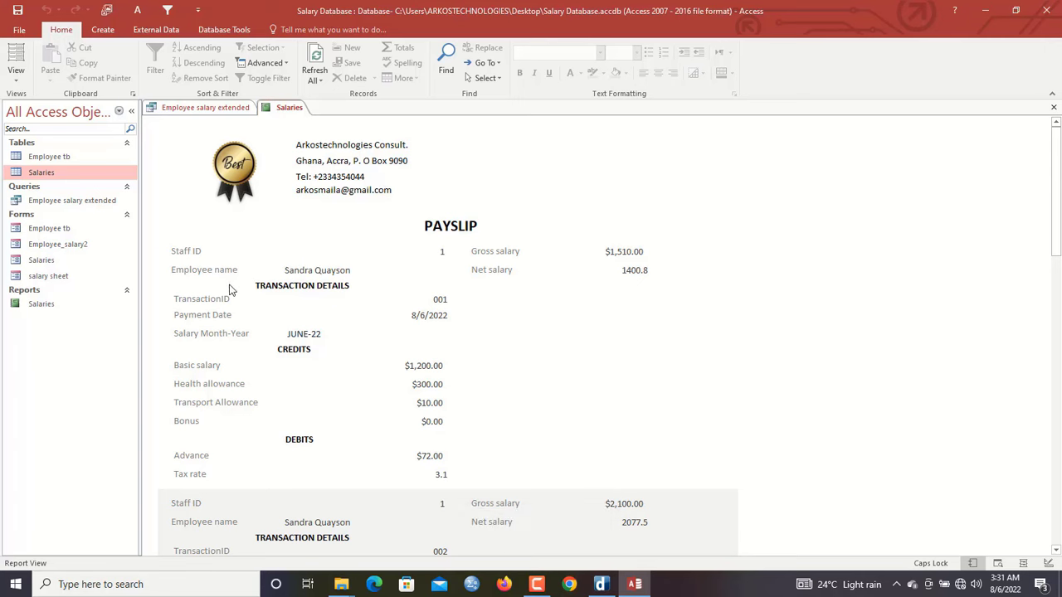
pyautogui.rightClick(516, 150)
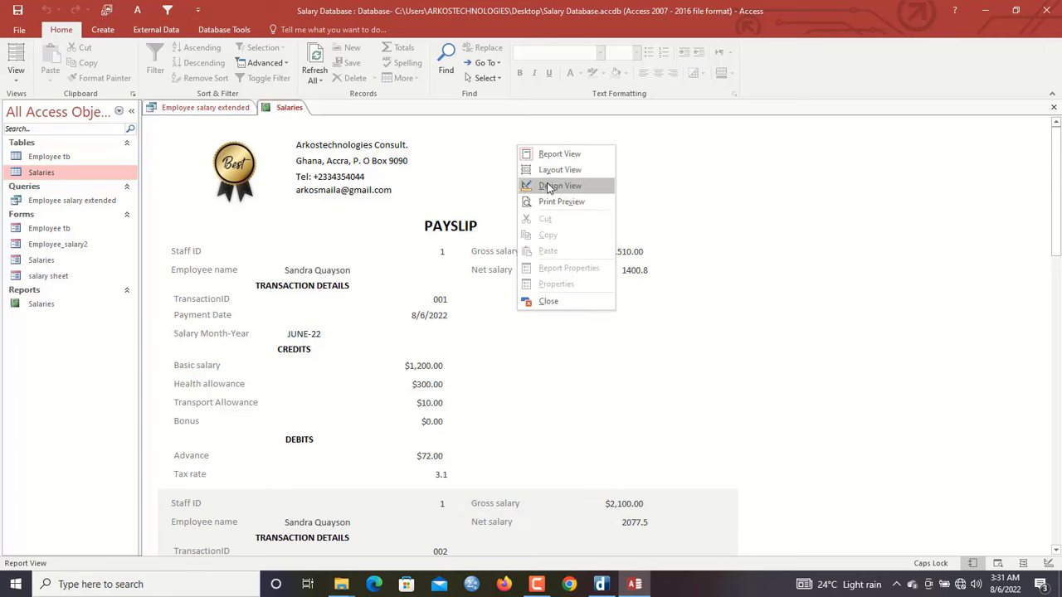
pyautogui.click(547, 184)
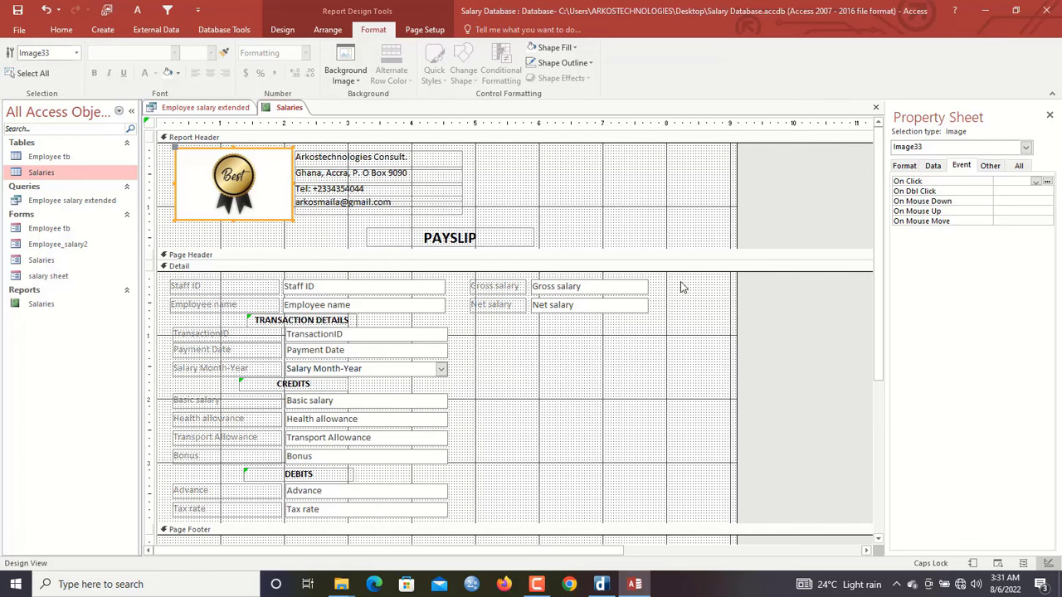
# Make the text of all Detail section controls black
pyautogui.moveTo(680, 287); pyautogui.dragTo(159, 502)
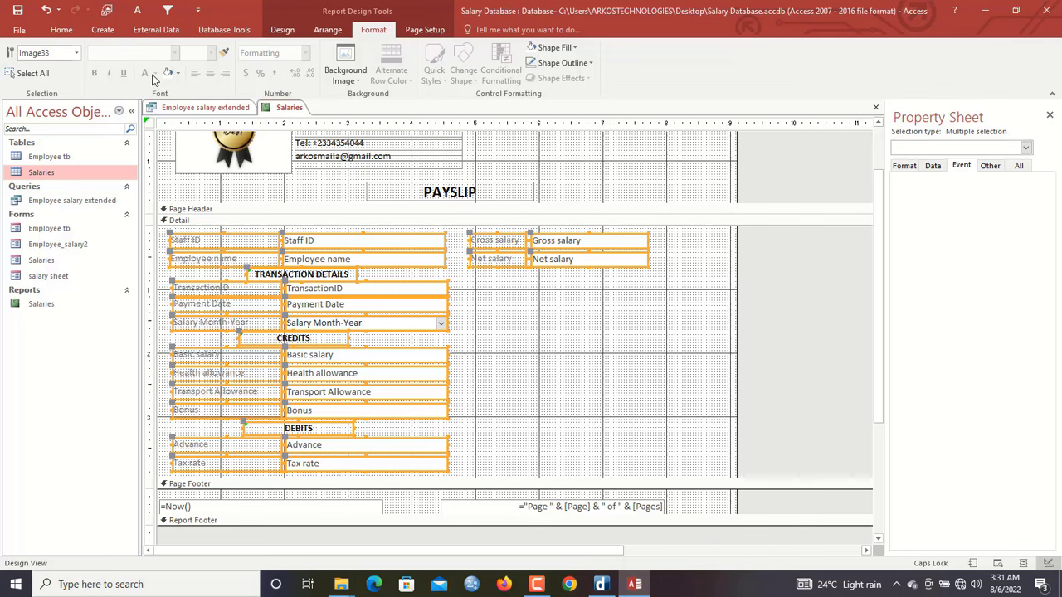
pyautogui.click(285, 31)
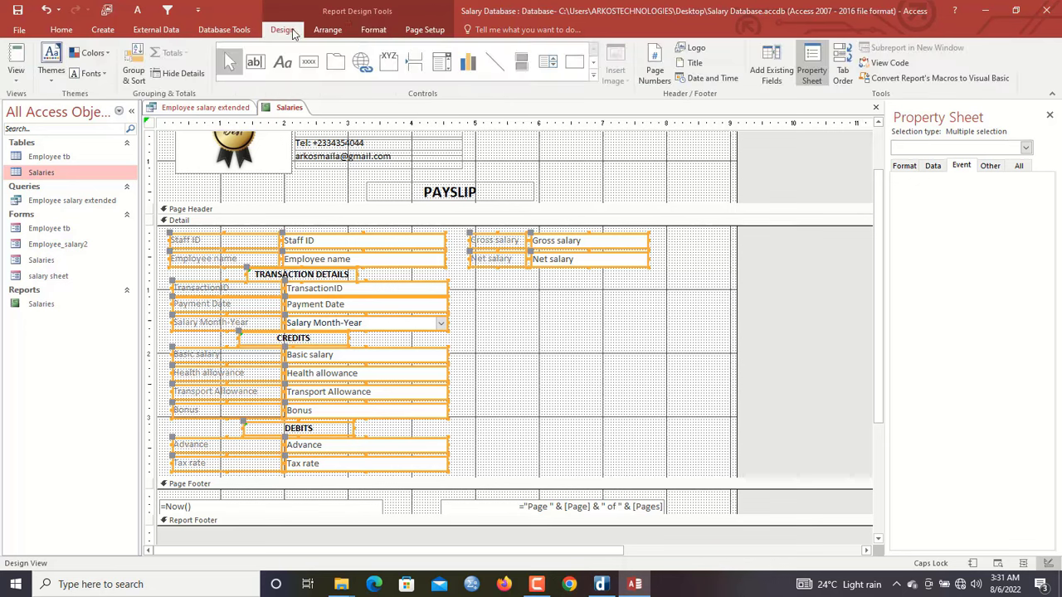
pyautogui.click(373, 34)
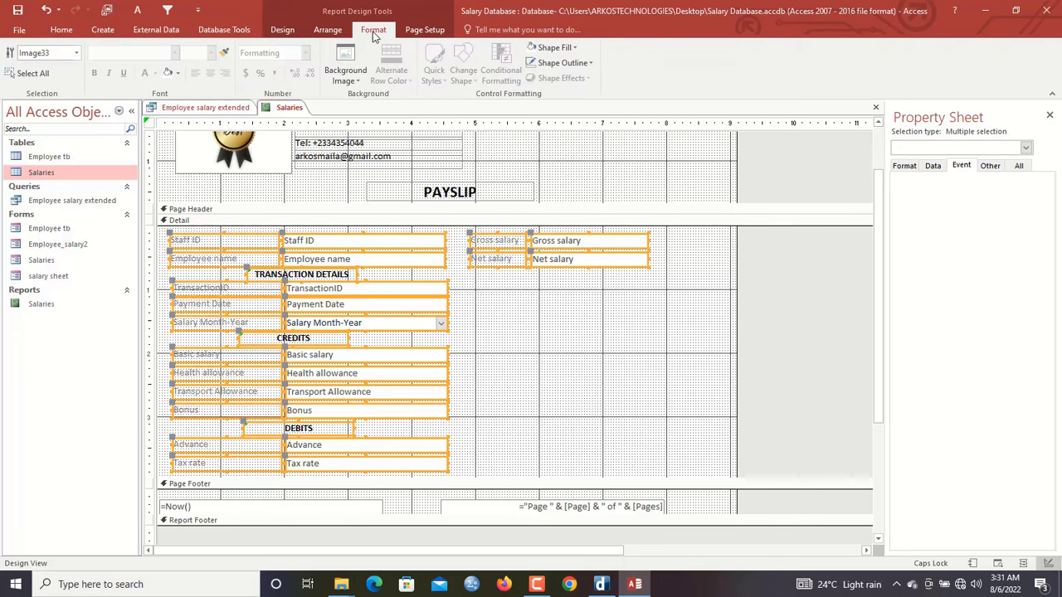
pyautogui.click(904, 167)
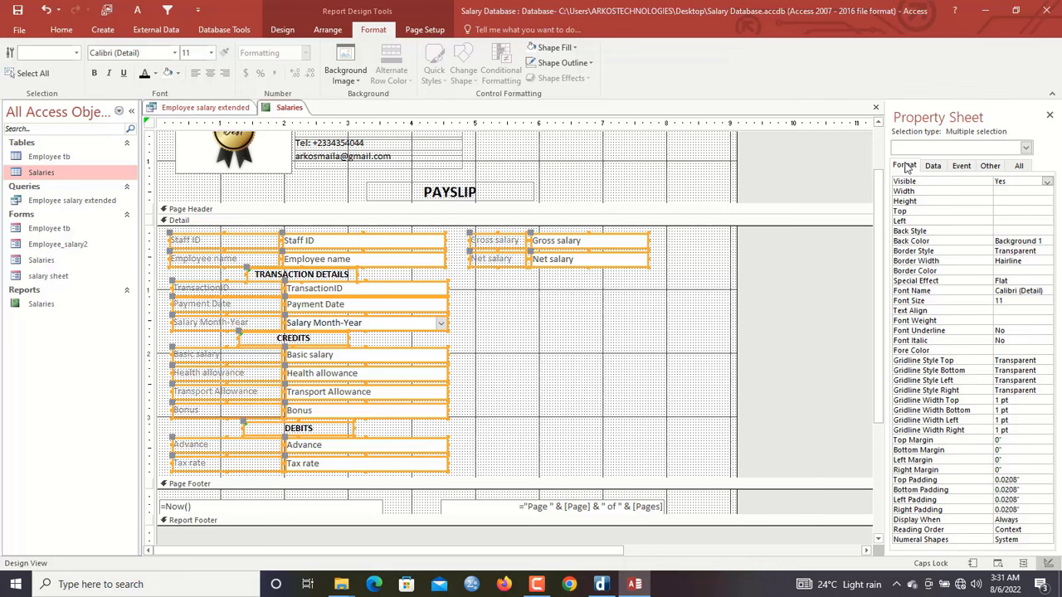
pyautogui.click(144, 74)
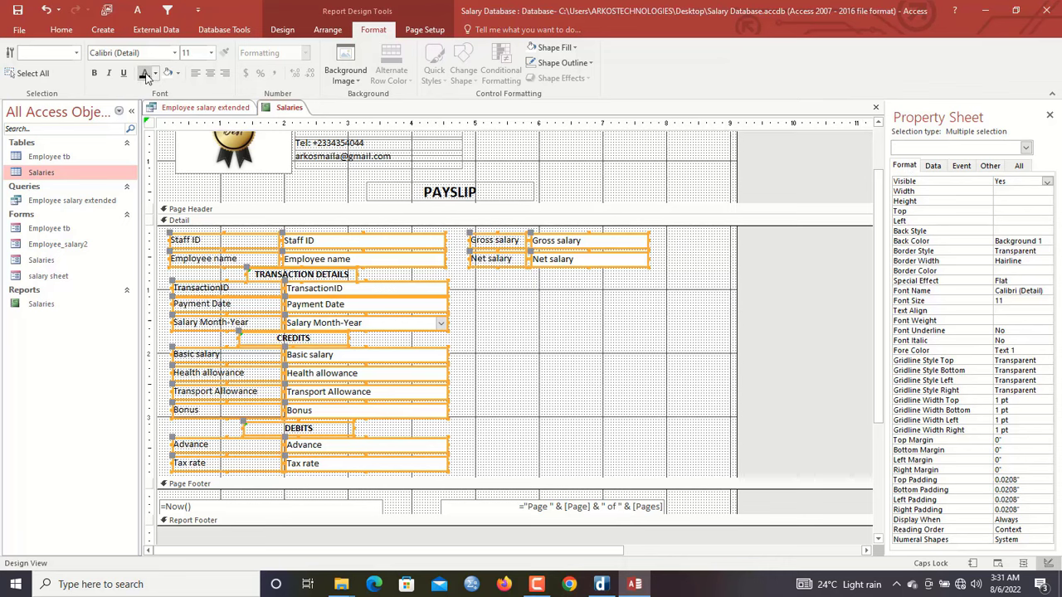
pyautogui.click(586, 348)
# Narrow the report width and set the Detail section's alternate back colour to None
pyautogui.moveTo(734, 171); pyautogui.dragTo(653, 197)
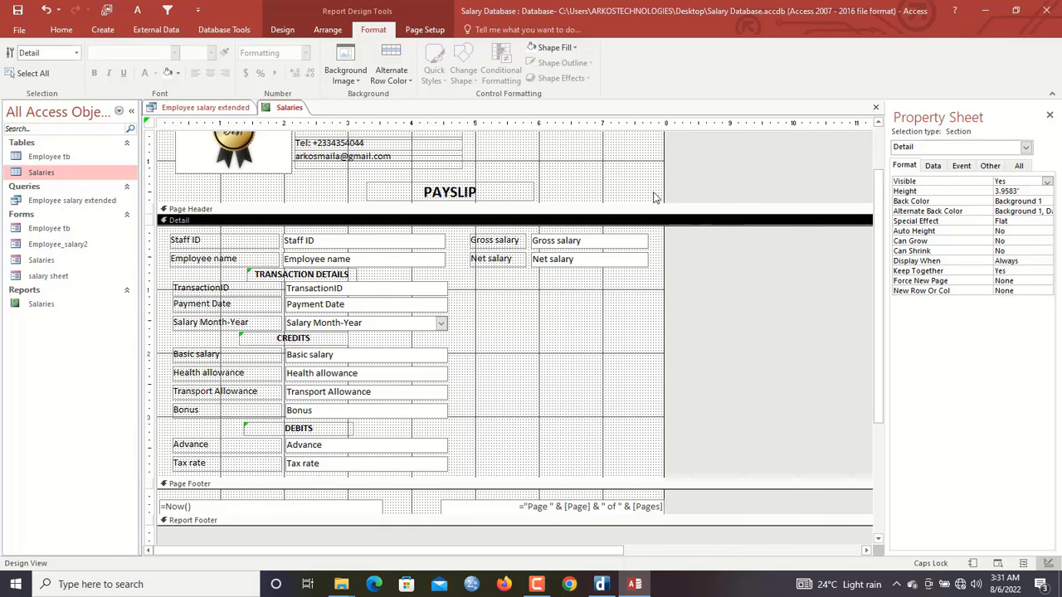
pyautogui.rightClick(570, 316)
pyautogui.moveTo(663, 400)
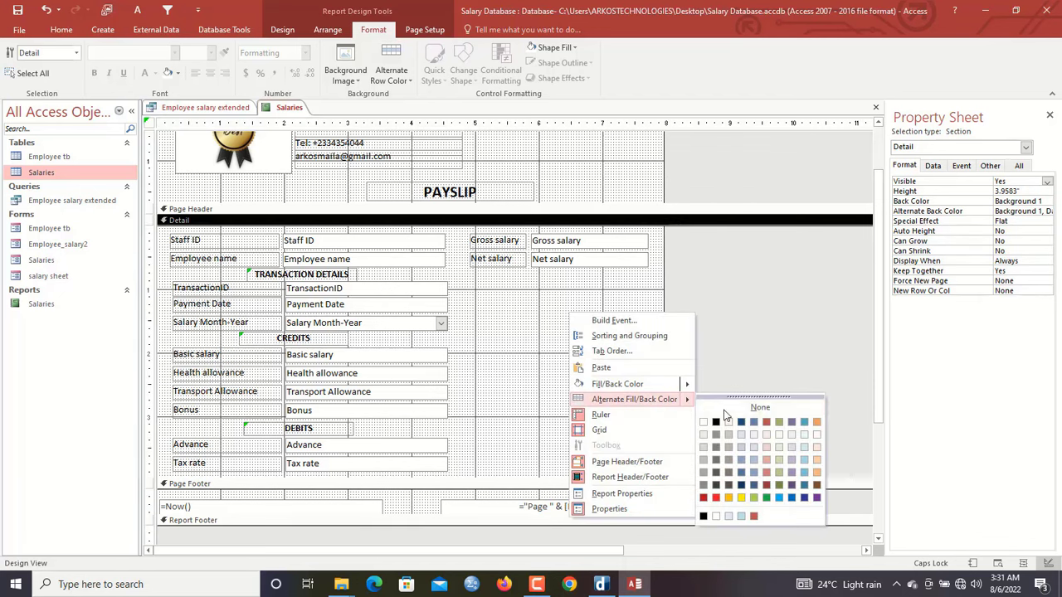
pyautogui.click(749, 408)
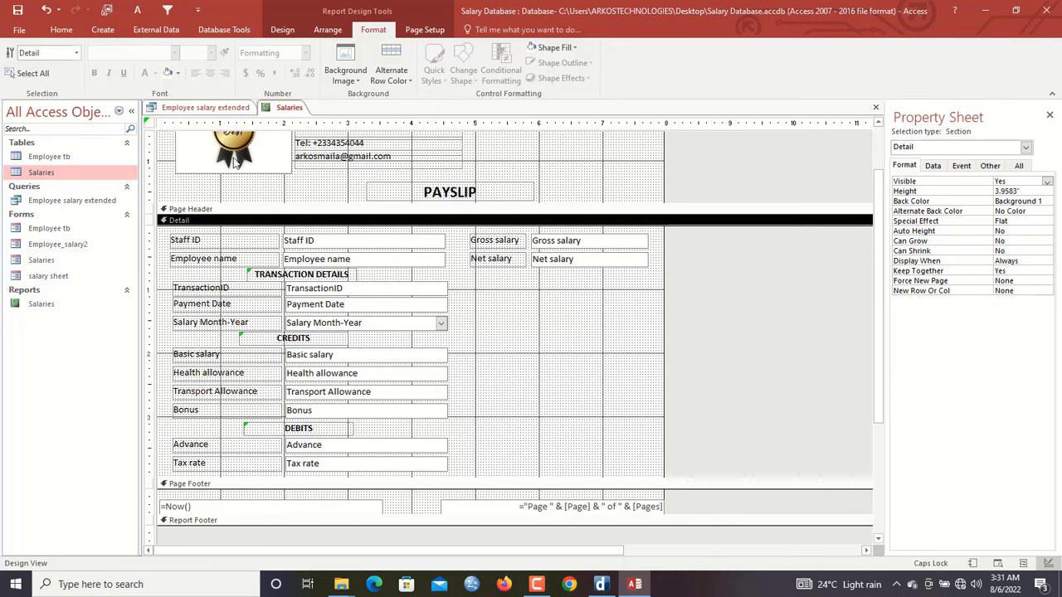
pyautogui.click(149, 123)
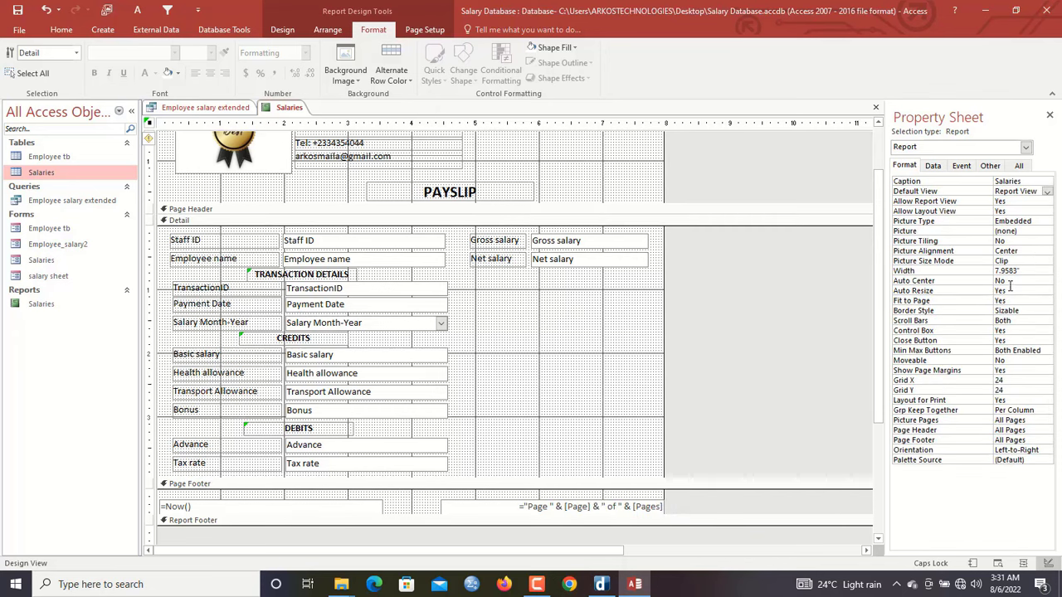
# Set the report's Pop Up property to Yes in the Property Sheet's Other tab
pyautogui.click(1008, 282)
pyautogui.click(989, 165)
pyautogui.click(1001, 181)
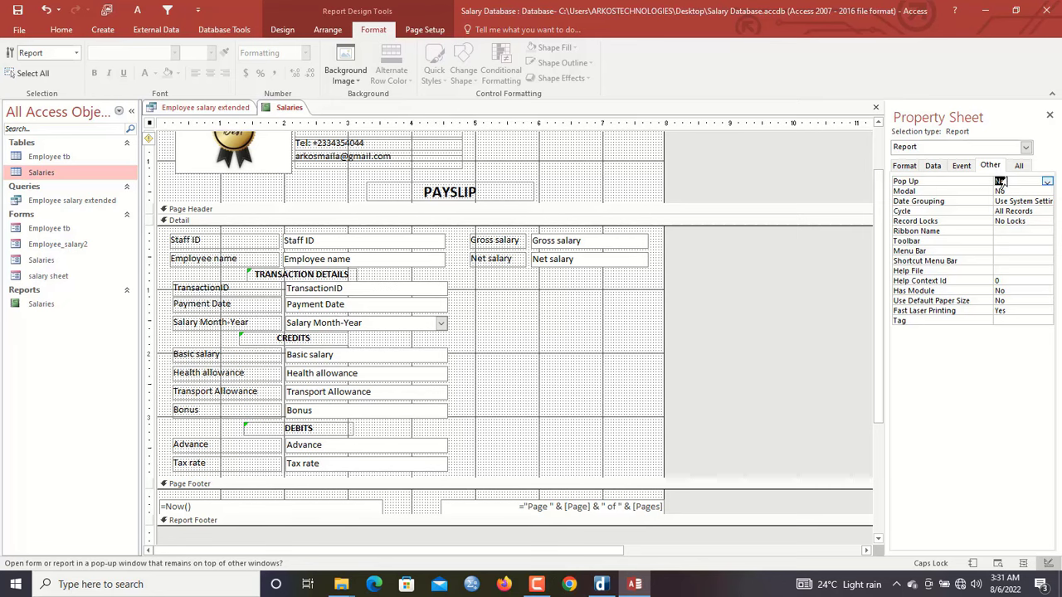
# Open the Salaries report in Report View as a pop-up, reposition it, then return to Design View
pyautogui.rightClick(282, 115)
pyautogui.click(313, 172)
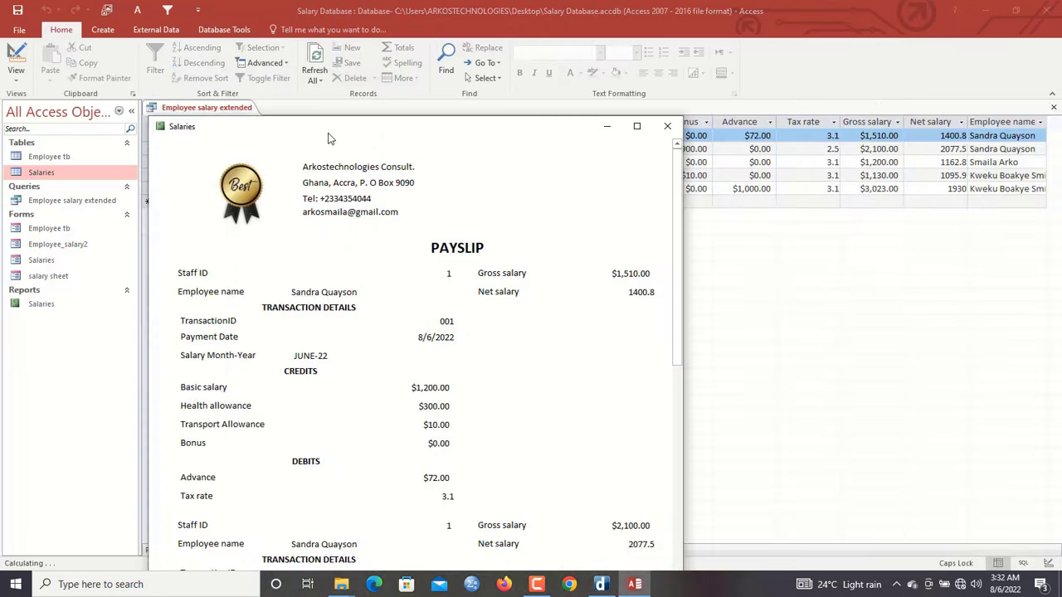
pyautogui.moveTo(350, 133); pyautogui.dragTo(429, 53)
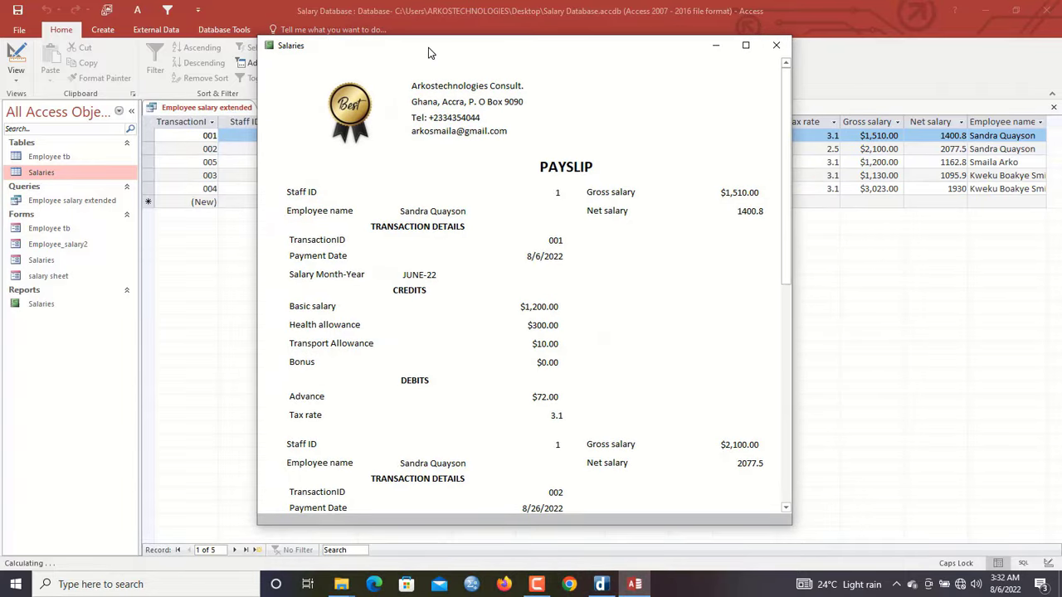
pyautogui.moveTo(786, 162); pyautogui.dragTo(768, 149)
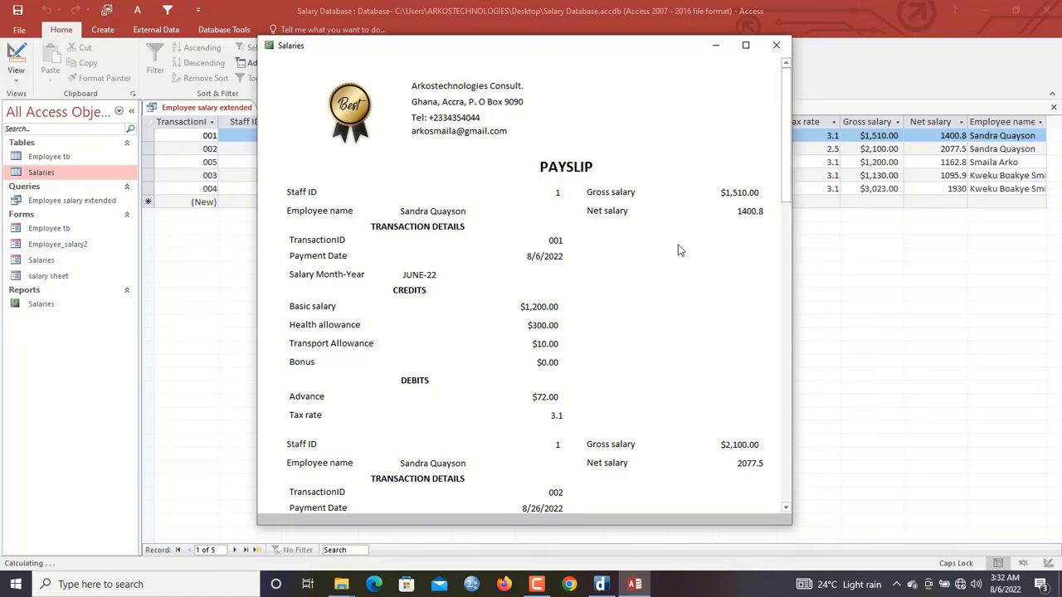
pyautogui.rightClick(522, 82)
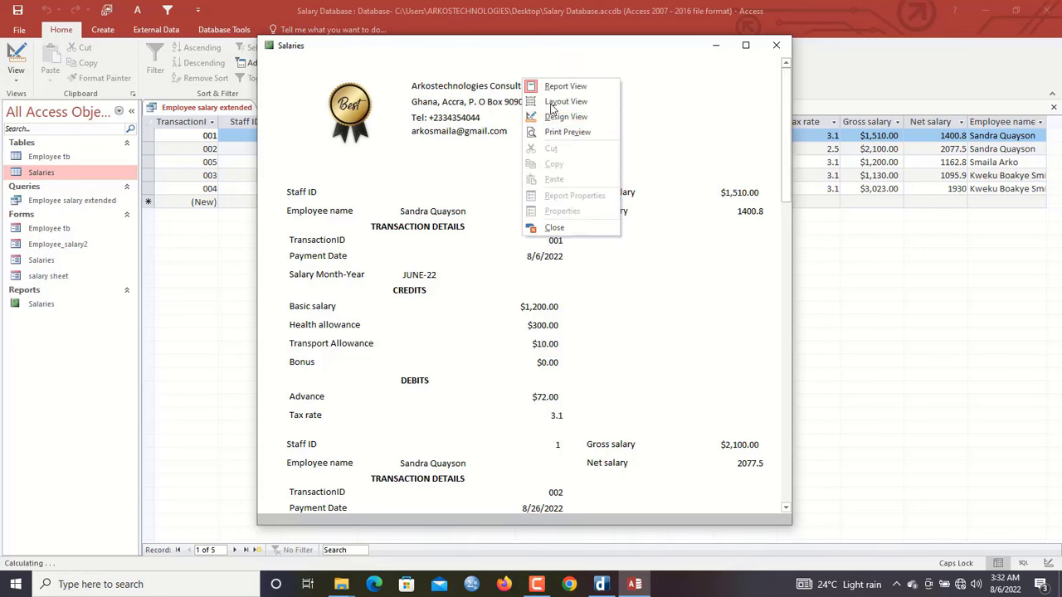
pyautogui.click(564, 123)
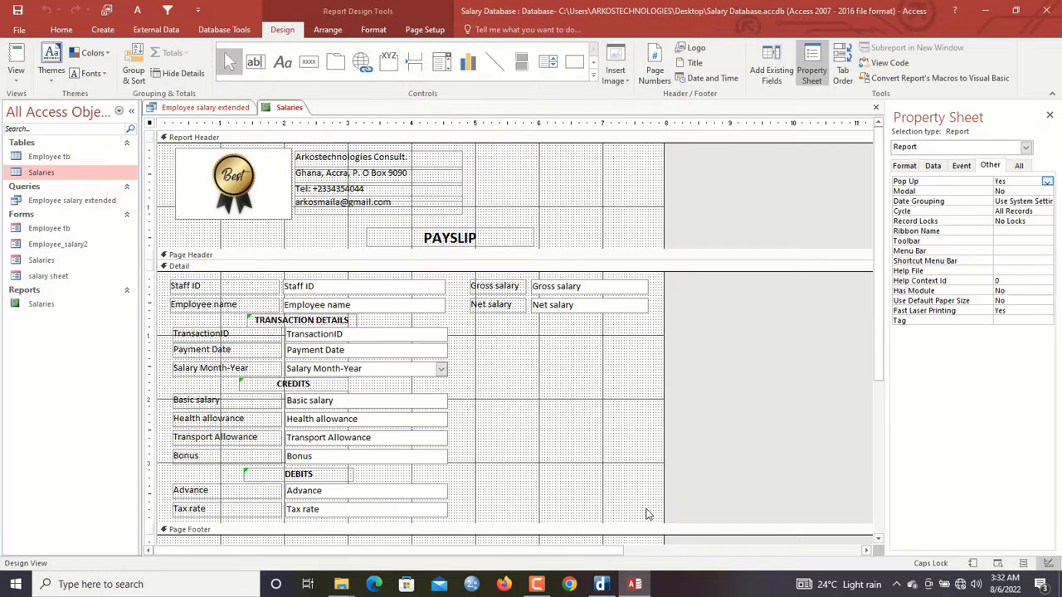
# Give the Detail value boxes, including Gross and Net salary, a black shape outline
pyautogui.click(515, 377)
pyautogui.moveTo(452, 287); pyautogui.dragTo(425, 524)
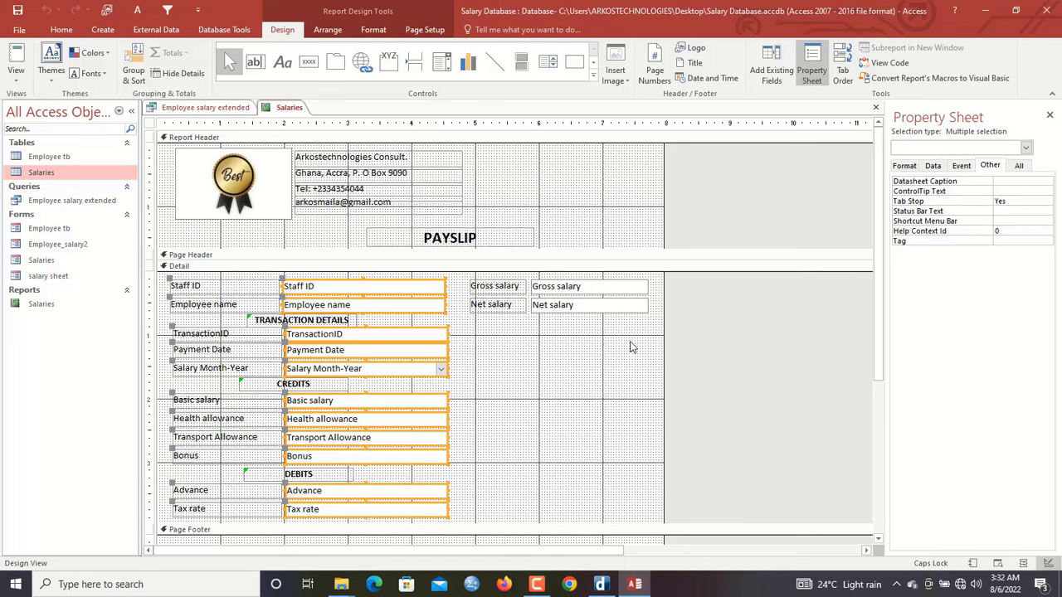
pyautogui.moveTo(630, 345); pyautogui.dragTo(603, 270)
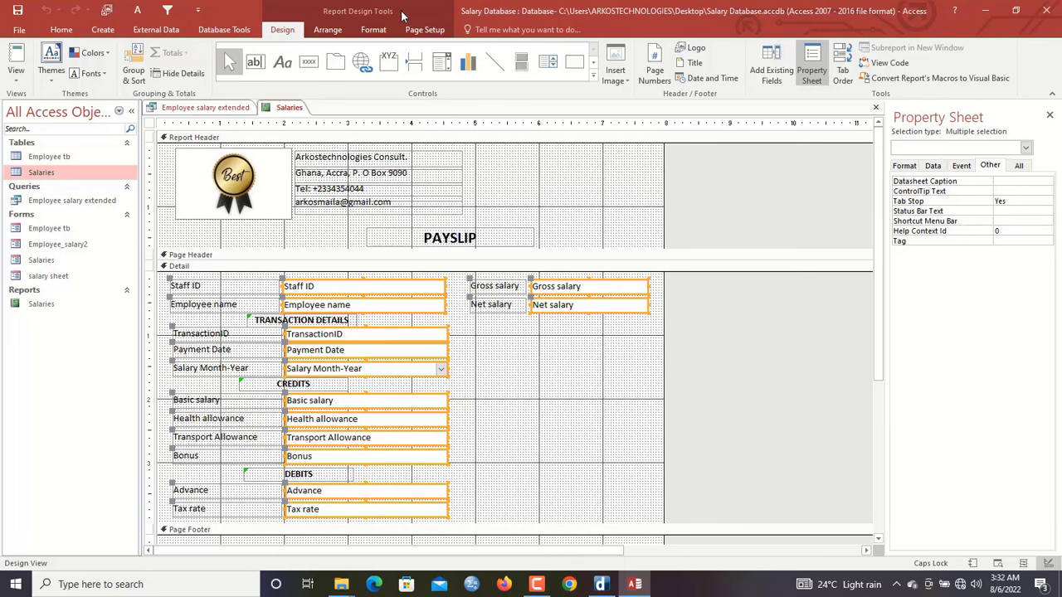
pyautogui.click(371, 31)
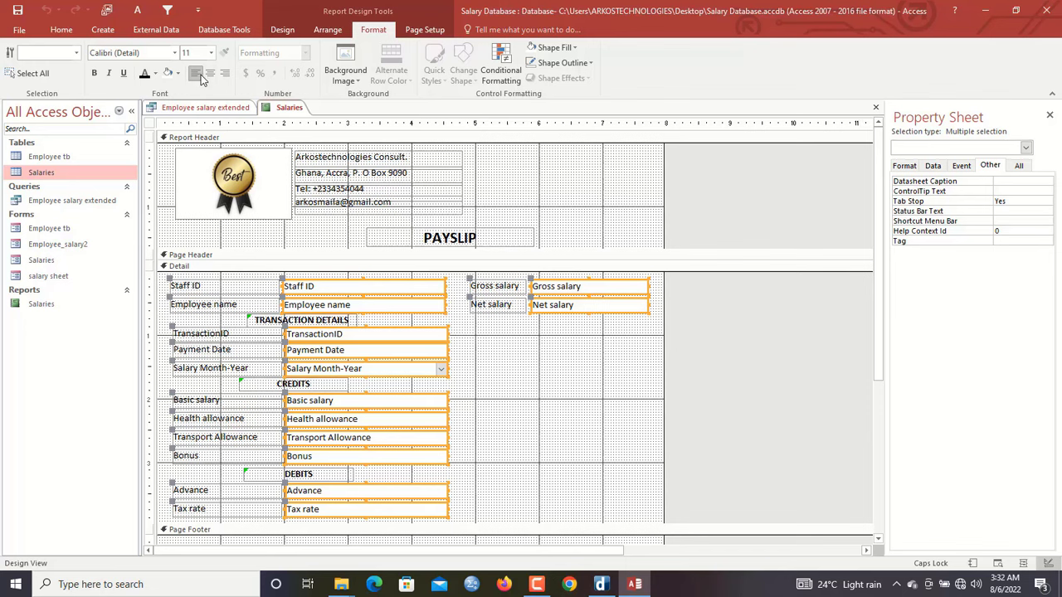
pyautogui.click(563, 63)
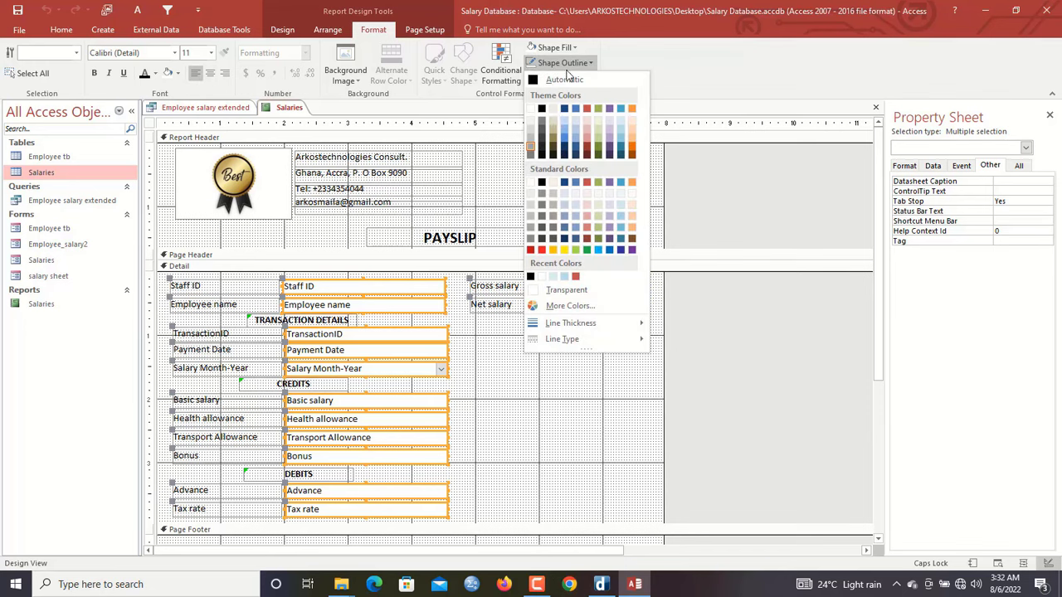
pyautogui.click(541, 108)
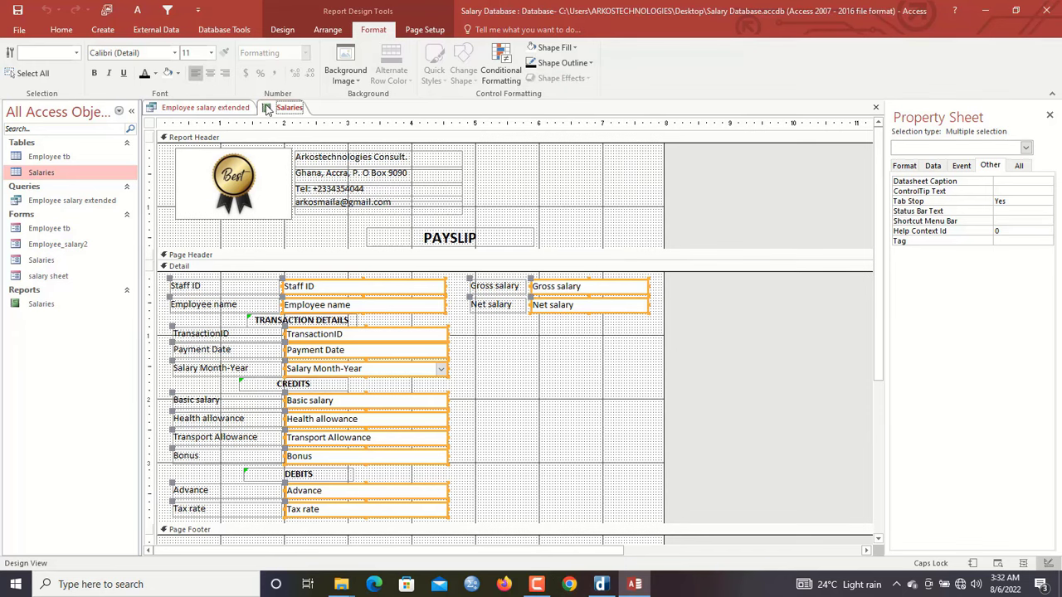
# Check the outlined boxes in the pop-up Report View, then return to Design View
pyautogui.rightClick(282, 107)
pyautogui.click(326, 164)
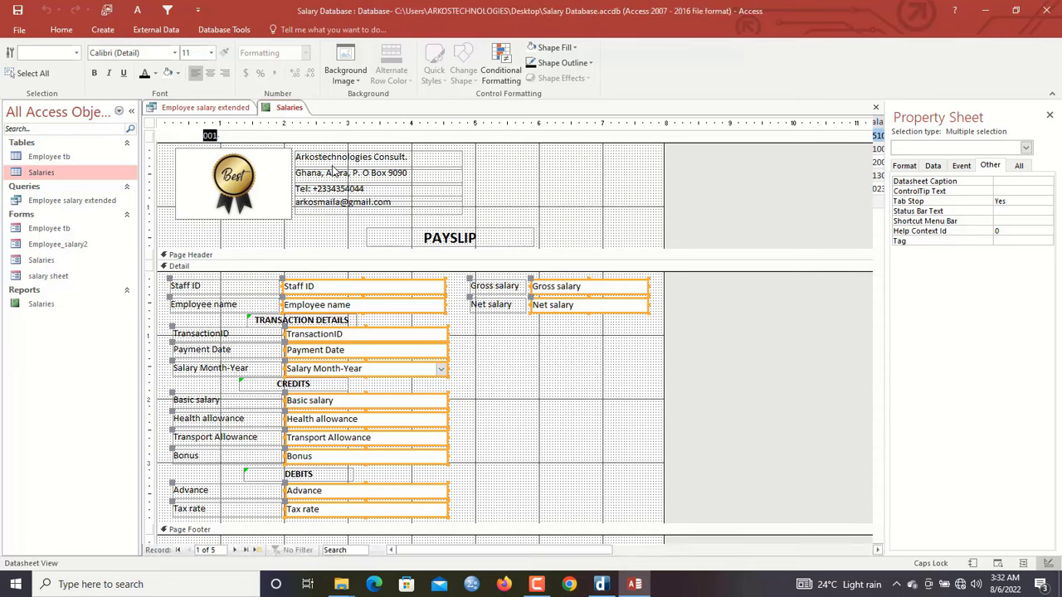
pyautogui.moveTo(393, 124); pyautogui.dragTo(435, 39)
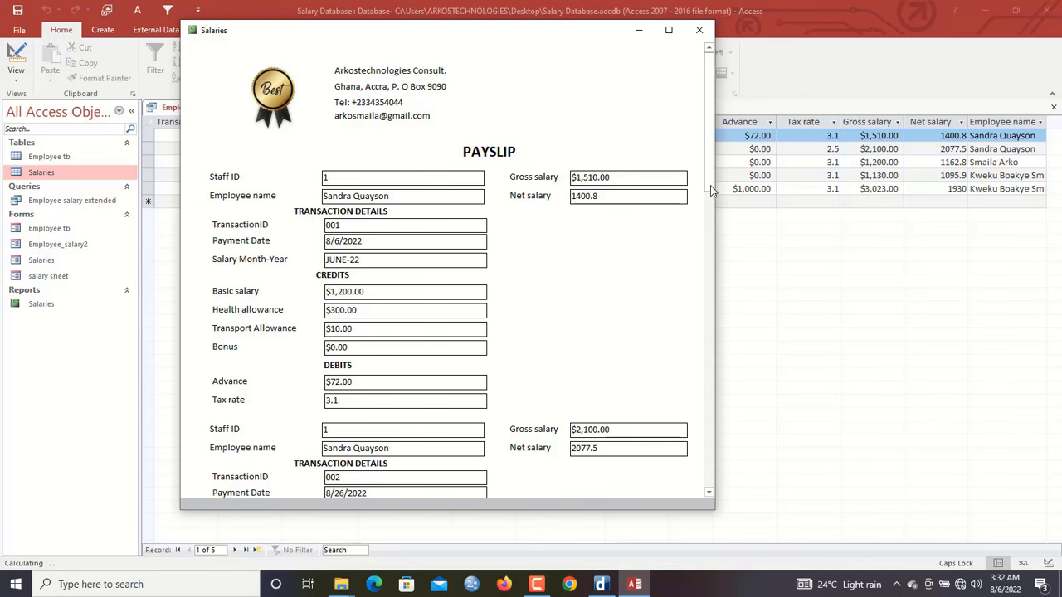
pyautogui.moveTo(708, 138); pyautogui.dragTo(689, 96)
pyautogui.moveTo(395, 38); pyautogui.dragTo(438, 38)
pyautogui.rightClick(440, 43)
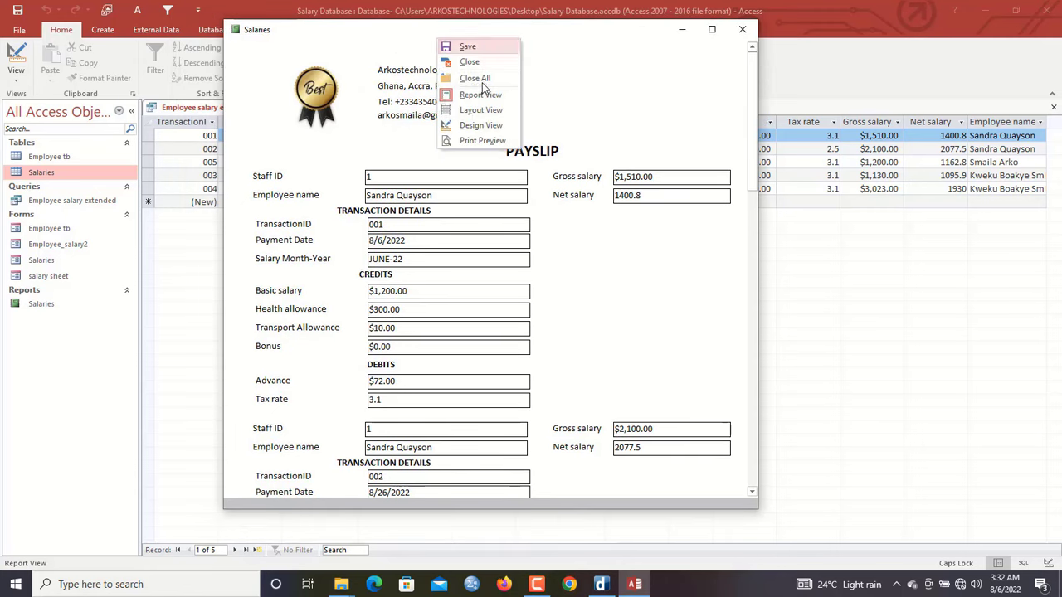
pyautogui.click(489, 126)
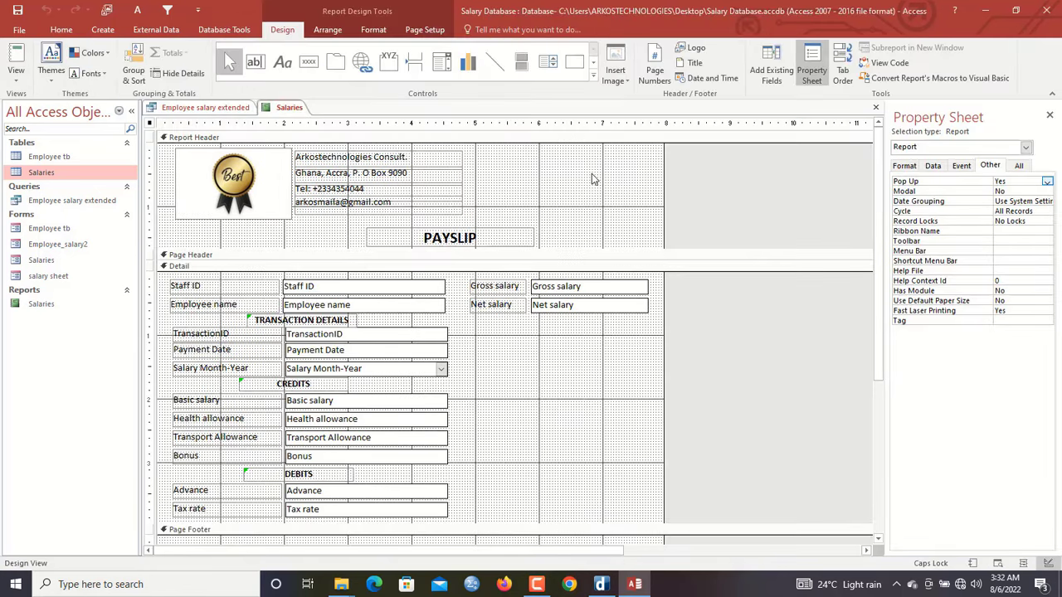
pyautogui.click(592, 178)
# Add a button captioned PRINT in the Report Header right of the contact details
pyautogui.click(308, 62)
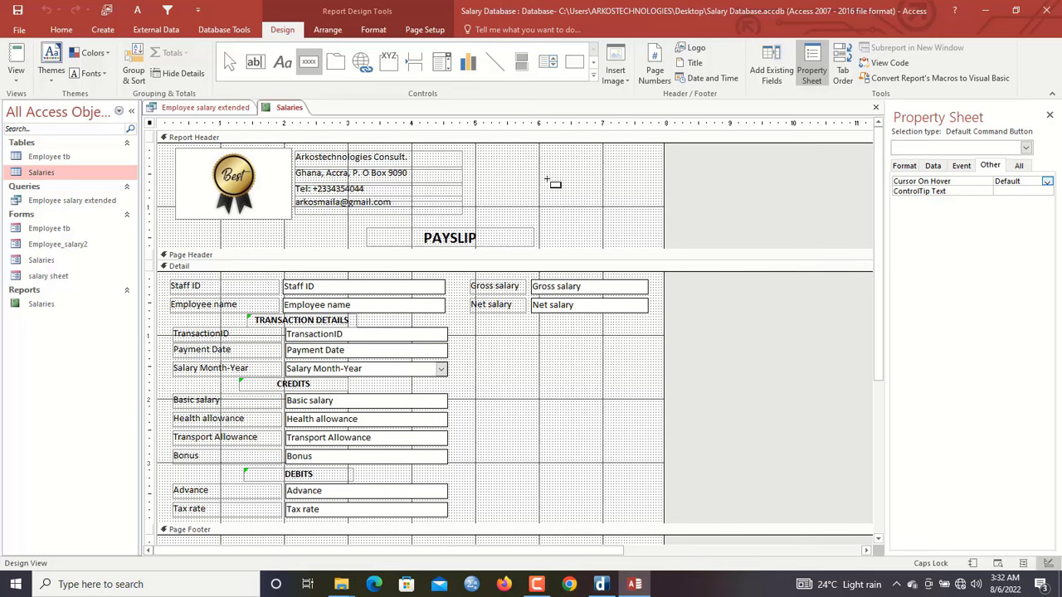
pyautogui.moveTo(545, 176); pyautogui.dragTo(628, 207)
pyautogui.doubleClick(599, 191)
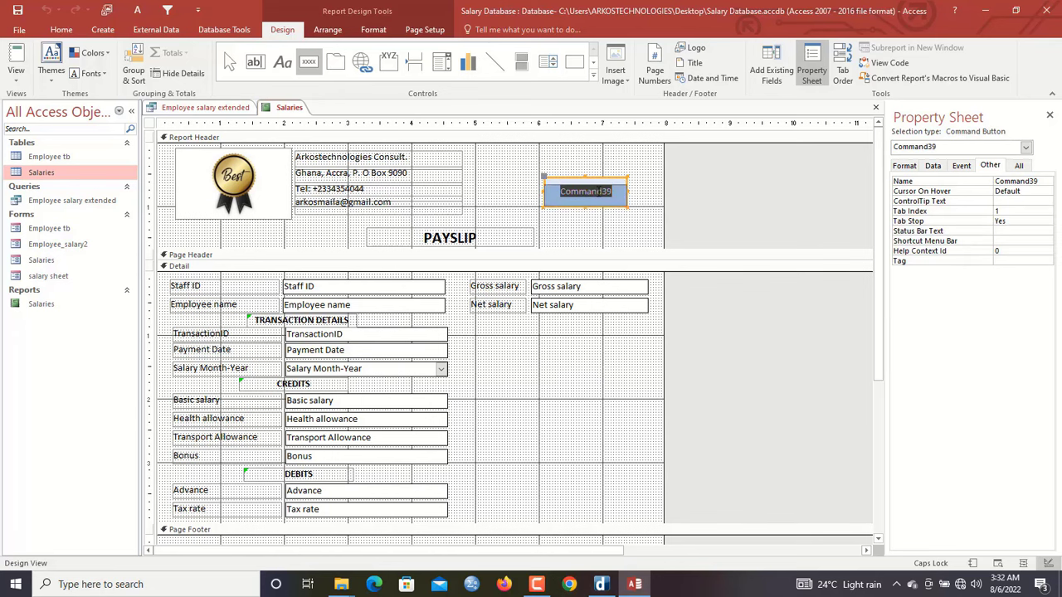
pyautogui.write('pRINT')
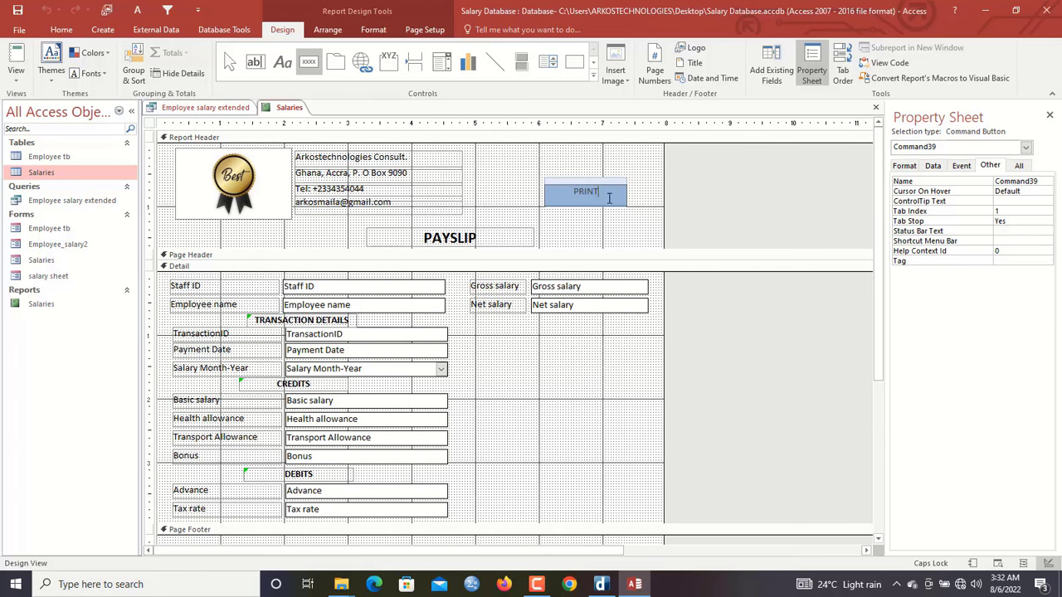
pyautogui.click(630, 208)
# Draw a thin rectangle separator along the Detail section's bottom and view the report
pyautogui.moveTo(884, 197); pyautogui.dragTo(882, 274)
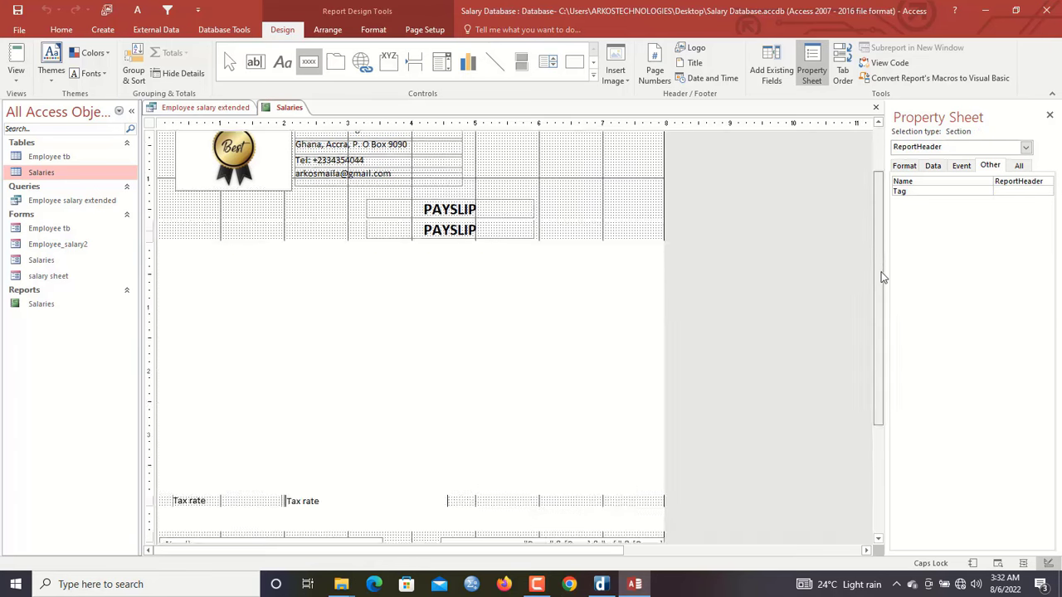
pyautogui.moveTo(603, 423); pyautogui.dragTo(603, 433)
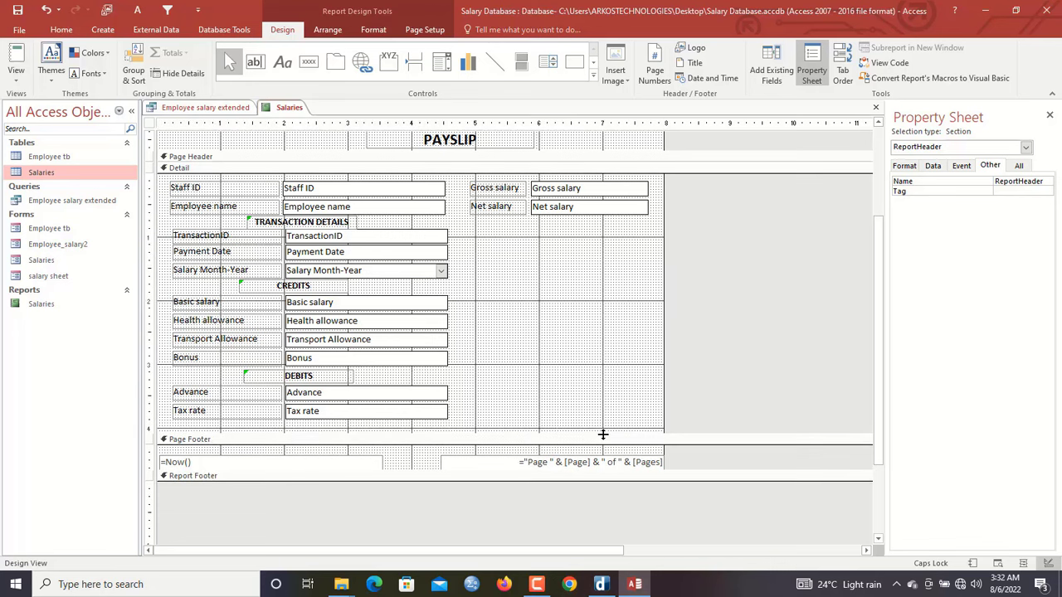
pyautogui.click(282, 62)
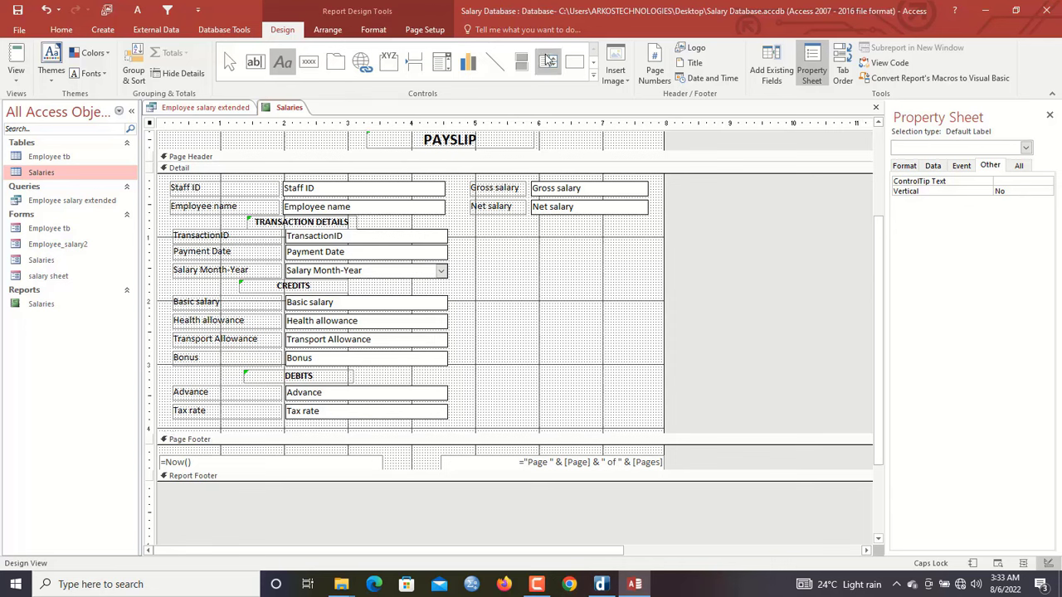
pyautogui.click(574, 62)
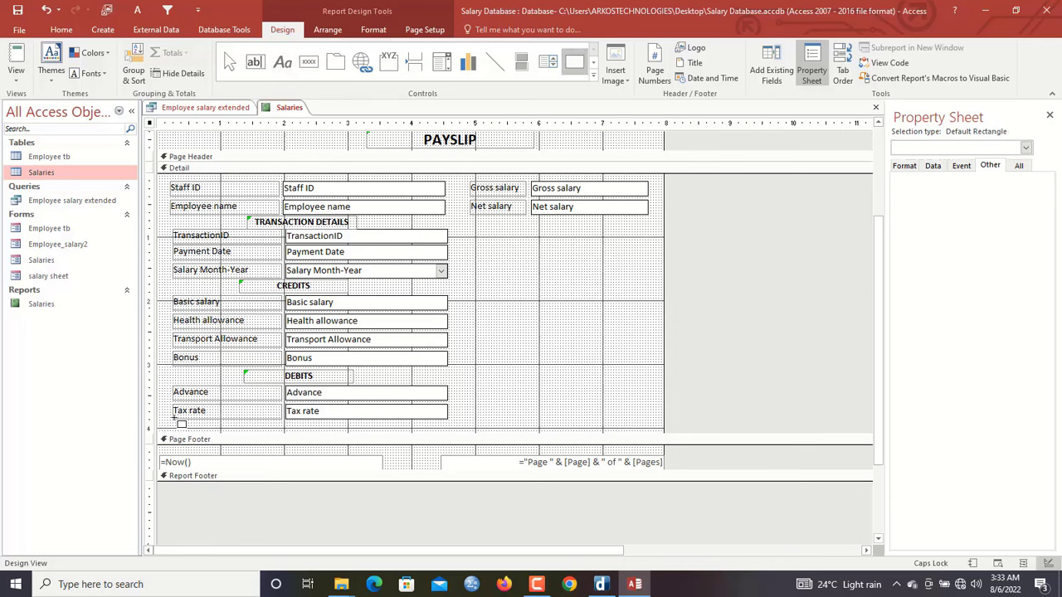
pyautogui.moveTo(163, 424); pyautogui.dragTo(662, 425)
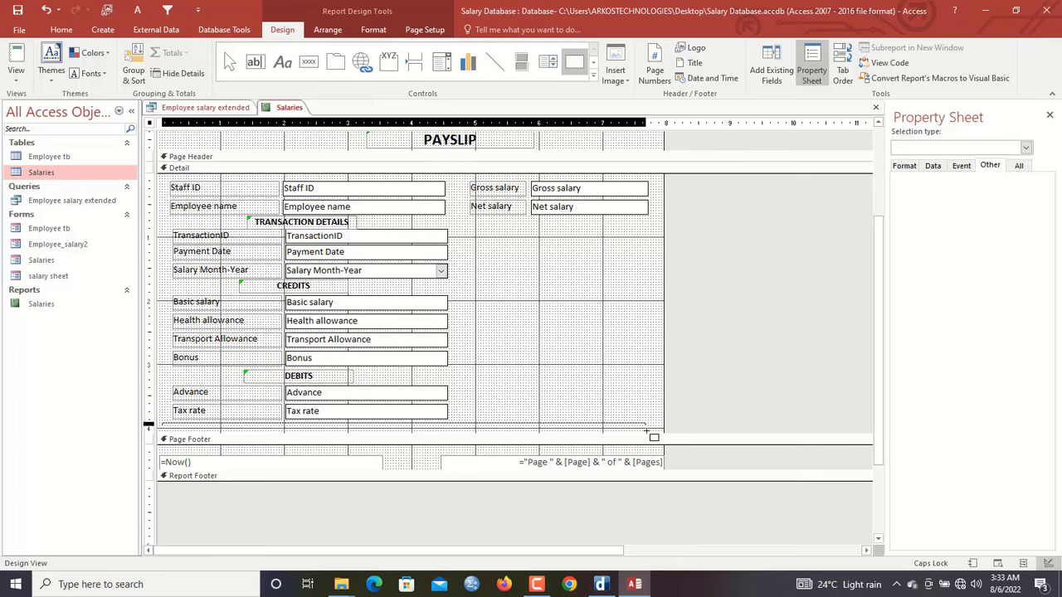
pyautogui.rightClick(289, 107)
pyautogui.click(323, 163)
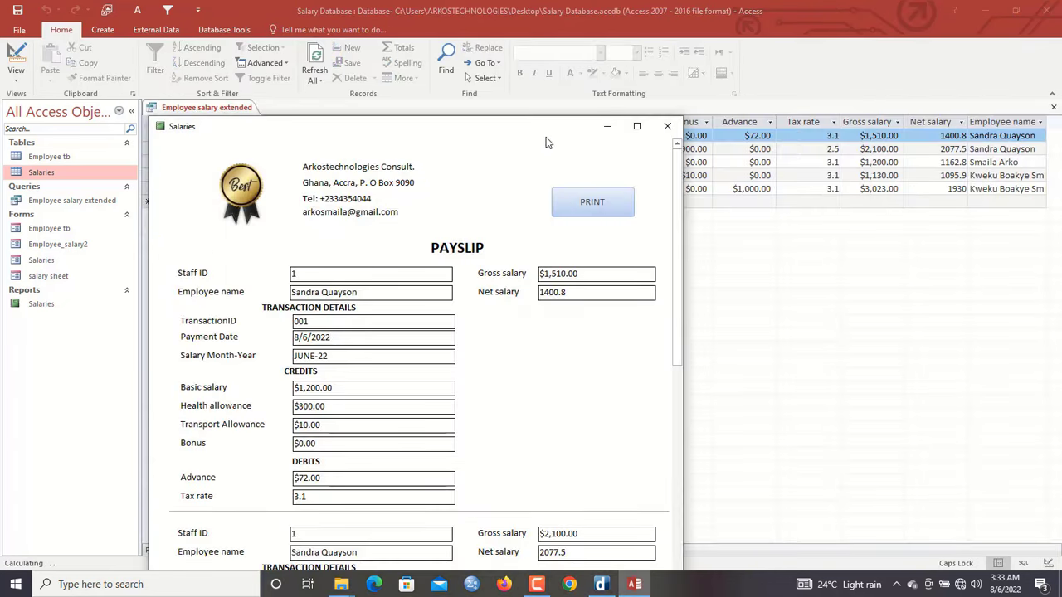
pyautogui.moveTo(544, 134); pyautogui.dragTo(571, 69)
pyautogui.moveTo(704, 148); pyautogui.dragTo(686, 90)
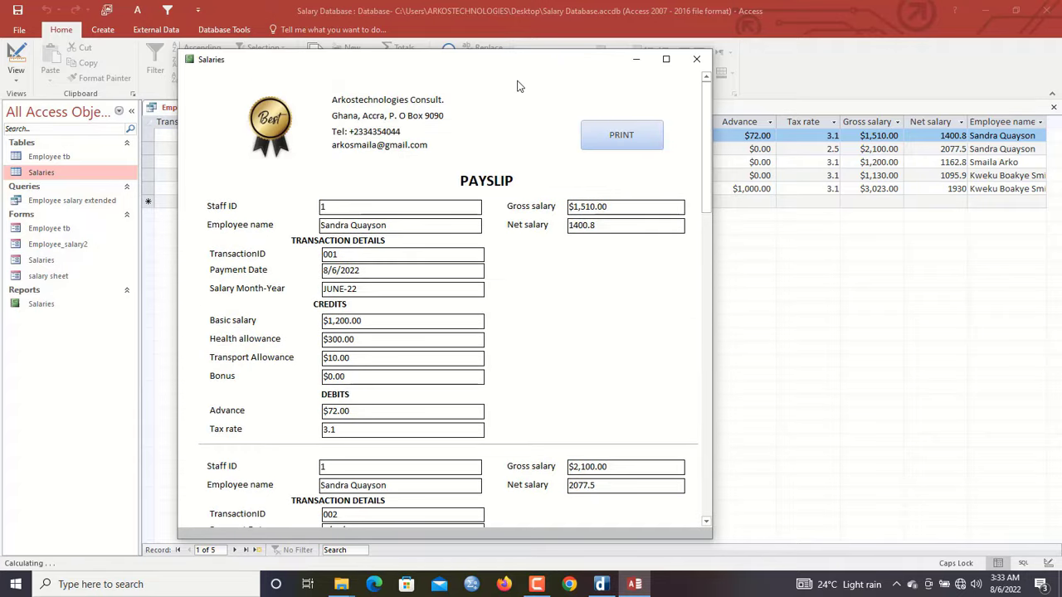
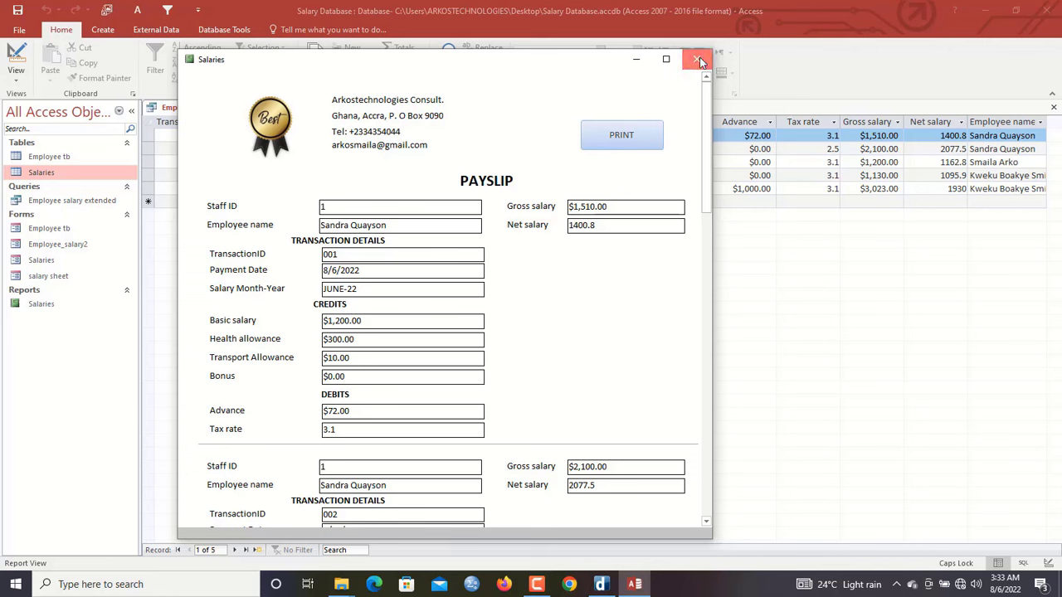
# Close the Salaries payslip report, save its design changes, and call up the Salaries form's options
pyautogui.click(697, 60)
pyautogui.click(481, 329)
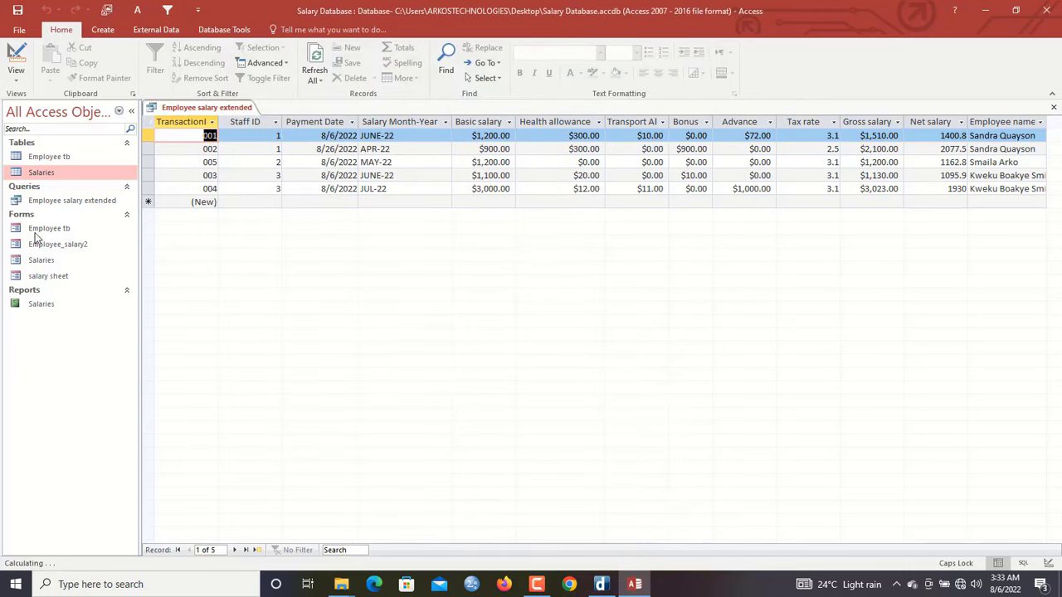
pyautogui.click(46, 262)
pyautogui.rightClick(47, 263)
# Open the Salaries form in Design View and start a Print slip click macro with an OpenReport action
pyautogui.click(99, 301)
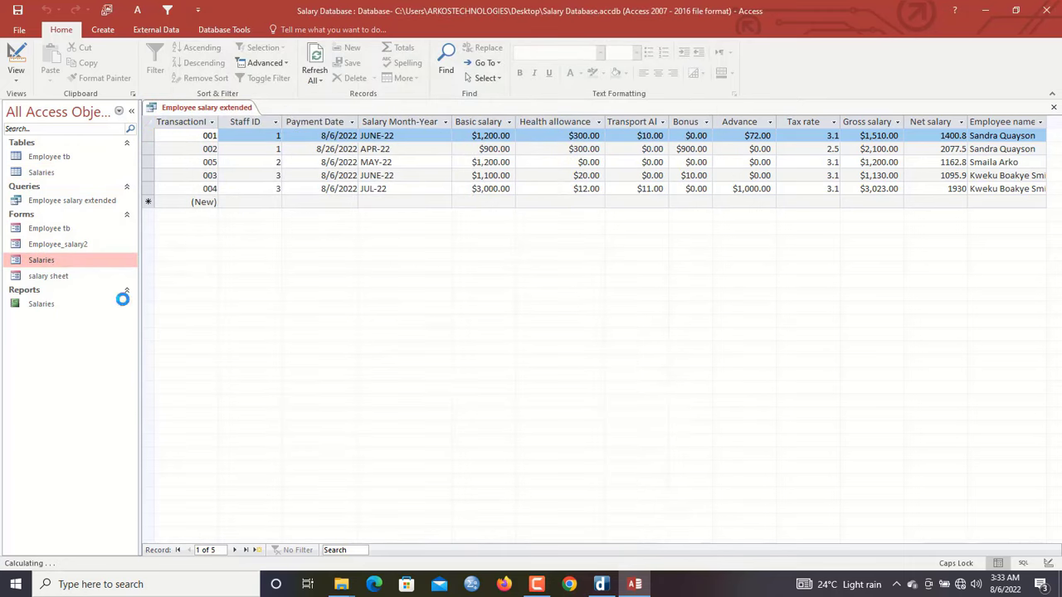
pyautogui.click(396, 441)
pyautogui.rightClick(397, 440)
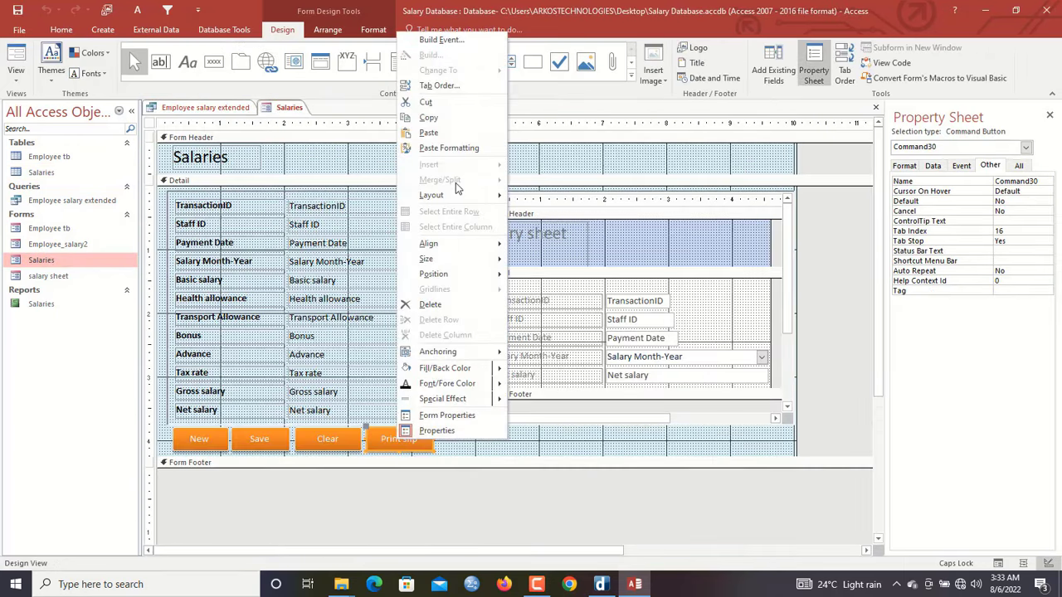
pyautogui.click(447, 40)
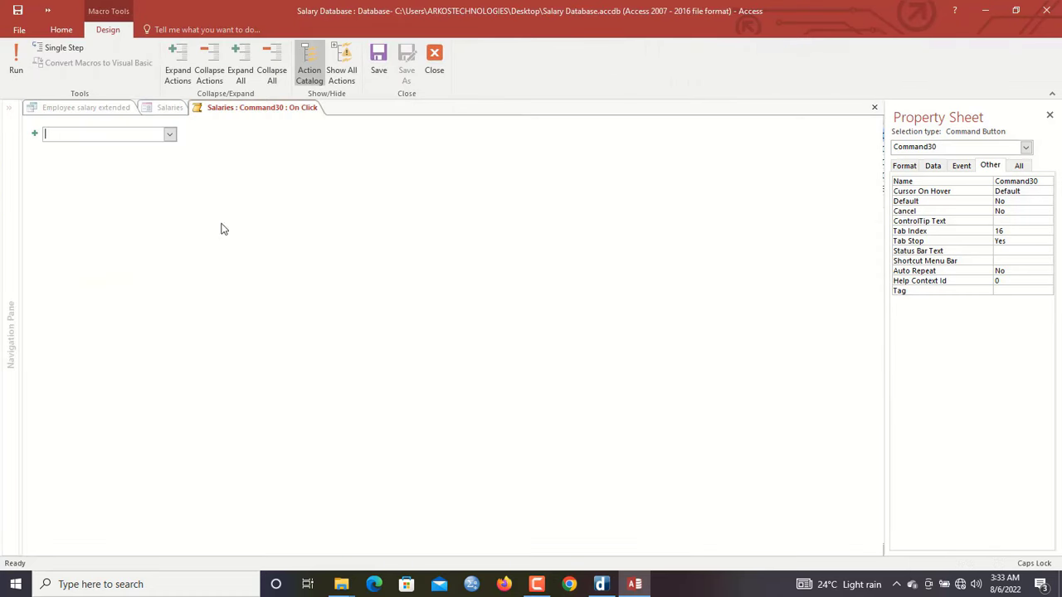
pyautogui.click(100, 133)
pyautogui.write('Ope')
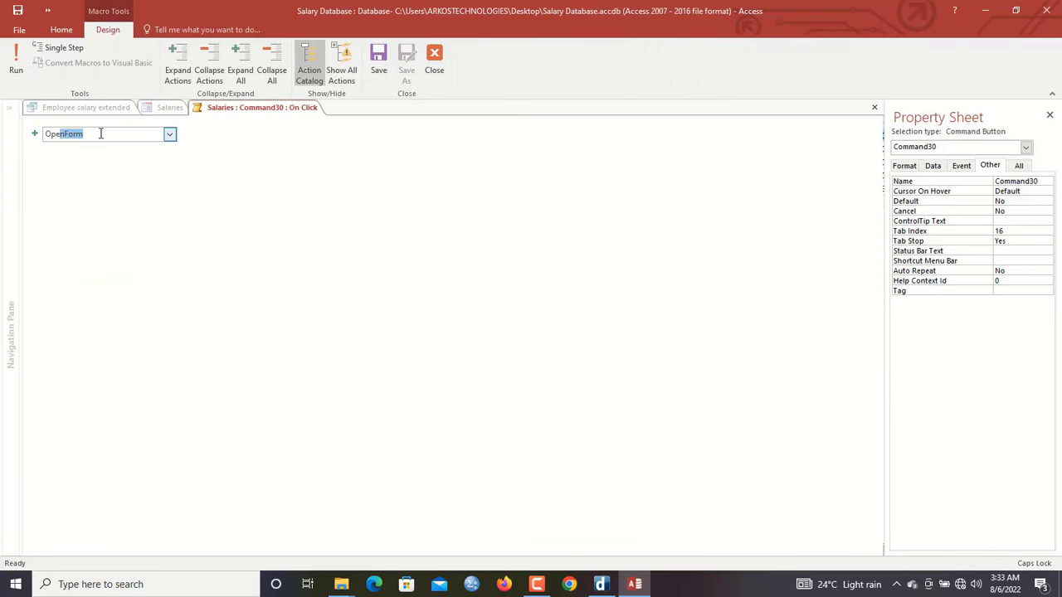
pyautogui.write('nR')
pyautogui.press('Return')
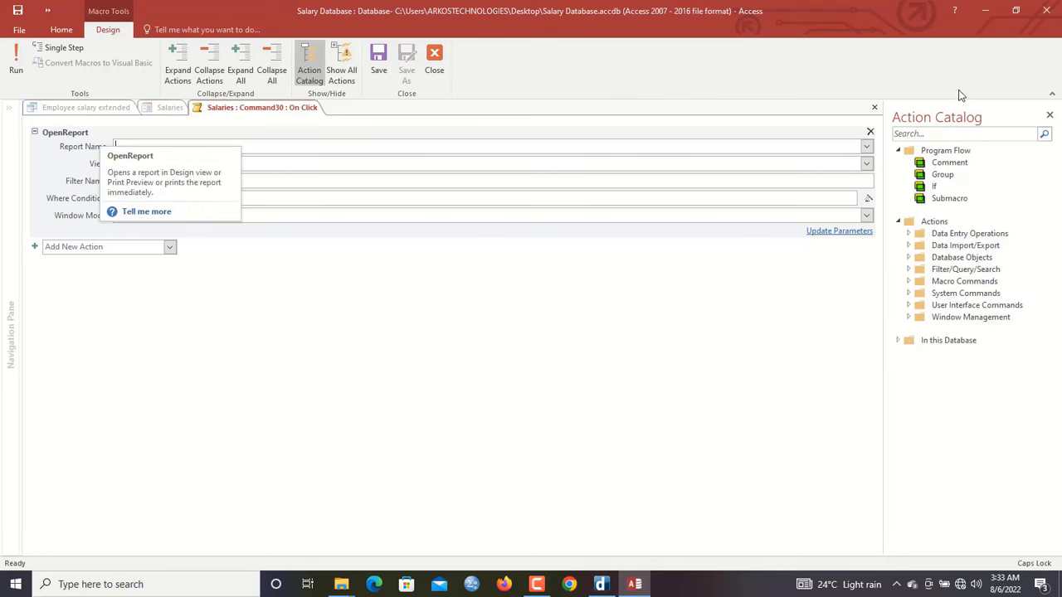
# Set the OpenReport Where Condition to ="[TransactionID]="&[TransactionID]
pyautogui.click(866, 148)
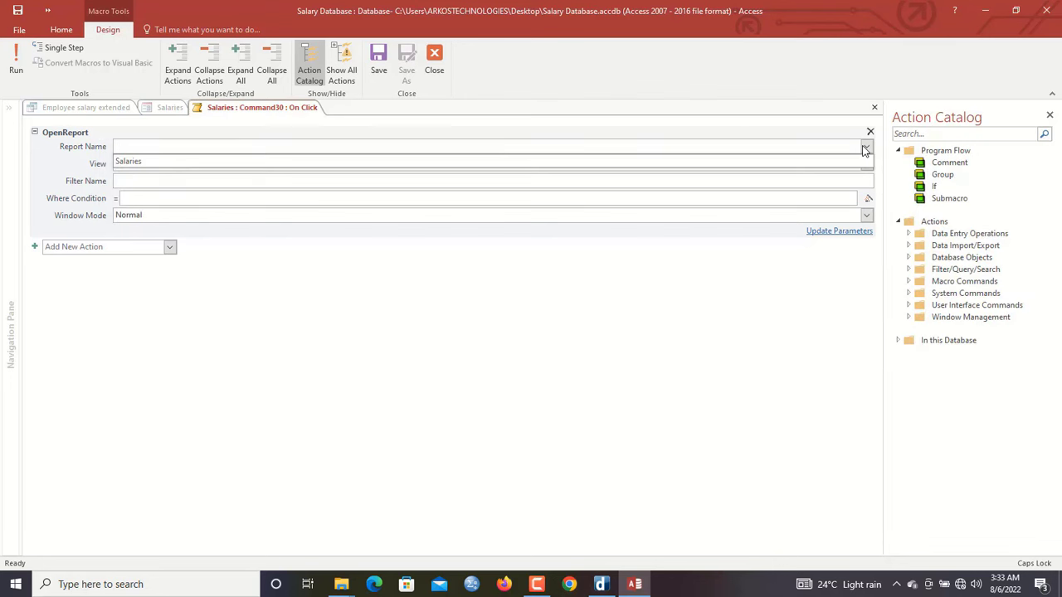
pyautogui.click(782, 171)
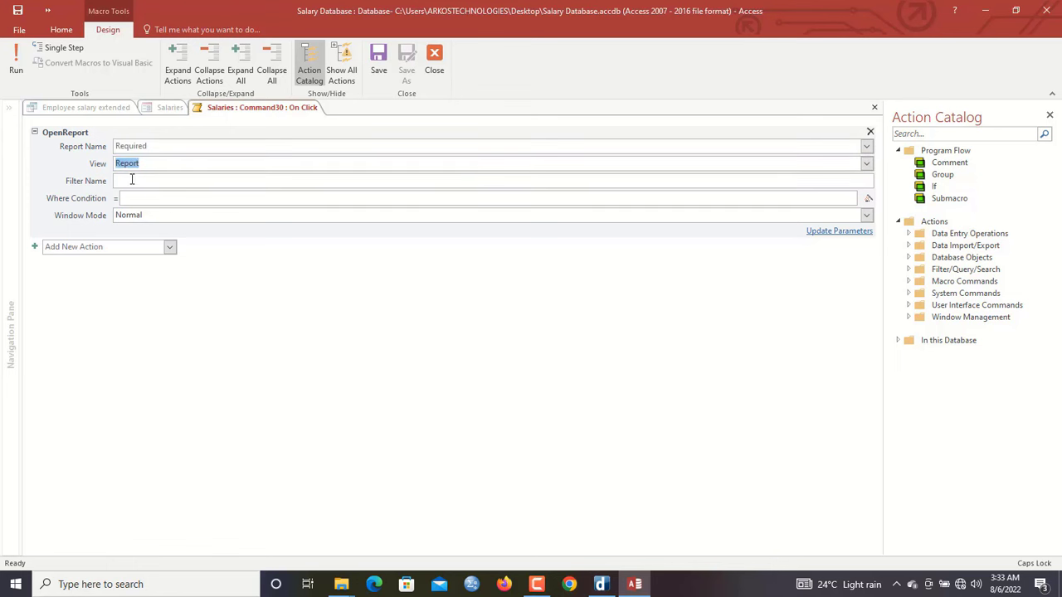
pyautogui.click(147, 197)
pyautogui.write('=TRA')
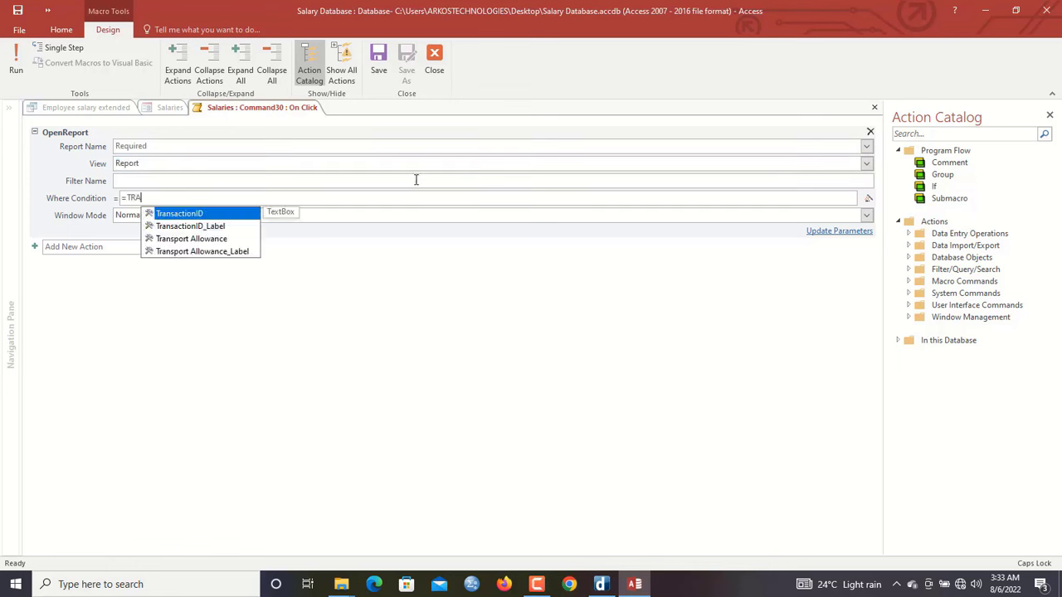
pyautogui.doubleClick(211, 213)
pyautogui.write('=&')
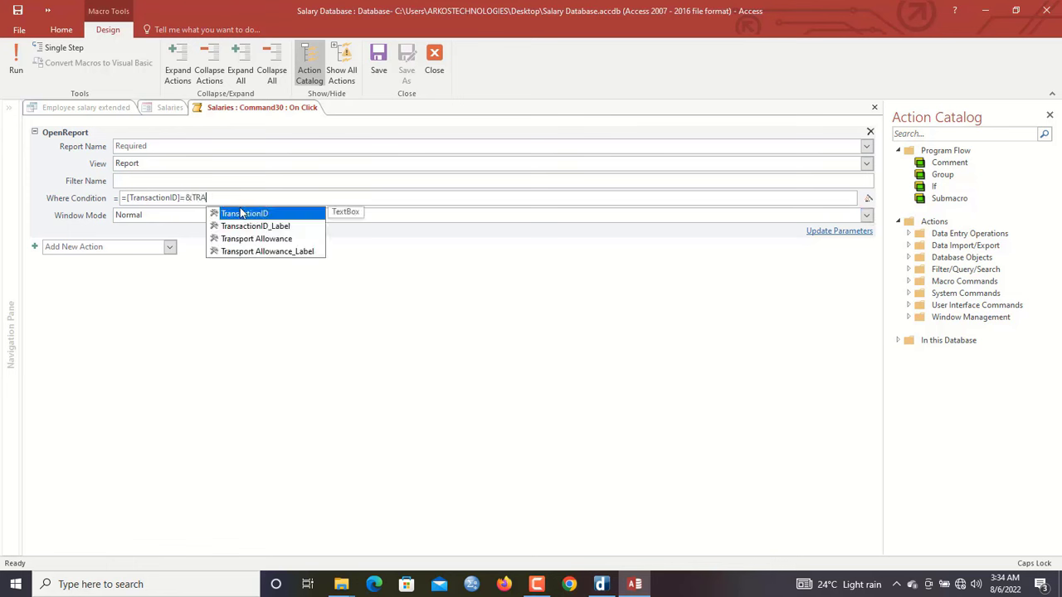
pyautogui.doubleClick(245, 214)
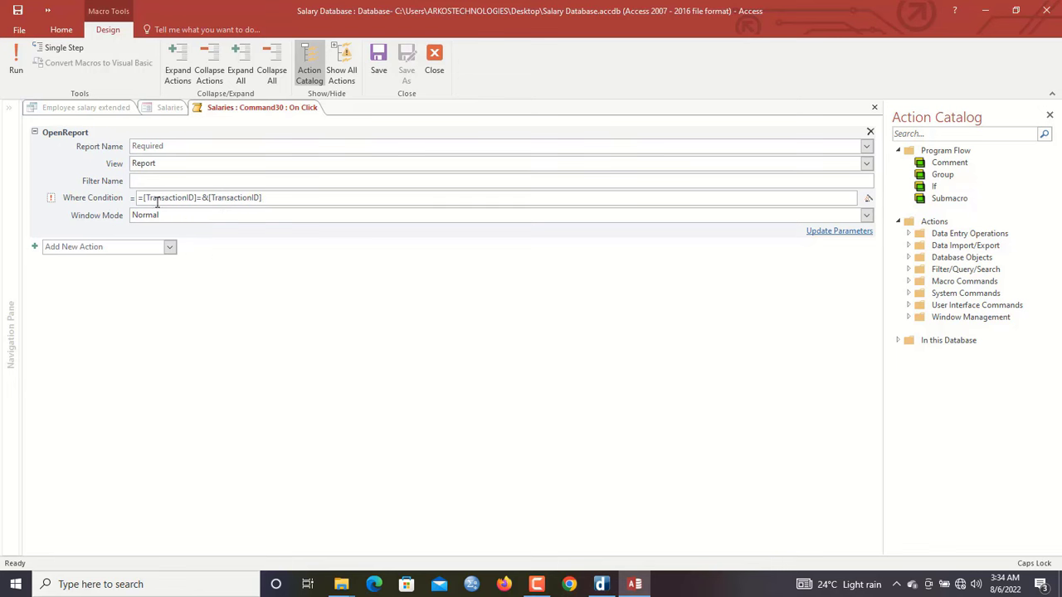
pyautogui.write('"')
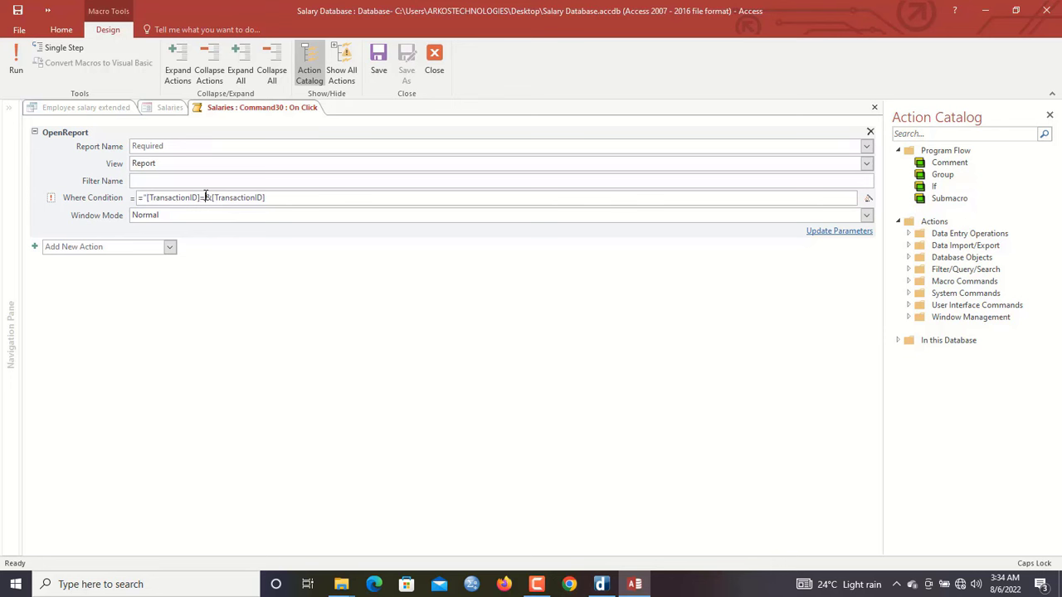
pyautogui.write('"')
# Set the Report Name to Salaries, then save and close the macro
pyautogui.click(378, 60)
pyautogui.click(535, 328)
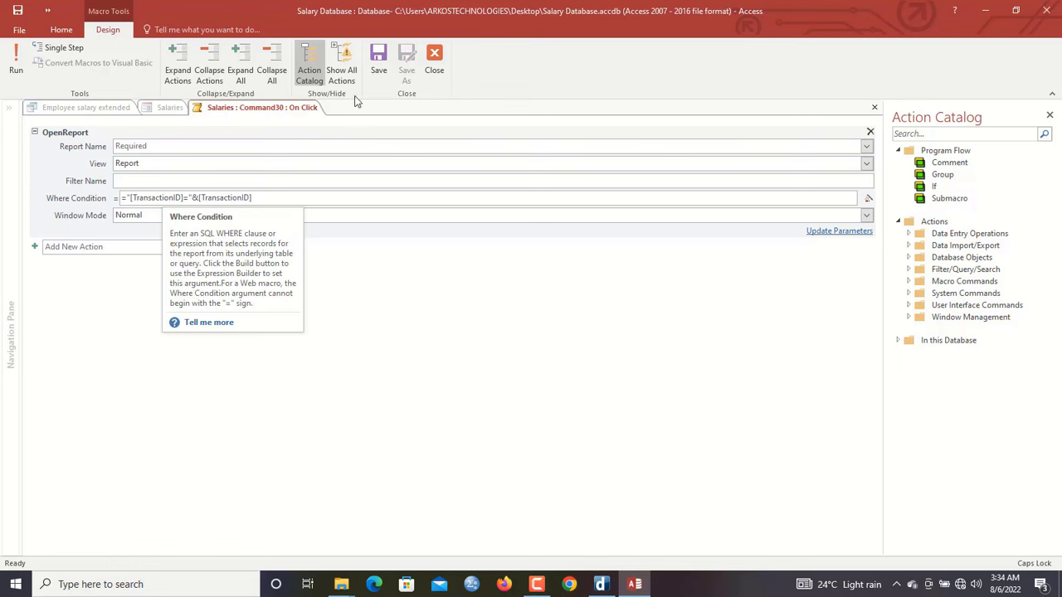
pyautogui.click(220, 146)
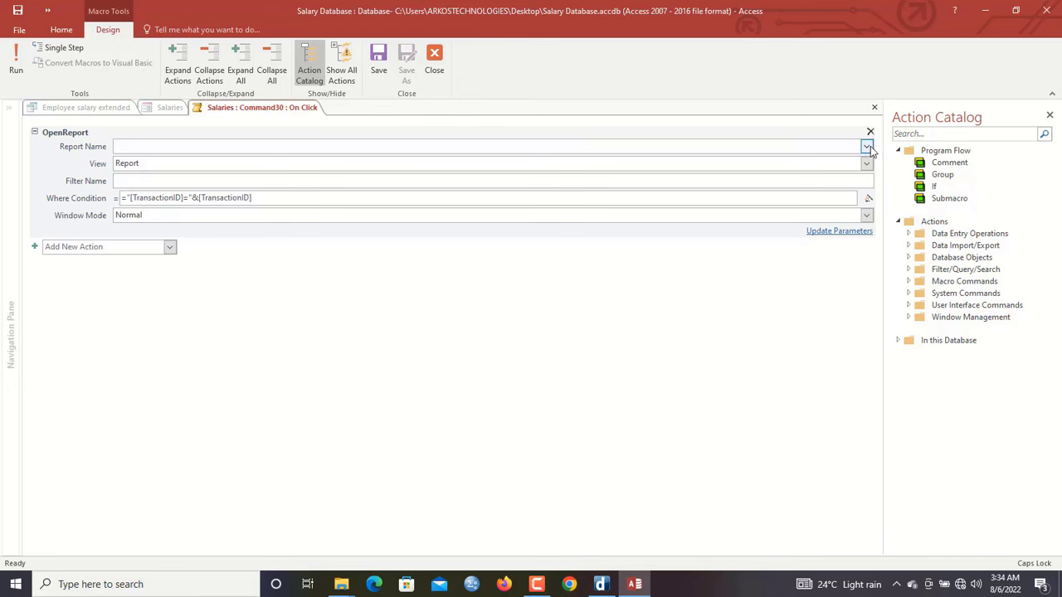
pyautogui.click(866, 146)
pyautogui.click(803, 163)
pyautogui.click(380, 67)
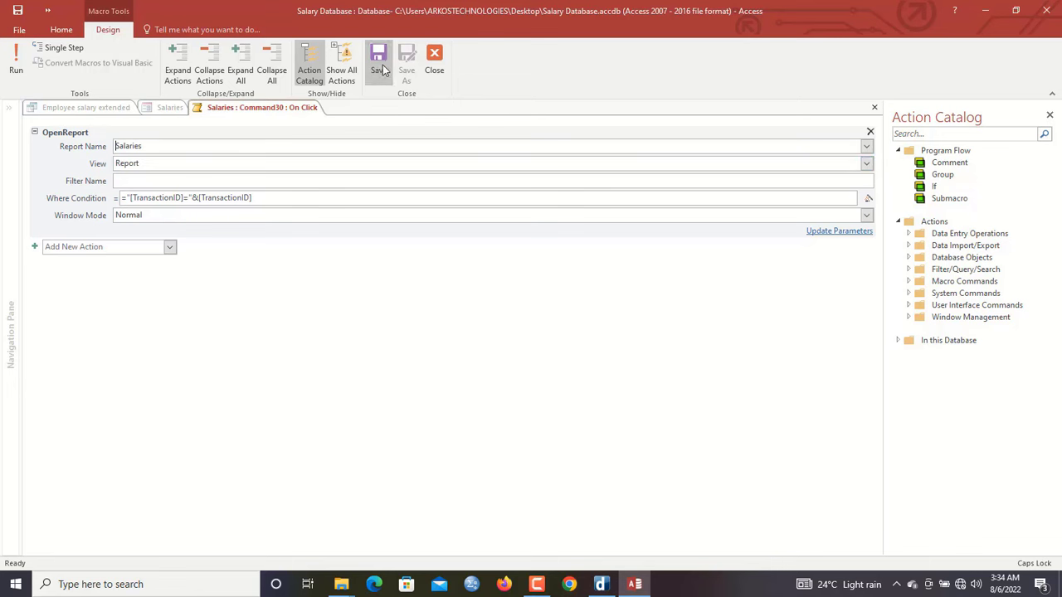
pyautogui.click(435, 60)
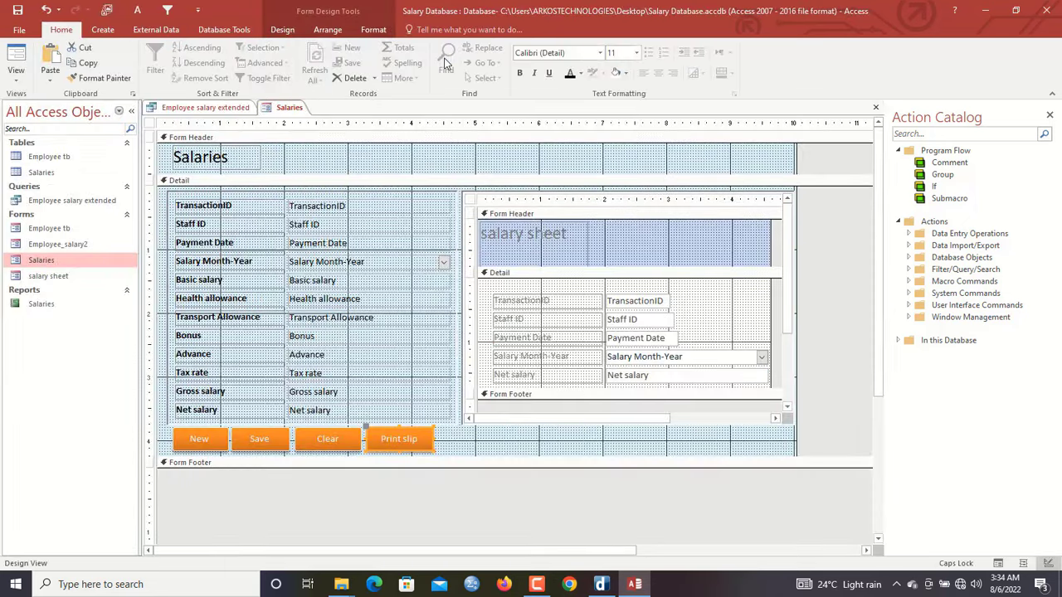
# Switch the Salaries form to Form View and test the Print slip button's payslip report
pyautogui.rightClick(286, 108)
pyautogui.click(347, 177)
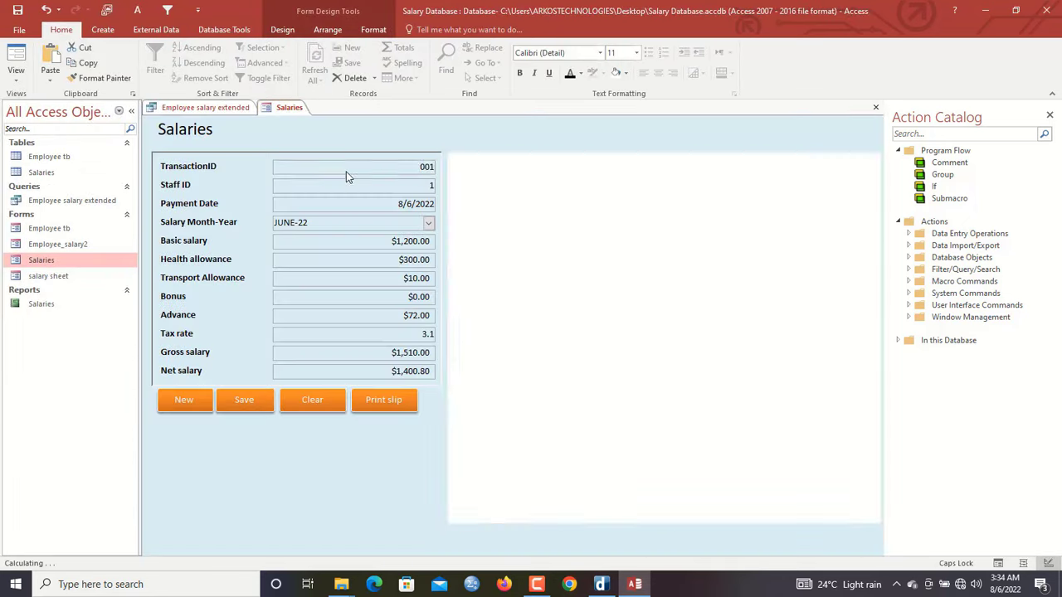
pyautogui.click(384, 400)
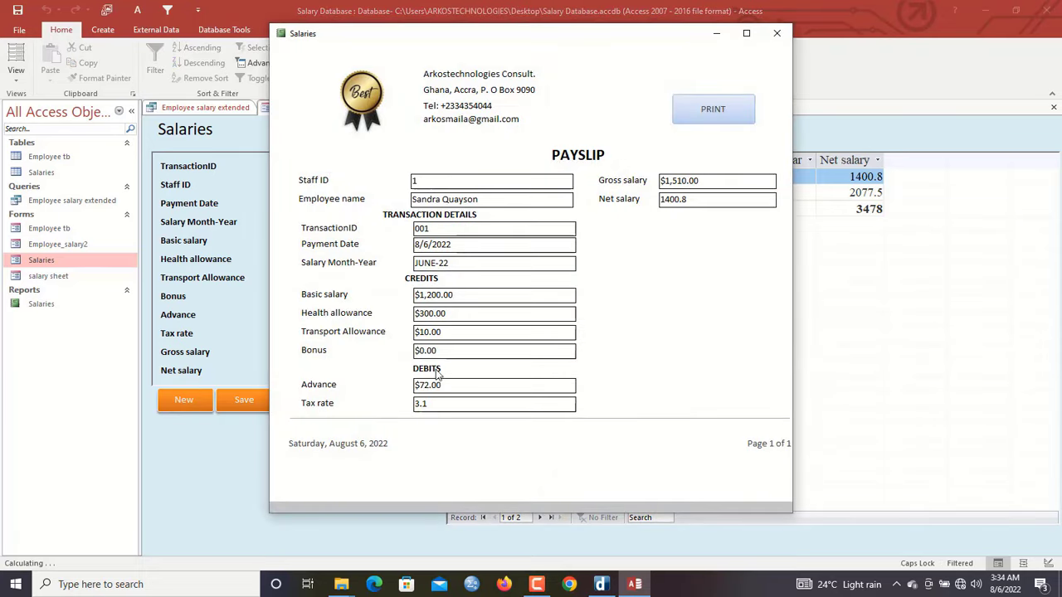
pyautogui.click(776, 34)
# Close all objects, open Employee_salary2 maximized, and open payslips for the current and next records
pyautogui.rightClick(290, 109)
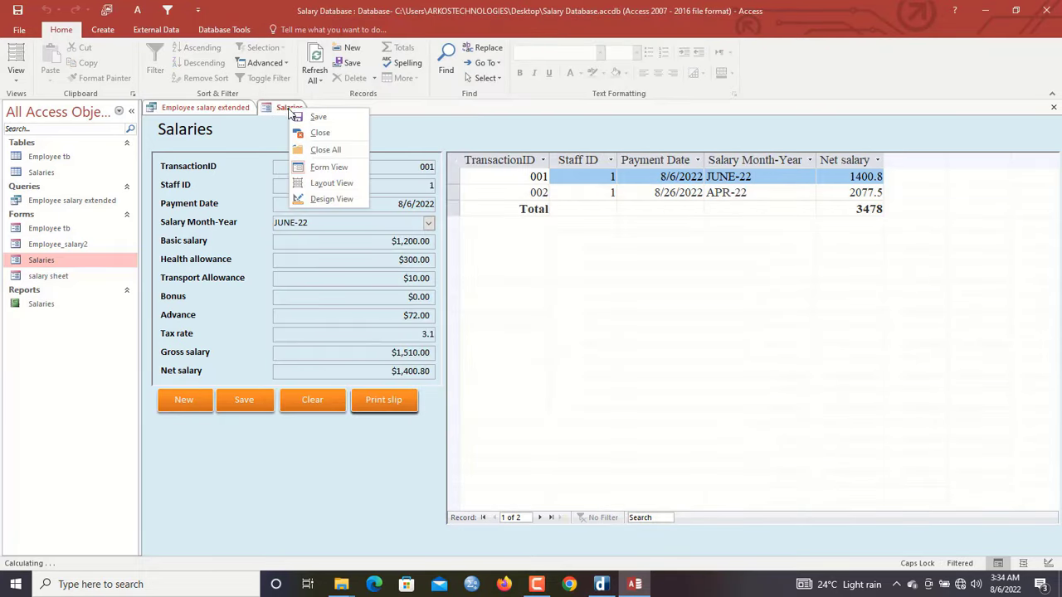
pyautogui.click(326, 149)
pyautogui.doubleClick(60, 244)
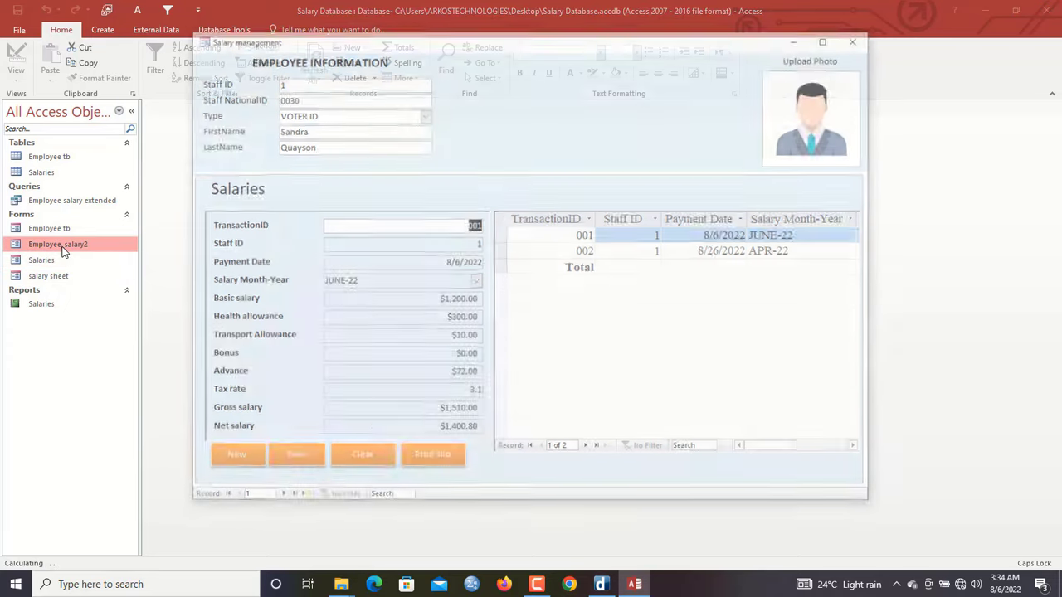
pyautogui.click(828, 38)
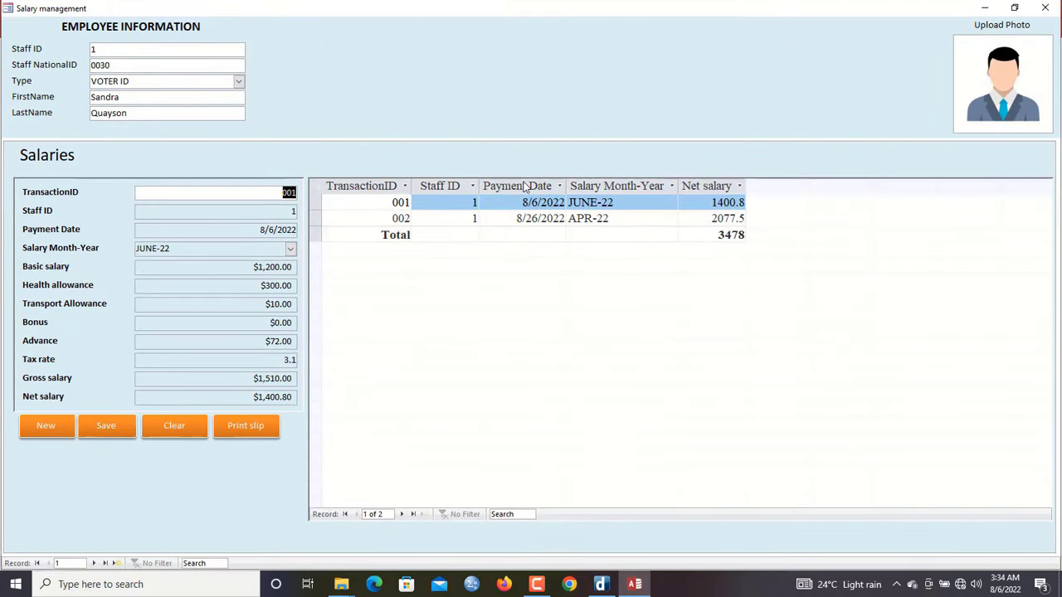
pyautogui.click(239, 427)
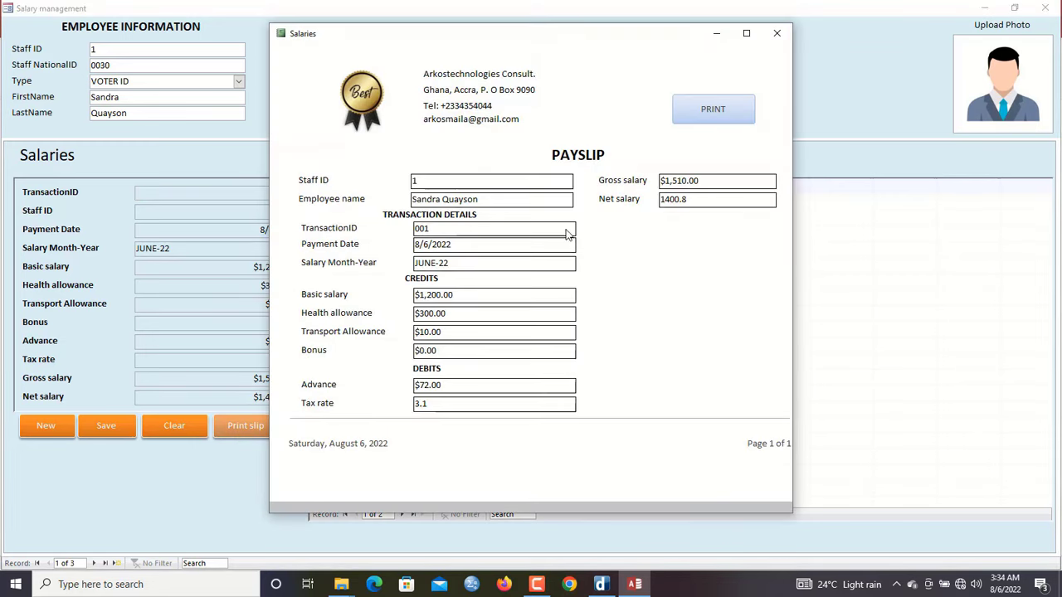
pyautogui.click(777, 34)
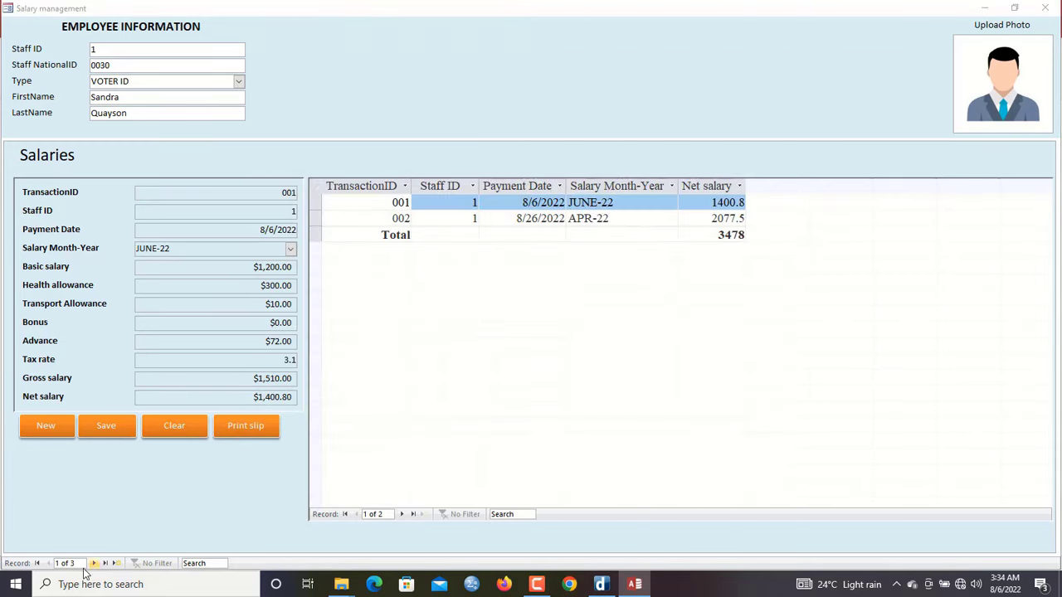
pyautogui.click(93, 563)
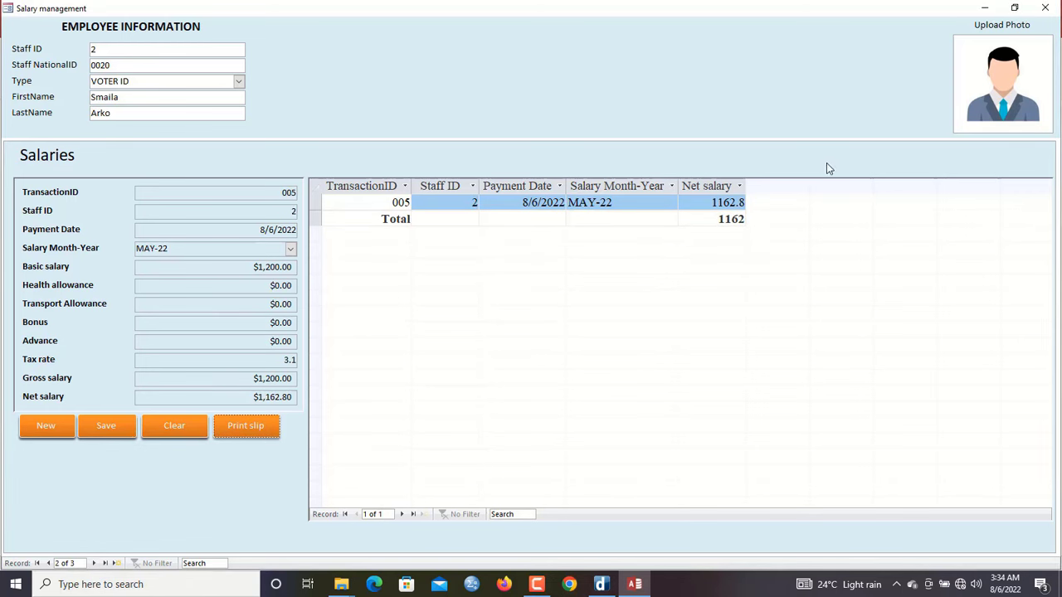
pyautogui.click(242, 433)
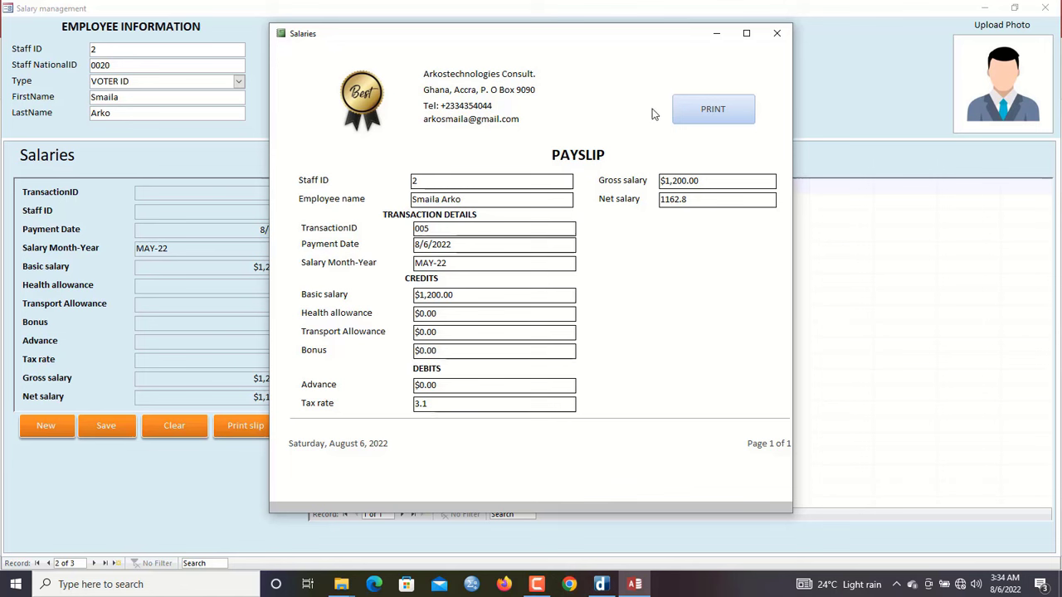
# Put the payslip report in Design View and start a Macro Builder click event for PRINT
pyautogui.rightClick(616, 73)
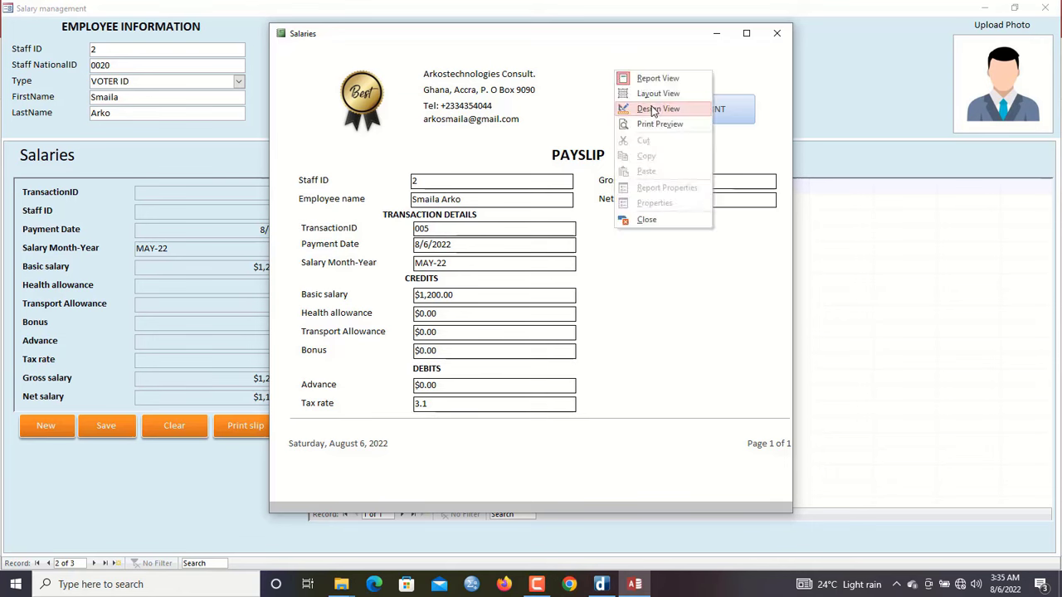
pyautogui.click(654, 109)
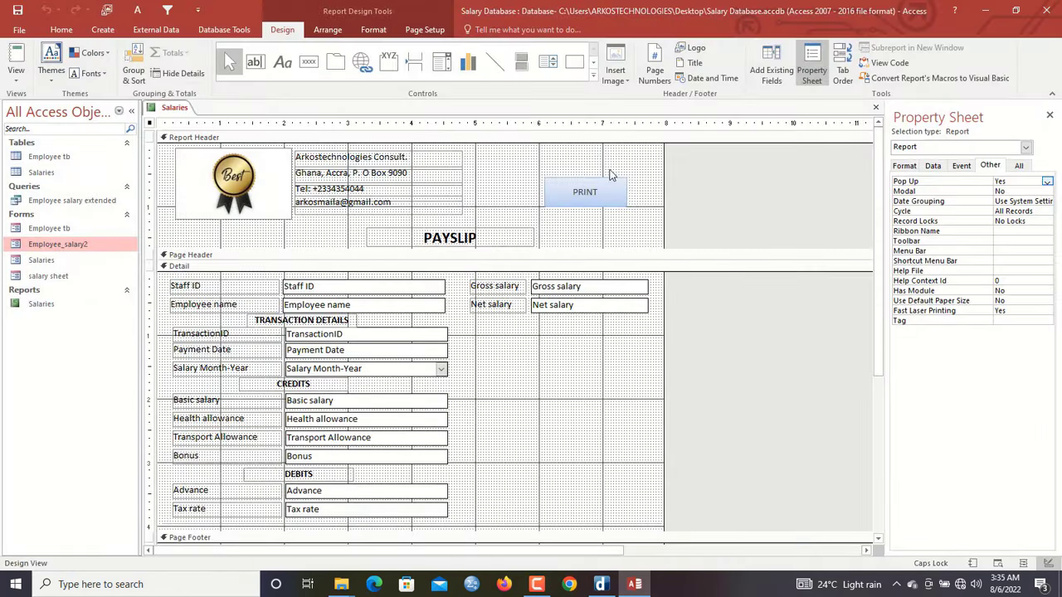
pyautogui.click(606, 195)
pyautogui.rightClick(606, 193)
pyautogui.click(670, 175)
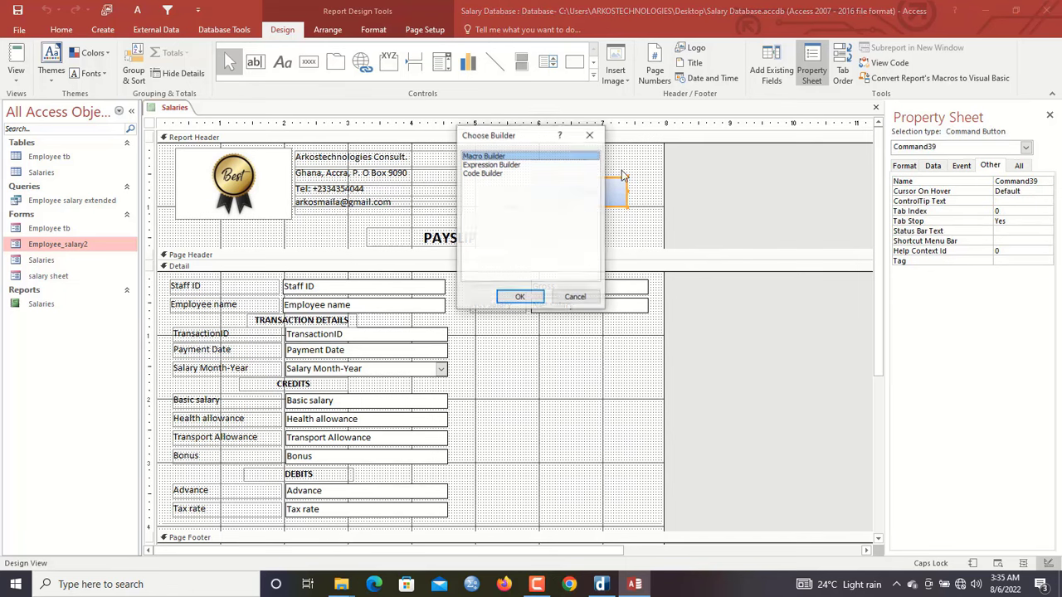
pyautogui.click(523, 297)
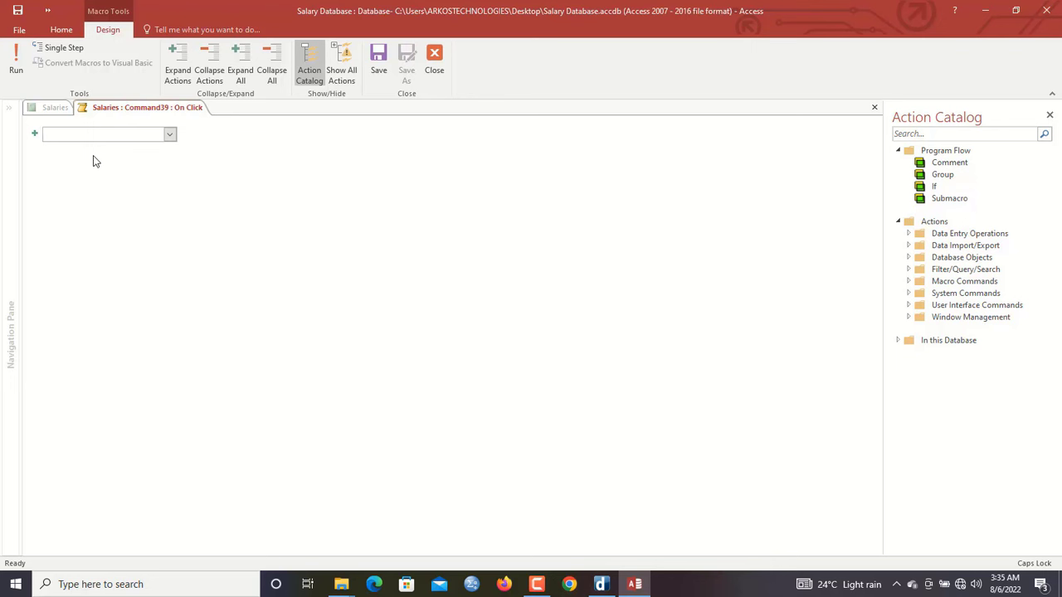
# Add RunMenuCommand actions PrintPreview and PrintObject to the PRINT macro and close it
pyautogui.write('PrintPreview')
pyautogui.press('Return')
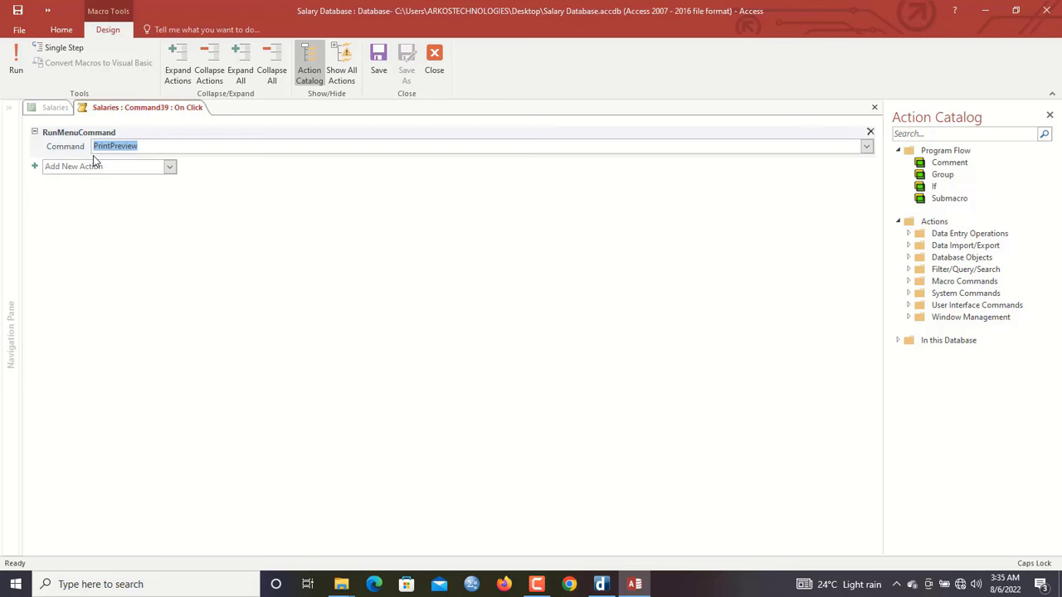
pyautogui.click(94, 166)
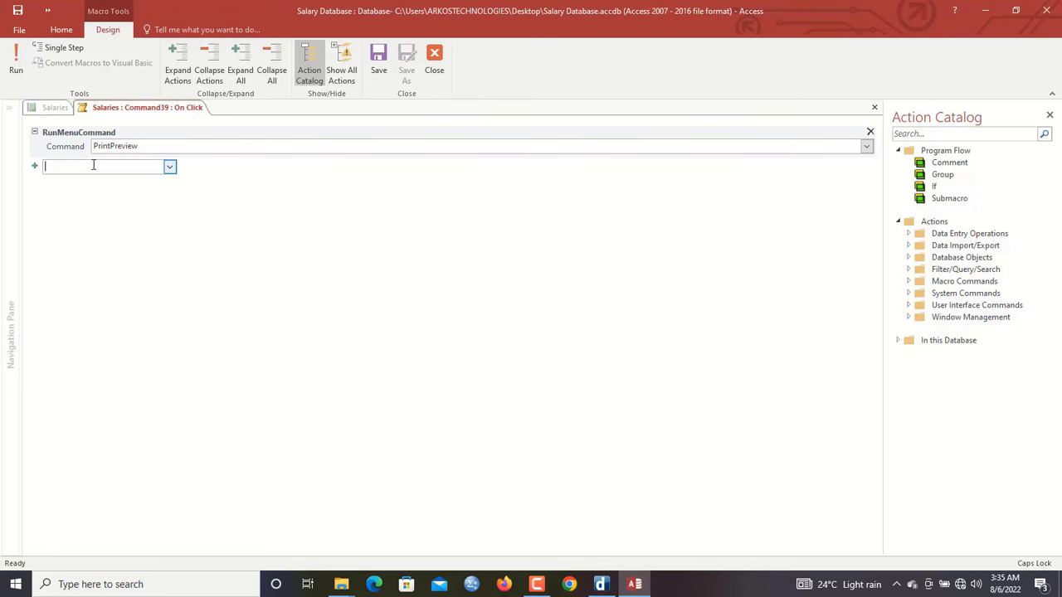
pyautogui.write('PrintObject')
pyautogui.press('Return')
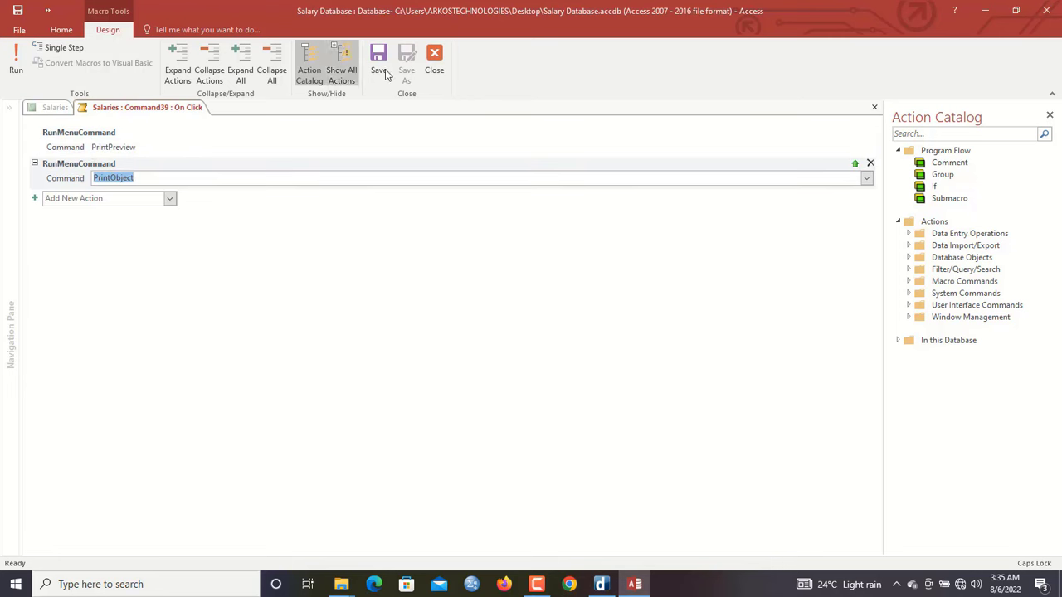
pyautogui.click(441, 69)
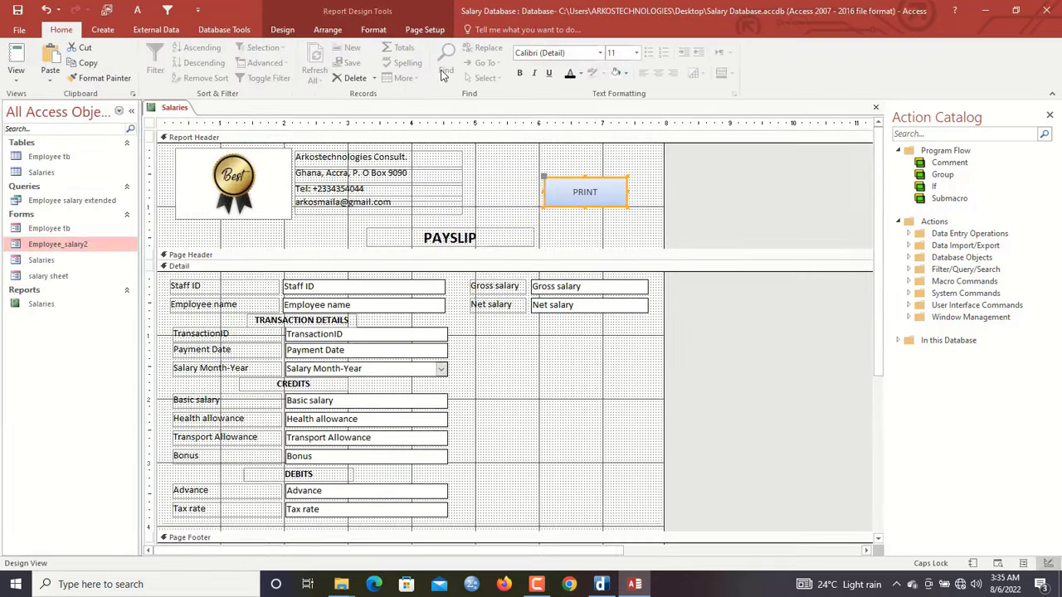
# Close the Salaries report and reopen the Employee_salary2 form
pyautogui.rightClick(172, 114)
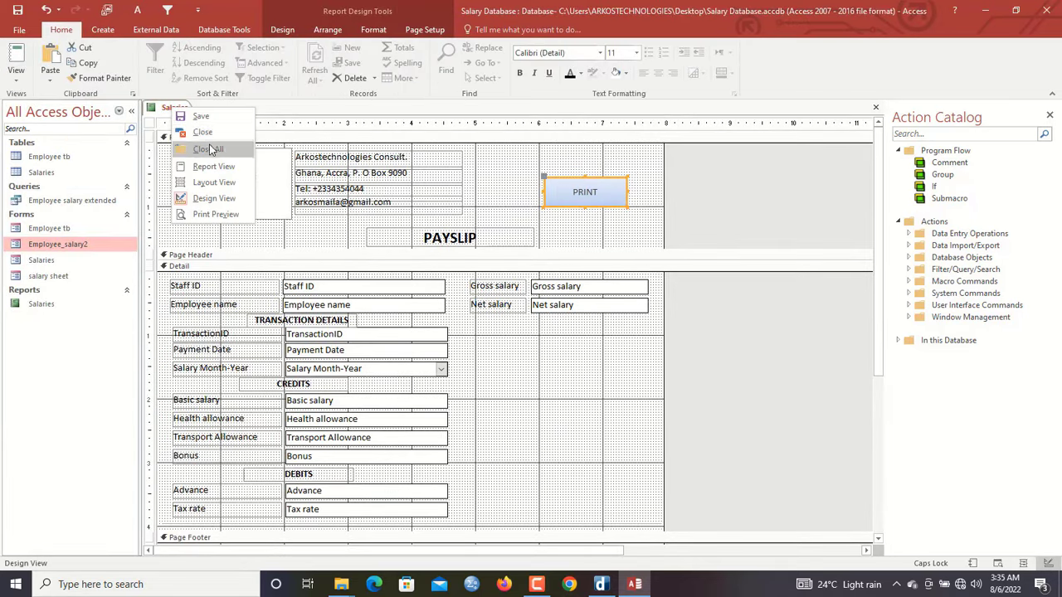
pyautogui.click(205, 135)
pyautogui.doubleClick(94, 245)
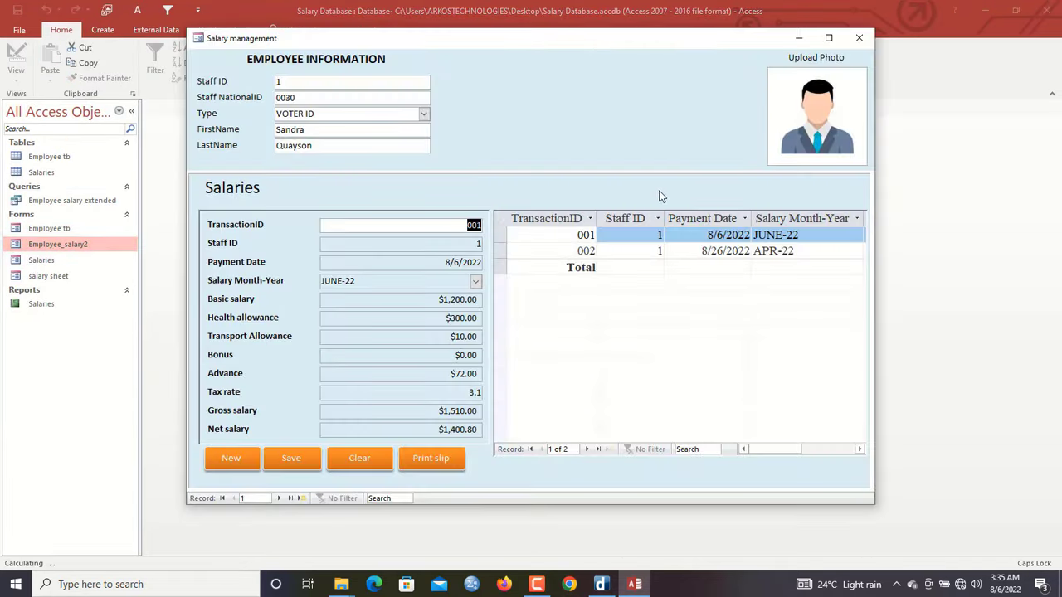
# Maximize the form, open transaction 001's payslip, and test PRINT, cancelling the Print dialog
pyautogui.click(831, 37)
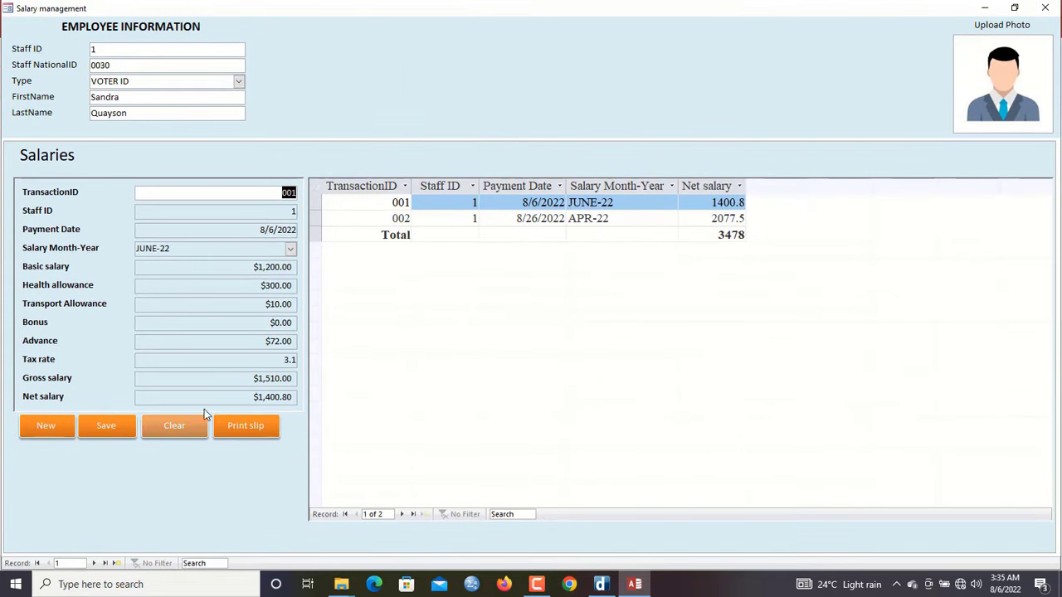
pyautogui.click(246, 425)
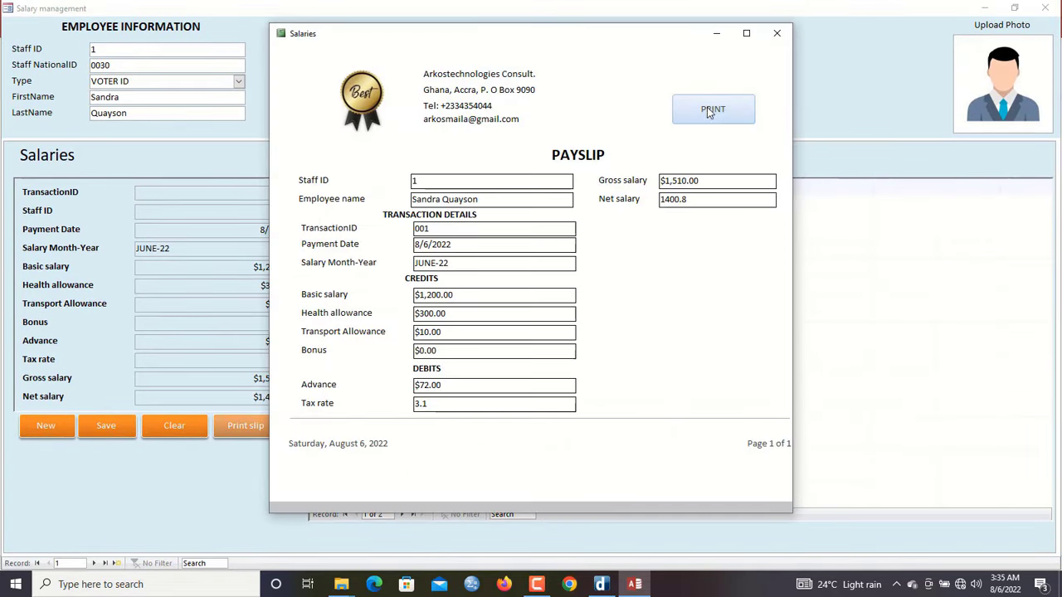
pyautogui.click(714, 108)
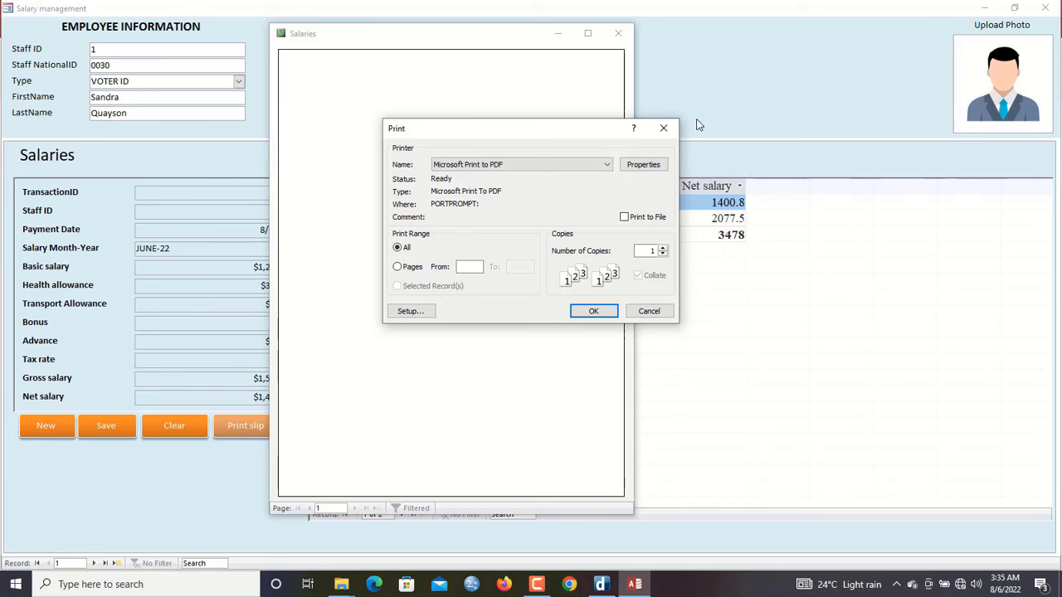
pyautogui.click(673, 129)
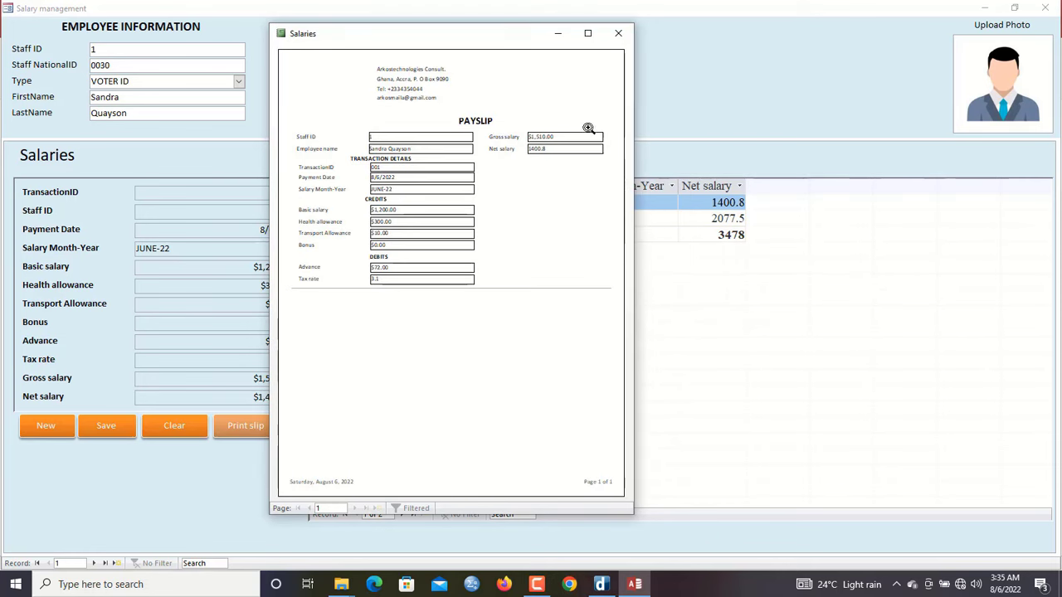
# Maximize the payslip preview, zoom in and out, cancel a Ctrl+P Print dialog, and close it
pyautogui.moveTo(500, 43); pyautogui.dragTo(558, 52)
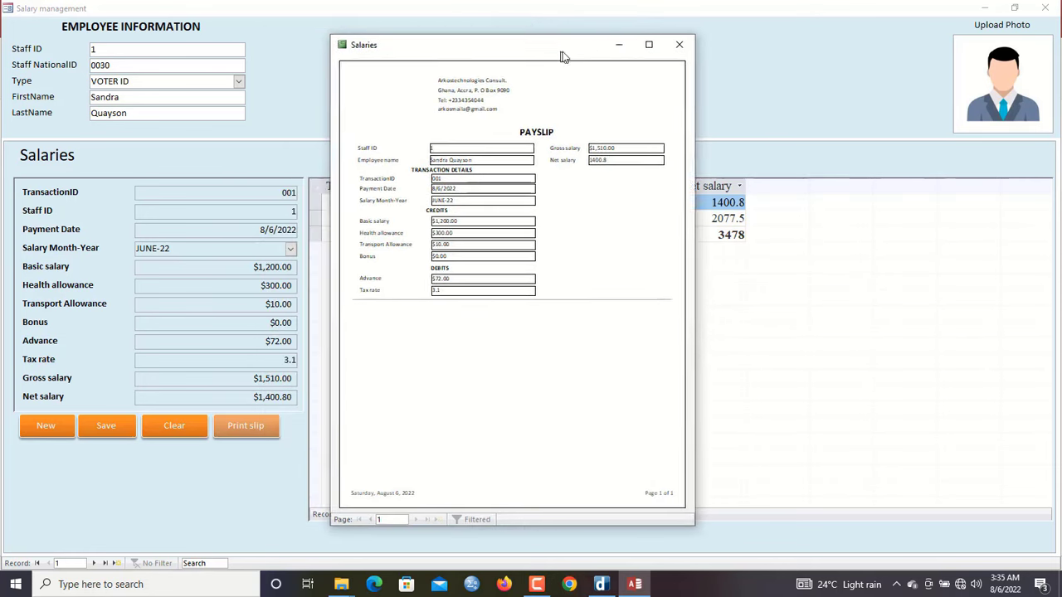
pyautogui.click(648, 43)
pyautogui.click(611, 83)
pyautogui.click(611, 83)
pyautogui.click(611, 83)
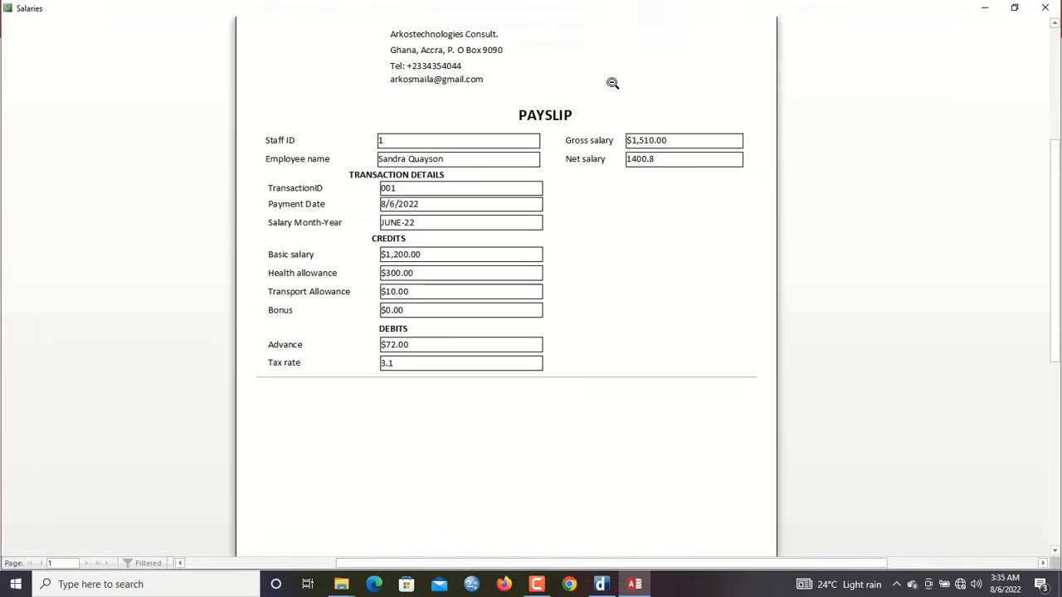
pyautogui.click(611, 82)
pyautogui.click(611, 83)
pyautogui.click(611, 83)
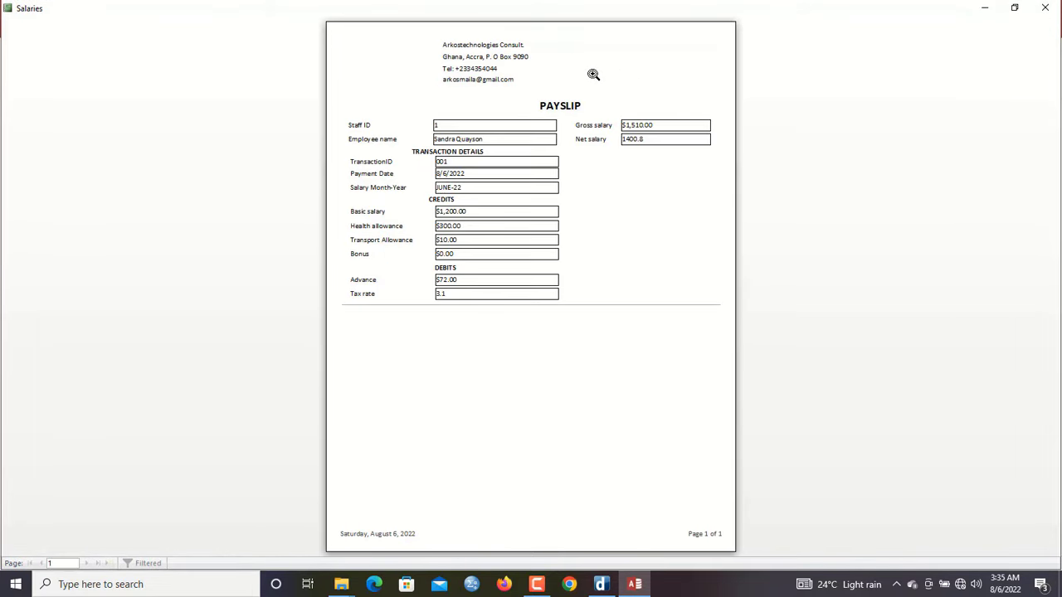
pyautogui.hotkey('ctrl', 'p')
pyautogui.click(661, 128)
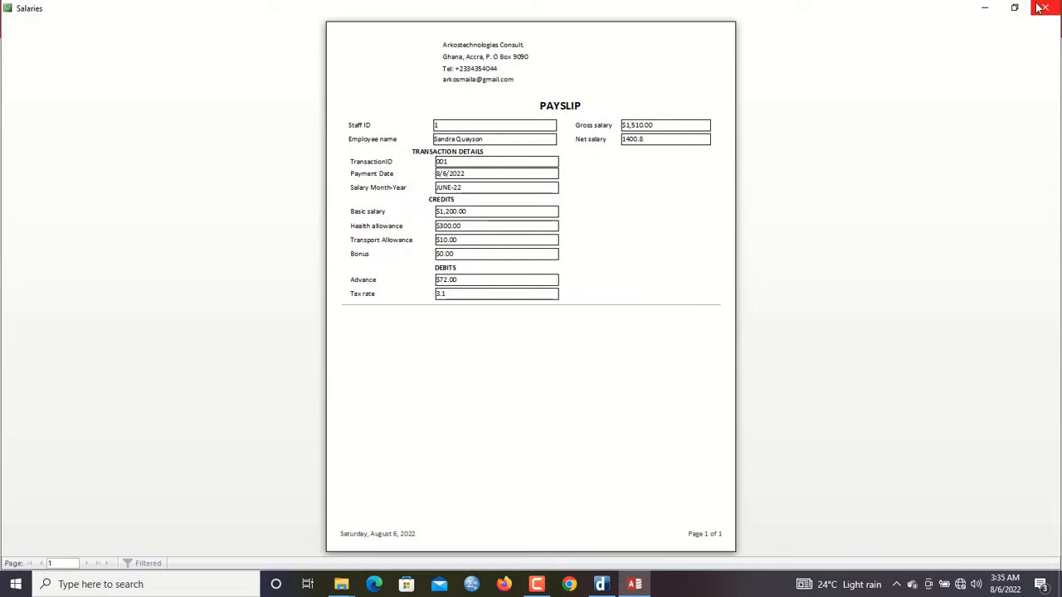
pyautogui.click(1043, 7)
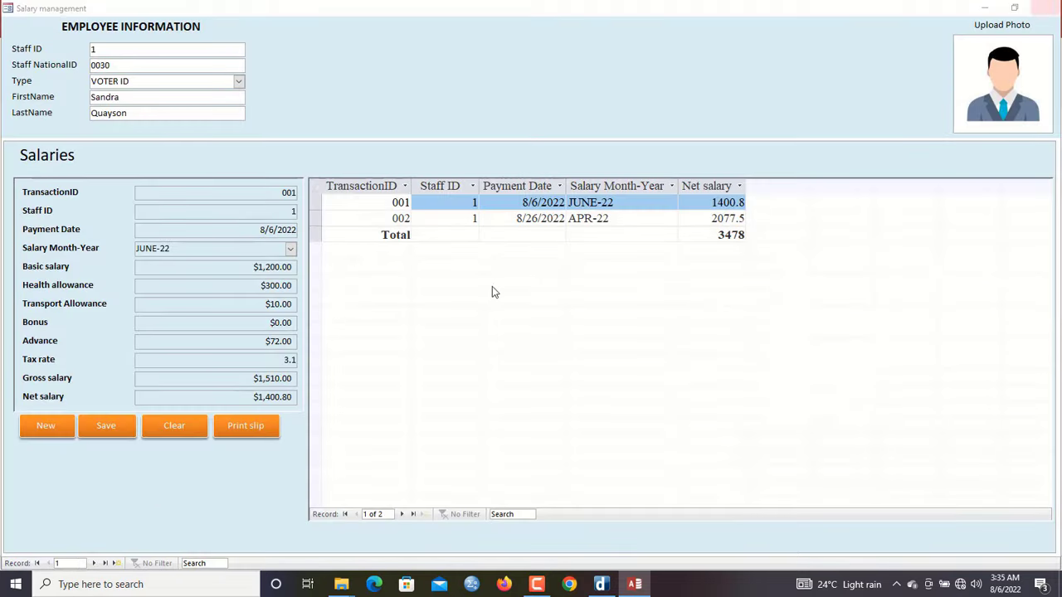
# Reopen the payslip, press PRINT again, cancel the Print dialog, and close the report
pyautogui.click(259, 435)
pyautogui.click(712, 108)
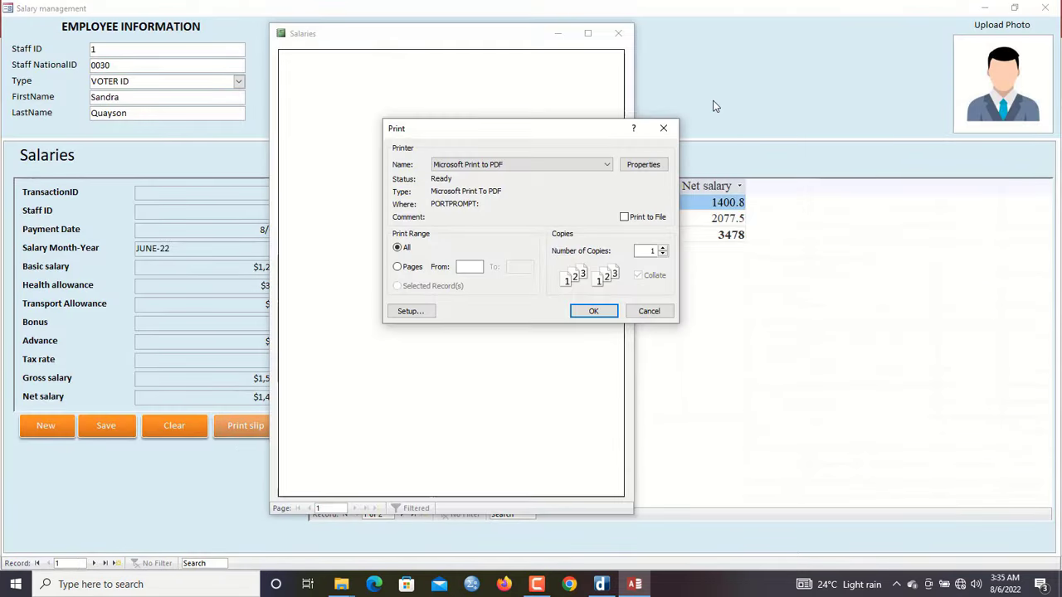
pyautogui.click(664, 129)
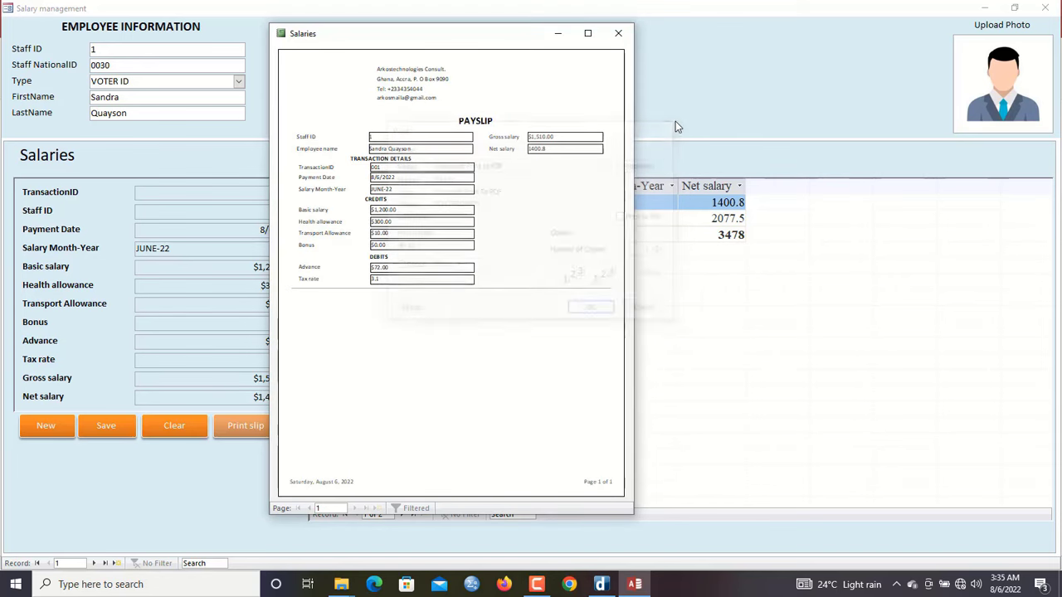
pyautogui.click(611, 36)
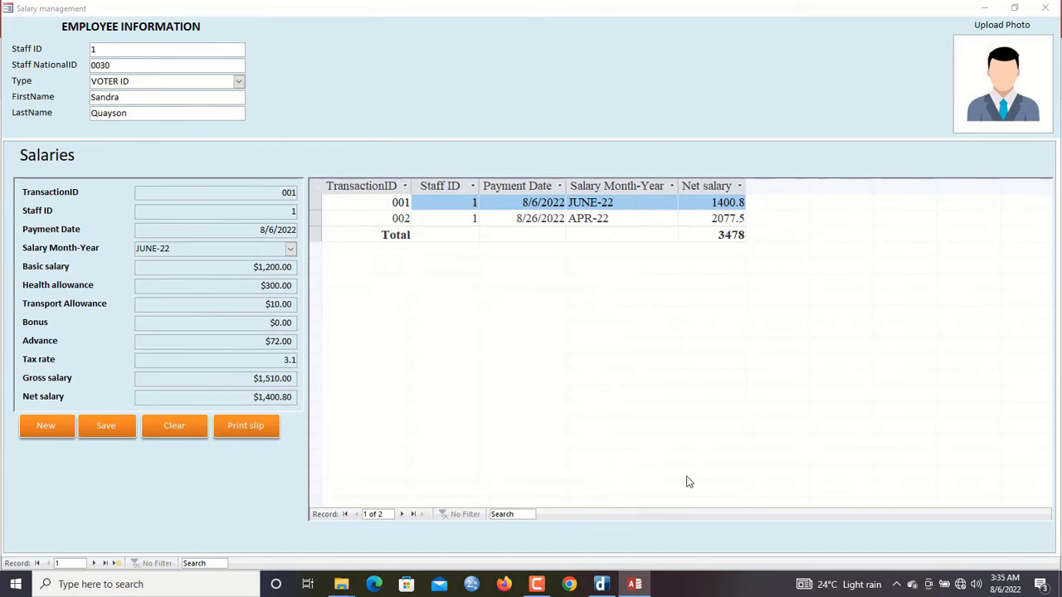
pyautogui.moveTo(535, 580)
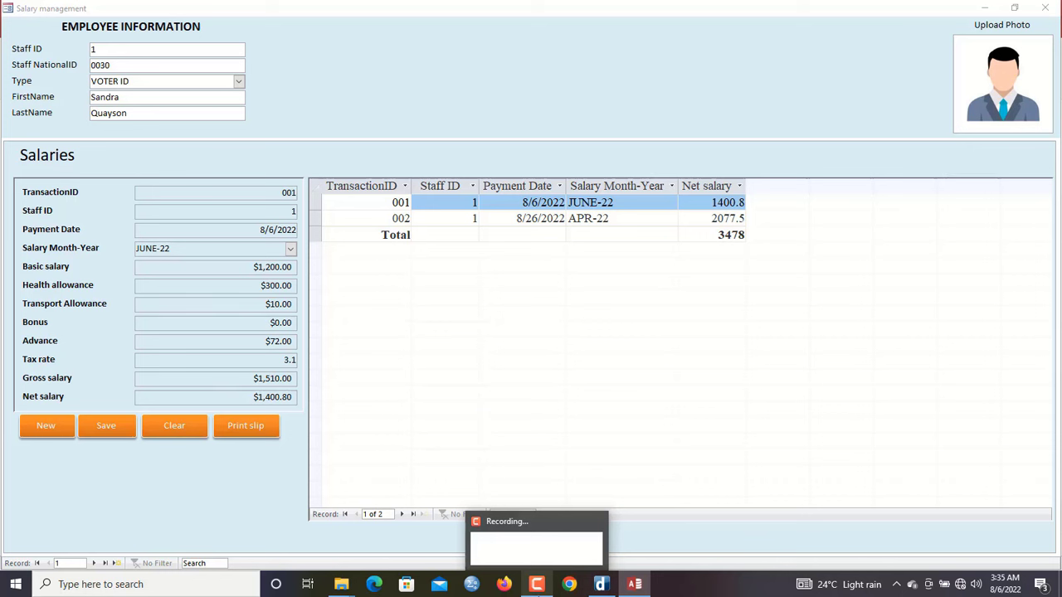